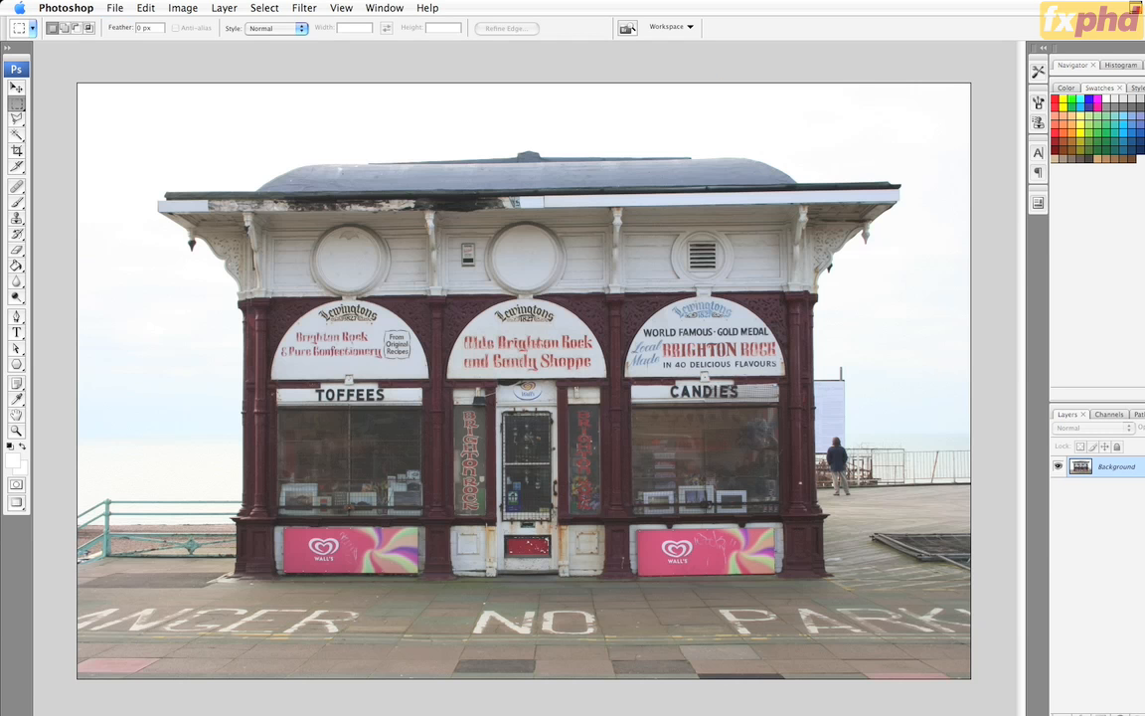
Close all the open building photos and cutout documents, viewing the layers of the twin-fronted building cutout.
{"action": "key", "text": "super+w"}
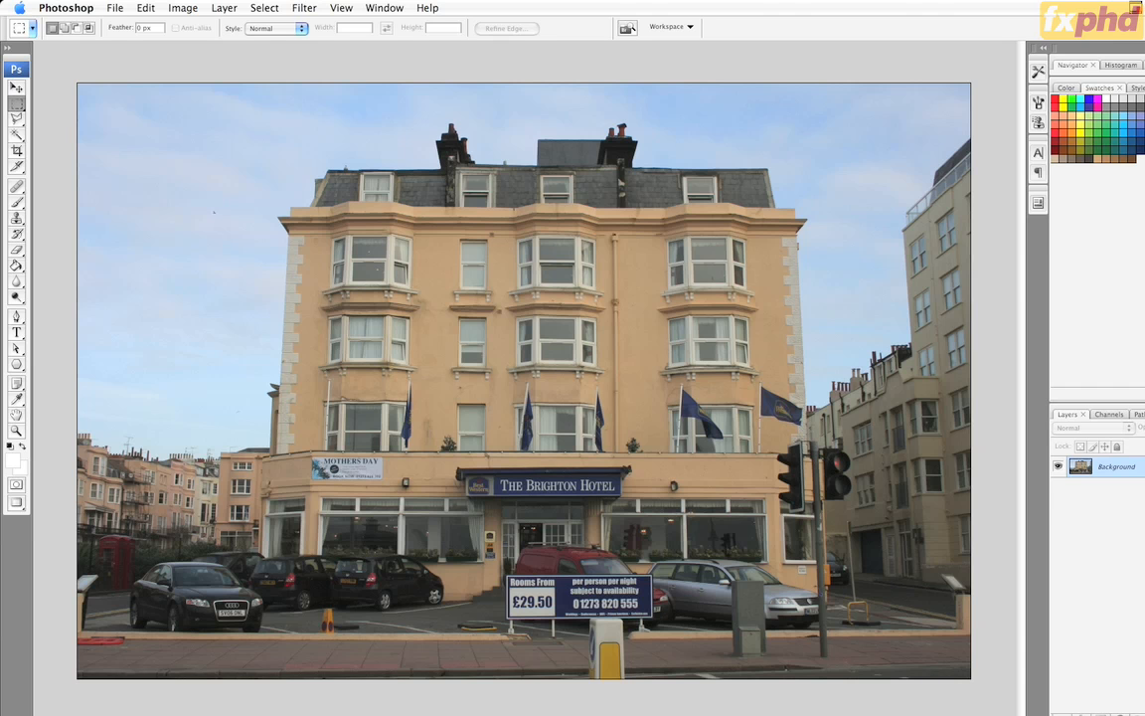
{"action": "key", "text": "super+w"}
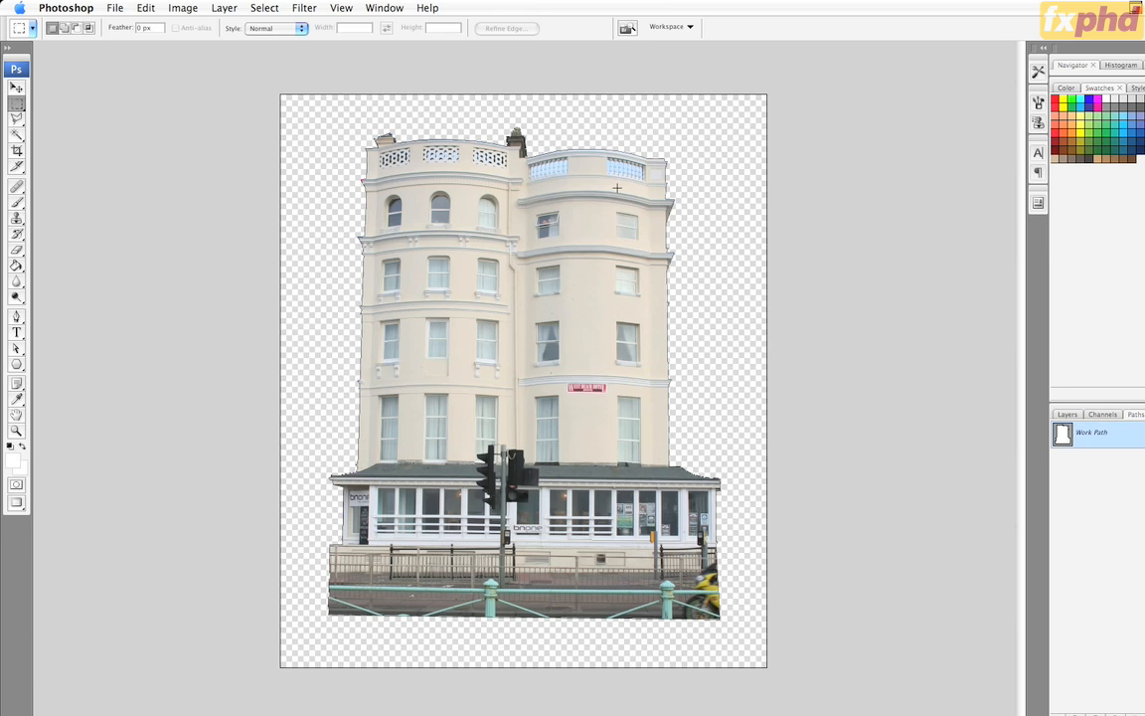
{"action": "left_click", "coordinate": [1074, 416]}
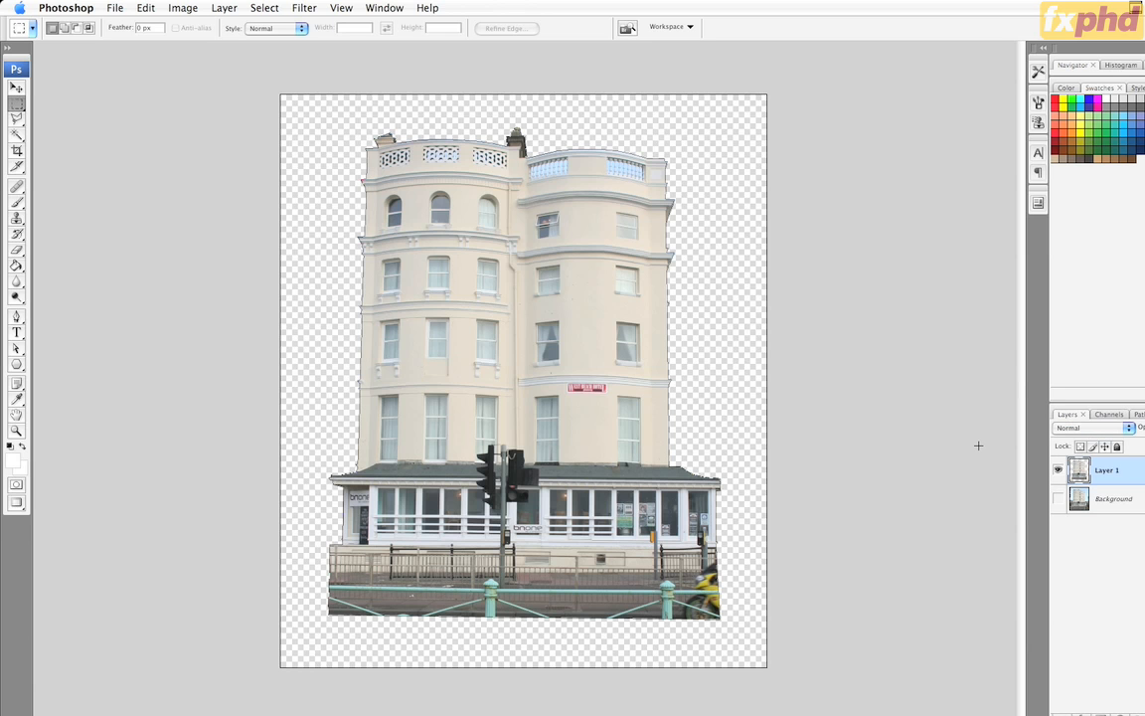
{"action": "key", "text": "super+w"}
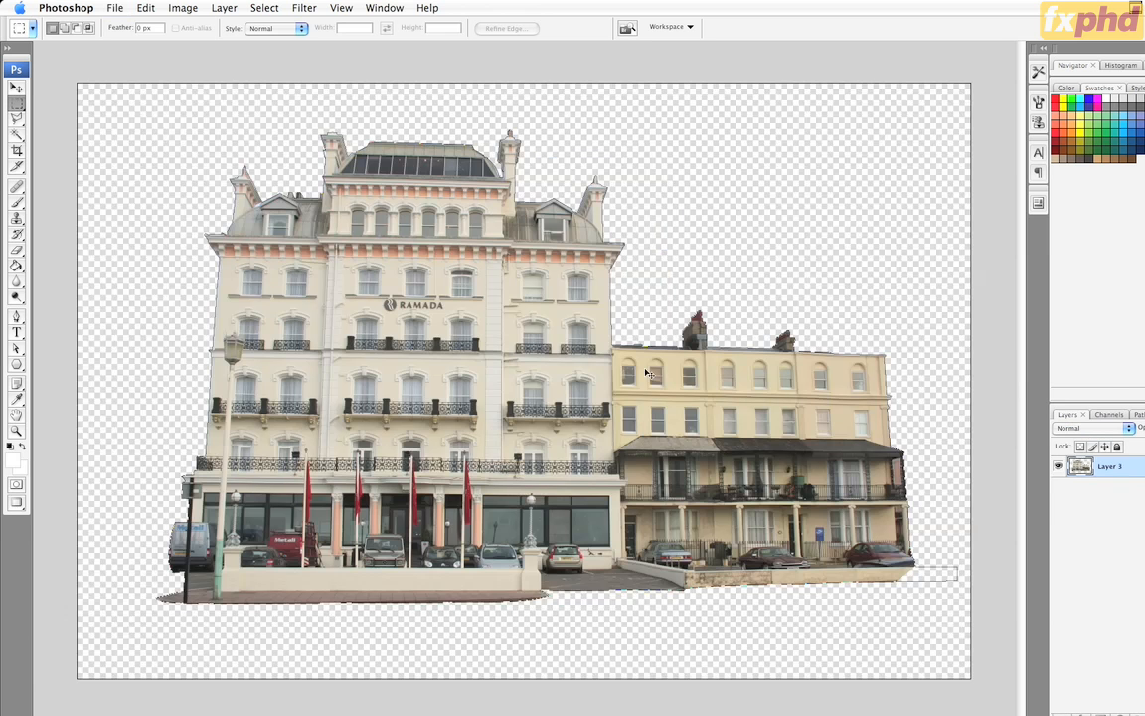
{"action": "key", "text": "super+w"}
{"action": "key", "text": "super+w"}
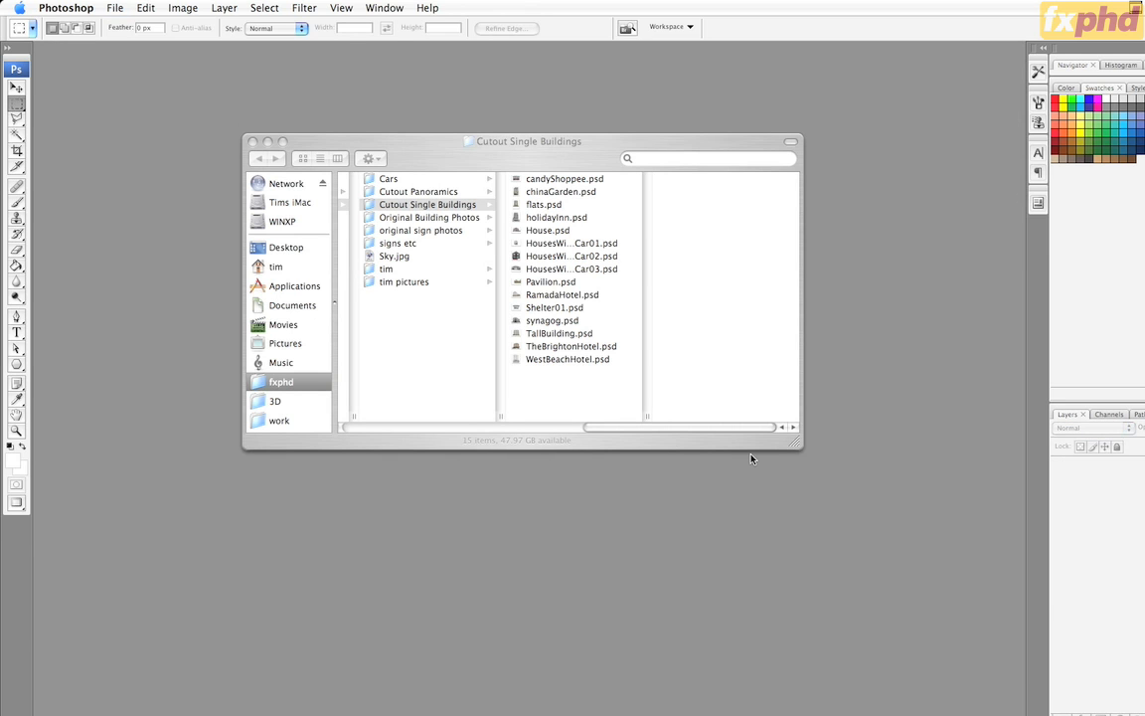
Start Photomerge with the Reposition Only layout and use a folder as the source.
{"action": "left_click", "coordinate": [125, 8]}
{"action": "mouse_move", "coordinate": [160, 299]}
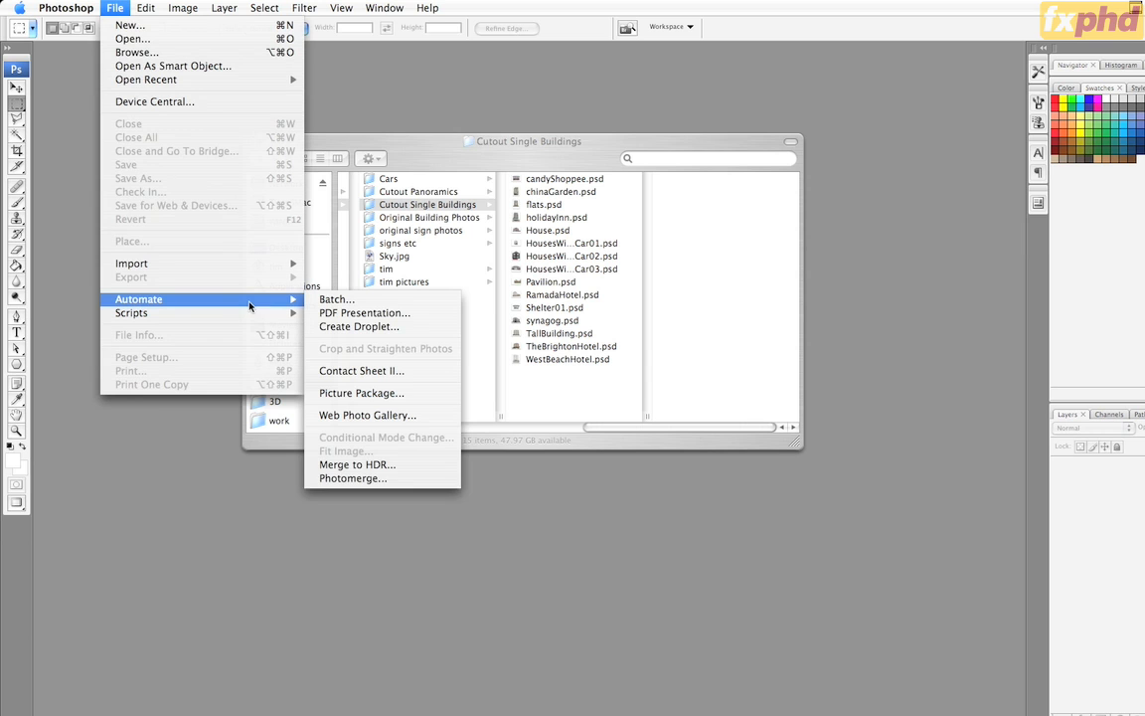
{"action": "left_click", "coordinate": [346, 480]}
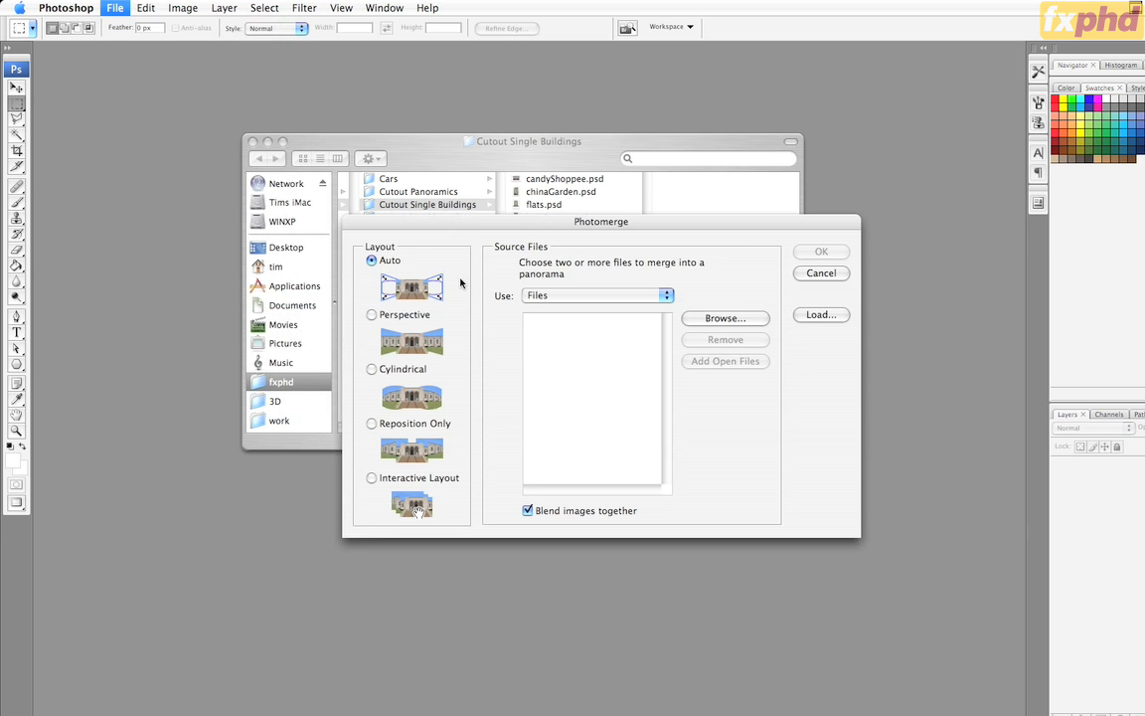
{"action": "left_click_drag", "start_coordinate": [554, 235], "coordinate": [370, 136]}
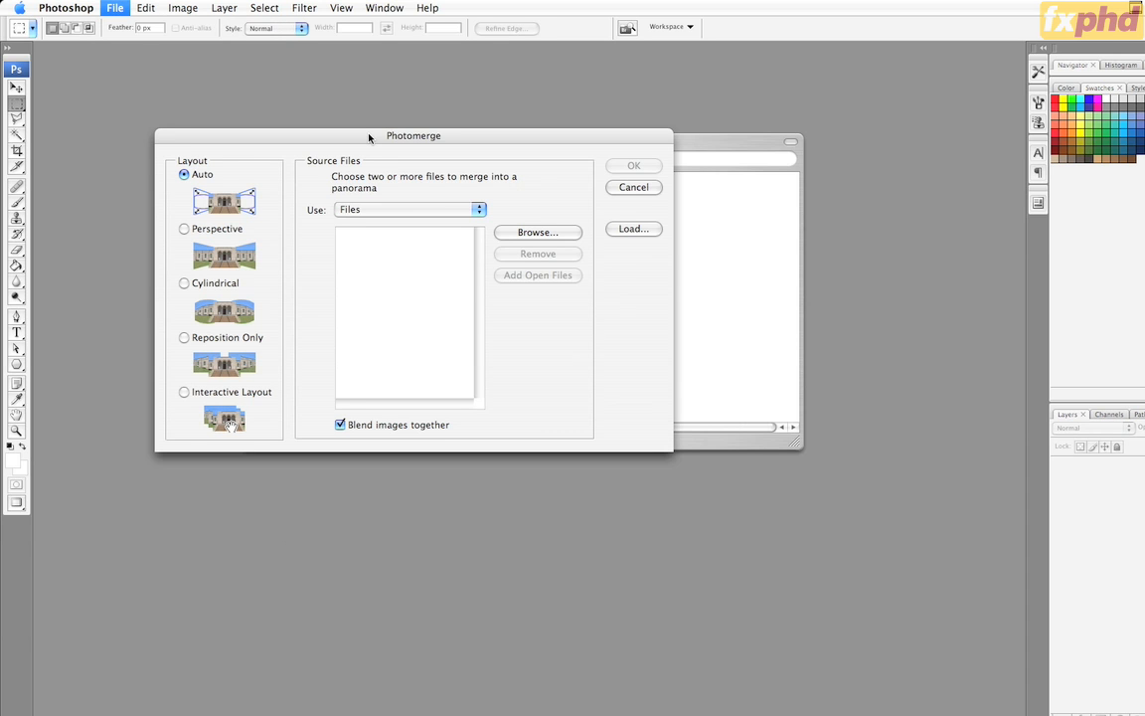
{"action": "left_click", "coordinate": [206, 339]}
{"action": "left_click", "coordinate": [370, 208]}
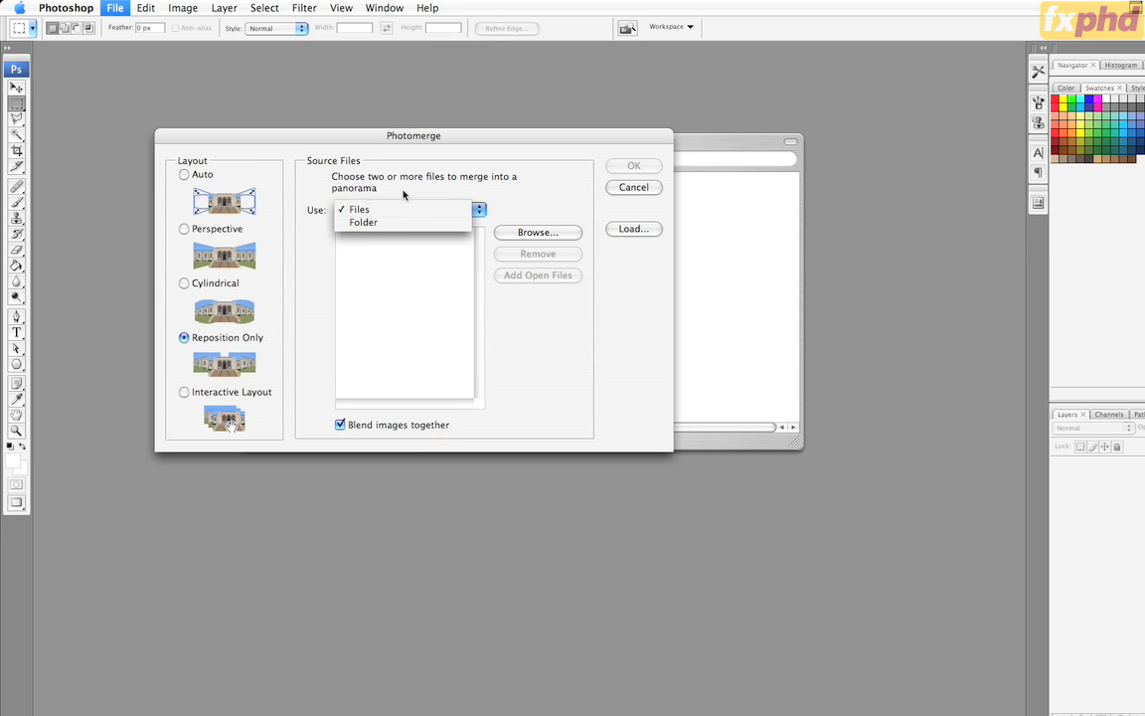
{"action": "left_click", "coordinate": [405, 224]}
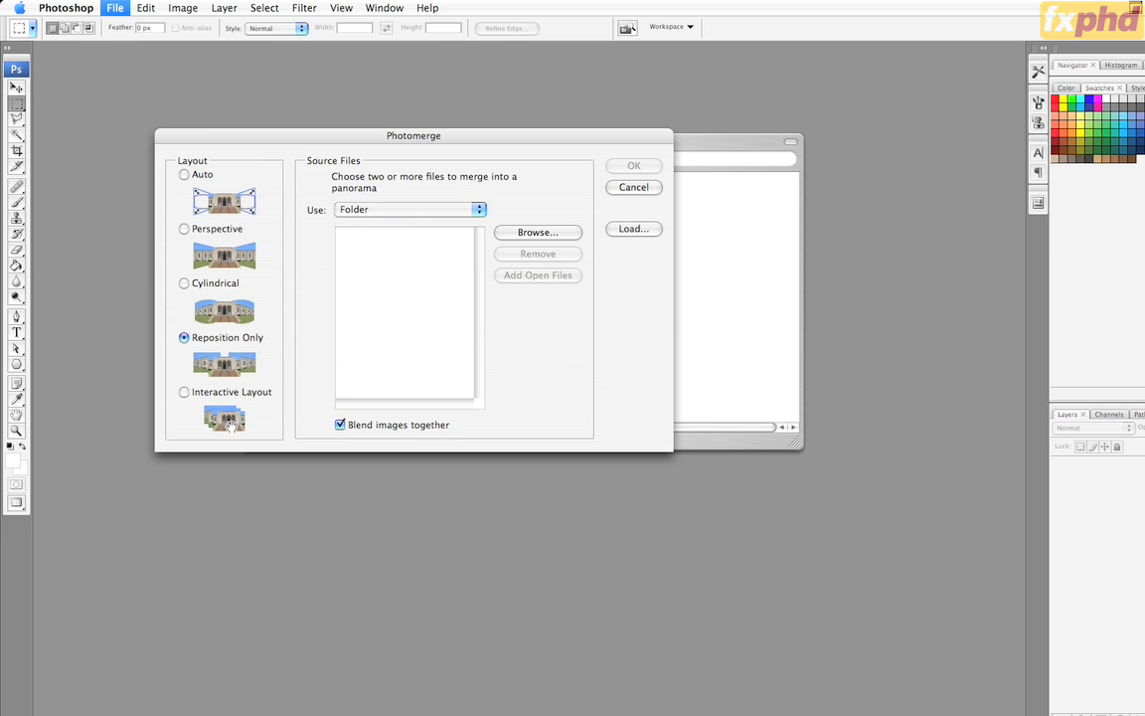
{"action": "left_click_drag", "start_coordinate": [388, 137], "coordinate": [420, 141]}
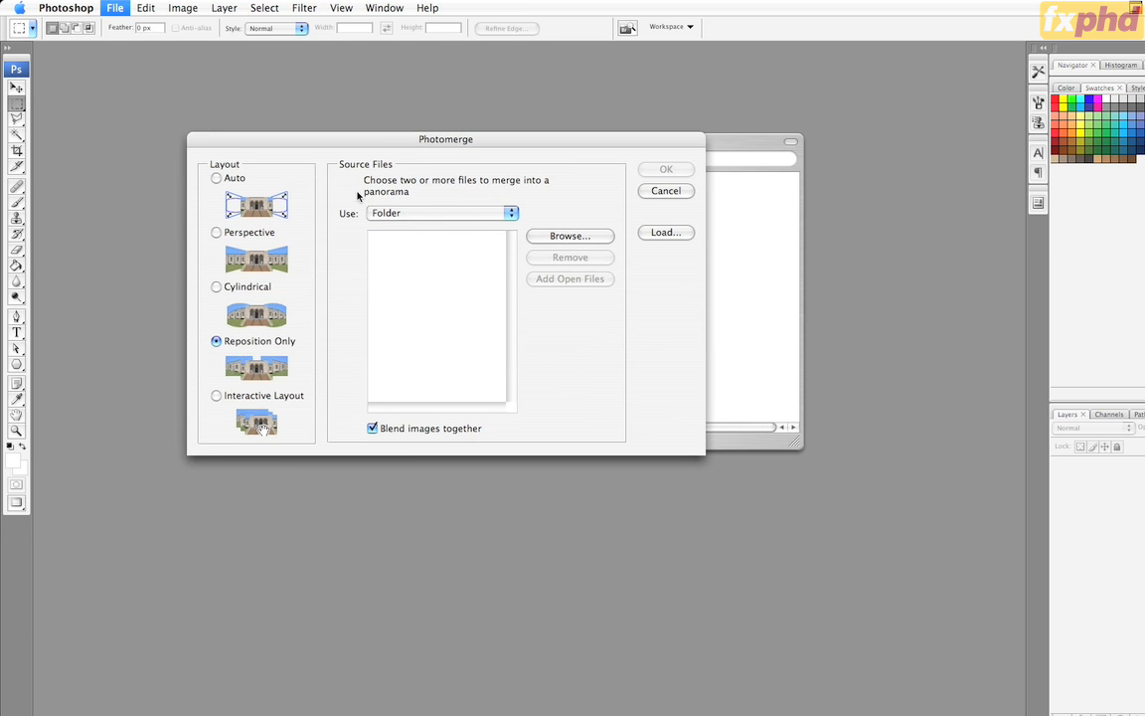
{"action": "left_click_drag", "start_coordinate": [384, 134], "coordinate": [367, 122]}
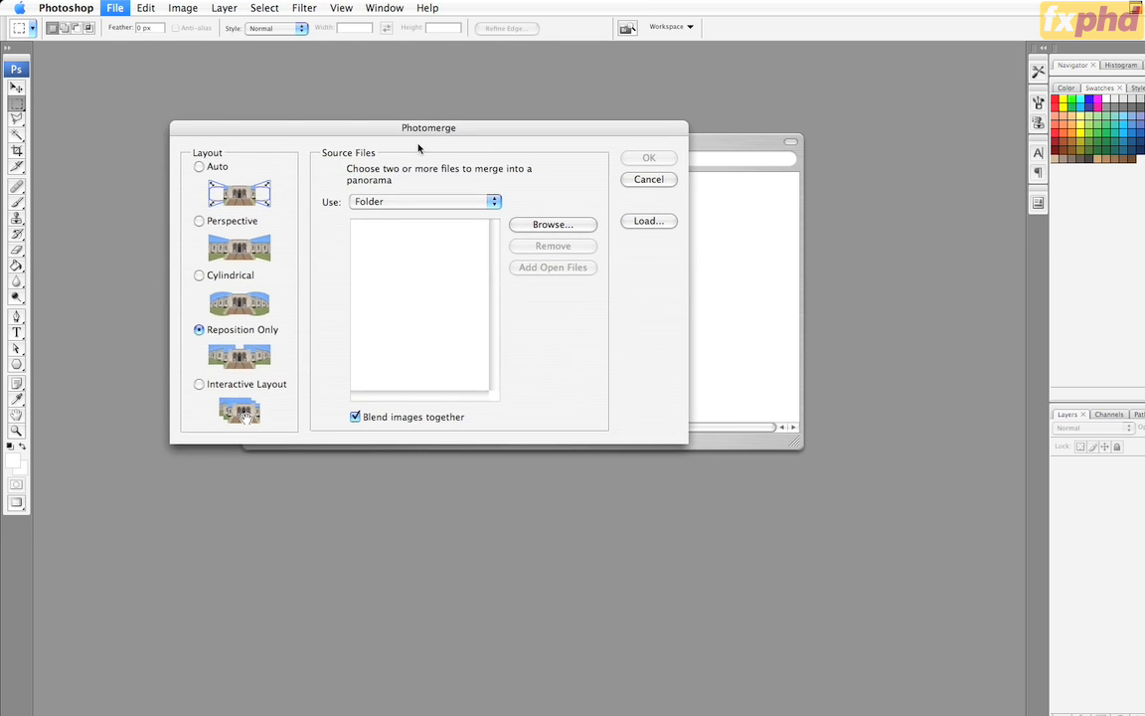
Load the photos from the "brunswick terrace" folder and run the merge.
{"action": "left_click", "coordinate": [546, 226]}
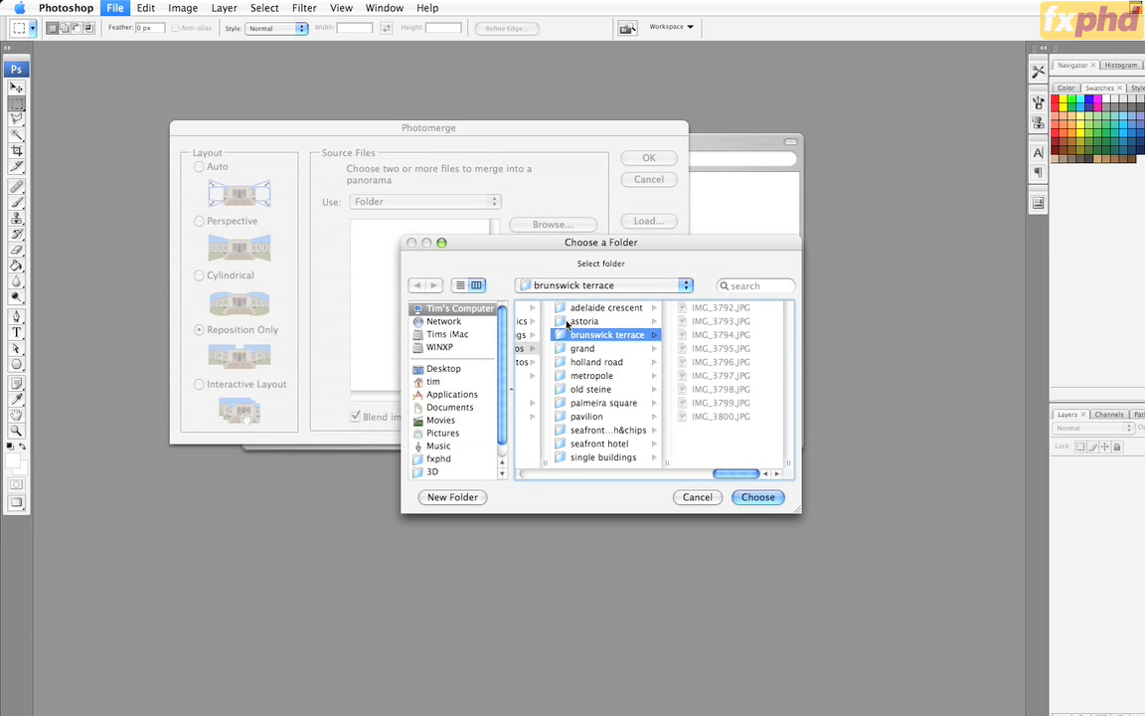
{"action": "left_click", "coordinate": [755, 498]}
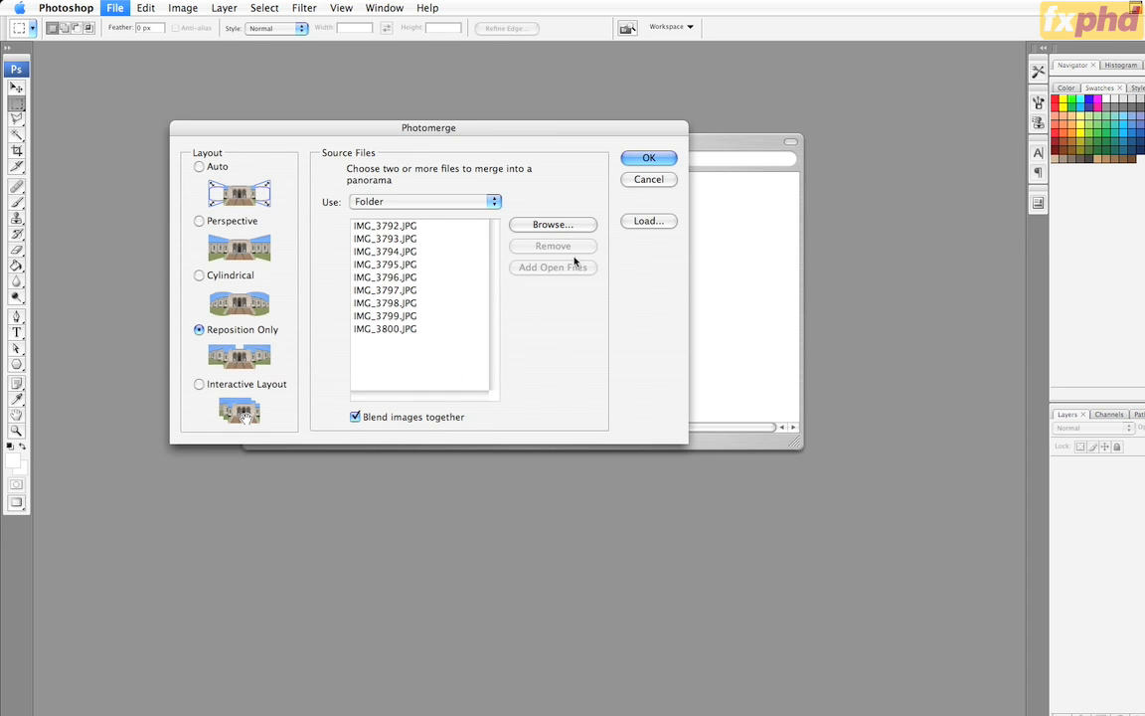
{"action": "left_click", "coordinate": [645, 160]}
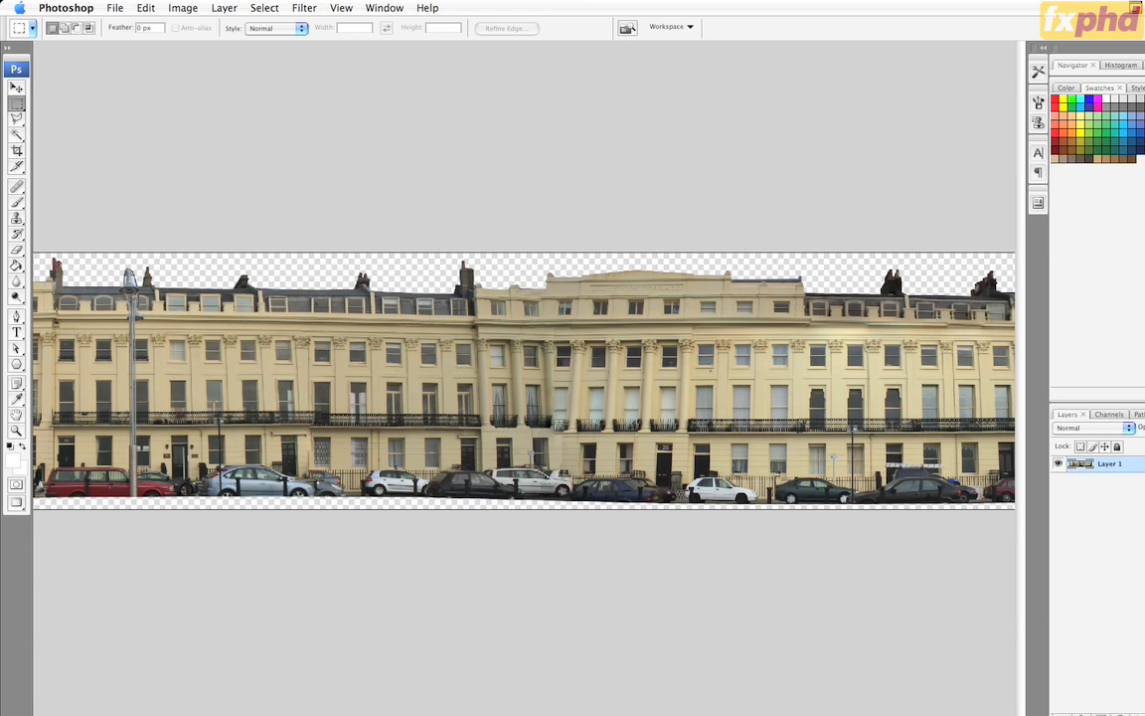
Examine the stitched Brunswick Terrace panorama up close and as a whole, and display its work path.
{"action": "key", "text": "super+equal"}
{"action": "key", "text": "super+equal"}
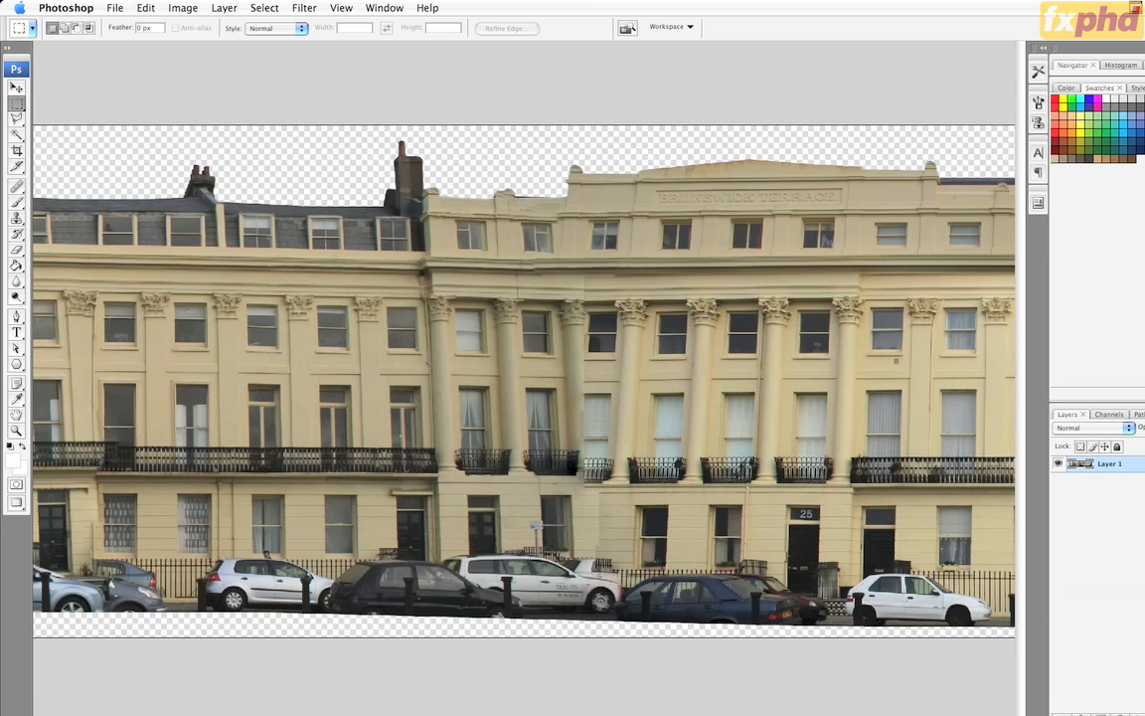
{"action": "key", "text": "super+equal"}
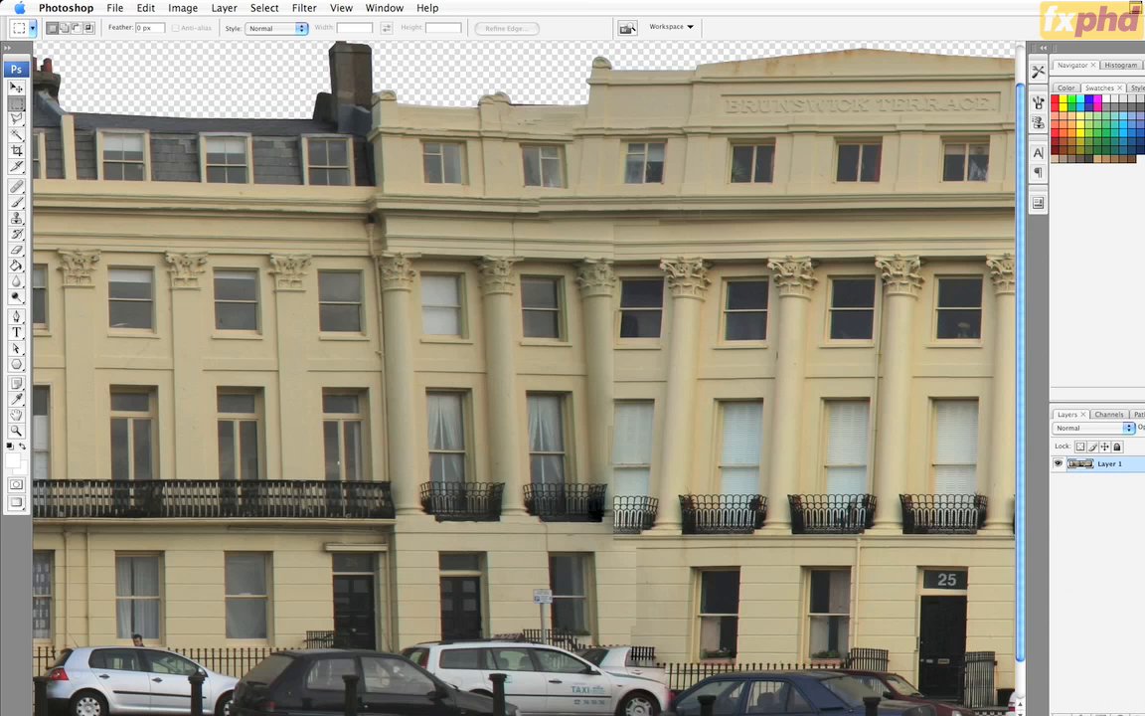
{"action": "key", "text": "super+minus"}
{"action": "key", "text": "super+minus"}
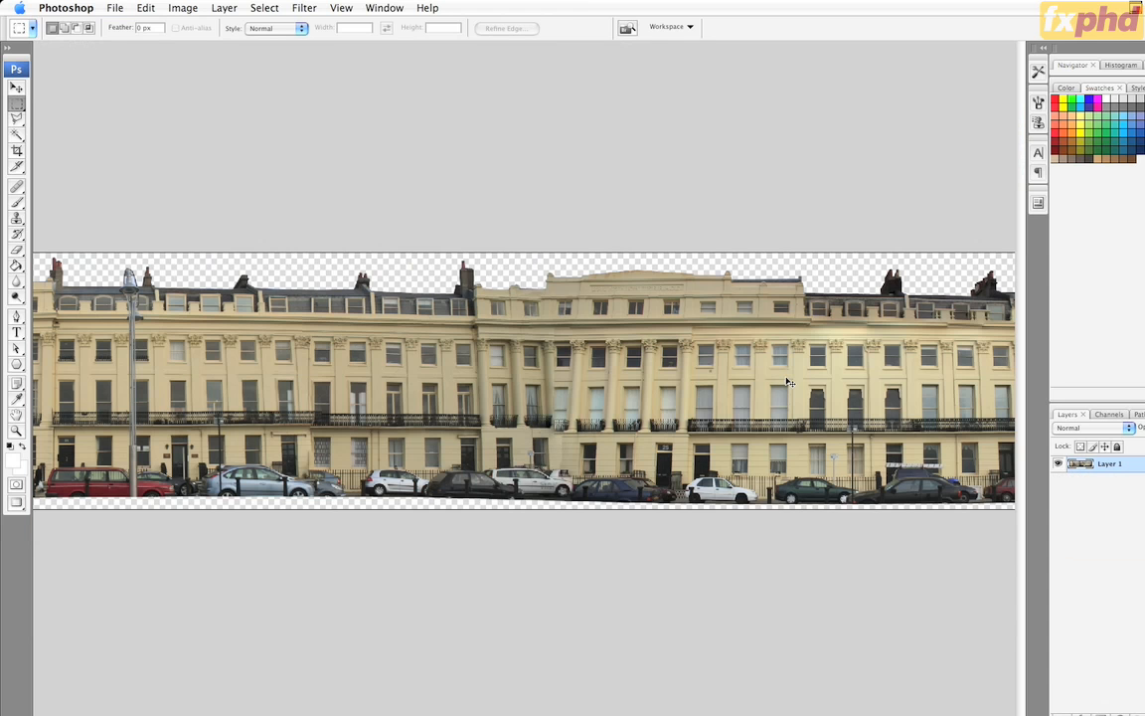
{"action": "key", "text": "super+z"}
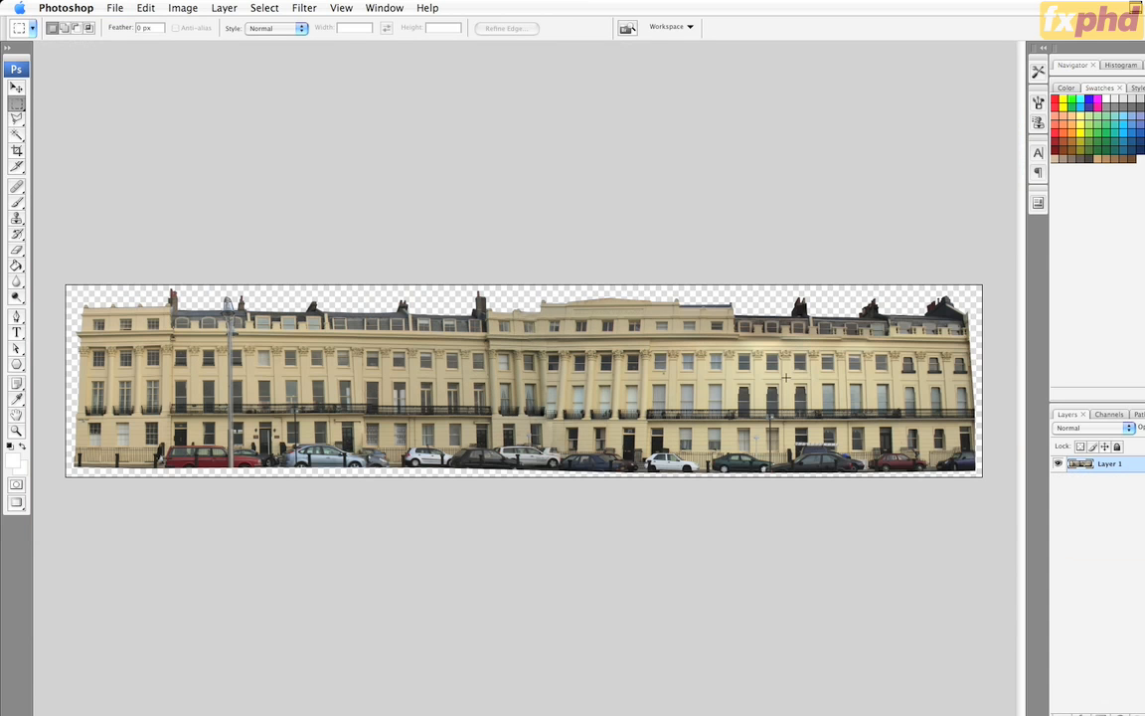
{"action": "left_click", "coordinate": [1140, 414]}
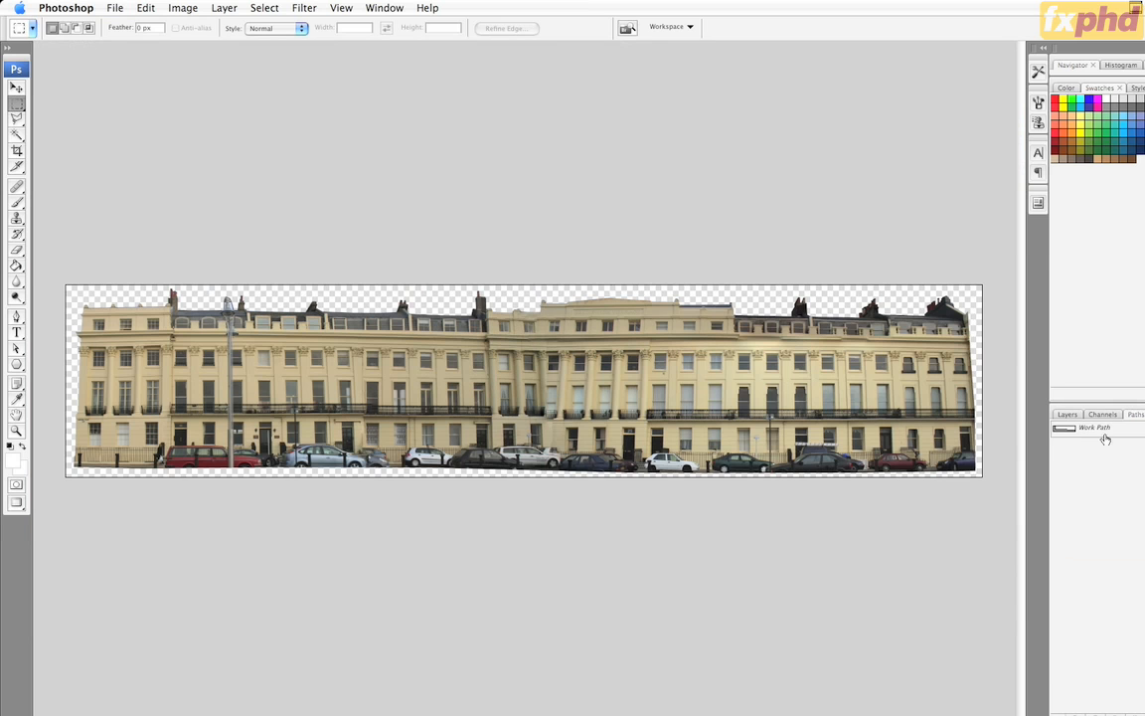
{"action": "left_click", "coordinate": [1094, 428]}
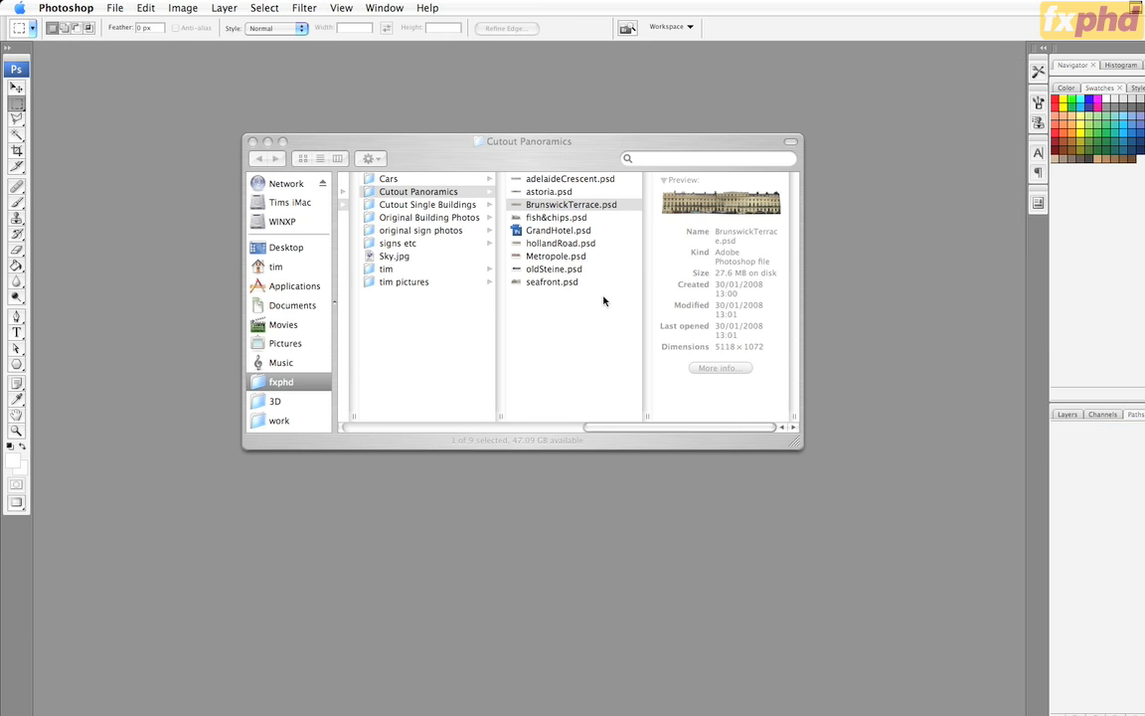
Switch to Finder and open Metropole.psd from the Cutout Panoramics folder.
{"action": "left_click", "coordinate": [601, 298]}
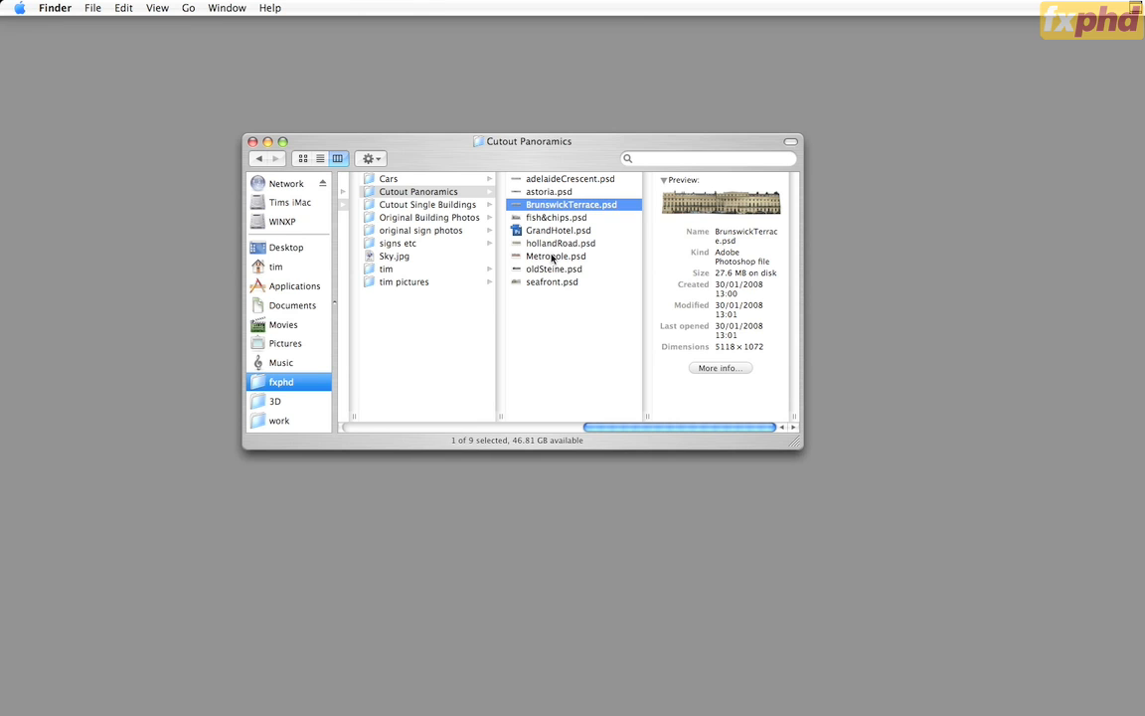
{"action": "double_click", "coordinate": [552, 256]}
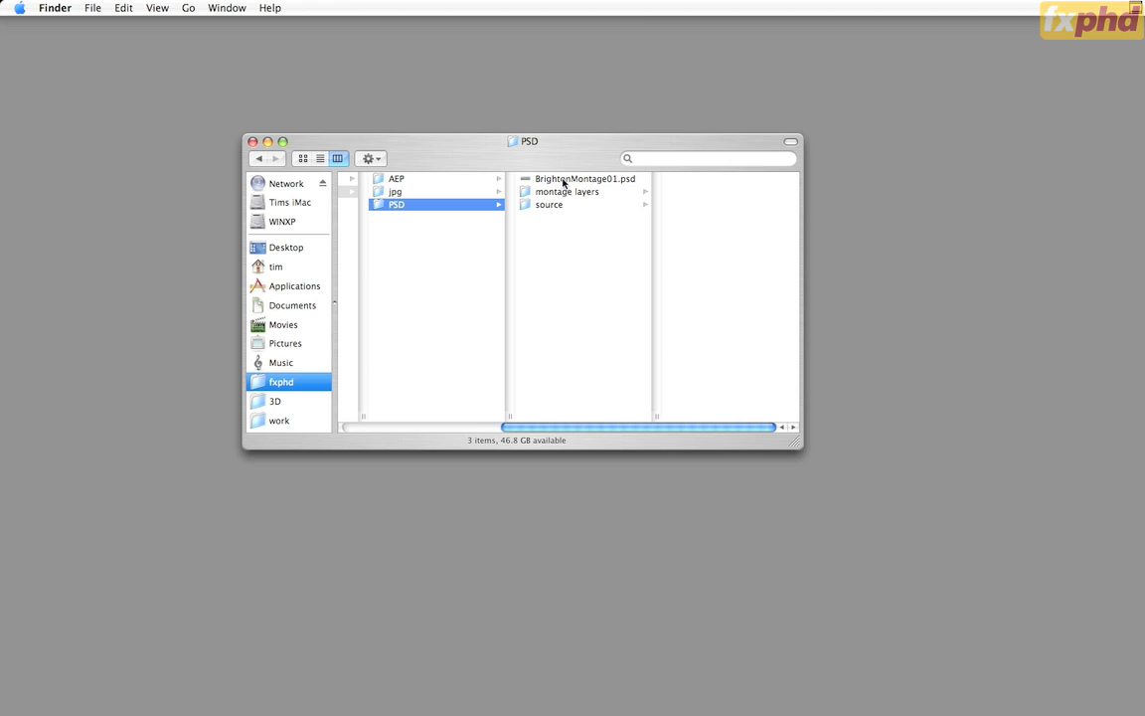
Open BrightonMontage01.psd from the PSD folder and show its layers.
{"action": "double_click", "coordinate": [562, 180]}
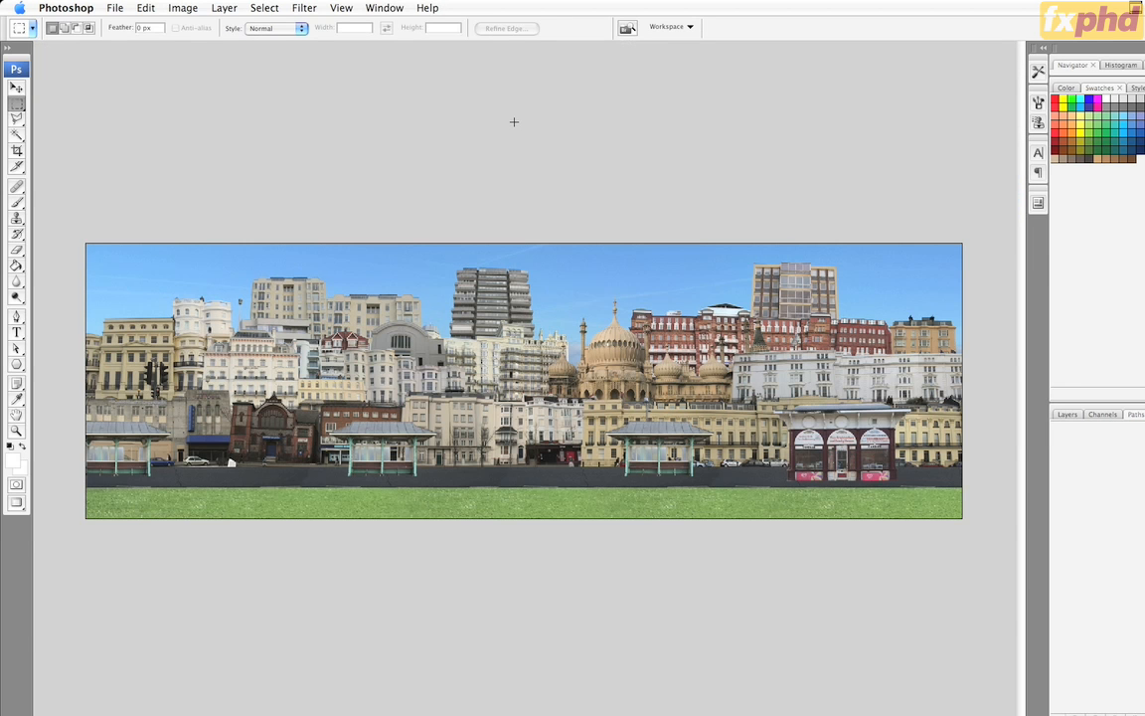
{"action": "left_click", "coordinate": [1062, 414]}
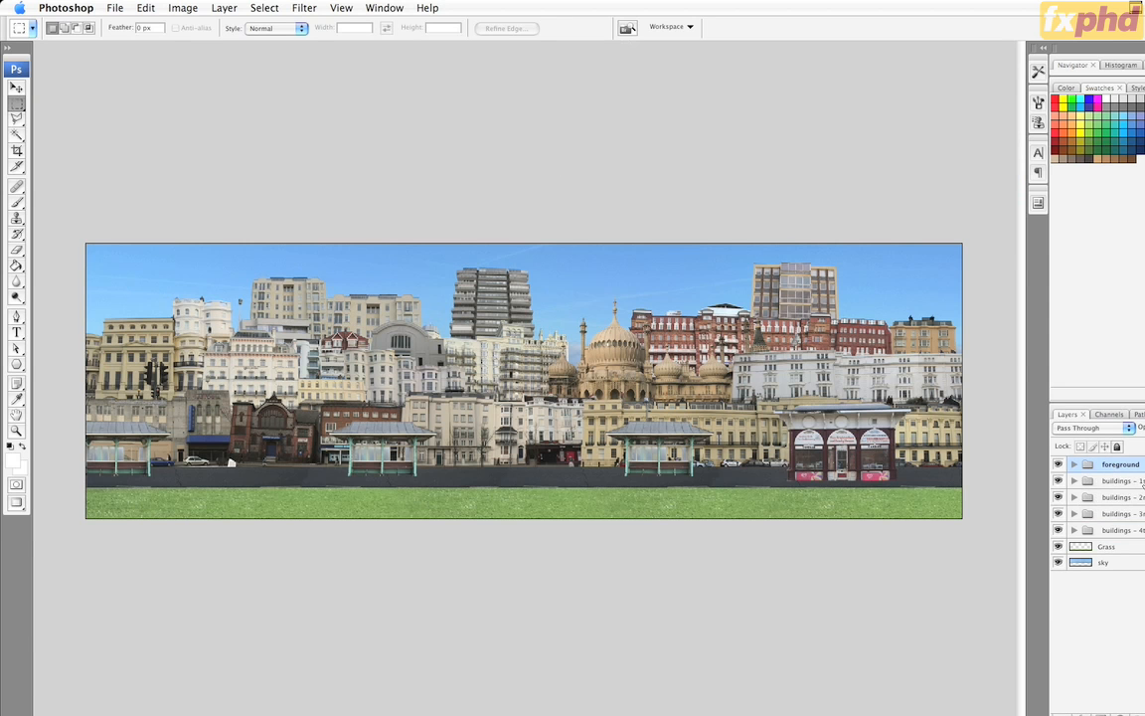
Go through the montage's building groups, toggling the fourth and third rows of buildings off and back on.
{"action": "left_click", "coordinate": [1118, 481]}
{"action": "left_click", "coordinate": [1124, 498]}
{"action": "left_click", "coordinate": [1124, 513]}
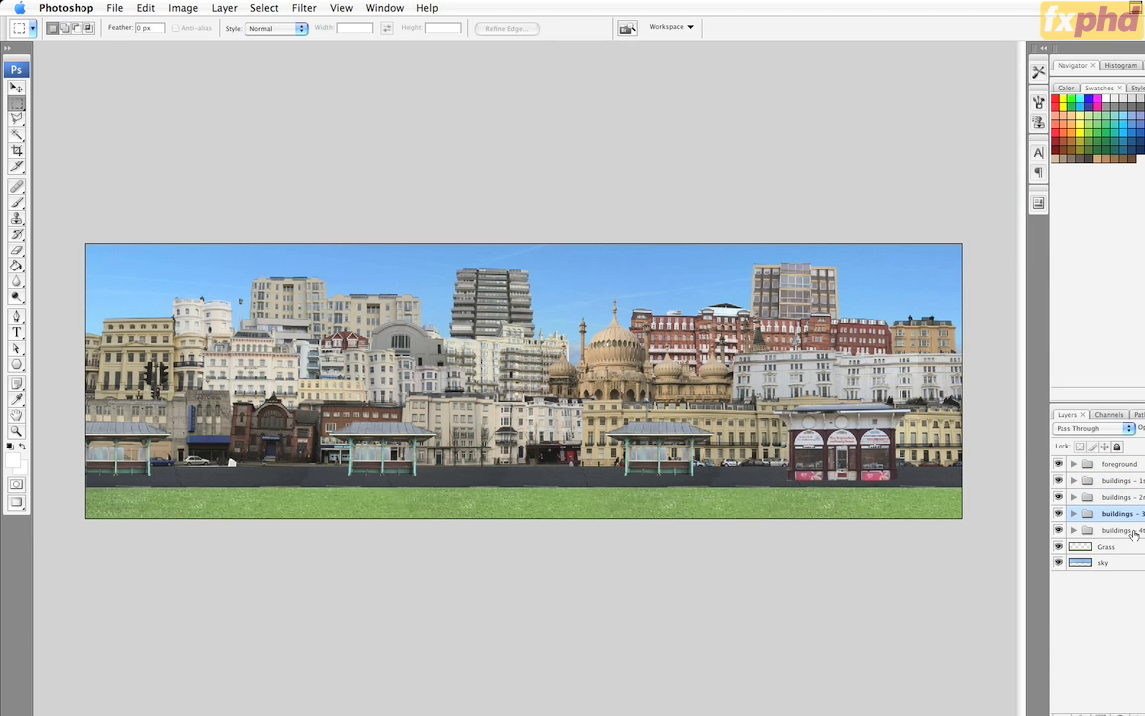
{"action": "left_click", "coordinate": [1058, 530]}
{"action": "left_click", "coordinate": [1058, 530]}
{"action": "left_click", "coordinate": [1058, 513]}
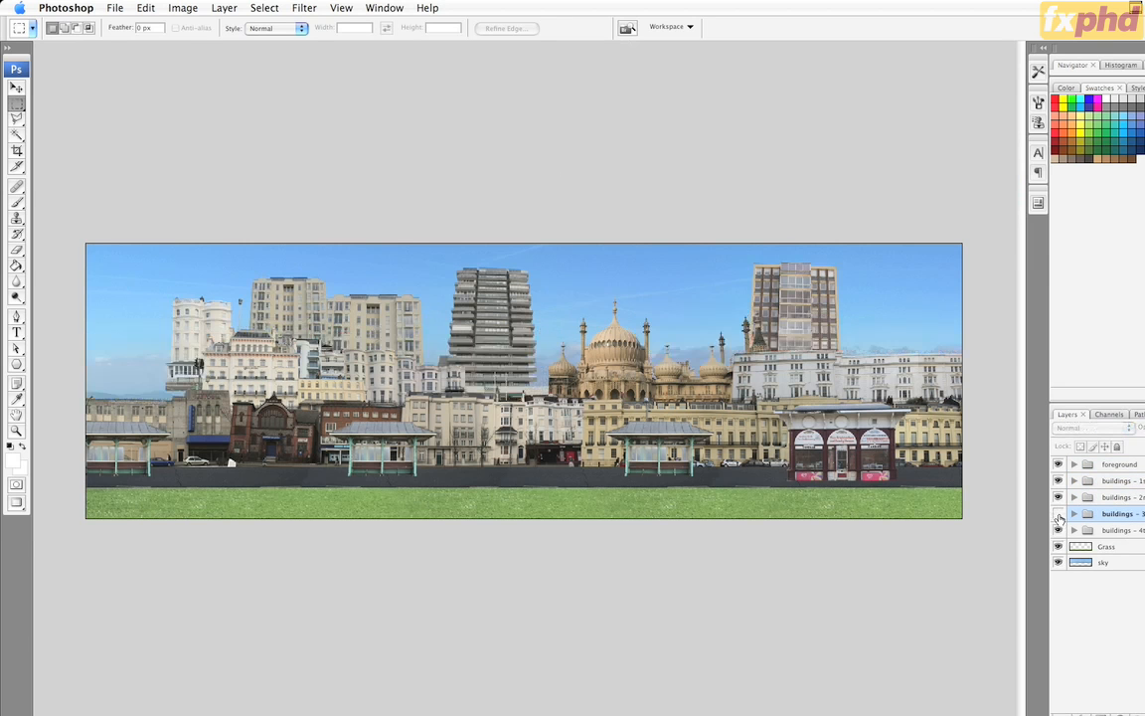
{"action": "left_click", "coordinate": [1058, 513]}
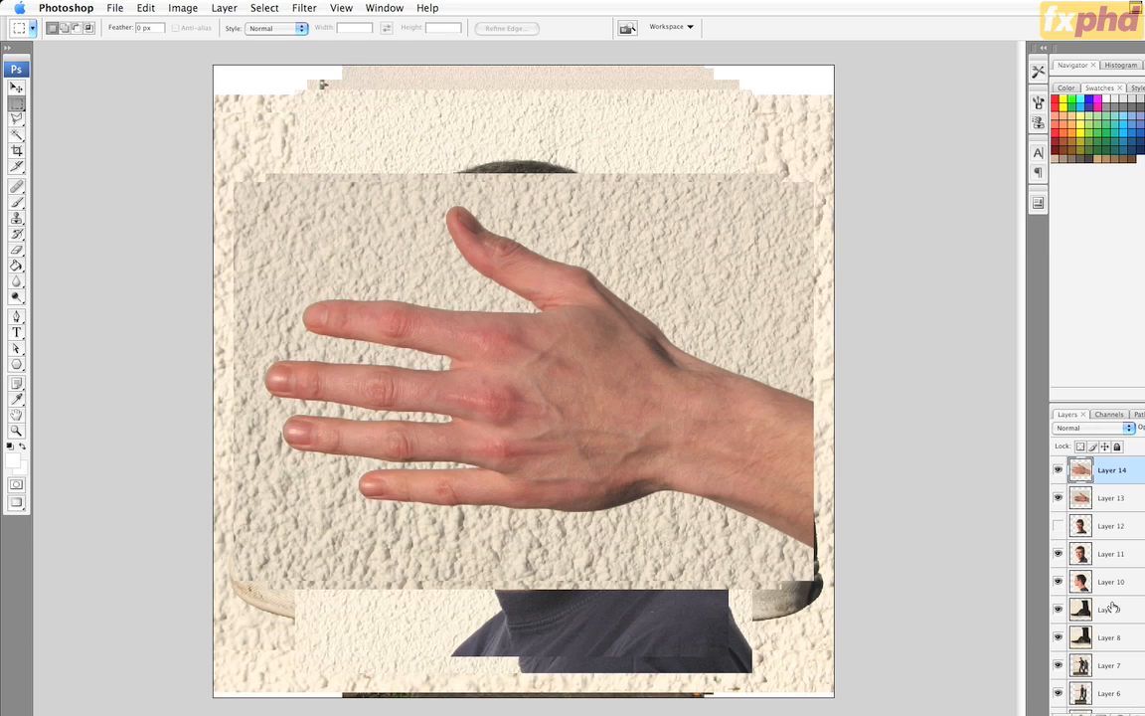
Hide the hand, head and shoe photo layers: Layers 14, 13, 11, 10, 9 and 8.
{"action": "left_click", "coordinate": [1058, 472]}
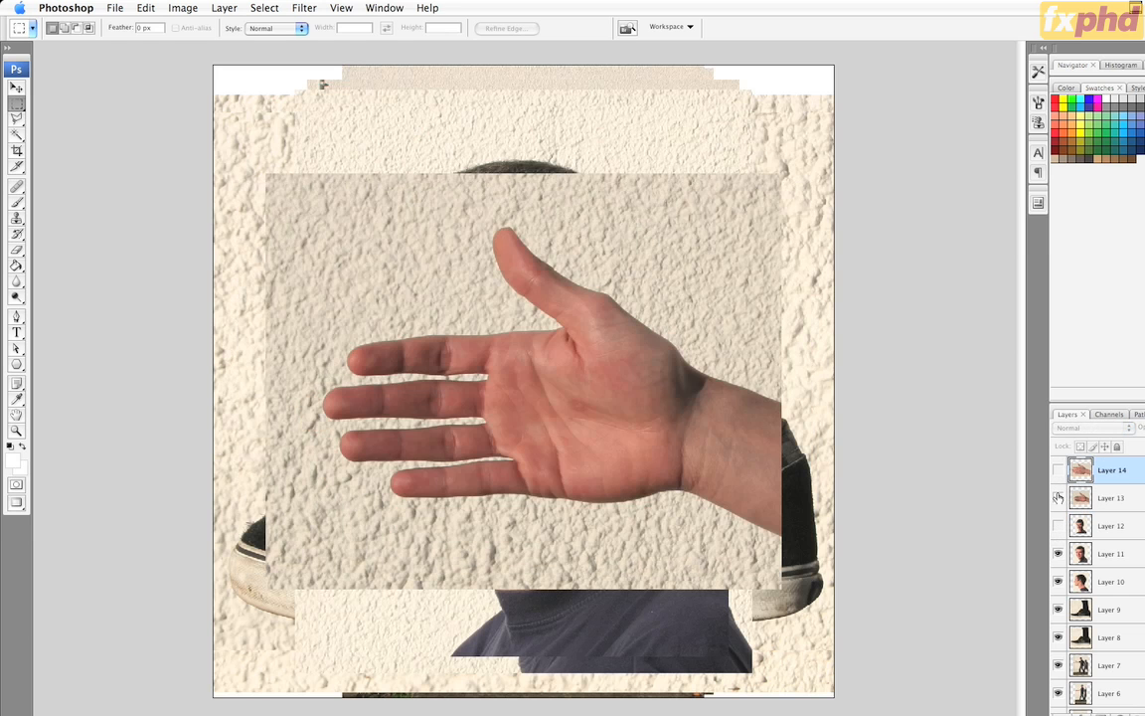
{"action": "left_click", "coordinate": [1057, 498]}
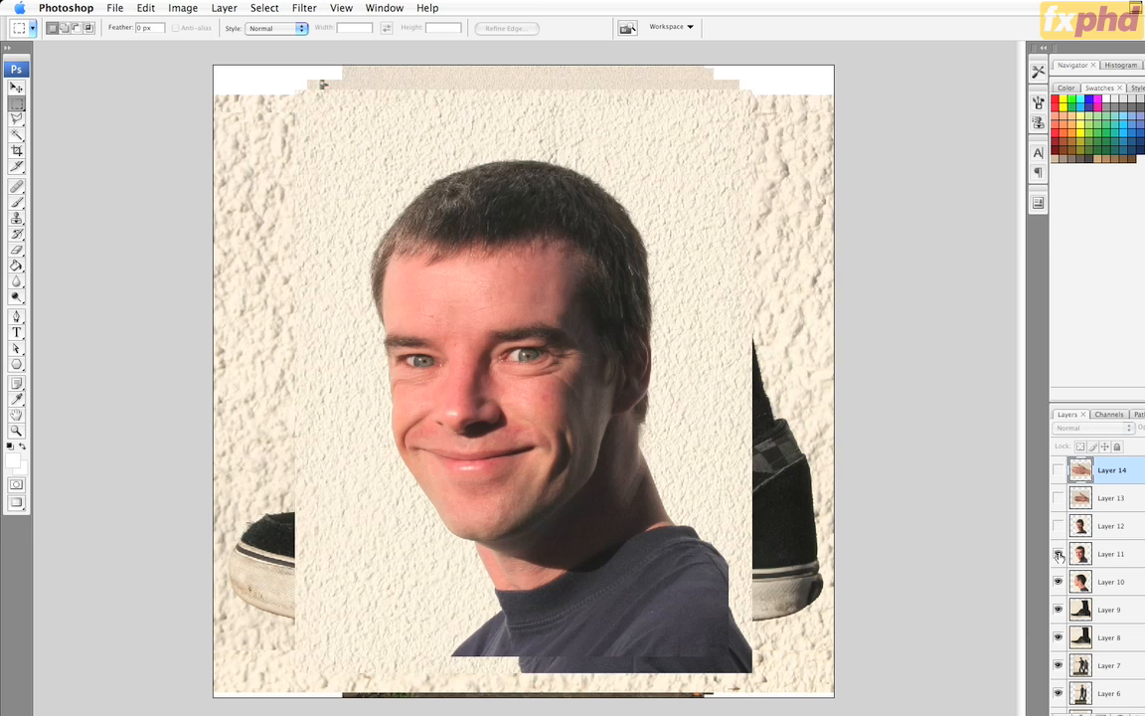
{"action": "left_click", "coordinate": [1058, 553]}
{"action": "left_click", "coordinate": [1058, 582]}
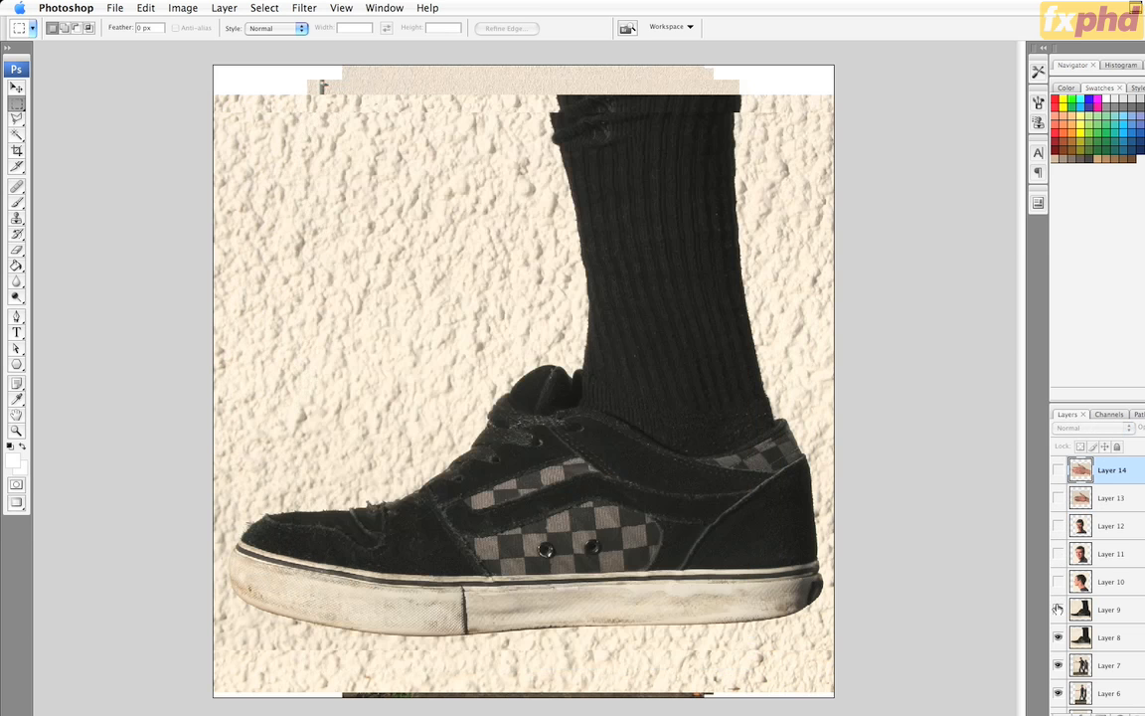
{"action": "left_click", "coordinate": [1058, 610]}
{"action": "left_click", "coordinate": [1058, 638]}
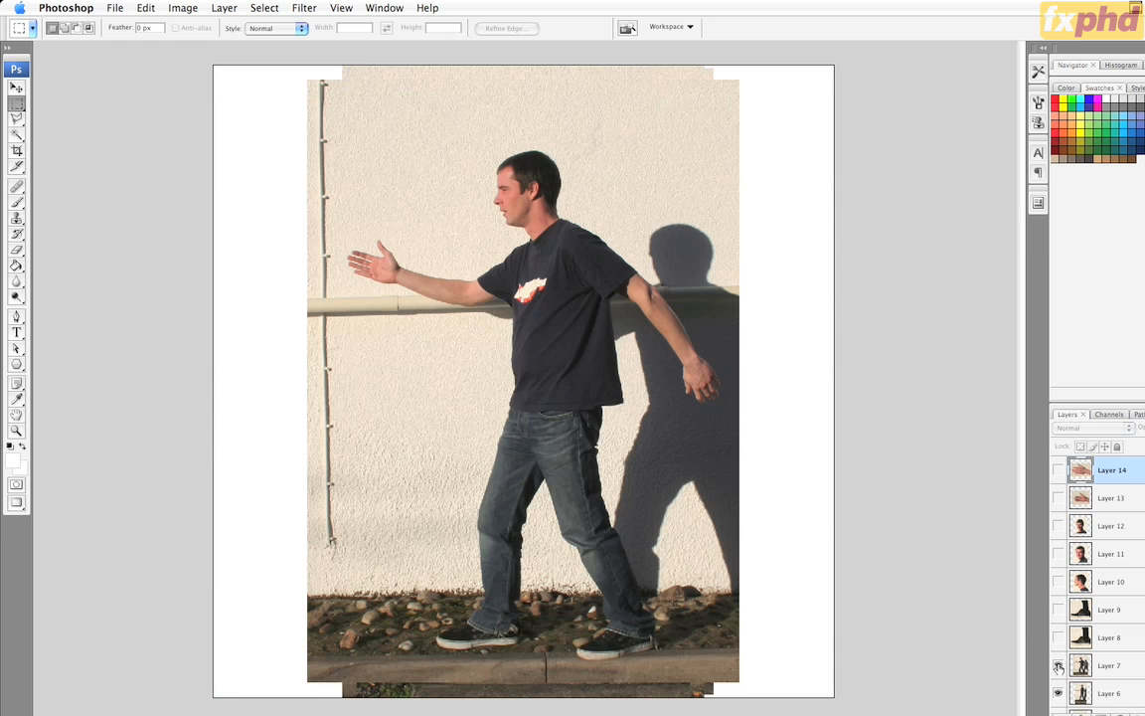
Hide the walking-pose photos on Layers 7, 6 and 5 one at a time.
{"action": "left_click", "coordinate": [1058, 665]}
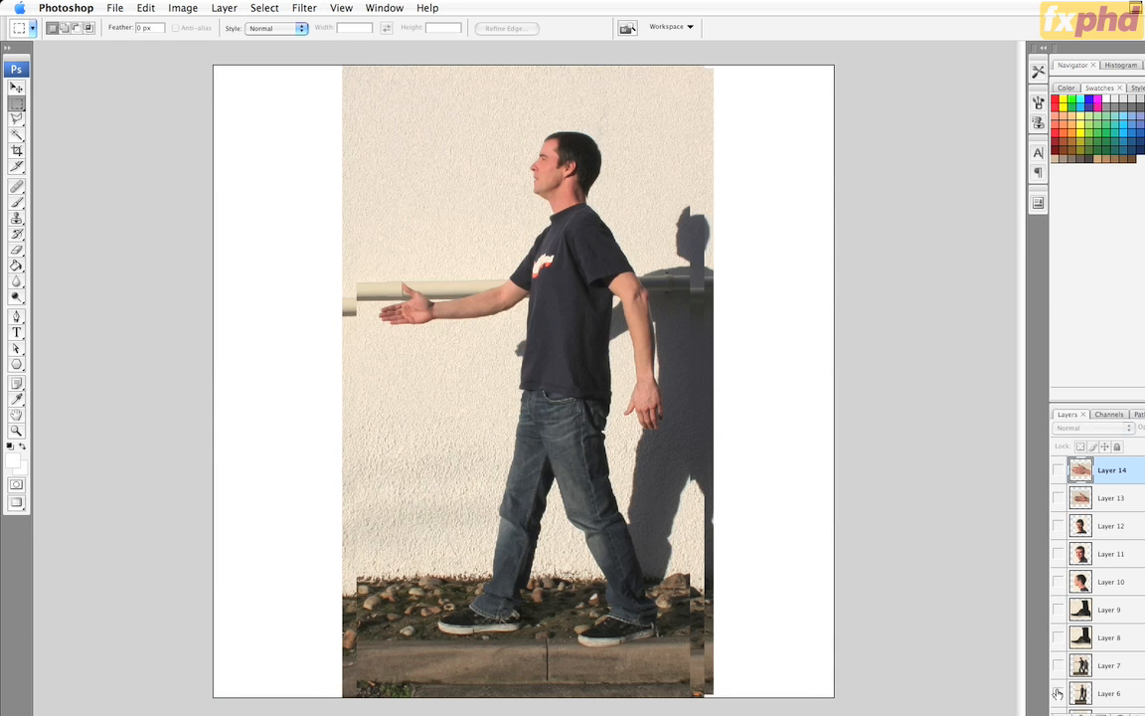
{"action": "left_click", "coordinate": [1058, 693]}
{"action": "scroll", "coordinate": [1062, 611], "scroll_direction": "down", "scroll_amount": 1}
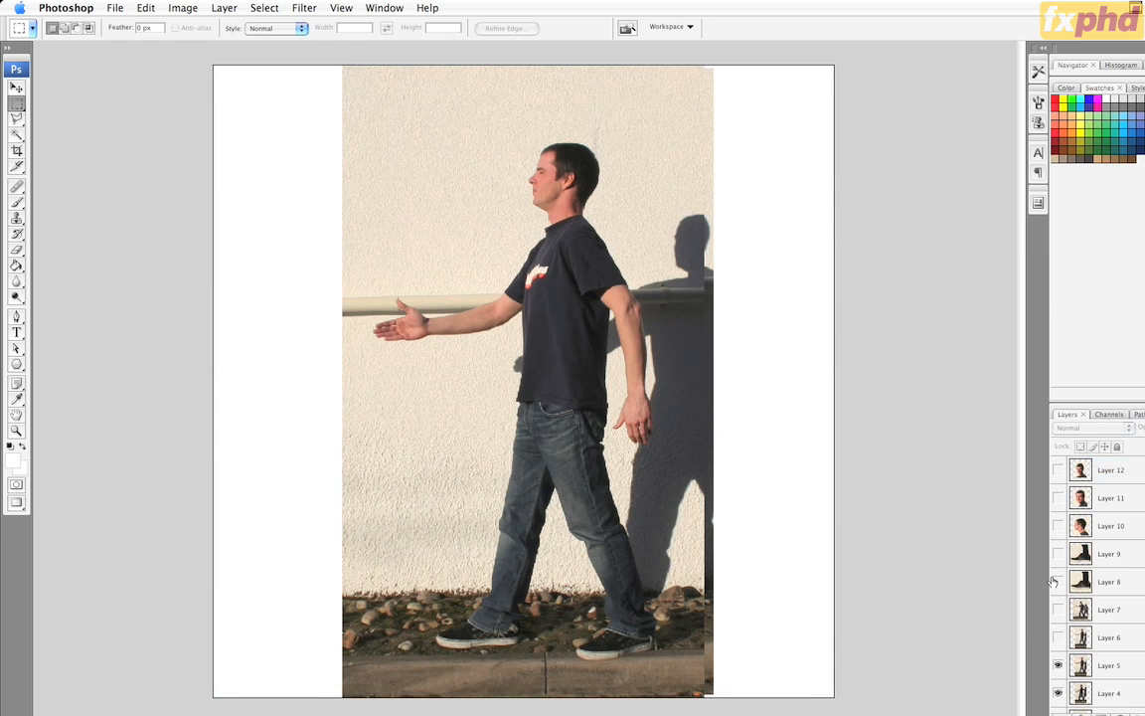
{"action": "left_click", "coordinate": [1058, 665]}
{"action": "scroll", "coordinate": [1062, 665], "scroll_direction": "down", "scroll_amount": 1}
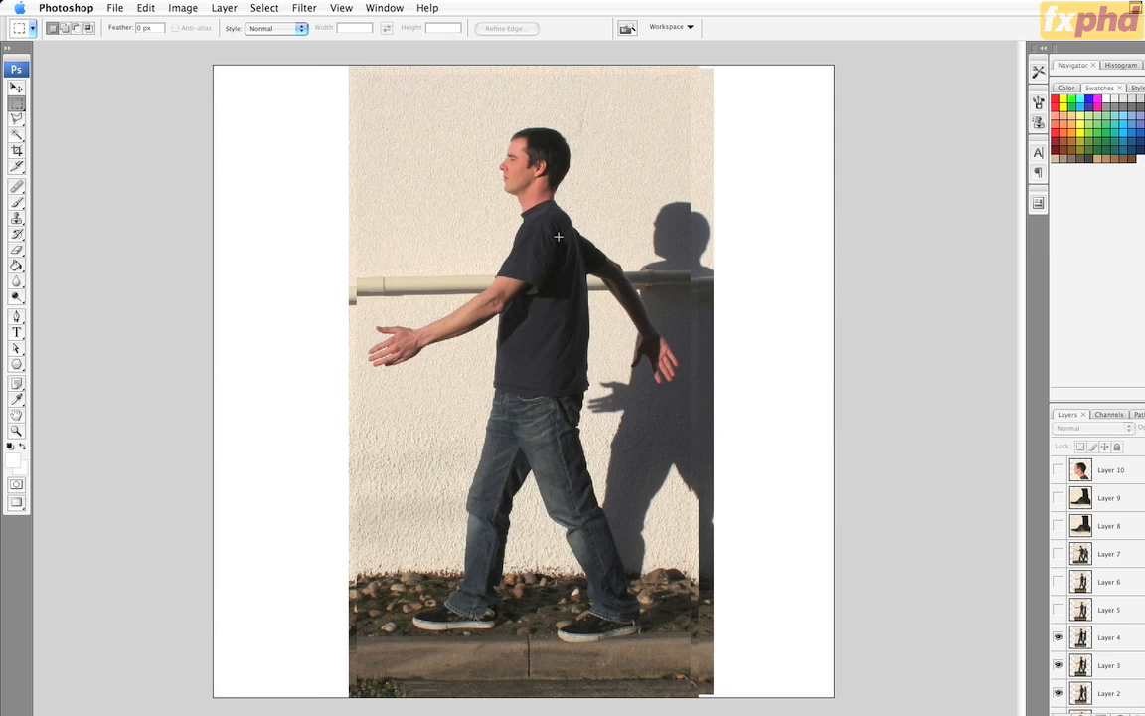
Hide the walking-pose photos on Layers 4 and 3 one at a time.
{"action": "left_click", "coordinate": [1059, 637]}
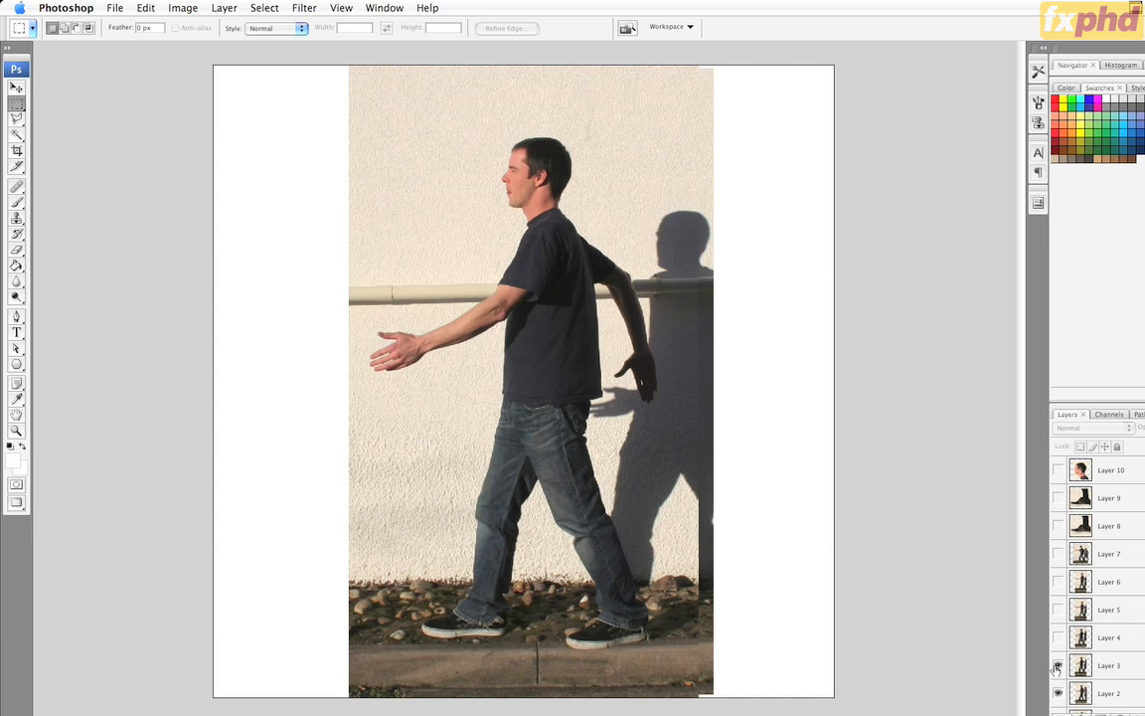
{"action": "left_click", "coordinate": [1059, 666]}
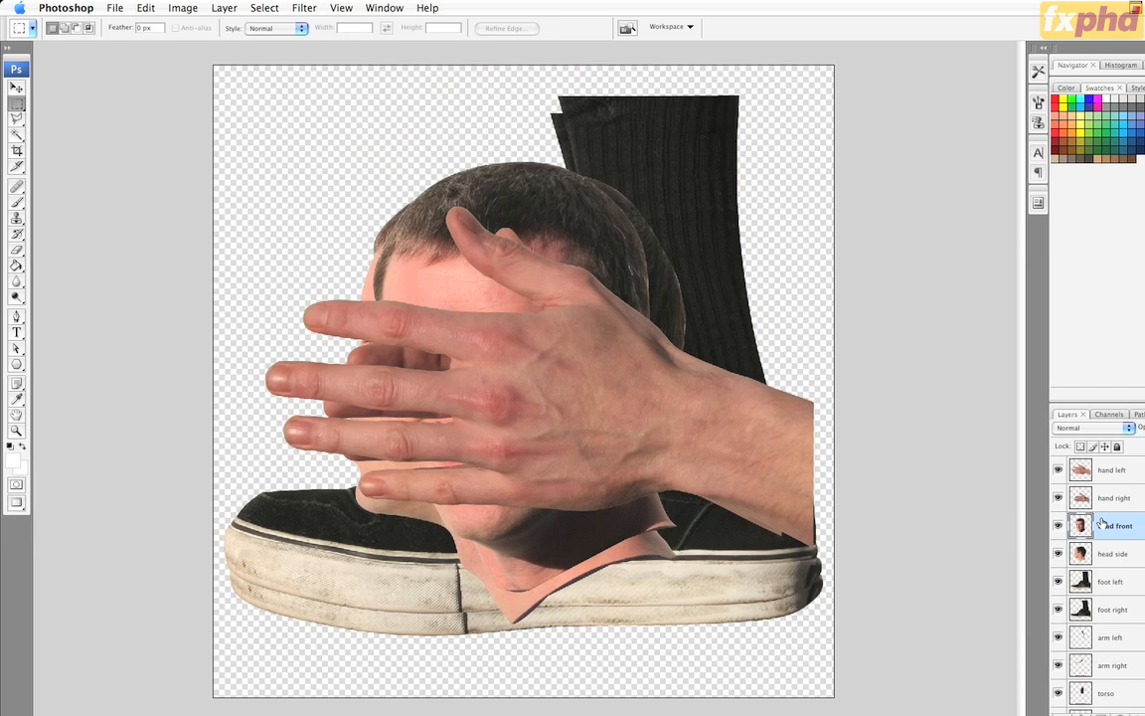
Check the saved cutout paths, and hide the hand, head and foot cutout layers one by one.
{"action": "left_click", "coordinate": [1138, 414]}
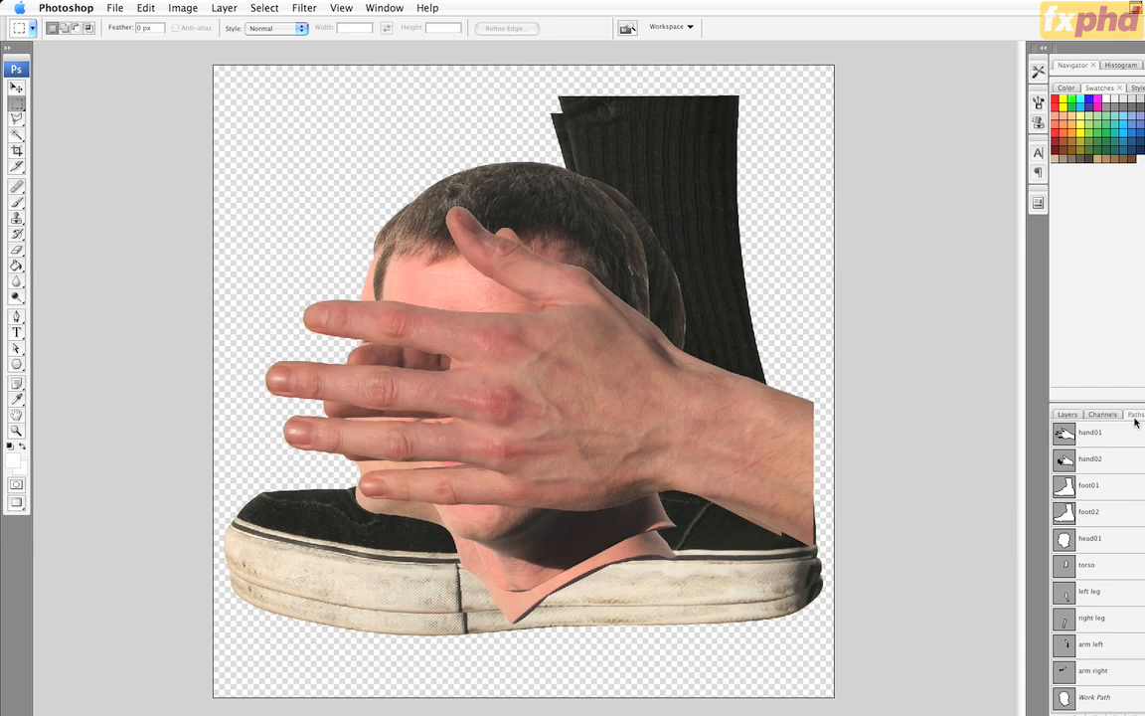
{"action": "left_click", "coordinate": [1067, 414]}
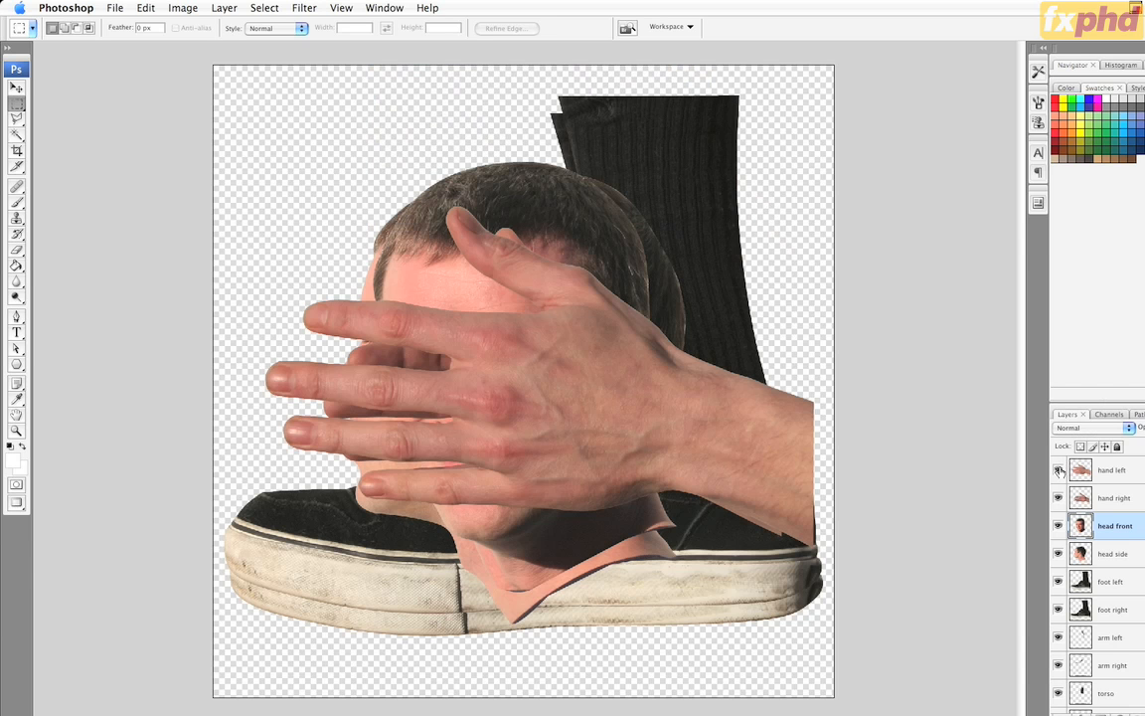
{"action": "left_click", "coordinate": [1059, 470]}
{"action": "left_click", "coordinate": [1059, 496]}
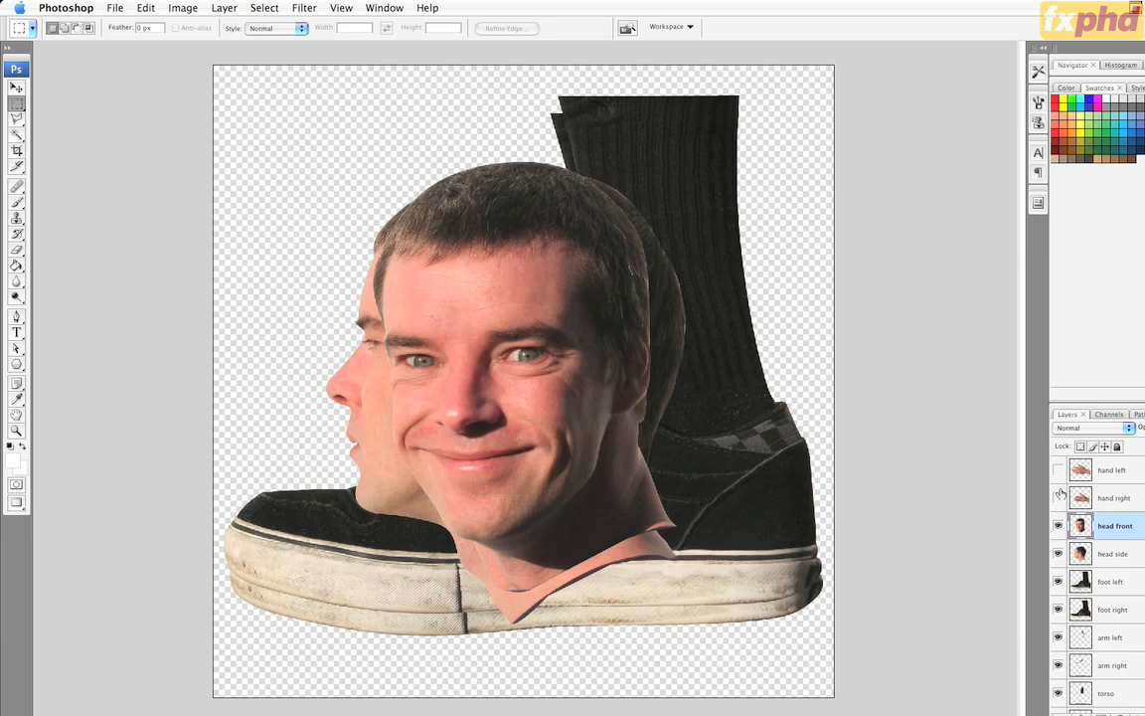
{"action": "left_click", "coordinate": [1059, 525]}
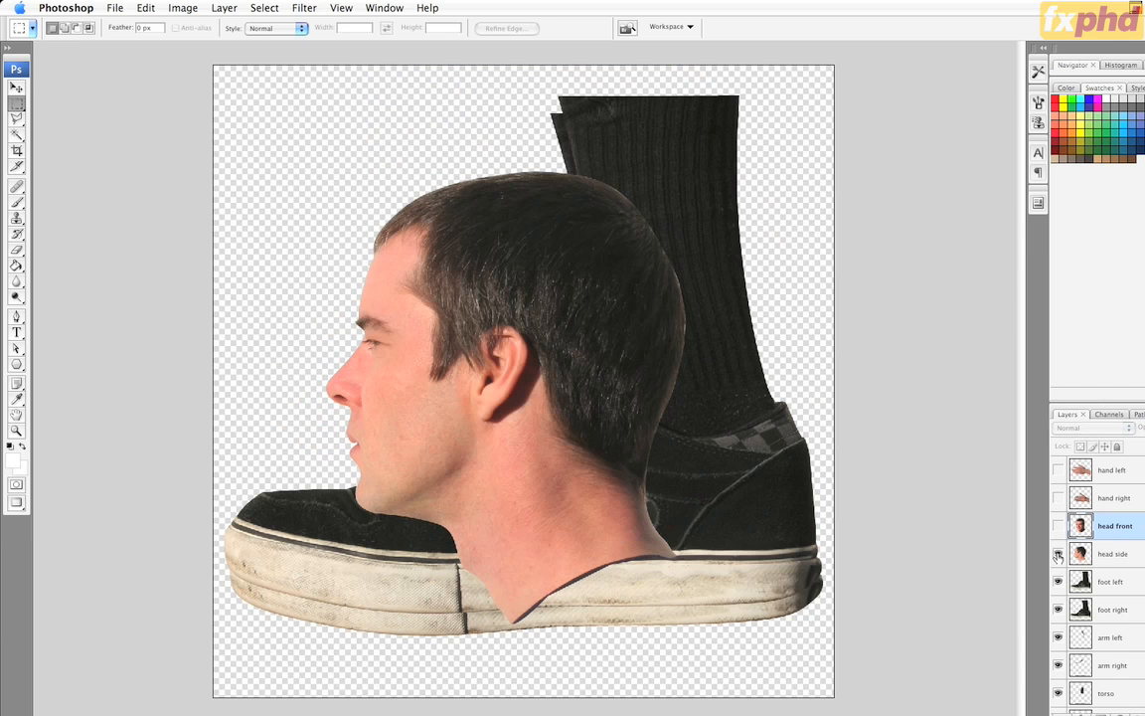
{"action": "left_click", "coordinate": [1059, 553]}
{"action": "left_click", "coordinate": [1059, 581]}
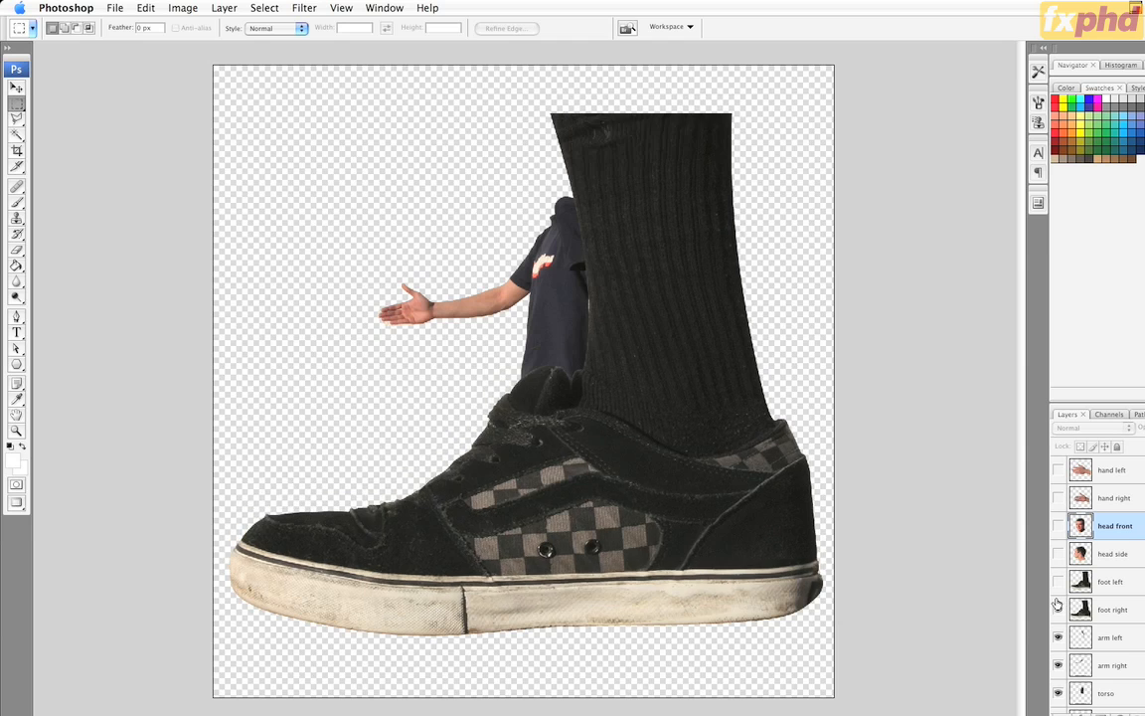
{"action": "left_click", "coordinate": [1059, 609]}
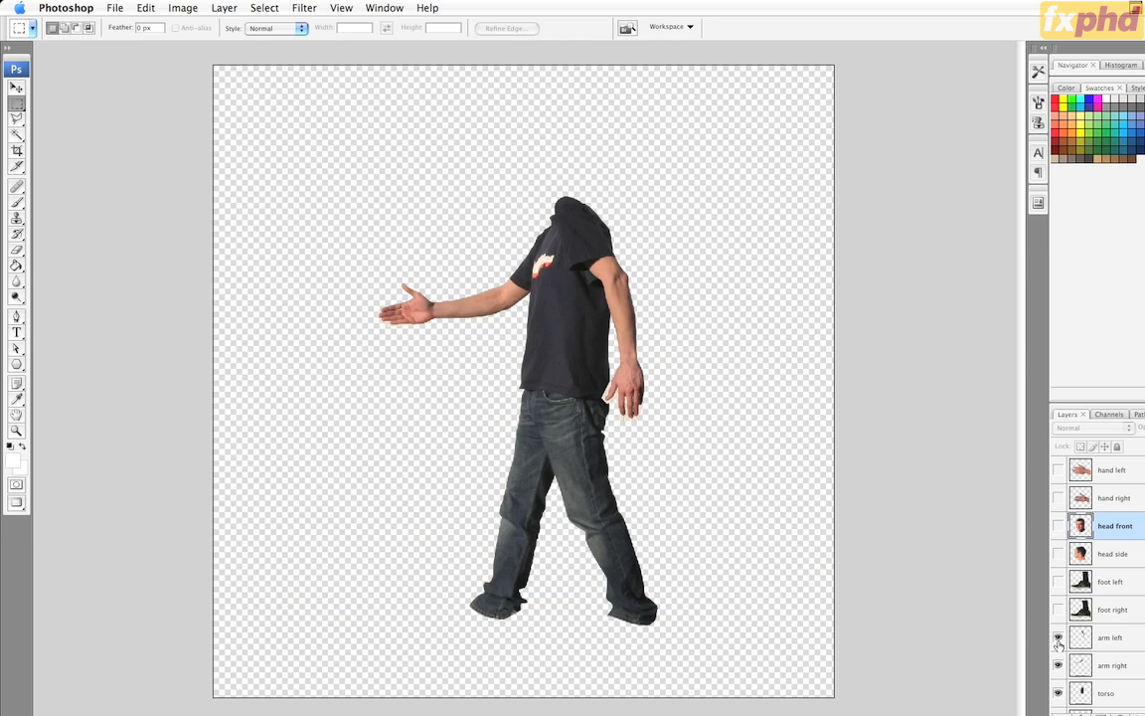
Toggle the visibility of the arm left, arm right and torso layers, ending with only the two arms hidden.
{"action": "left_click", "coordinate": [1059, 638]}
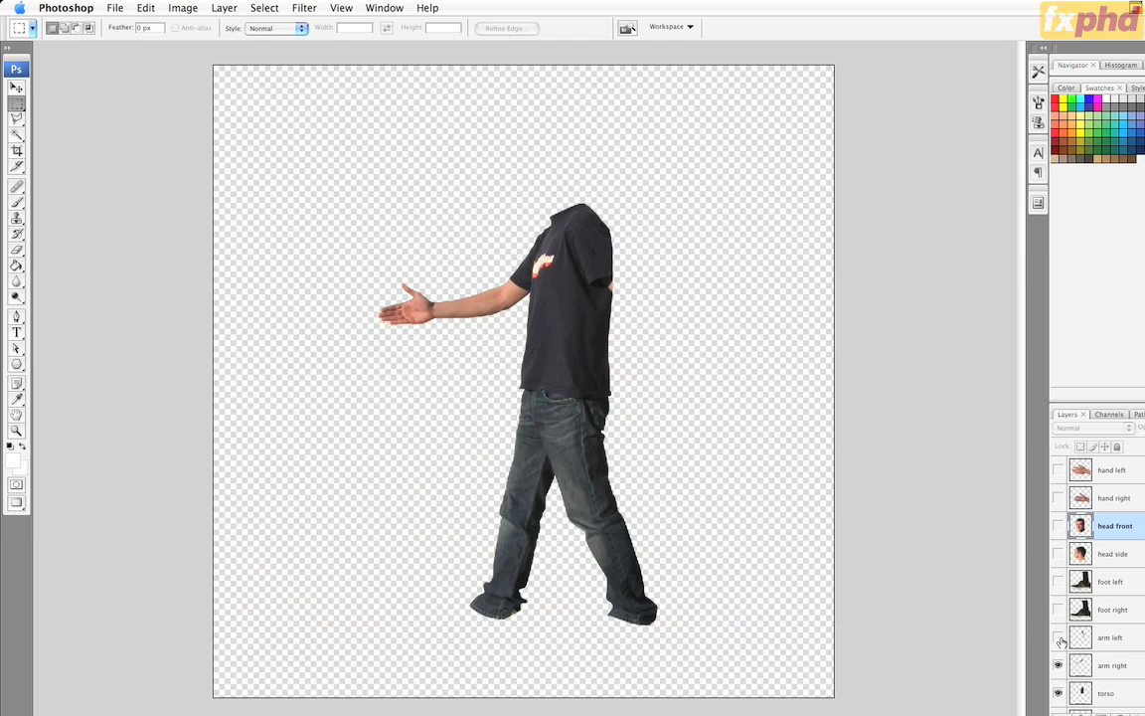
{"action": "left_click", "coordinate": [1059, 637]}
{"action": "left_click", "coordinate": [1059, 637]}
{"action": "left_click", "coordinate": [1059, 665]}
{"action": "left_click", "coordinate": [1059, 665]}
{"action": "left_click", "coordinate": [1059, 665]}
{"action": "left_click", "coordinate": [1059, 693]}
{"action": "left_click", "coordinate": [1059, 693]}
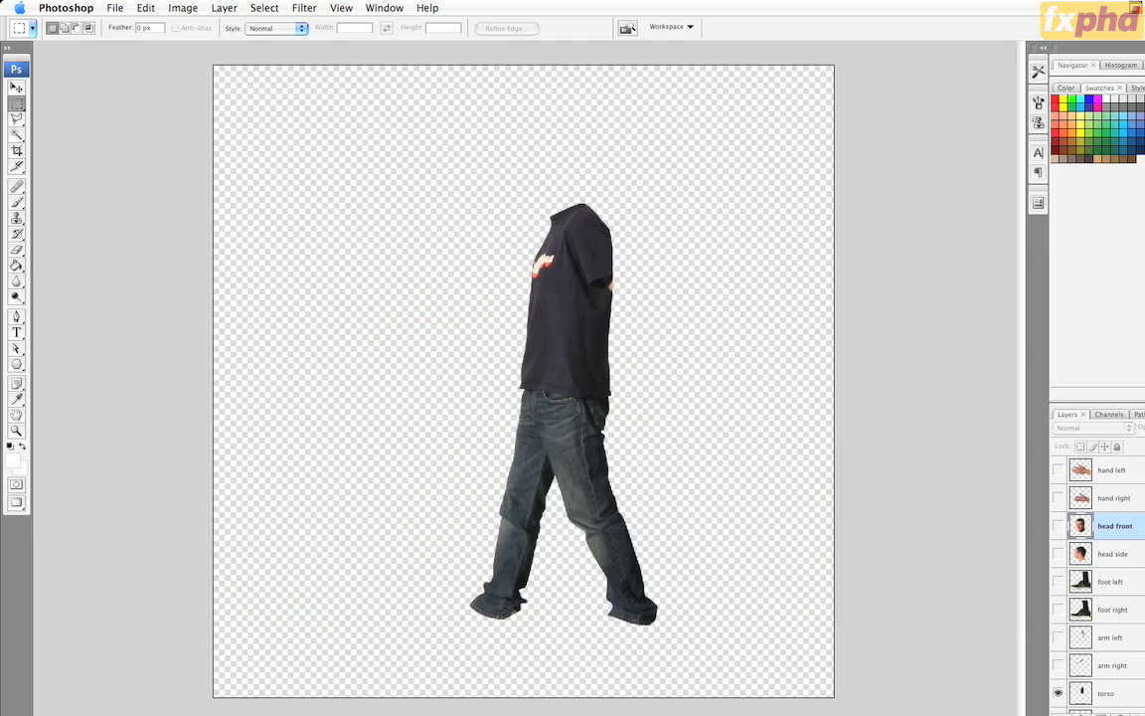
Hide the torso and left leg layers so only the right leg cutout is shown.
{"action": "scroll", "coordinate": [1059, 686], "scroll_direction": "down", "scroll_amount": 3}
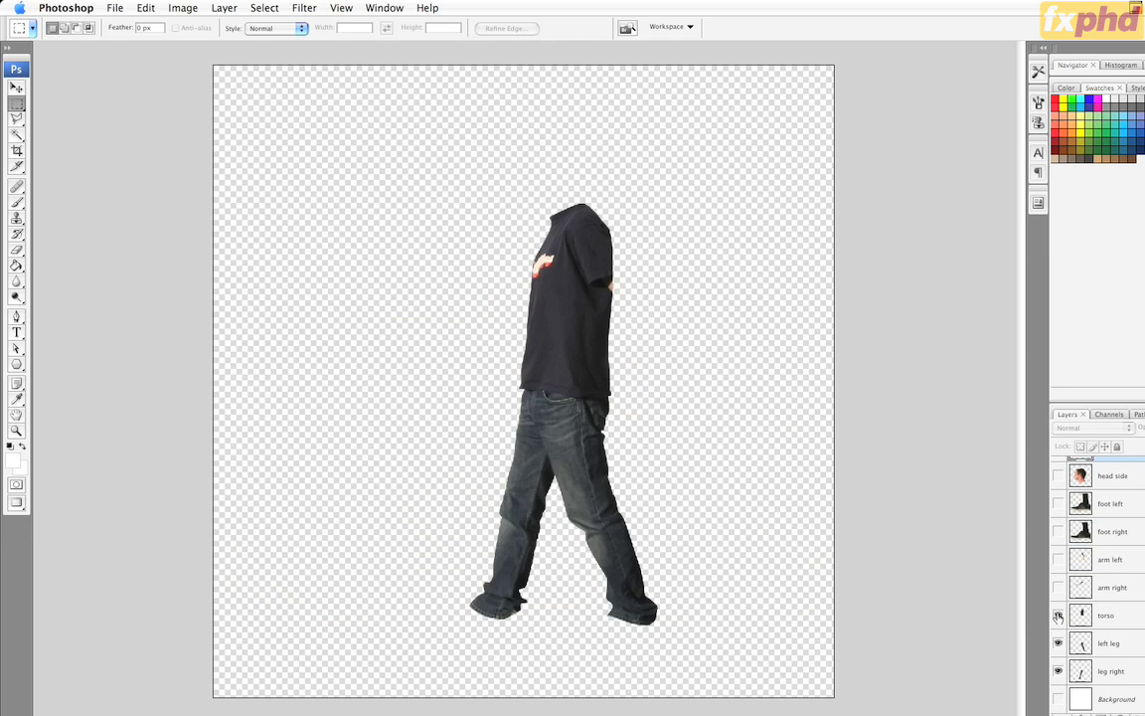
{"action": "left_click", "coordinate": [1059, 615]}
{"action": "left_click", "coordinate": [1059, 643]}
{"action": "left_click", "coordinate": [1059, 643]}
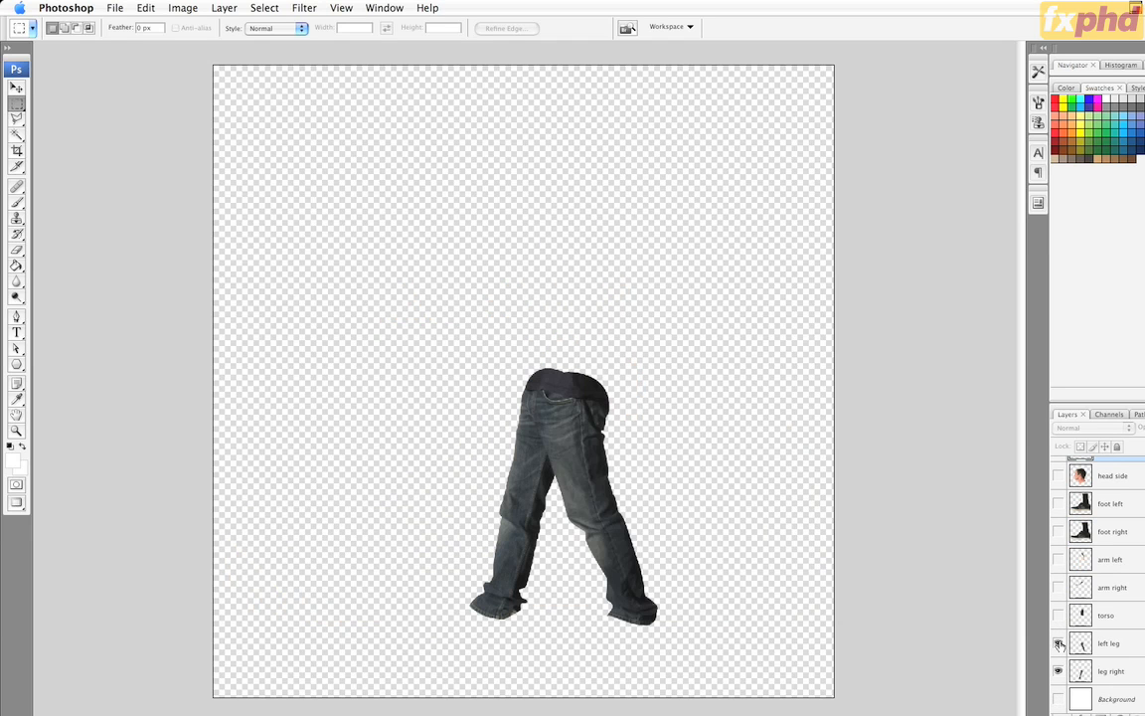
{"action": "left_click", "coordinate": [1059, 644]}
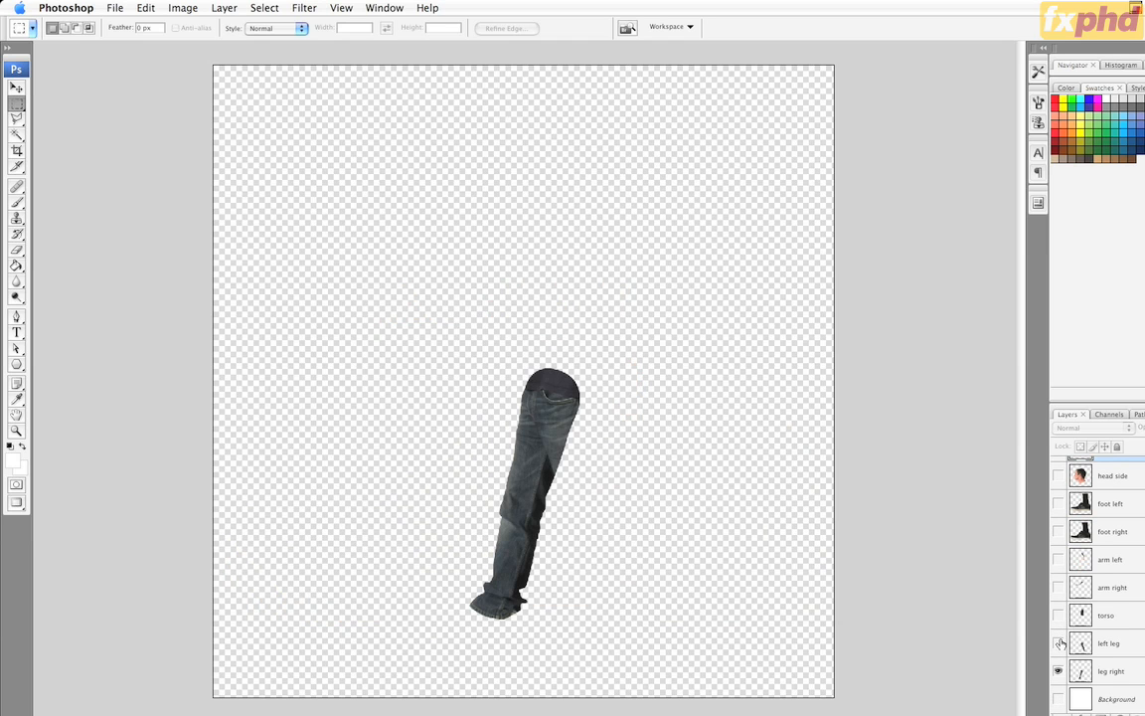
Select the leg right layer and reposition the leg cutout on the canvas with the Move tool.
{"action": "left_click", "coordinate": [1108, 671]}
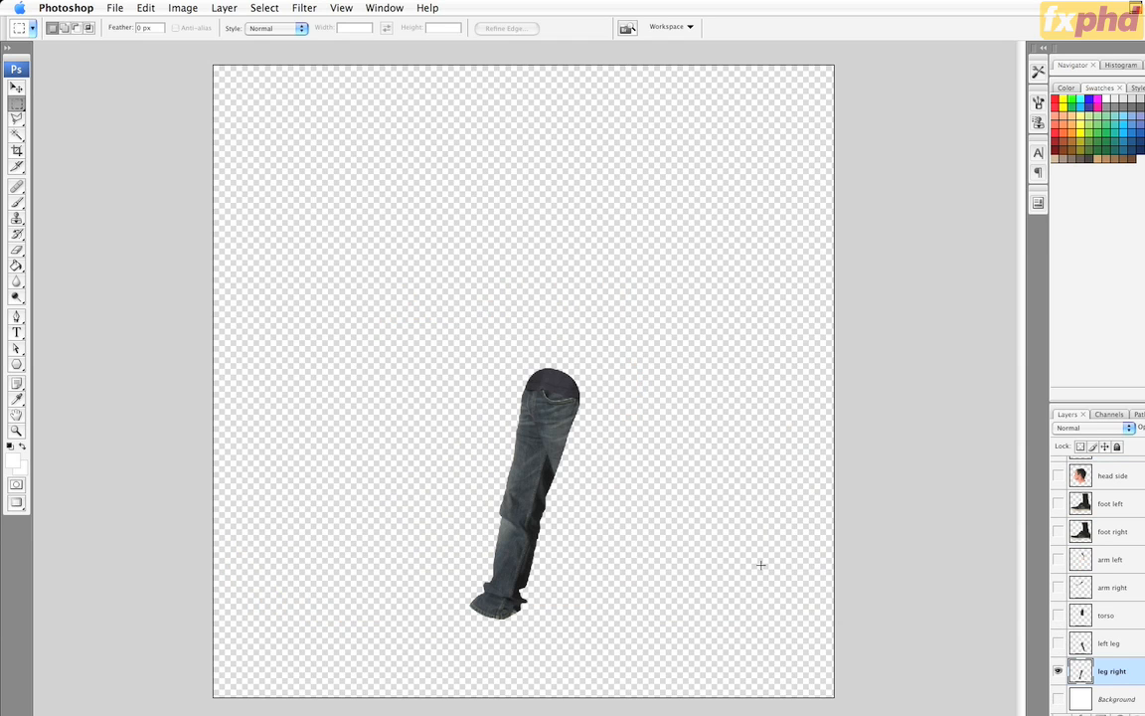
{"action": "key", "text": "v"}
{"action": "left_click_drag", "start_coordinate": [624, 503], "coordinate": [616, 416]}
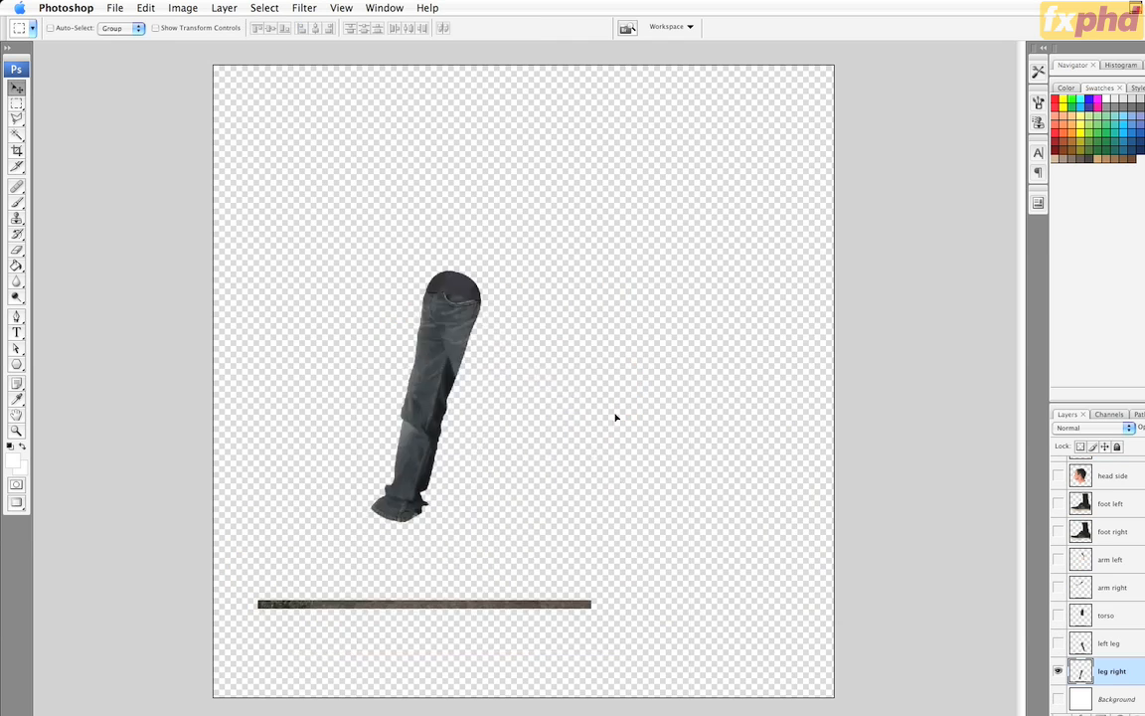
{"action": "left_click_drag", "start_coordinate": [685, 458], "coordinate": [665, 480]}
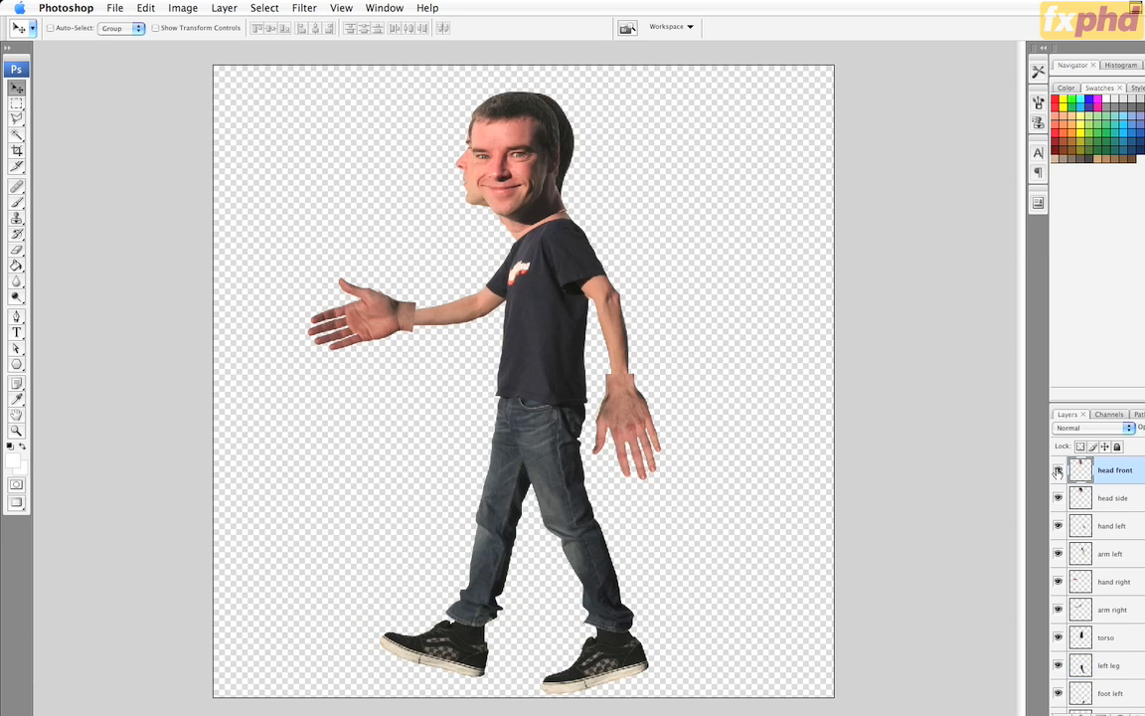
Hide the head front, head side, hand left and arm left layers of the assembled character.
{"action": "left_click_drag", "start_coordinate": [1058, 472], "coordinate": [1058, 498]}
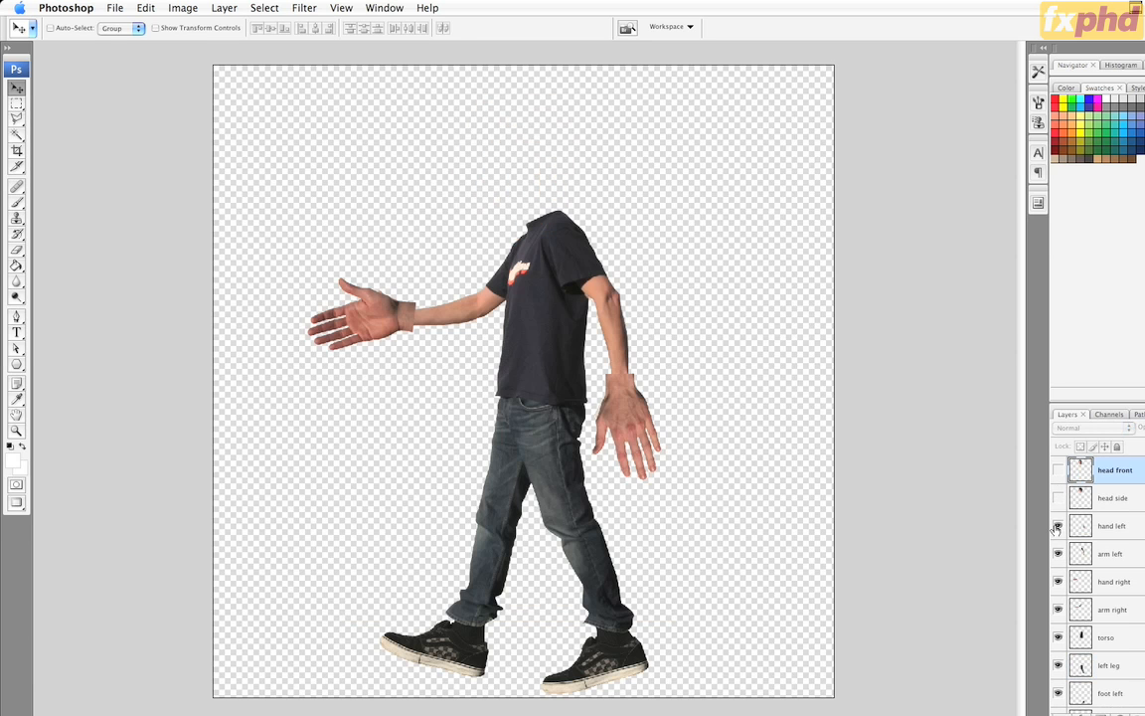
{"action": "left_click", "coordinate": [1059, 527]}
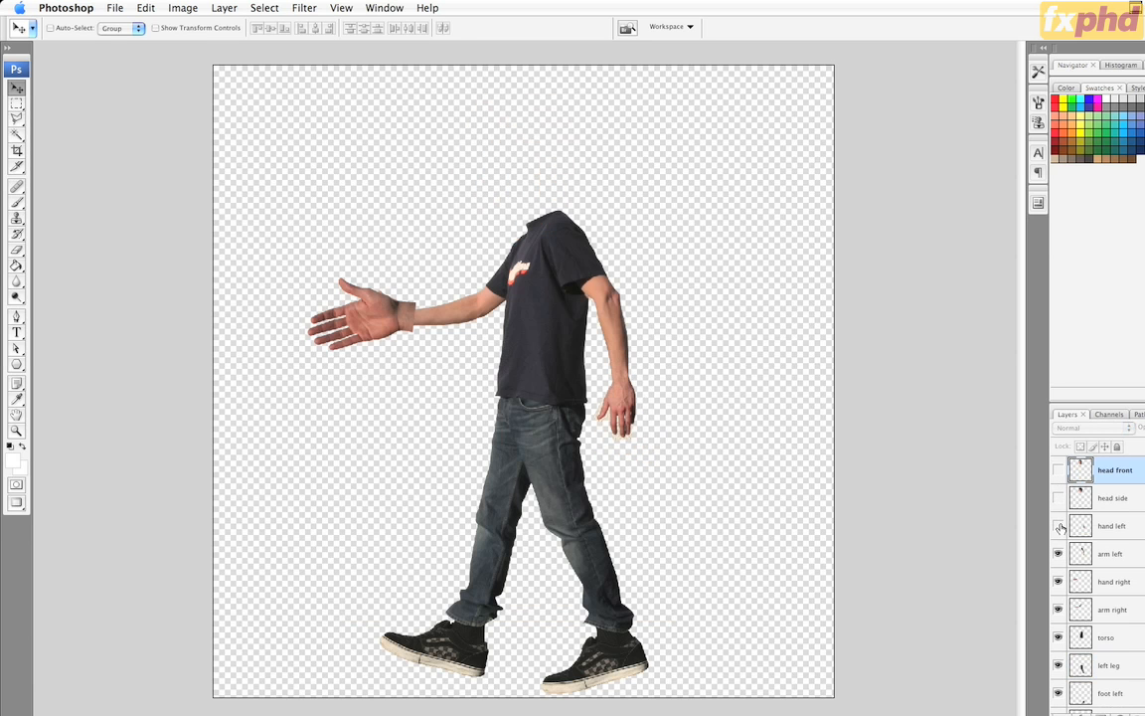
{"action": "left_click", "coordinate": [1058, 554]}
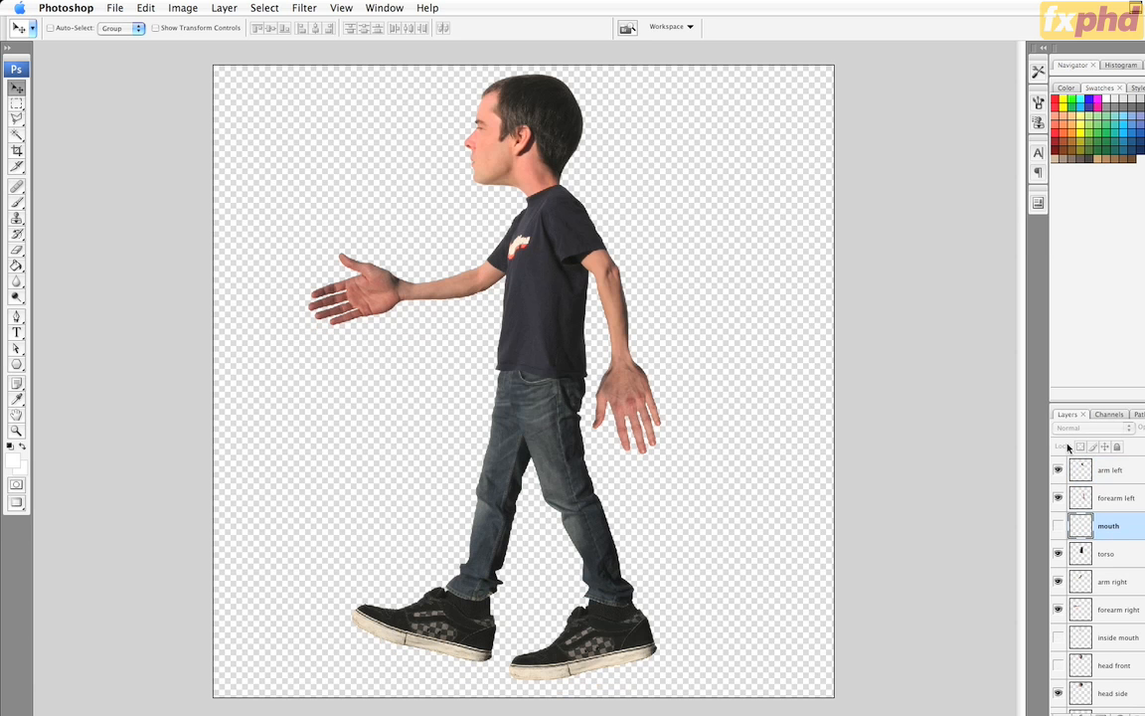
Toggle the arm left layer off and on to show the upper arm as separate from the forearm.
{"action": "left_click", "coordinate": [1060, 473]}
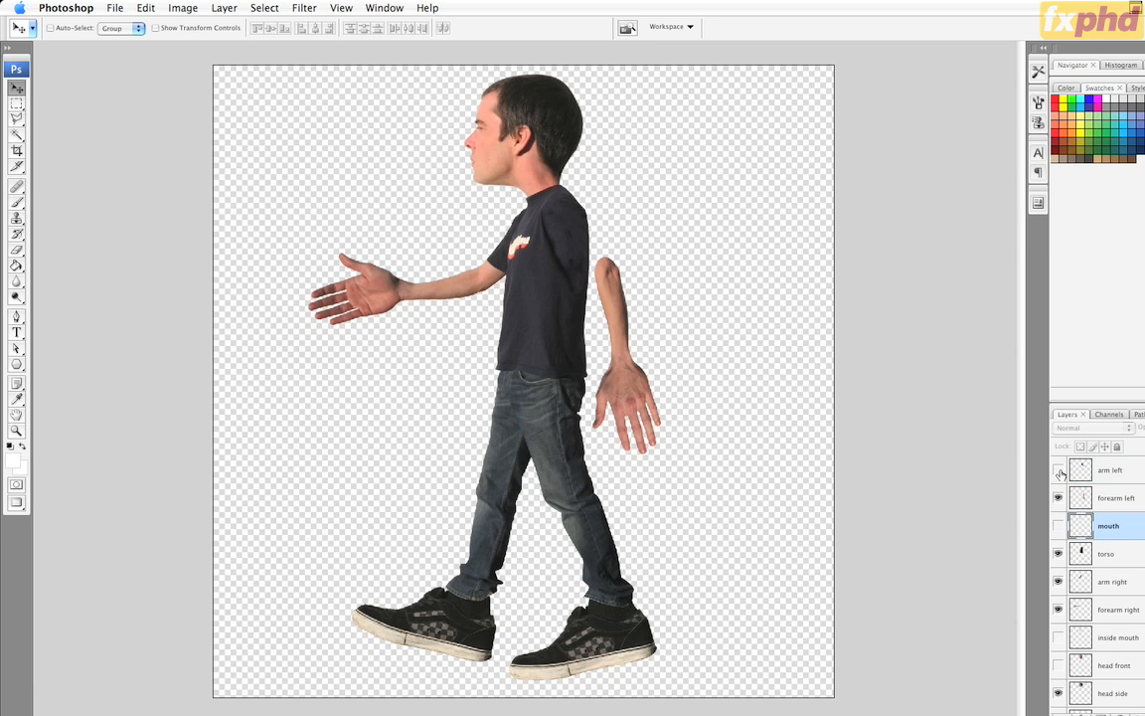
{"action": "left_click", "coordinate": [1060, 474]}
{"action": "left_click", "coordinate": [1060, 473]}
{"action": "left_click", "coordinate": [1060, 473]}
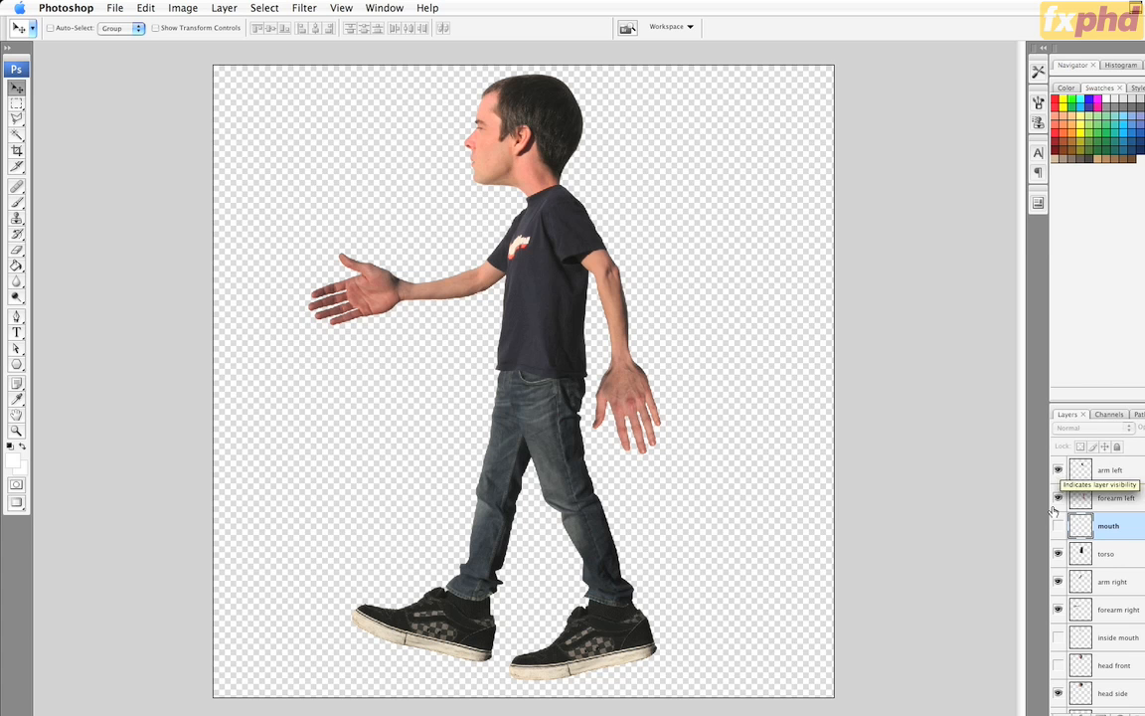
Toggle the left leg layer off and on to show the thigh as separate from the lower leg.
{"action": "scroll", "coordinate": [1094, 586], "scroll_direction": "down", "scroll_amount": 3}
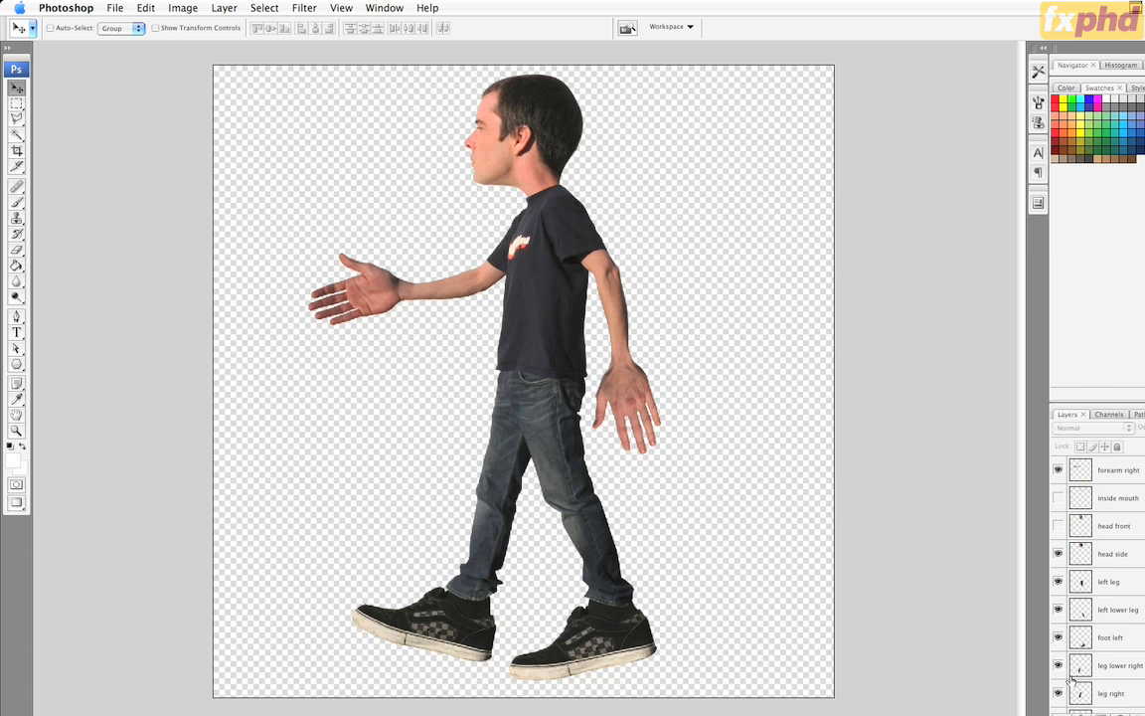
{"action": "left_click", "coordinate": [1059, 582]}
{"action": "left_click", "coordinate": [1059, 582]}
{"action": "left_click", "coordinate": [1059, 582]}
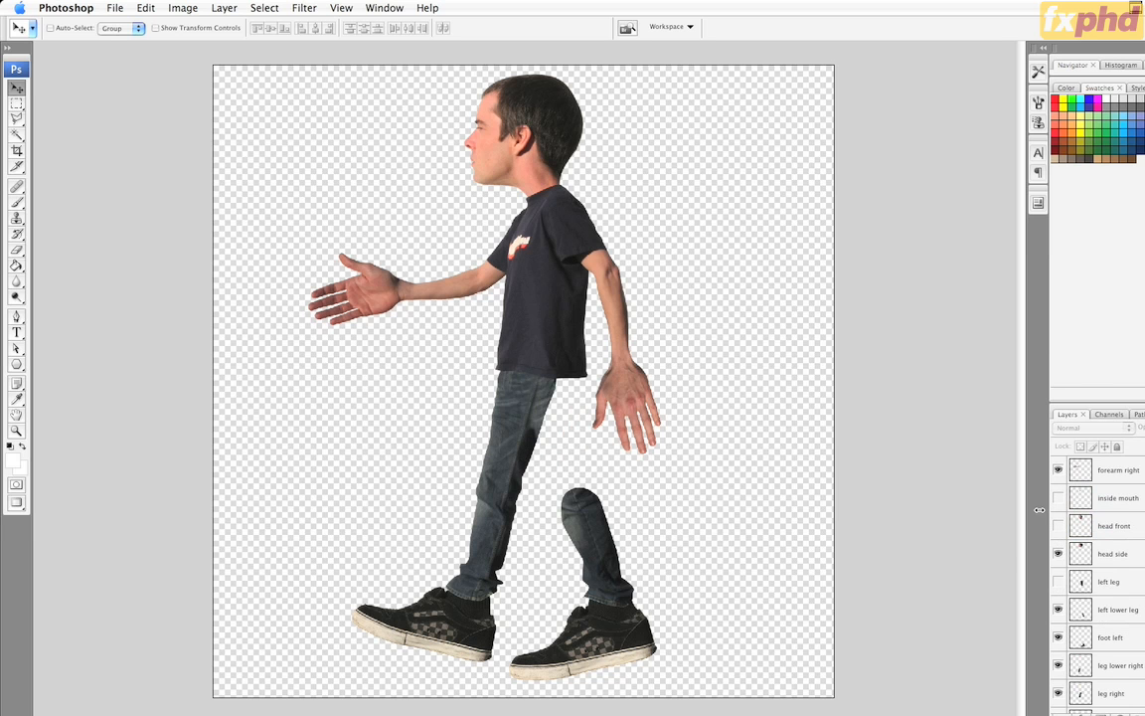
{"action": "left_click", "coordinate": [1059, 581]}
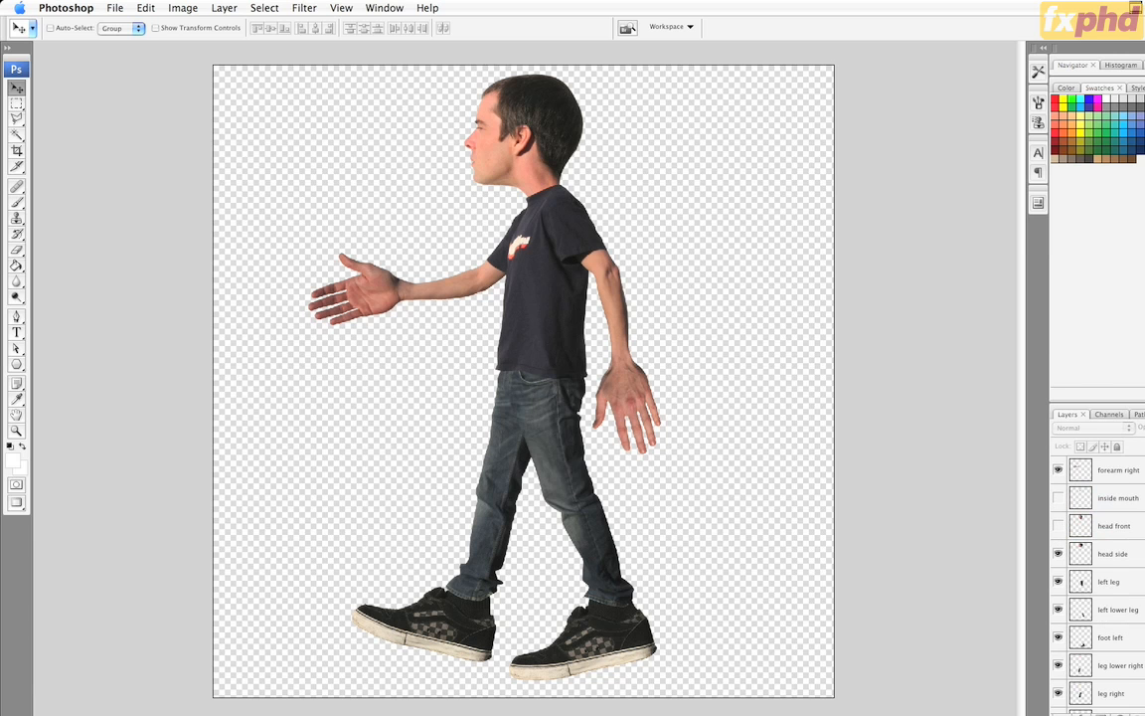
{"action": "scroll", "coordinate": [1098, 587], "scroll_direction": "down", "scroll_amount": 1}
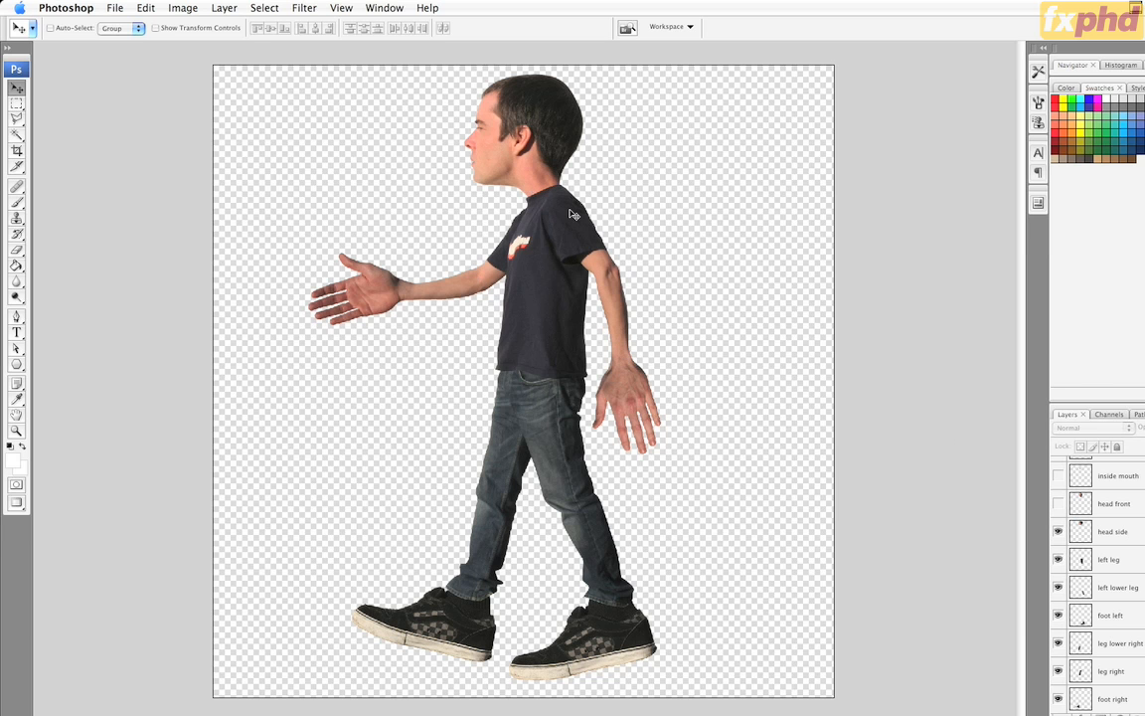
Try a Warp transform on the head side layer, pulling the neck's lower edge inward, and undo the distortion.
{"action": "left_click", "coordinate": [1115, 533]}
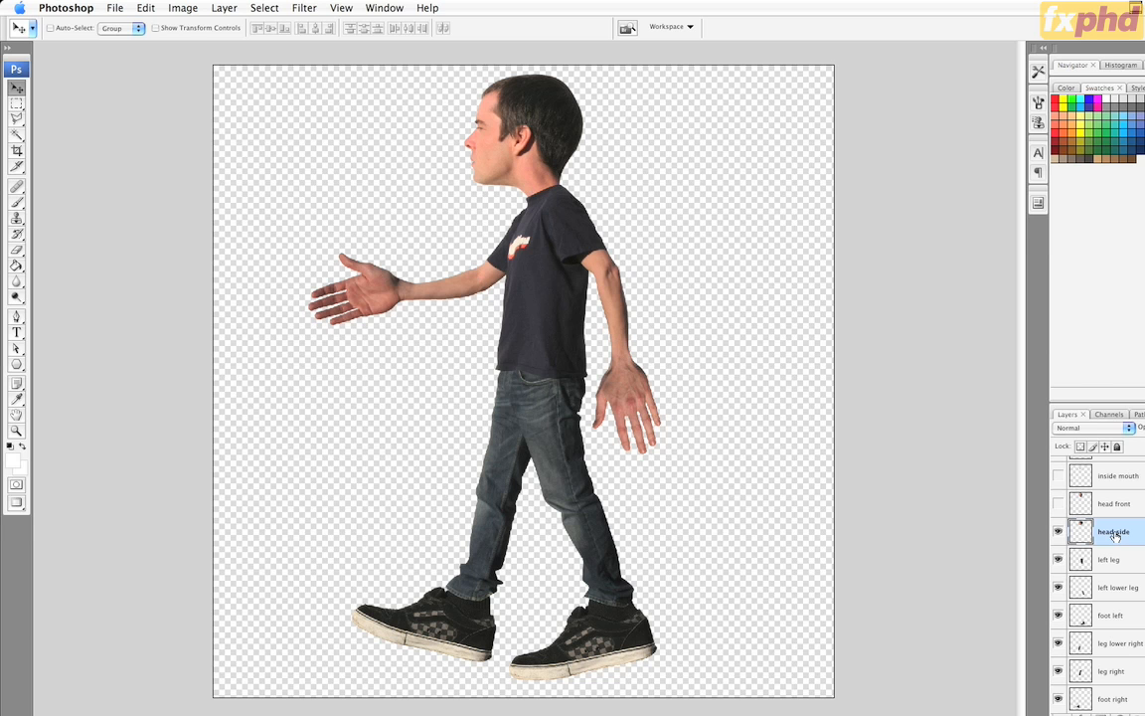
{"action": "key", "text": "super+t"}
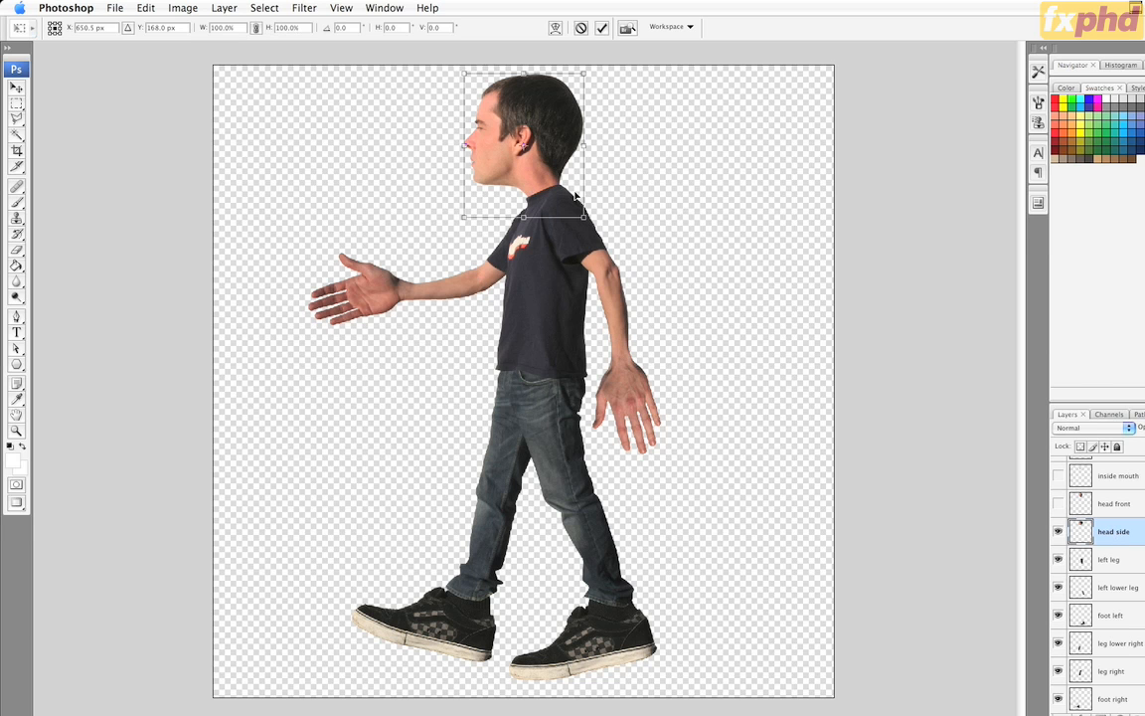
{"action": "right_click", "coordinate": [555, 157]}
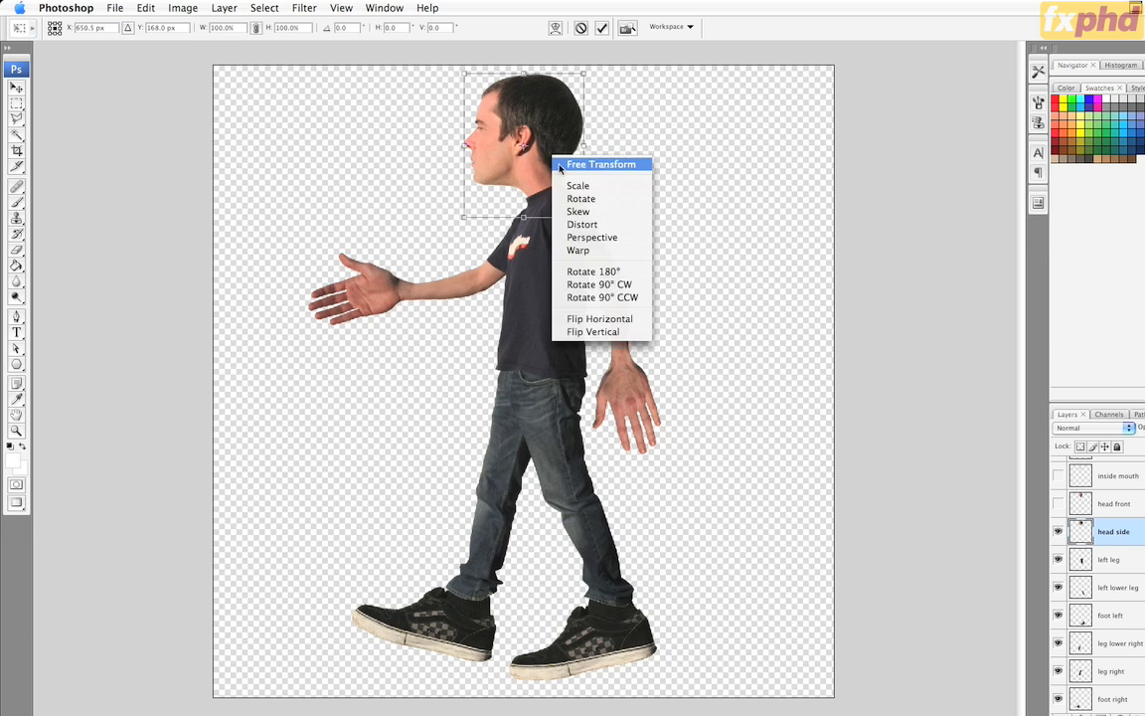
{"action": "left_click", "coordinate": [579, 251]}
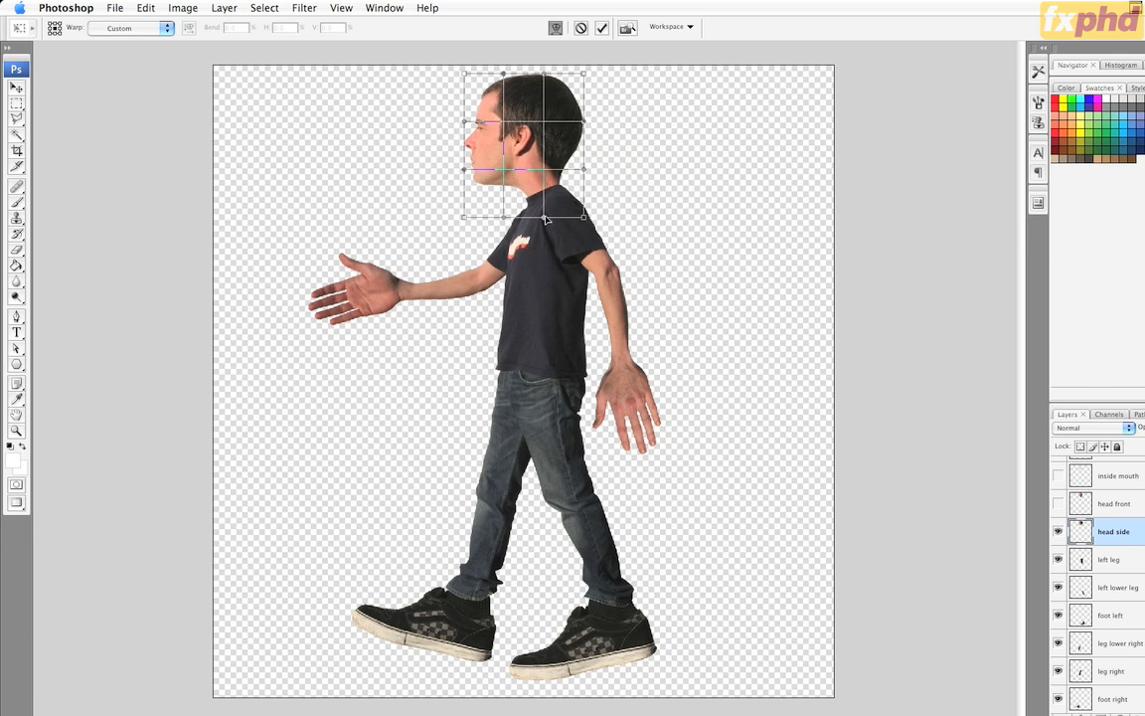
{"action": "mouse_move", "coordinate": [545, 218]}
{"action": "left_mouse_down"}
{"action": "mouse_move", "coordinate": [567, 203]}
{"action": "mouse_move", "coordinate": [550, 193]}
{"action": "mouse_move", "coordinate": [534, 206]}
{"action": "left_mouse_up"}
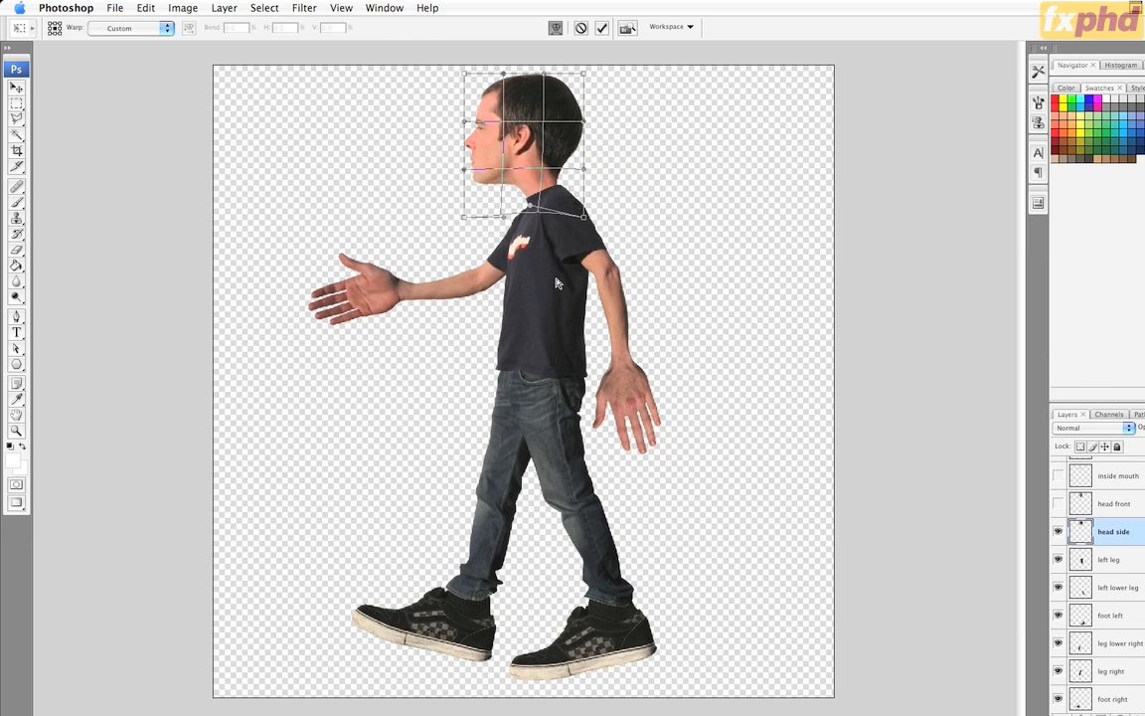
{"action": "left_click_drag", "start_coordinate": [557, 279], "coordinate": [556, 281]}
{"action": "key", "text": "super+z"}
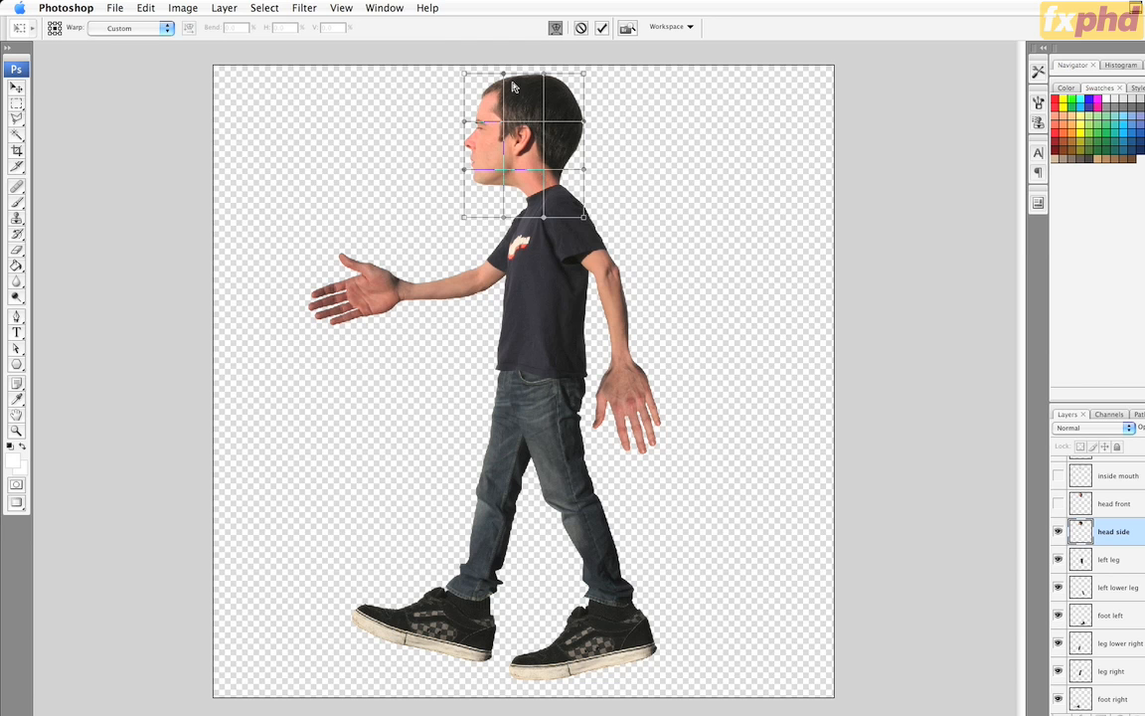
{"action": "key", "text": "Return"}
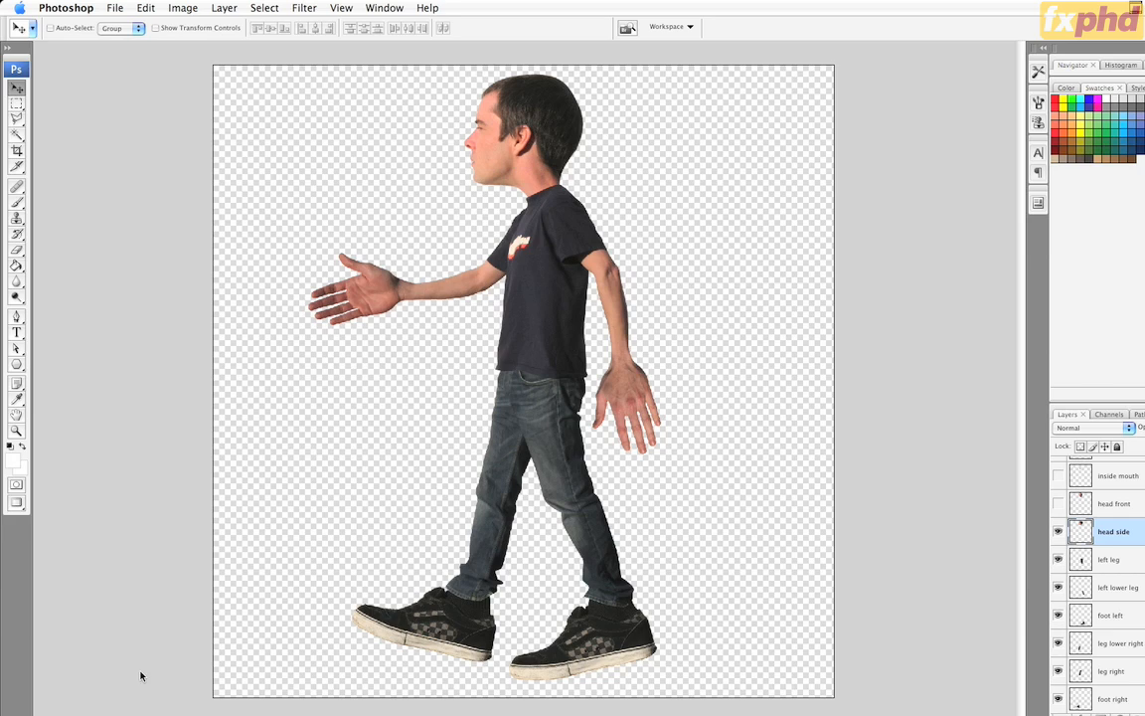
Switch to After Effects and display the Mesh Warp grid and effect settings of the head side layer.
{"action": "key", "text": "super+Tab"}
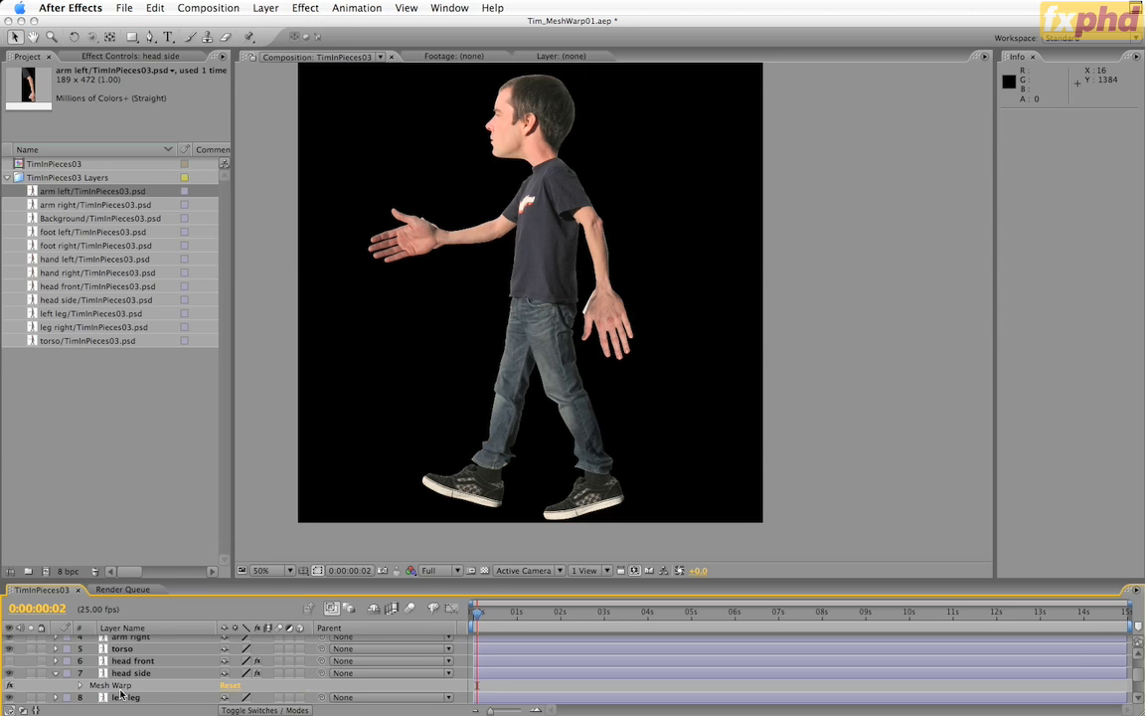
{"action": "left_click", "coordinate": [112, 686]}
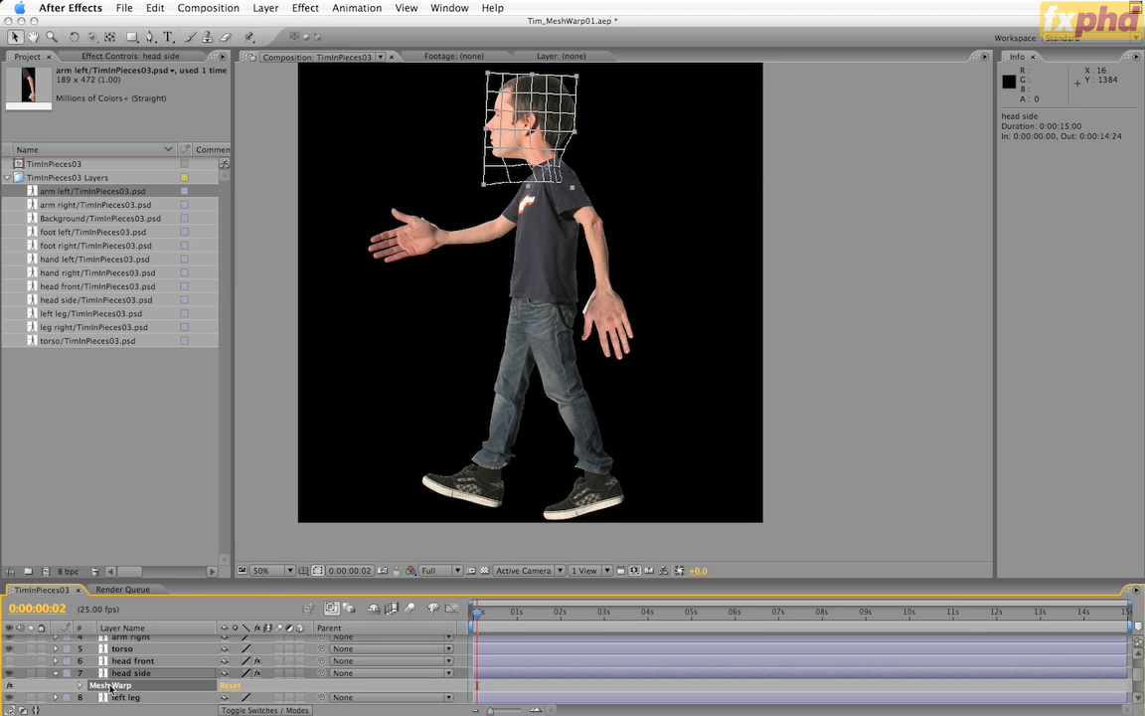
{"action": "left_click", "coordinate": [128, 58]}
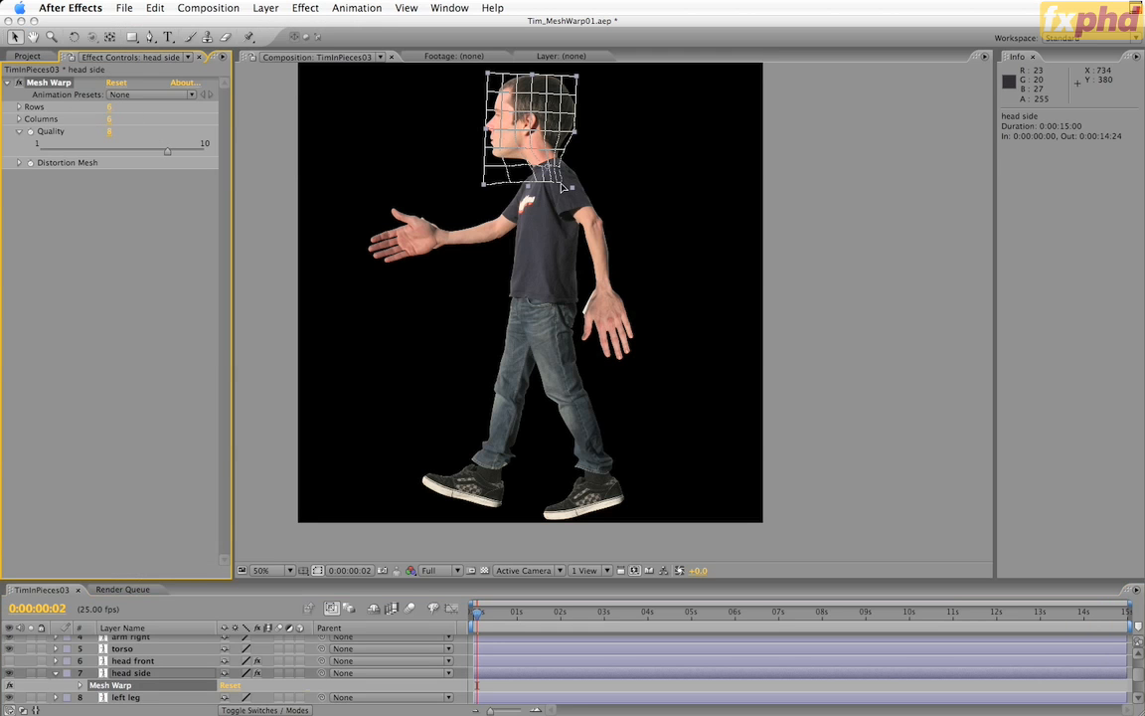
Try adjusting the mesh point near the ear on the head side layer, and undo the change.
{"action": "left_click", "coordinate": [530, 130]}
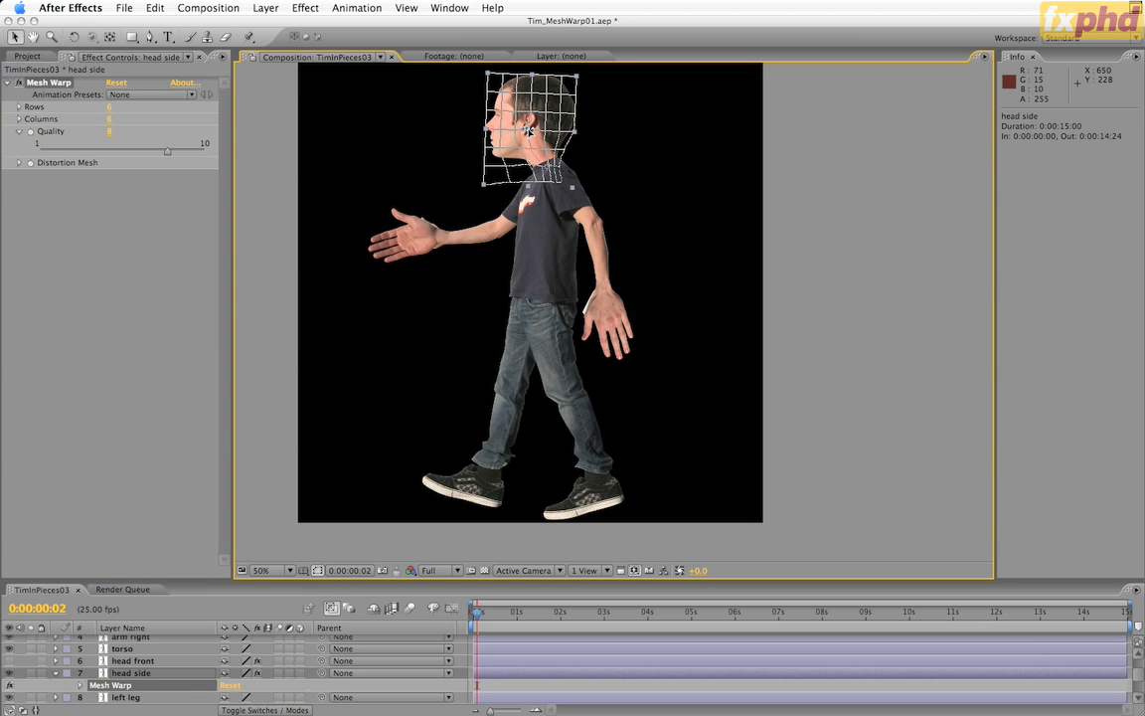
{"action": "key", "text": "super+z"}
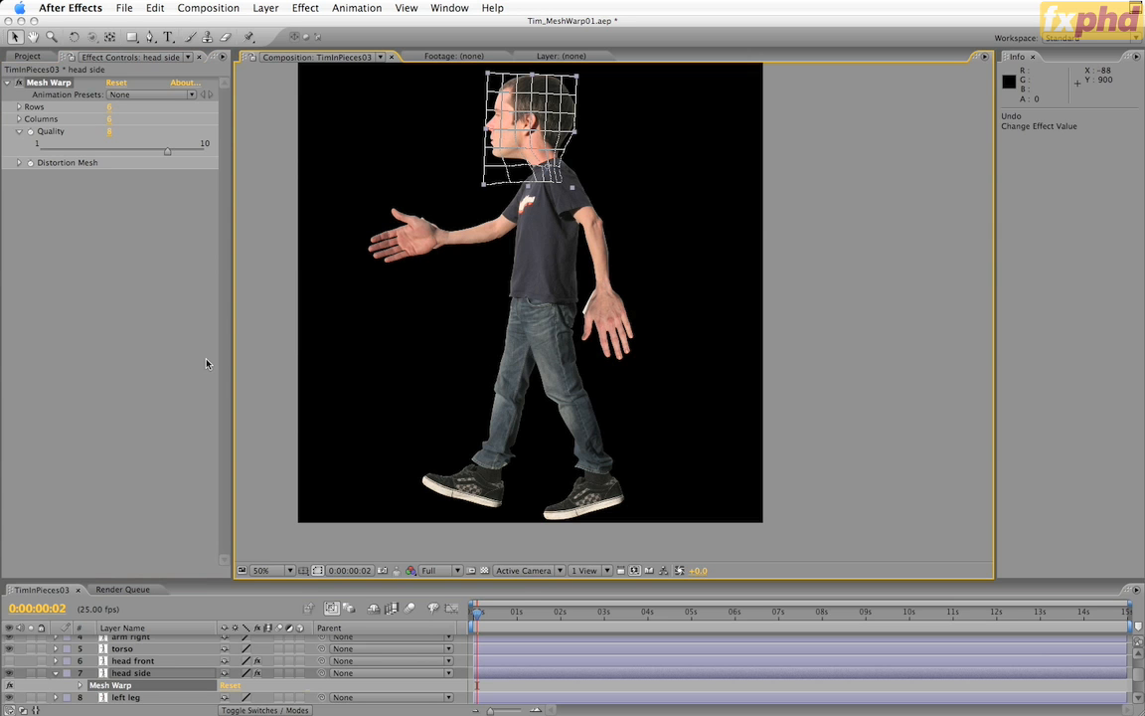
Switch to Photoshop and replace the head side layer with the head front layer by swapping their visibility.
{"action": "key", "text": "super+Tab"}
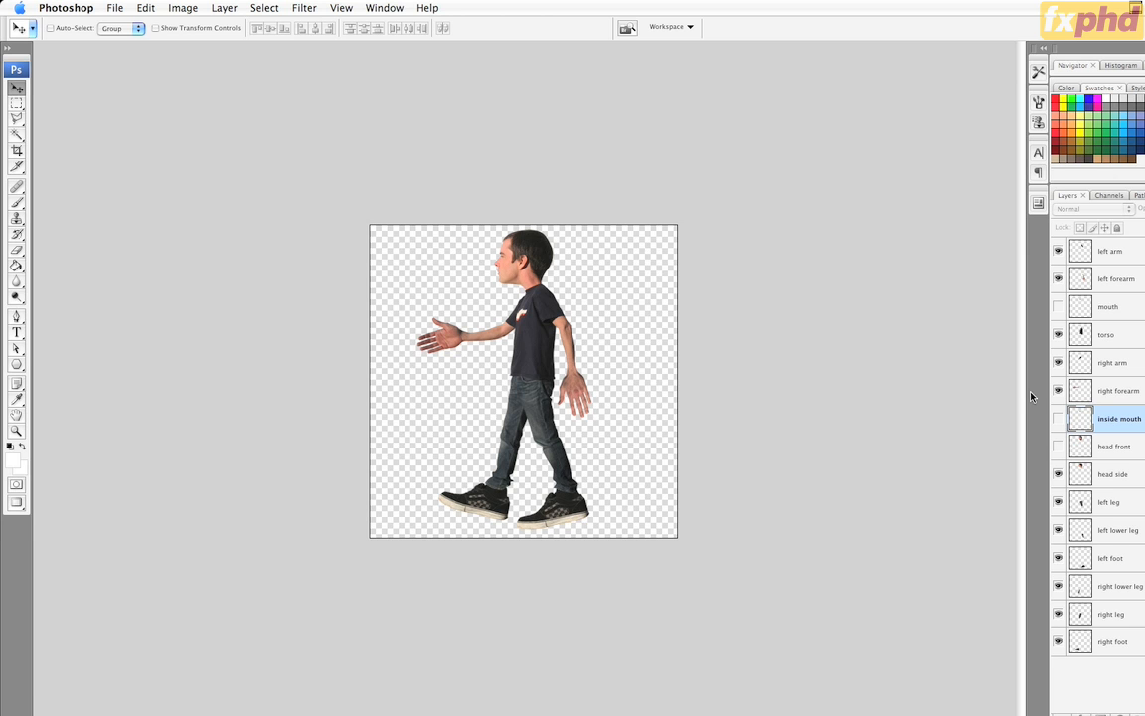
{"action": "left_click", "coordinate": [1059, 474]}
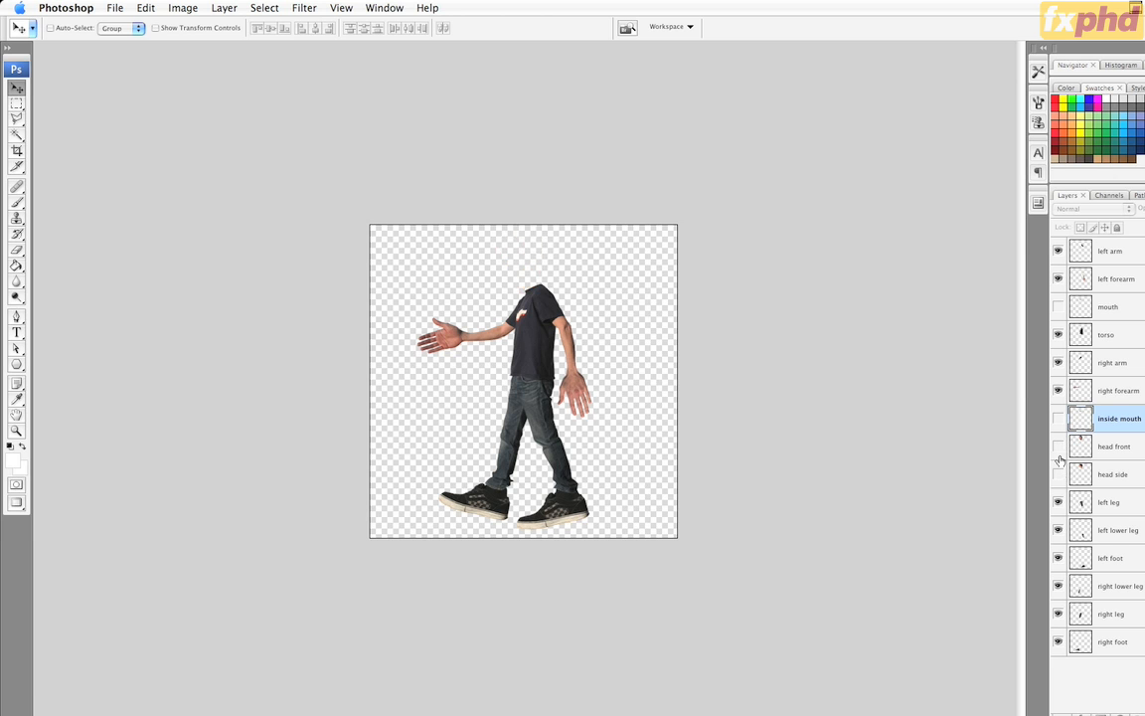
{"action": "left_click", "coordinate": [1059, 447]}
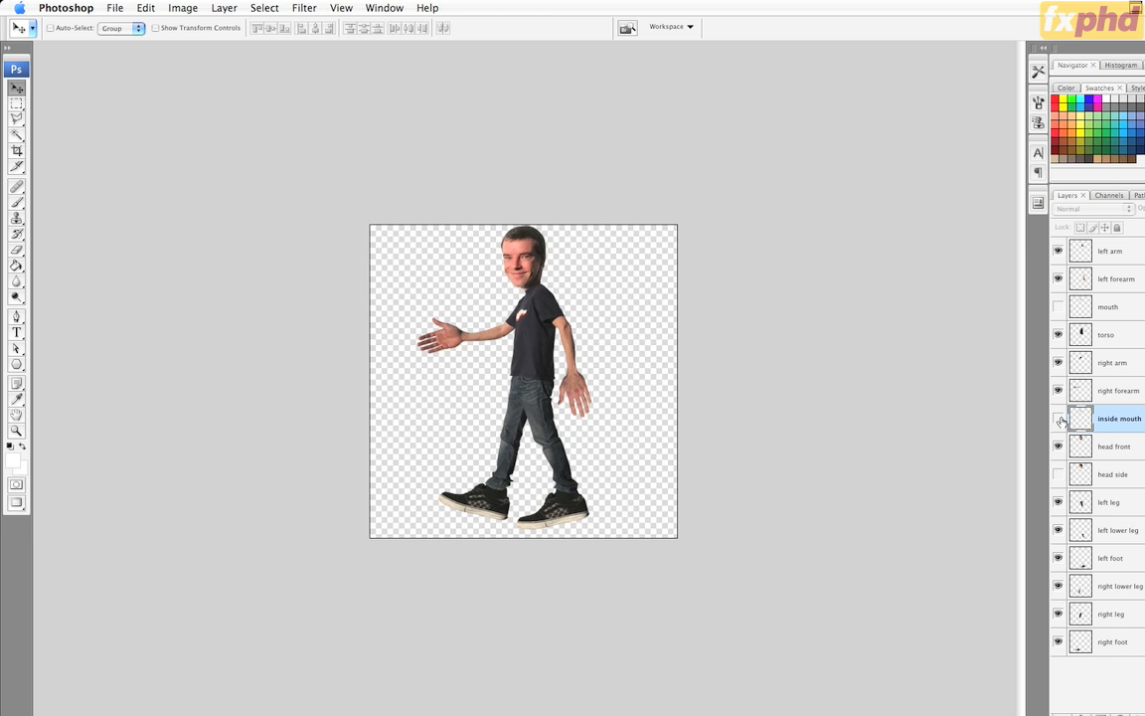
Show the inside mouth and mouth layers, and move the mouth layer slightly on the face.
{"action": "left_click", "coordinate": [1058, 418]}
{"action": "left_click", "coordinate": [1058, 307]}
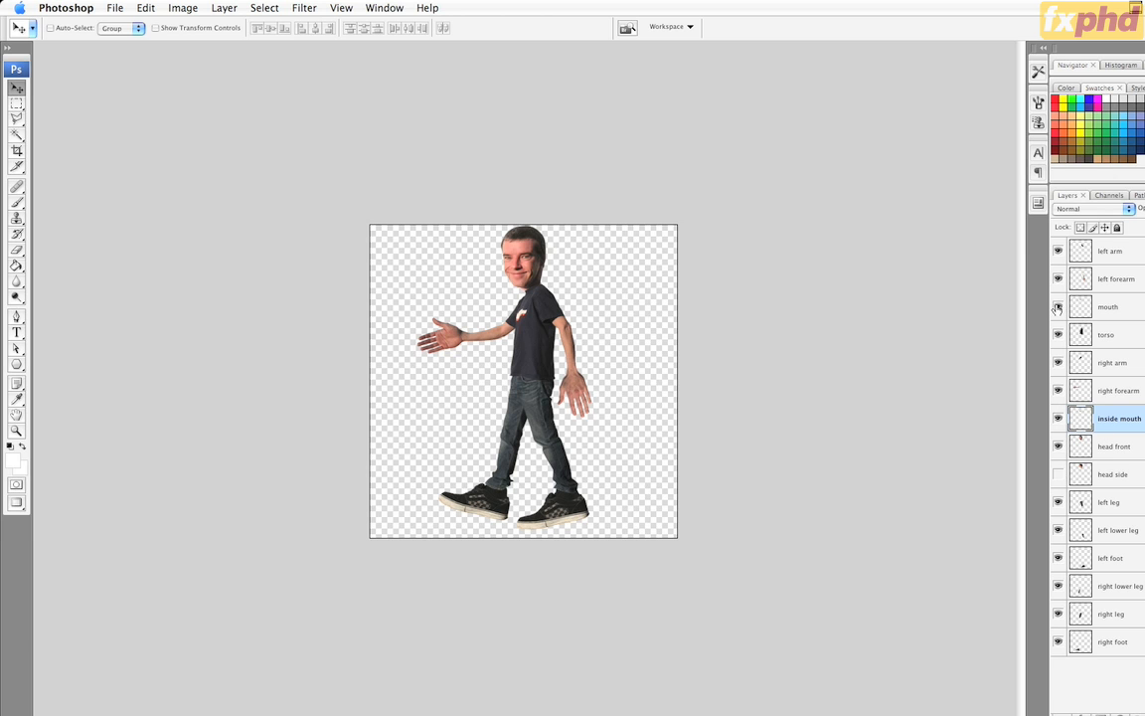
{"action": "left_click", "coordinate": [1109, 307]}
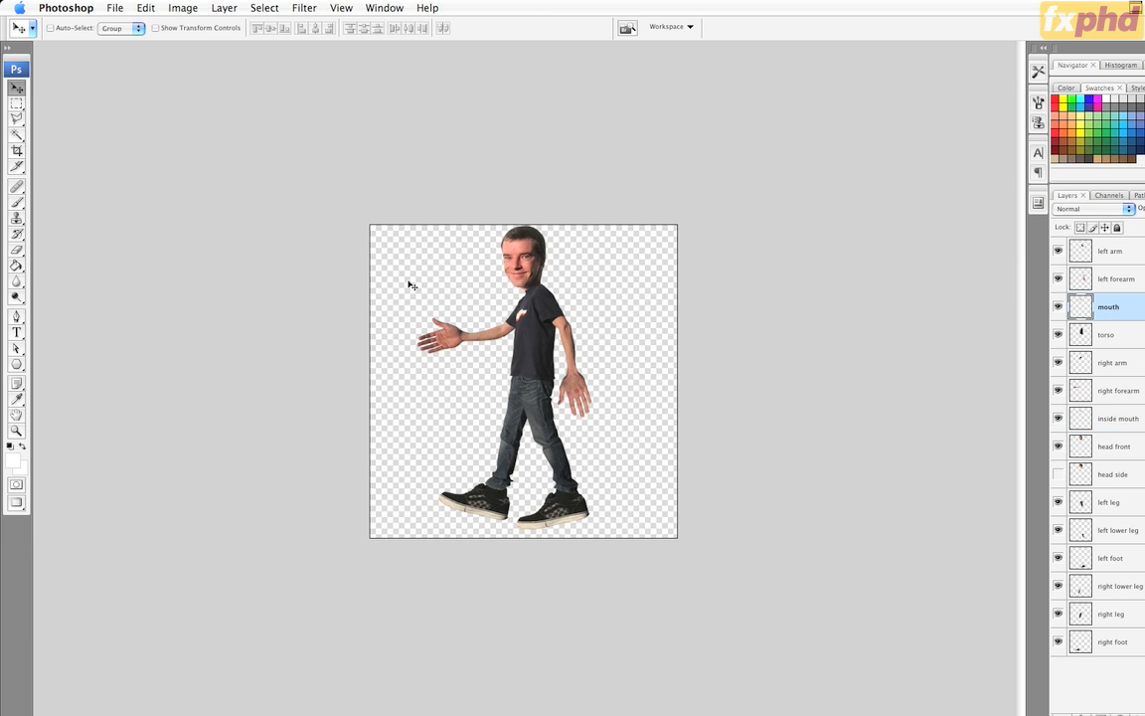
{"action": "left_click_drag", "start_coordinate": [512, 291], "coordinate": [516, 287]}
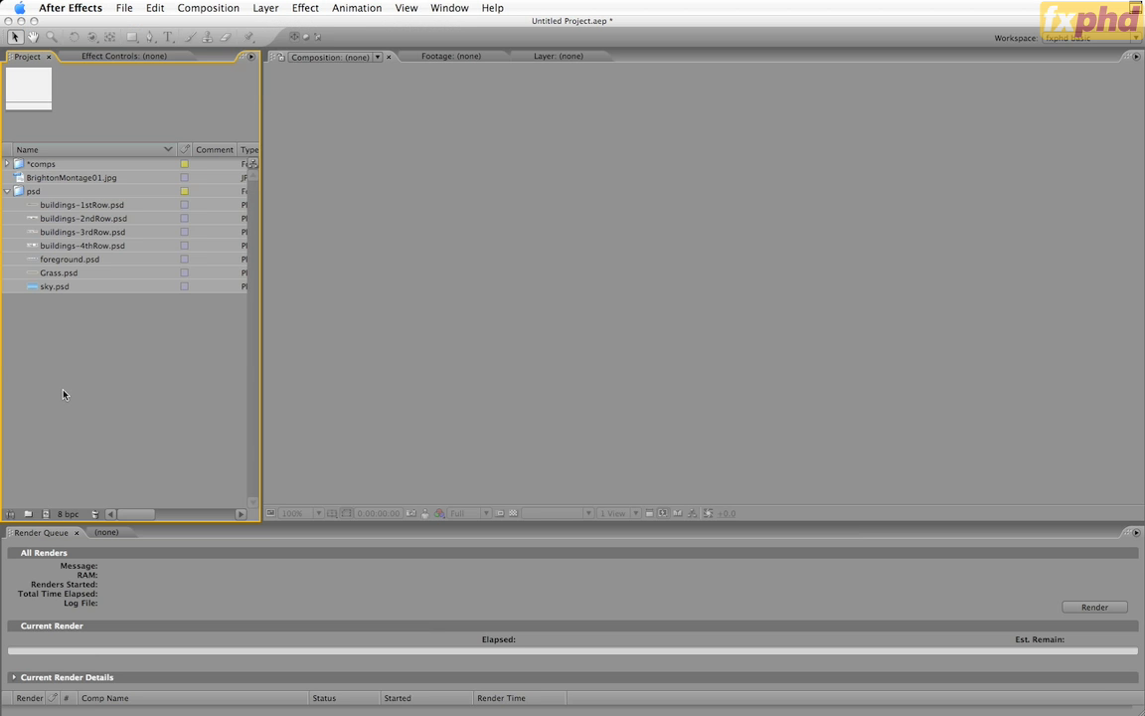
In After Effects, look through the imported building, foreground and grass PSD files, and preview buildings-1stRow.psd and BrightonMontage01.jpg.
{"action": "left_click", "coordinate": [67, 205]}
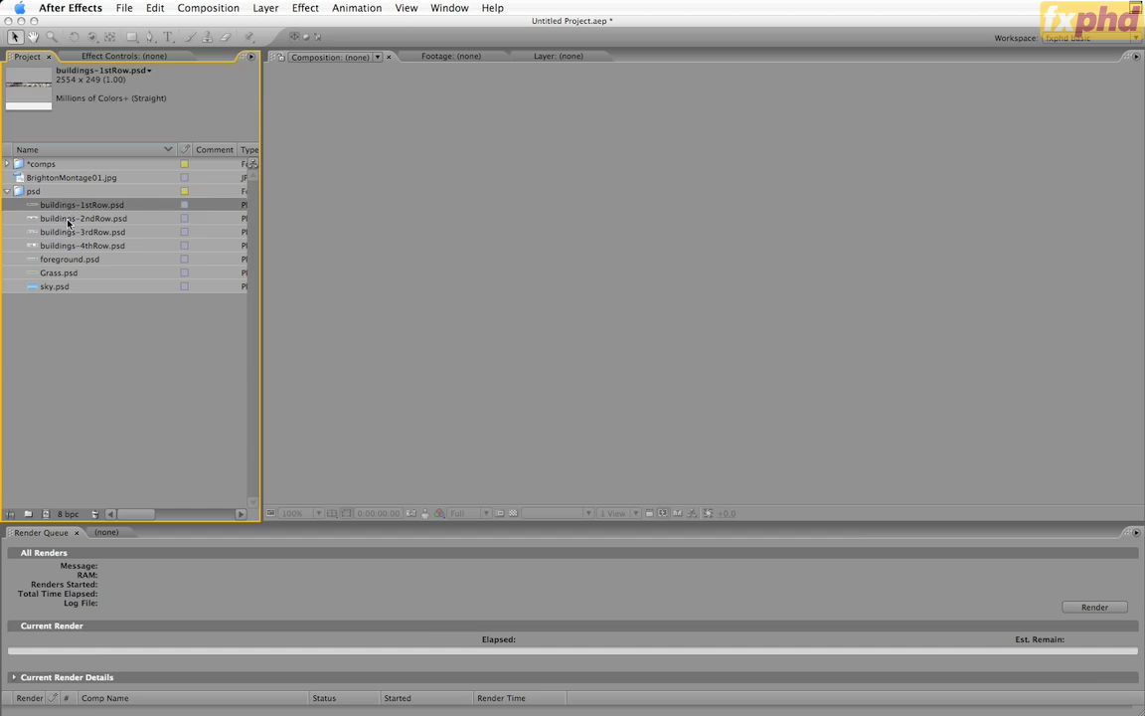
{"action": "left_click", "coordinate": [67, 219]}
{"action": "left_click", "coordinate": [74, 232]}
{"action": "left_click", "coordinate": [80, 246]}
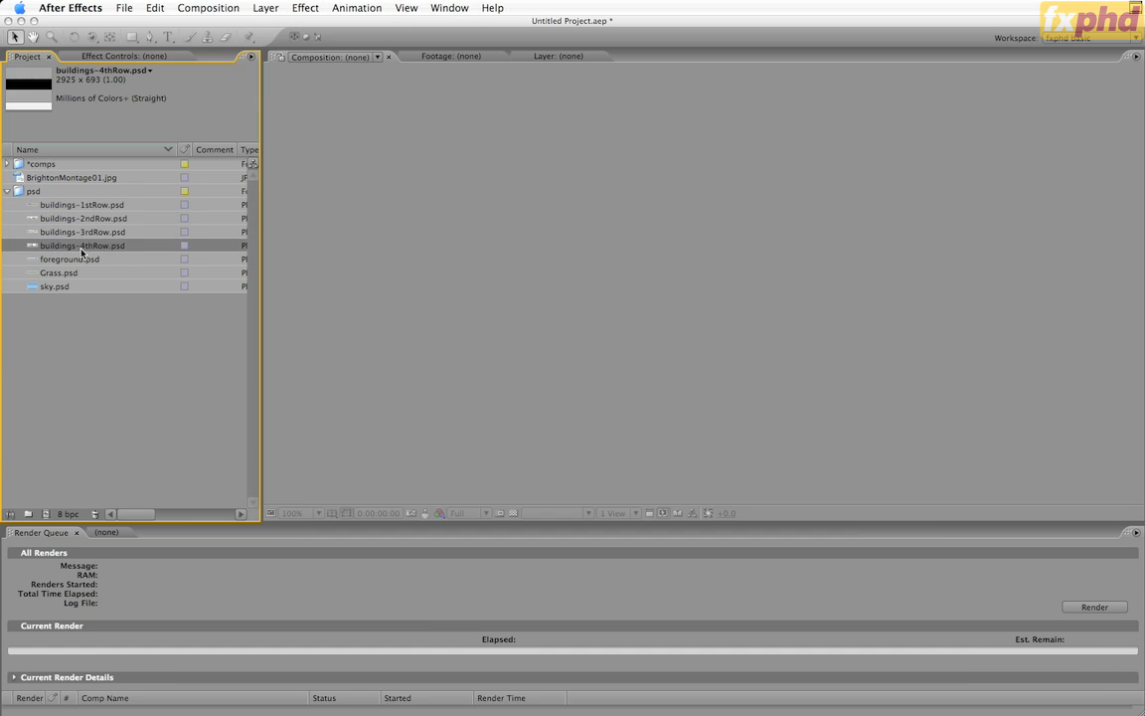
{"action": "left_click", "coordinate": [70, 260]}
{"action": "left_click", "coordinate": [56, 272]}
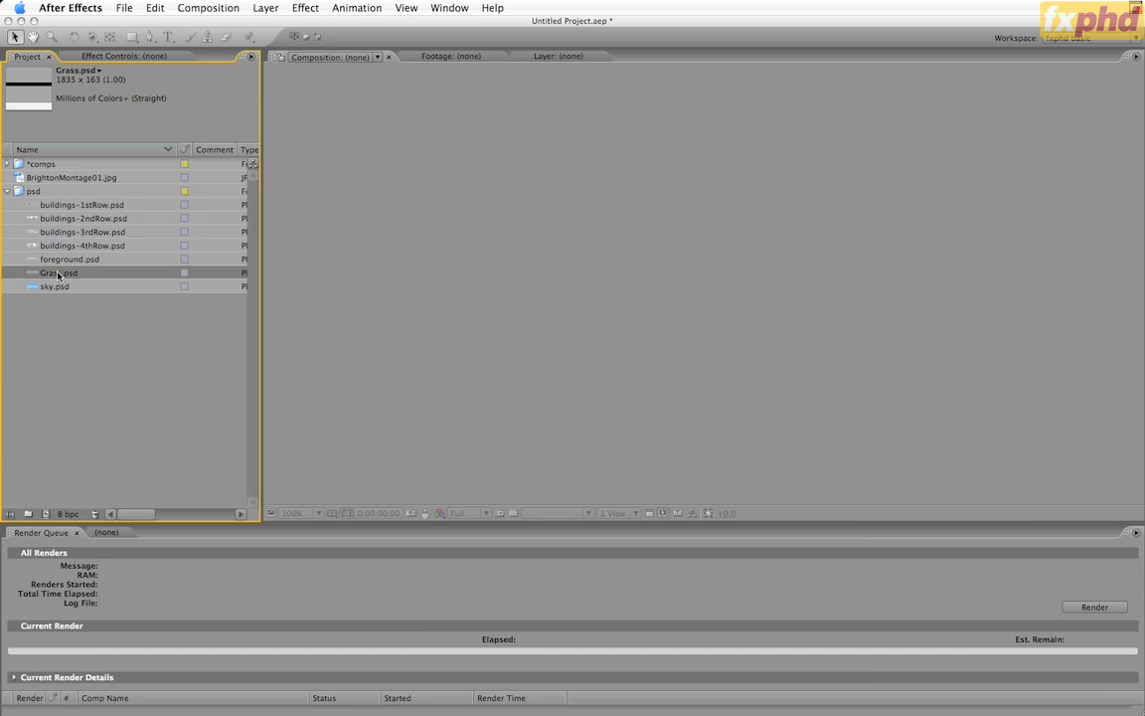
{"action": "double_click", "coordinate": [78, 205]}
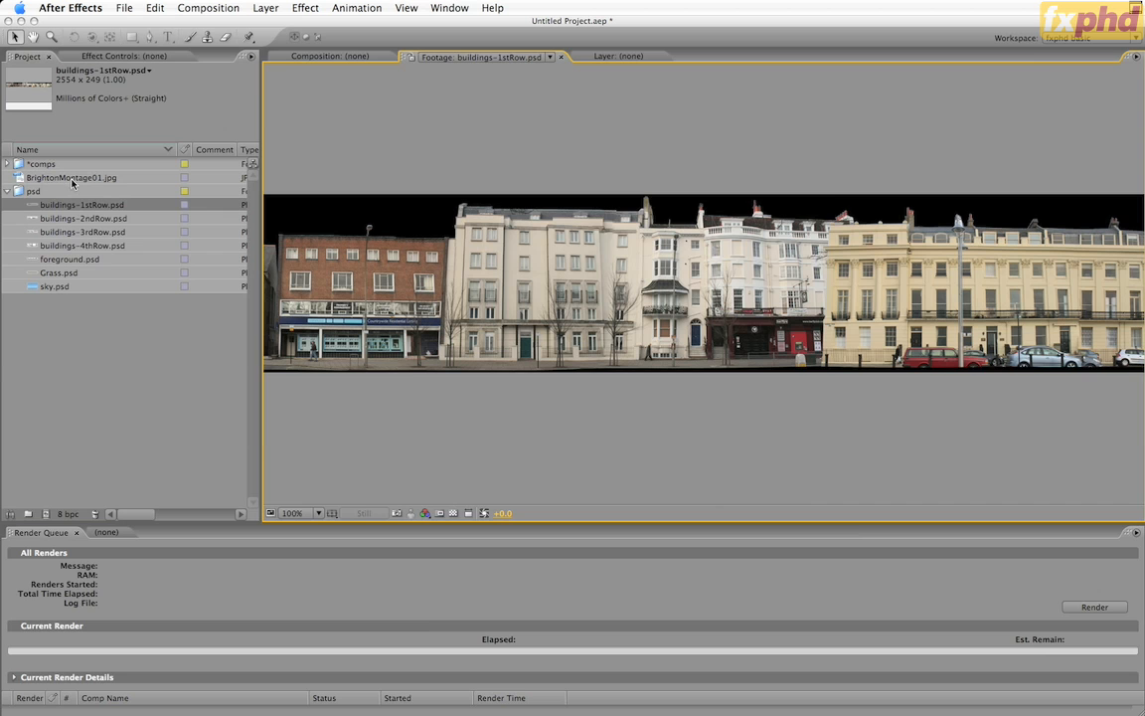
{"action": "double_click", "coordinate": [91, 178]}
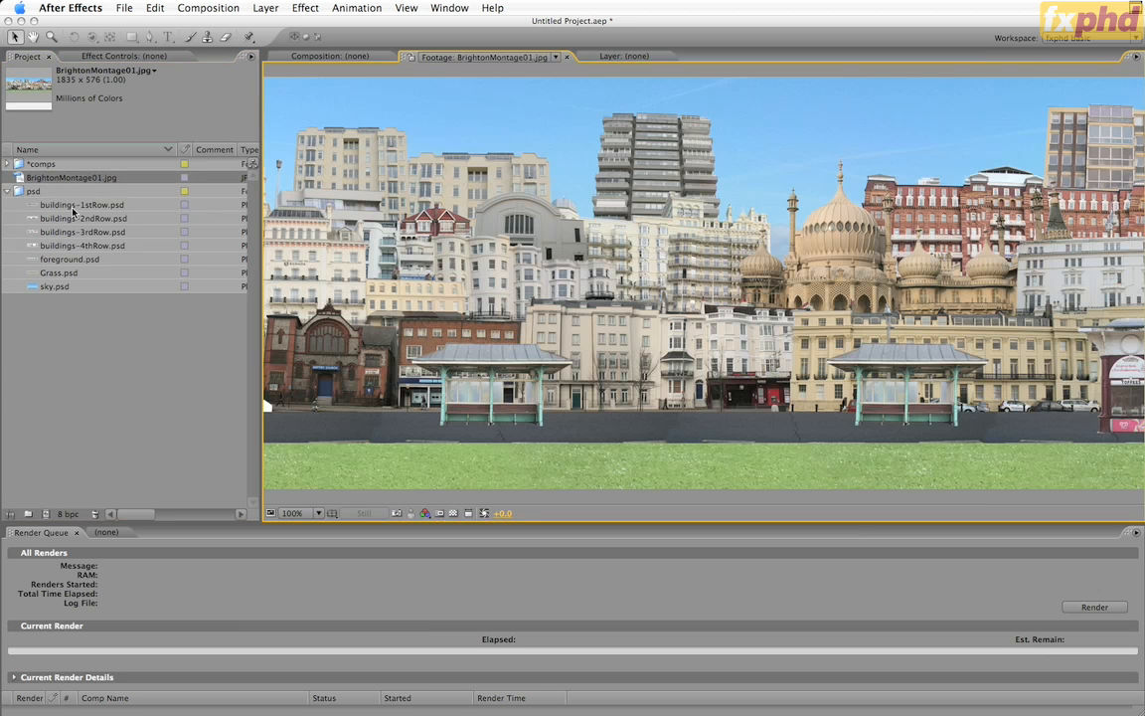
Build the *MainComp composition from BrightonMontage01.jpg with the grass, foreground and four building rows stacked above it as 3D layers.
{"action": "left_click", "coordinate": [67, 180]}
{"action": "left_click_drag", "start_coordinate": [75, 238], "coordinate": [46, 515]}
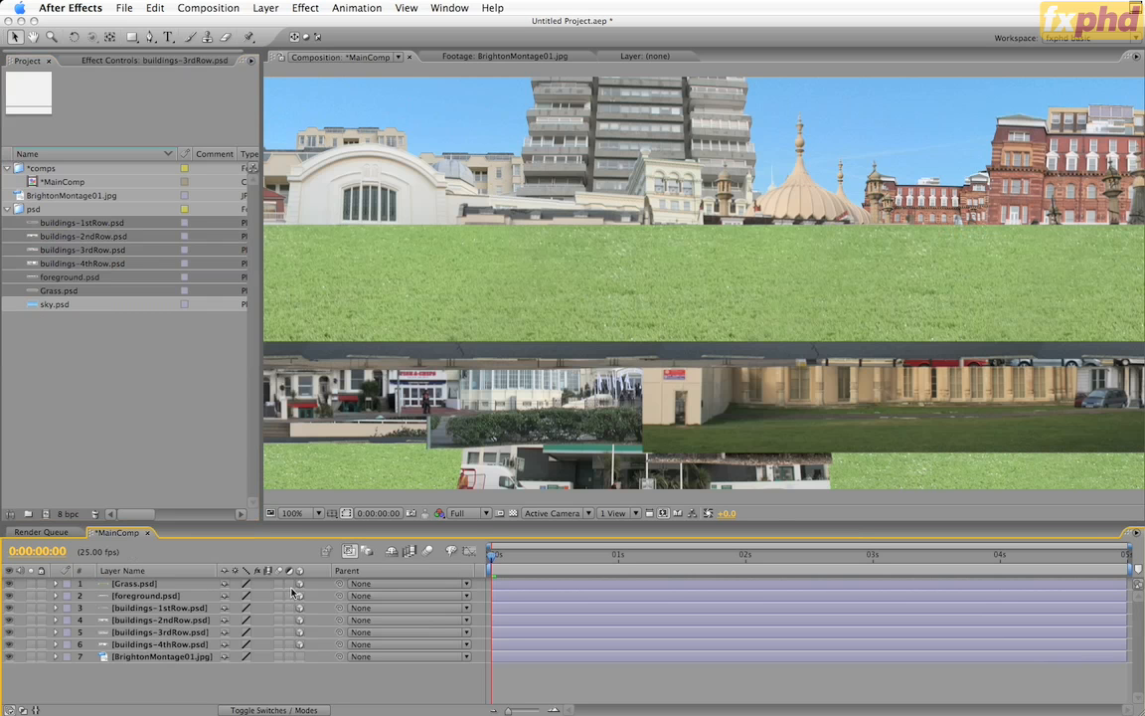
{"action": "key", "text": "comma"}
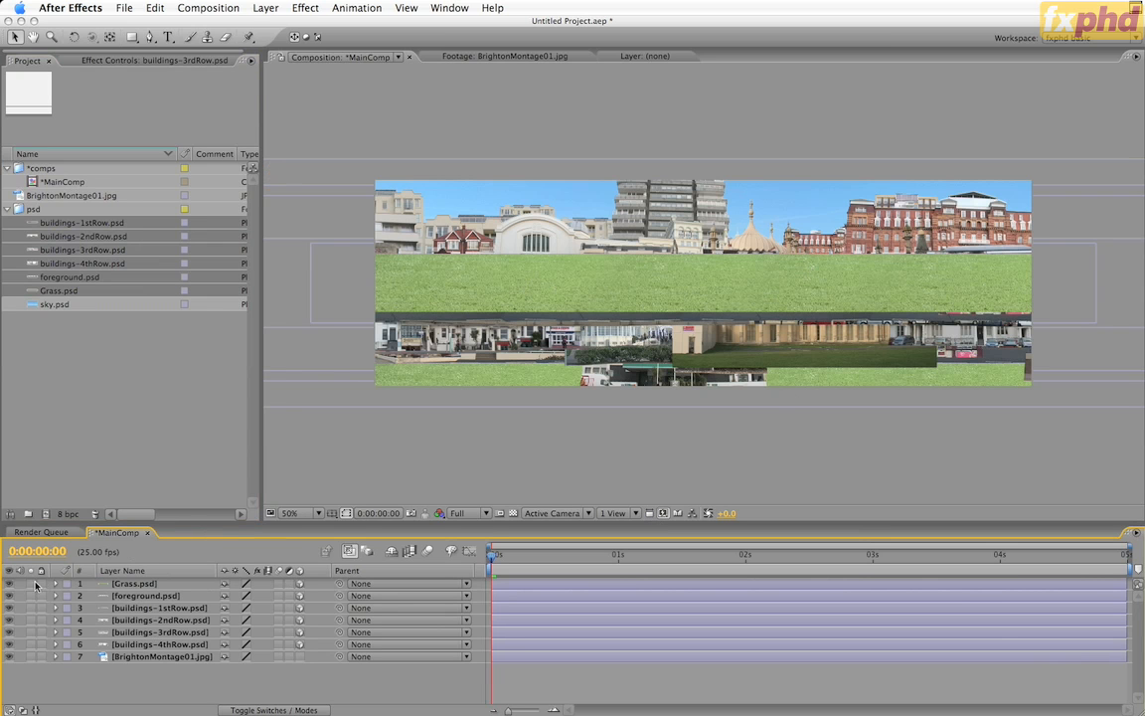
Hide the foreground and building layers, and move all six PSD layers down together to Y position 590.
{"action": "left_click_drag", "start_coordinate": [9, 597], "coordinate": [9, 644]}
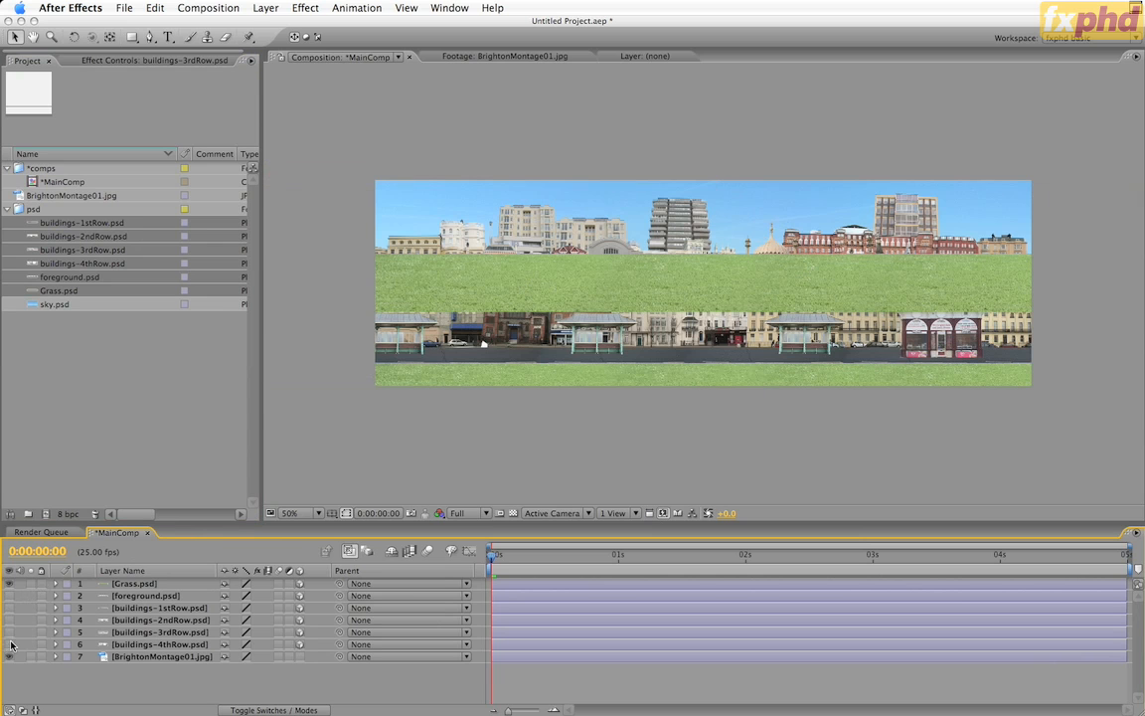
{"action": "left_click", "coordinate": [152, 585]}
{"action": "left_click", "coordinate": [178, 649], "text": "shift"}
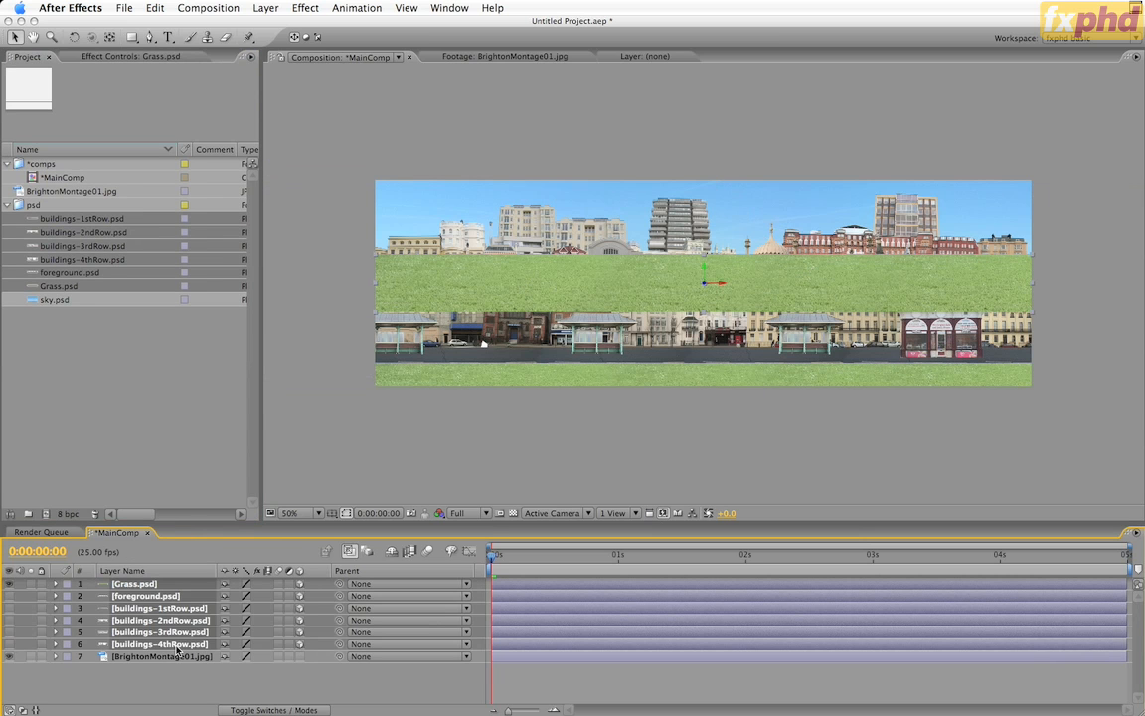
{"action": "key", "text": "p"}
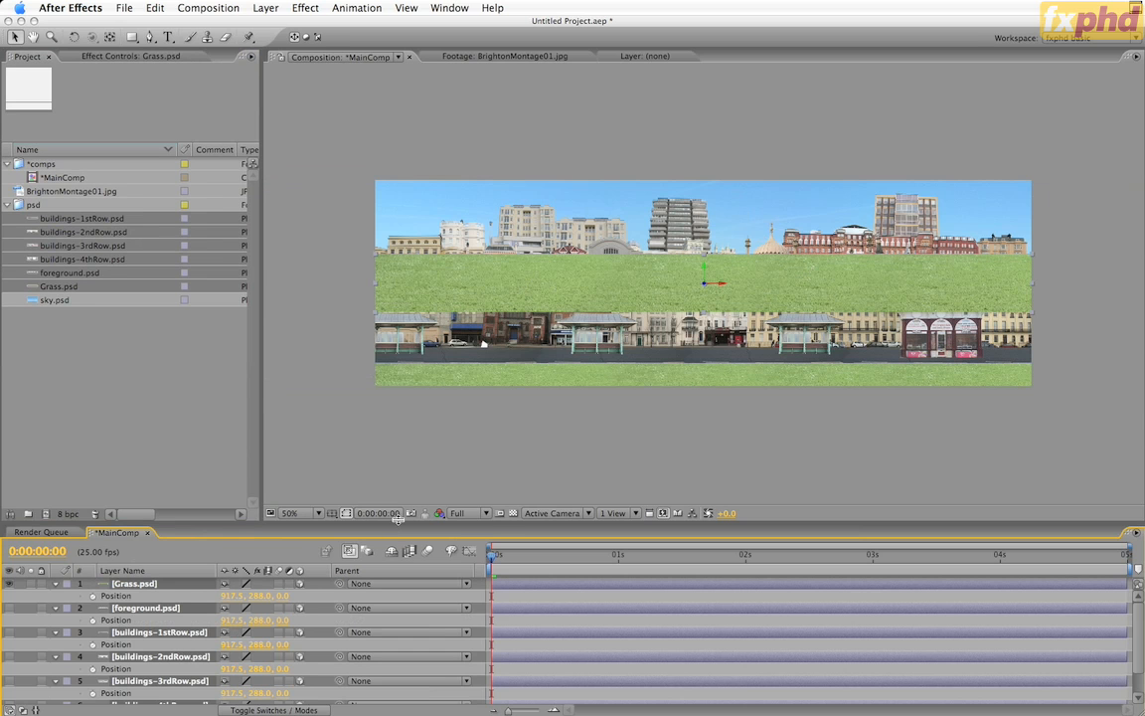
{"action": "left_click_drag", "start_coordinate": [398, 520], "coordinate": [401, 476]}
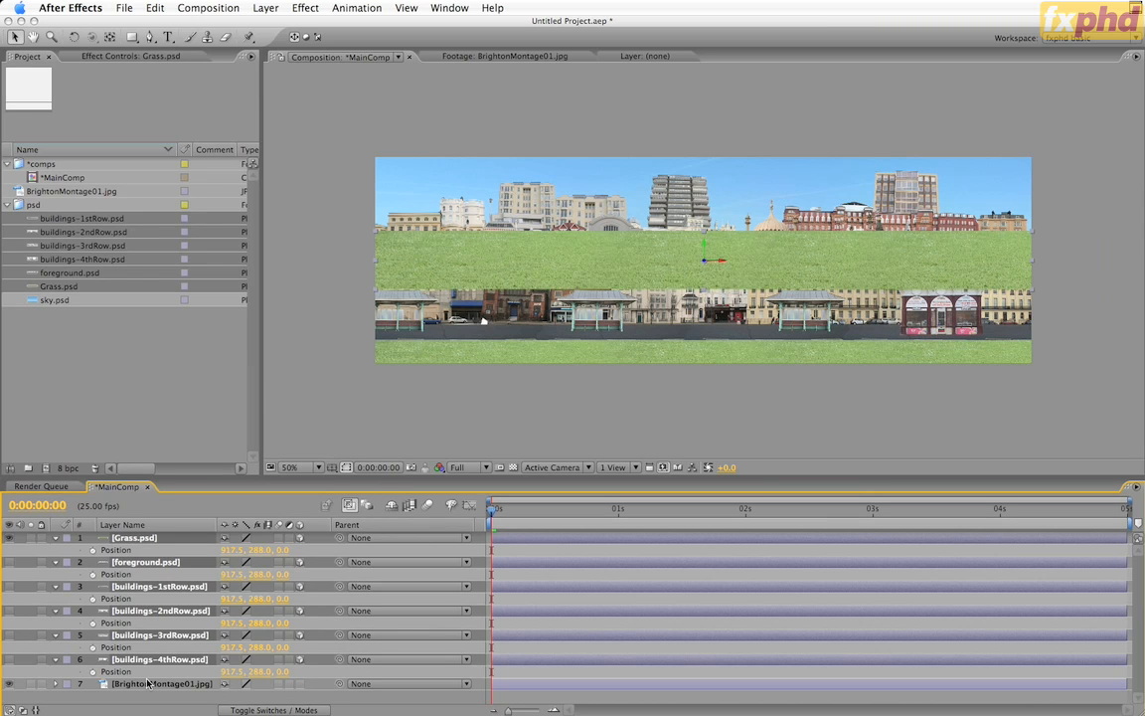
{"action": "left_click_drag", "start_coordinate": [696, 256], "coordinate": [706, 355]}
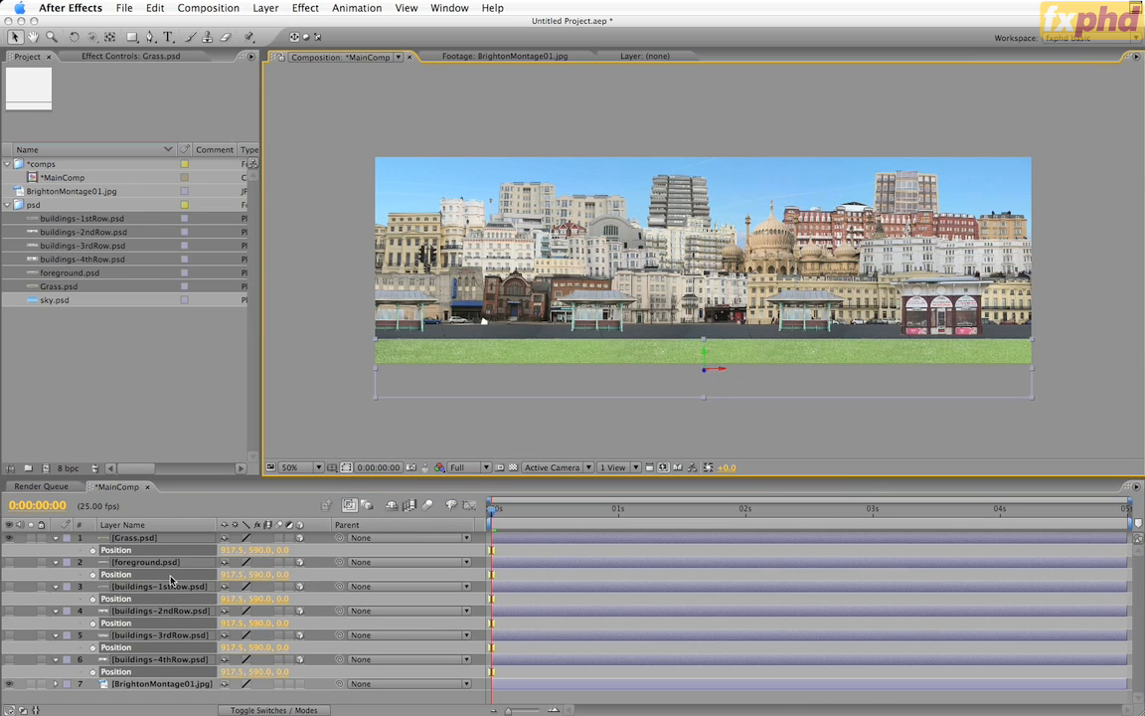
{"action": "key", "text": "shift+super+a"}
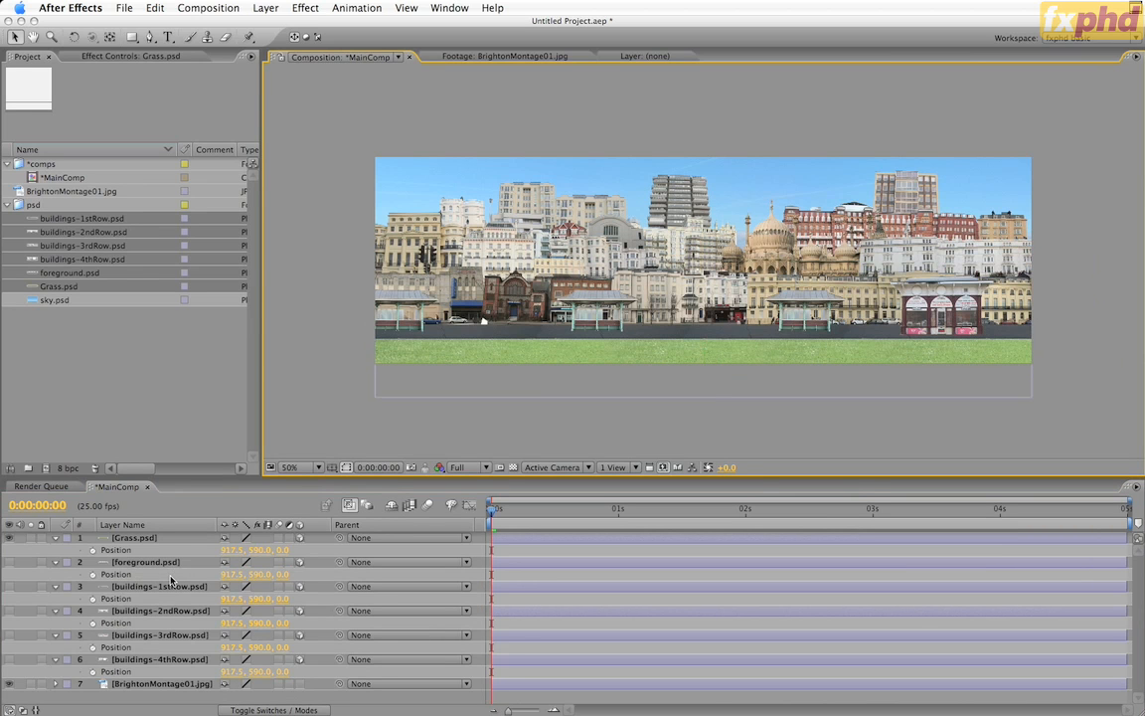
Show the foreground layer, set its Z position to 500, and raise it to Y 448 to match the reference montage.
{"action": "left_click", "coordinate": [10, 563]}
{"action": "left_click", "coordinate": [283, 575]}
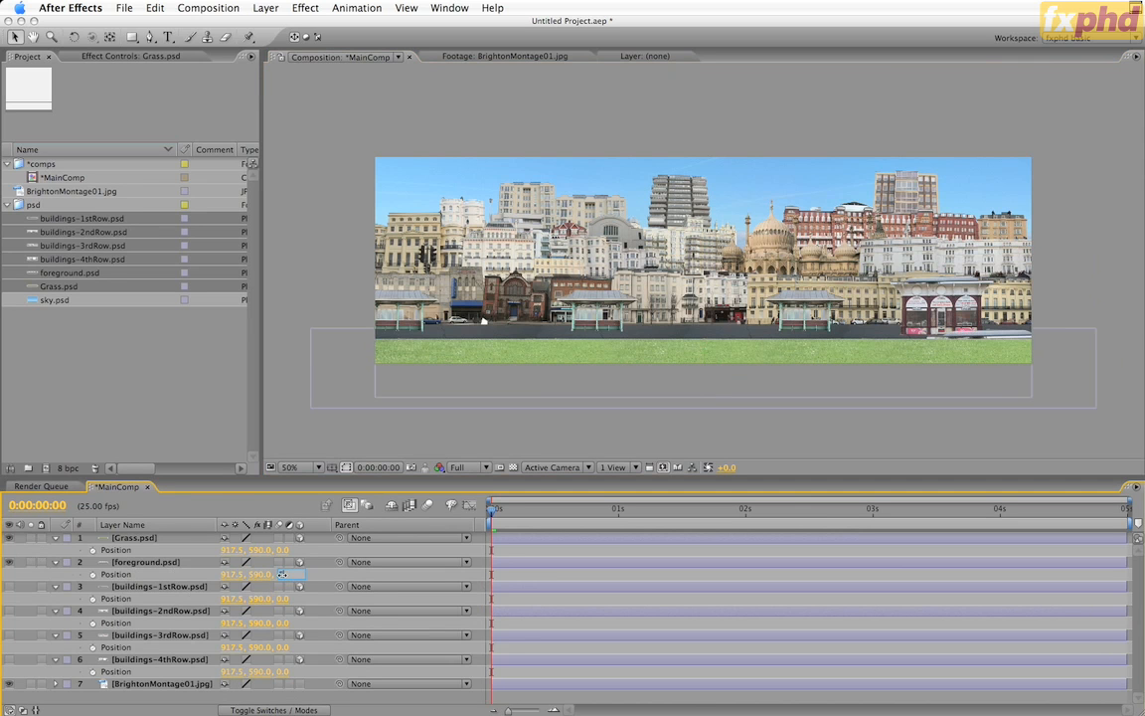
{"action": "key", "text": "Return"}
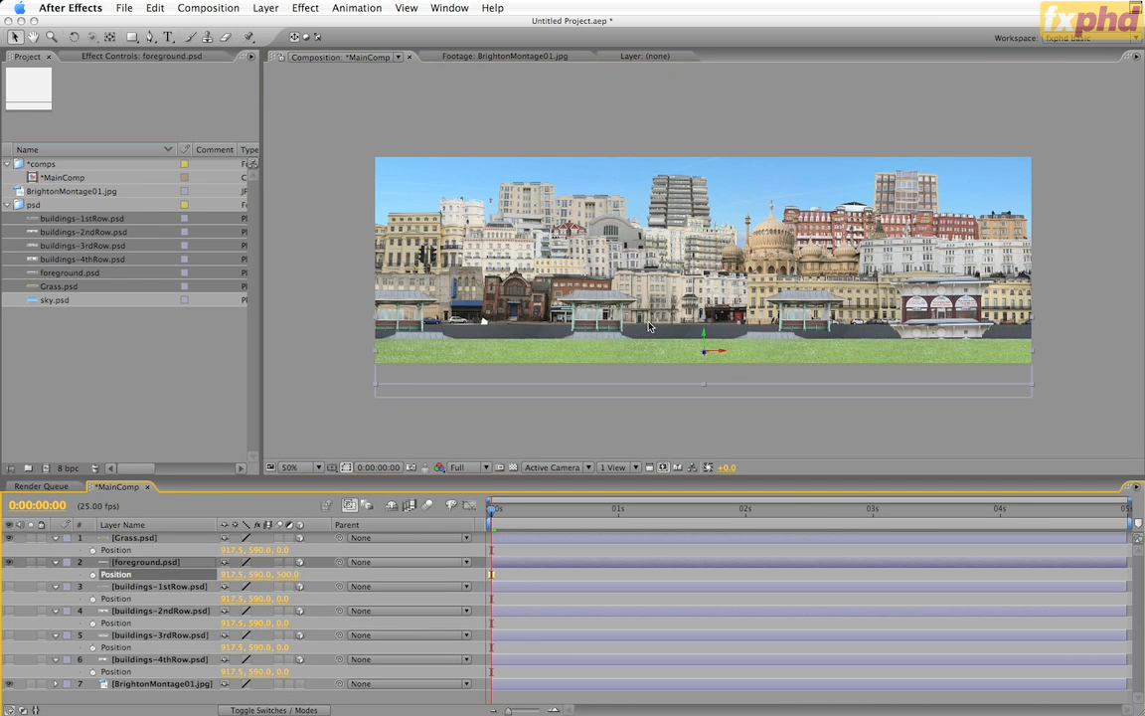
{"action": "left_click_drag", "start_coordinate": [705, 341], "coordinate": [702, 290]}
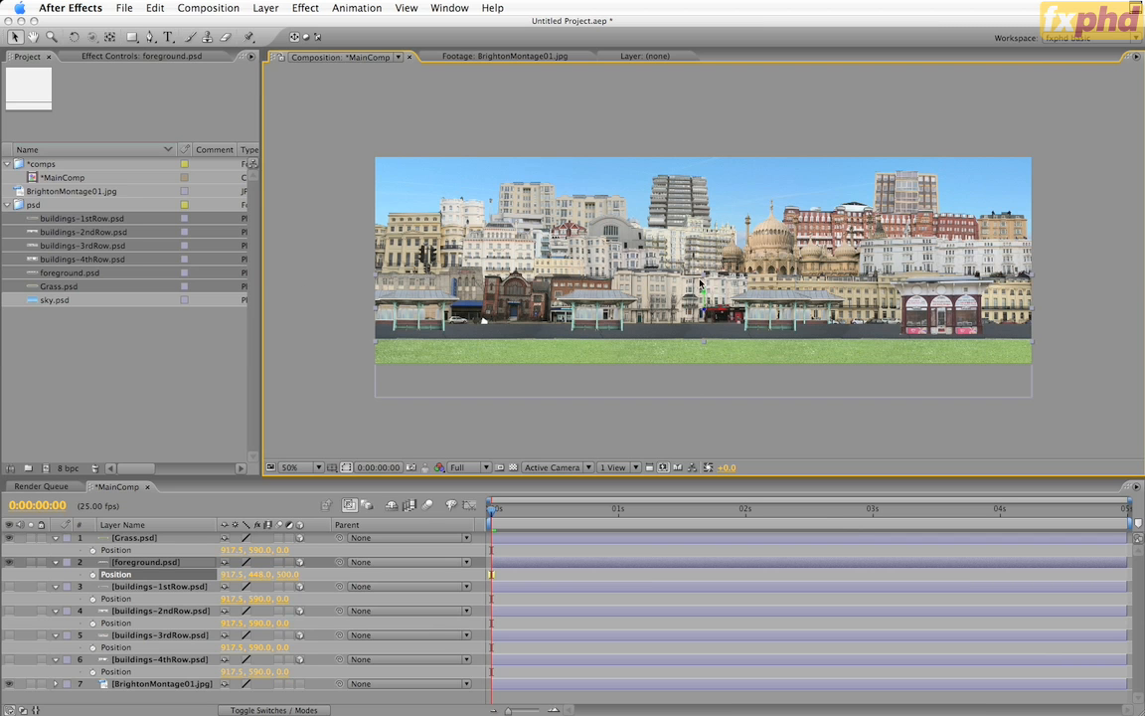
{"action": "left_click_drag", "start_coordinate": [705, 294], "coordinate": [705, 294]}
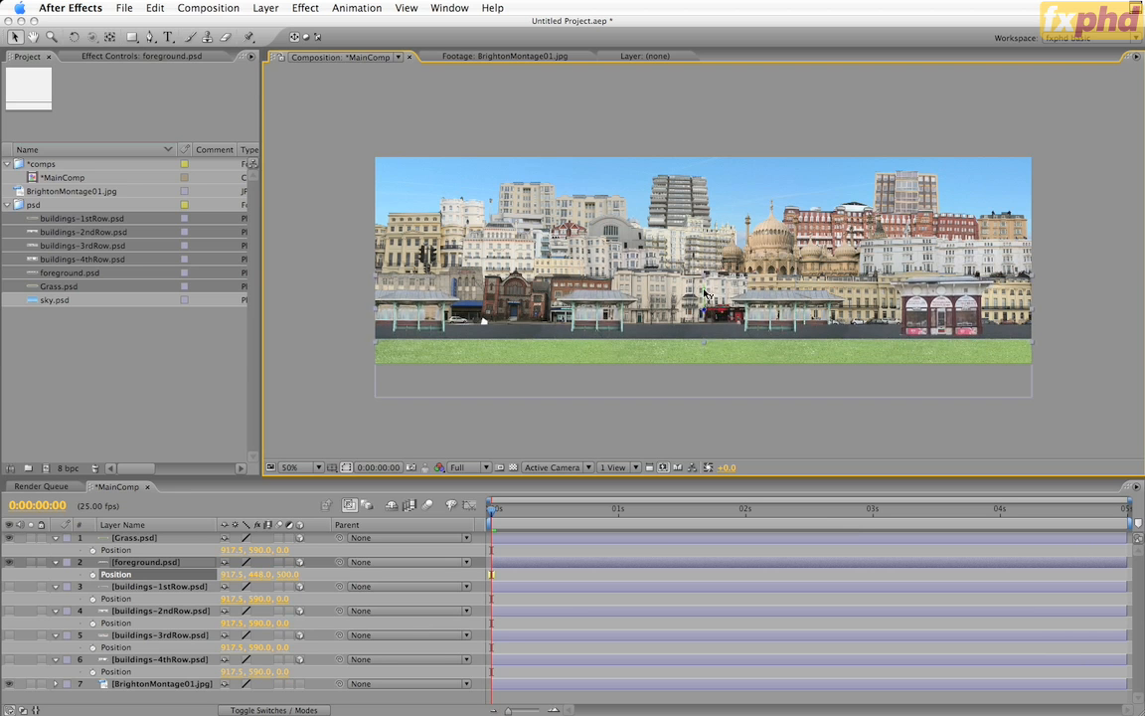
Show the buildings-1stRow layer, set its Z position to 1000, and raise it to Y 422 to match the reference montage.
{"action": "left_click", "coordinate": [11, 588]}
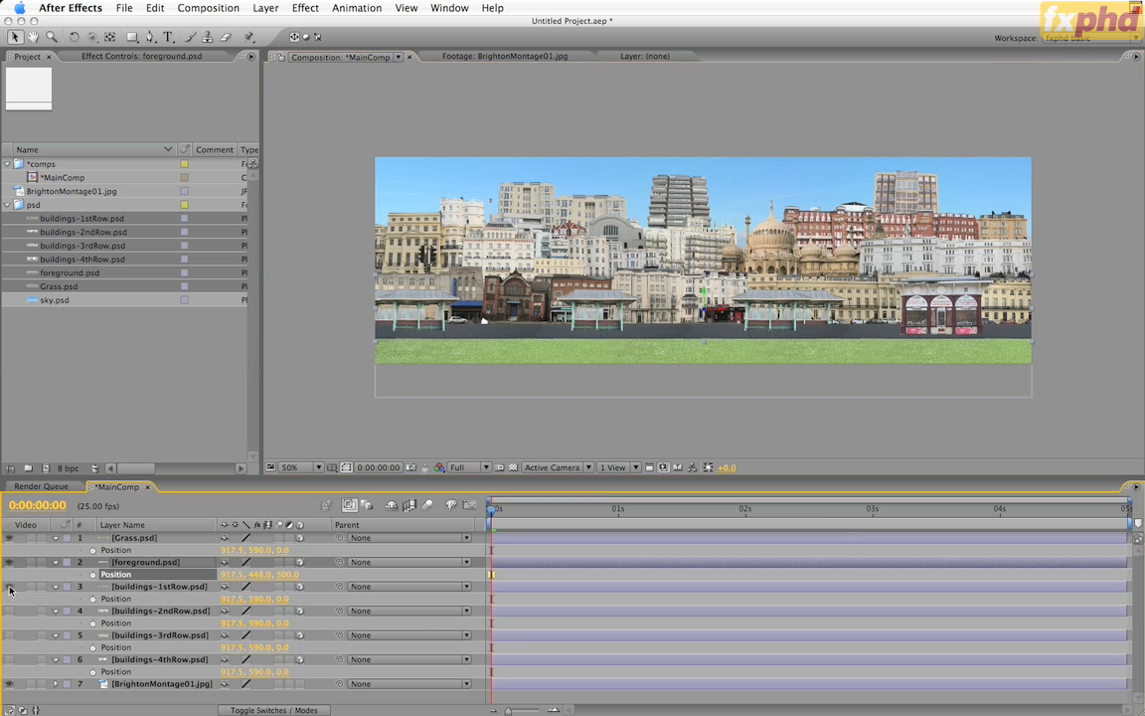
{"action": "left_click", "coordinate": [285, 598]}
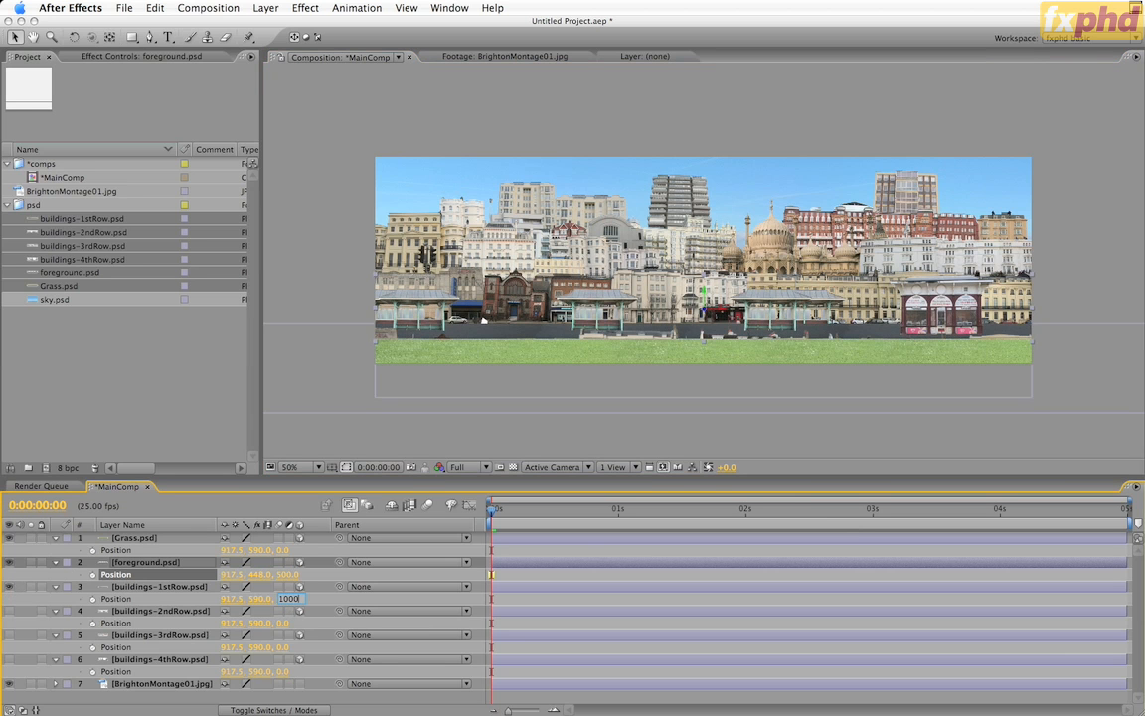
{"action": "type", "text": "1000"}
{"action": "key", "text": "Return"}
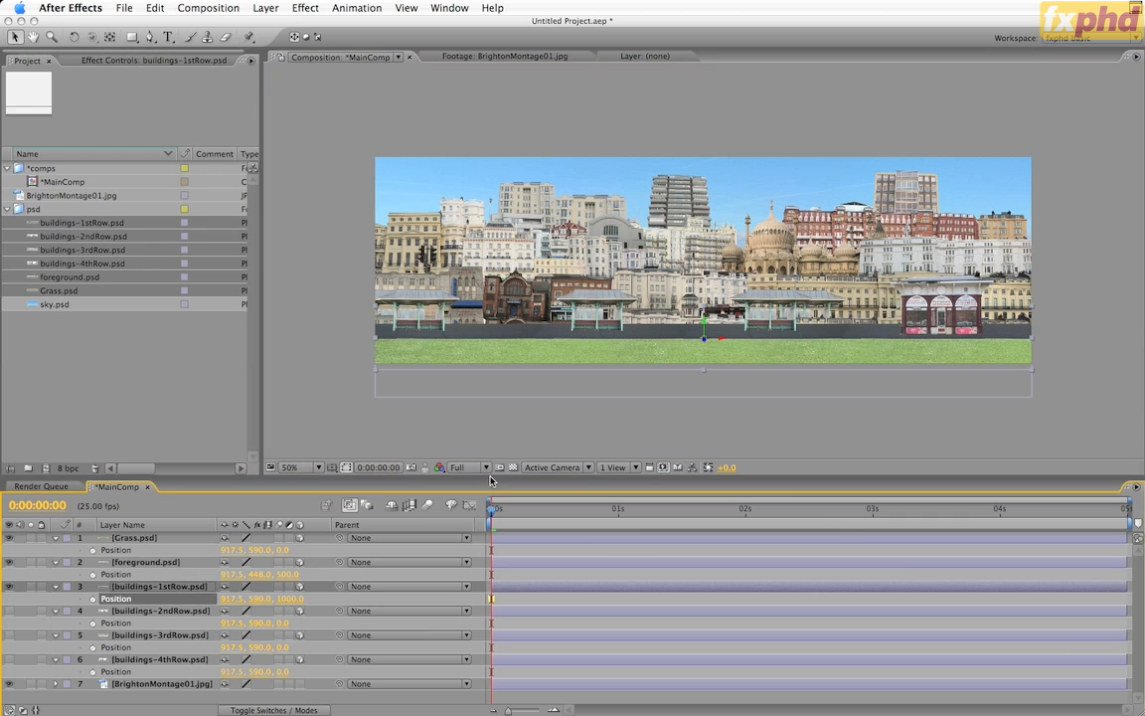
{"action": "left_click_drag", "start_coordinate": [706, 327], "coordinate": [706, 267]}
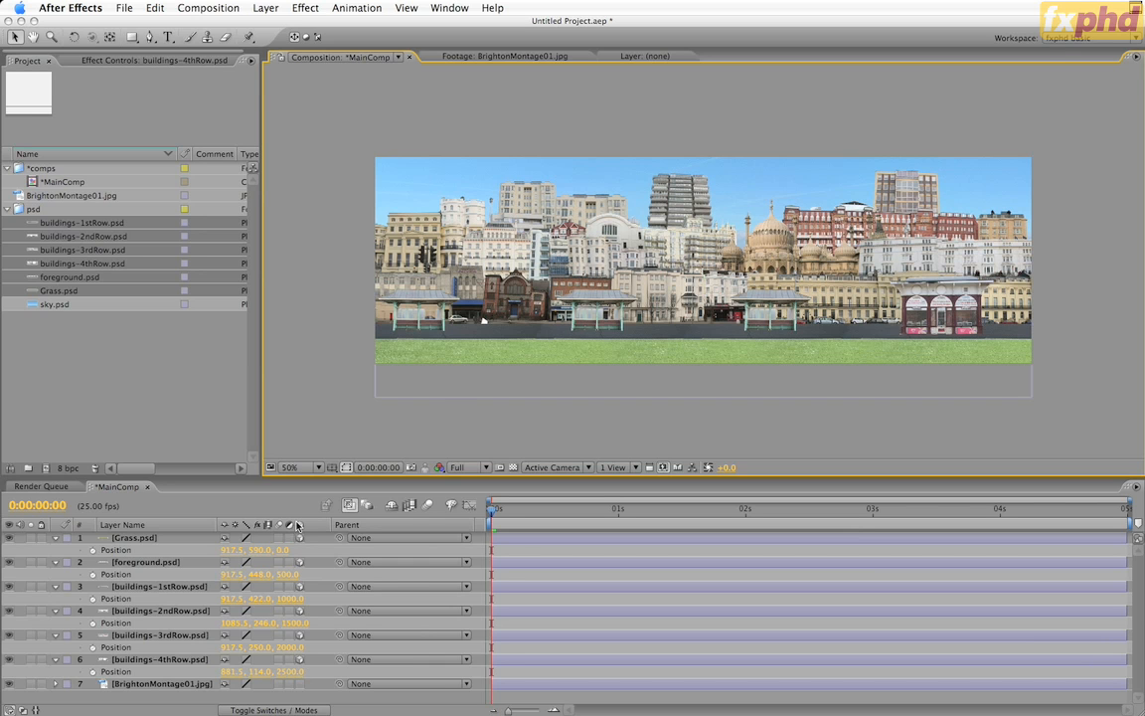
Delete the BrightonMontage01.jpg reference layer from the composition.
{"action": "left_click", "coordinate": [169, 684]}
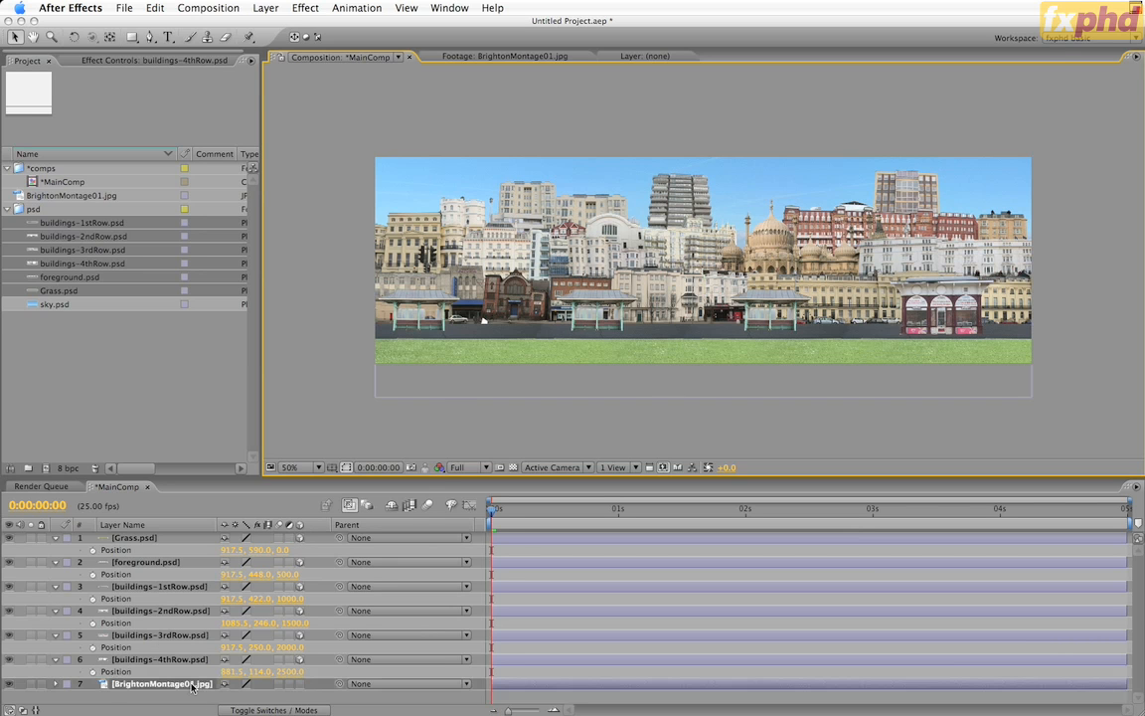
{"action": "key", "text": "Delete"}
View the layers' spacing in depth from Custom View 1, and return to the Active Camera view.
{"action": "left_click", "coordinate": [553, 467]}
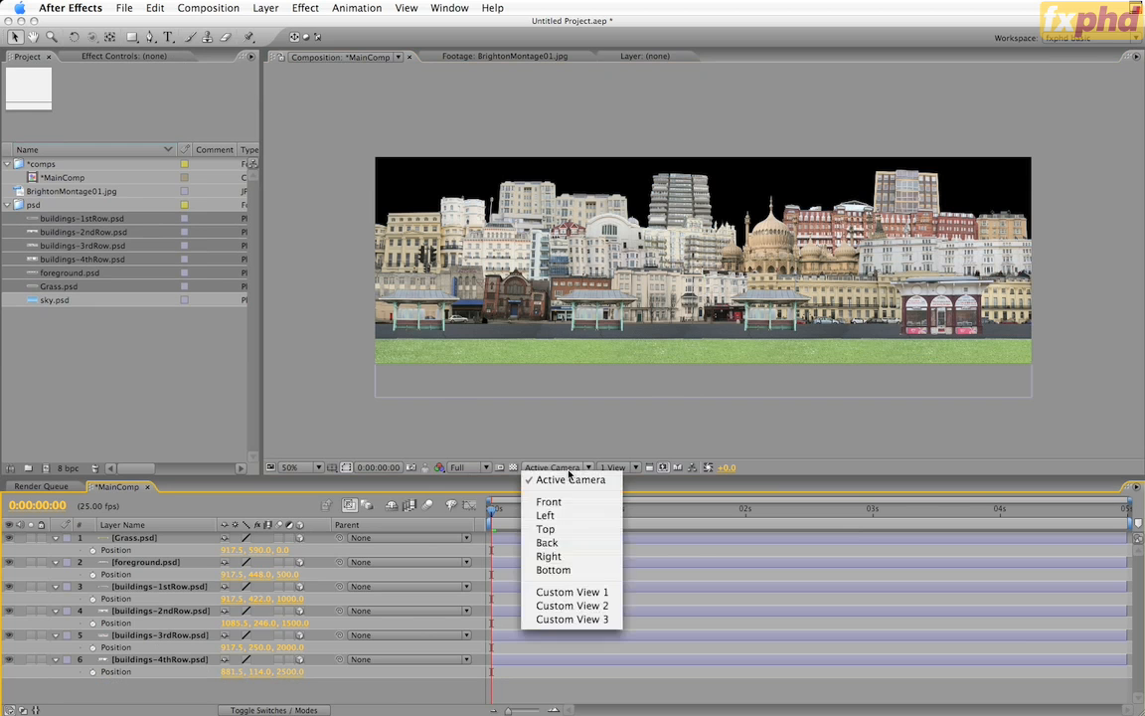
{"action": "left_click", "coordinate": [579, 593]}
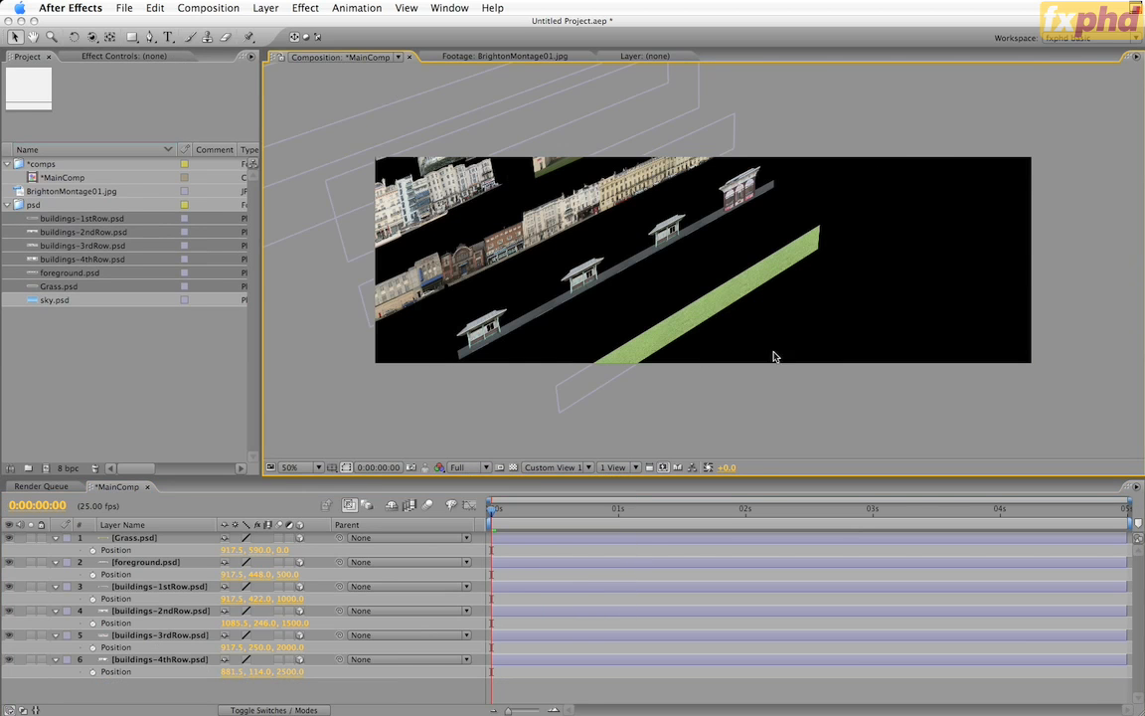
{"action": "left_click", "coordinate": [584, 466]}
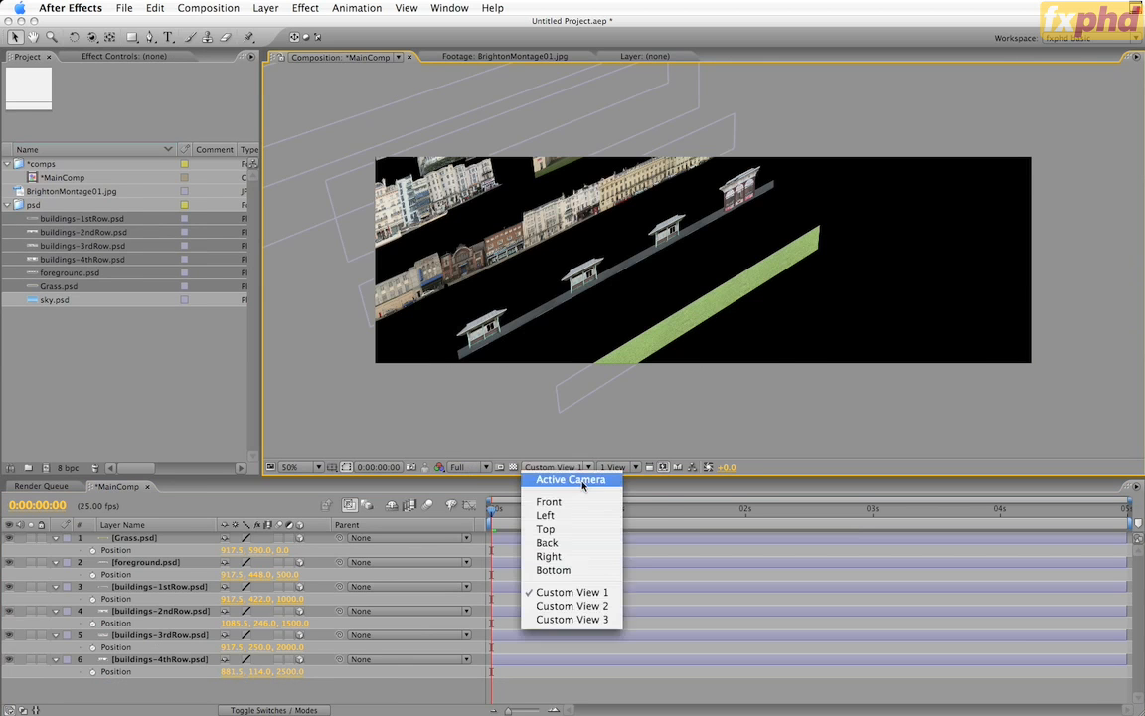
{"action": "left_click", "coordinate": [570, 479]}
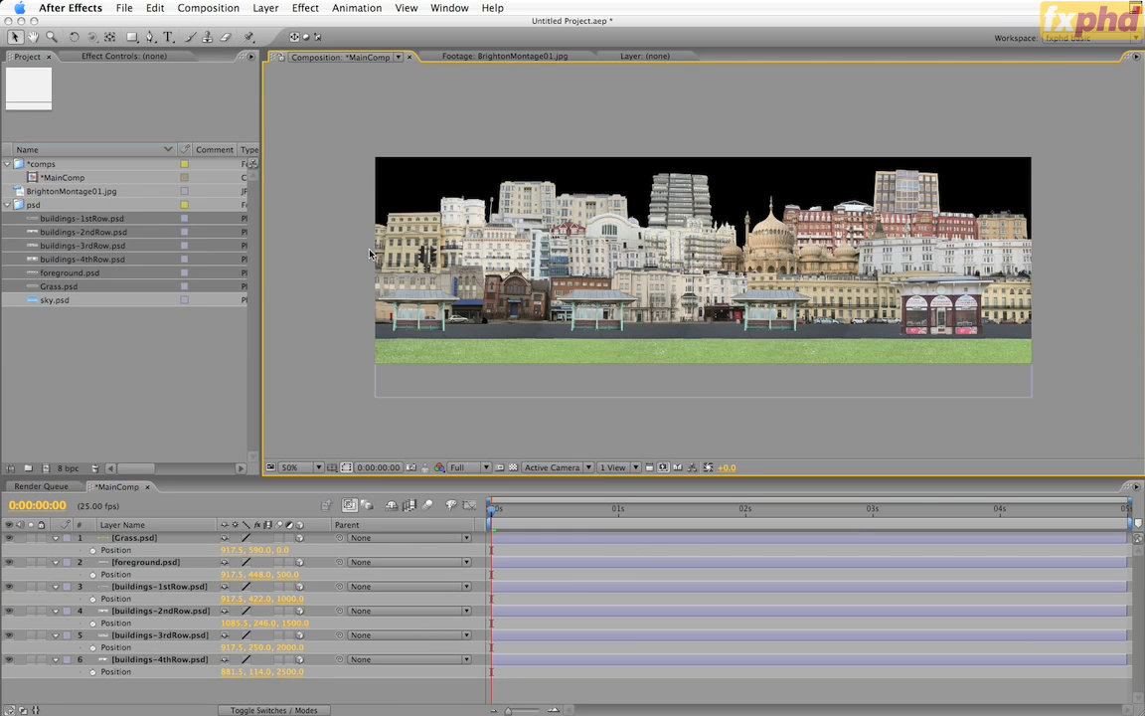
Change the MainComp settings to the PAL D1/DV Widescreen Square Pixel preset, 1024 x 576.
{"action": "key", "text": "super+k"}
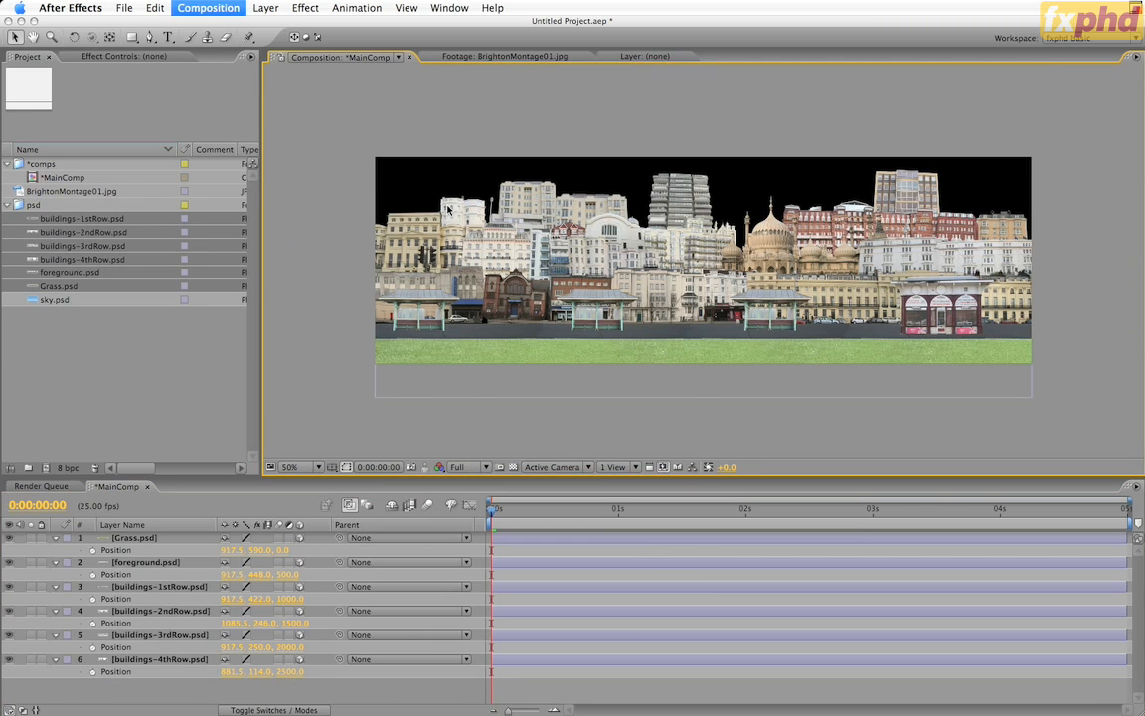
{"action": "left_click", "coordinate": [443, 228]}
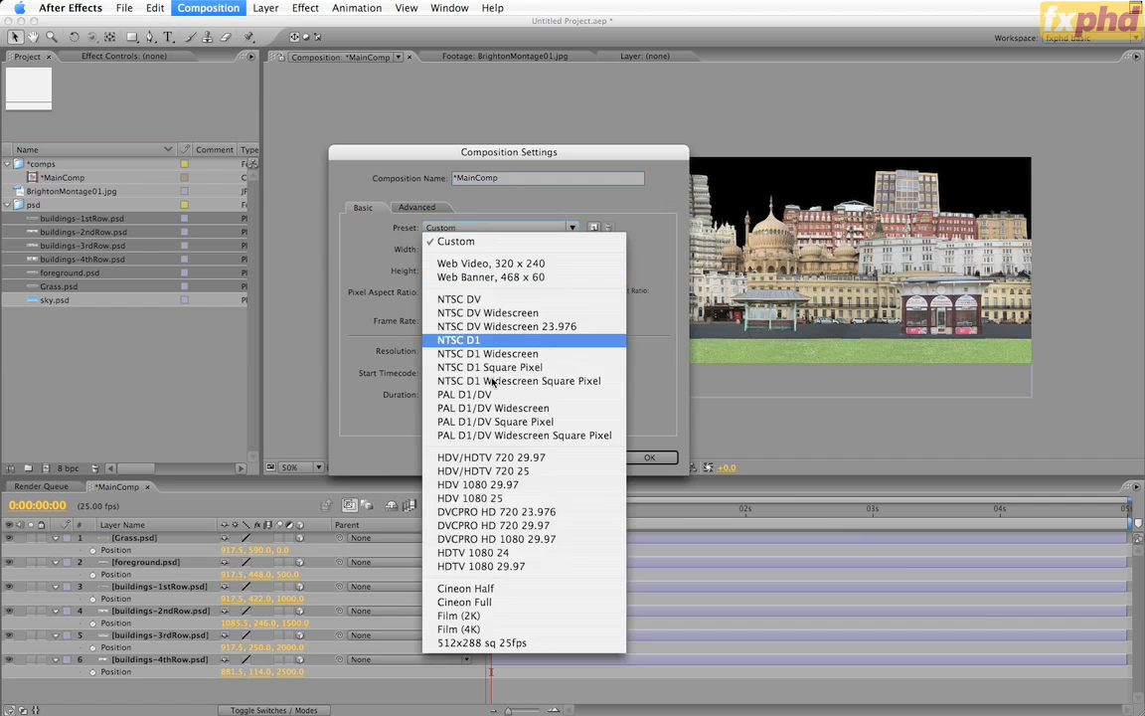
{"action": "left_click", "coordinate": [530, 435]}
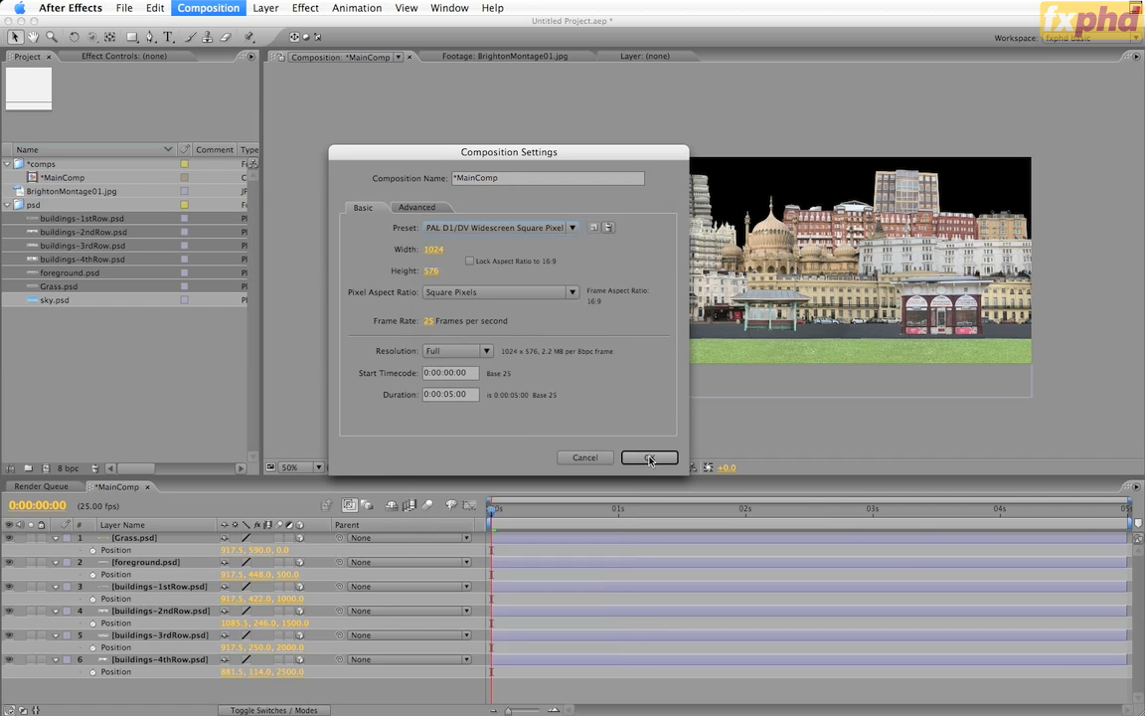
{"action": "left_click", "coordinate": [650, 458]}
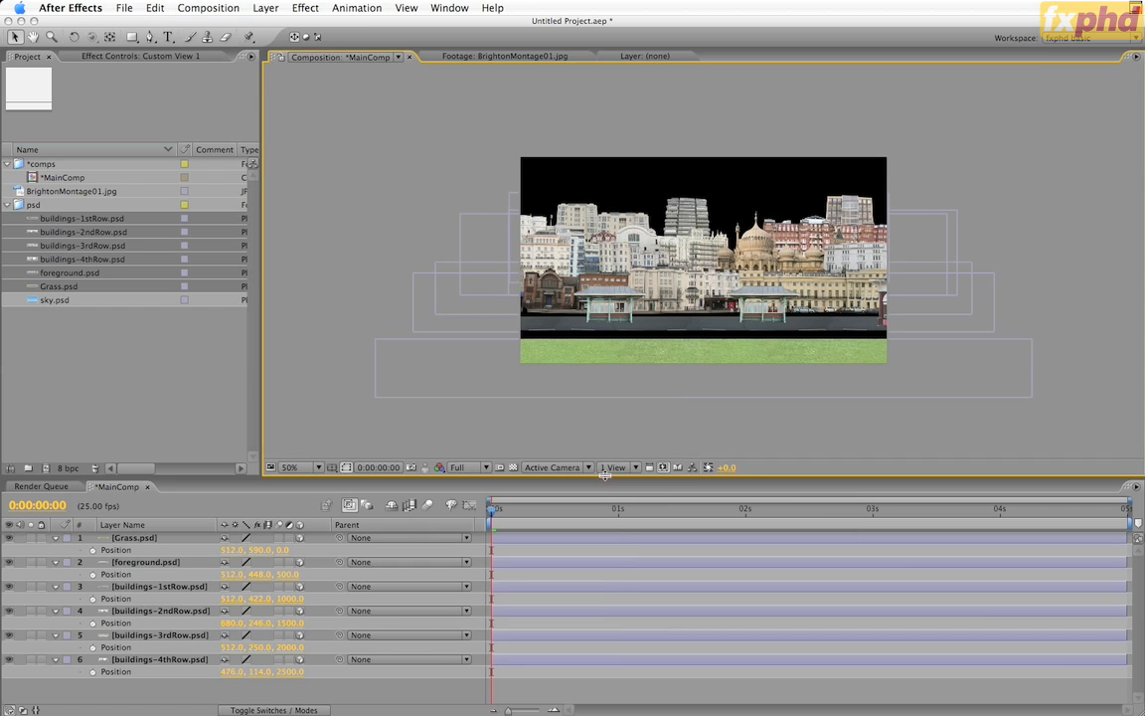
Add a new camera layer named Camera 1 using the 50mm preset.
{"action": "left_click", "coordinate": [265, 8]}
{"action": "mouse_move", "coordinate": [270, 25]}
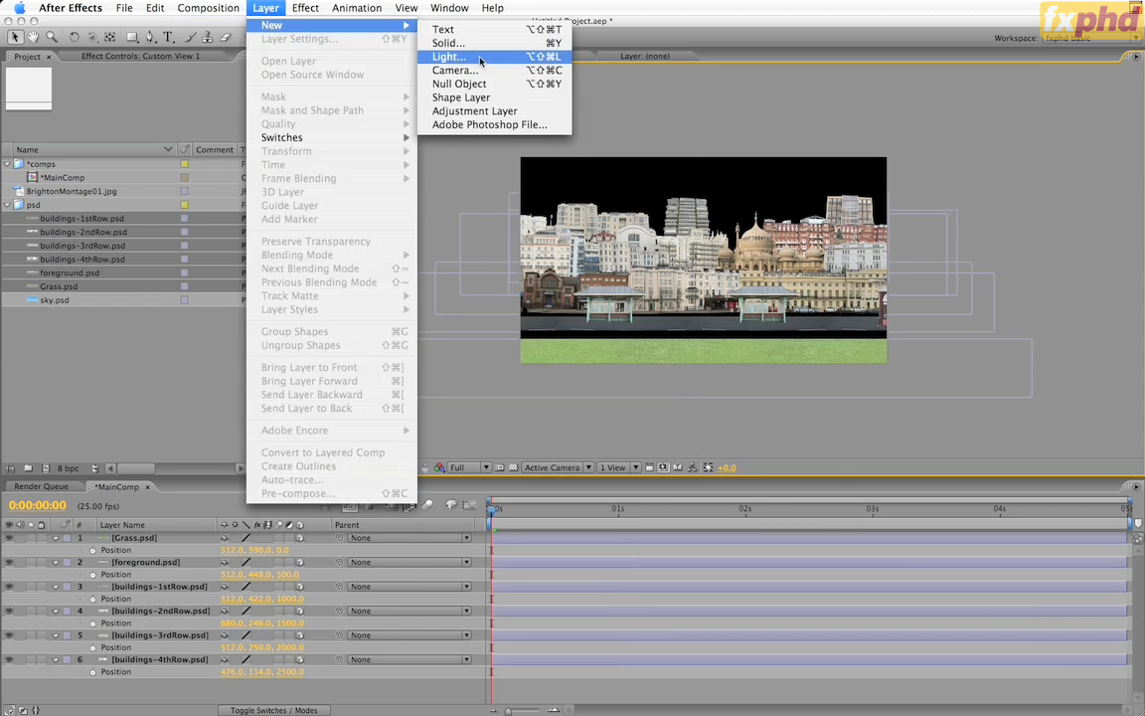
{"action": "left_click", "coordinate": [433, 70]}
{"action": "left_click", "coordinate": [648, 269]}
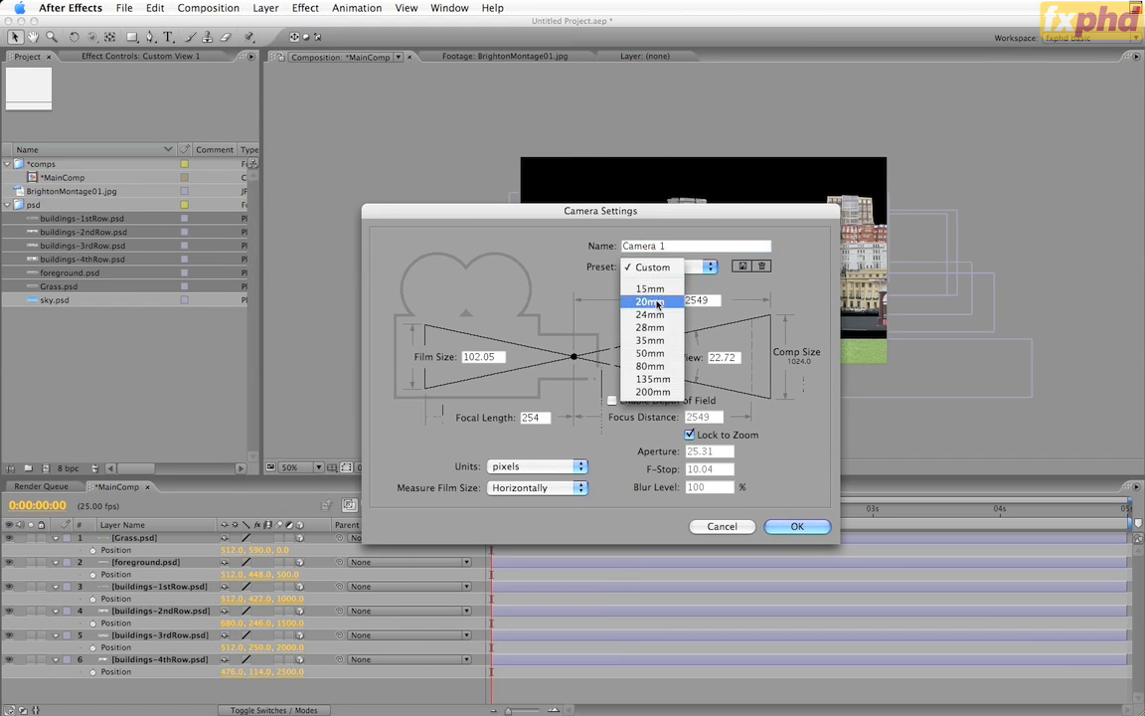
{"action": "left_click", "coordinate": [605, 343]}
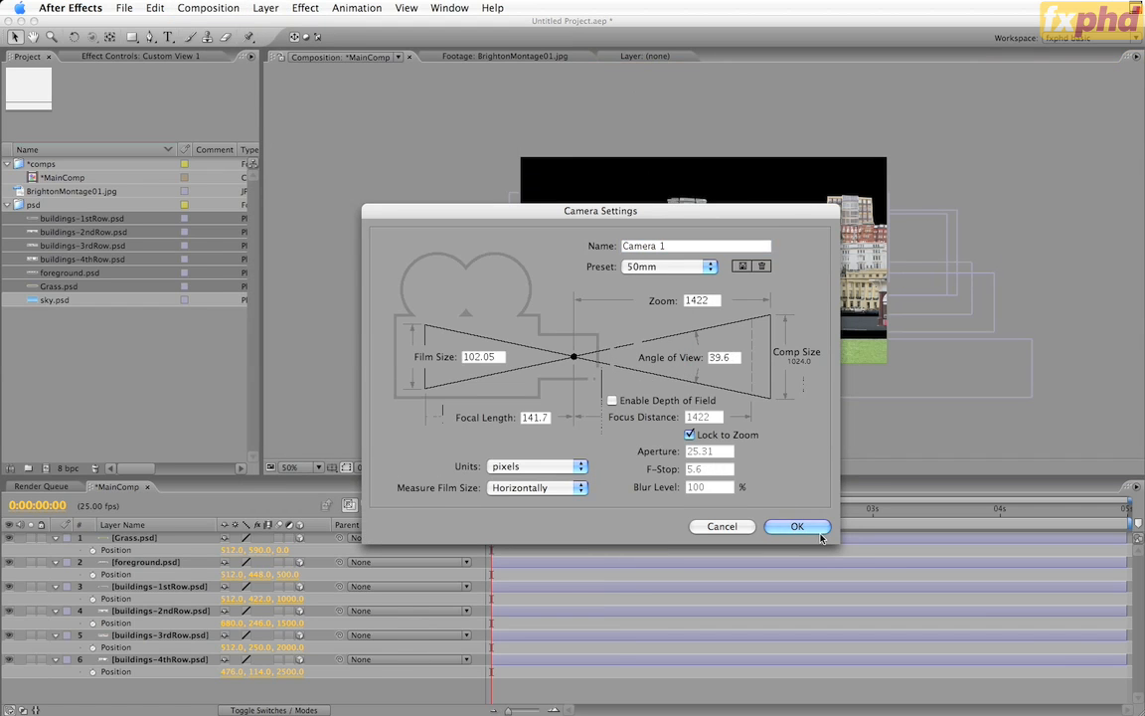
{"action": "left_click", "coordinate": [797, 527]}
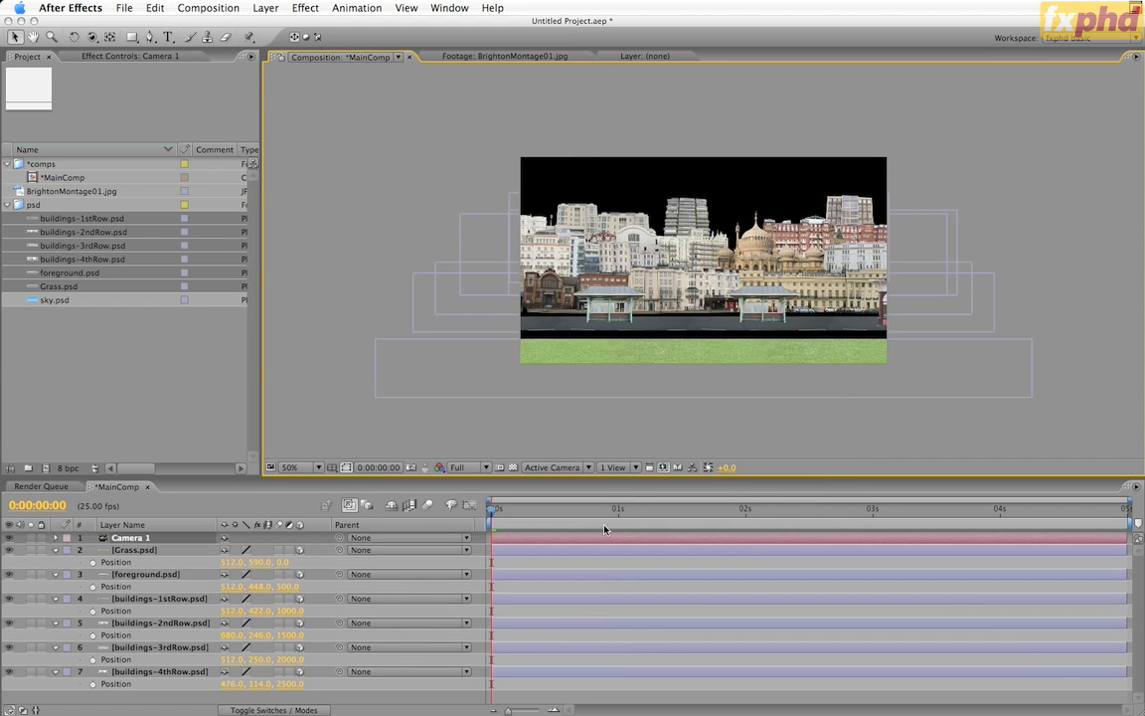
Turn off auto-orientation for Camera 1 so it does not orient towards its point of interest.
{"action": "left_click", "coordinate": [260, 7]}
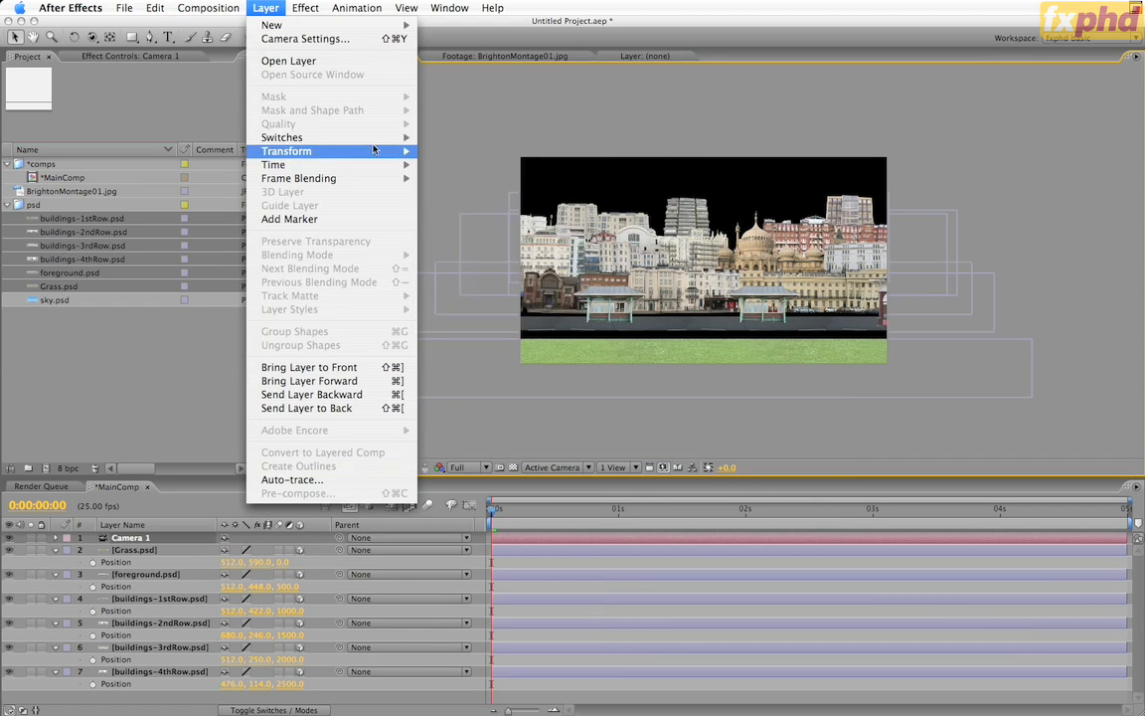
{"action": "mouse_move", "coordinate": [373, 149]}
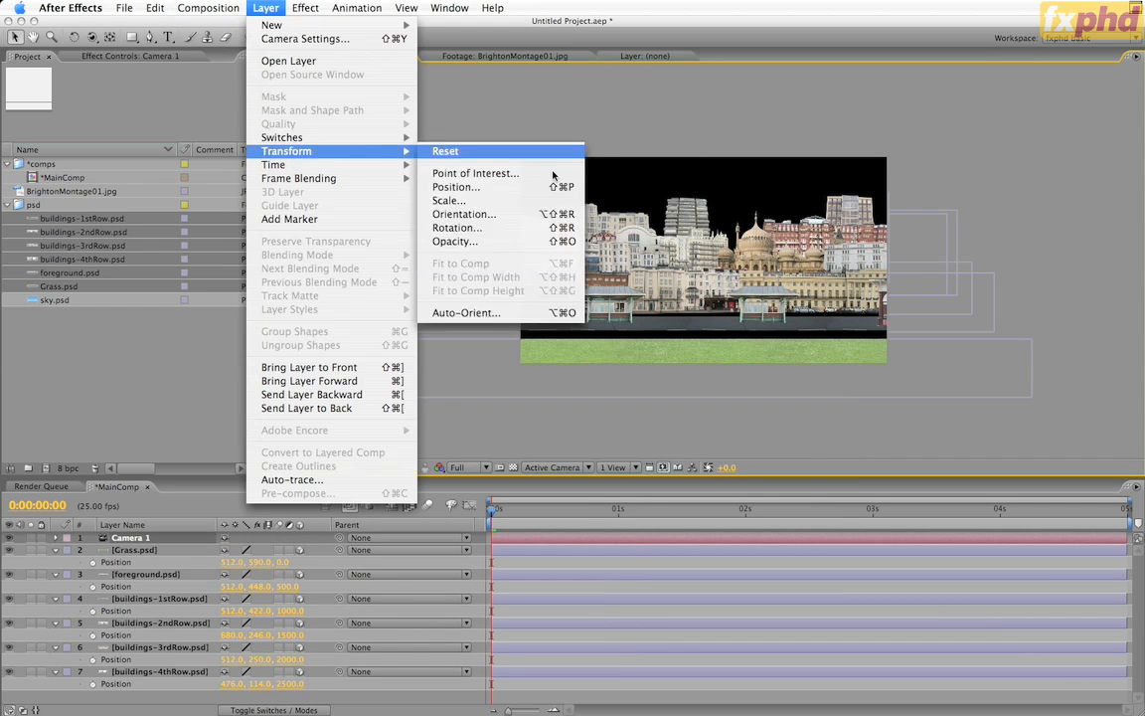
{"action": "left_click", "coordinate": [517, 313]}
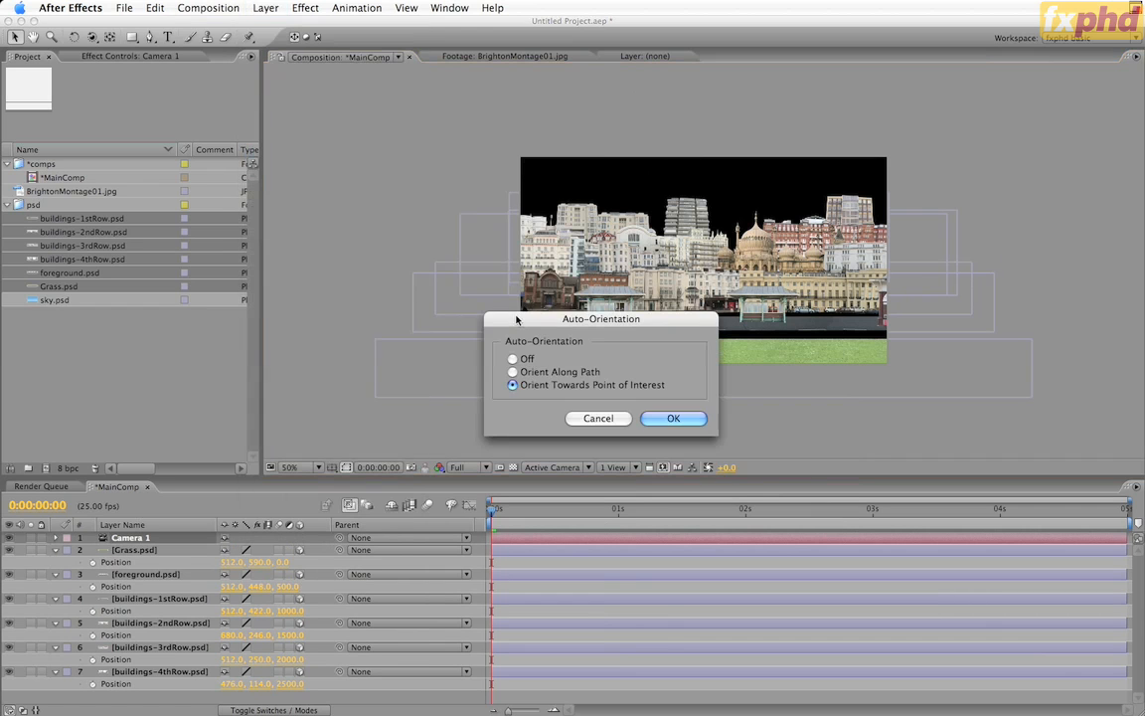
{"action": "left_click", "coordinate": [527, 360]}
{"action": "left_click", "coordinate": [673, 418]}
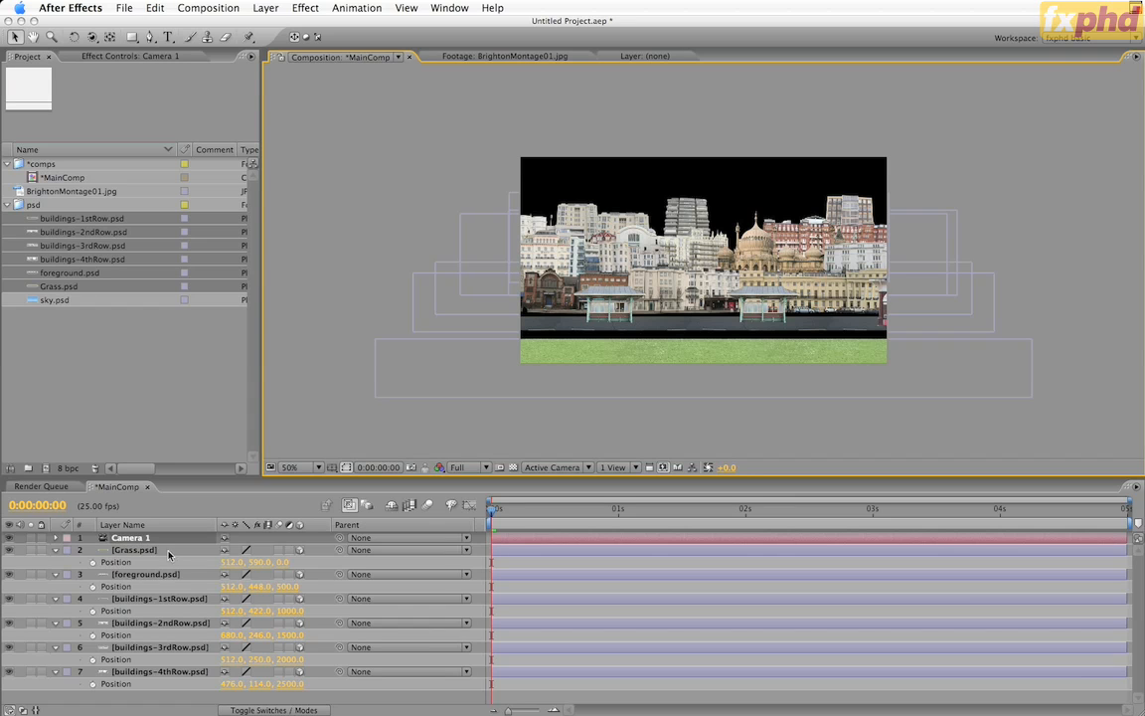
Reveal Camera 1's position and slide the camera sideways to X 395 to try out the parallax.
{"action": "key", "text": "p"}
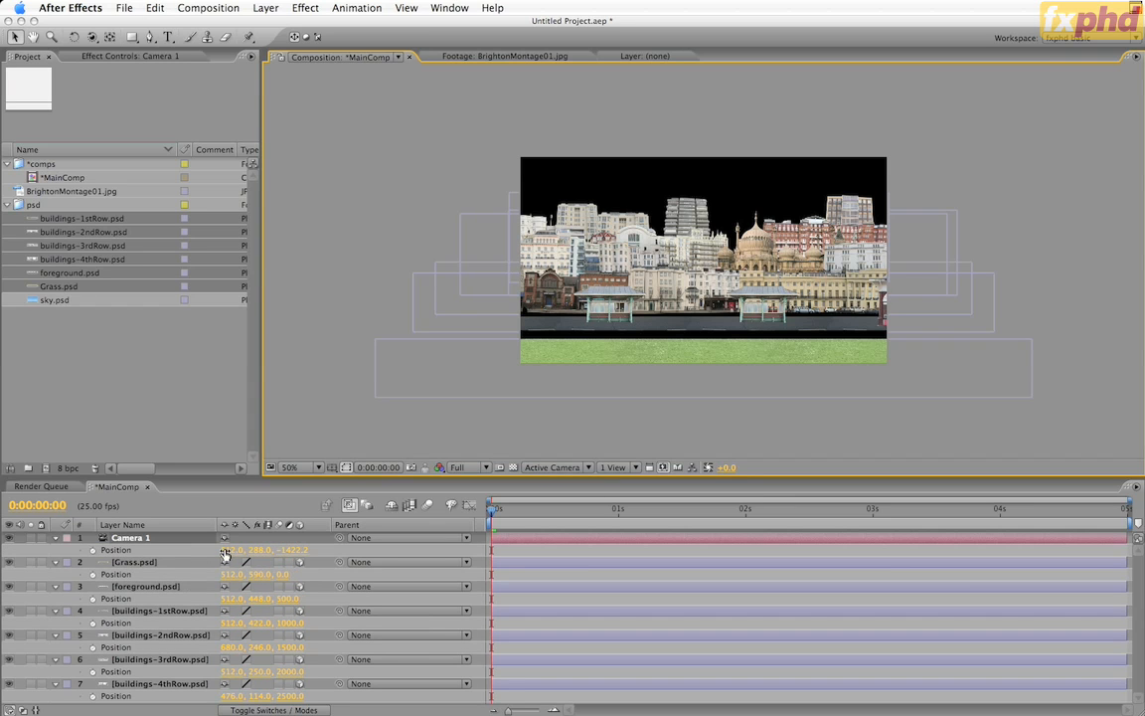
{"action": "left_click_drag", "start_coordinate": [225, 554], "coordinate": [328, 543]}
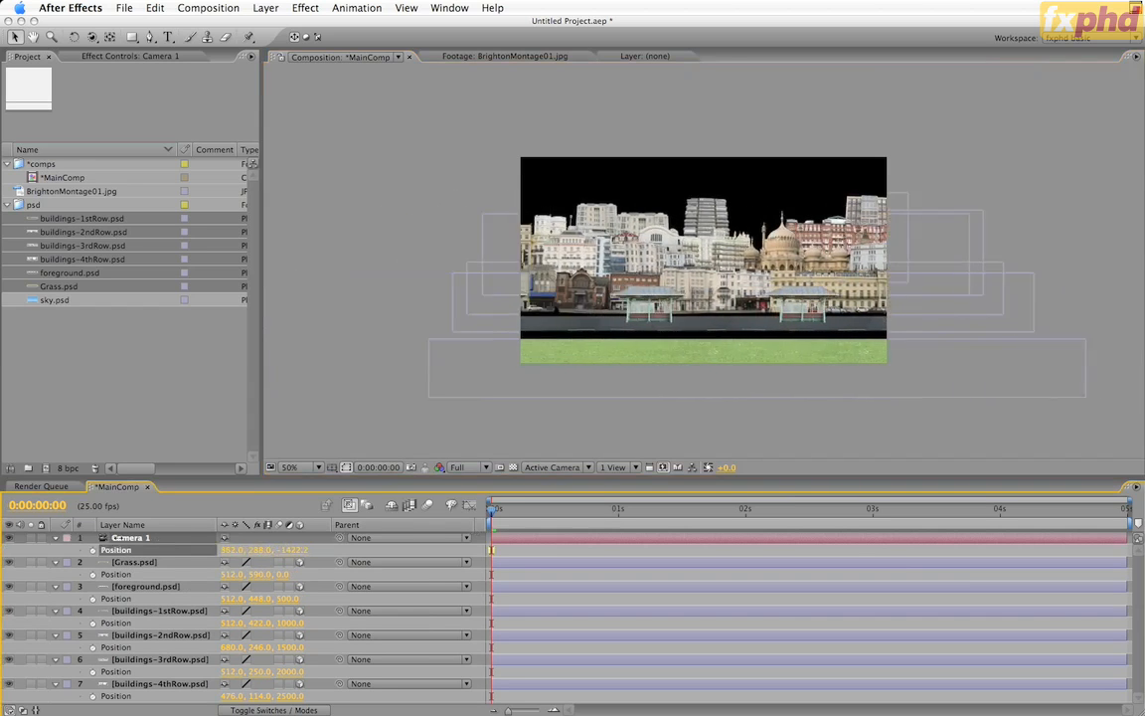
{"action": "mouse_move", "coordinate": [117, 538]}
{"action": "left_mouse_down"}
{"action": "mouse_move", "coordinate": [542, 540]}
{"action": "mouse_move", "coordinate": [129, 540]}
{"action": "left_mouse_up"}
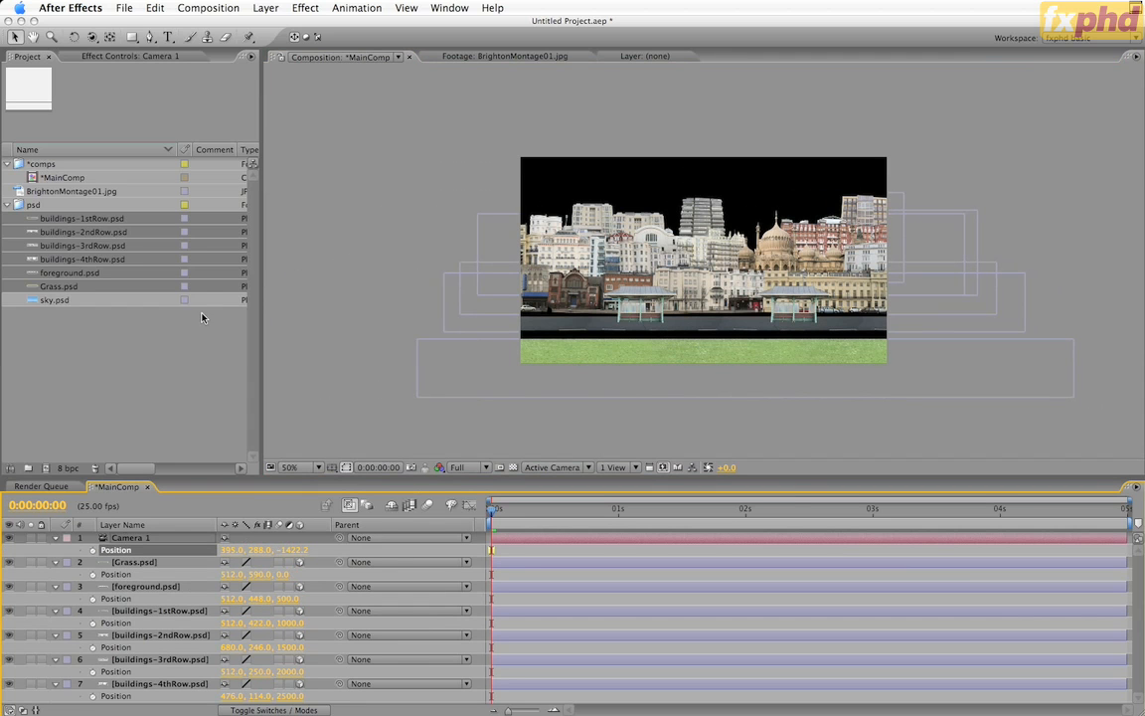
Add sky.psd to the composition as the lowest layer, beneath buildings-4thRow.
{"action": "left_click", "coordinate": [62, 341]}
{"action": "left_click", "coordinate": [55, 300]}
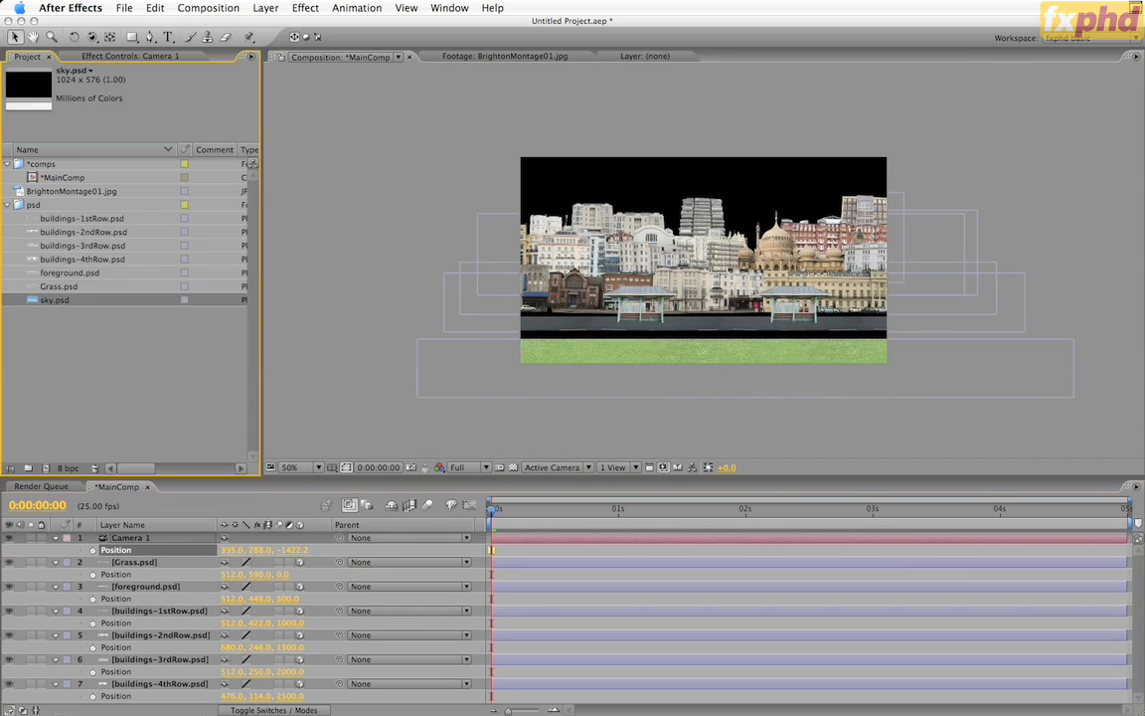
{"action": "left_click_drag", "start_coordinate": [79, 702], "coordinate": [110, 691]}
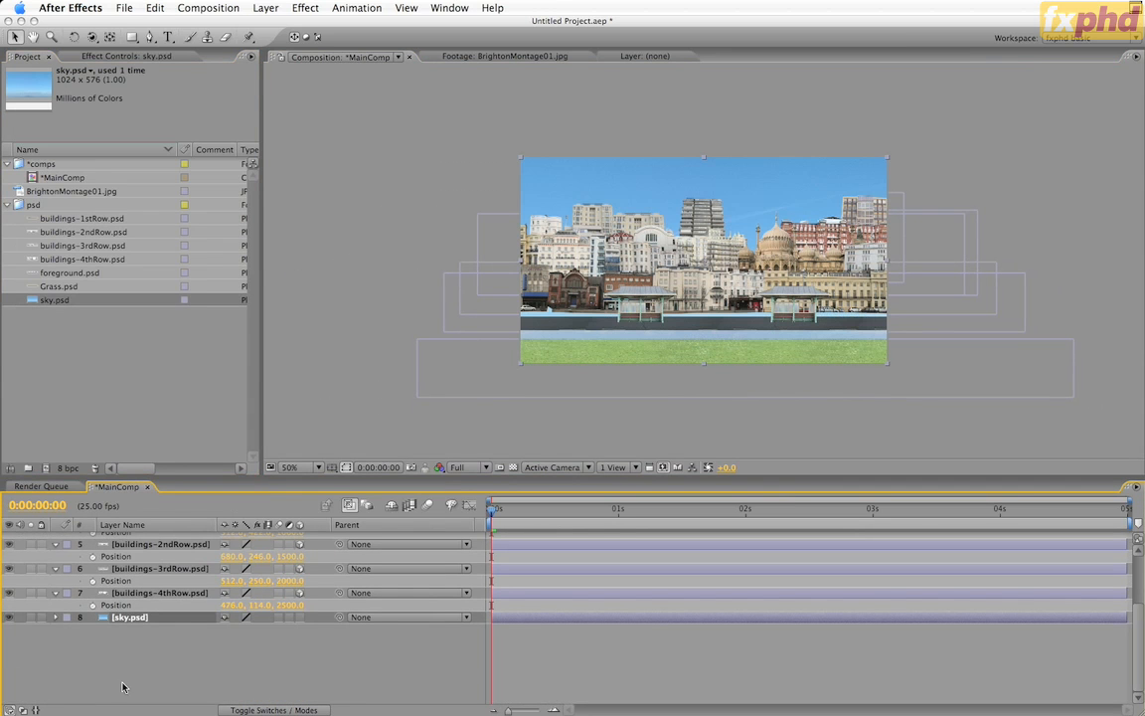
Raise the Grass layer to Y 544 and foreground to Y 430 to close the gaps, and test the camera's sideways movement.
{"action": "left_click_drag", "start_coordinate": [709, 341], "coordinate": [702, 248]}
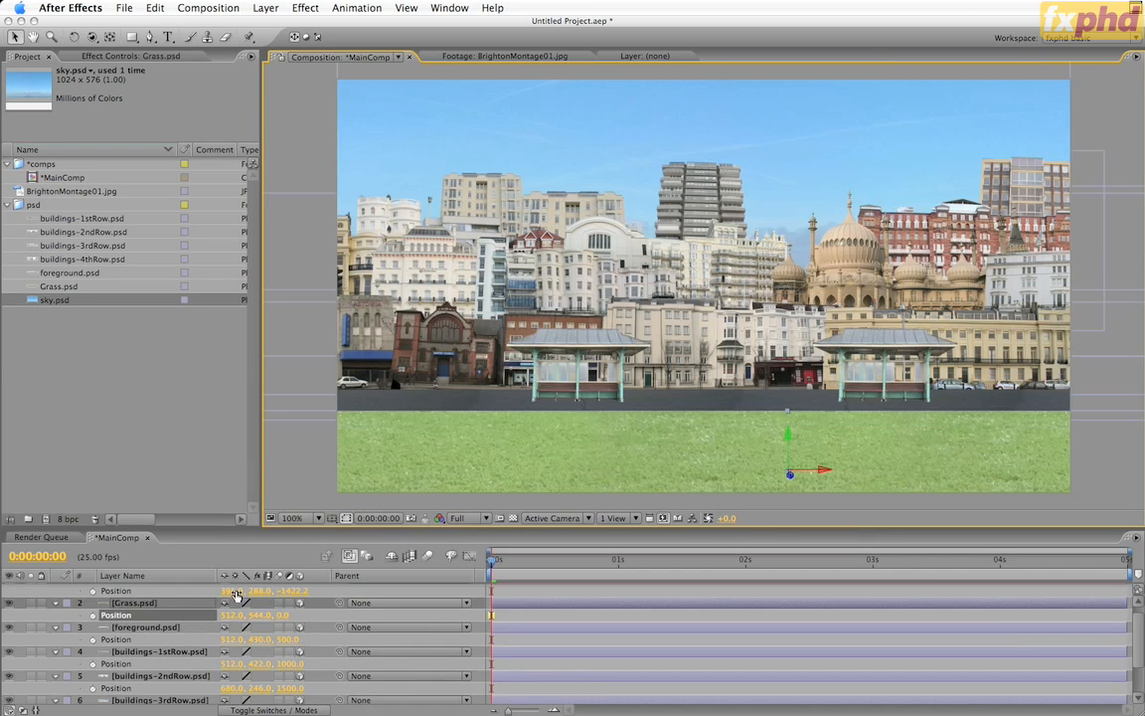
{"action": "mouse_move", "coordinate": [249, 591]}
{"action": "left_mouse_down"}
{"action": "mouse_move", "coordinate": [8, 607]}
{"action": "mouse_move", "coordinate": [412, 580]}
{"action": "mouse_move", "coordinate": [266, 603]}
{"action": "mouse_move", "coordinate": [399, 603]}
{"action": "mouse_move", "coordinate": [228, 598]}
{"action": "left_mouse_up"}
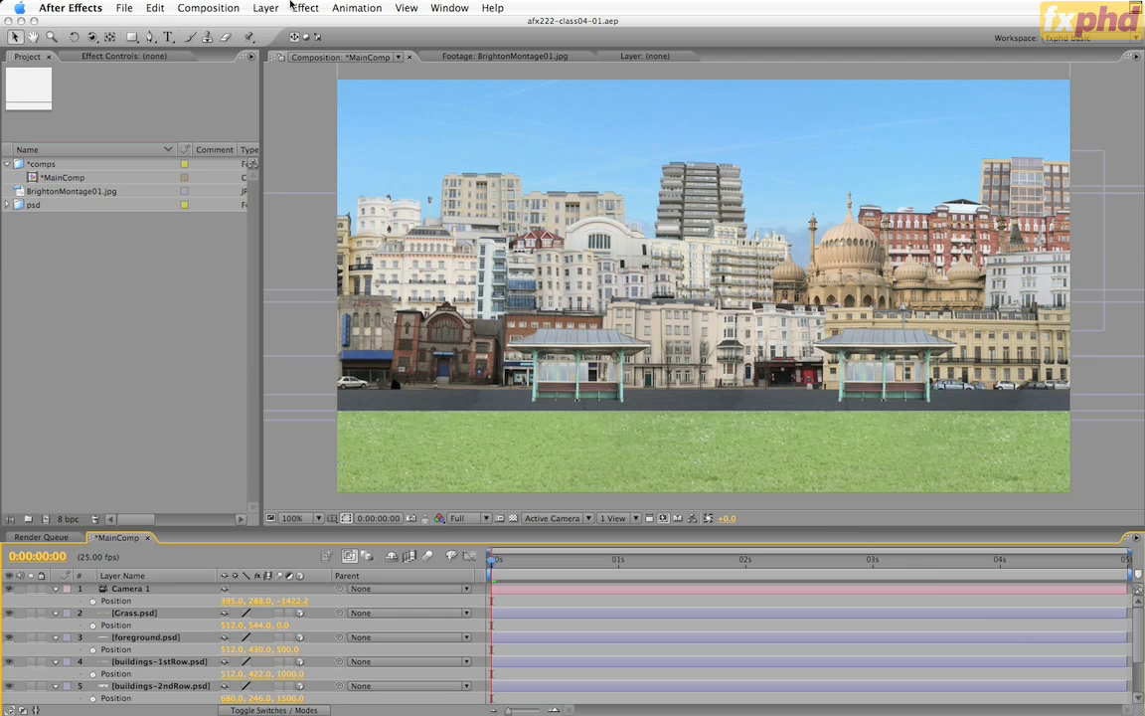
Create a 1024 x 576 black solid above all layers and make it an adjustment layer.
{"action": "key", "text": "super+y"}
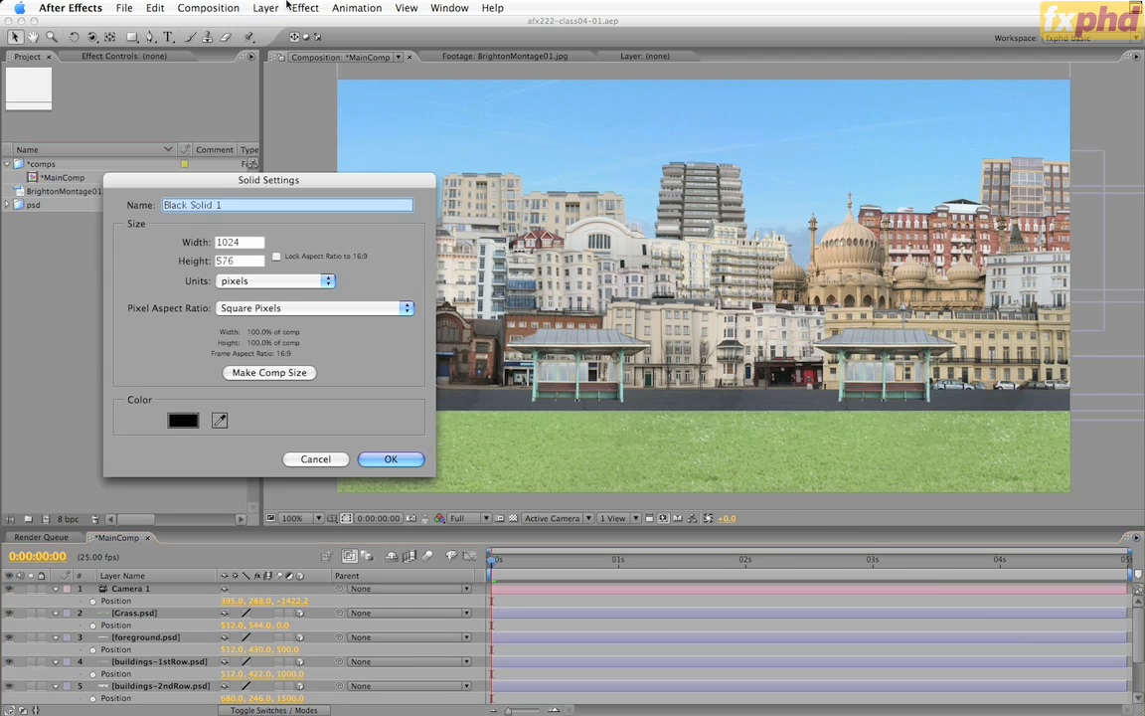
{"action": "left_click", "coordinate": [383, 460]}
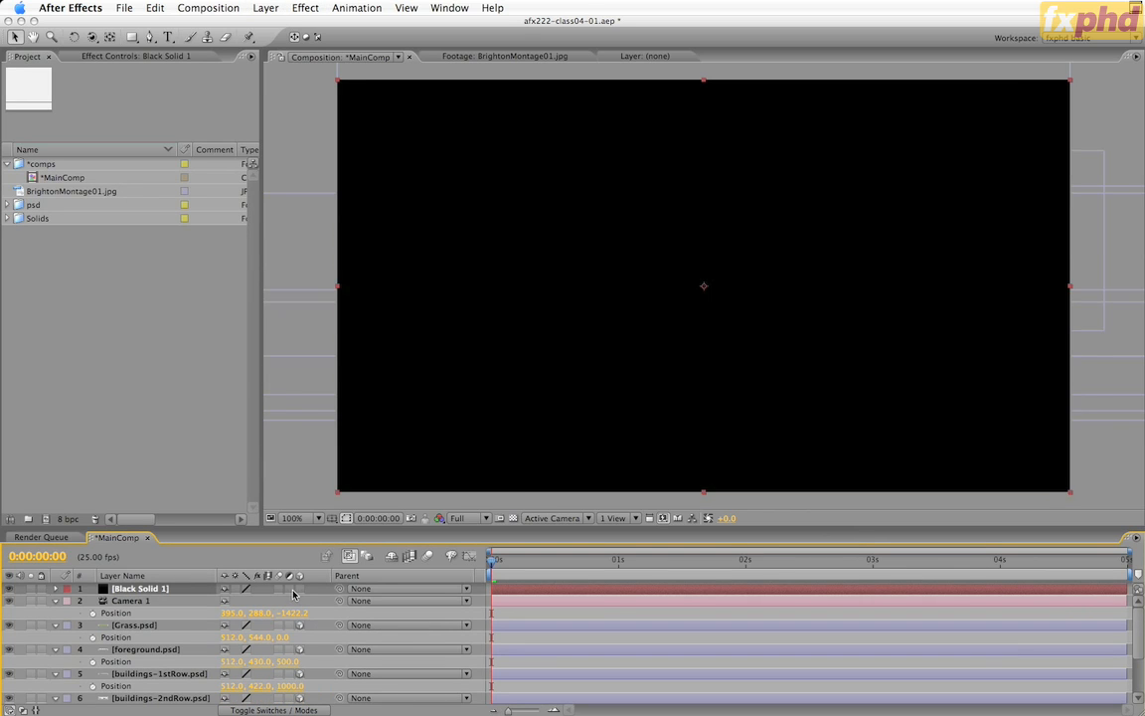
{"action": "left_click", "coordinate": [290, 589]}
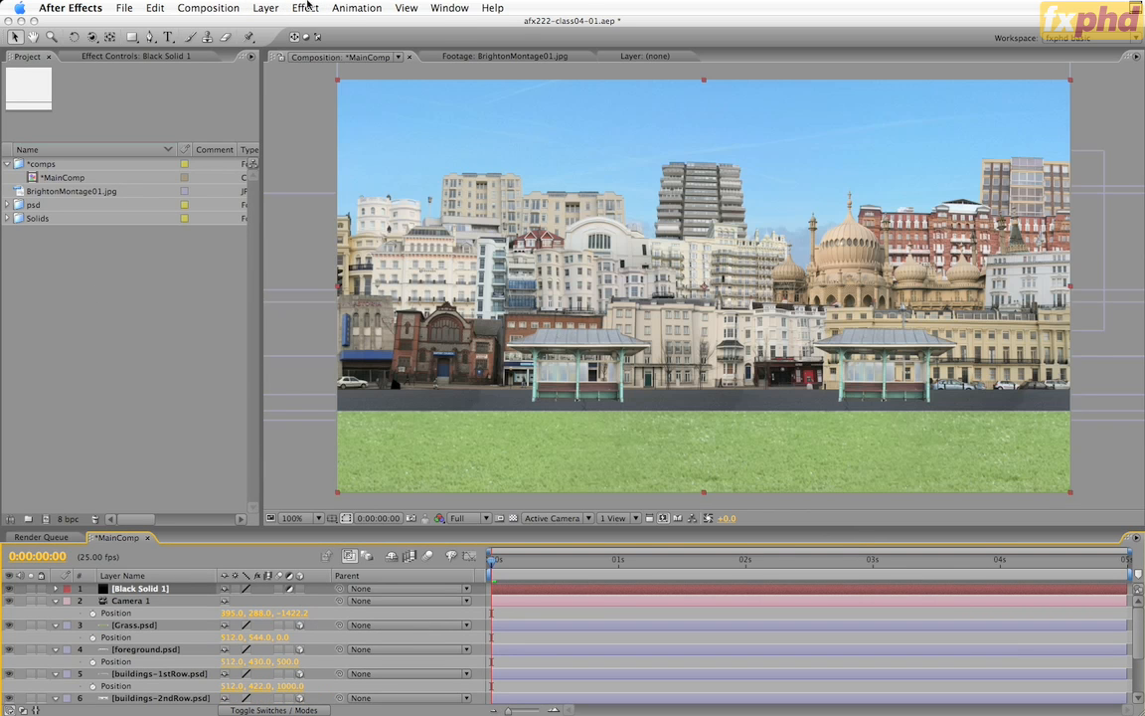
Apply the Hue/Saturation effect to the adjustment layer and set Master Saturation to -20.
{"action": "left_click", "coordinate": [307, 7]}
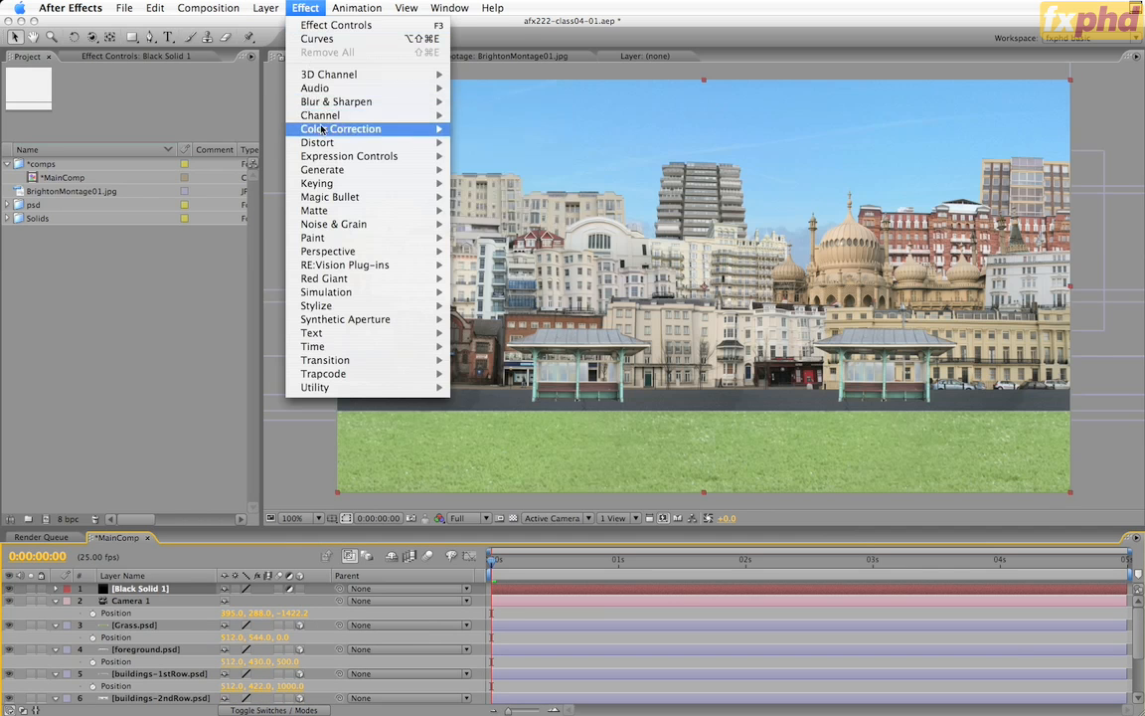
{"action": "mouse_move", "coordinate": [417, 129]}
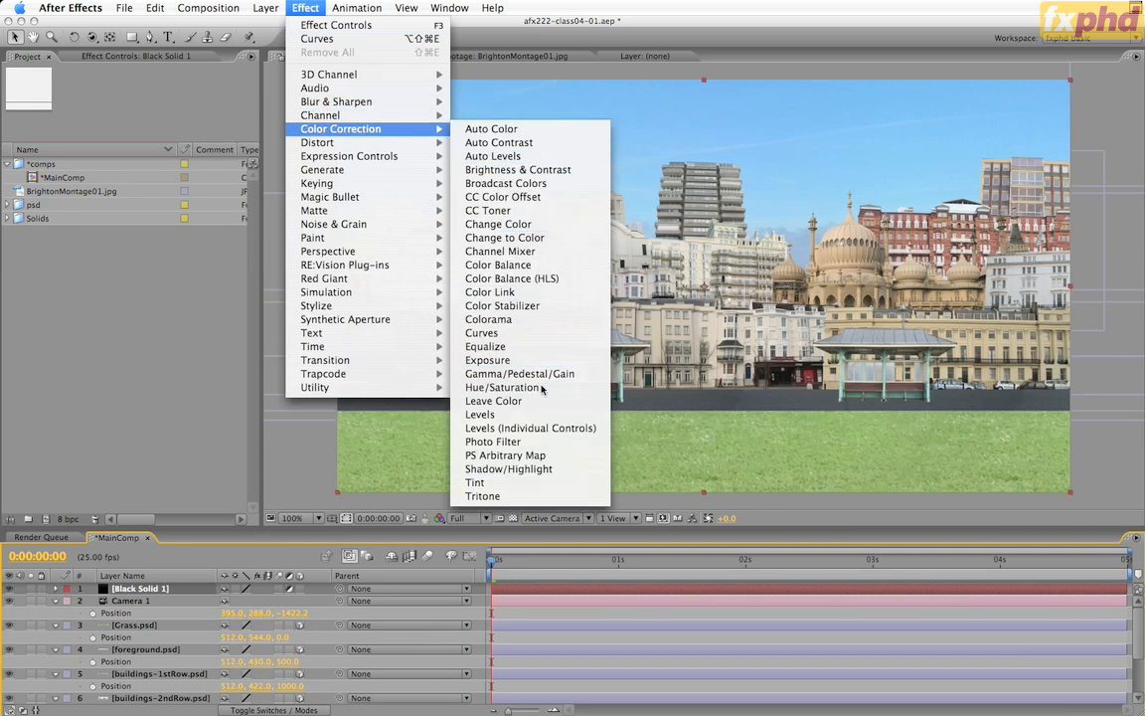
{"action": "left_click", "coordinate": [502, 387]}
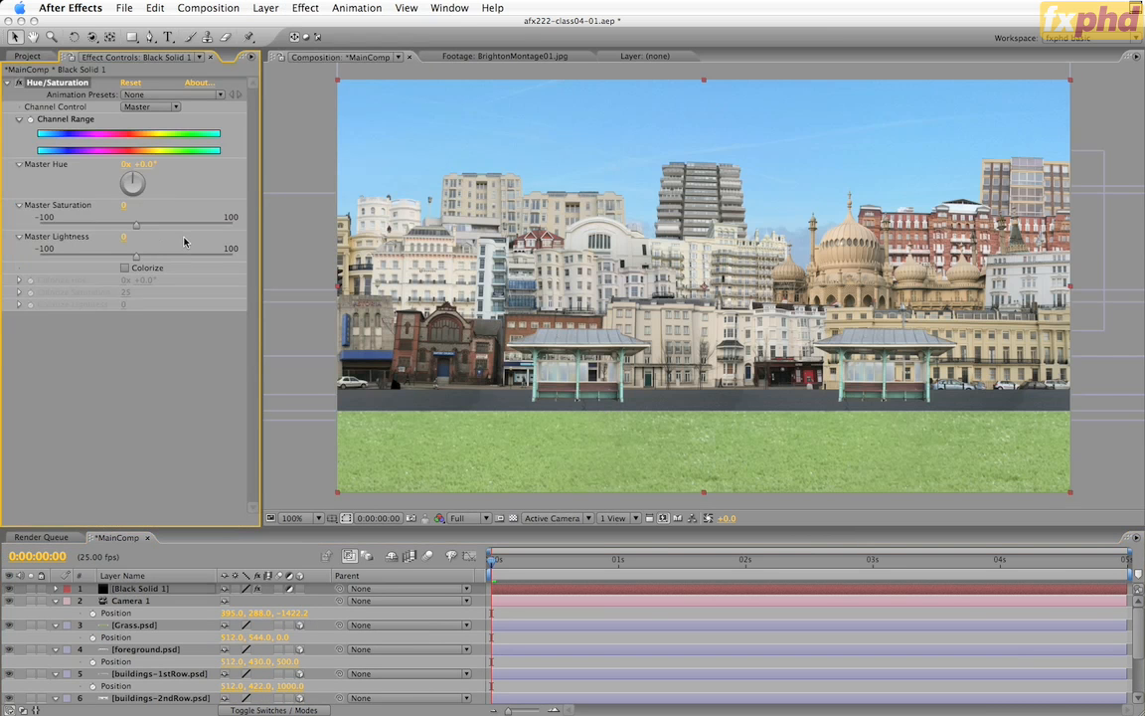
{"action": "left_click", "coordinate": [123, 204]}
{"action": "type", "text": "-20"}
{"action": "key", "text": "Return"}
Apply CC Composite to the adjustment layer, with Composite Original set to Overlay and Opacity at 50%.
{"action": "left_click", "coordinate": [298, 7]}
{"action": "mouse_move", "coordinate": [316, 118]}
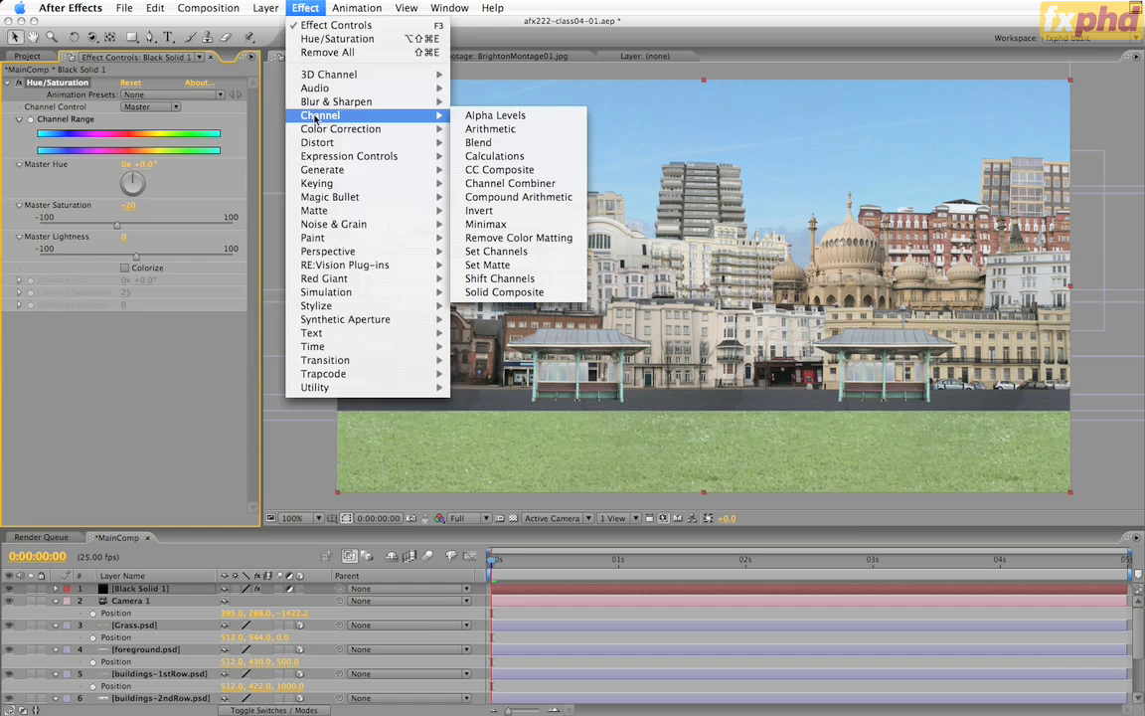
{"action": "left_click", "coordinate": [538, 175]}
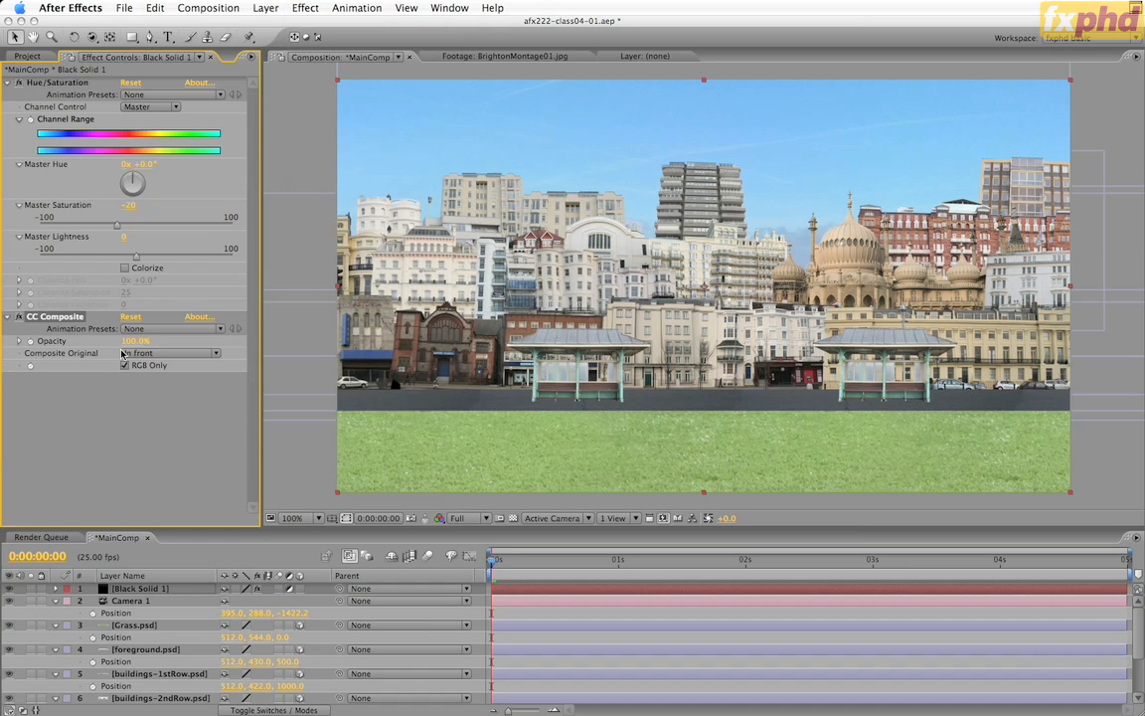
{"action": "left_click", "coordinate": [158, 355]}
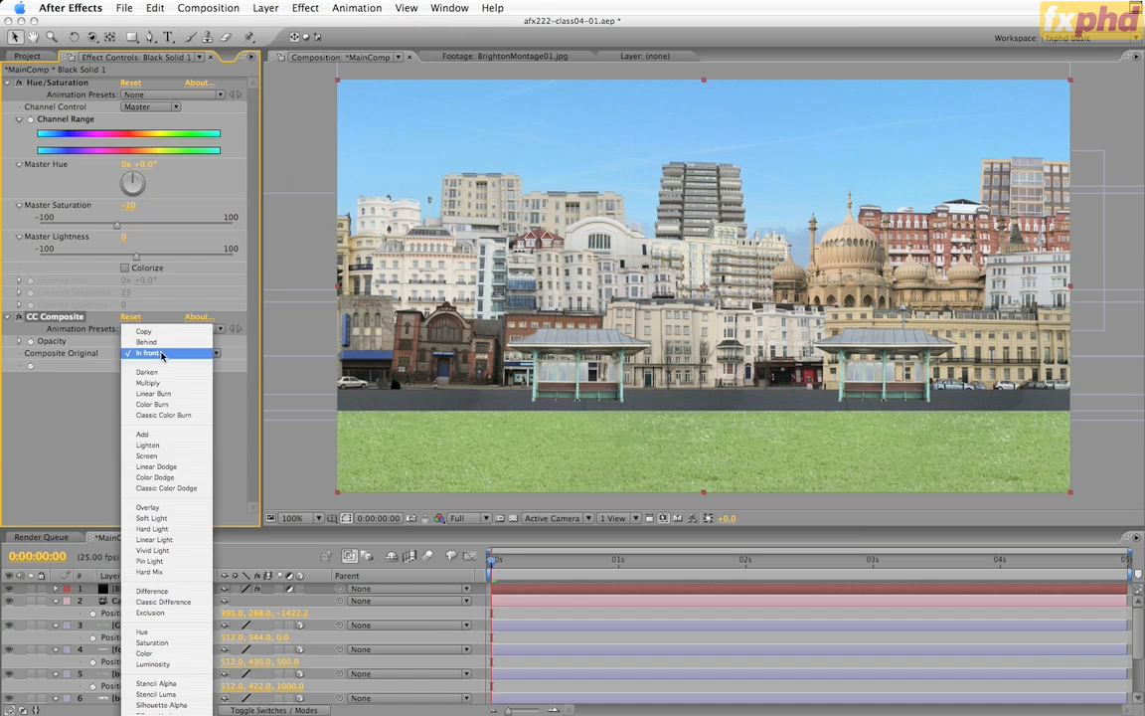
{"action": "left_click", "coordinate": [165, 509]}
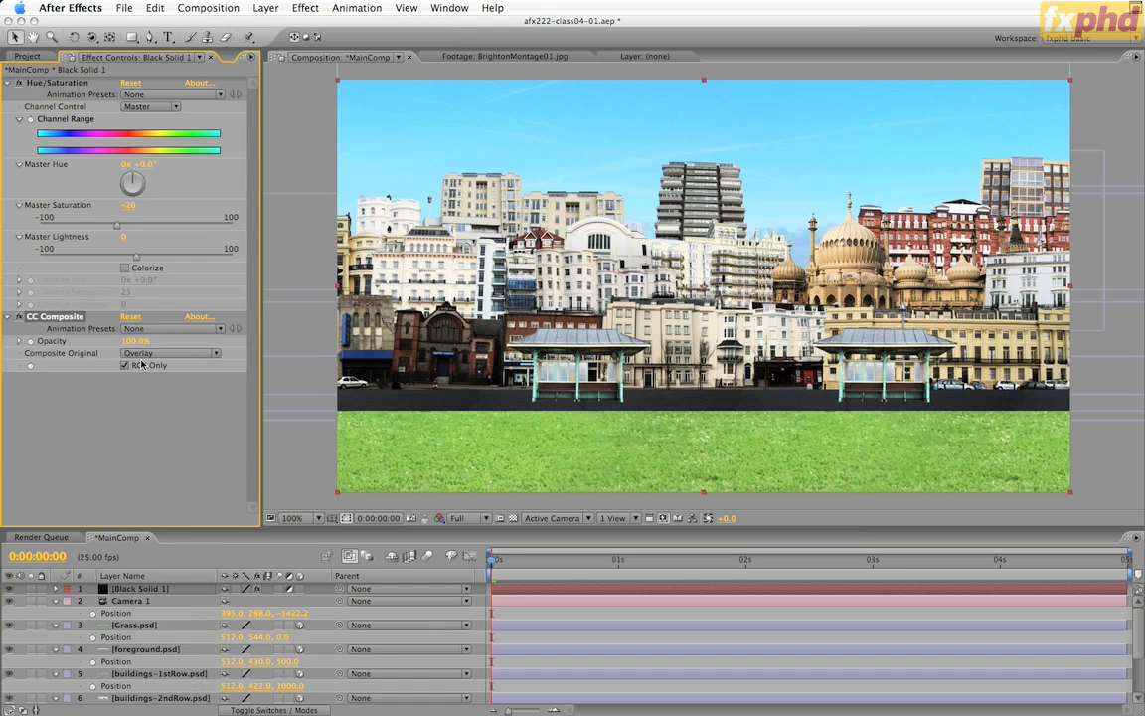
{"action": "left_click", "coordinate": [131, 341]}
{"action": "type", "text": "50"}
{"action": "key", "text": "Return"}
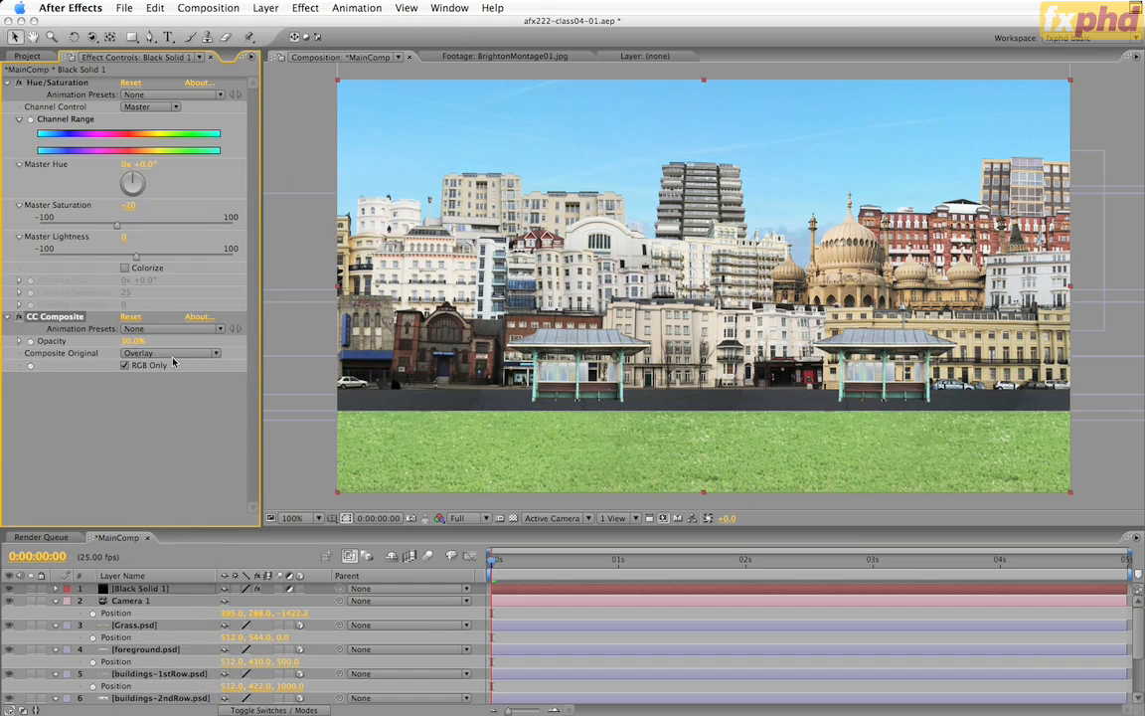
Apply the CC Toner effect to the adjustment layer and set its Midtones to a pale yellow, RGB 180, 177, 105.
{"action": "left_click", "coordinate": [305, 7]}
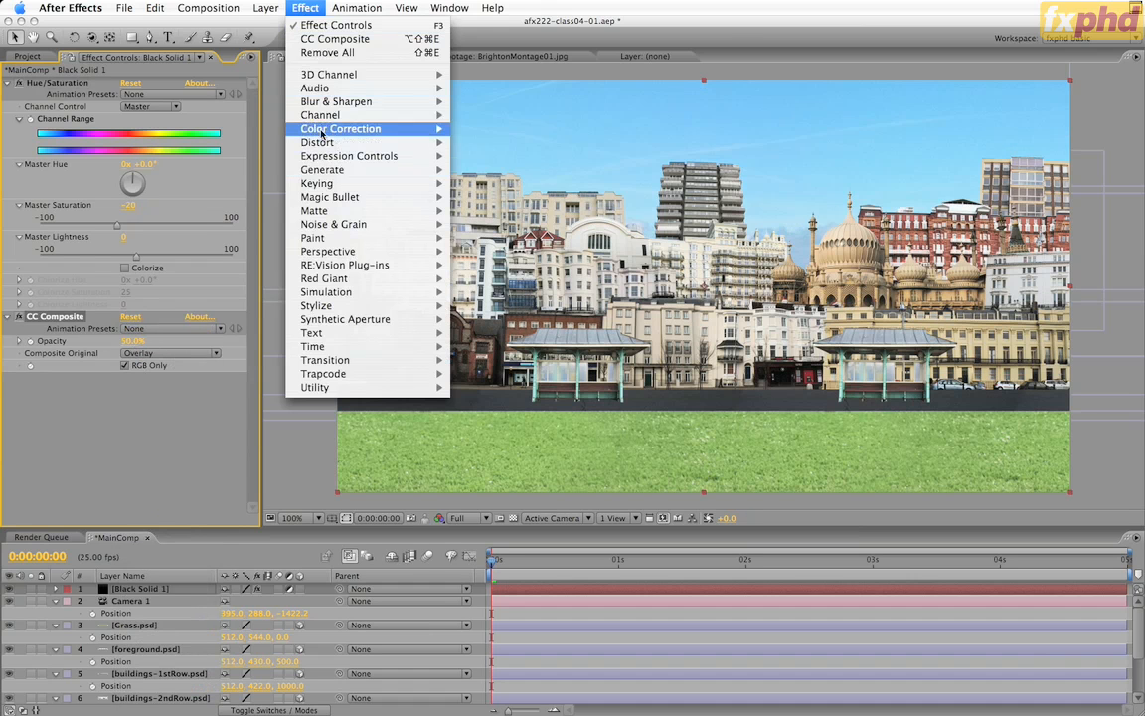
{"action": "mouse_move", "coordinate": [378, 129]}
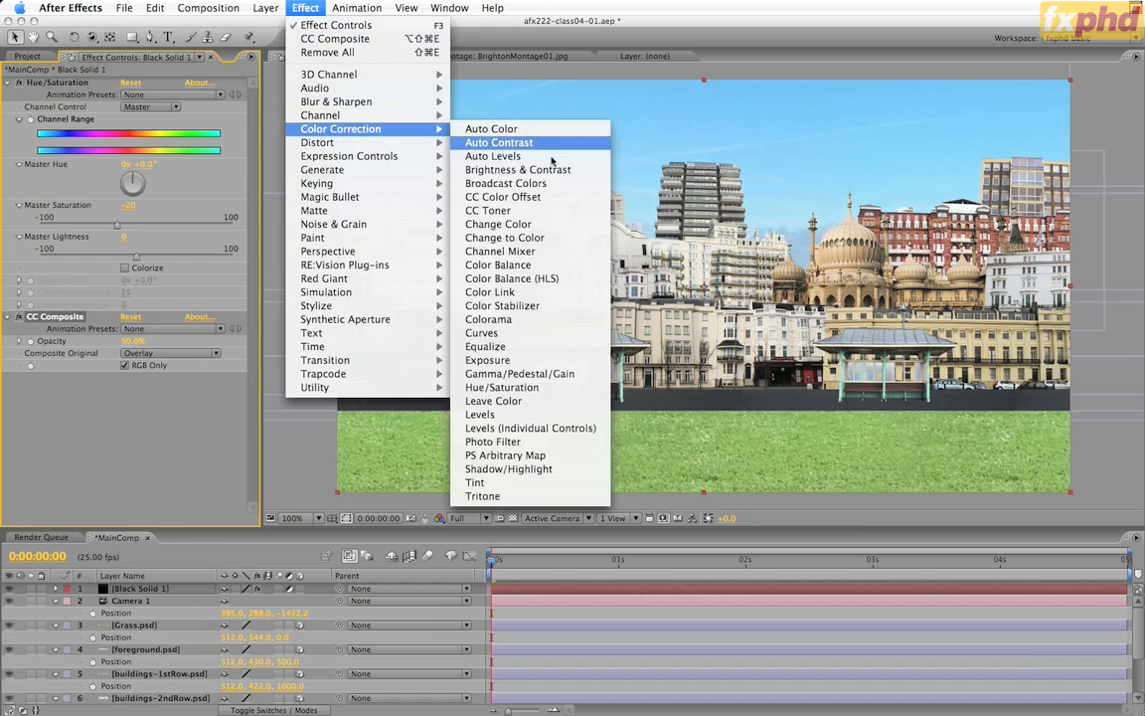
{"action": "left_click", "coordinate": [488, 211]}
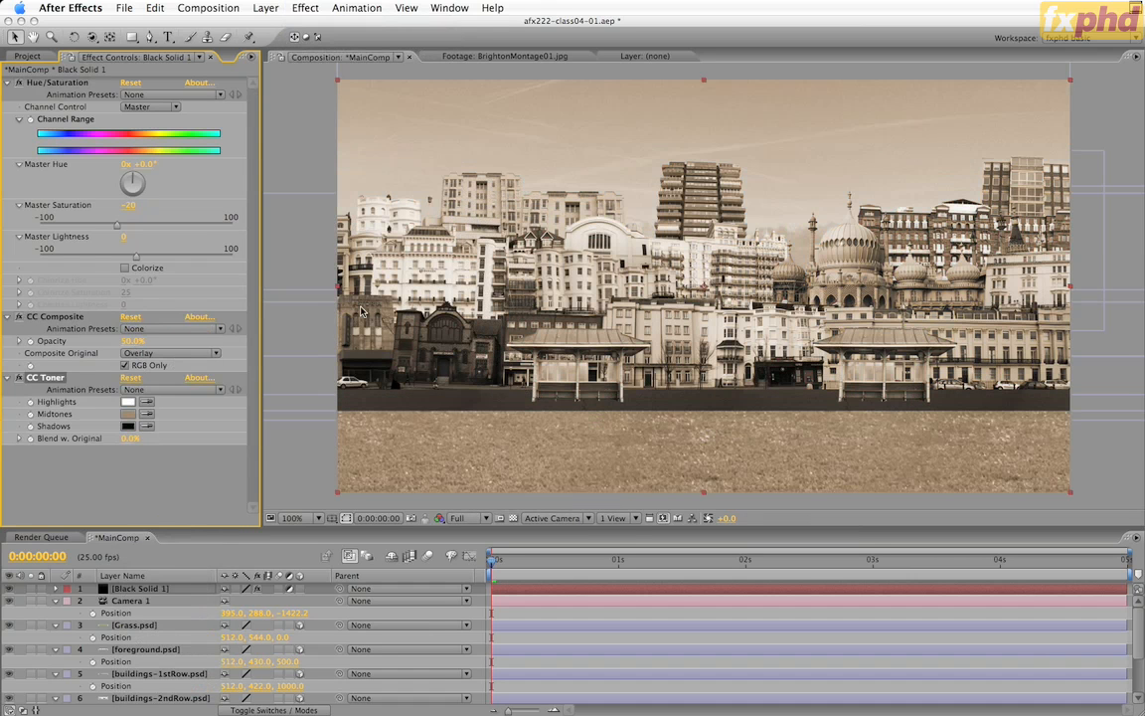
{"action": "left_click", "coordinate": [127, 416]}
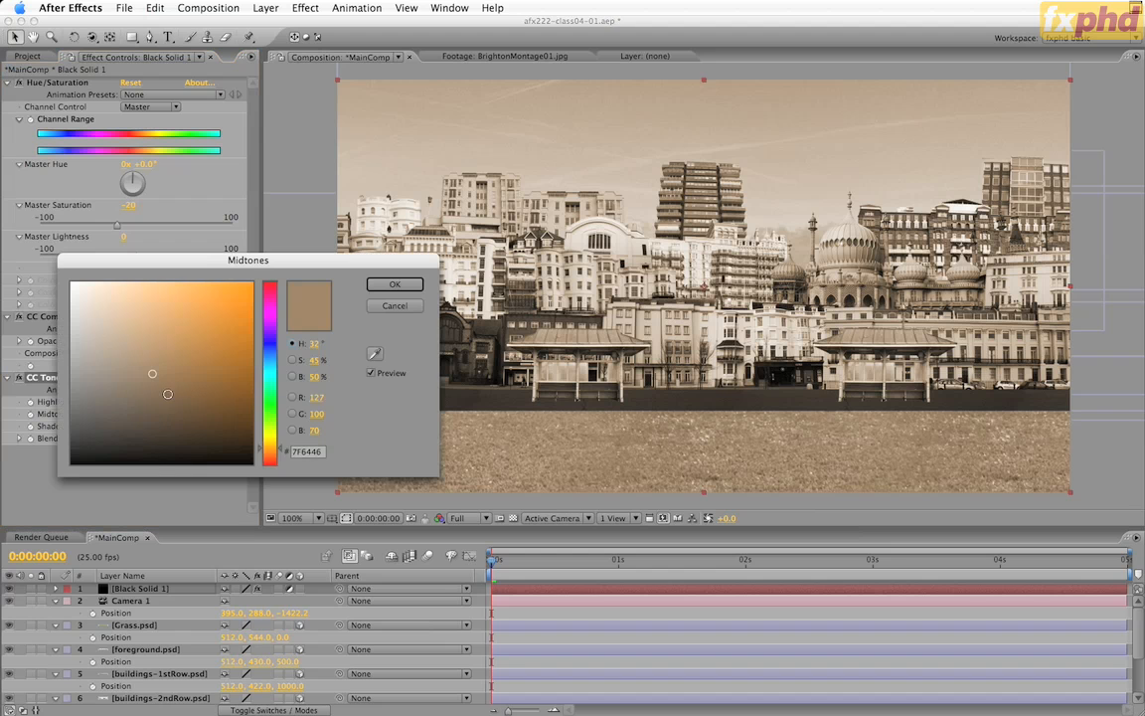
{"action": "left_click_drag", "start_coordinate": [270, 443], "coordinate": [269, 436]}
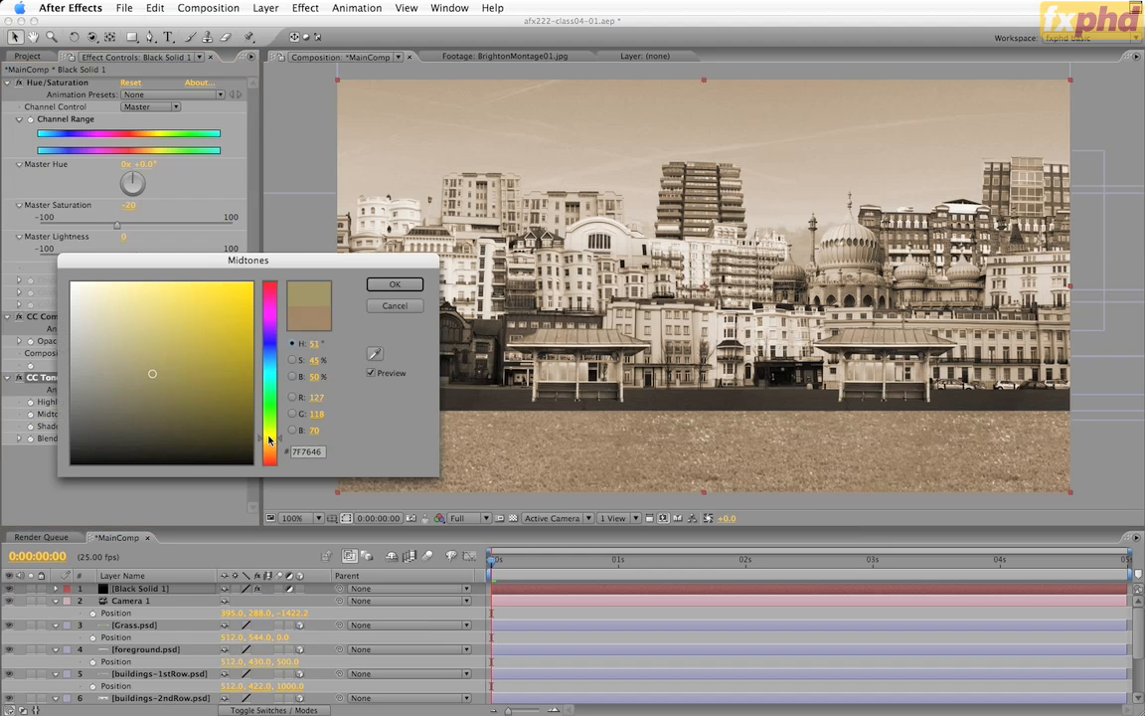
{"action": "left_click", "coordinate": [145, 339]}
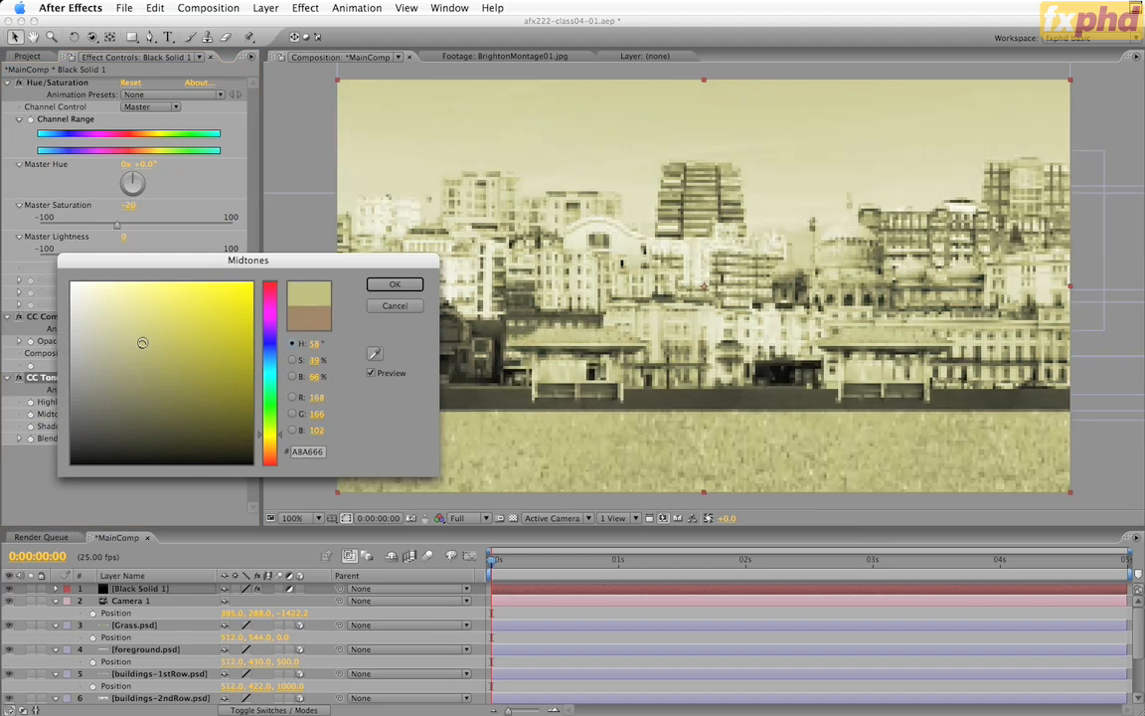
{"action": "left_click_drag", "start_coordinate": [145, 339], "coordinate": [143, 336]}
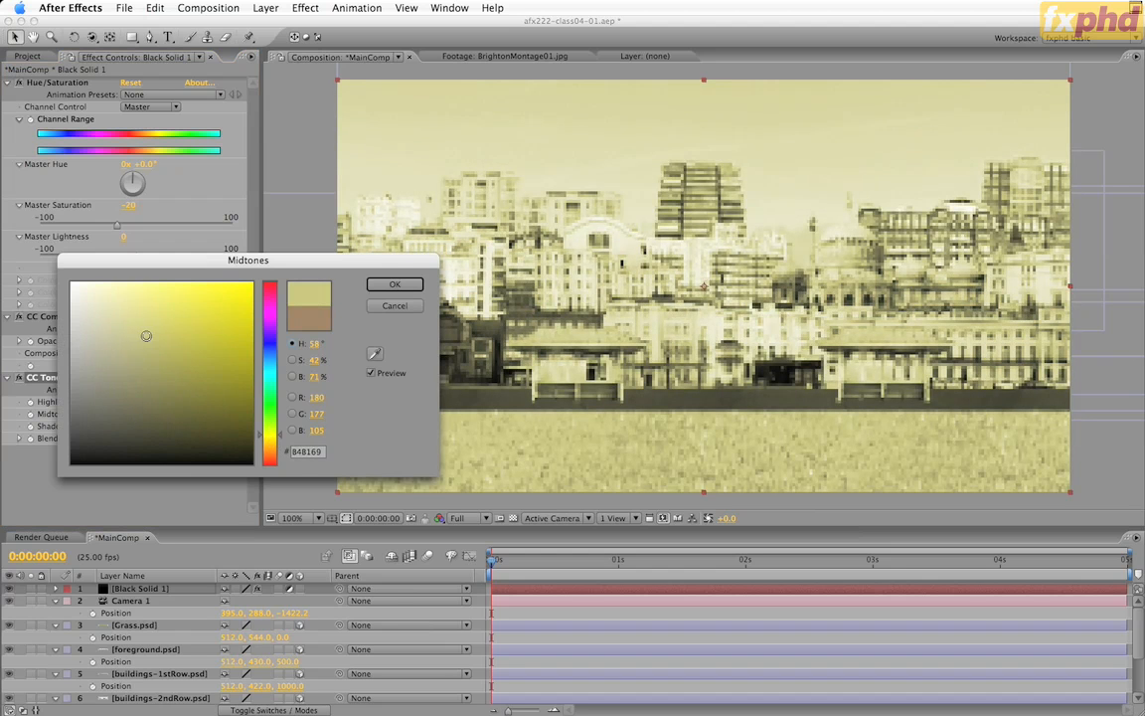
{"action": "key", "text": "Return"}
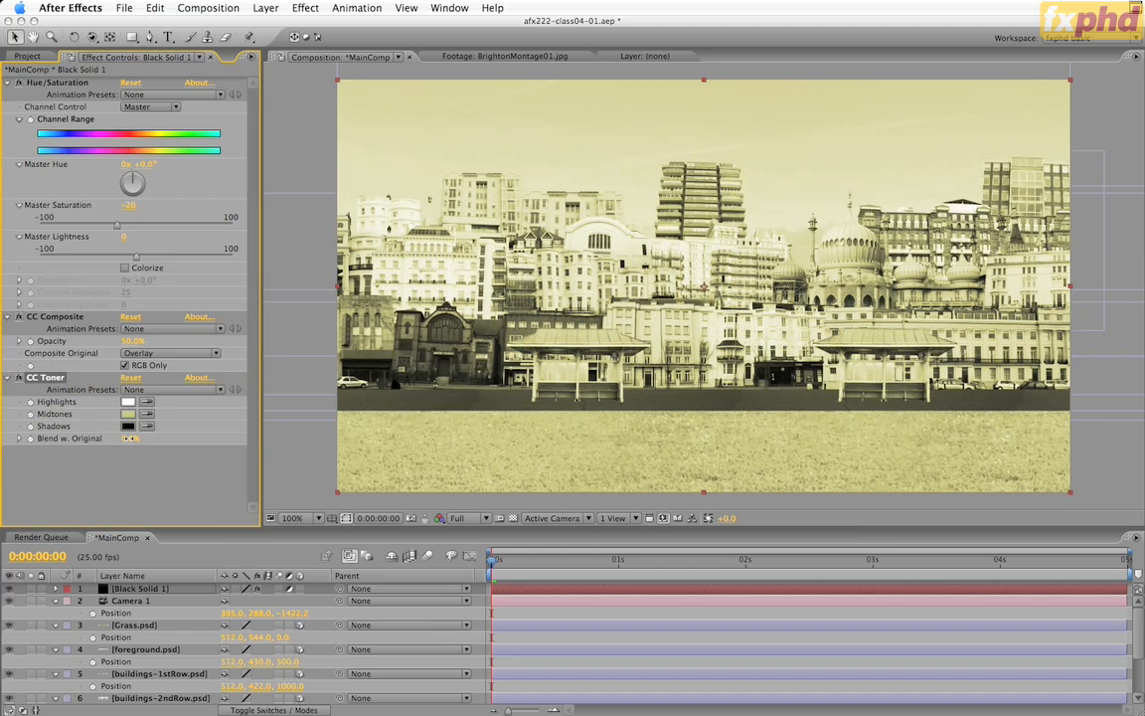
Set CC Toner's Blend w. Original to 75%.
{"action": "left_click", "coordinate": [128, 437]}
{"action": "type", "text": "100"}
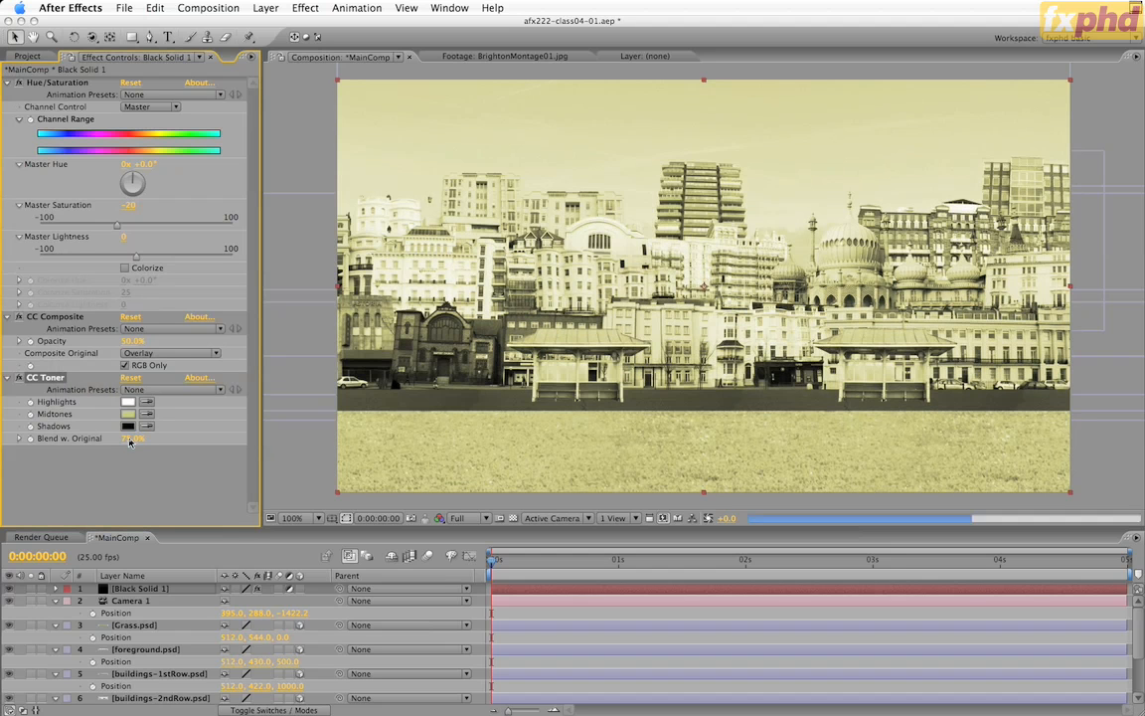
{"action": "key", "text": "Return"}
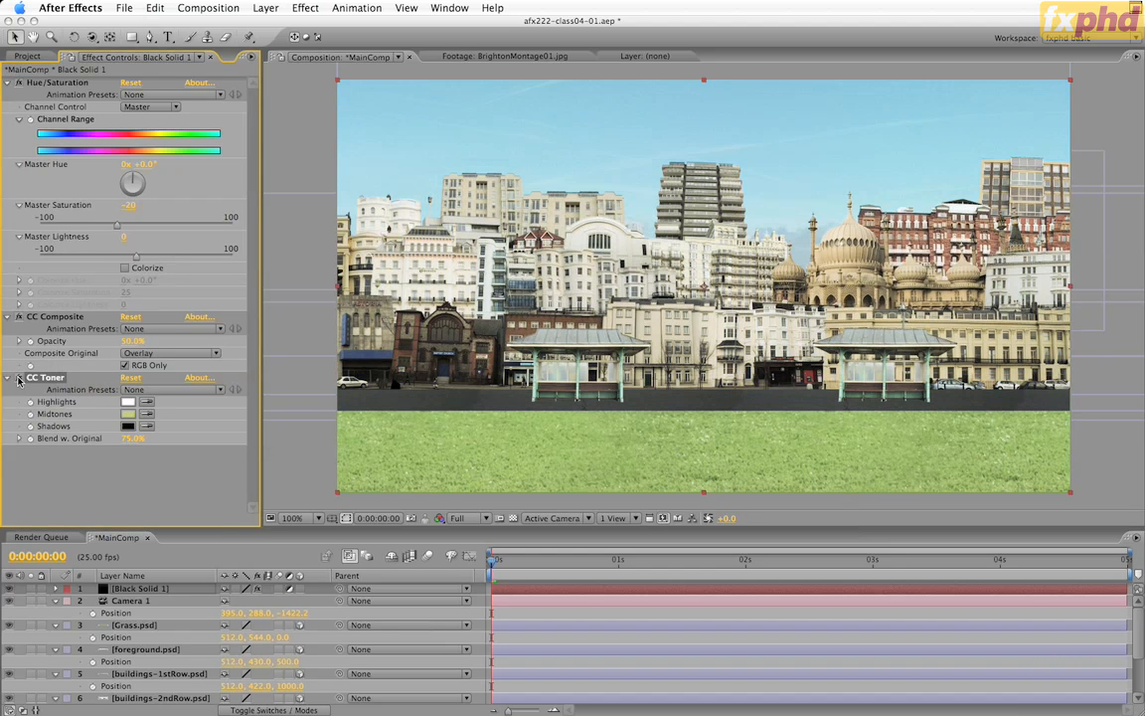
Apply the Curves effect to the adjustment layer, slightly lifting the RGB curve's black point and adding midtone and highlight points.
{"action": "left_click", "coordinate": [305, 8]}
{"action": "mouse_move", "coordinate": [338, 130]}
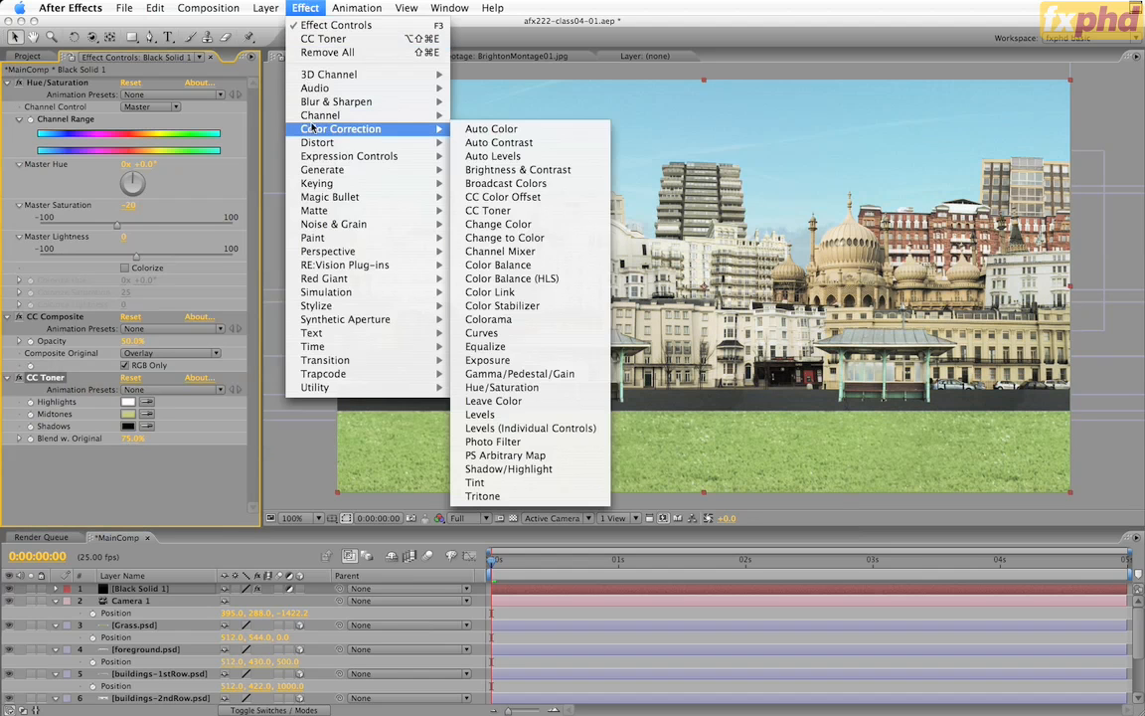
{"action": "left_click", "coordinate": [555, 340]}
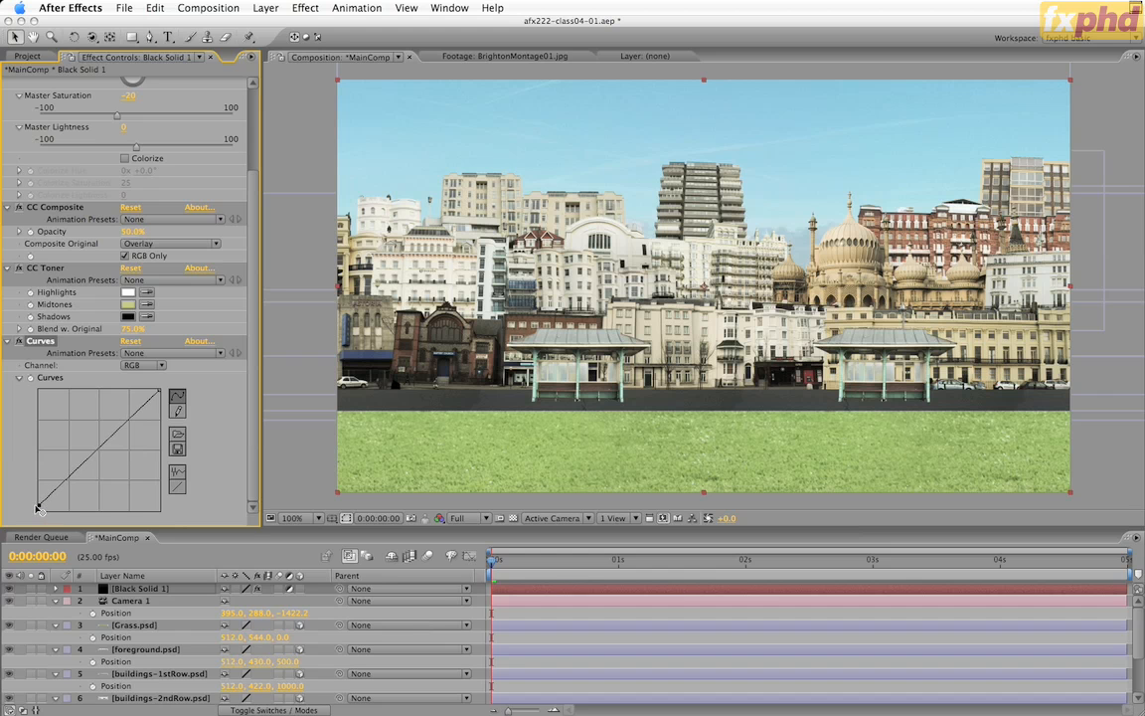
{"action": "left_click_drag", "start_coordinate": [38, 507], "coordinate": [39, 504]}
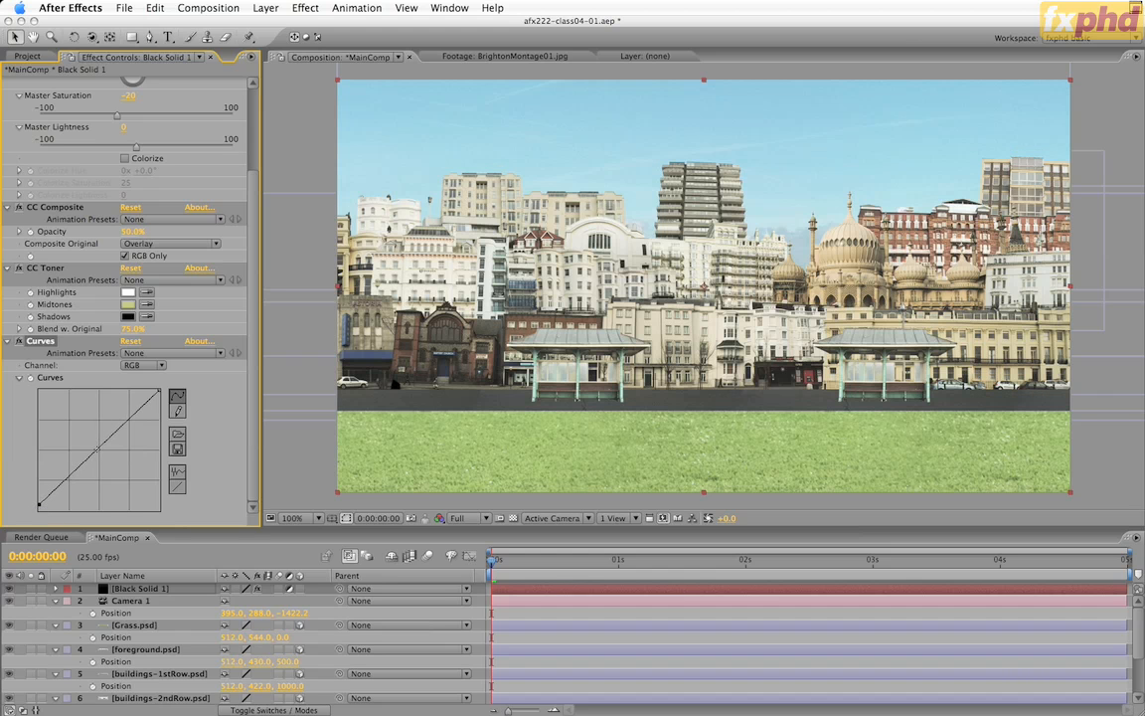
{"action": "left_click", "coordinate": [96, 448]}
{"action": "left_click", "coordinate": [128, 422]}
Toggle the adjustment layer's visibility to compare the scene with and without the grade.
{"action": "left_click", "coordinate": [10, 589]}
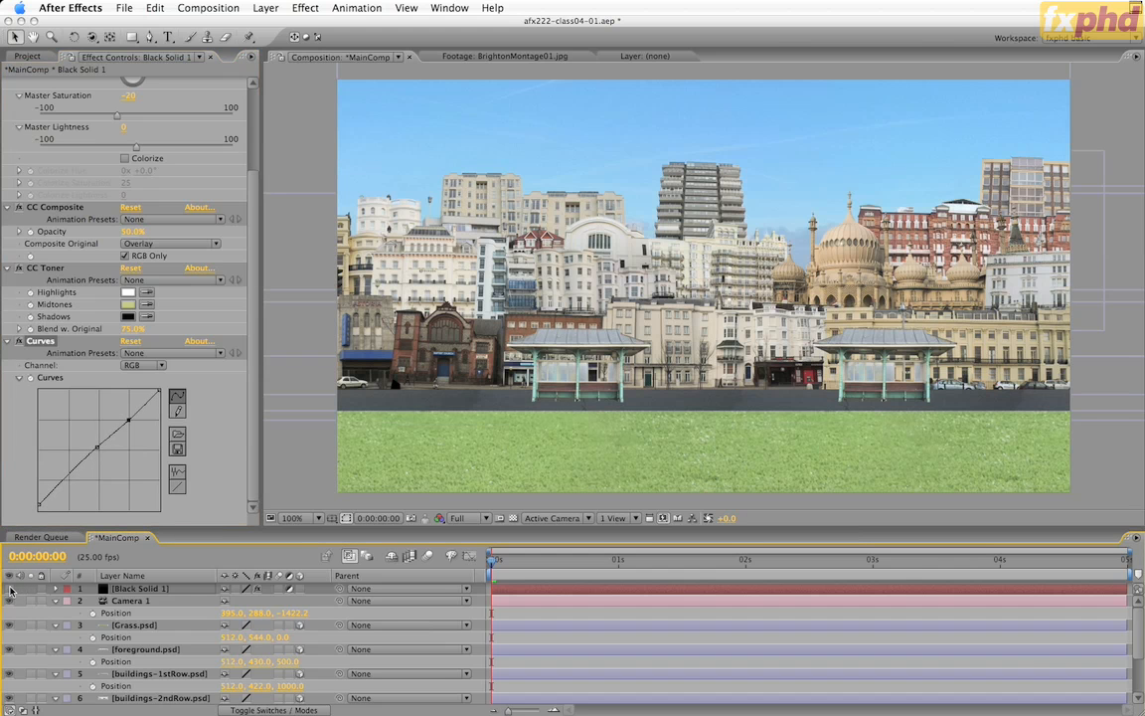
{"action": "left_click", "coordinate": [10, 589]}
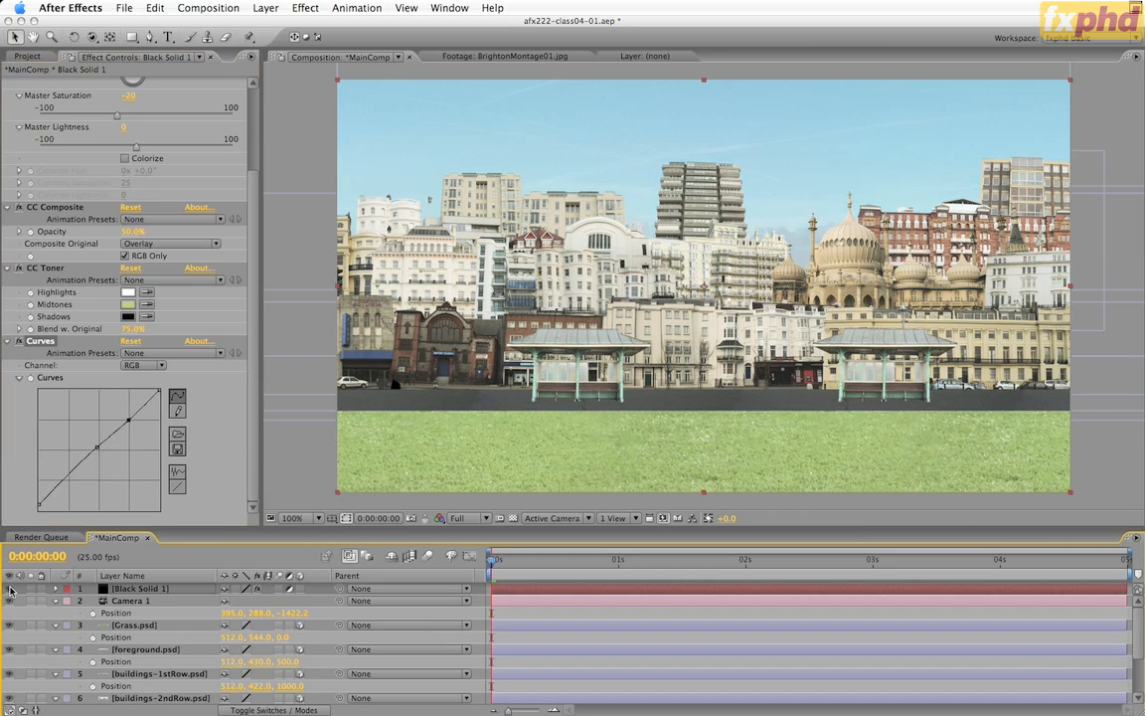
{"action": "left_click", "coordinate": [10, 588]}
{"action": "left_click", "coordinate": [10, 589]}
Close the *MainComp timeline and expand the *comps folder in the project.
{"action": "left_click", "coordinate": [147, 538]}
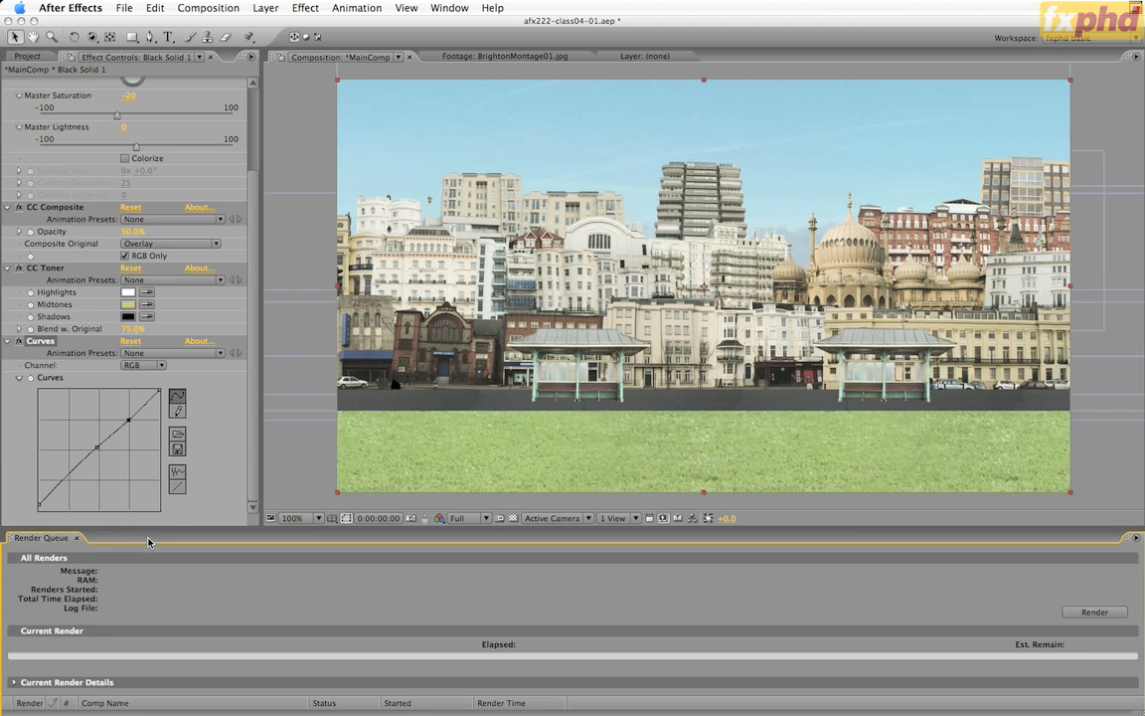
{"action": "left_click", "coordinate": [28, 55]}
{"action": "left_click", "coordinate": [14, 164]}
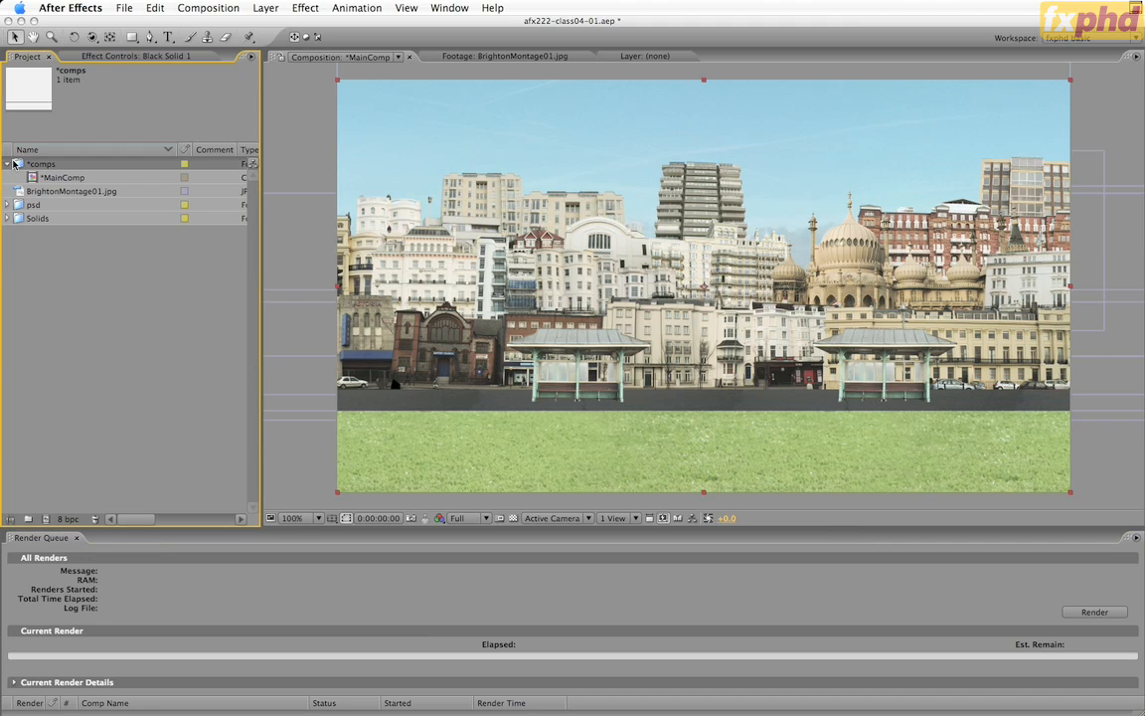
Import TimInPieces05.psd from the montage layers folder as Composition - Cropped Layers, and move its layers folder into the psd folder.
{"action": "key", "text": "super+i"}
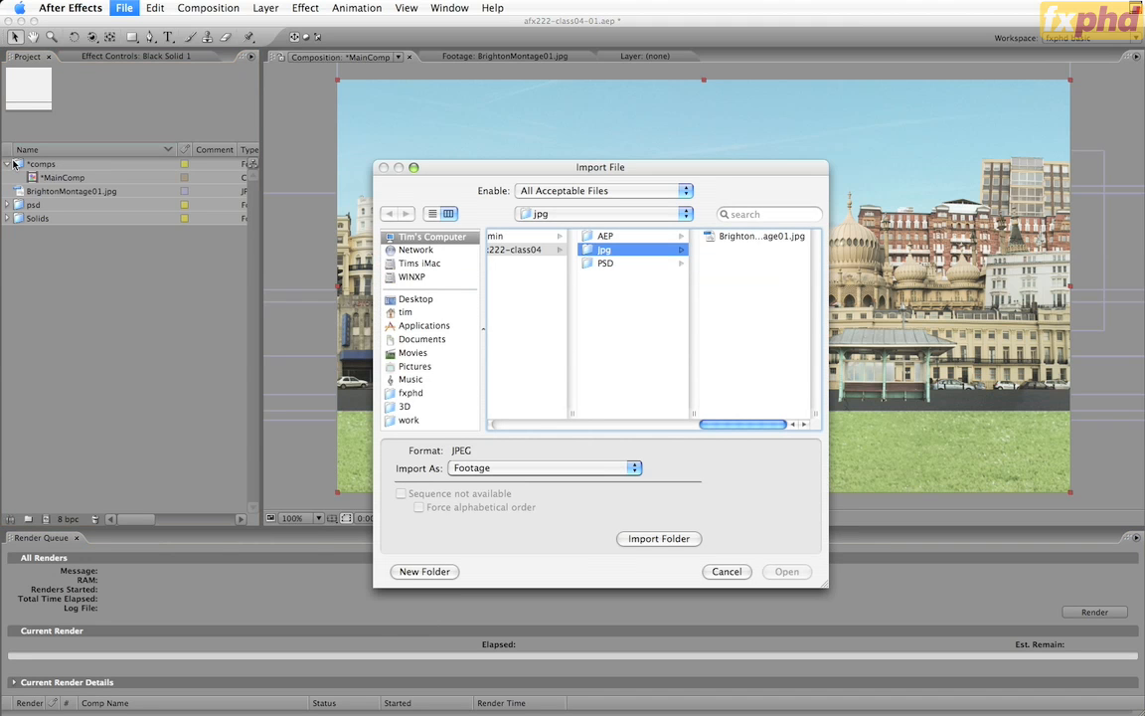
{"action": "left_click", "coordinate": [587, 263]}
{"action": "left_click", "coordinate": [756, 251]}
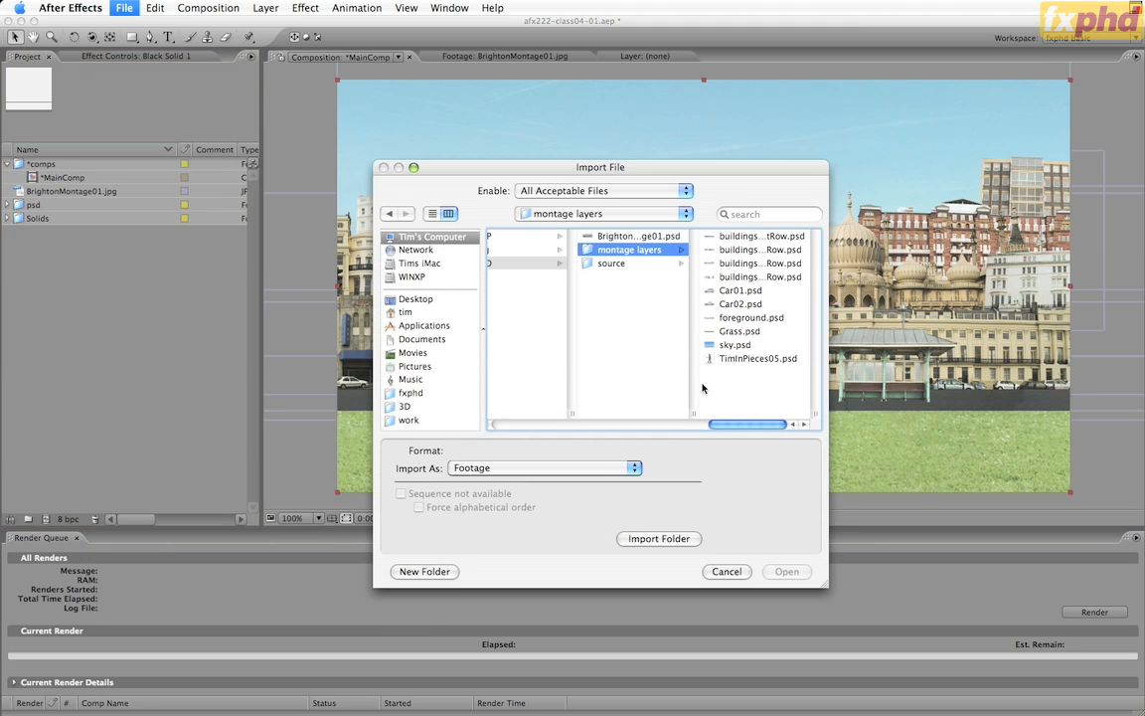
{"action": "left_click", "coordinate": [736, 359]}
{"action": "left_click", "coordinate": [613, 467]}
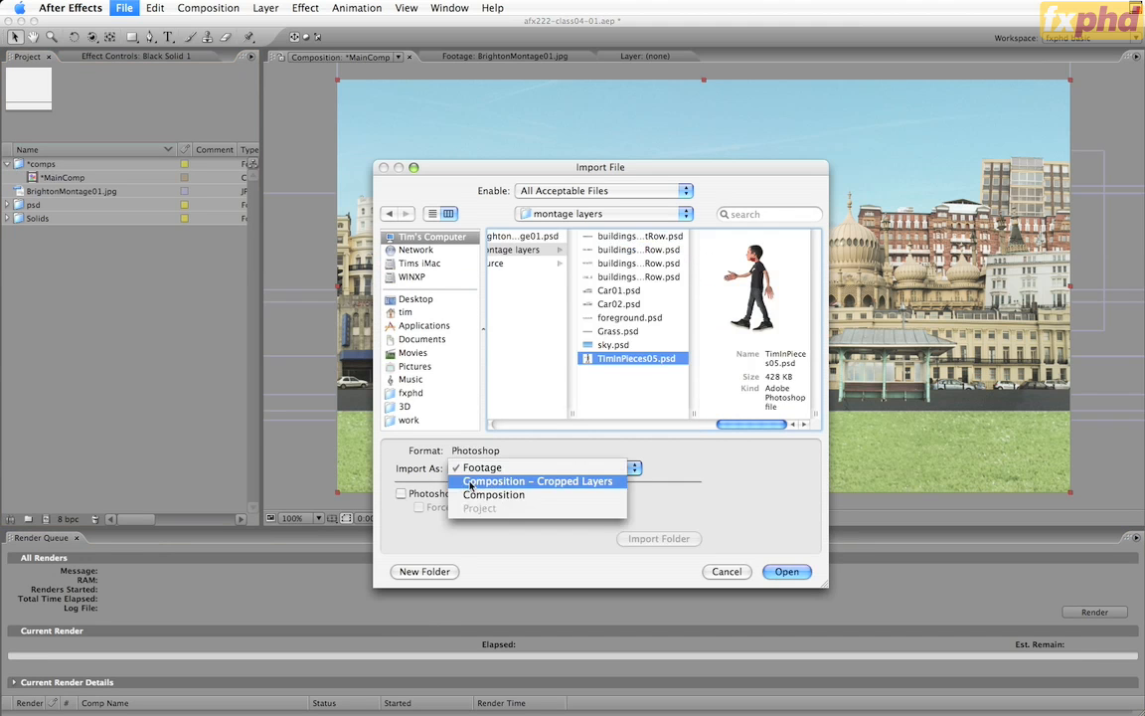
{"action": "left_click", "coordinate": [472, 482]}
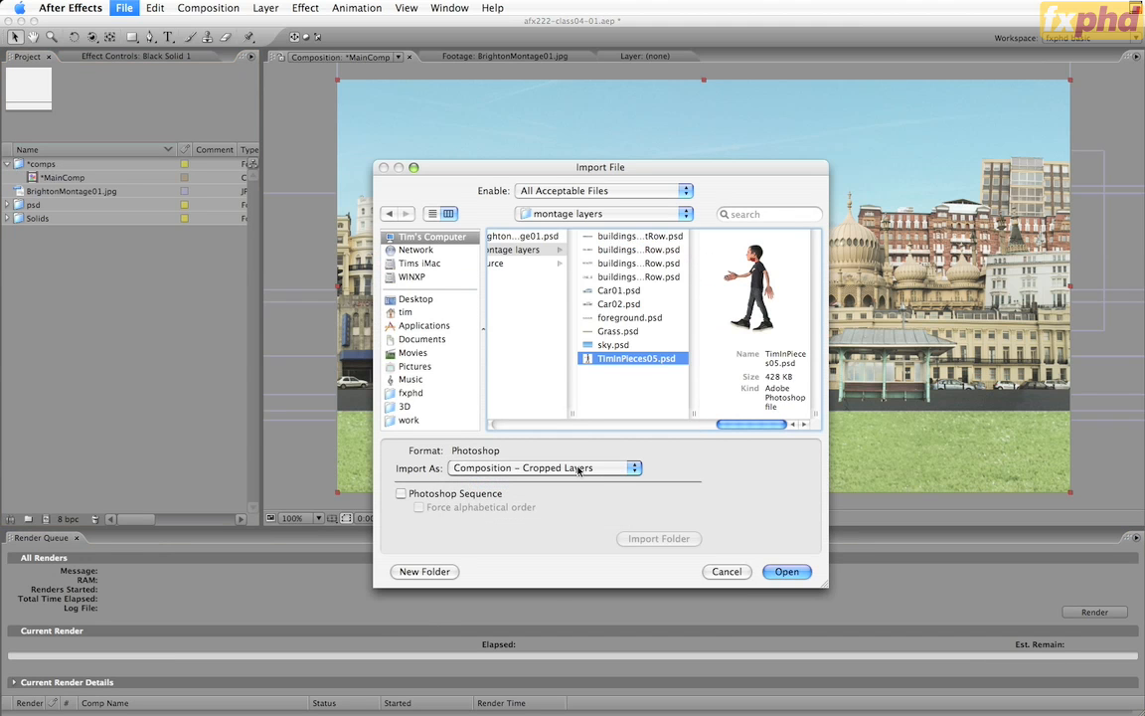
{"action": "left_click", "coordinate": [782, 574]}
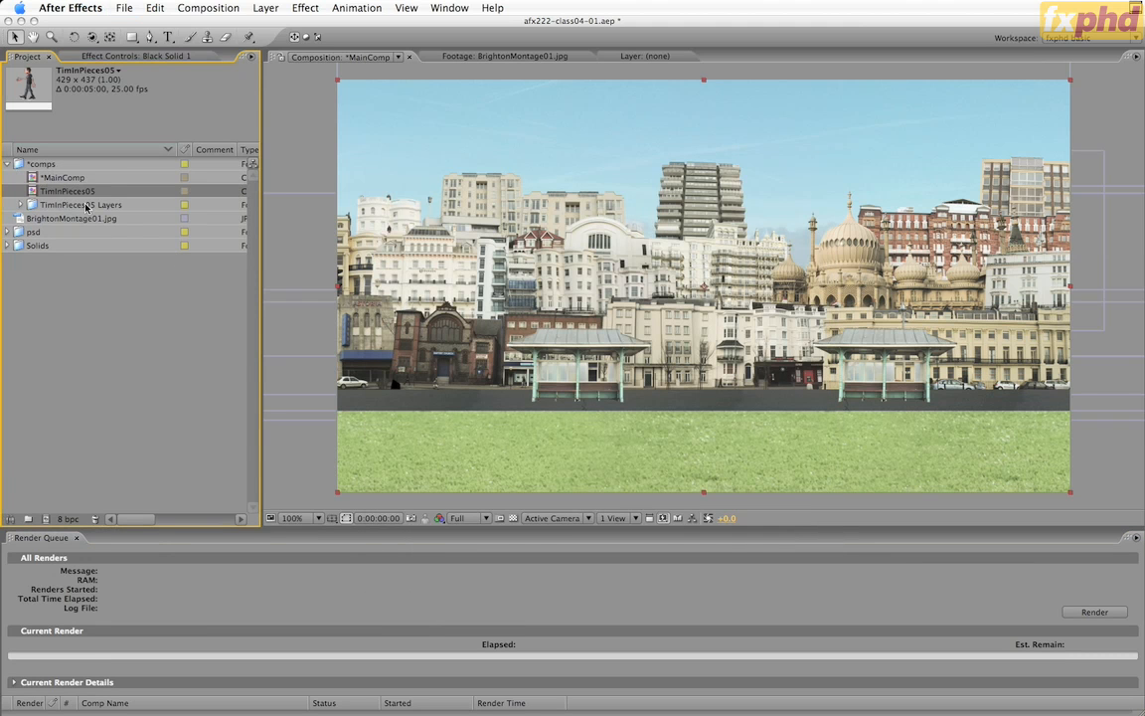
{"action": "left_click_drag", "start_coordinate": [83, 205], "coordinate": [32, 235]}
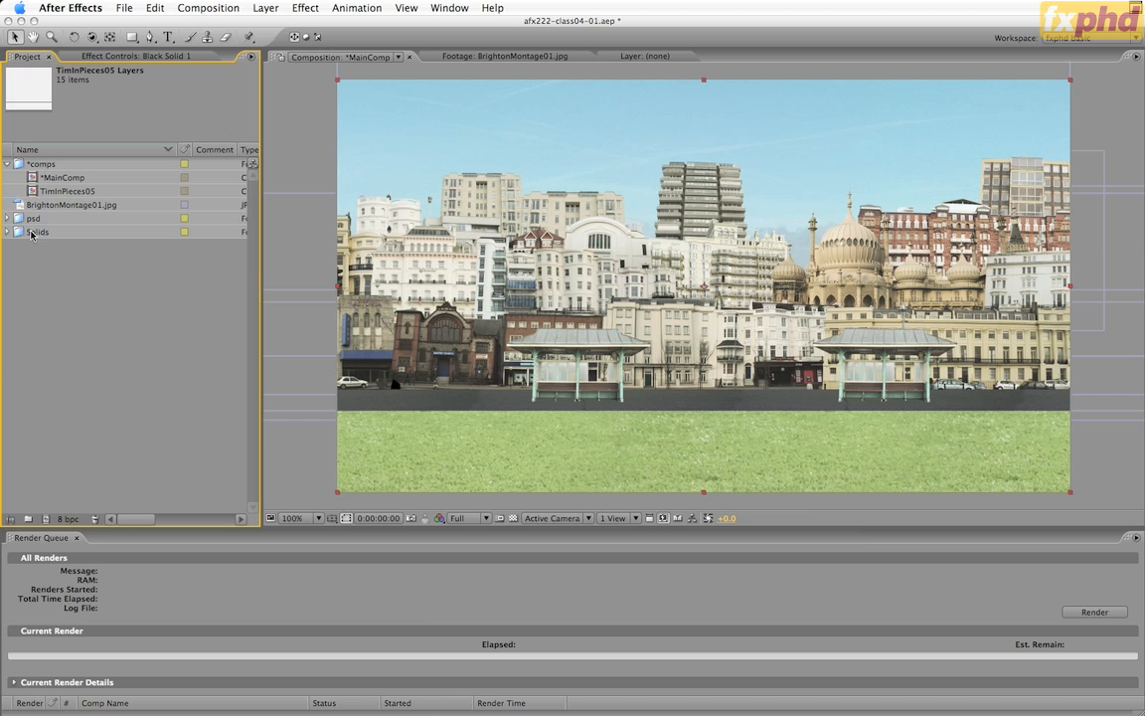
Rename the imported composition TimInPieces and save the project incrementally as afx222-class04-02.aep.
{"action": "left_click", "coordinate": [62, 192]}
{"action": "key", "text": "Return"}
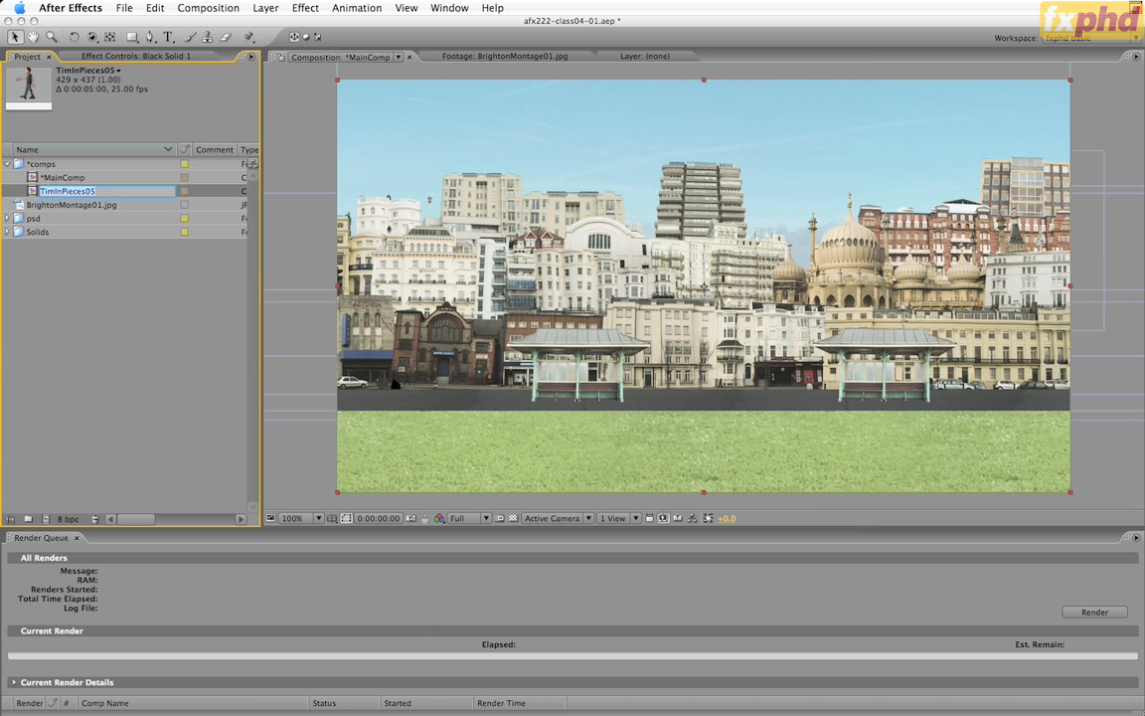
{"action": "key", "text": "Right"}
{"action": "key", "text": "BackSpace"}
{"action": "left_click", "coordinate": [92, 266]}
{"action": "key", "text": "super+alt+shift+s"}
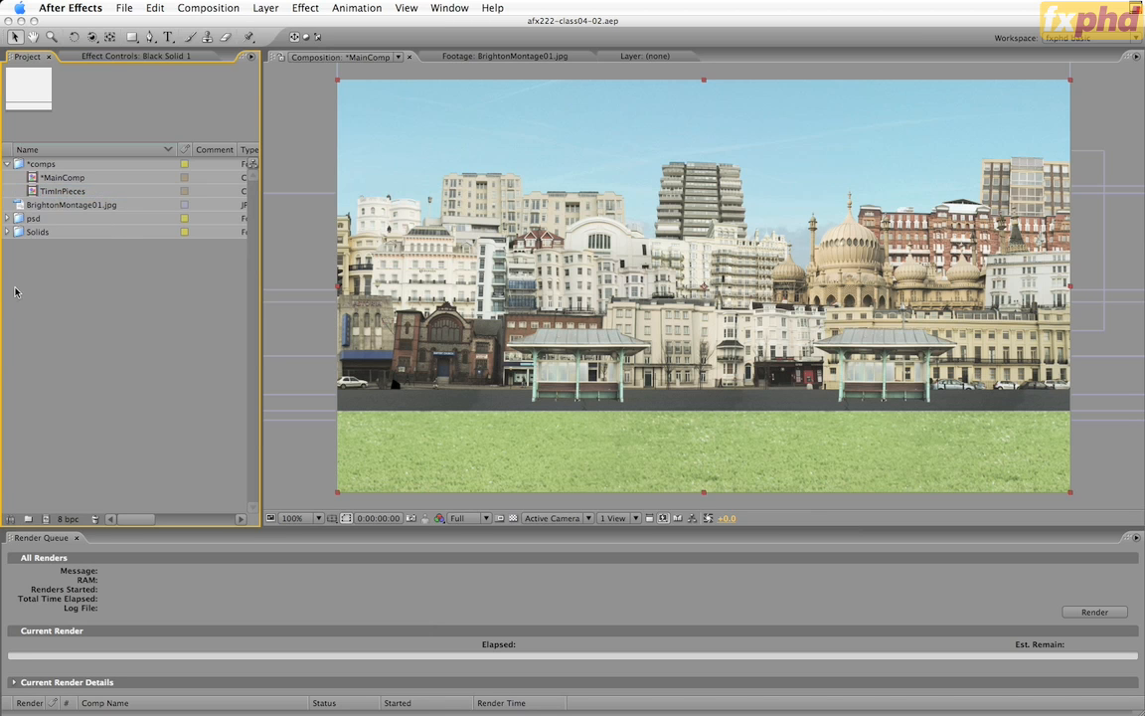
In the TimInPieces composition, clear all guides and hide the inside mouth layer.
{"action": "double_click", "coordinate": [44, 192]}
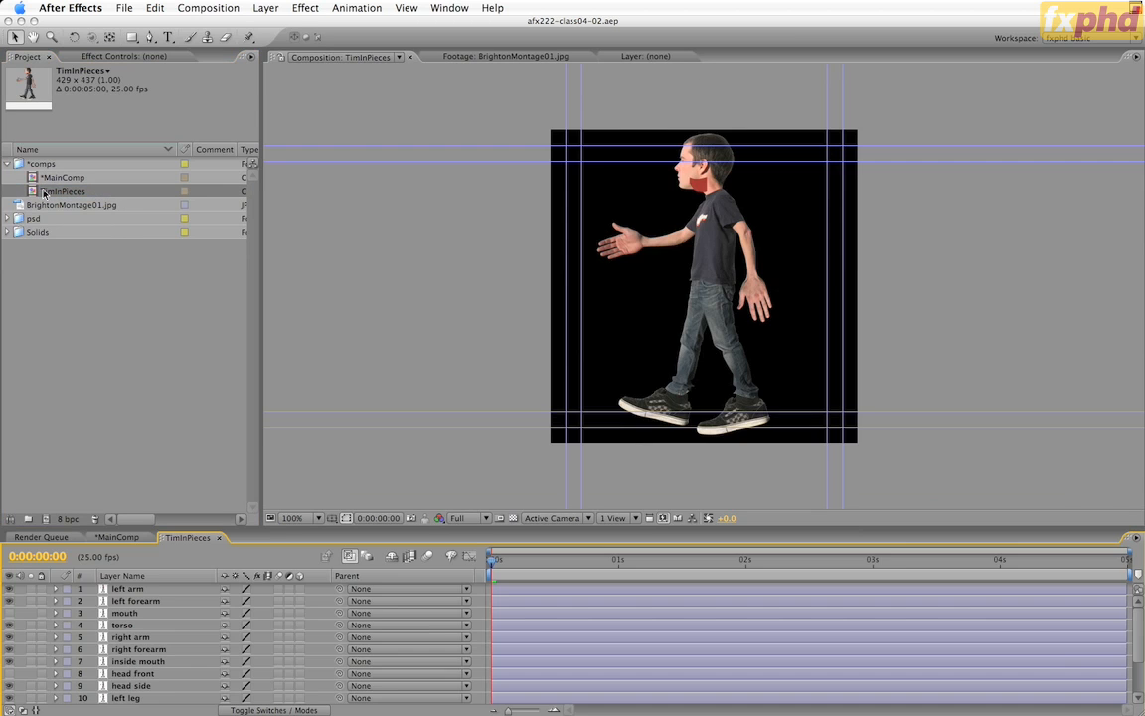
{"action": "left_click", "coordinate": [407, 8]}
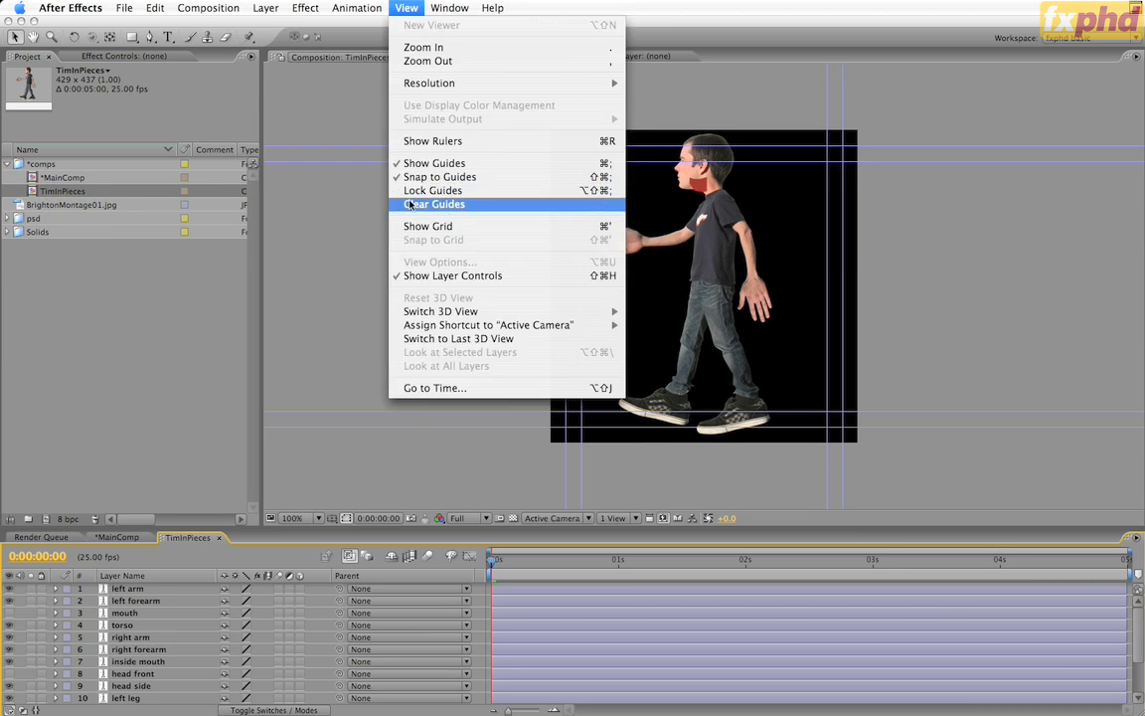
{"action": "left_click", "coordinate": [410, 204]}
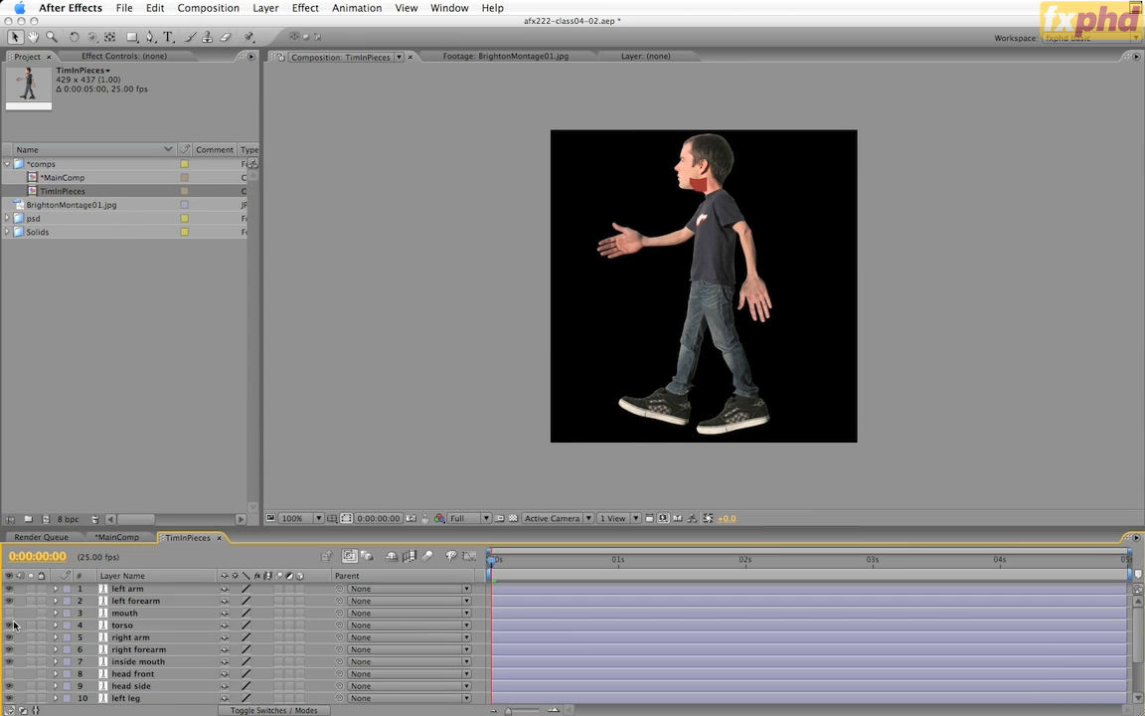
{"action": "left_click", "coordinate": [9, 662]}
Select the left arm layer and test its rotation around the default centre anchor point.
{"action": "key", "text": "period"}
{"action": "key", "text": "space"}
{"action": "left_click_drag", "start_coordinate": [681, 135], "coordinate": [673, 258]}
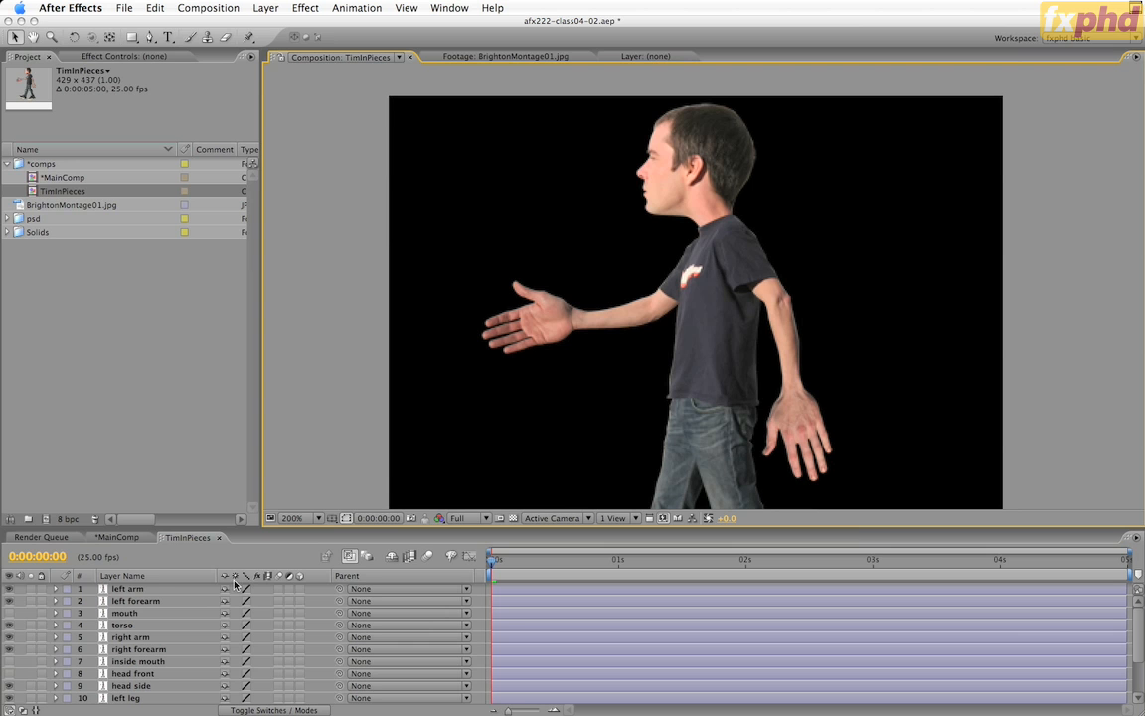
{"action": "left_click", "coordinate": [142, 594]}
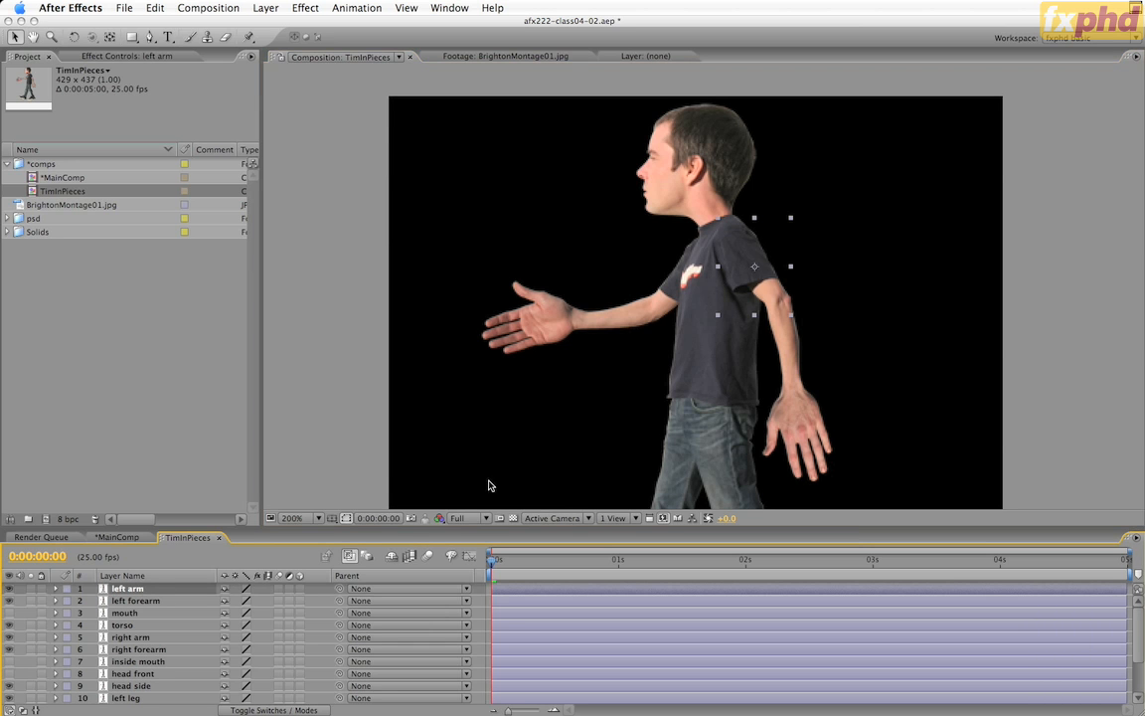
{"action": "key", "text": "w"}
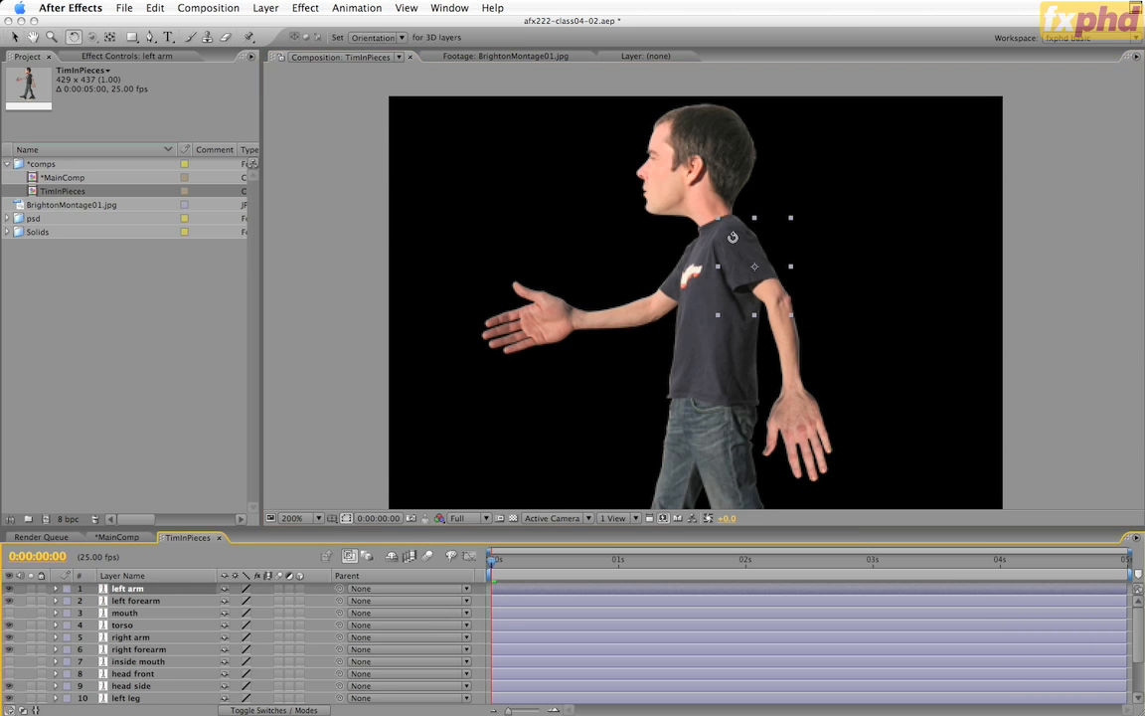
{"action": "mouse_move", "coordinate": [724, 237]}
{"action": "left_mouse_down"}
{"action": "mouse_move", "coordinate": [721, 320]}
{"action": "mouse_move", "coordinate": [686, 283]}
{"action": "mouse_move", "coordinate": [712, 247]}
{"action": "left_mouse_up"}
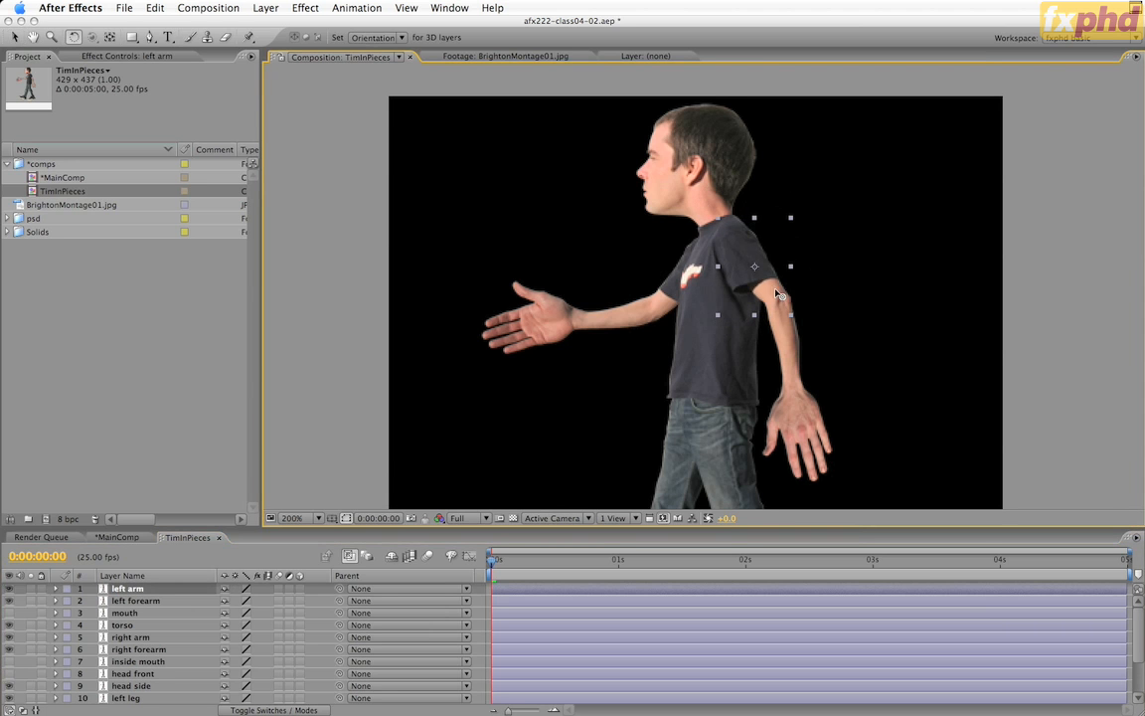
Move the left arm's anchor point to the shoulder joint, test its rotation, and enlarge the timeline to show every layer.
{"action": "key", "text": "y"}
{"action": "left_click_drag", "start_coordinate": [755, 268], "coordinate": [733, 239]}
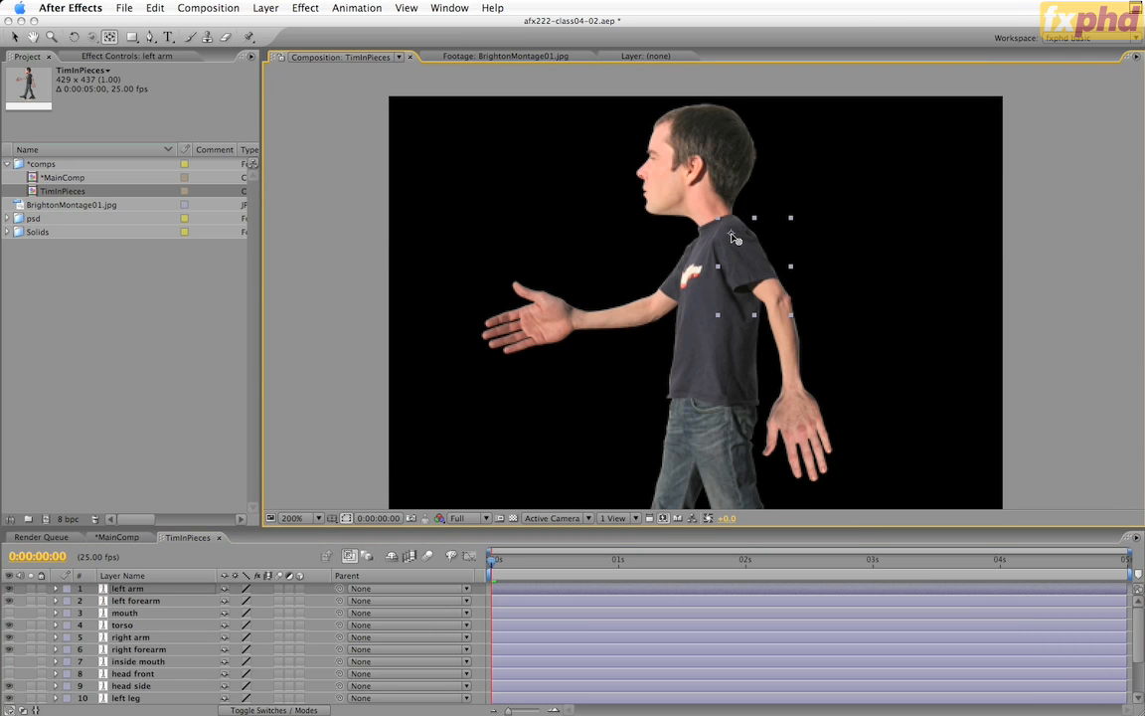
{"action": "key", "text": "w"}
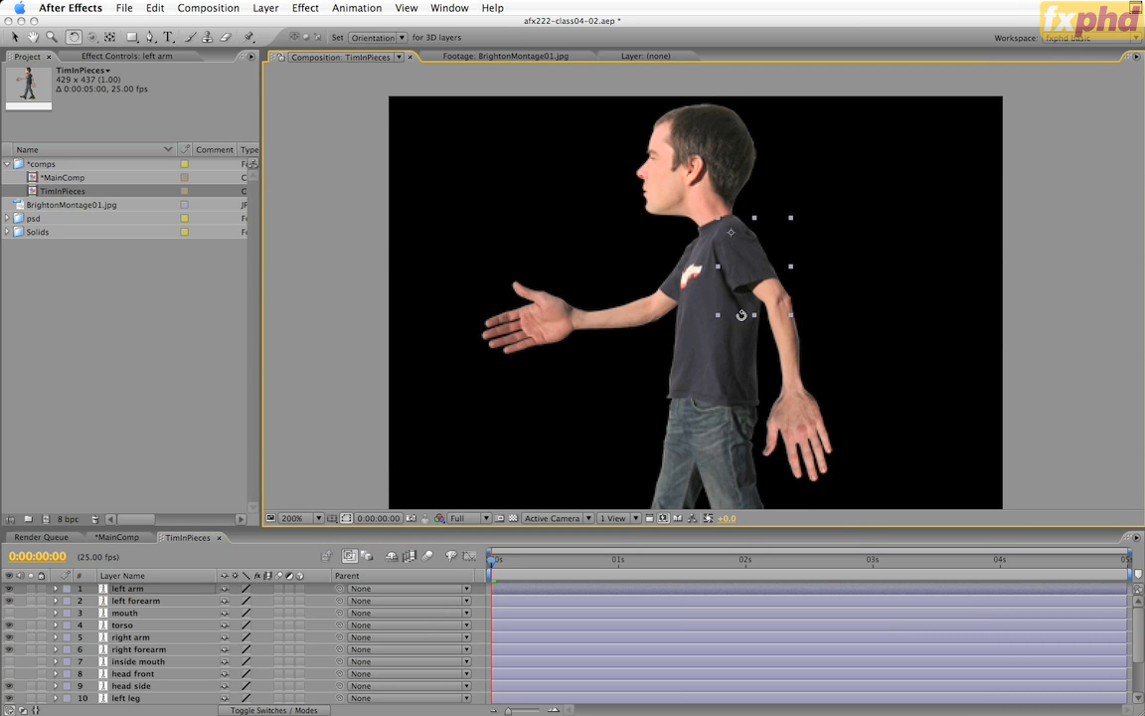
{"action": "left_click_drag", "start_coordinate": [682, 276], "coordinate": [688, 361]}
{"action": "left_click_drag", "start_coordinate": [360, 527], "coordinate": [362, 426]}
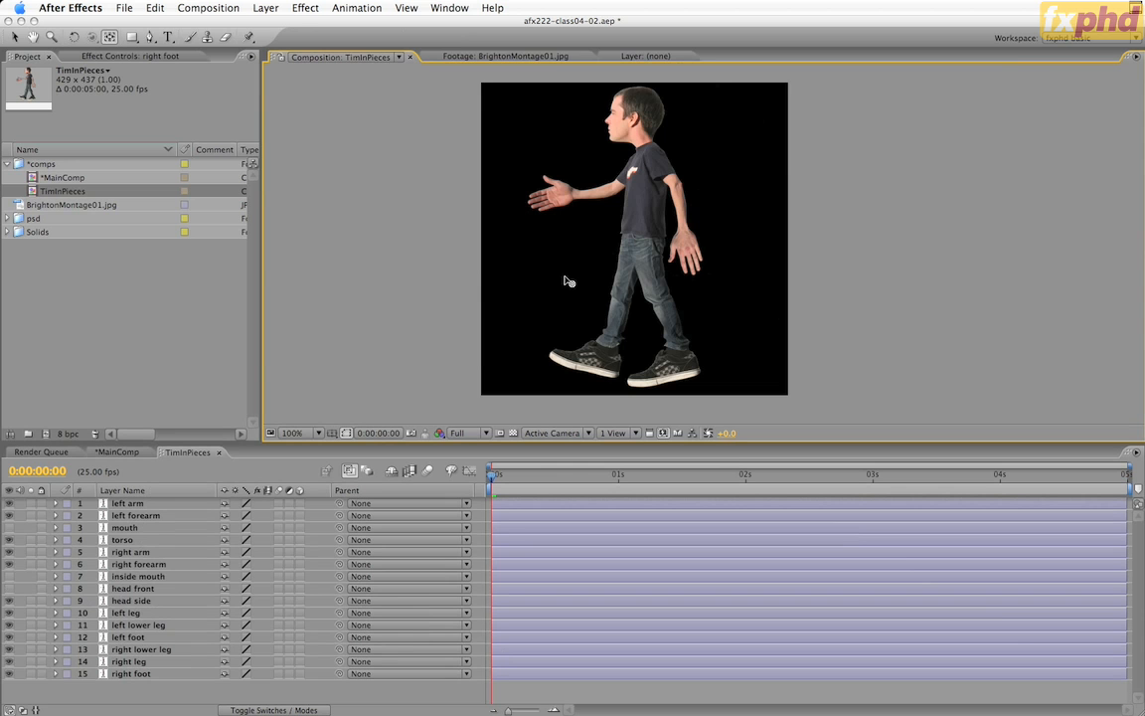
Test the rotation of the right arm at the shoulder and the right forearm at the elbow, undoing each trial.
{"action": "left_click", "coordinate": [137, 552]}
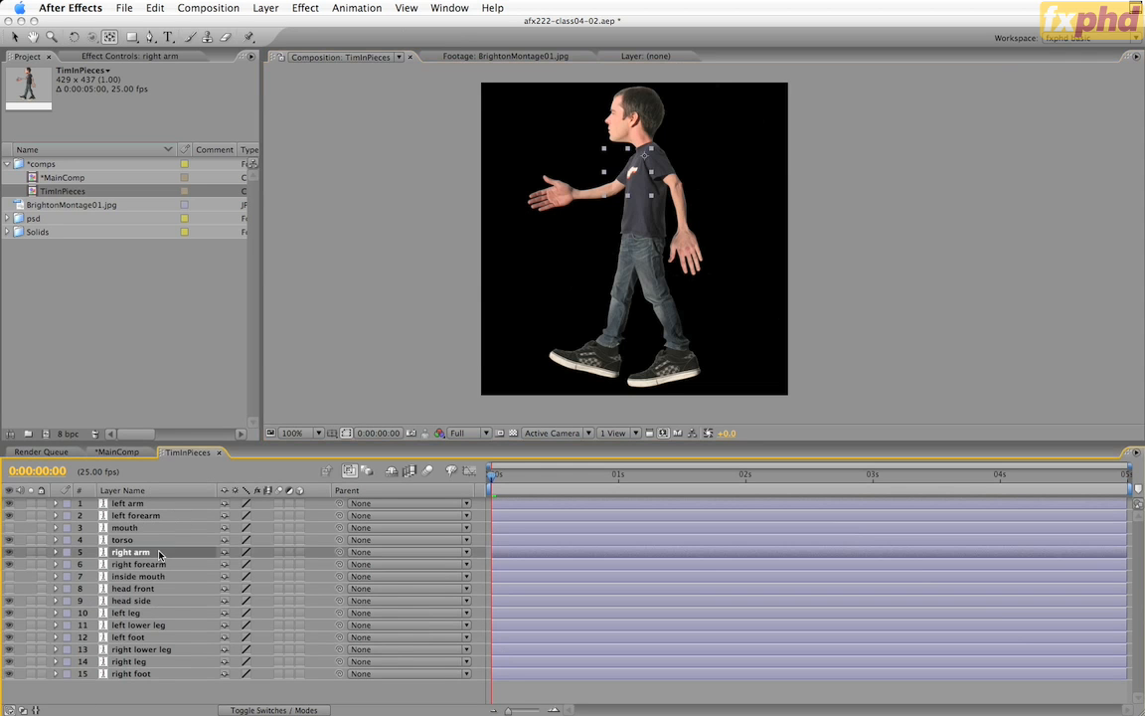
{"action": "key", "text": "w"}
{"action": "left_click_drag", "start_coordinate": [591, 109], "coordinate": [484, 164]}
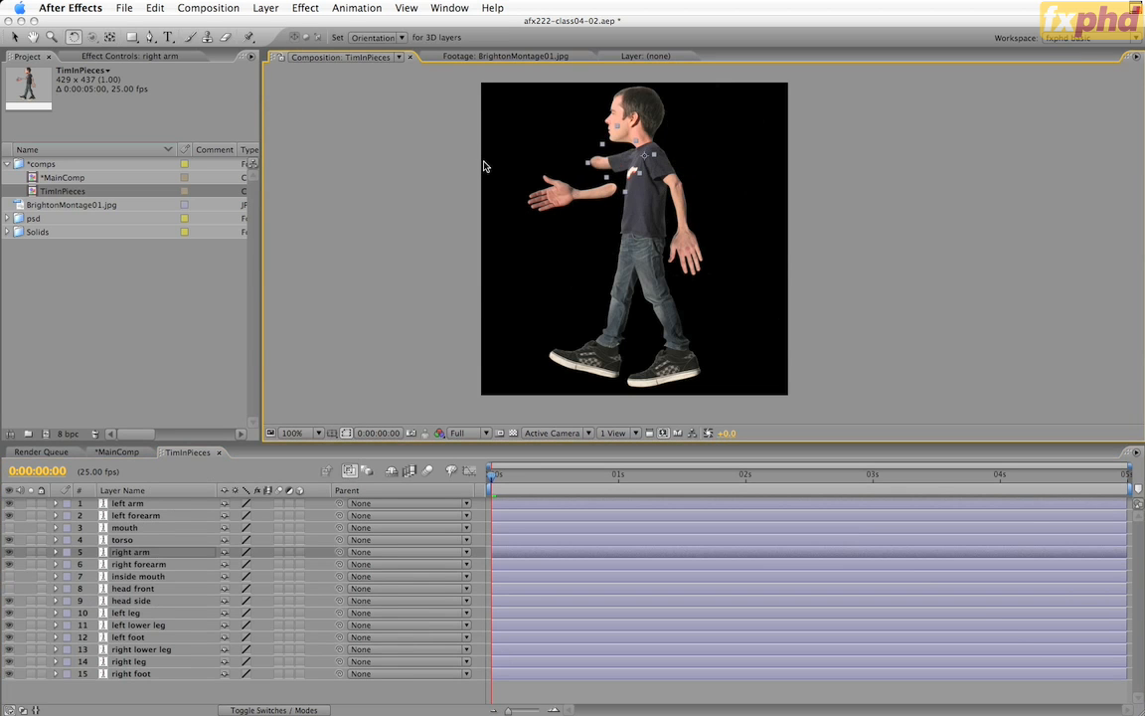
{"action": "left_click", "coordinate": [170, 565]}
{"action": "left_click_drag", "start_coordinate": [529, 171], "coordinate": [478, 82]}
{"action": "key", "text": "super+z"}
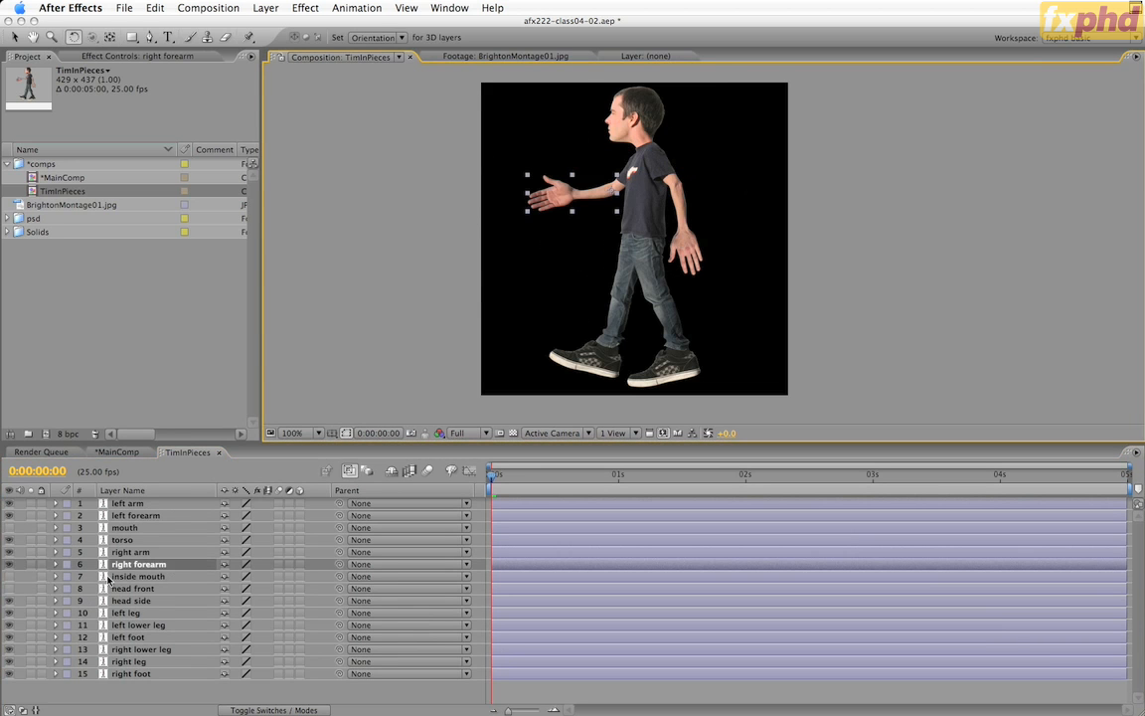
Test the left leg's rotation around its hip anchor point and undo the trial.
{"action": "left_click", "coordinate": [127, 613]}
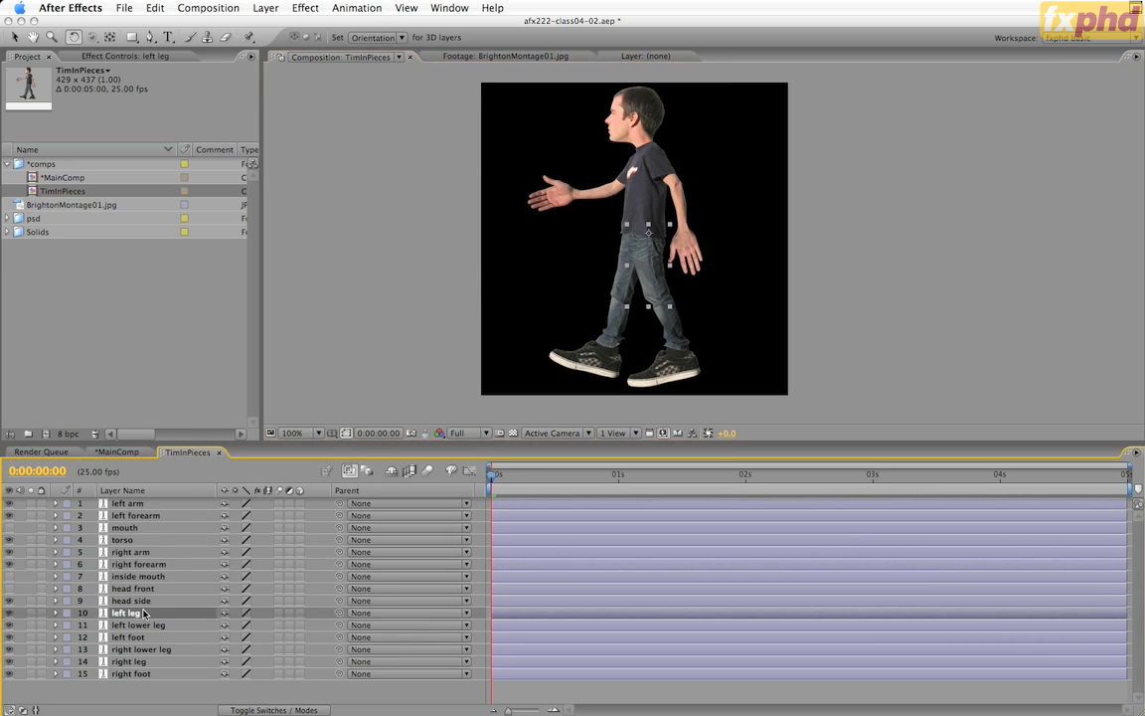
{"action": "left_click_drag", "start_coordinate": [650, 288], "coordinate": [667, 308]}
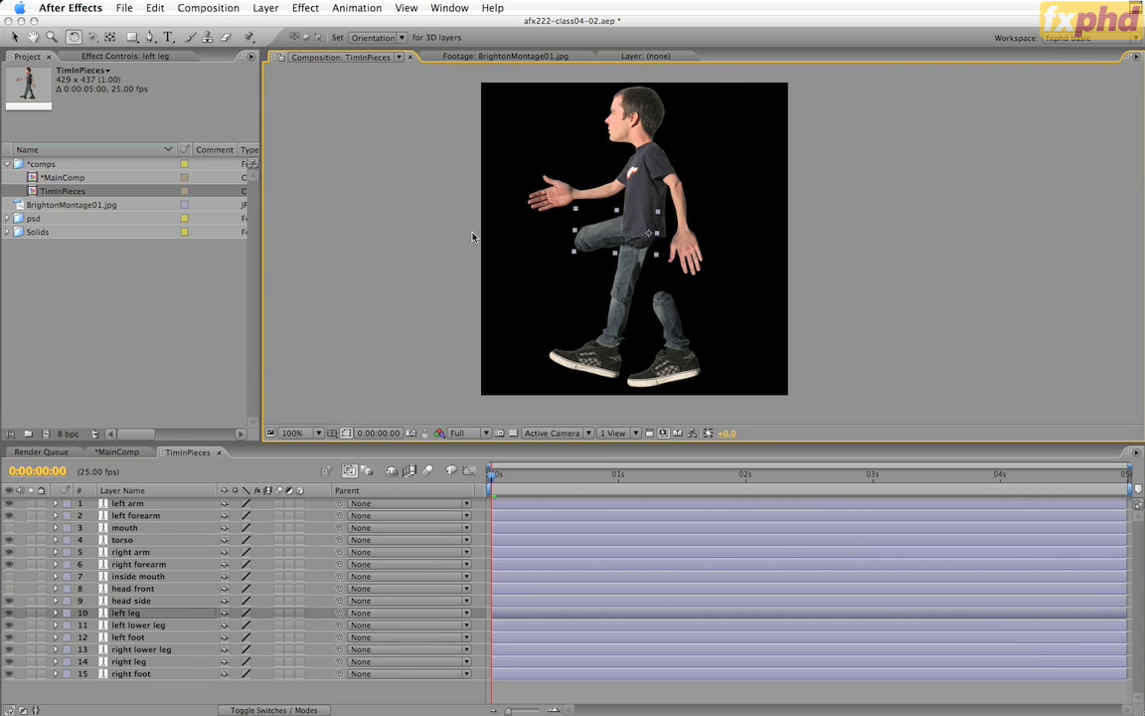
{"action": "key", "text": "super+z"}
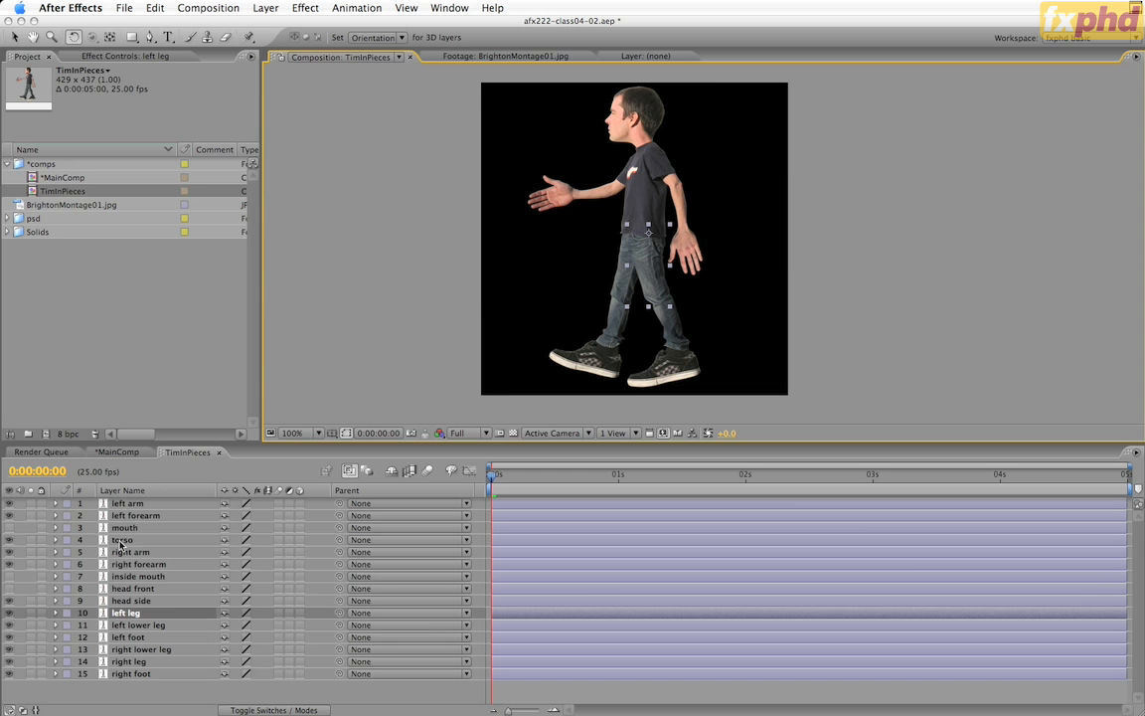
Test the unparented torso's rotation around its waist anchor point twice, undoing each trial.
{"action": "left_click", "coordinate": [121, 540]}
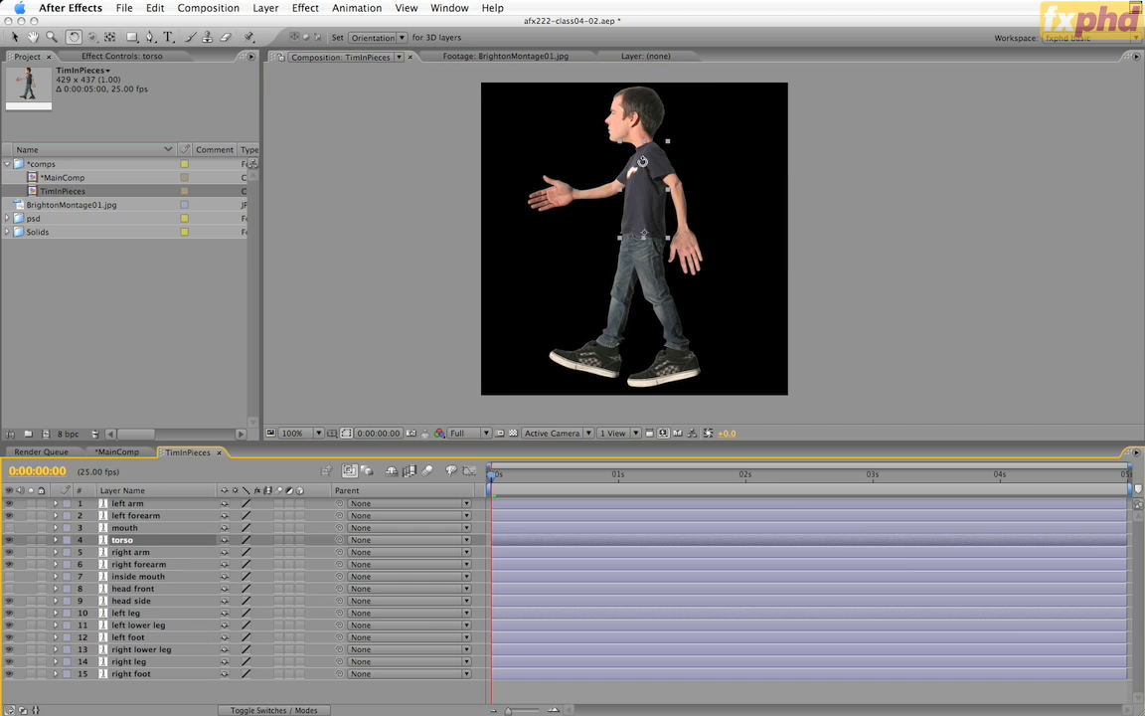
{"action": "left_click_drag", "start_coordinate": [577, 145], "coordinate": [609, 165]}
{"action": "key", "text": "super+z"}
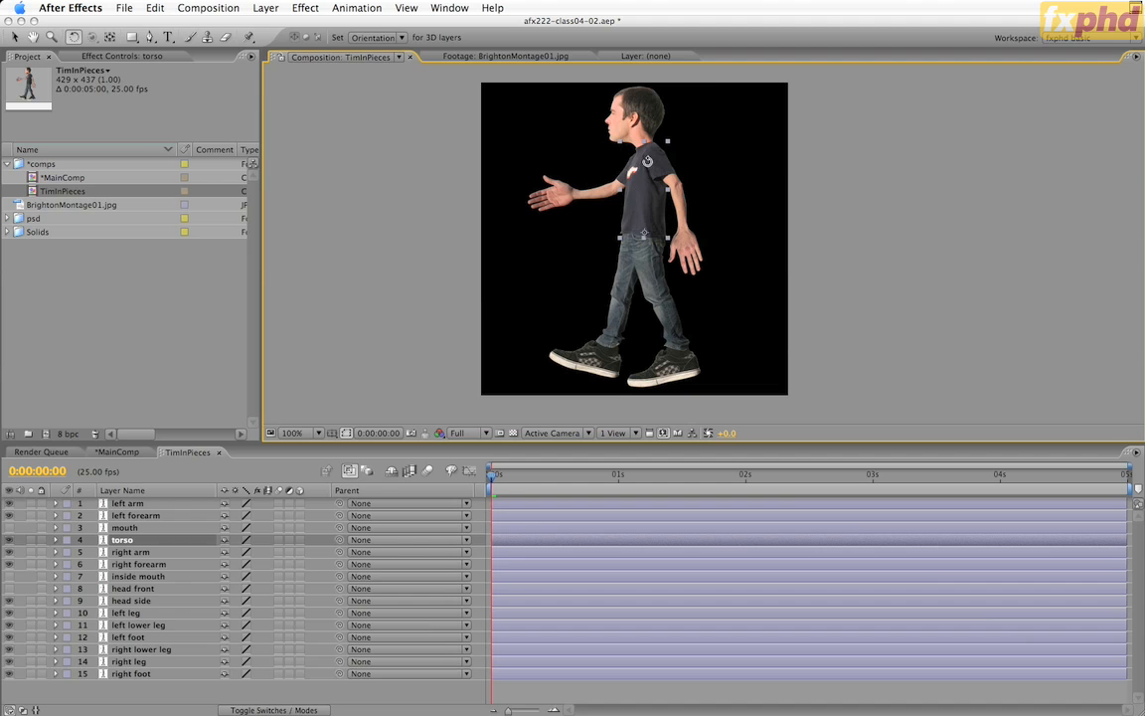
{"action": "left_click_drag", "start_coordinate": [648, 161], "coordinate": [597, 151]}
{"action": "key", "text": "super+z"}
Parent the left and right forearms to their matching arm layers, and parent both arms to the torso.
{"action": "key", "text": "v"}
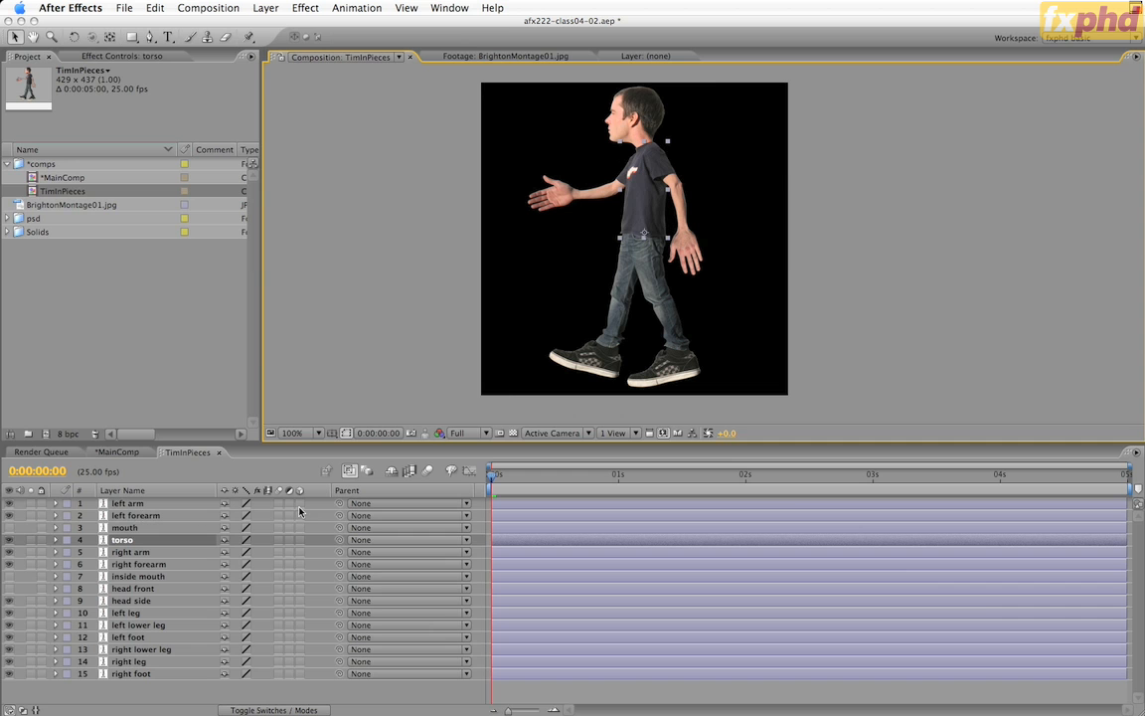
{"action": "left_click_drag", "start_coordinate": [340, 516], "coordinate": [168, 507]}
{"action": "left_click_drag", "start_coordinate": [340, 506], "coordinate": [139, 542]}
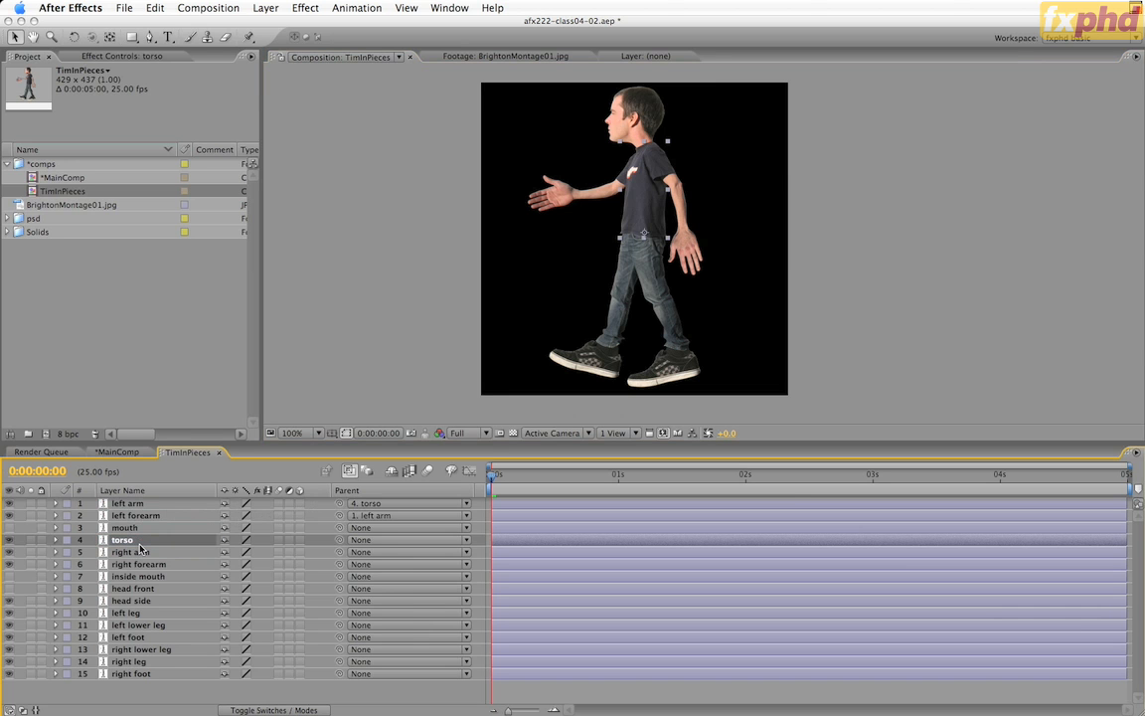
{"action": "left_click_drag", "start_coordinate": [339, 566], "coordinate": [193, 552]}
{"action": "left_click_drag", "start_coordinate": [340, 557], "coordinate": [144, 542]}
Rotate the torso to test the newly parented arms and forearms, and undo the rotation.
{"action": "key", "text": "w"}
{"action": "left_click", "coordinate": [646, 157]}
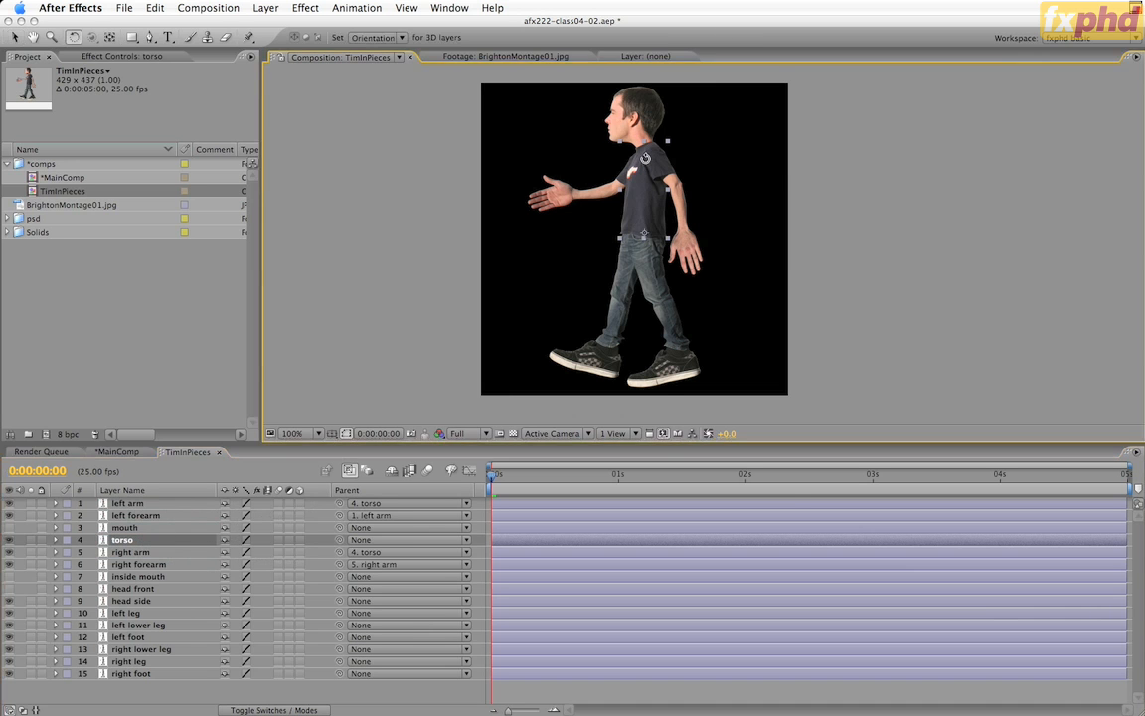
{"action": "mouse_move", "coordinate": [646, 158]}
{"action": "left_mouse_down"}
{"action": "mouse_move", "coordinate": [613, 171]}
{"action": "mouse_move", "coordinate": [711, 181]}
{"action": "mouse_move", "coordinate": [614, 171]}
{"action": "mouse_move", "coordinate": [687, 177]}
{"action": "mouse_move", "coordinate": [652, 169]}
{"action": "left_mouse_up"}
{"action": "key", "text": "super+z"}
Test and undo the right arm's rotation, and move the right arm and right forearm layers to the bottom of the layer stack.
{"action": "left_click", "coordinate": [139, 553]}
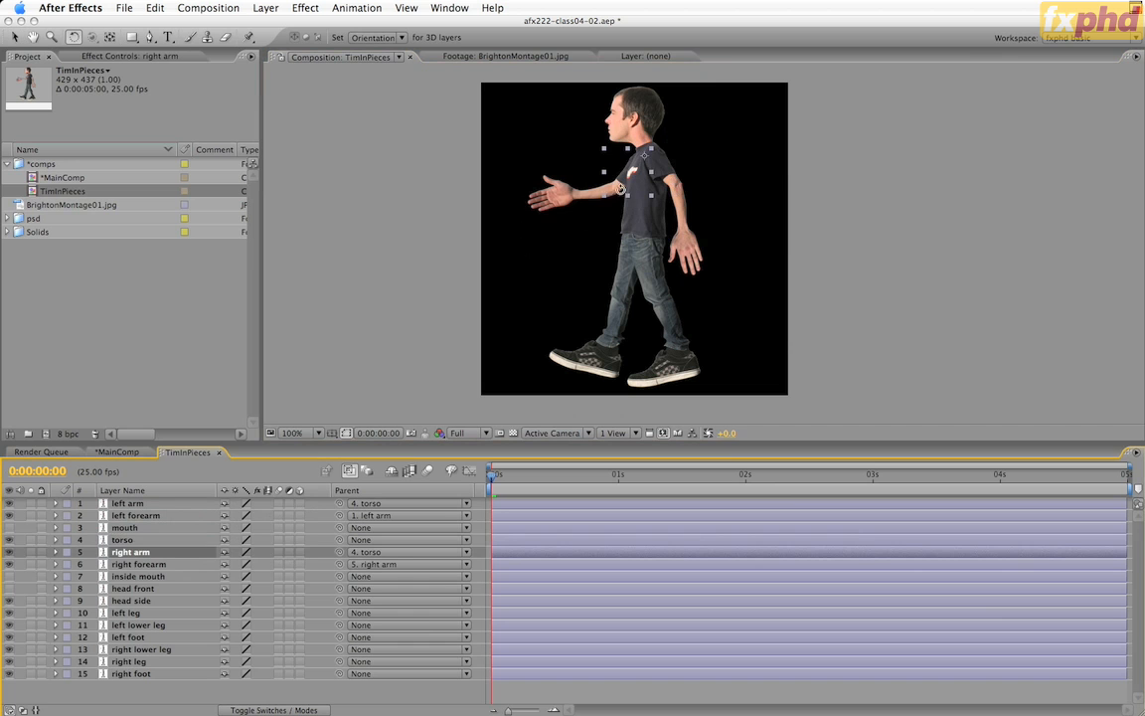
{"action": "left_click_drag", "start_coordinate": [620, 188], "coordinate": [591, 194]}
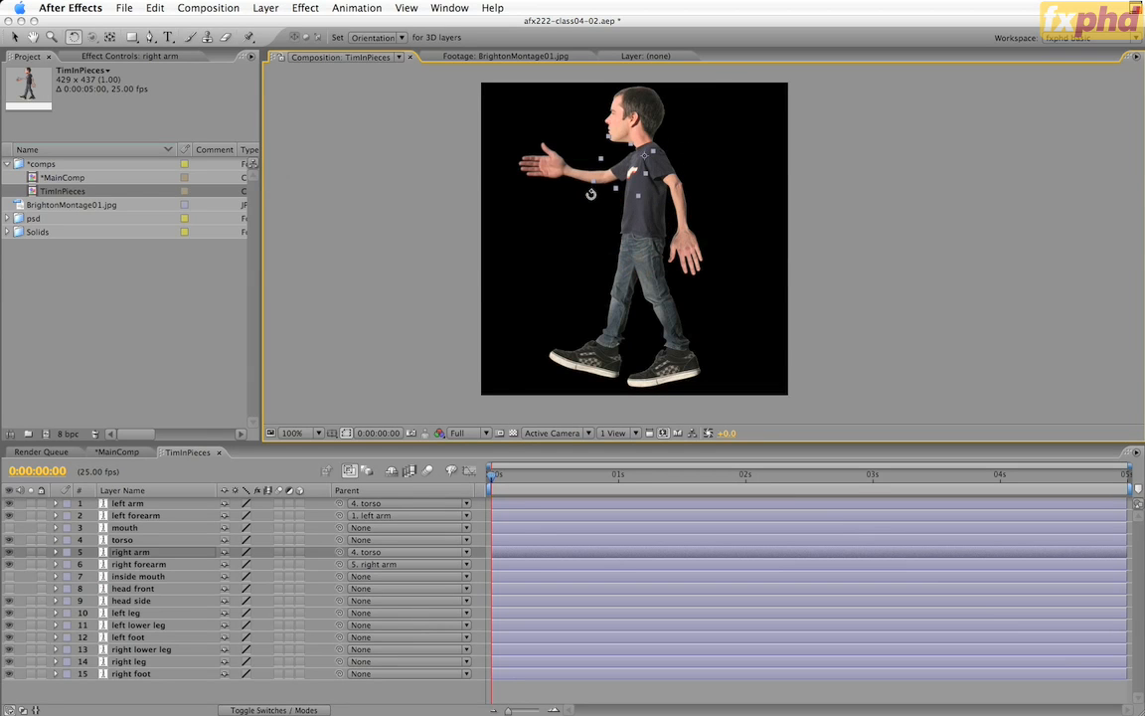
{"action": "key", "text": "super+z"}
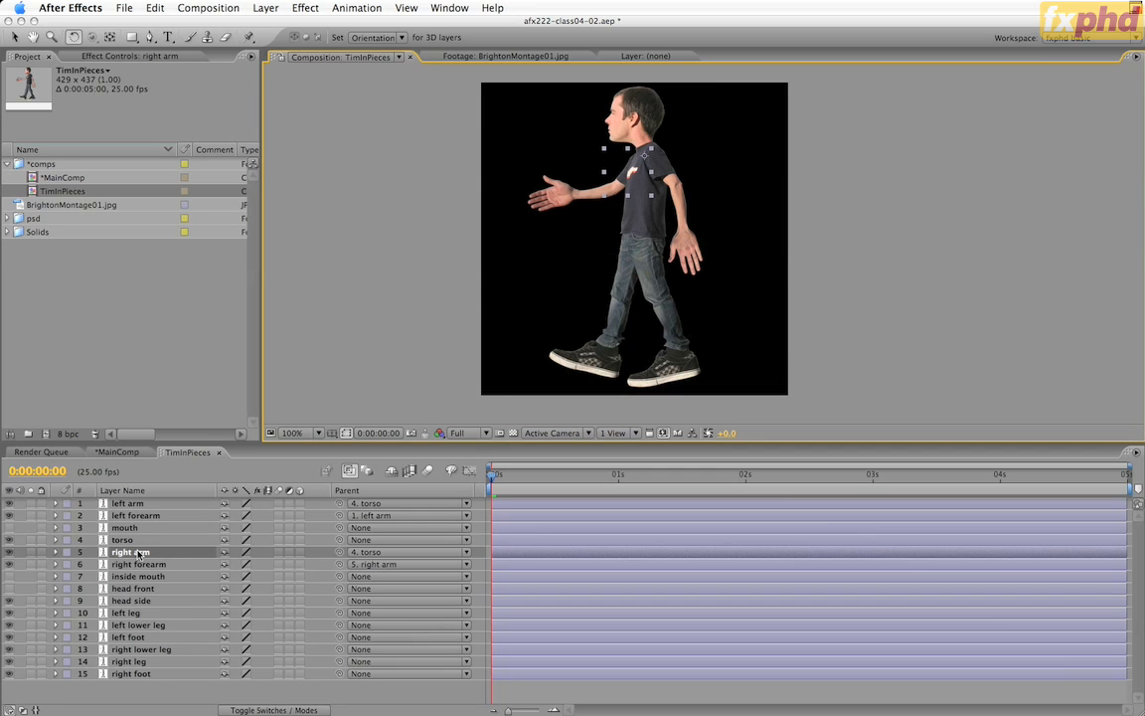
{"action": "left_click", "coordinate": [140, 564], "text": "shift"}
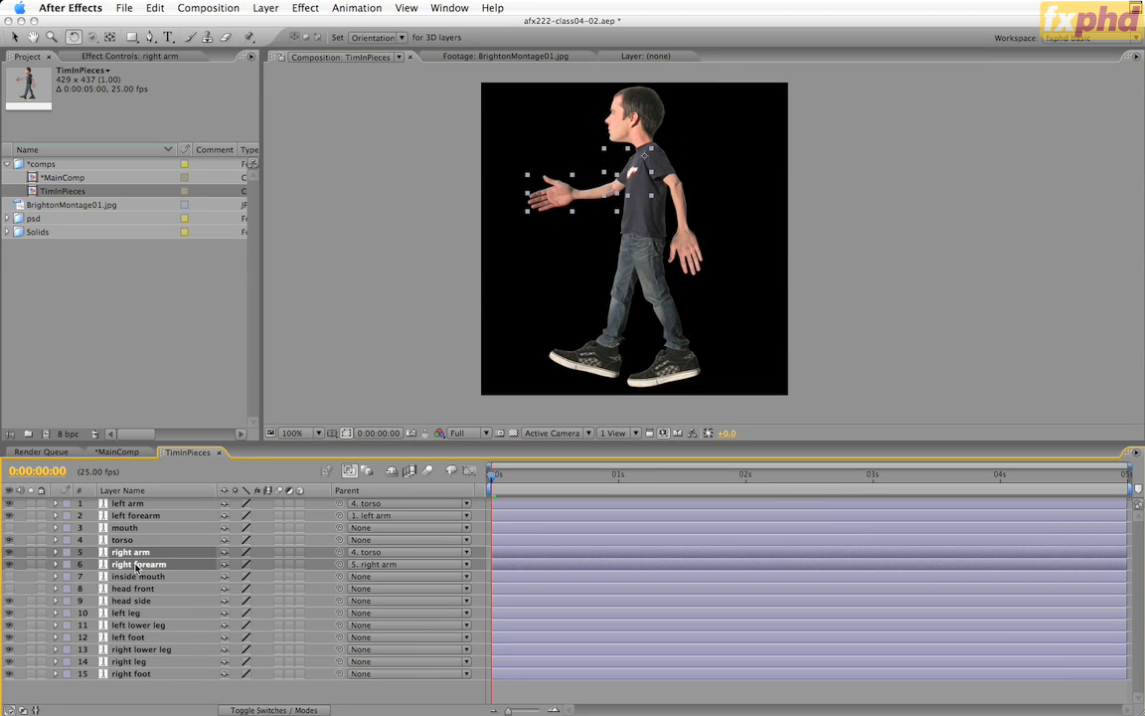
{"action": "left_click_drag", "start_coordinate": [136, 567], "coordinate": [131, 683]}
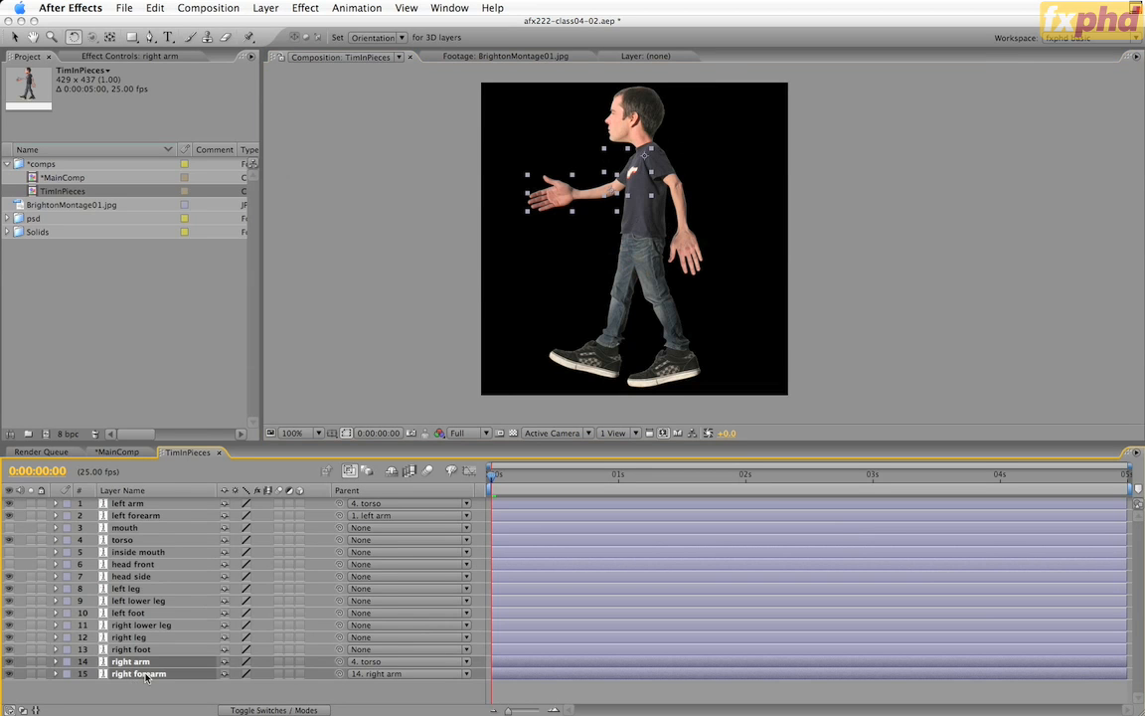
Test the right arm's rotation behind the body, undo it, and save the project incrementally as afx222-class04-03.aep.
{"action": "left_click", "coordinate": [150, 662]}
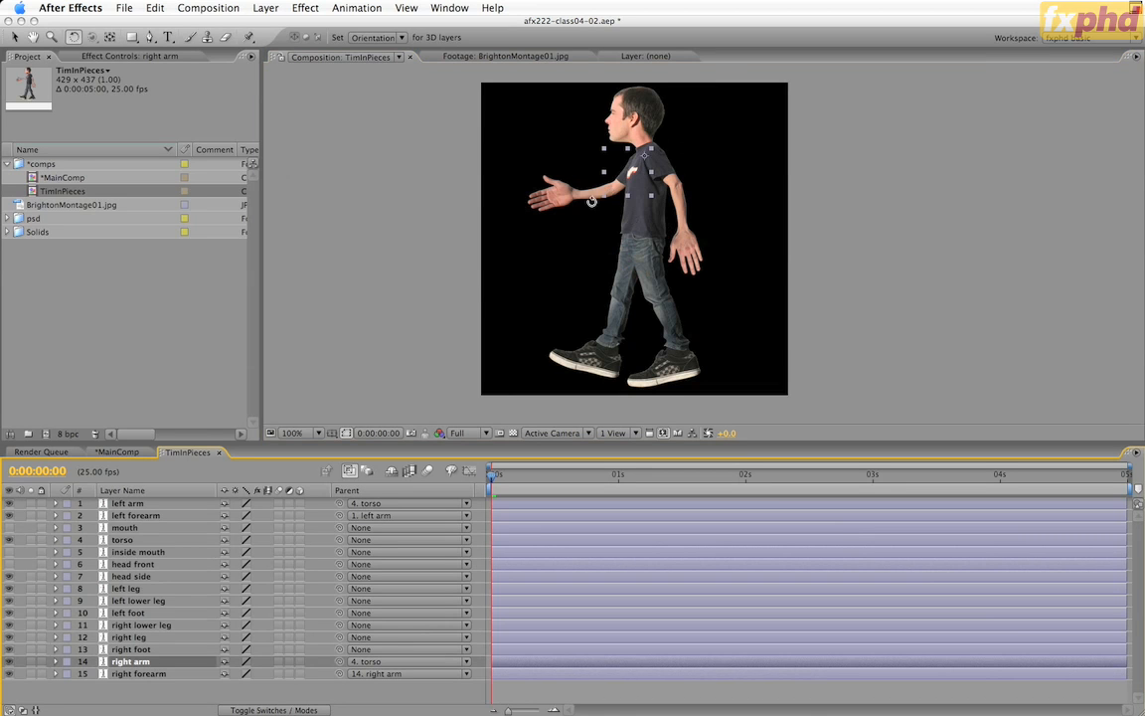
{"action": "left_click", "coordinate": [621, 179]}
{"action": "mouse_move", "coordinate": [620, 179]}
{"action": "left_mouse_down"}
{"action": "mouse_move", "coordinate": [628, 185]}
{"action": "mouse_move", "coordinate": [599, 171]}
{"action": "mouse_move", "coordinate": [603, 191]}
{"action": "left_mouse_up"}
{"action": "key", "text": "v"}
{"action": "key", "text": "alt+shift+super+s"}
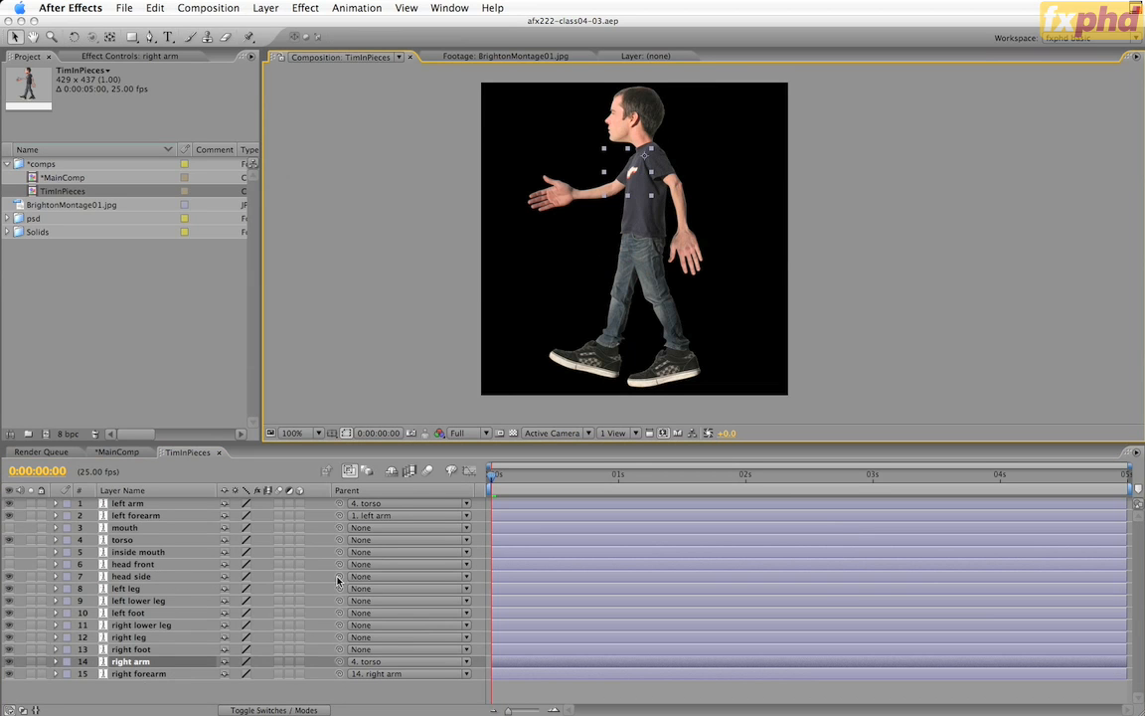
Parent the head side and head front layers to the torso, and the inside mouth and mouth layers to head front.
{"action": "left_click_drag", "start_coordinate": [339, 576], "coordinate": [166, 540]}
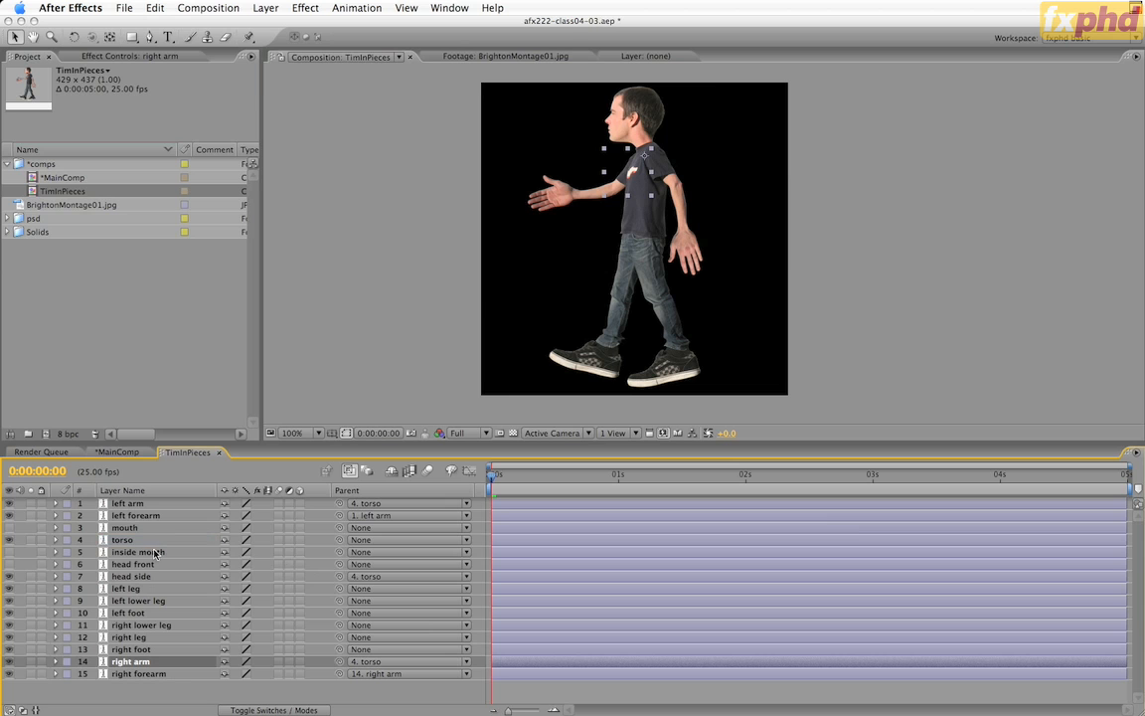
{"action": "left_click", "coordinate": [170, 567]}
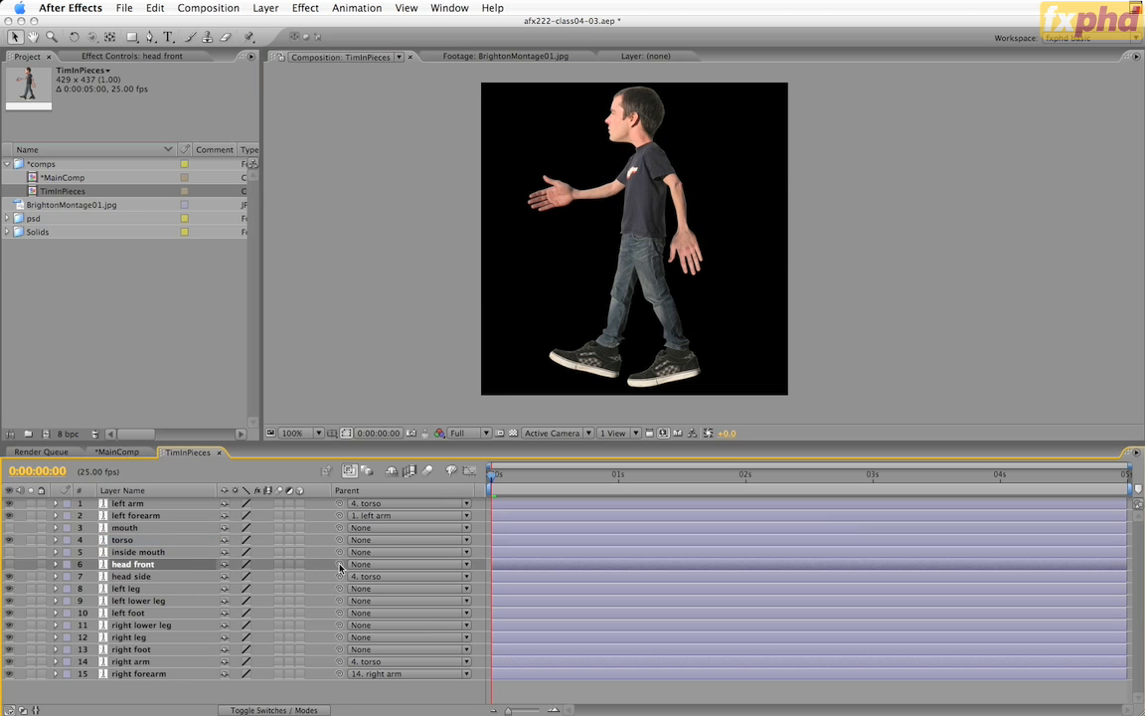
{"action": "left_click_drag", "start_coordinate": [339, 568], "coordinate": [128, 544]}
{"action": "left_click", "coordinate": [143, 555]}
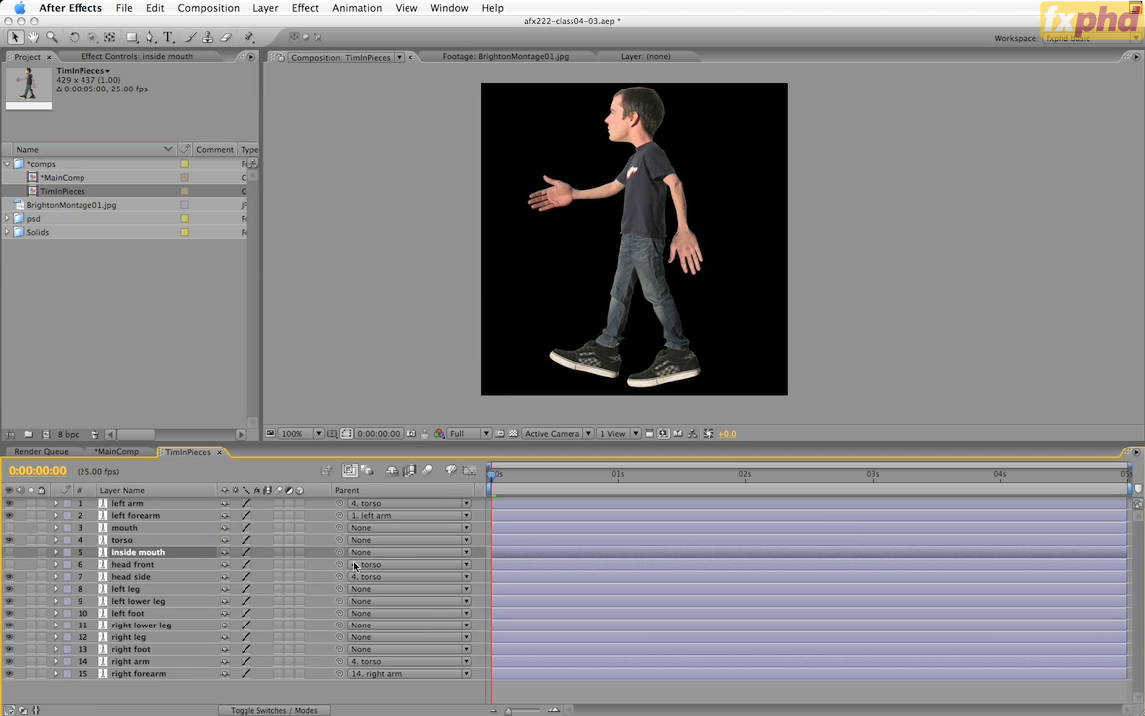
{"action": "left_click_drag", "start_coordinate": [340, 553], "coordinate": [139, 564]}
{"action": "left_click_drag", "start_coordinate": [339, 528], "coordinate": [173, 567]}
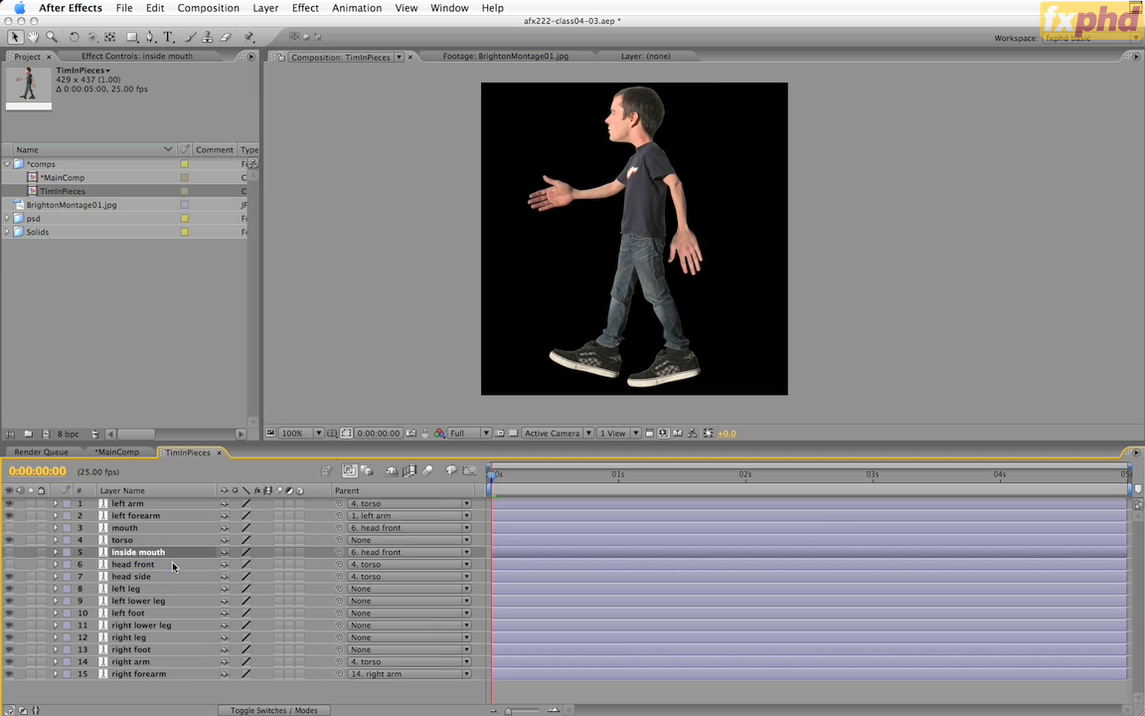
Rotate the torso backward and forward to test the parented head and arms, undoing each rotation.
{"action": "left_click", "coordinate": [122, 540]}
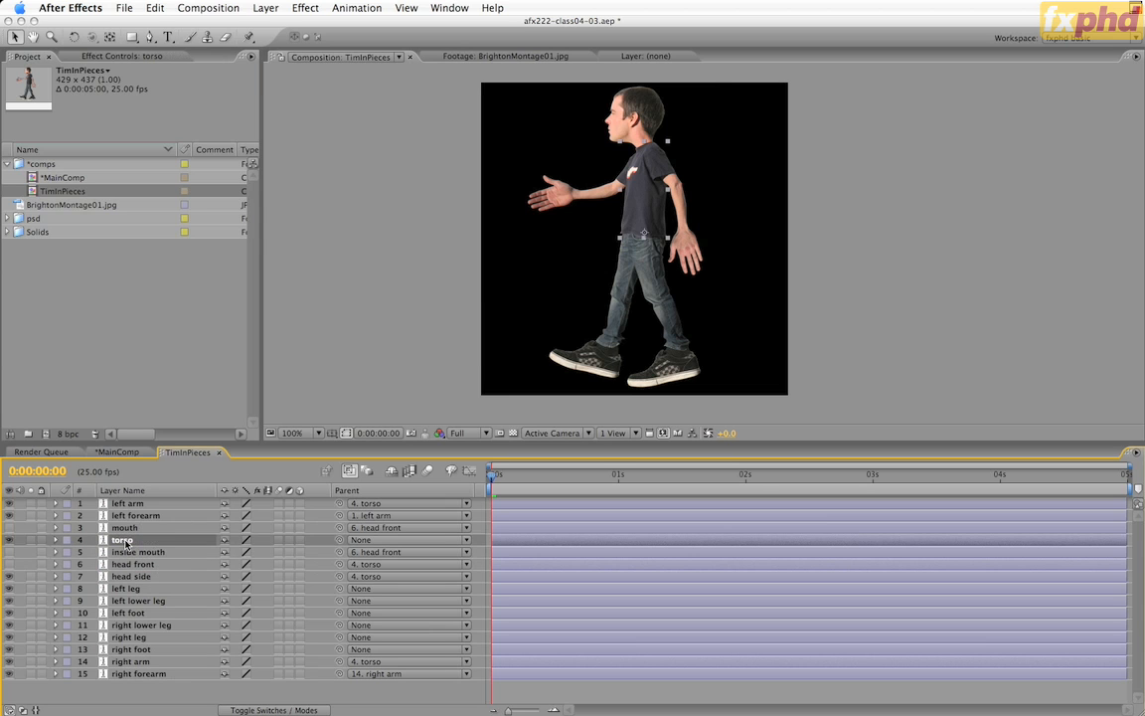
{"action": "key", "text": "w"}
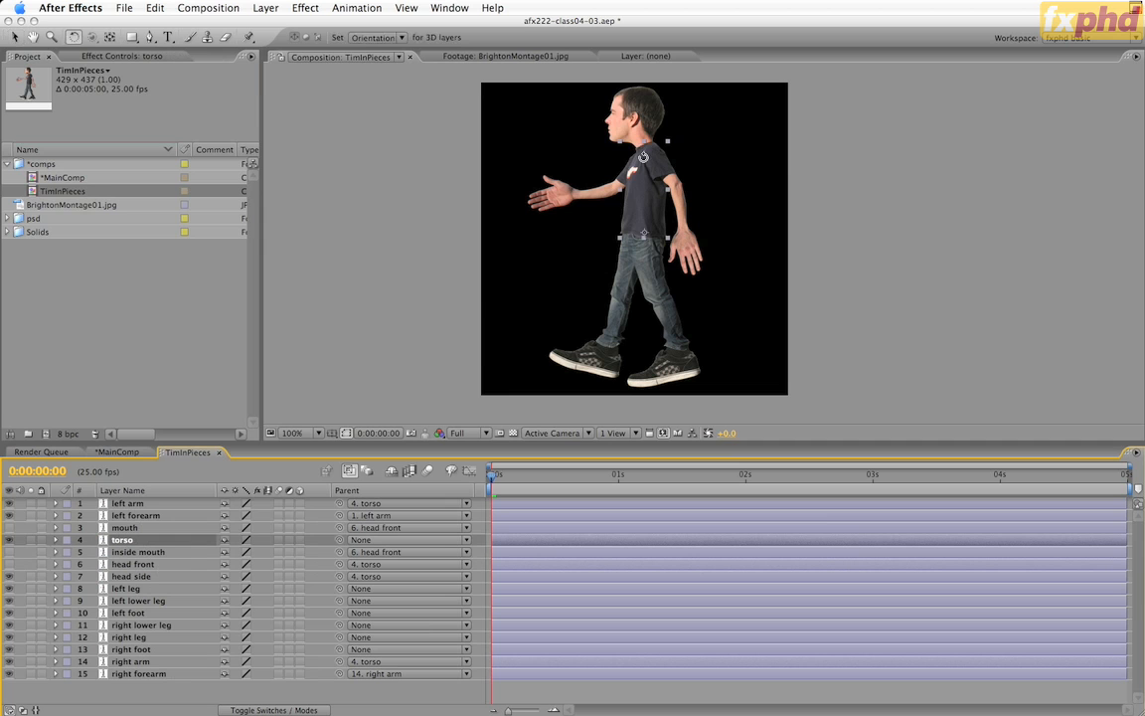
{"action": "mouse_move", "coordinate": [653, 170]}
{"action": "left_mouse_down"}
{"action": "mouse_move", "coordinate": [636, 175]}
{"action": "mouse_move", "coordinate": [670, 173]}
{"action": "left_mouse_up"}
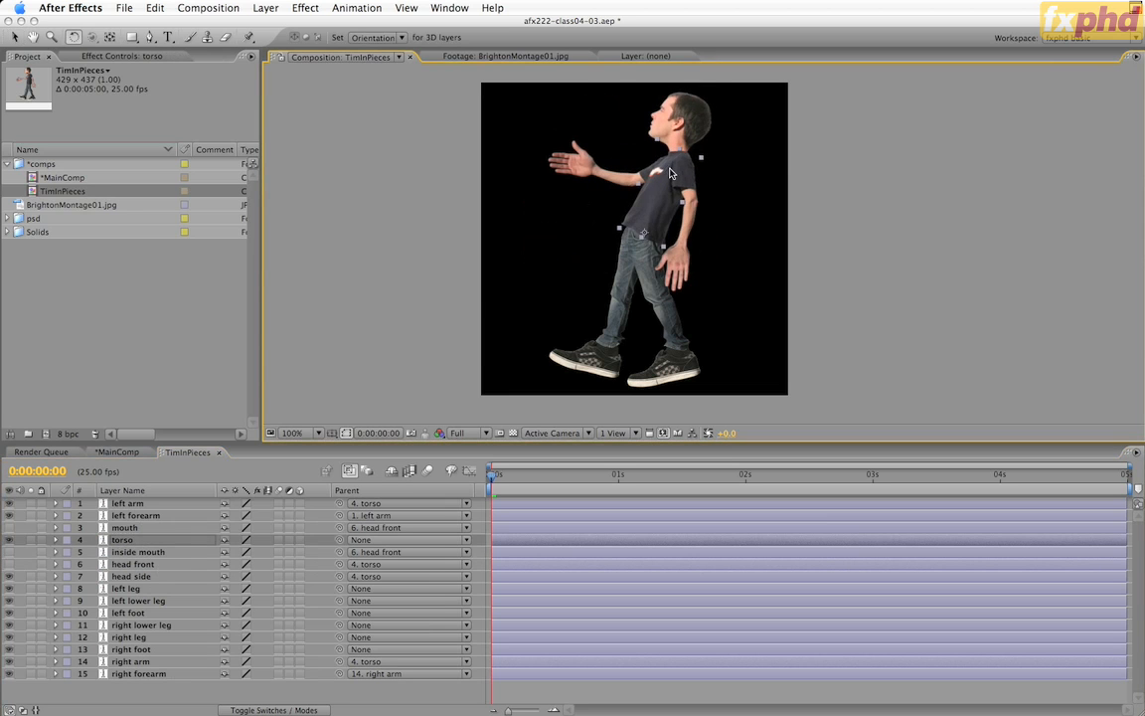
{"action": "key", "text": "super+z"}
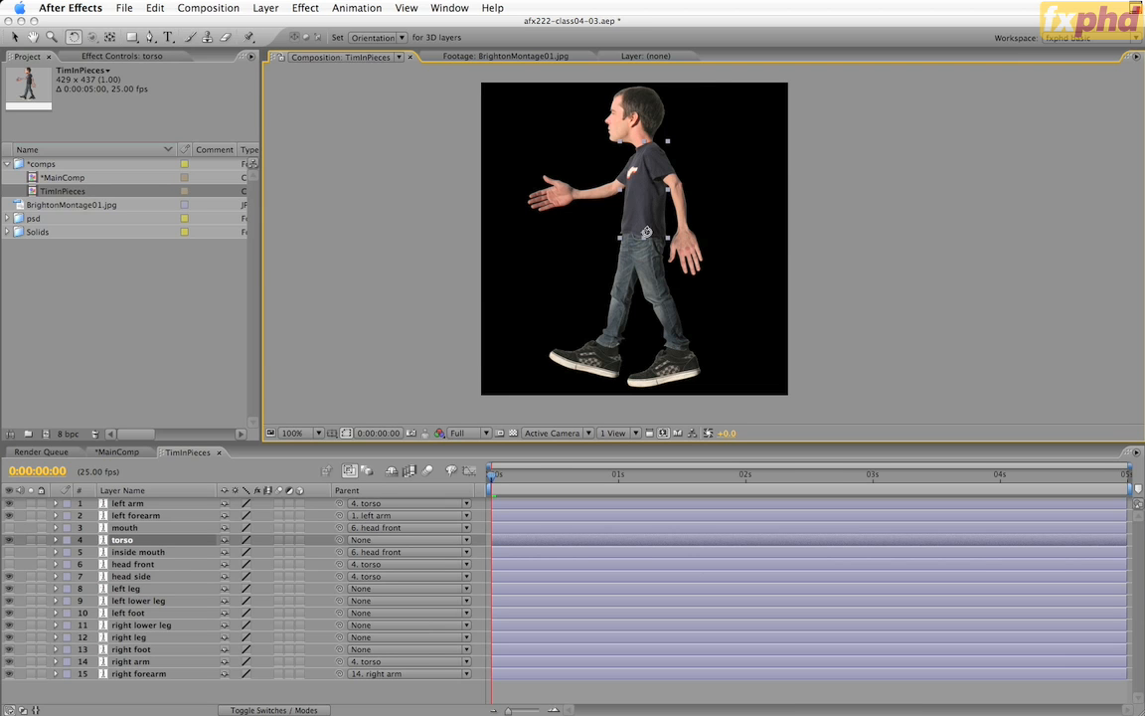
{"action": "left_click_drag", "start_coordinate": [590, 139], "coordinate": [633, 163]}
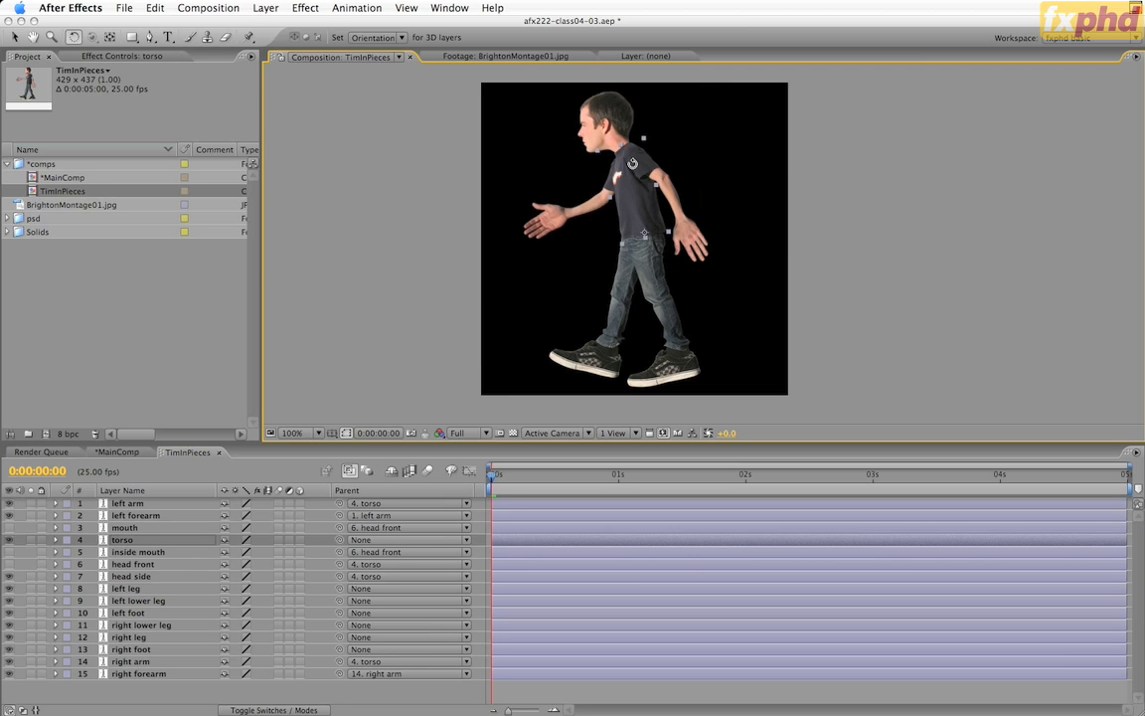
{"action": "key", "text": "super+z"}
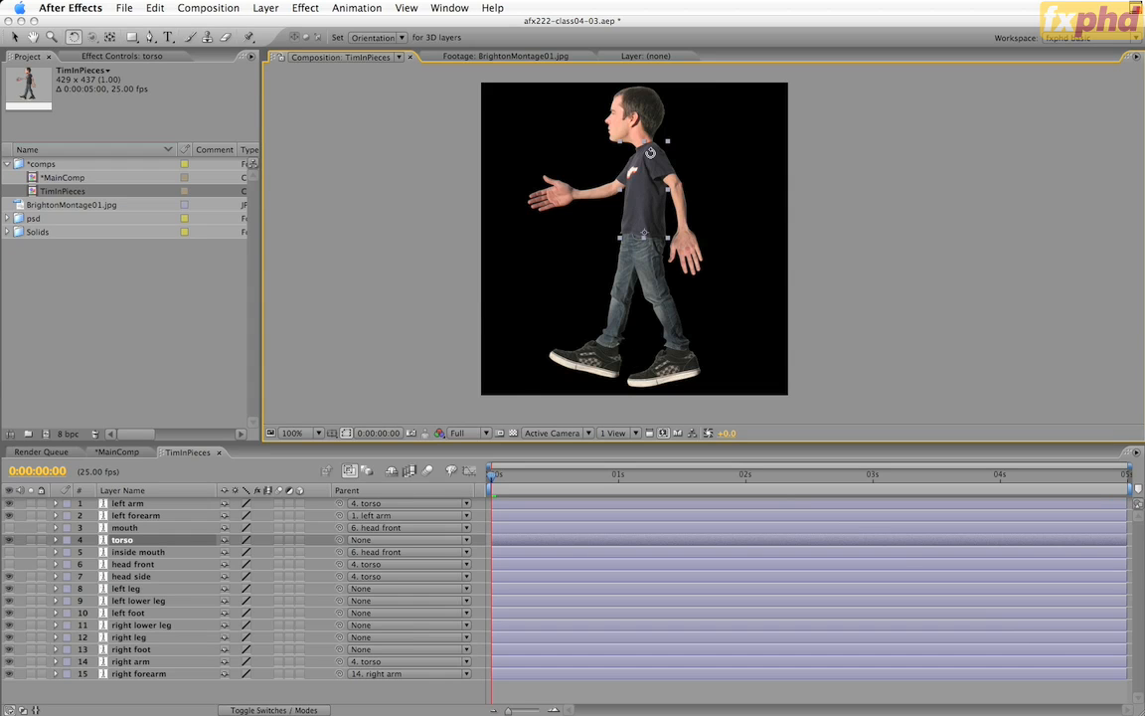
Add a null object to the TimInPieces composition, rename it Main Controller, and return to the composition view.
{"action": "key", "text": "v"}
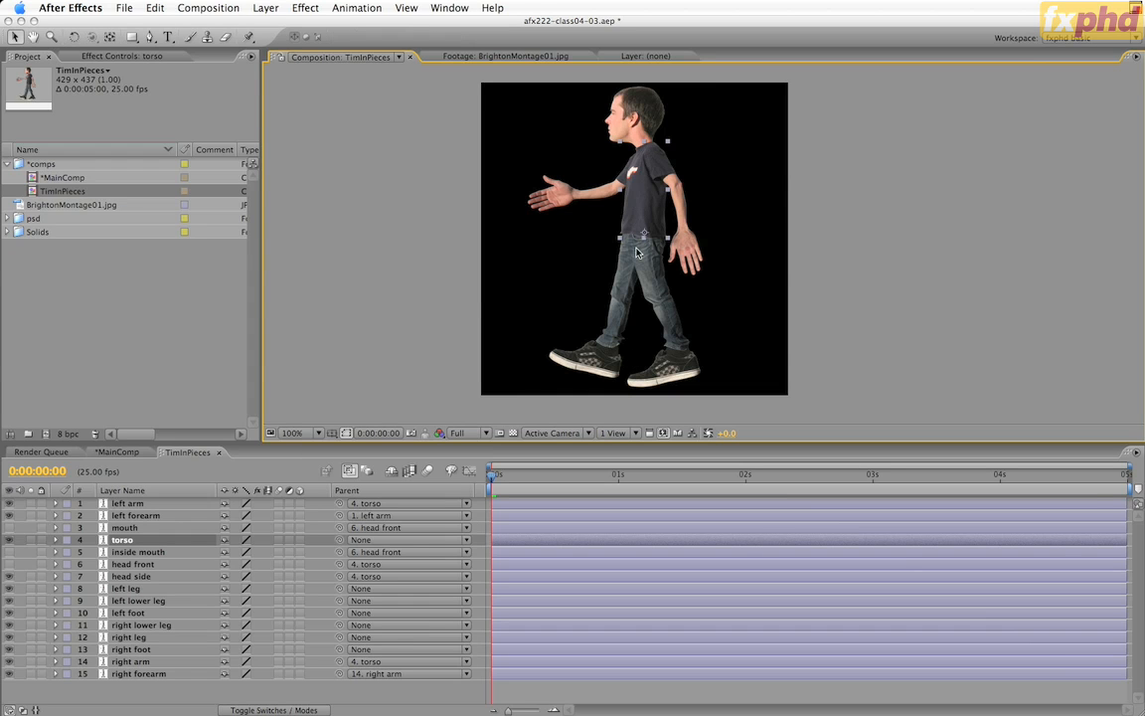
{"action": "left_click", "coordinate": [261, 8]}
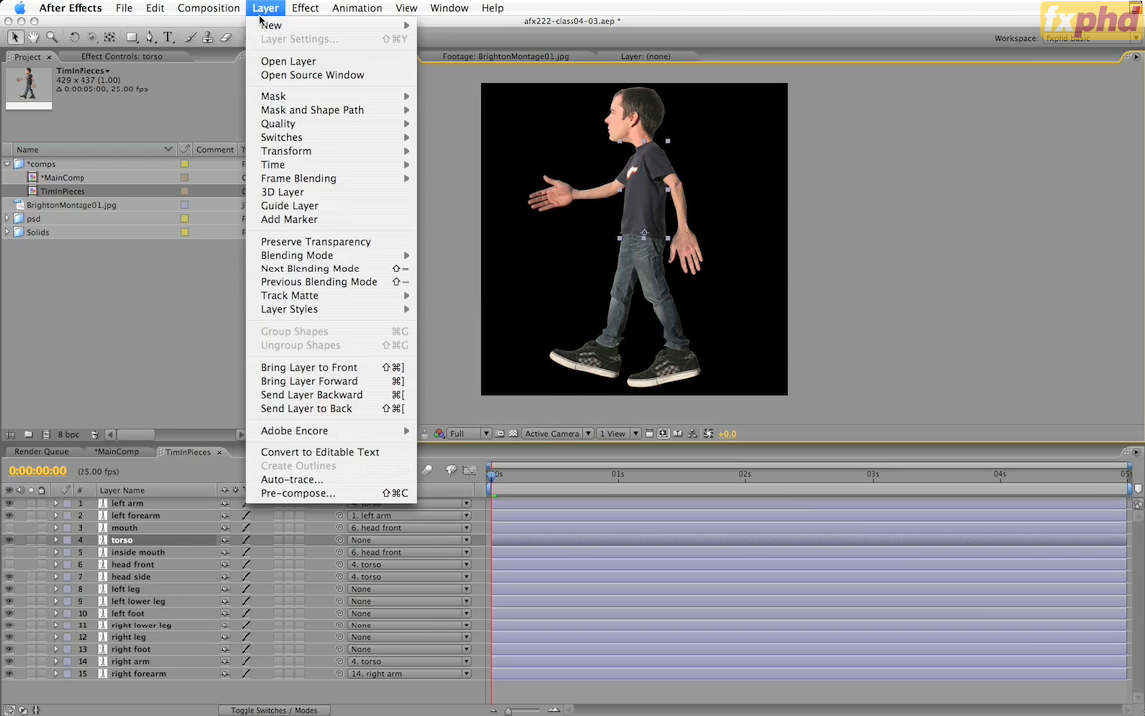
{"action": "mouse_move", "coordinate": [298, 25]}
{"action": "left_click", "coordinate": [459, 84]}
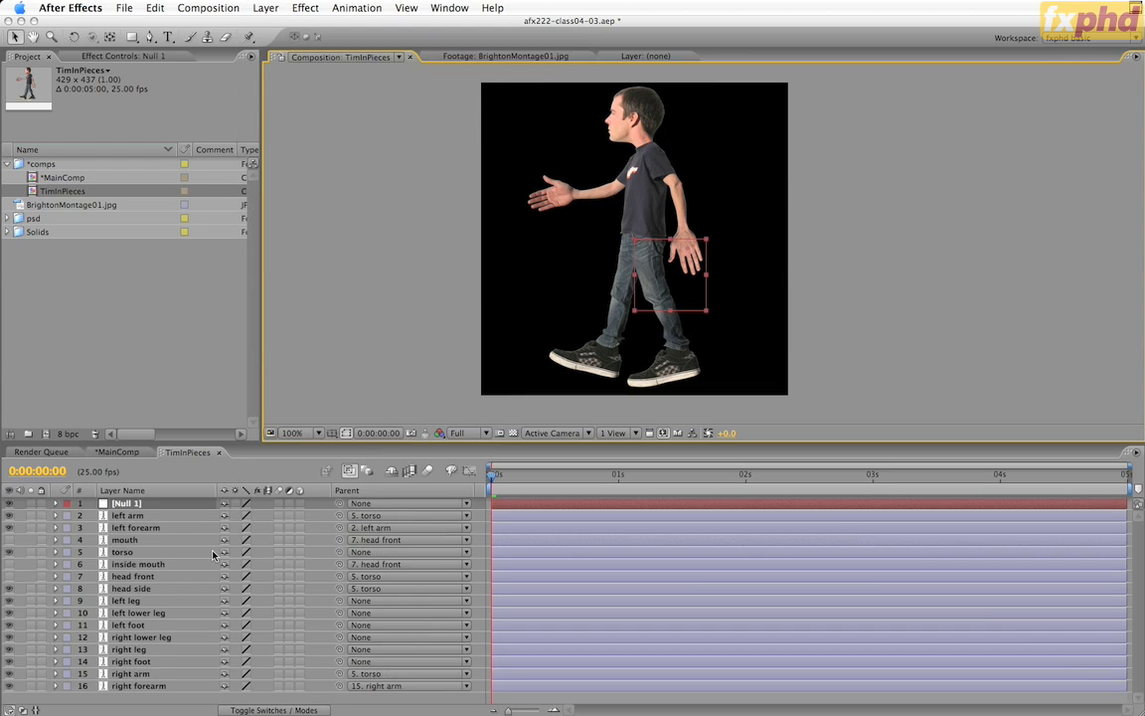
{"action": "key", "text": "KP_Enter"}
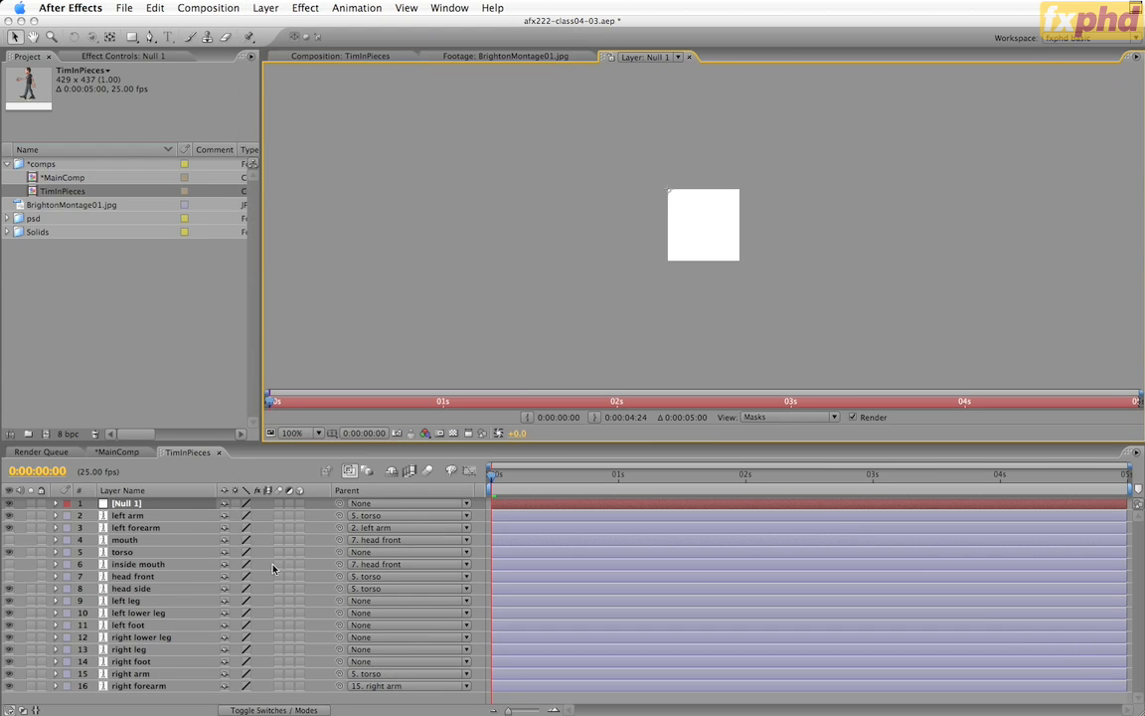
{"action": "key", "text": "Return"}
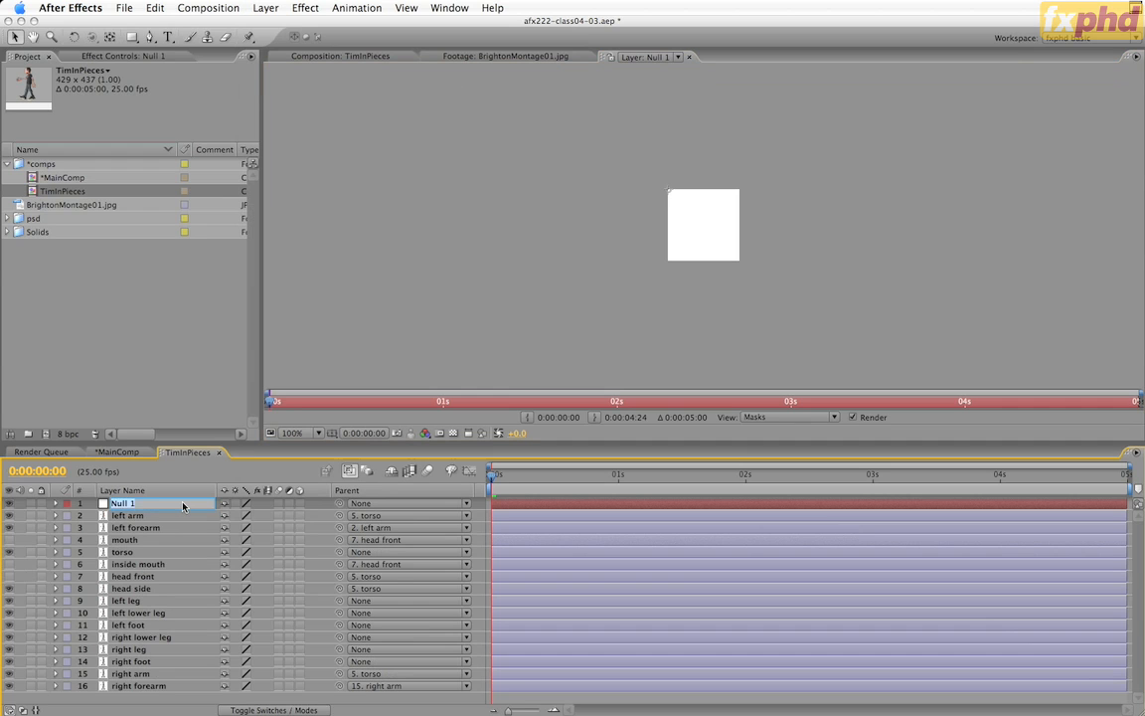
{"action": "type", "text": "Main Controller"}
{"action": "key", "text": "Return"}
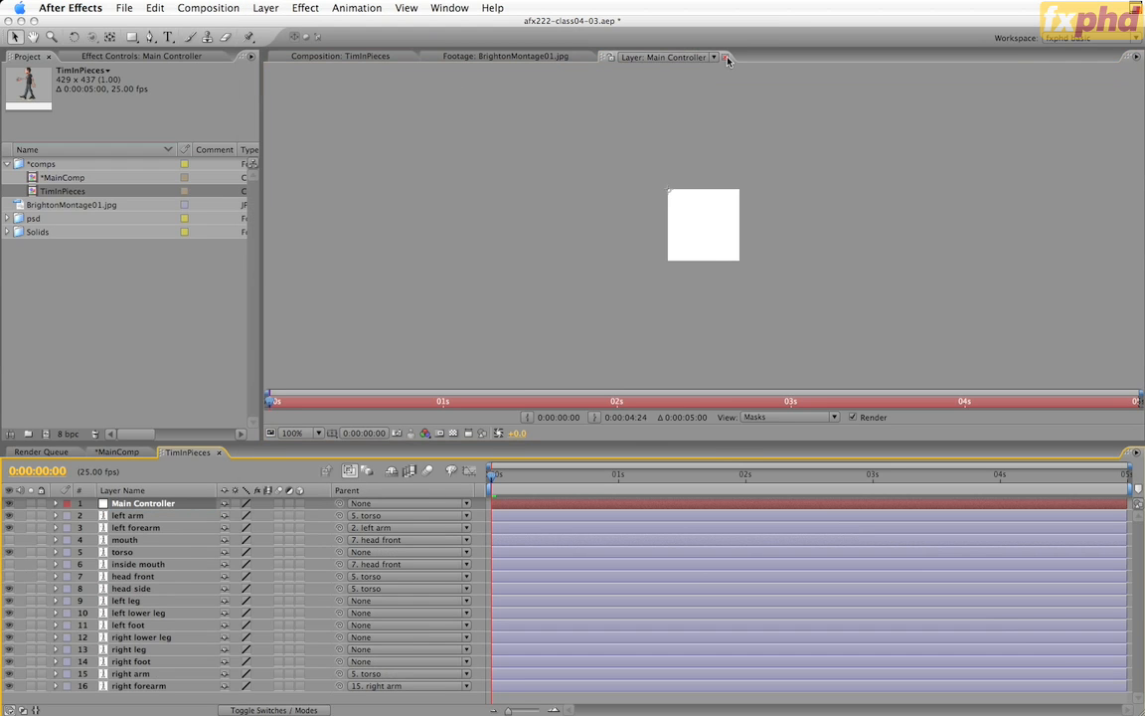
{"action": "left_click", "coordinate": [345, 57]}
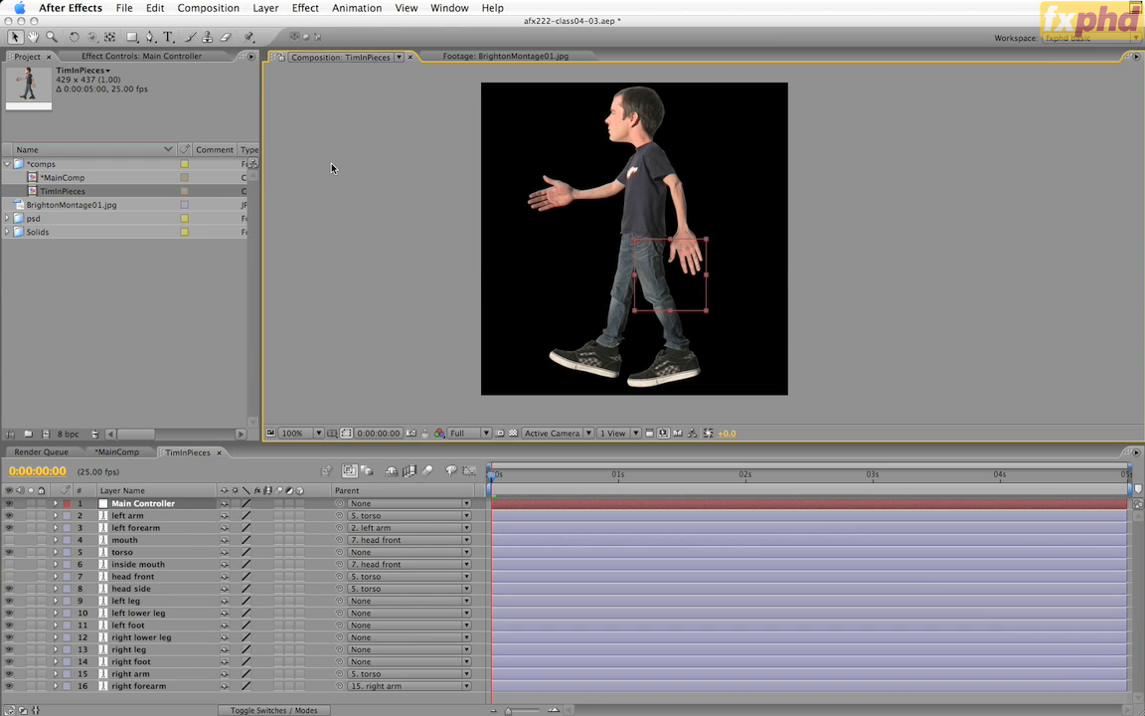
Set the Main Controller null's position to 228.0, 208.5 to match the torso, and collapse both layers' position properties.
{"action": "key", "text": "p"}
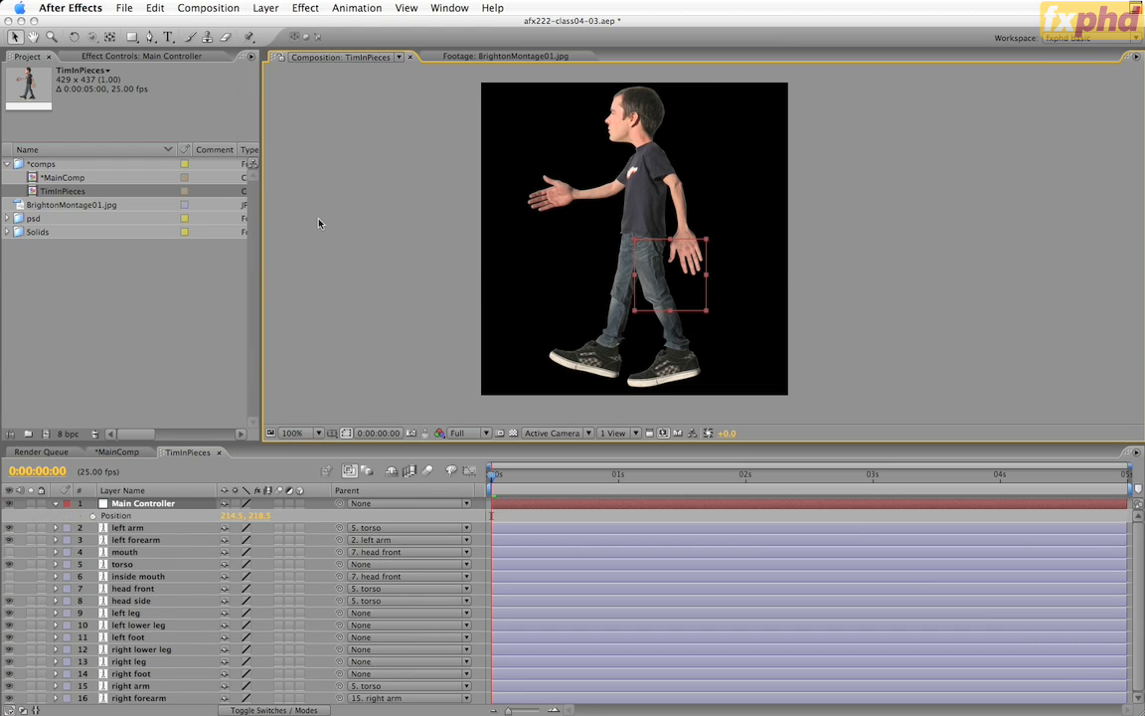
{"action": "left_click", "coordinate": [125, 564]}
{"action": "key", "text": "p"}
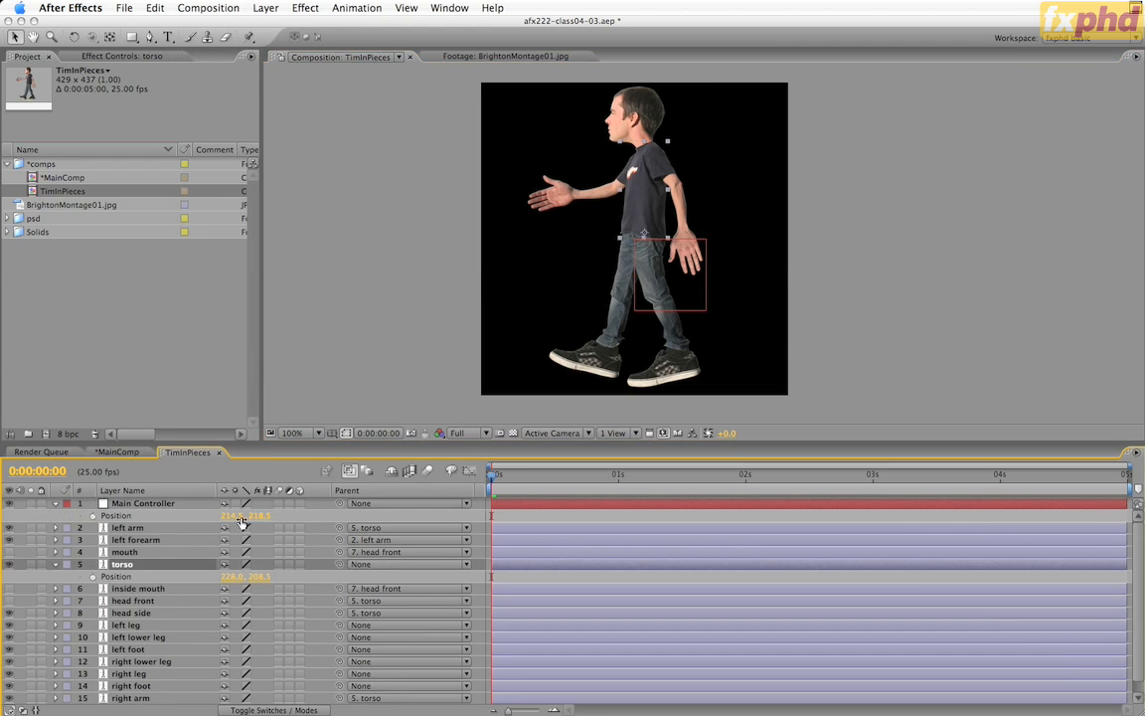
{"action": "left_click", "coordinate": [232, 516]}
{"action": "type", "text": "228"}
{"action": "key", "text": "Tab"}
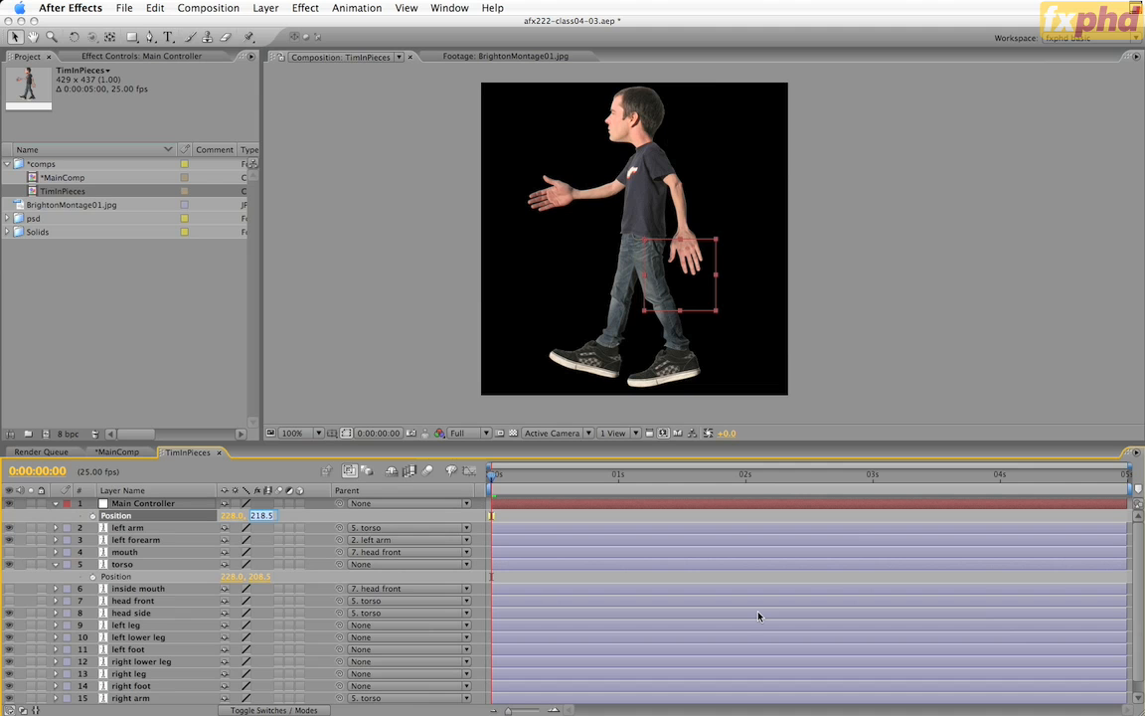
{"action": "type", "text": "208.5"}
{"action": "key", "text": "Return"}
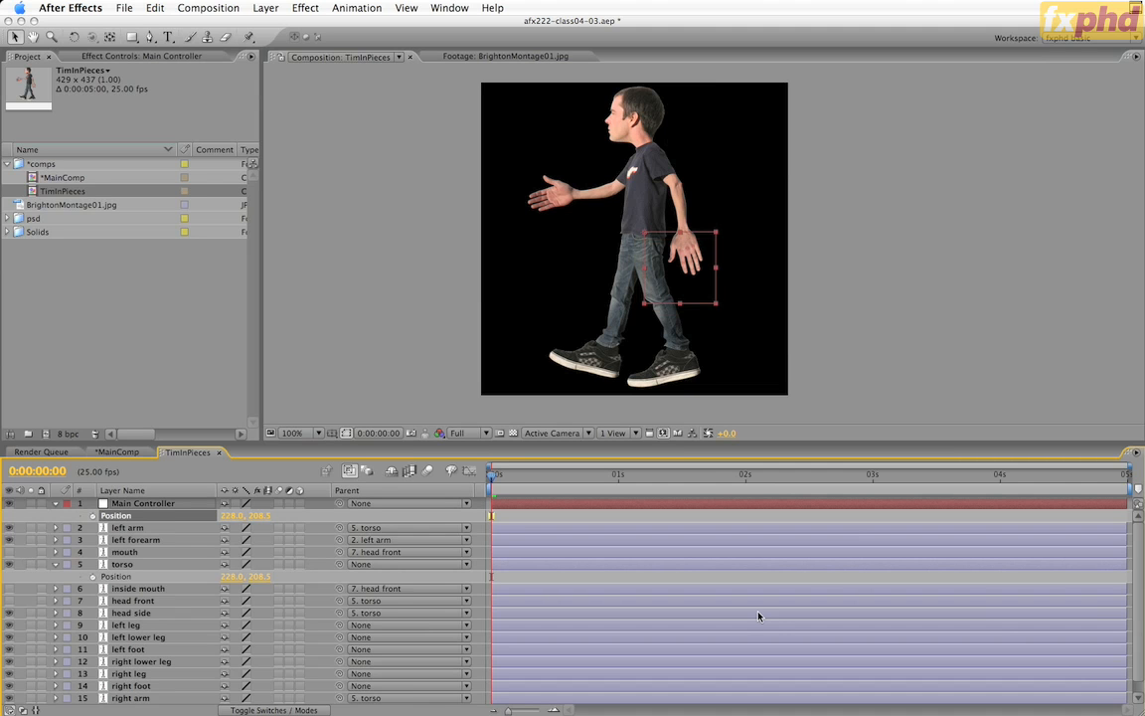
{"action": "key", "text": "p"}
{"action": "left_click", "coordinate": [176, 555]}
{"action": "key", "text": "p"}
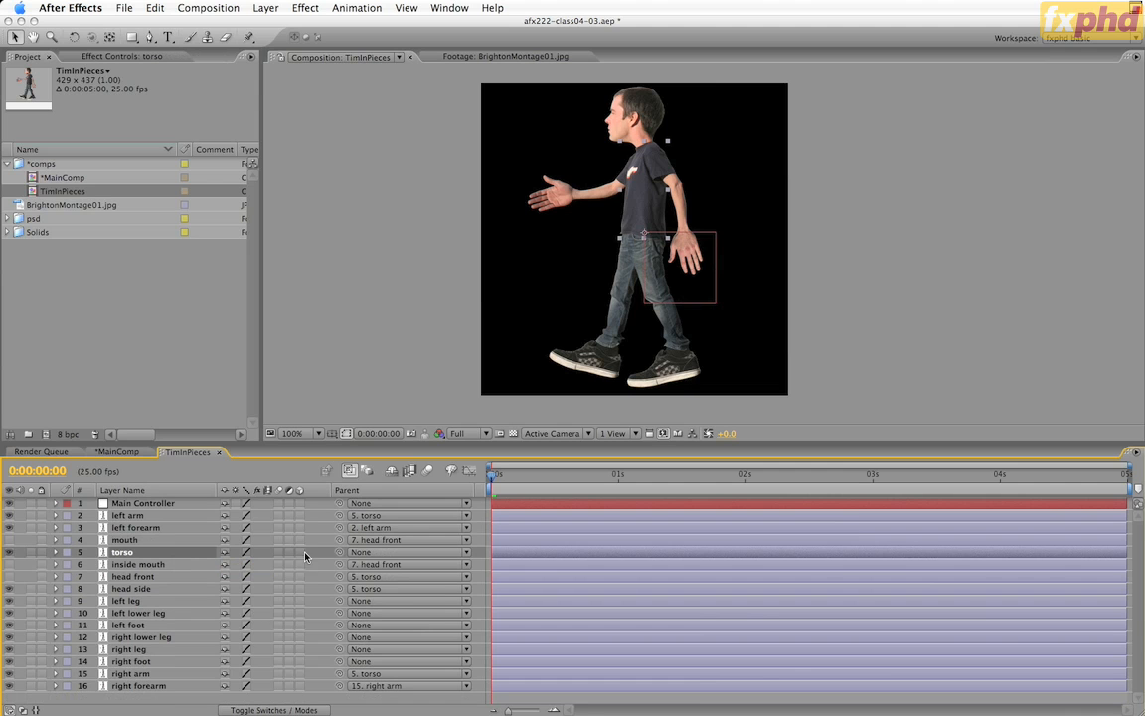
Parent the torso to Main Controller and test the link by moving the null, undoing the move.
{"action": "left_click_drag", "start_coordinate": [339, 554], "coordinate": [132, 505]}
{"action": "left_click", "coordinate": [132, 505]}
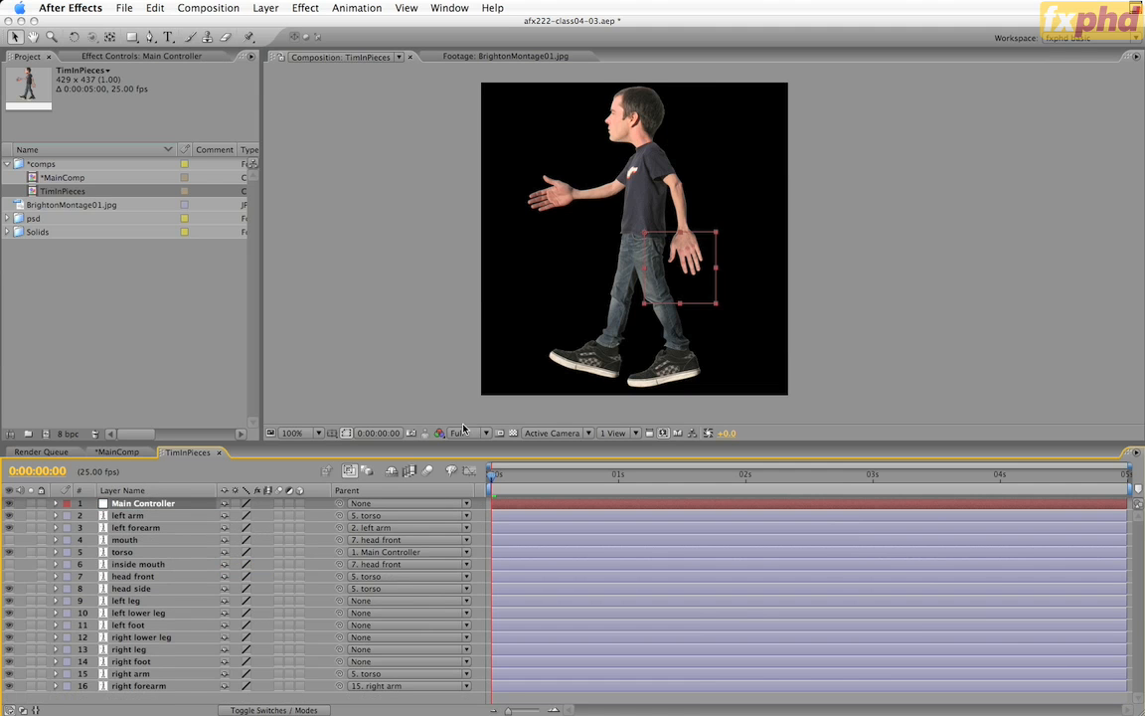
{"action": "left_click_drag", "start_coordinate": [651, 268], "coordinate": [688, 294]}
{"action": "key", "text": "super+z"}
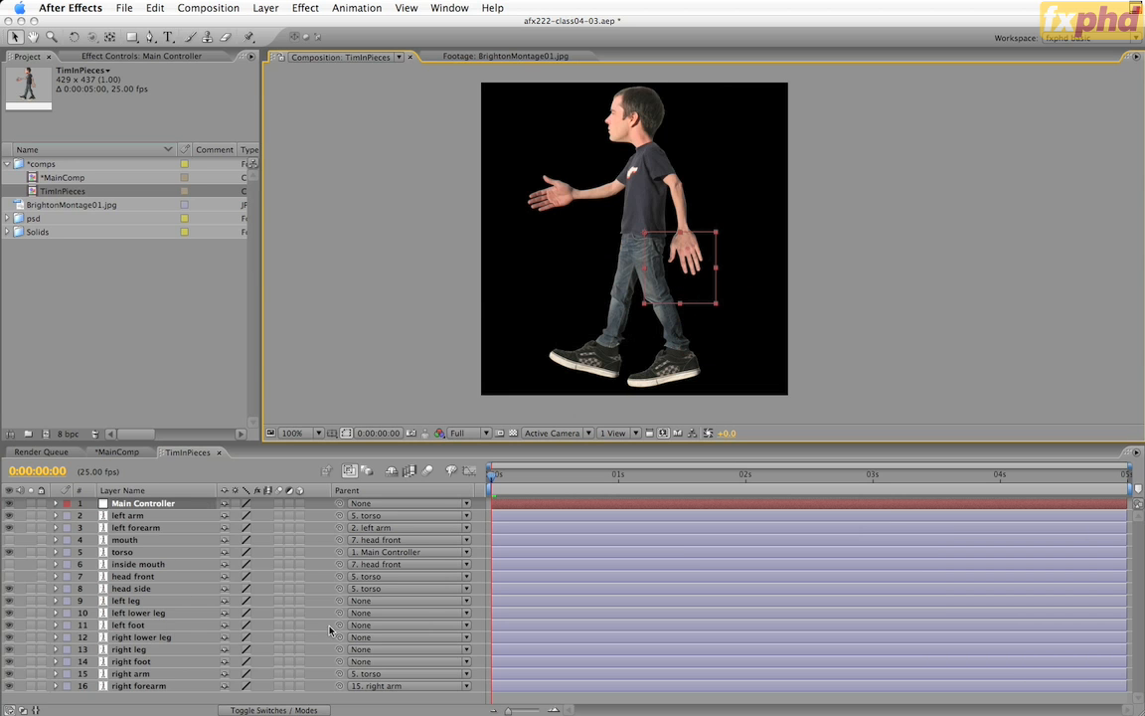
Parent the left foot to the left lower leg, the left lower leg to the left leg, and the left leg to Main Controller.
{"action": "left_click_drag", "start_coordinate": [339, 625], "coordinate": [159, 612]}
{"action": "left_click_drag", "start_coordinate": [339, 612], "coordinate": [174, 603]}
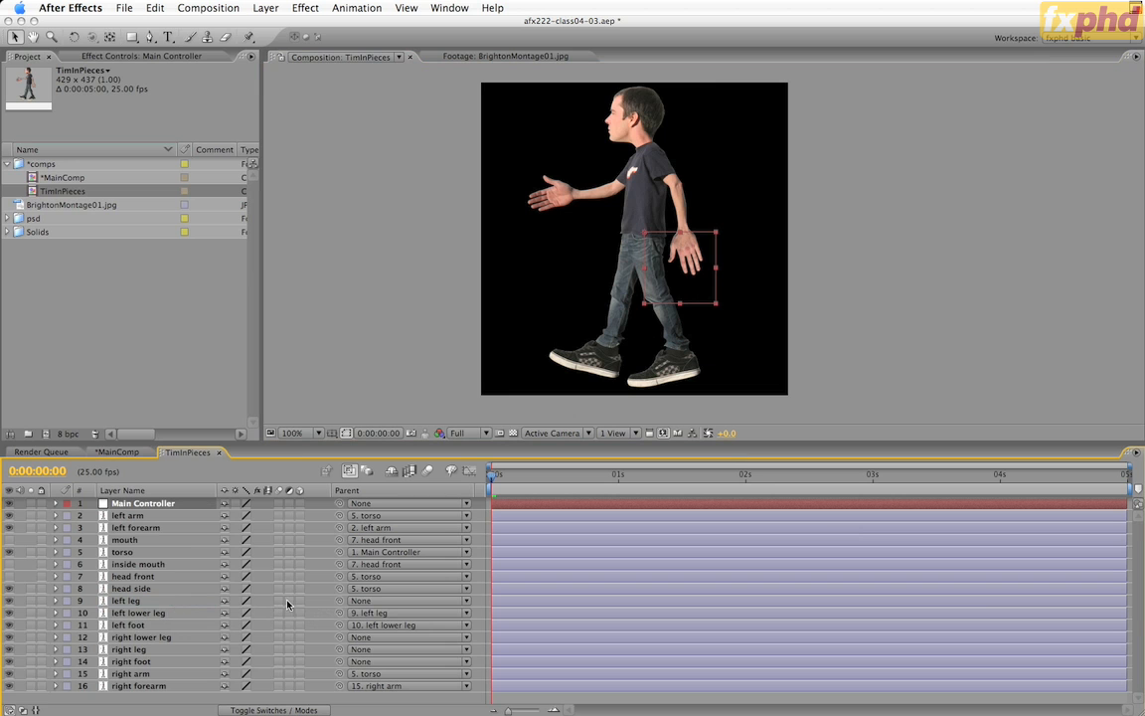
{"action": "left_click_drag", "start_coordinate": [339, 604], "coordinate": [173, 507]}
{"action": "left_click_drag", "start_coordinate": [341, 653], "coordinate": [159, 637]}
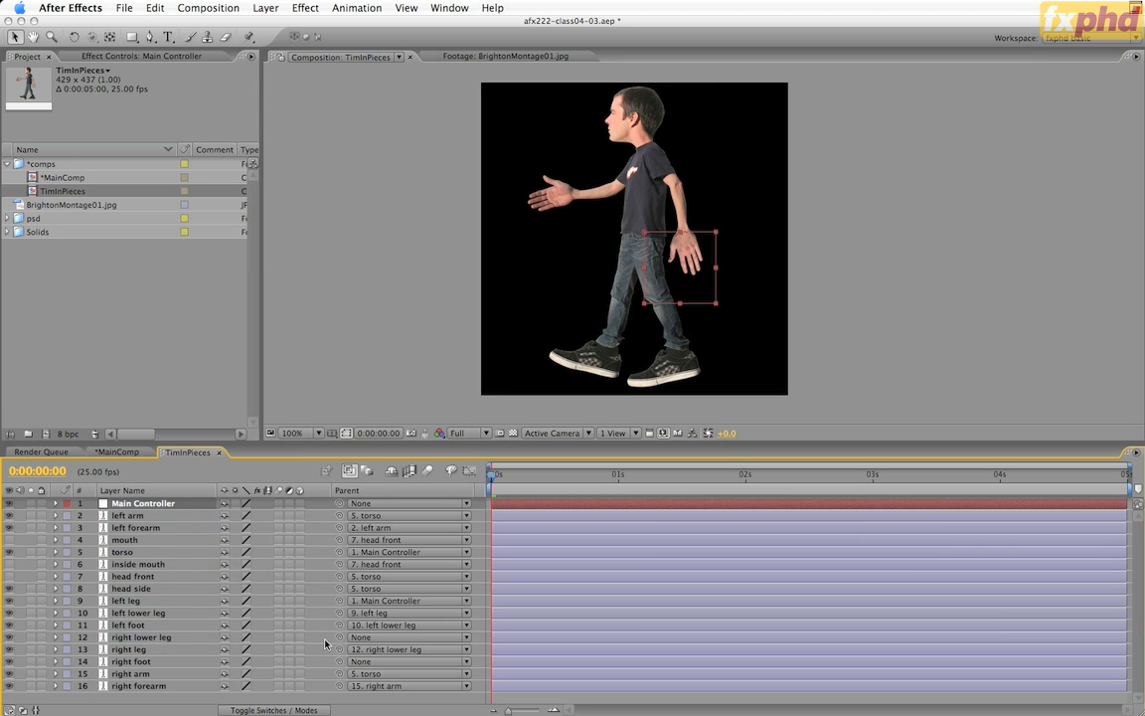
{"action": "left_click_drag", "start_coordinate": [343, 638], "coordinate": [159, 625]}
{"action": "left_click_drag", "start_coordinate": [339, 663], "coordinate": [174, 637]}
{"action": "left_click_drag", "start_coordinate": [339, 637], "coordinate": [128, 653]}
{"action": "key", "text": "super+z"}
{"action": "key", "text": "super+z"}
{"action": "key", "text": "super+z"}
Parent the right foot to the right lower leg, the right lower leg to the right leg, and the right leg to Main Controller.
{"action": "left_click", "coordinate": [150, 661]}
{"action": "left_click_drag", "start_coordinate": [338, 664], "coordinate": [194, 638]}
{"action": "left_click_drag", "start_coordinate": [336, 641], "coordinate": [152, 650]}
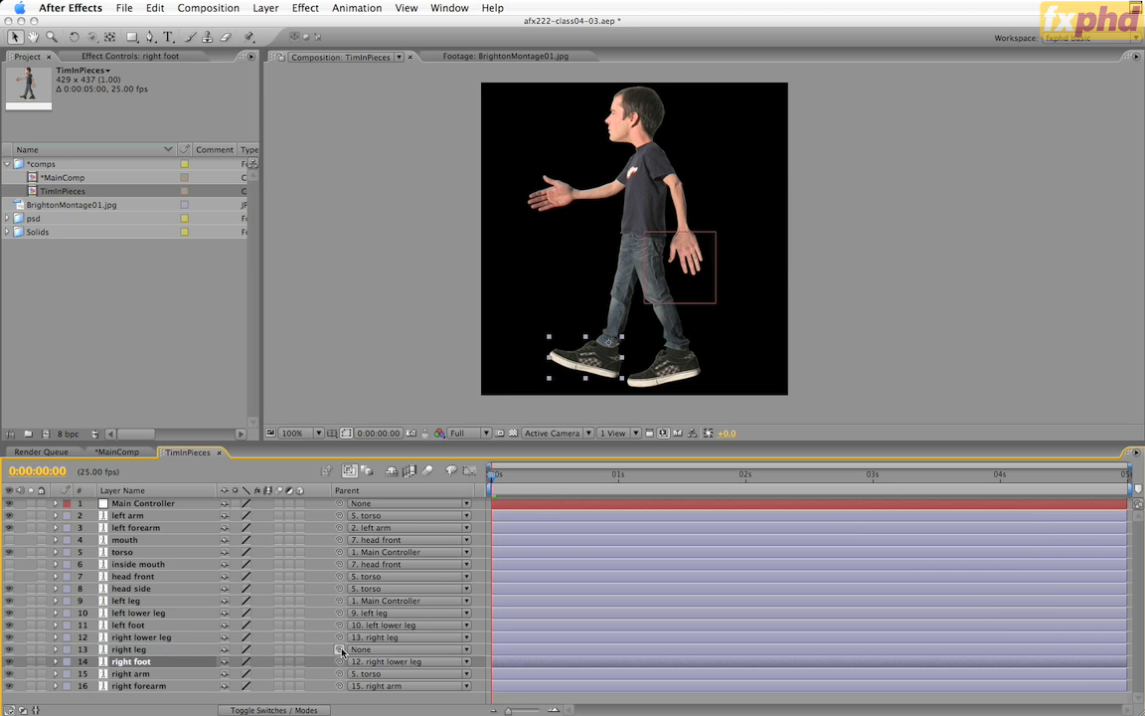
{"action": "left_click_drag", "start_coordinate": [339, 649], "coordinate": [149, 508]}
Test the rig by moving Main Controller and rotating the left leg and left lower leg, undoing each change.
{"action": "left_click", "coordinate": [149, 505]}
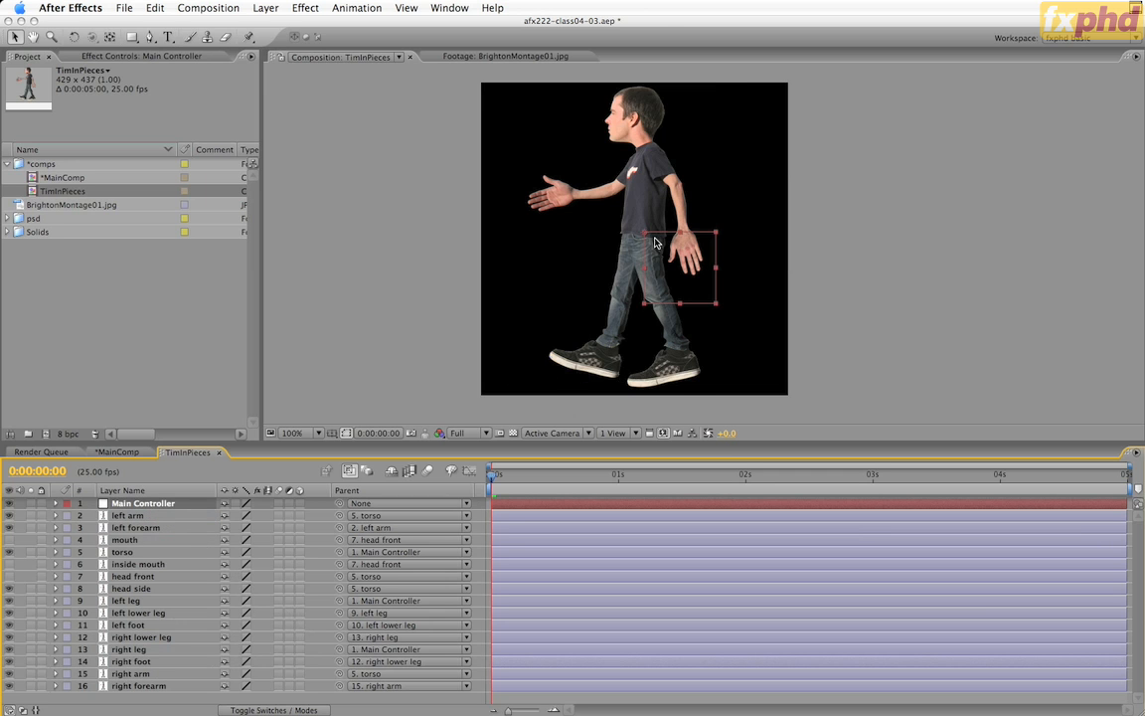
{"action": "mouse_move", "coordinate": [646, 231]}
{"action": "left_mouse_down"}
{"action": "mouse_move", "coordinate": [639, 216]}
{"action": "mouse_move", "coordinate": [707, 173]}
{"action": "mouse_move", "coordinate": [647, 275]}
{"action": "mouse_move", "coordinate": [656, 242]}
{"action": "left_mouse_up"}
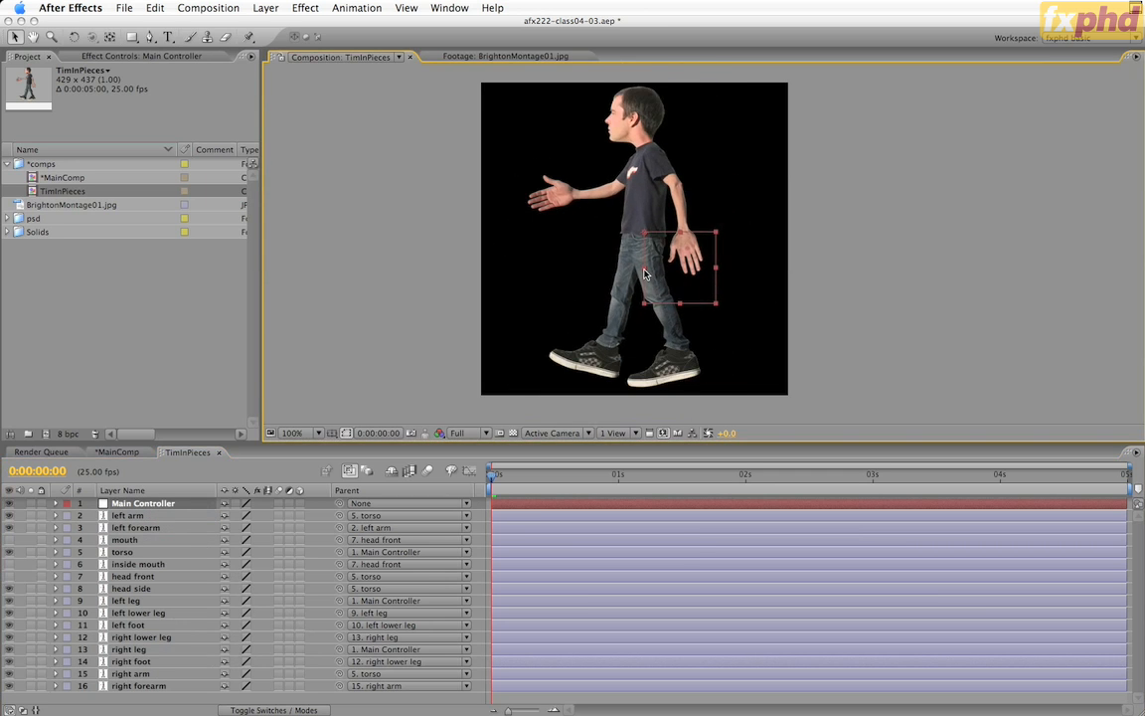
{"action": "left_click", "coordinate": [139, 603]}
{"action": "key", "text": "w"}
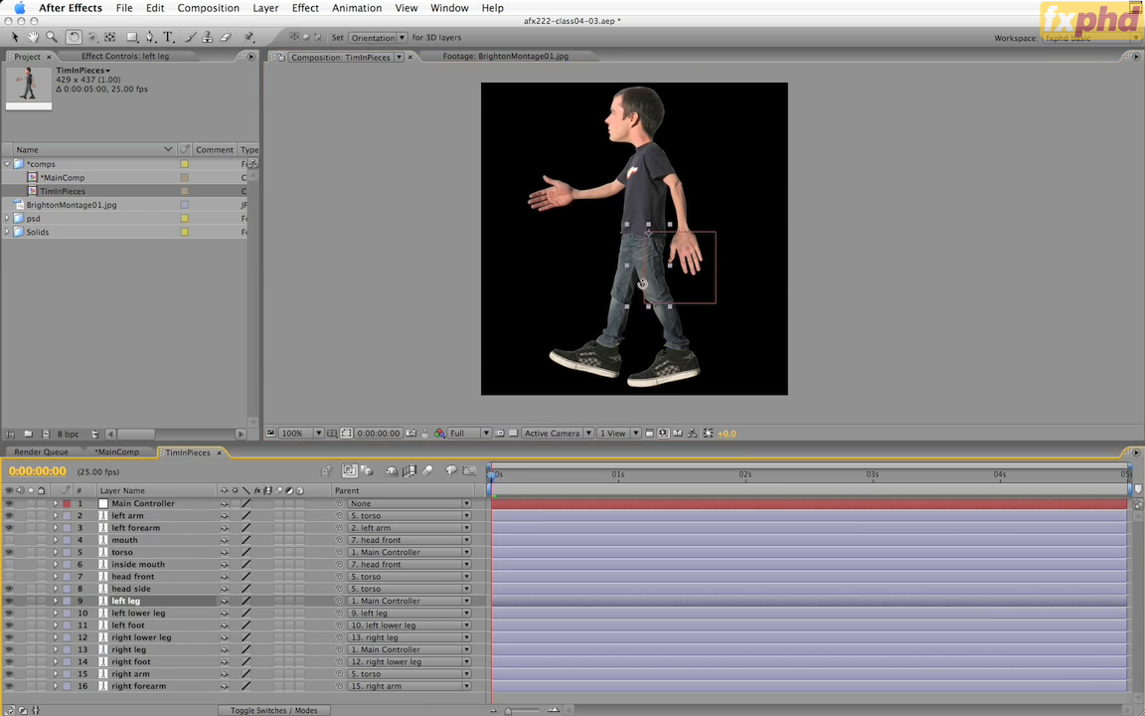
{"action": "left_click_drag", "start_coordinate": [577, 258], "coordinate": [709, 316]}
{"action": "key", "text": "super+z"}
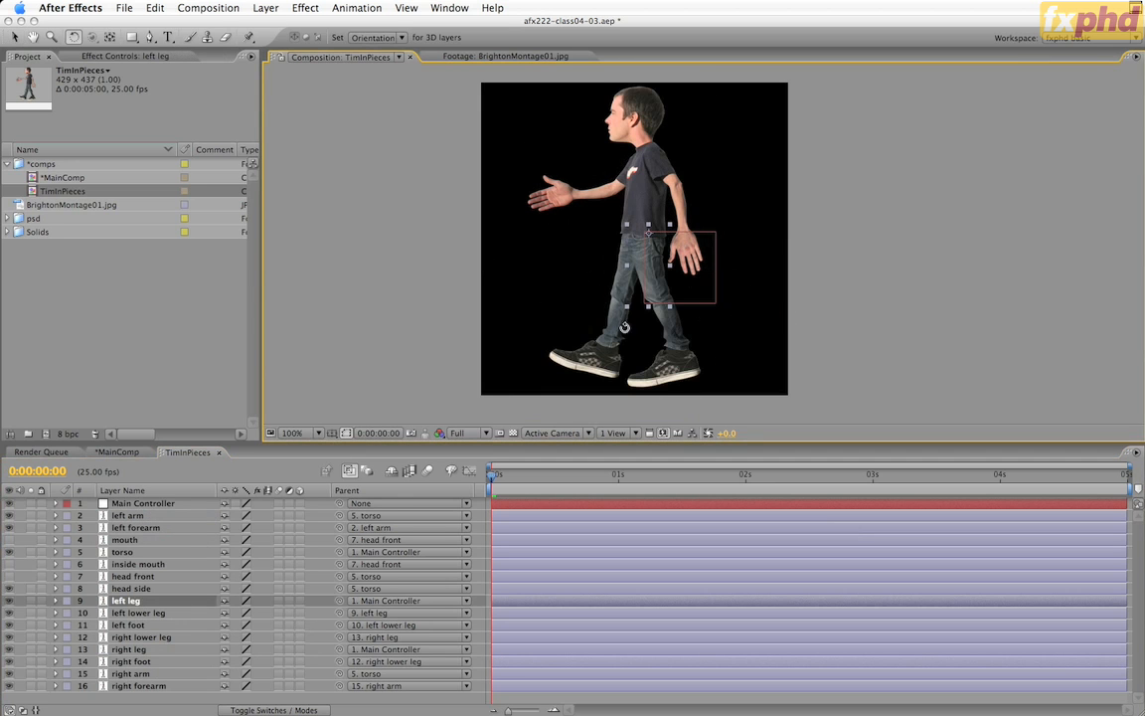
{"action": "left_click", "coordinate": [139, 613]}
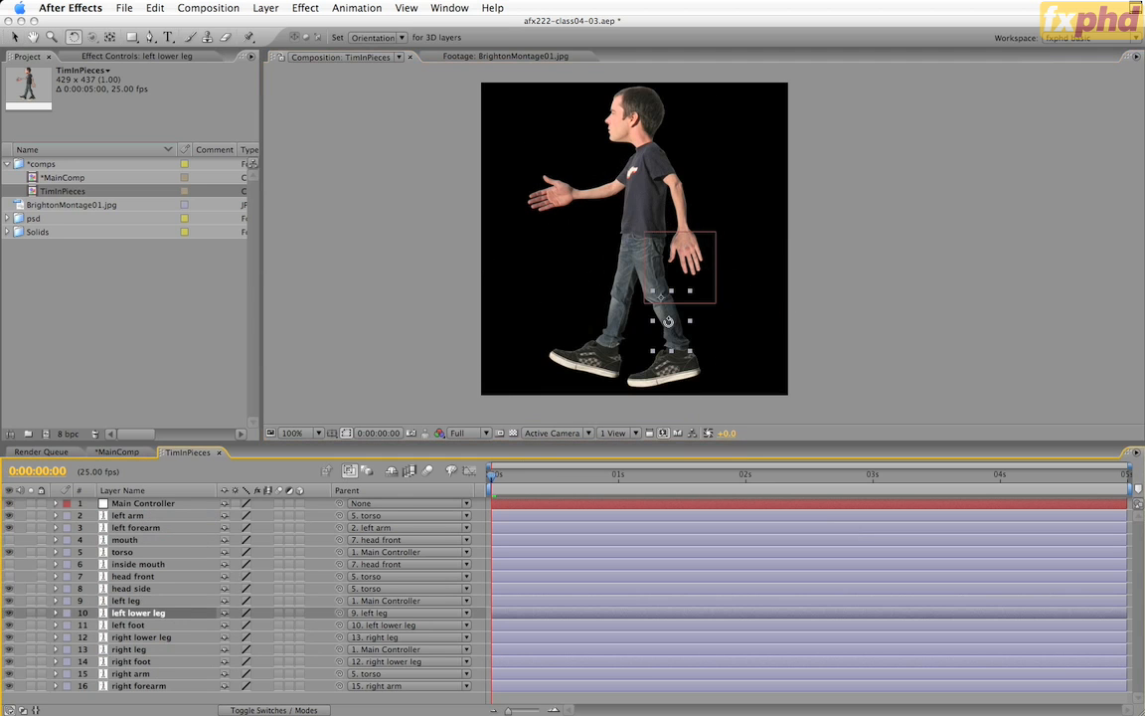
{"action": "left_click_drag", "start_coordinate": [671, 329], "coordinate": [696, 279]}
{"action": "left_click_drag", "start_coordinate": [598, 287], "coordinate": [696, 382]}
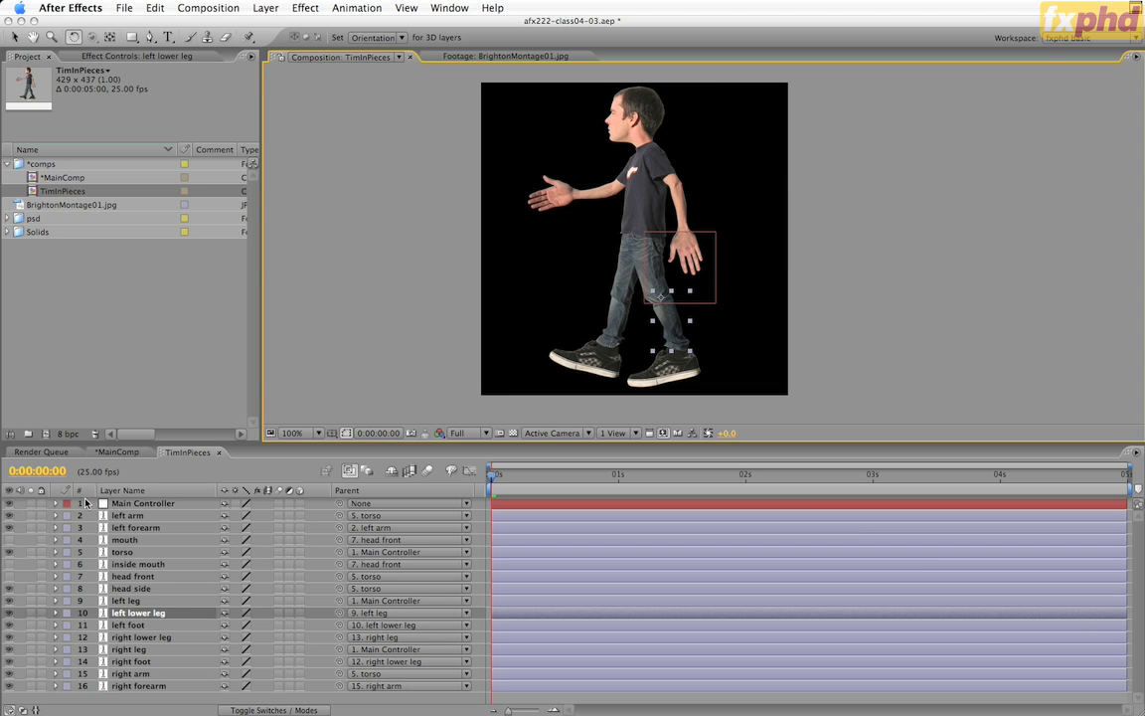
Save the project incrementally as afx222-class04-04.aep and apply an Angle Control expression effect to Main Controller.
{"action": "left_click", "coordinate": [132, 504]}
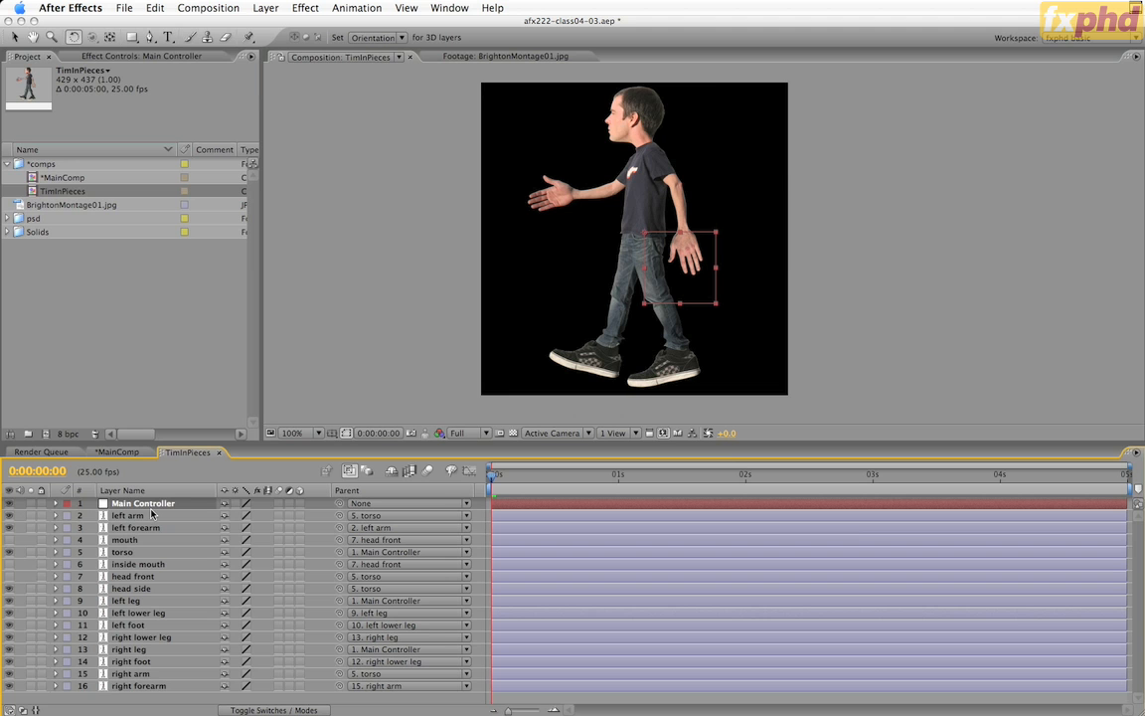
{"action": "key", "text": "super+alt+shift+s"}
{"action": "left_click", "coordinate": [306, 8]}
{"action": "mouse_move", "coordinate": [337, 158]}
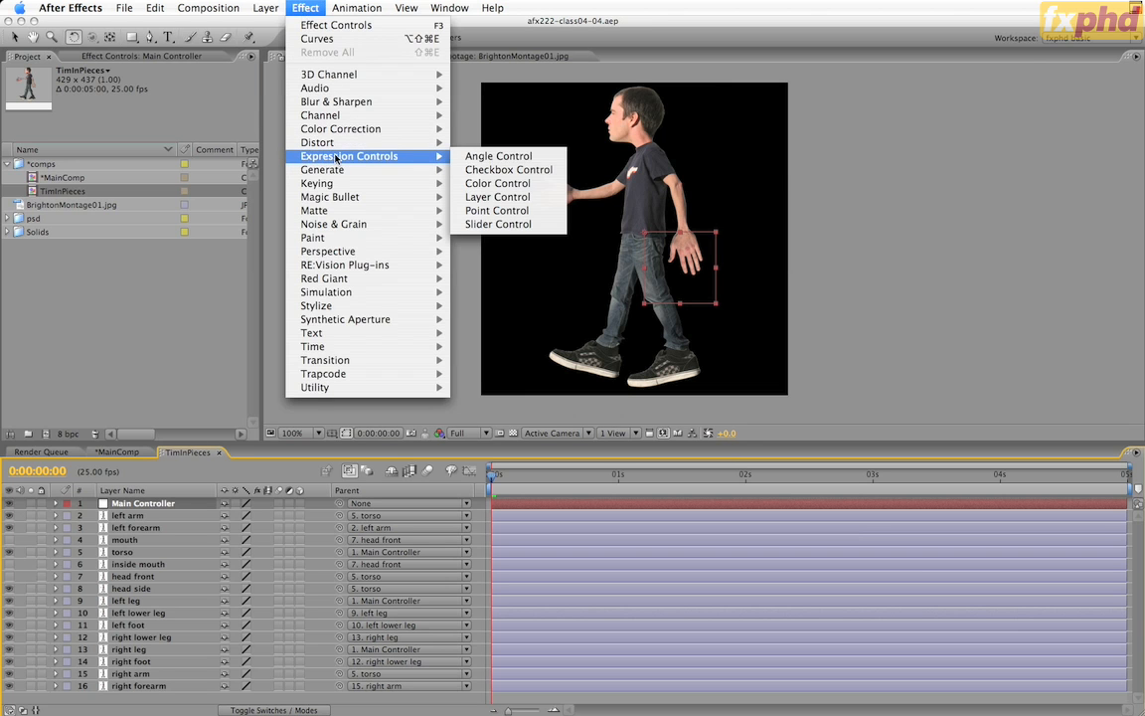
{"action": "left_click", "coordinate": [494, 160]}
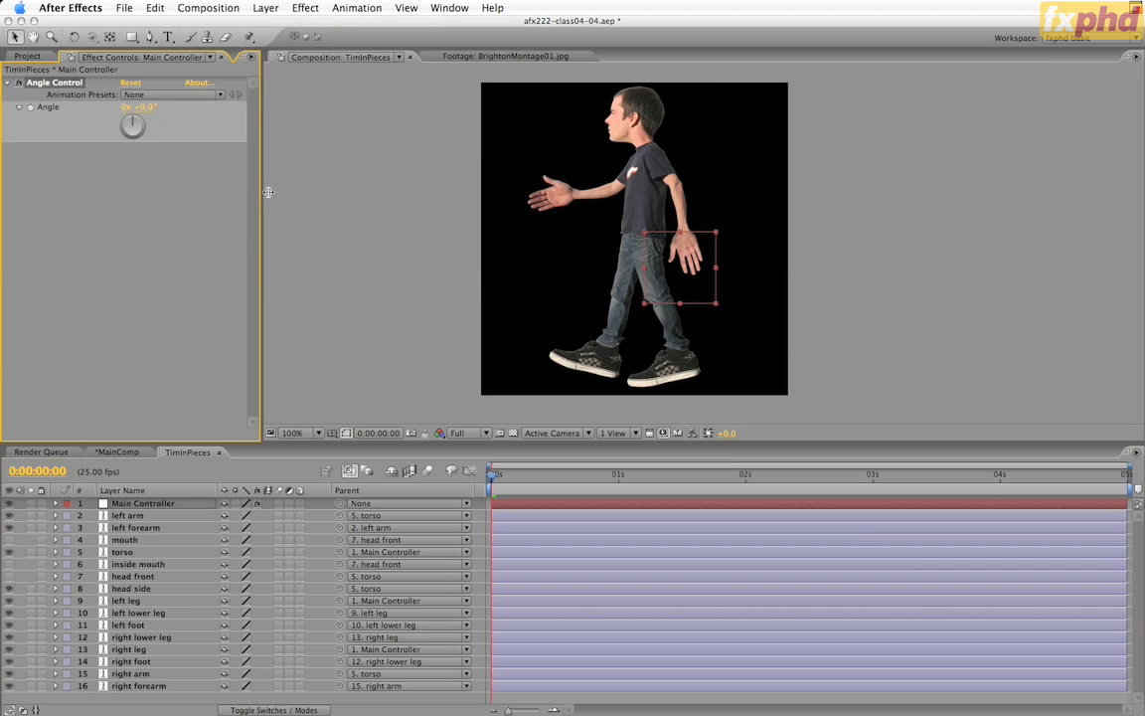
{"action": "left_click_drag", "start_coordinate": [264, 191], "coordinate": [292, 191]}
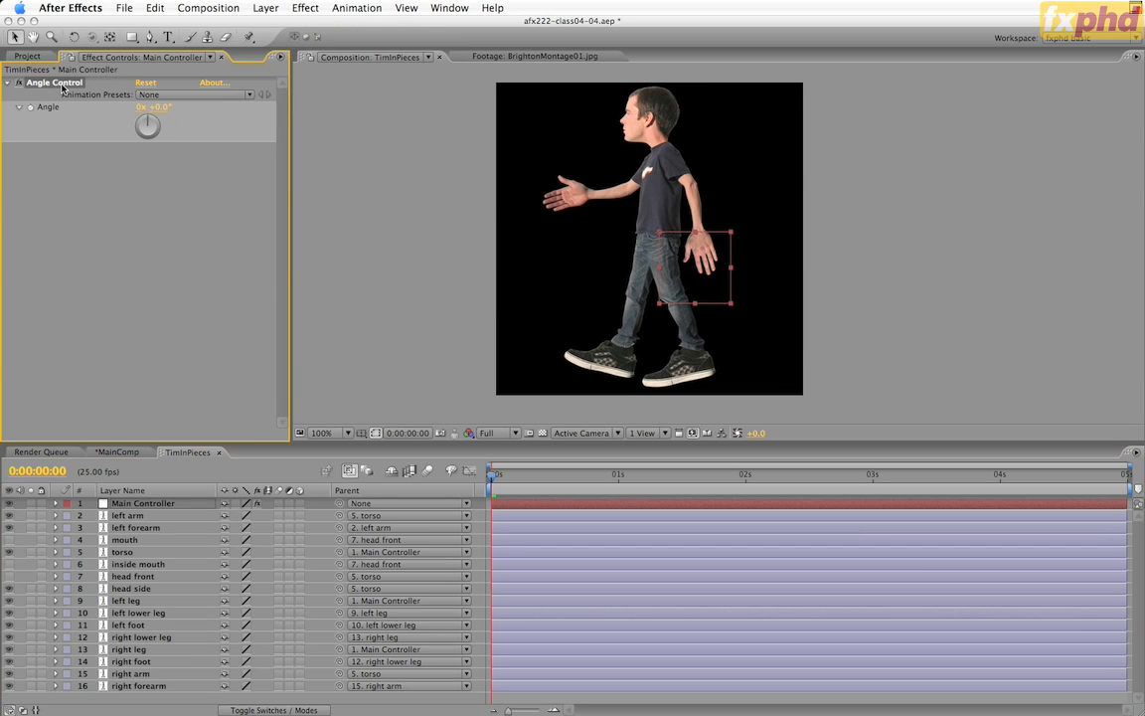
Rename Main Controller's Angle Control to Left Upper Leg and duplicate it as Left Lower Leg.
{"action": "key", "text": "Return"}
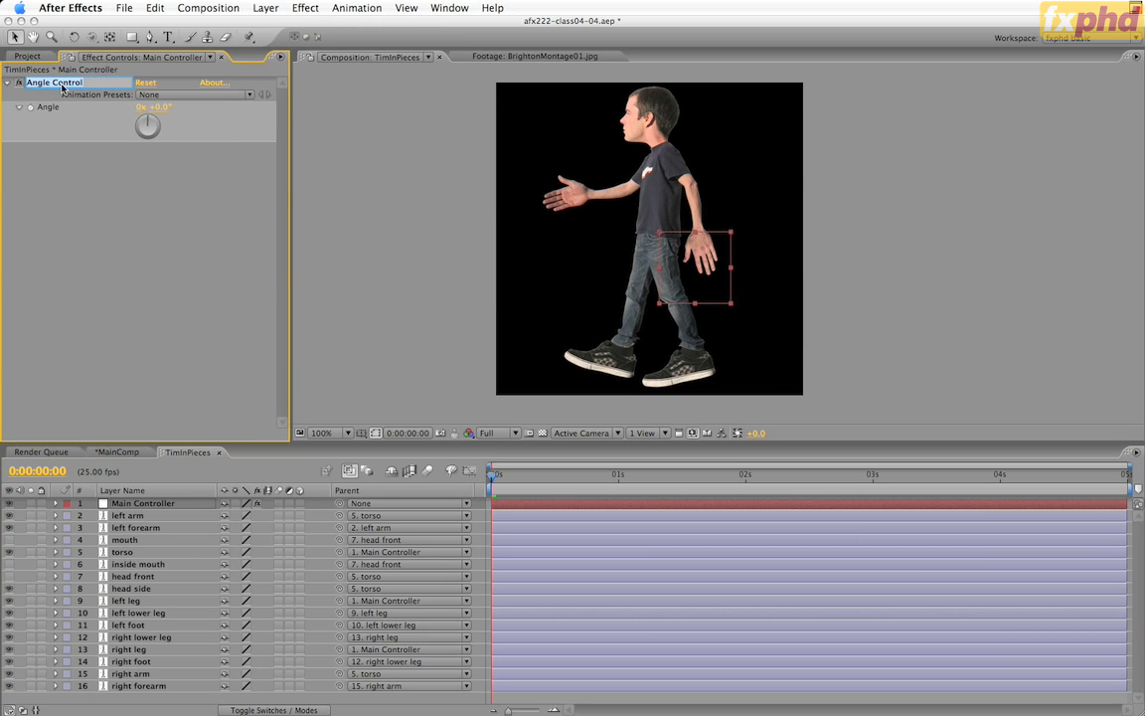
{"action": "type", "text": "Left Upper Leg"}
{"action": "key", "text": "Return"}
{"action": "key", "text": "super+d"}
{"action": "key", "text": "Return"}
{"action": "type", "text": "L"}
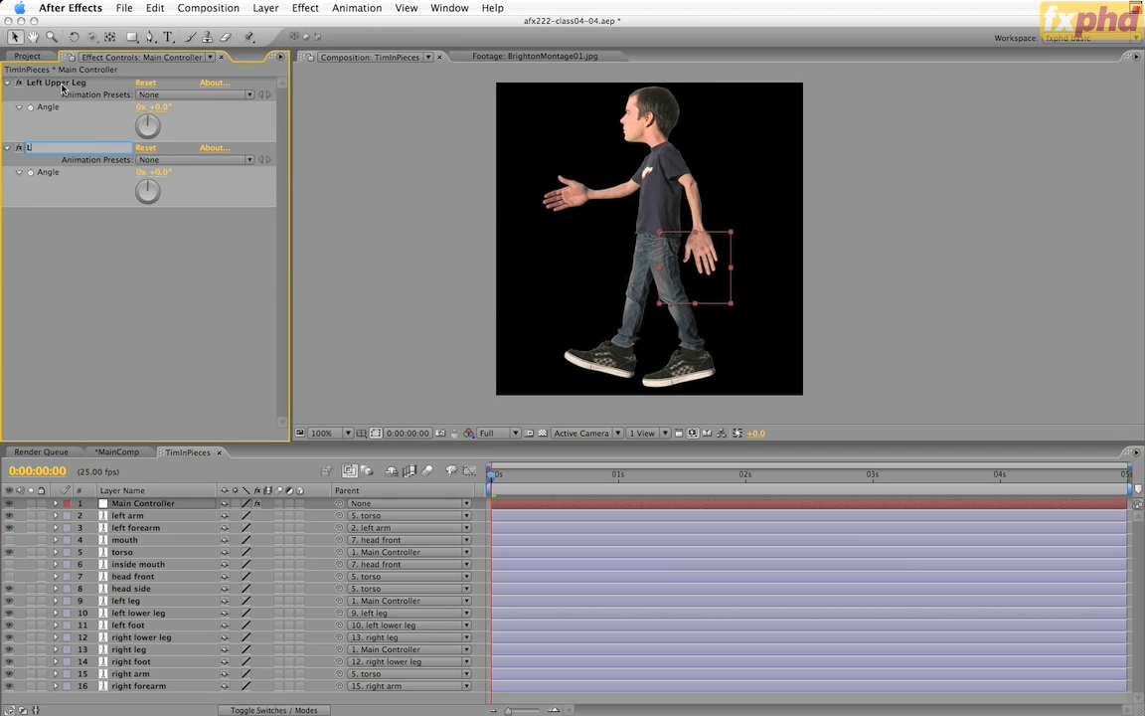
{"action": "type", "text": "eft Lower Leg"}
{"action": "key", "text": "Return"}
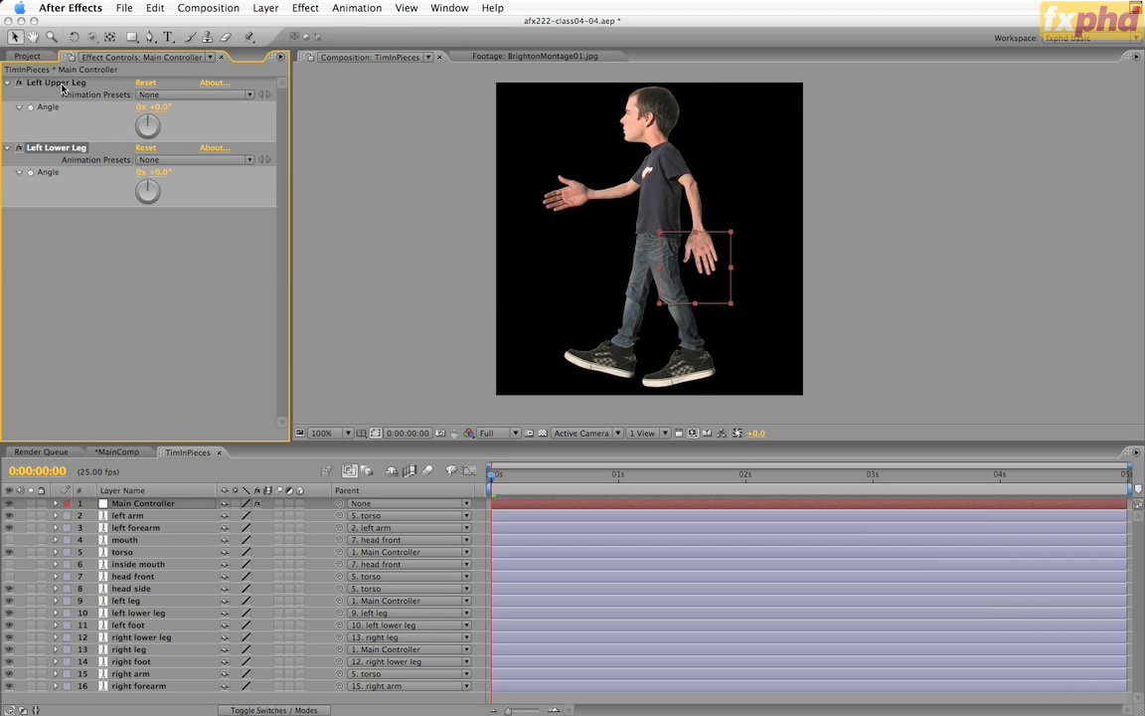
Duplicate the Left Lower Leg control as Left Foot and collapse the angle dials of all three controls.
{"action": "key", "text": "super+d"}
{"action": "key", "text": "Return"}
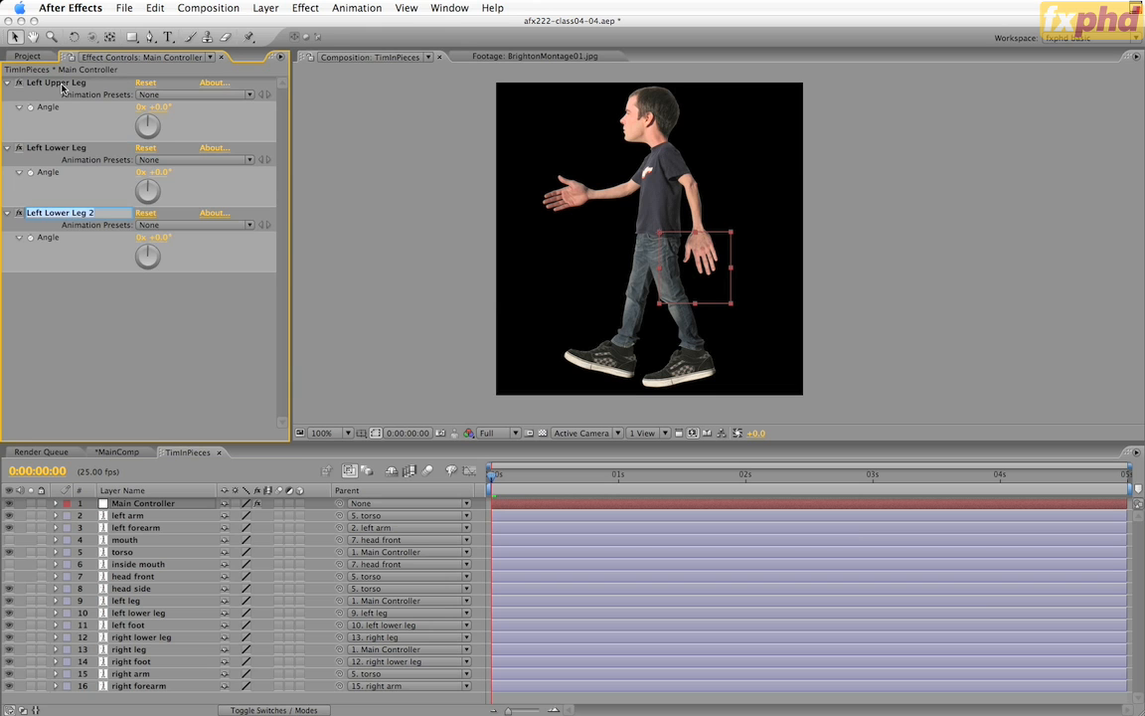
{"action": "type", "text": "Left Foot"}
{"action": "key", "text": "Return"}
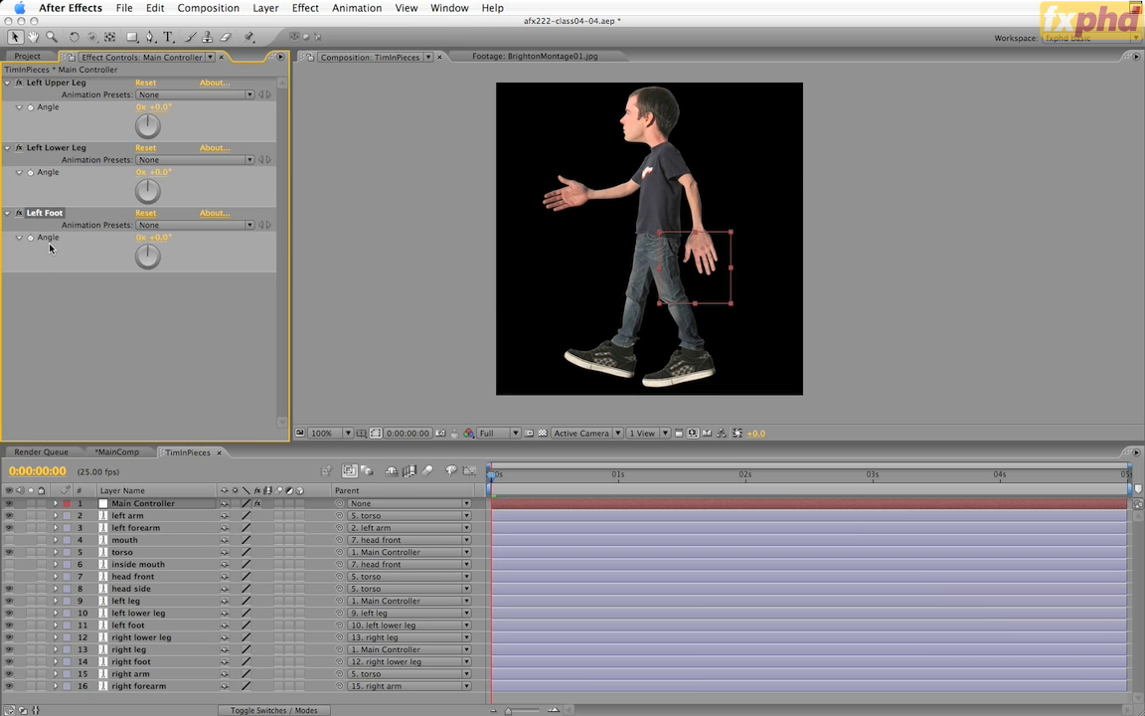
{"action": "left_click", "coordinate": [18, 236]}
{"action": "left_click", "coordinate": [18, 171]}
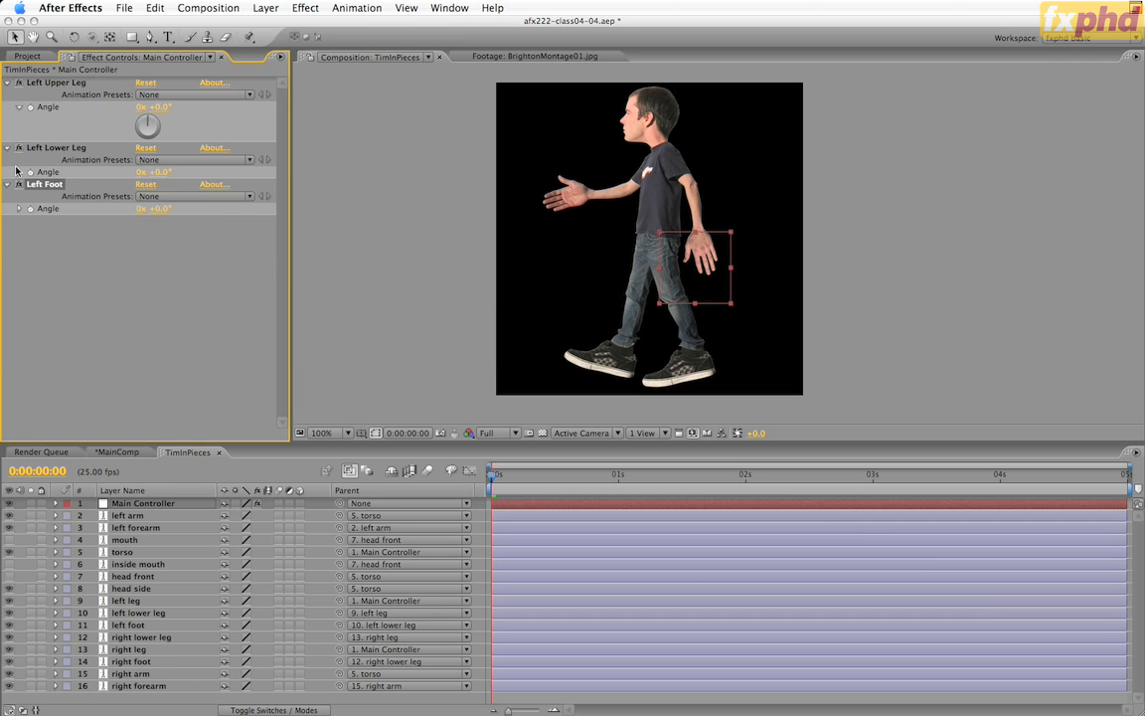
{"action": "left_click", "coordinate": [18, 109]}
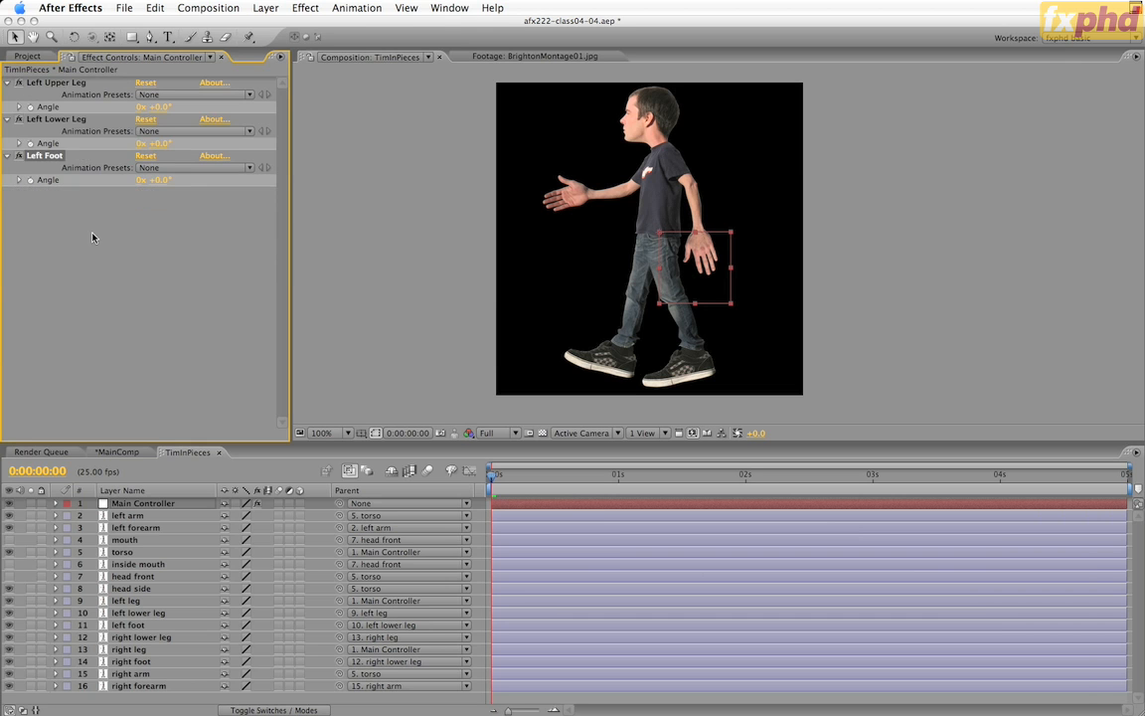
{"action": "left_click", "coordinate": [80, 244]}
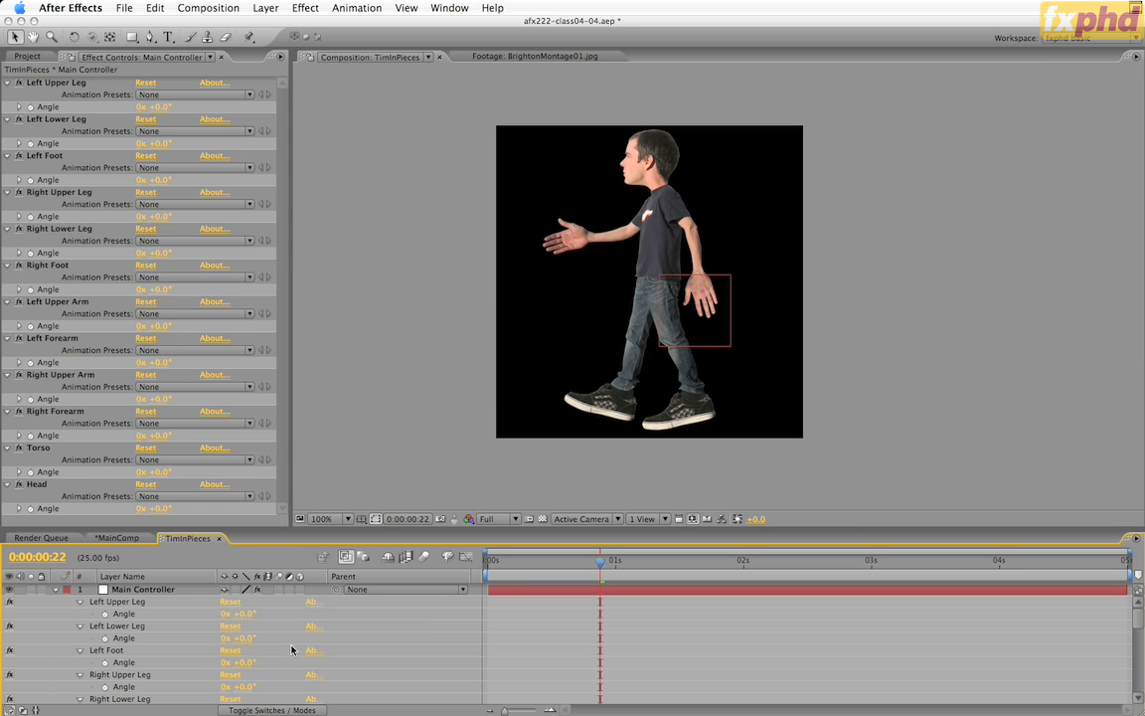
Maximize the timeline and link the left arm's rotation by expression to Main Controller's Left Upper Arm angle.
{"action": "key", "text": "grave"}
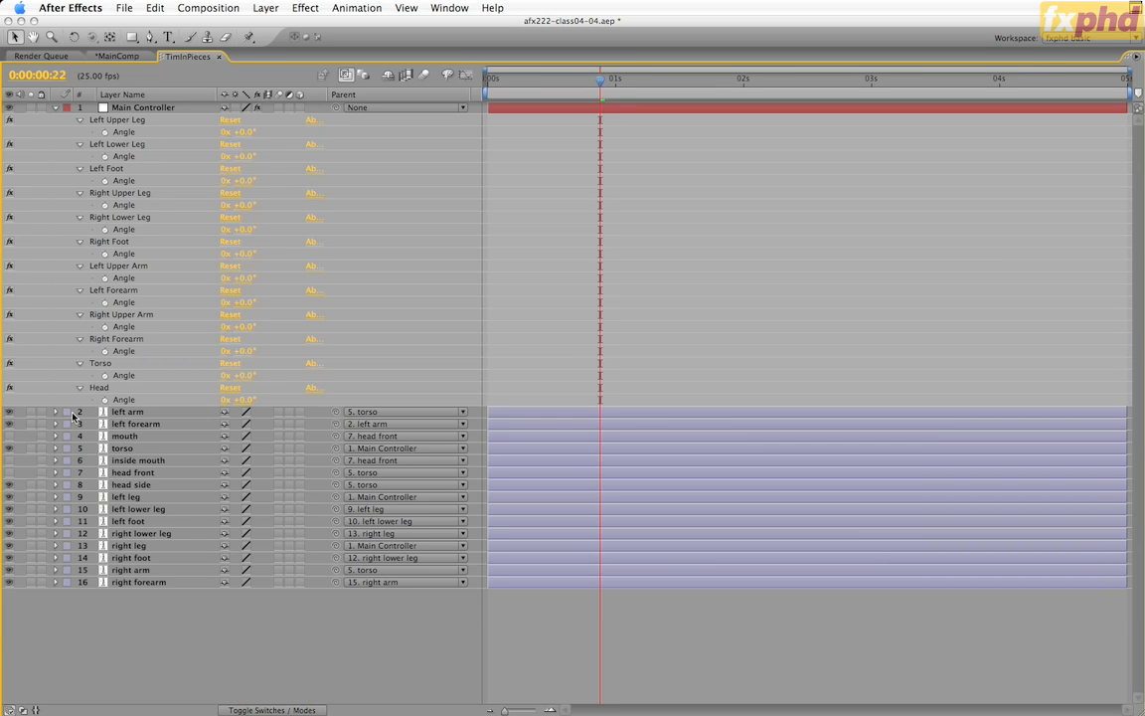
{"action": "left_click", "coordinate": [144, 412]}
{"action": "key", "text": "r"}
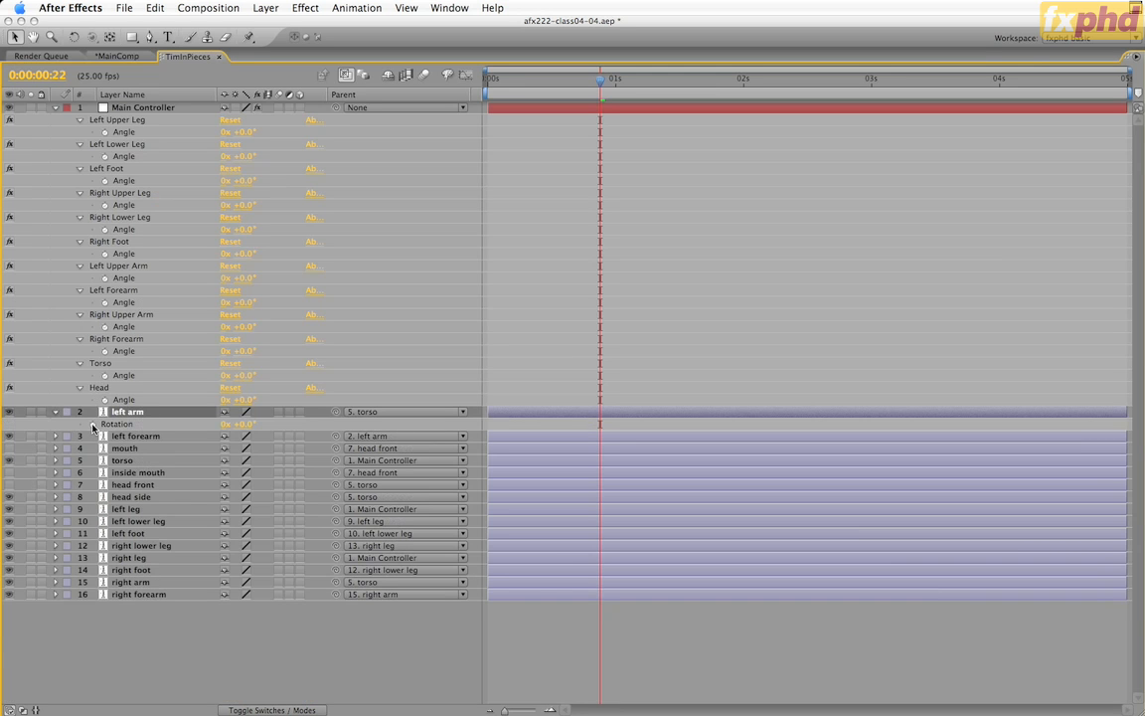
{"action": "left_click", "coordinate": [92, 424], "text": "alt"}
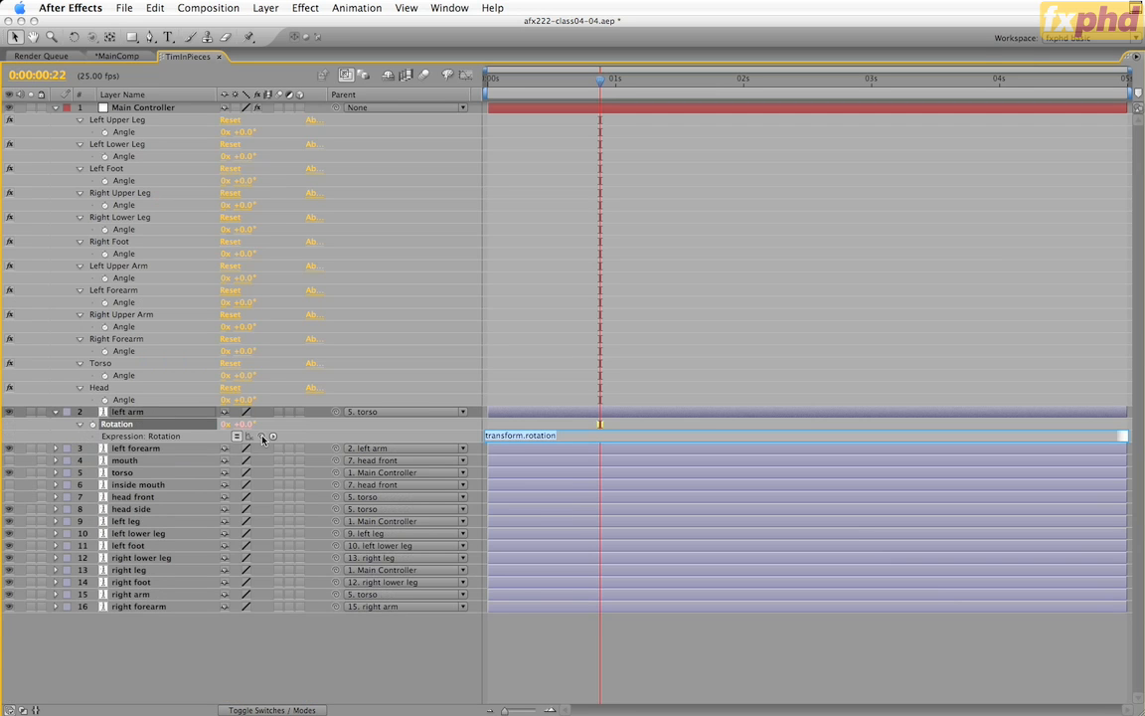
{"action": "left_click_drag", "start_coordinate": [262, 437], "coordinate": [126, 279]}
Link the left forearm's rotation by expression to Main Controller's Left Forearm angle.
{"action": "left_click", "coordinate": [168, 450]}
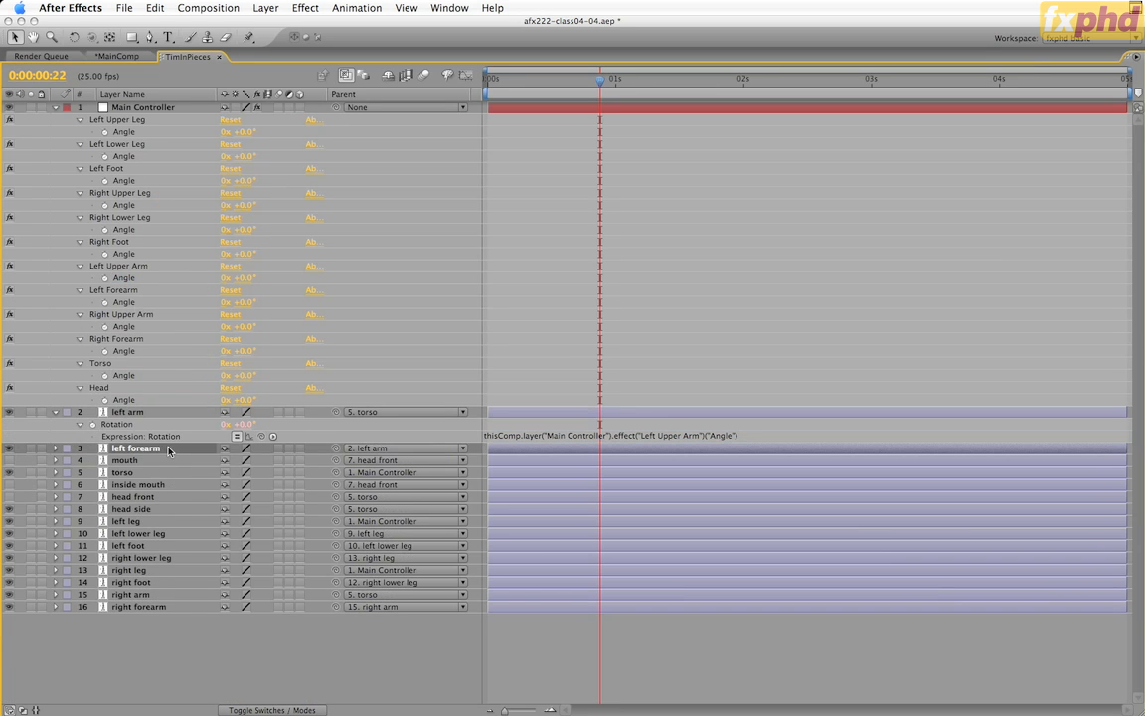
{"action": "key", "text": "r"}
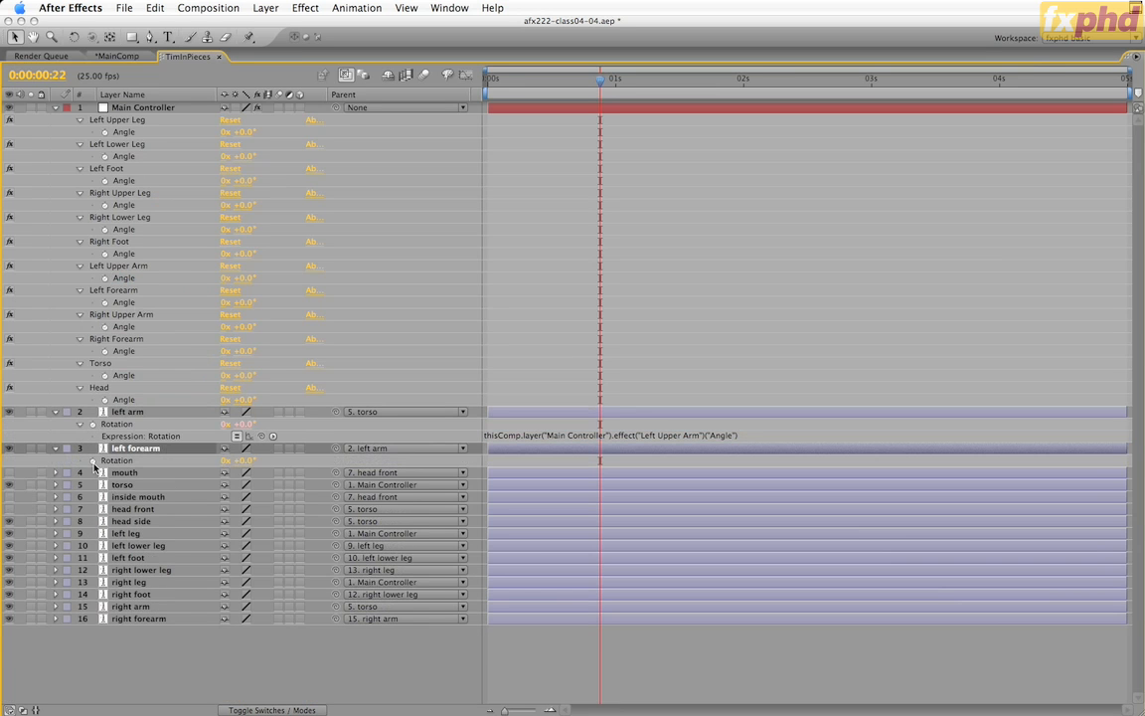
{"action": "left_click", "coordinate": [93, 461], "text": "alt"}
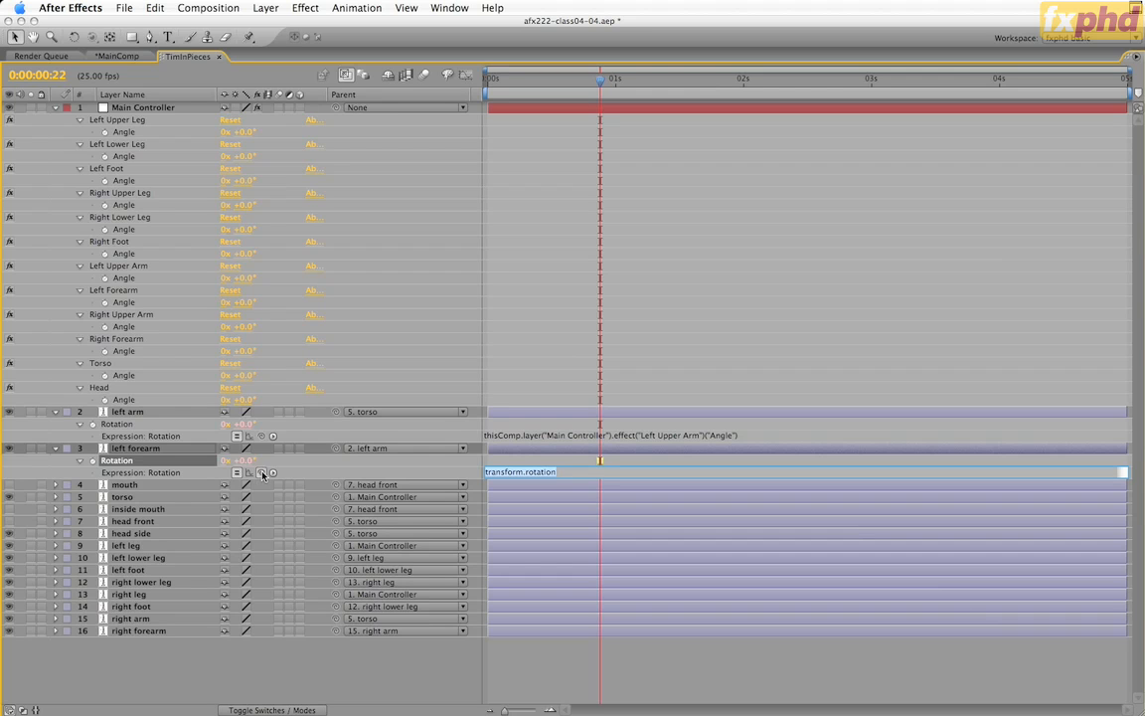
{"action": "left_click_drag", "start_coordinate": [261, 473], "coordinate": [127, 303]}
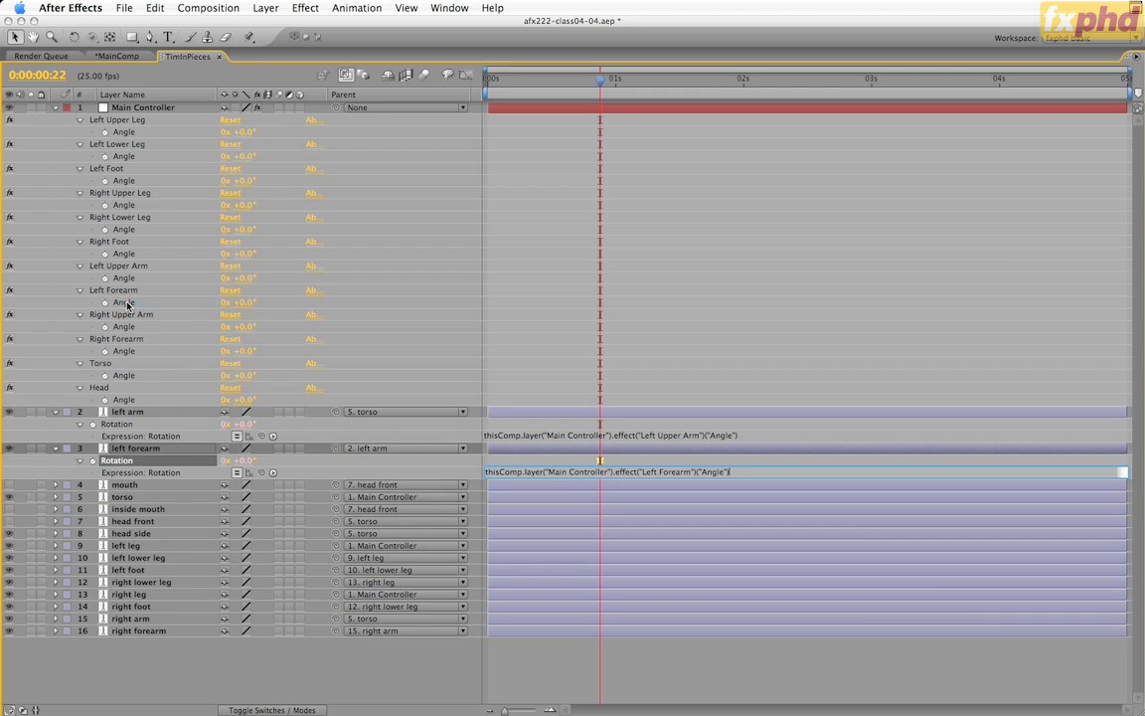
Correct the left forearm's rotation expression by removing the stray characters after Main Controller's Left Forearm angle reference.
{"action": "left_click", "coordinate": [199, 301]}
{"action": "left_click", "coordinate": [729, 290]}
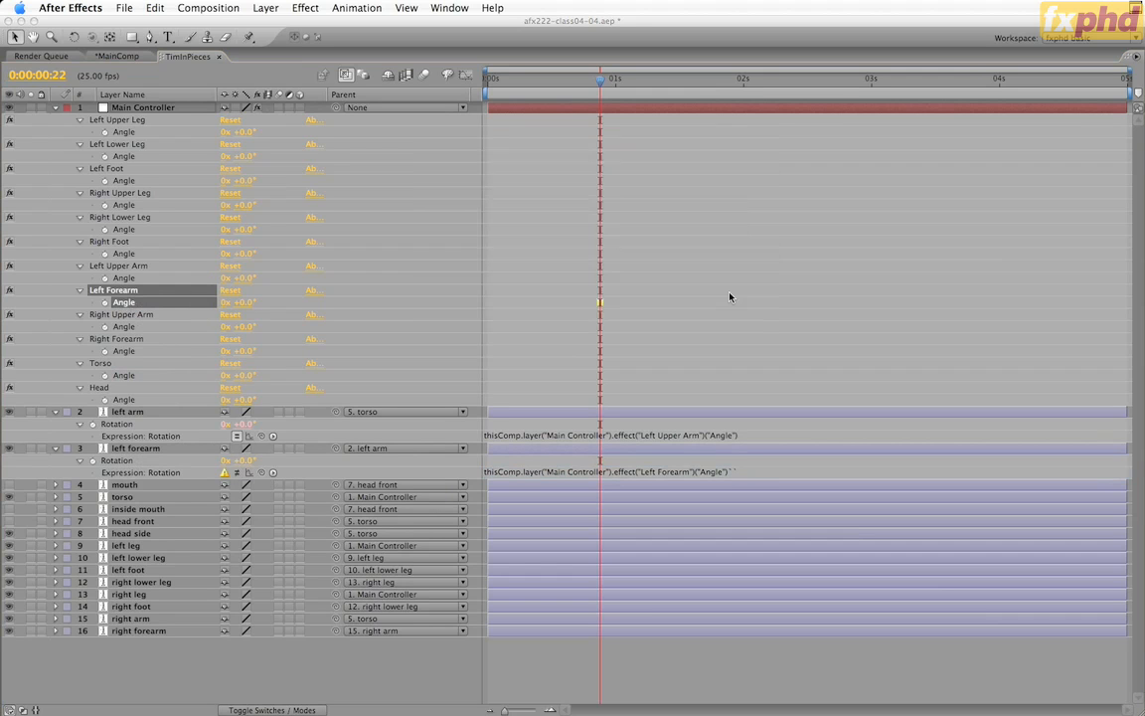
{"action": "left_click", "coordinate": [731, 472]}
{"action": "left_click", "coordinate": [738, 473]}
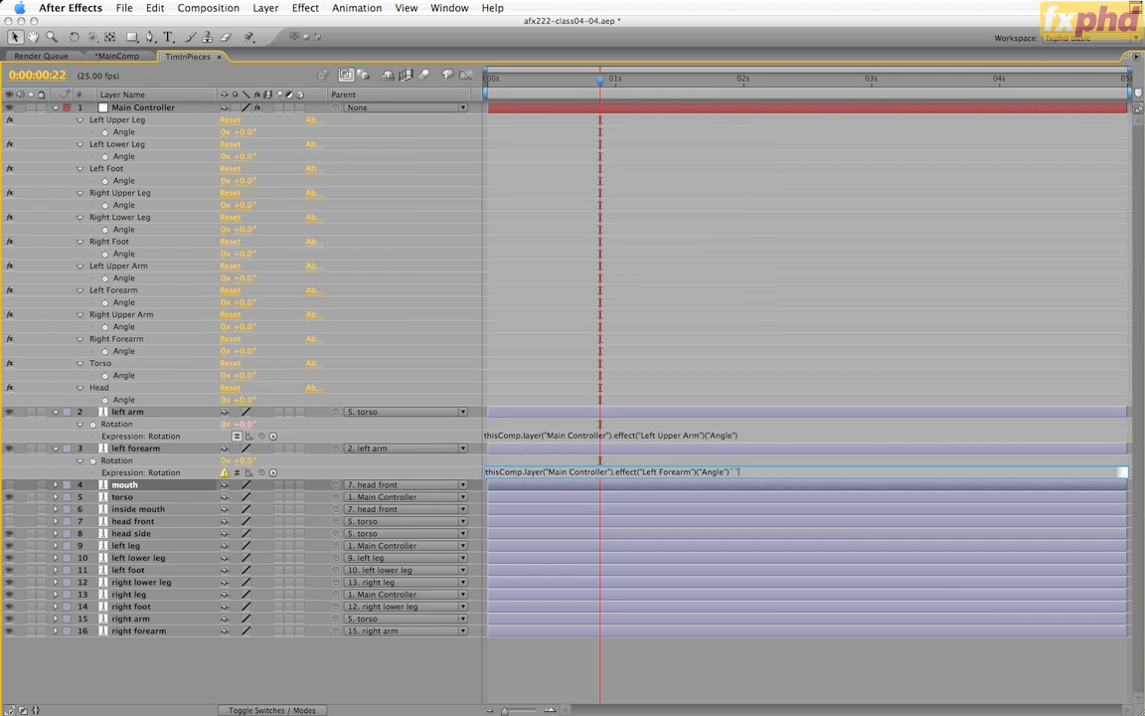
{"action": "left_click", "coordinate": [380, 469]}
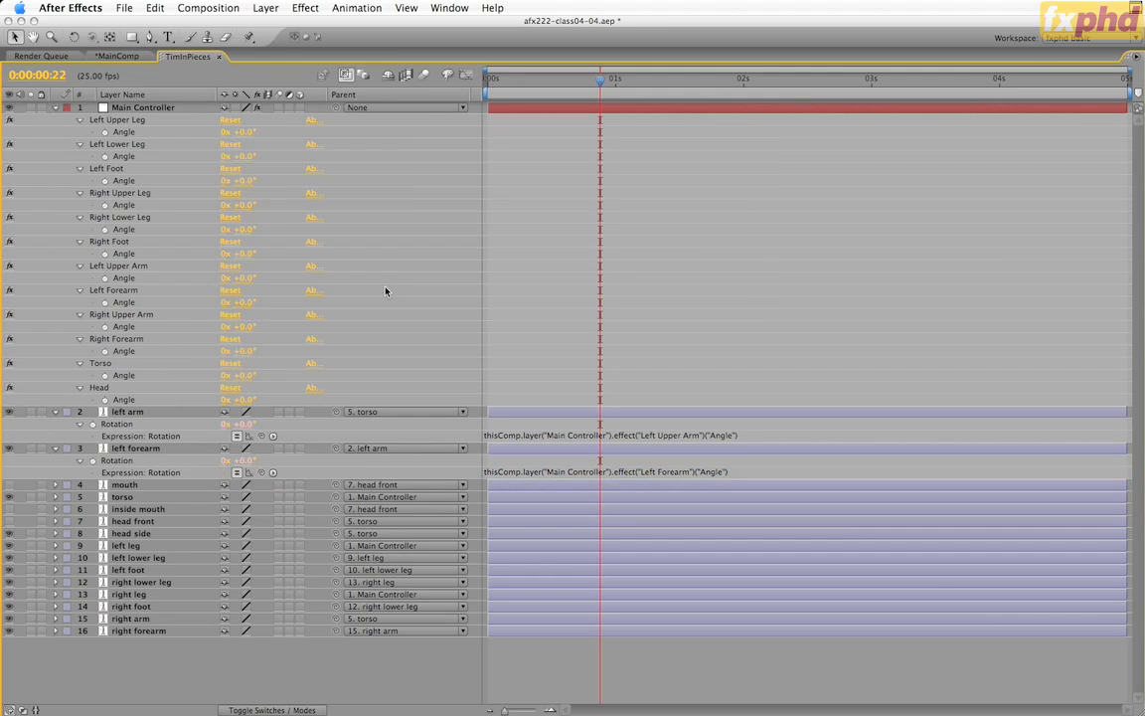
Try out Main Controller's Left Upper Arm and Left Forearm angles to swing the left arm, and undo both changes.
{"action": "key", "text": "grave"}
{"action": "left_click", "coordinate": [171, 593]}
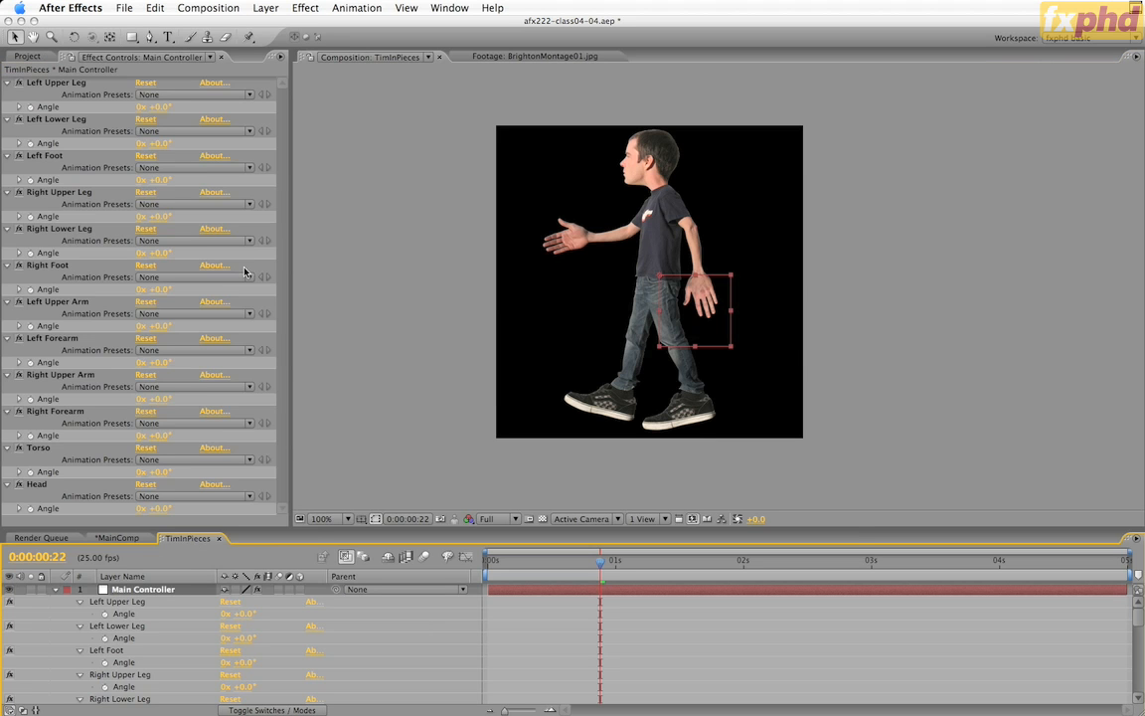
{"action": "left_click_drag", "start_coordinate": [154, 326], "coordinate": [110, 299]}
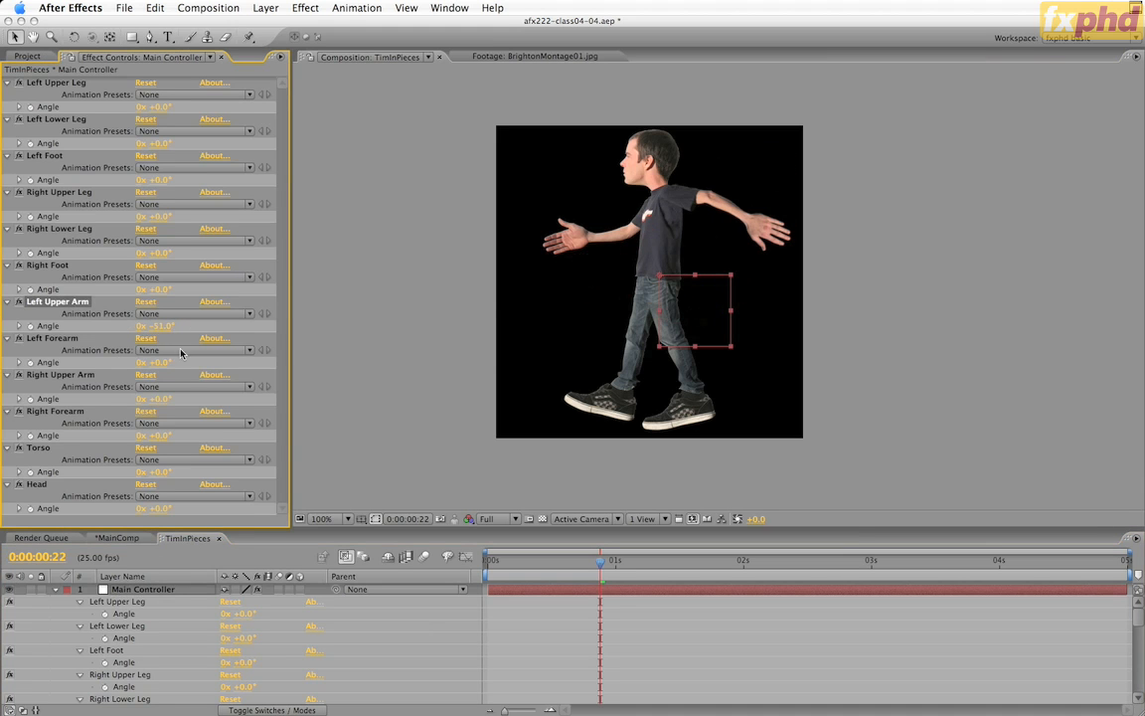
{"action": "left_click_drag", "start_coordinate": [159, 363], "coordinate": [197, 362]}
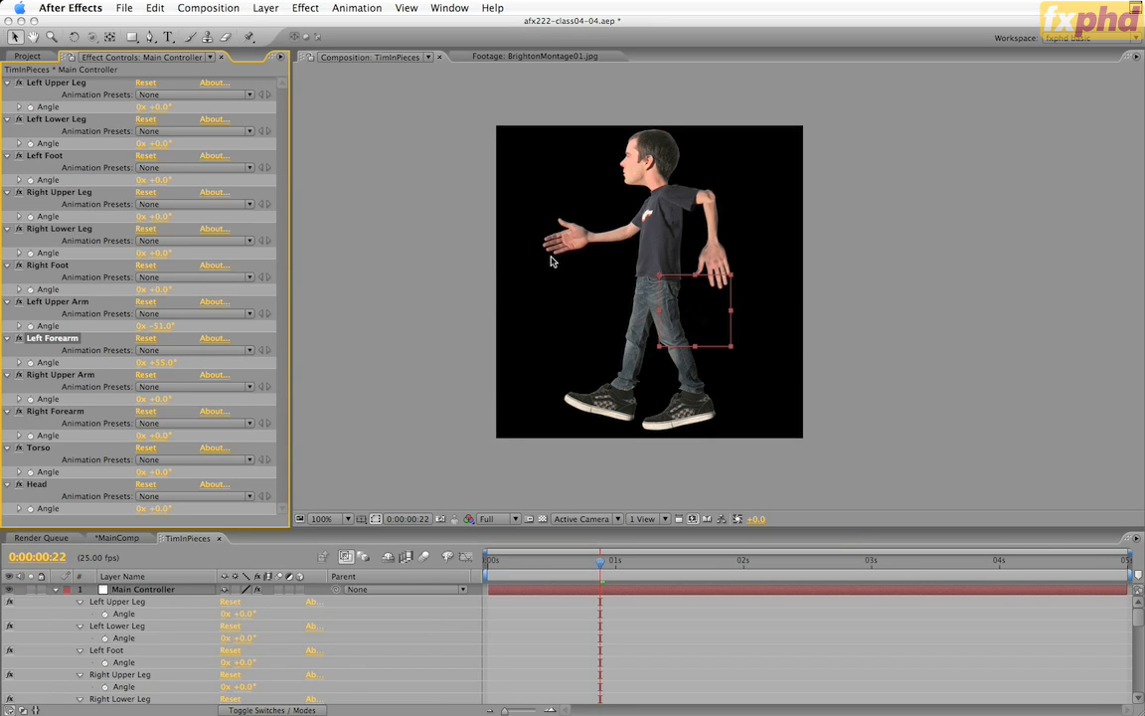
{"action": "key", "text": "super+z"}
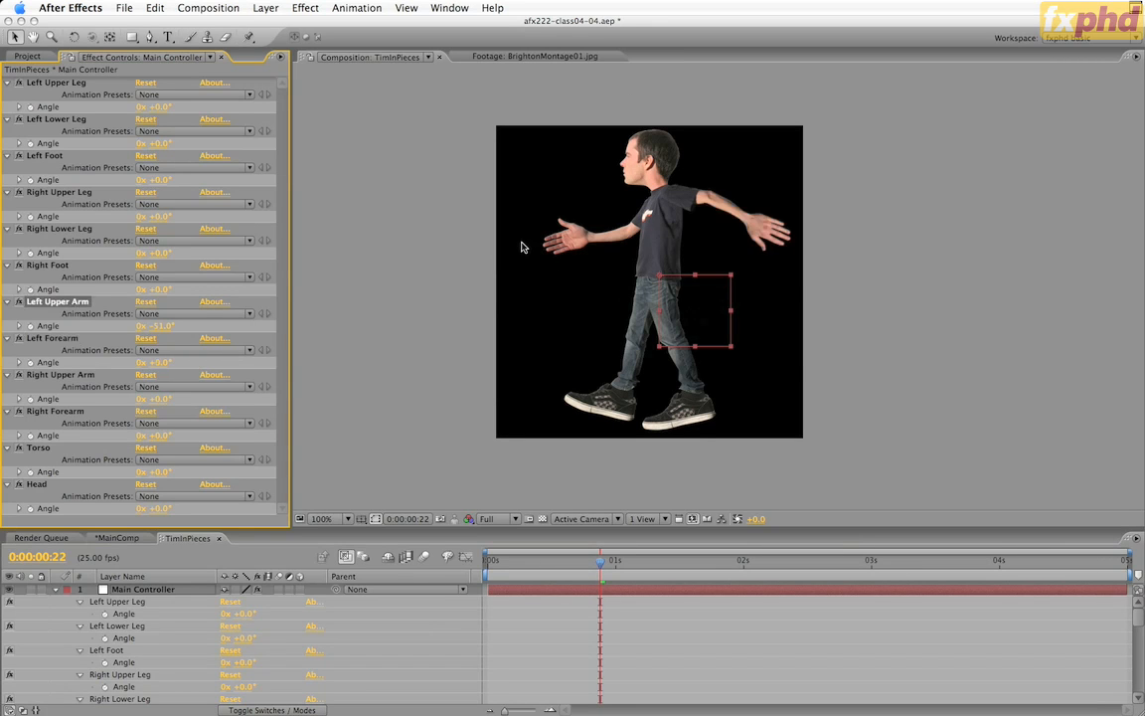
{"action": "key", "text": "super+z"}
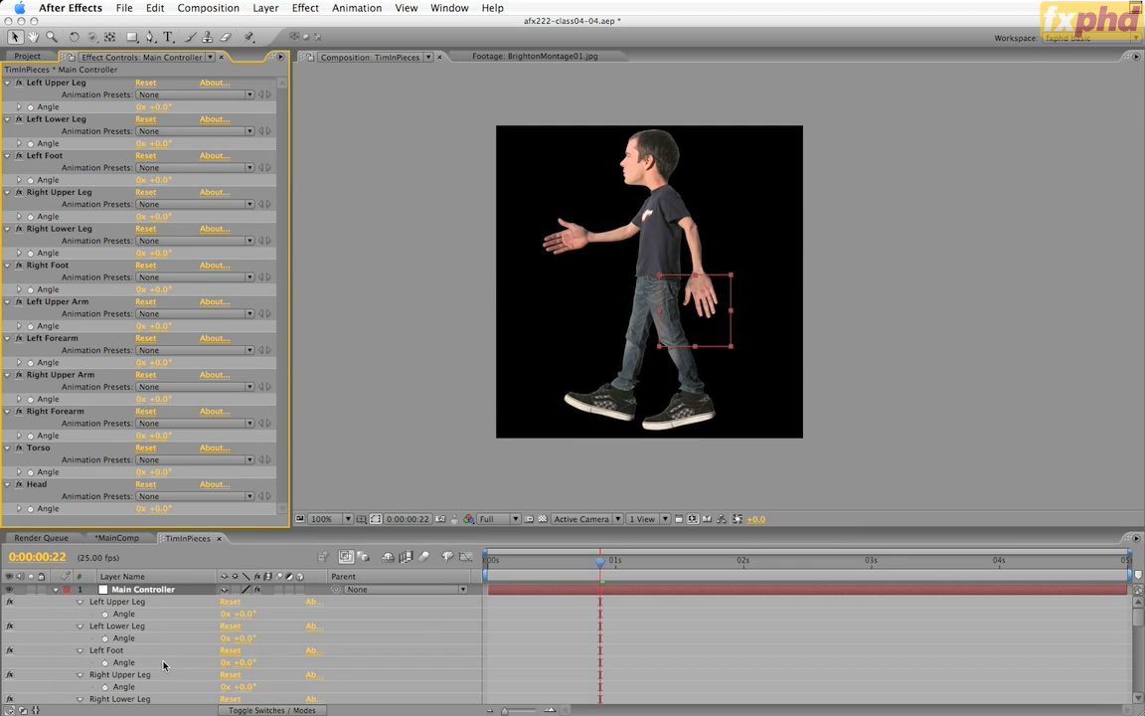
Reveal all layers' modified properties in a maximized timeline, examine each body part's rotation expression, and collapse the body-part layers.
{"action": "key", "text": "grave"}
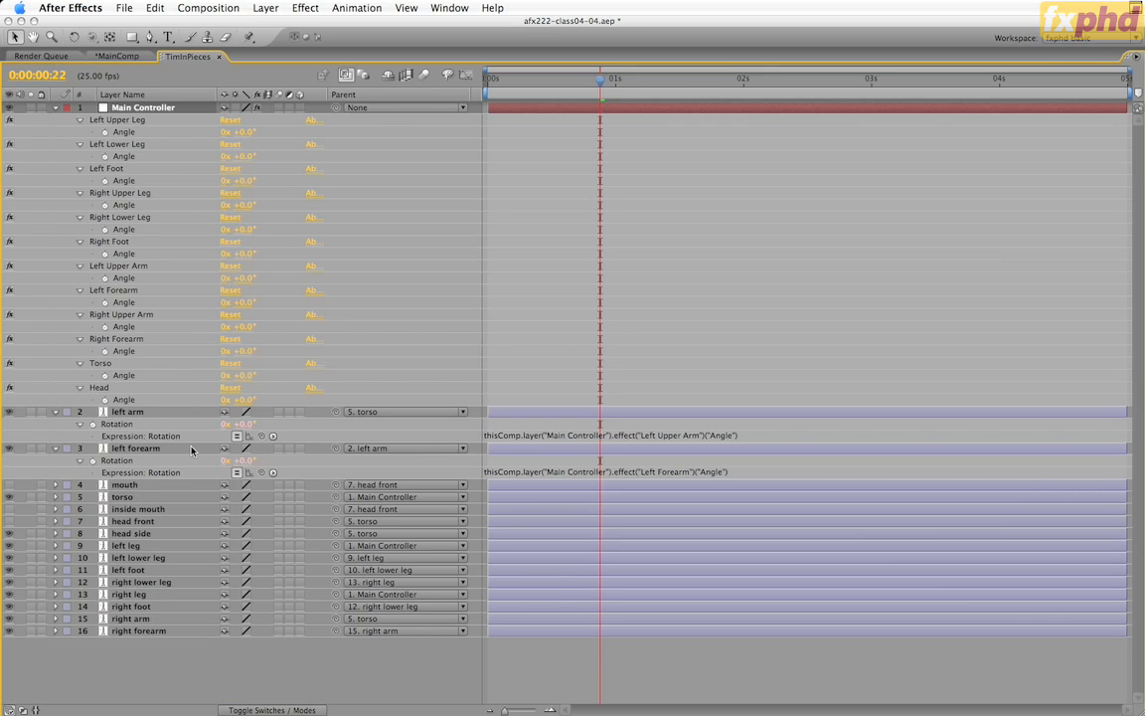
{"action": "key", "text": "super+a"}
{"action": "key", "text": "u"}
{"action": "key", "text": "u"}
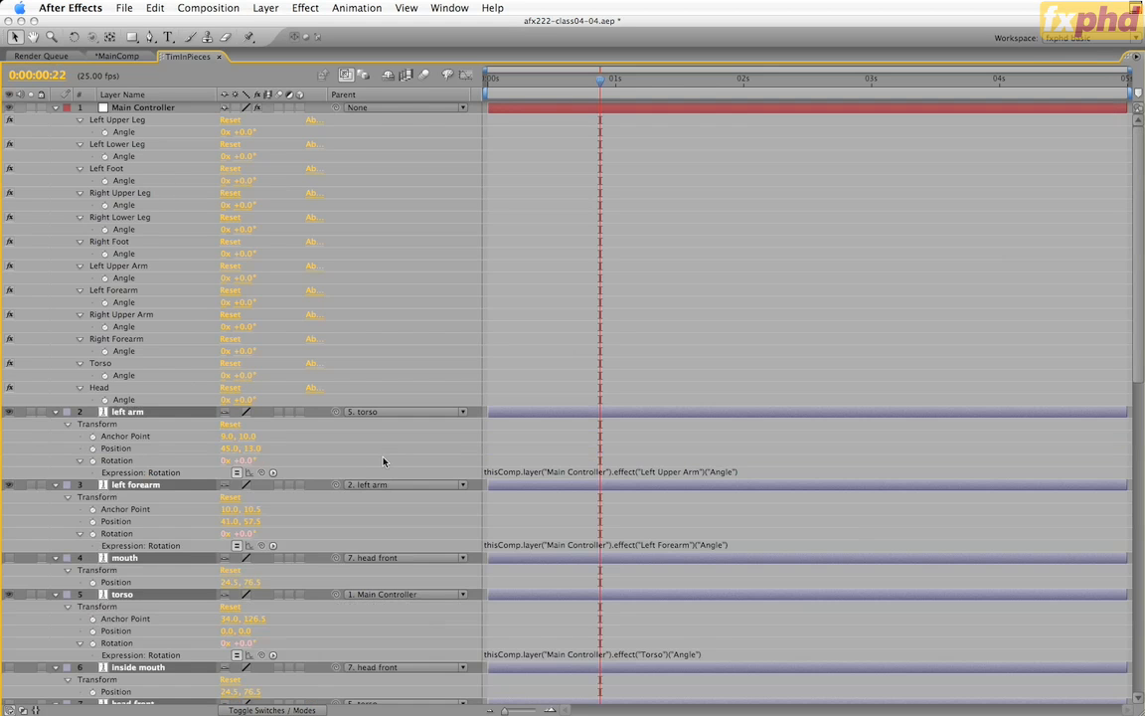
{"action": "scroll", "coordinate": [383, 460], "scroll_direction": "down", "scroll_amount": 5}
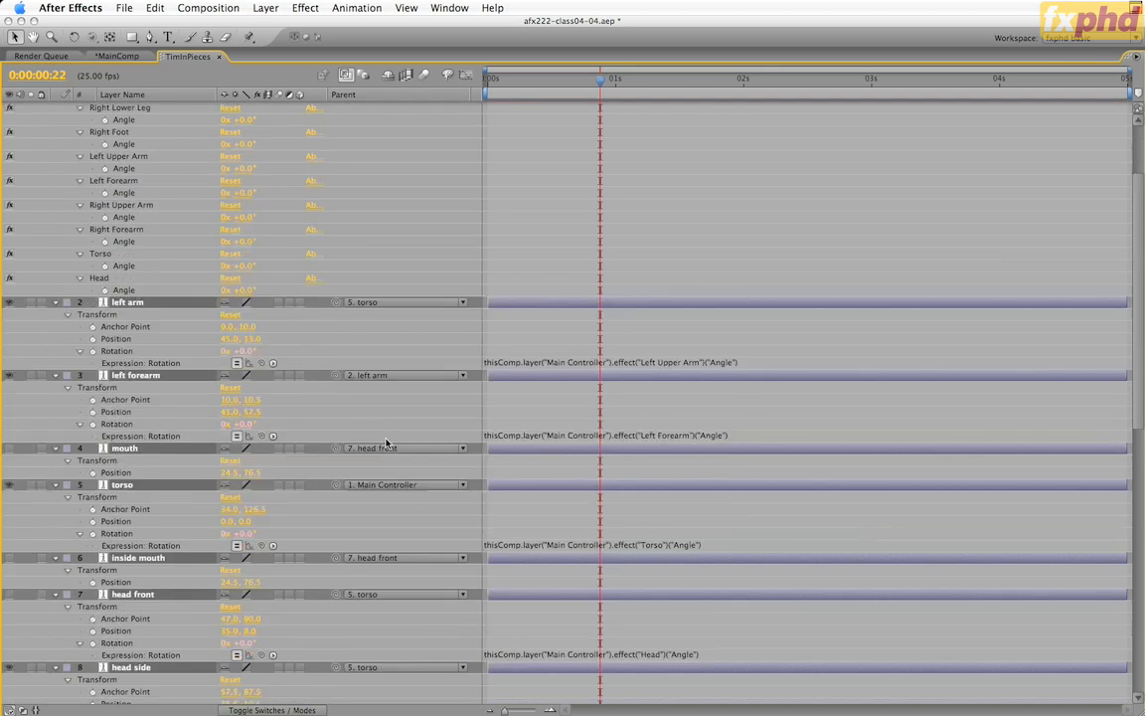
{"action": "scroll", "coordinate": [376, 419], "scroll_direction": "down", "scroll_amount": 7}
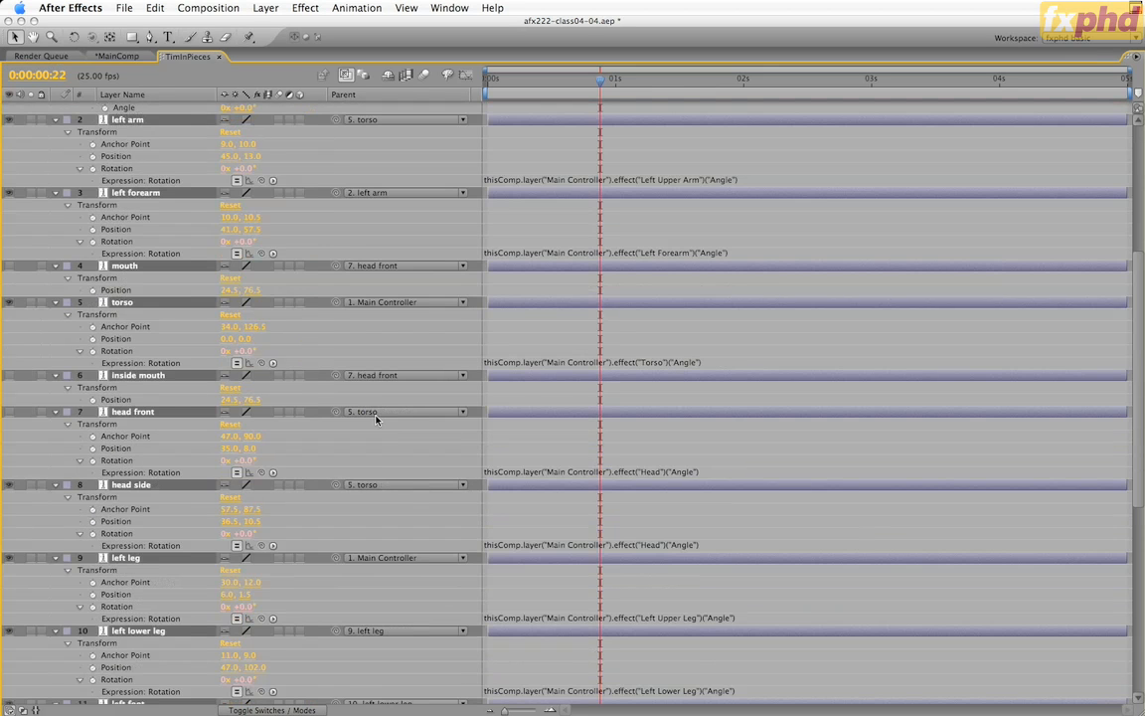
{"action": "scroll", "coordinate": [376, 420], "scroll_direction": "down", "scroll_amount": 8}
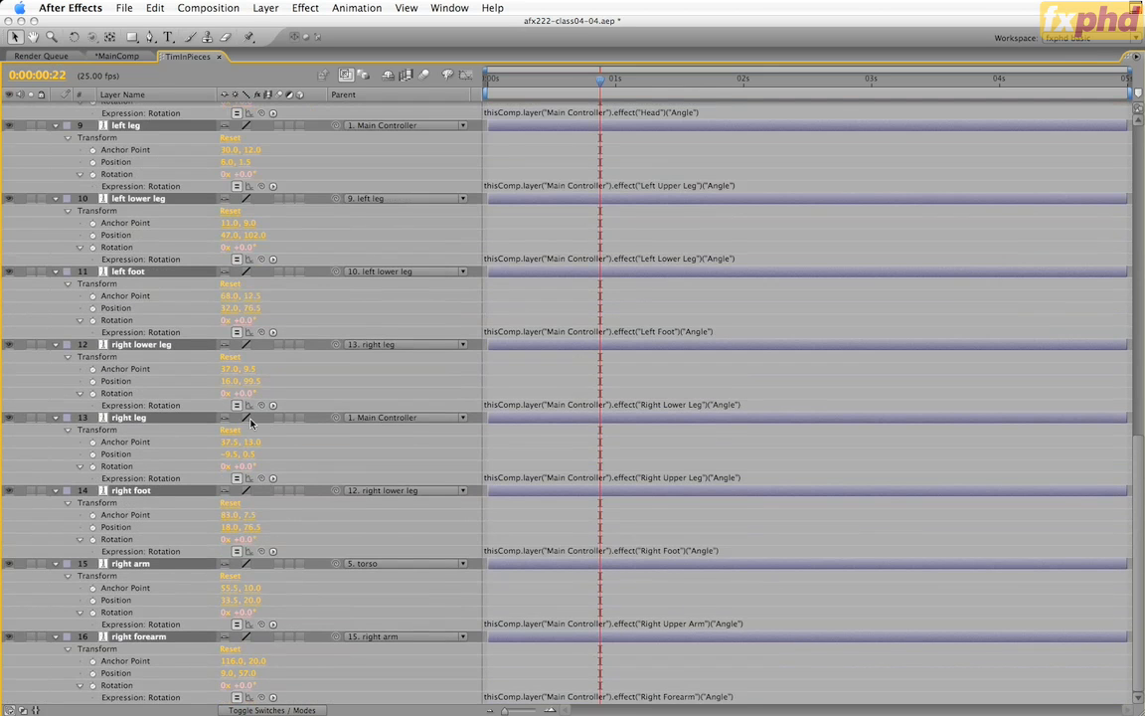
{"action": "scroll", "coordinate": [307, 471], "scroll_direction": "up", "scroll_amount": 10}
{"action": "scroll", "coordinate": [305, 475], "scroll_direction": "up", "scroll_amount": 10}
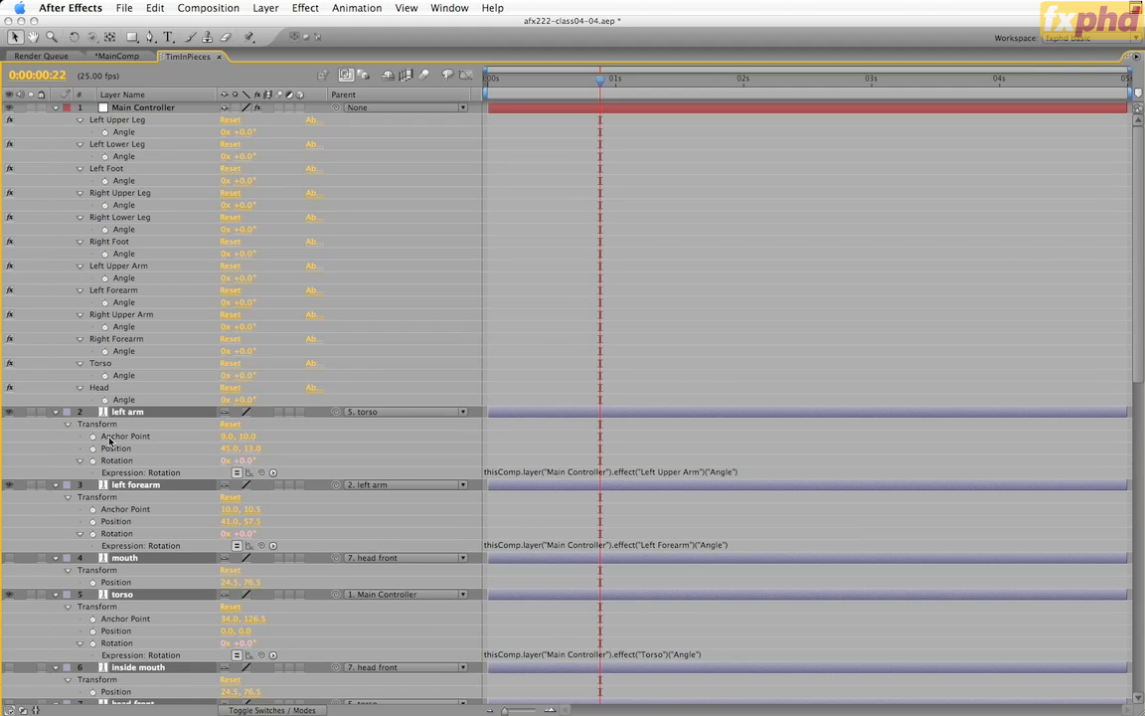
{"action": "left_click", "coordinate": [55, 415]}
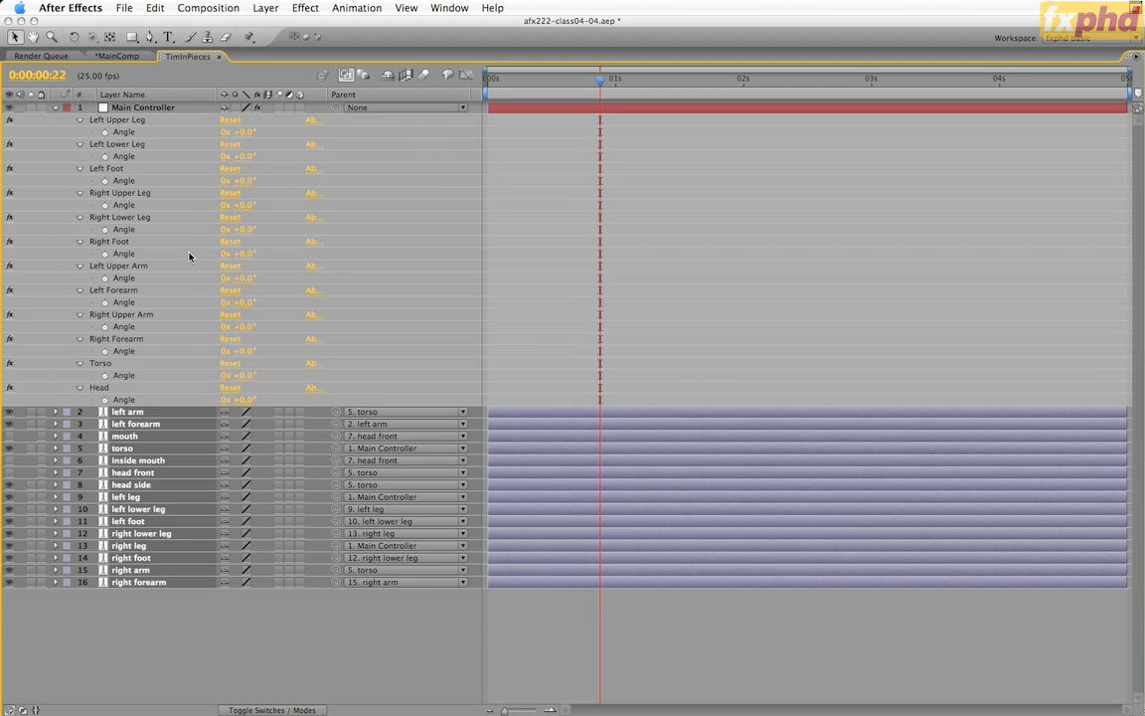
Try out Main Controller's Left Upper Leg angle on the character in the restored layout and undo the test changes.
{"action": "key", "text": "grave"}
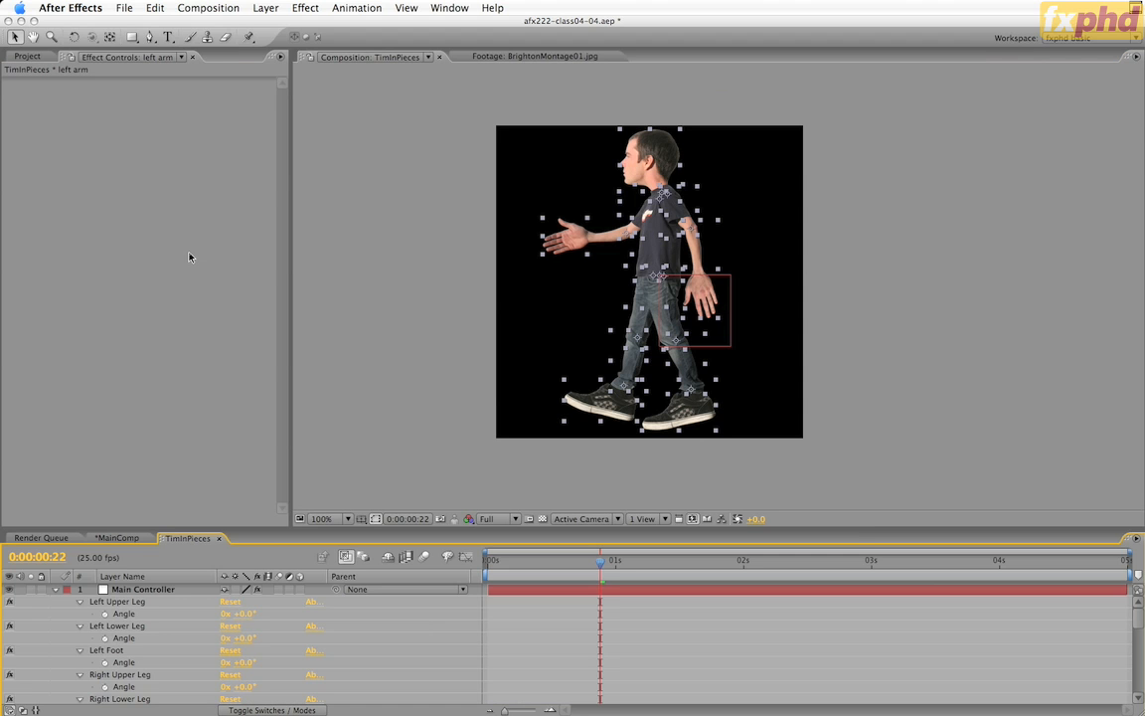
{"action": "left_click", "coordinate": [163, 591]}
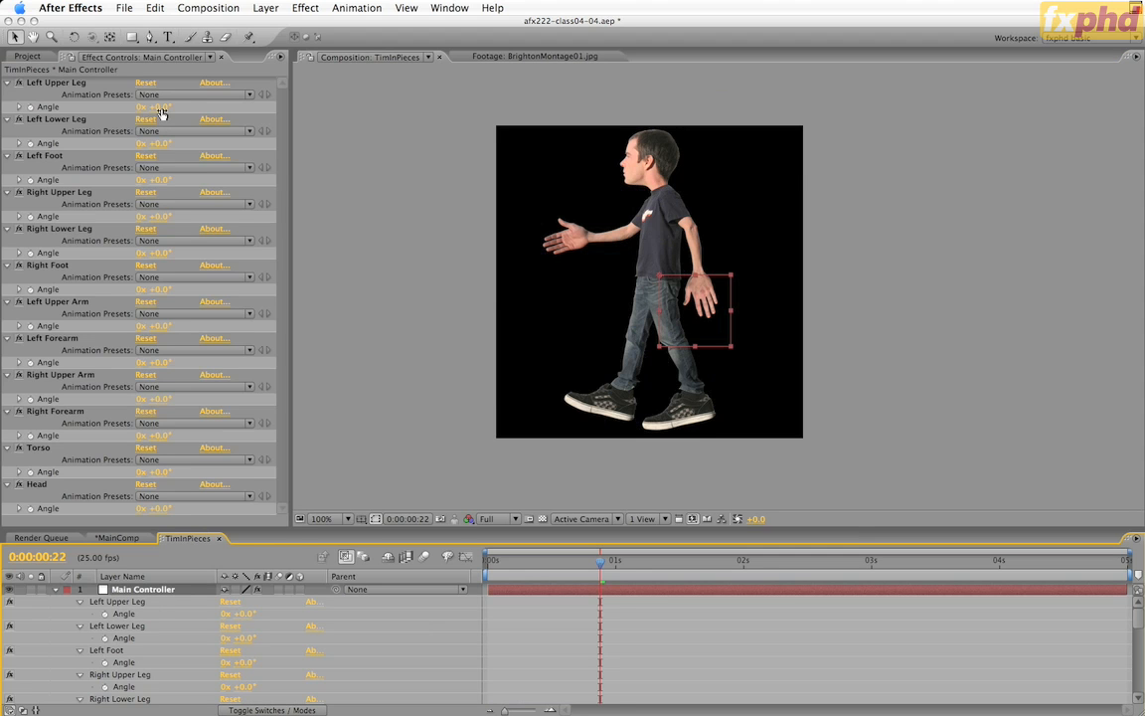
{"action": "left_click_drag", "start_coordinate": [154, 108], "coordinate": [124, 169]}
{"action": "key", "text": "super+z"}
{"action": "key", "text": "super+z"}
{"action": "key", "text": "super+z"}
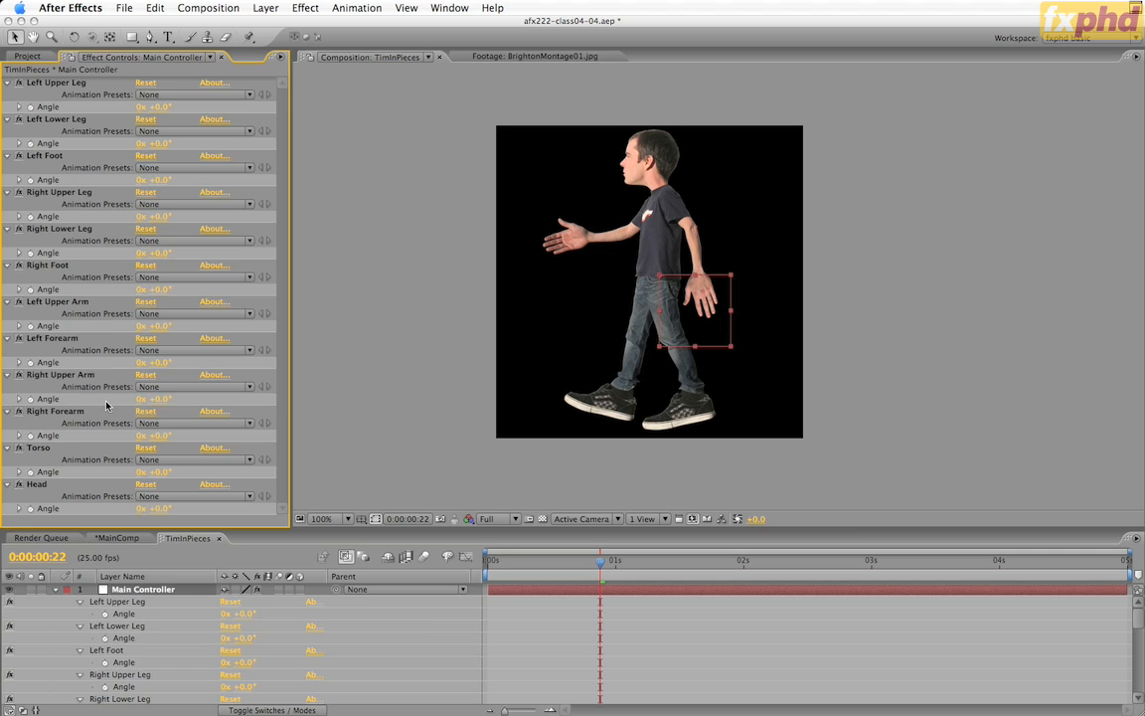
Save the project incrementally as afx222-class04-05.aep and collapse Main Controller's properties in an enlarged timeline.
{"action": "left_click", "coordinate": [184, 540]}
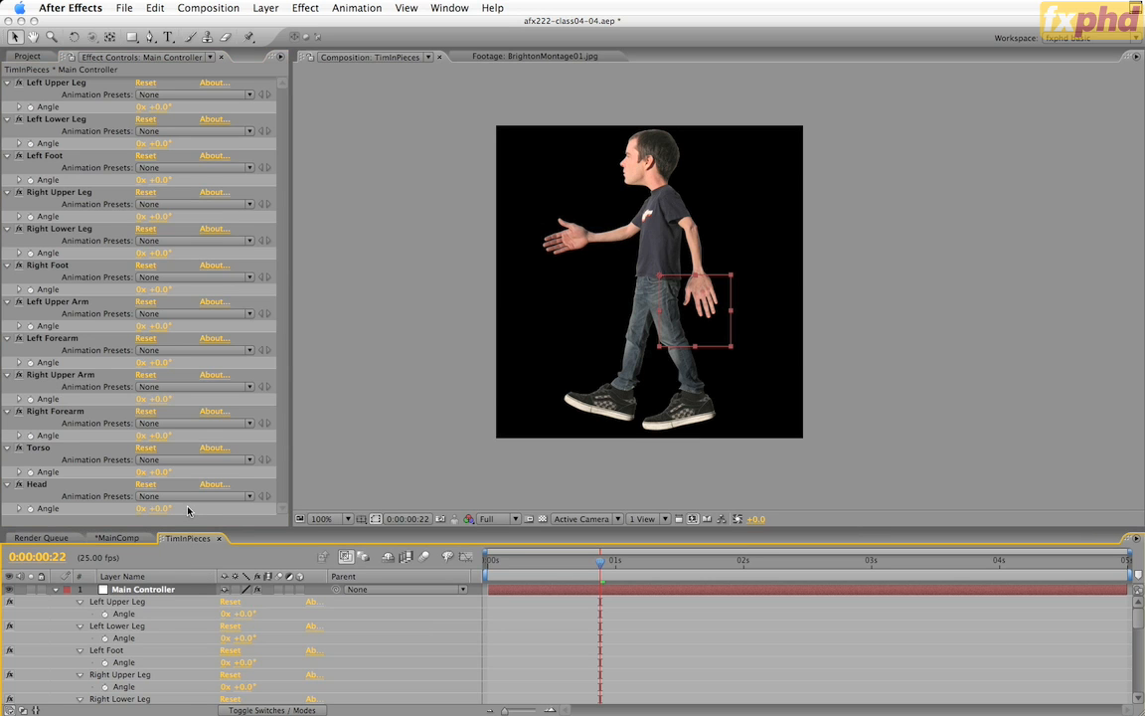
{"action": "key", "text": "super+alt+shift+s"}
{"action": "left_click_drag", "start_coordinate": [347, 528], "coordinate": [342, 354]}
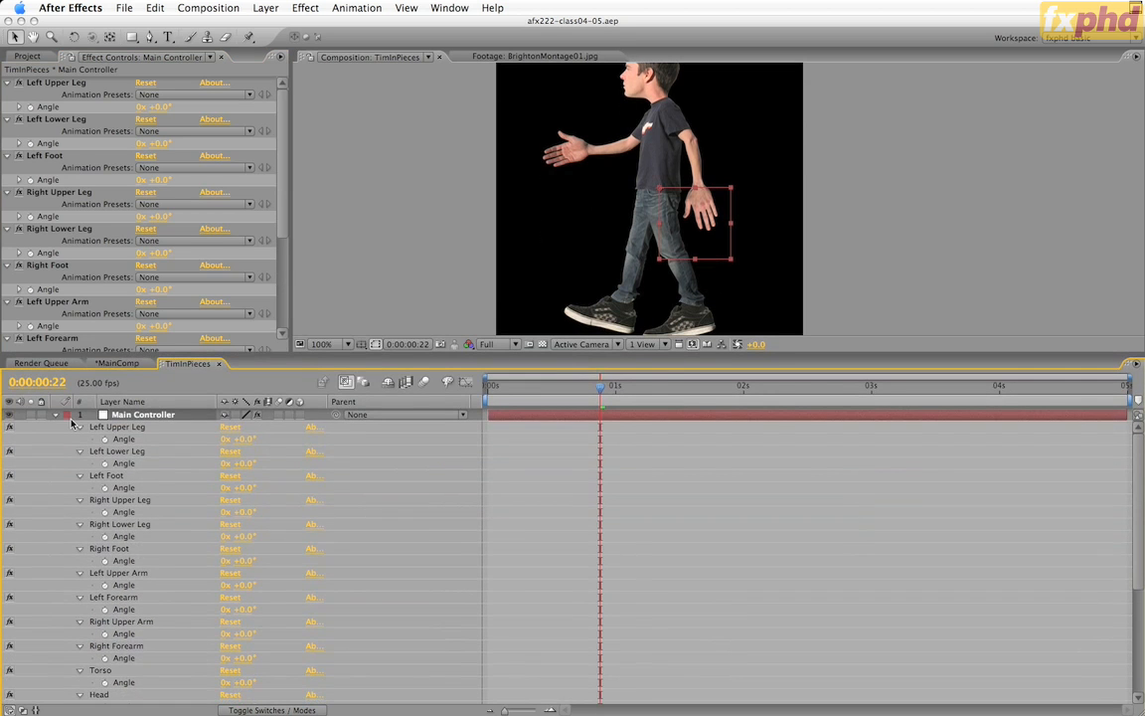
{"action": "left_click", "coordinate": [57, 416]}
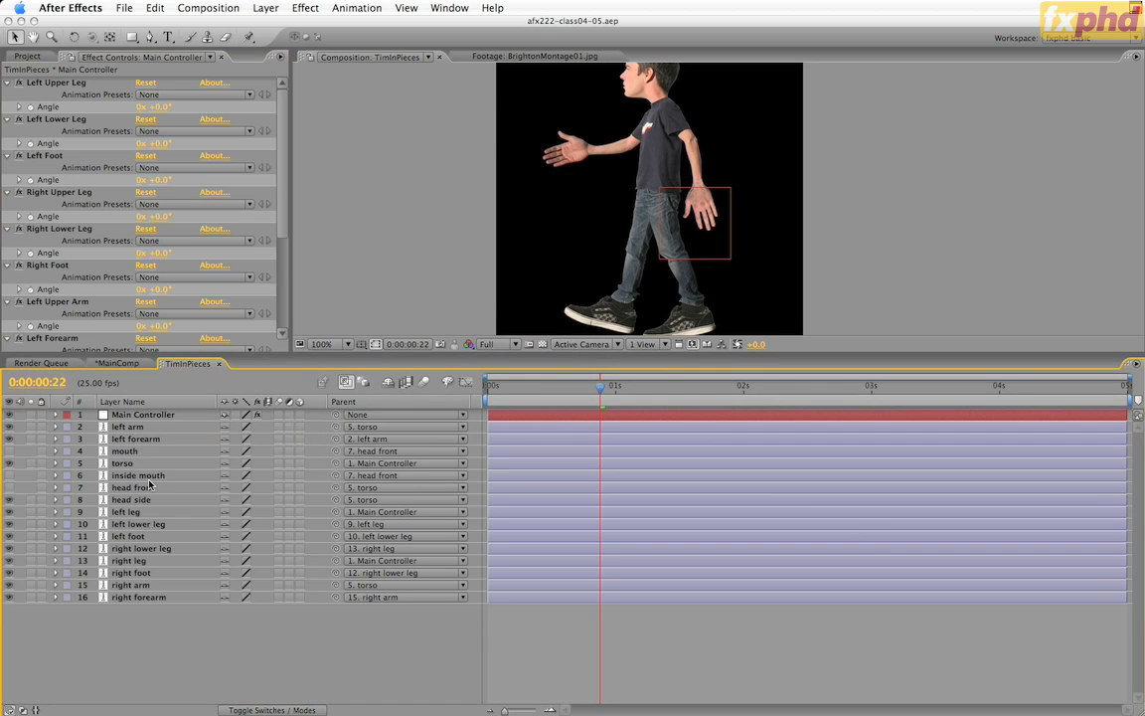
Show the head front layer briefly to compare it with the side head, and hide it again.
{"action": "left_click", "coordinate": [9, 487]}
{"action": "left_click_drag", "start_coordinate": [600, 145], "coordinate": [609, 191]}
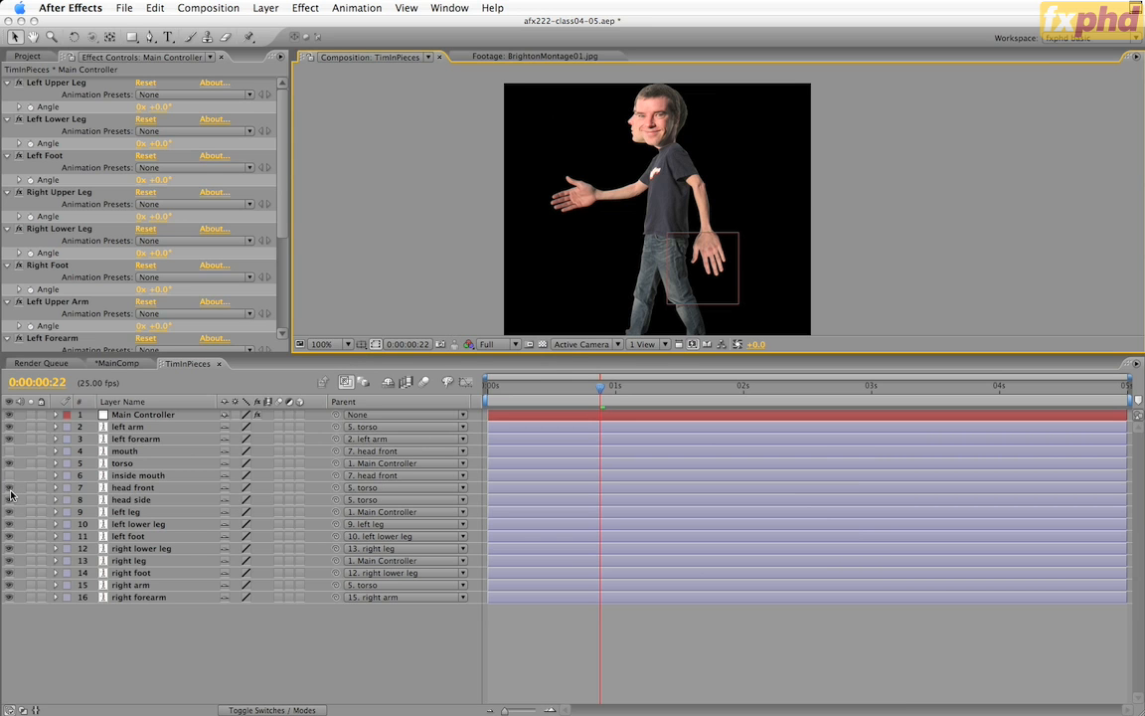
{"action": "left_click", "coordinate": [13, 487]}
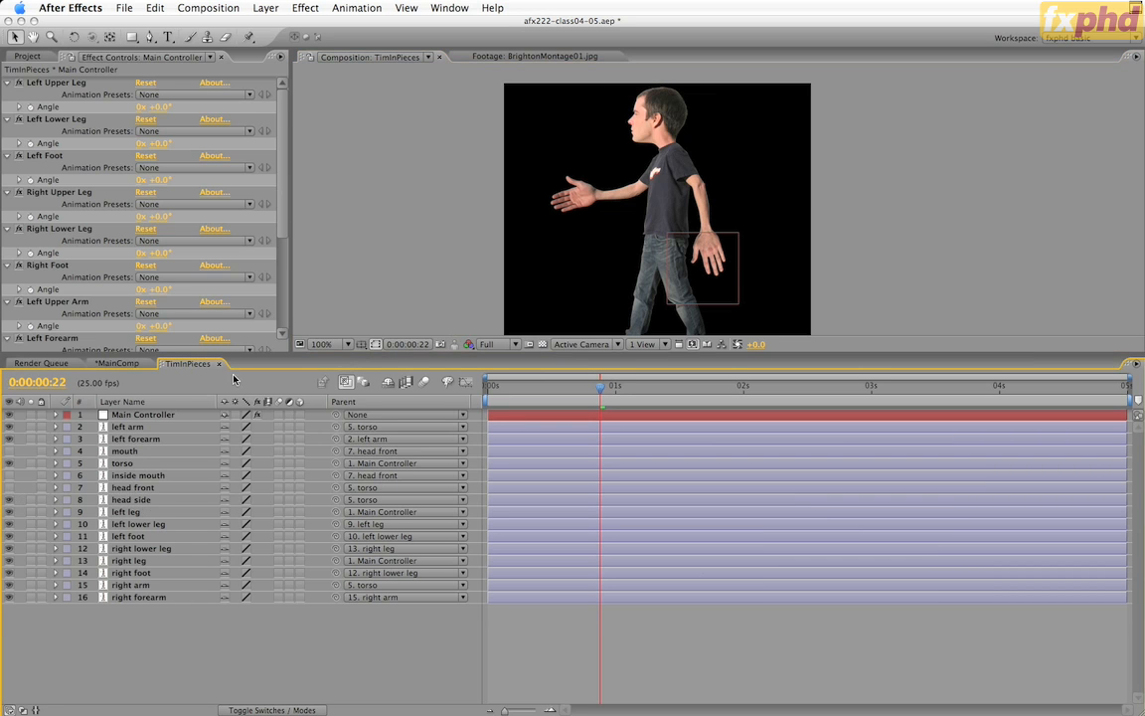
Add a Checkbox Control effect to Main Controller and rename it Head Toggle.
{"action": "left_click", "coordinate": [147, 415]}
{"action": "left_click", "coordinate": [306, 8]}
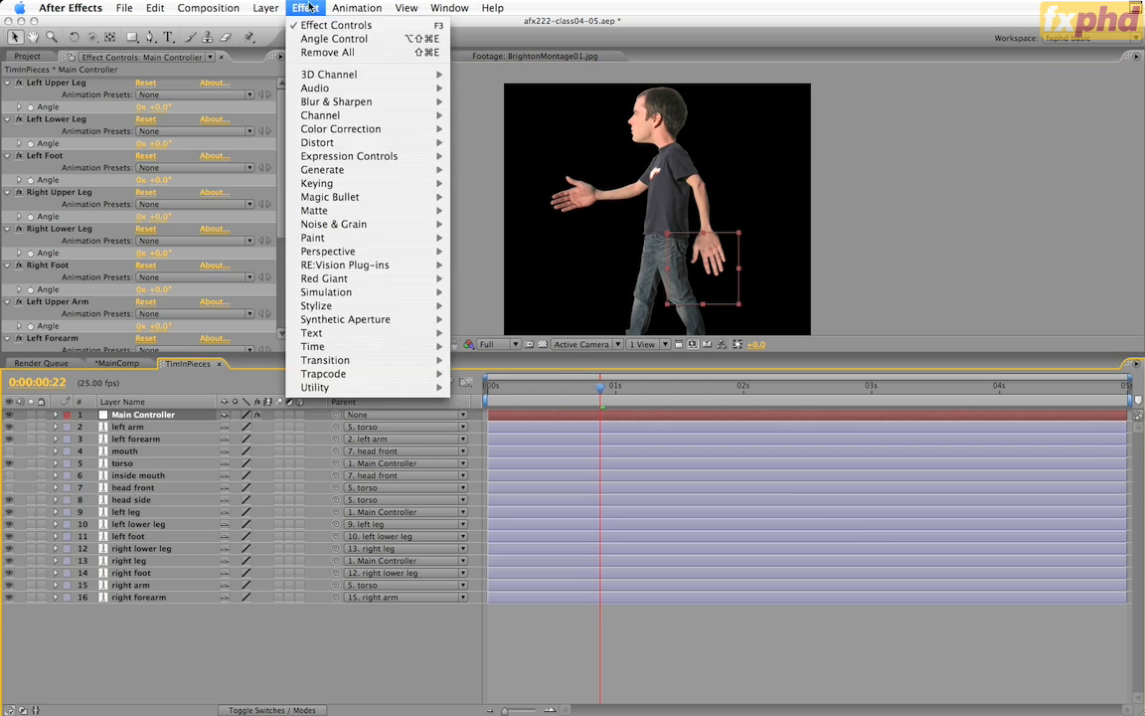
{"action": "mouse_move", "coordinate": [398, 156]}
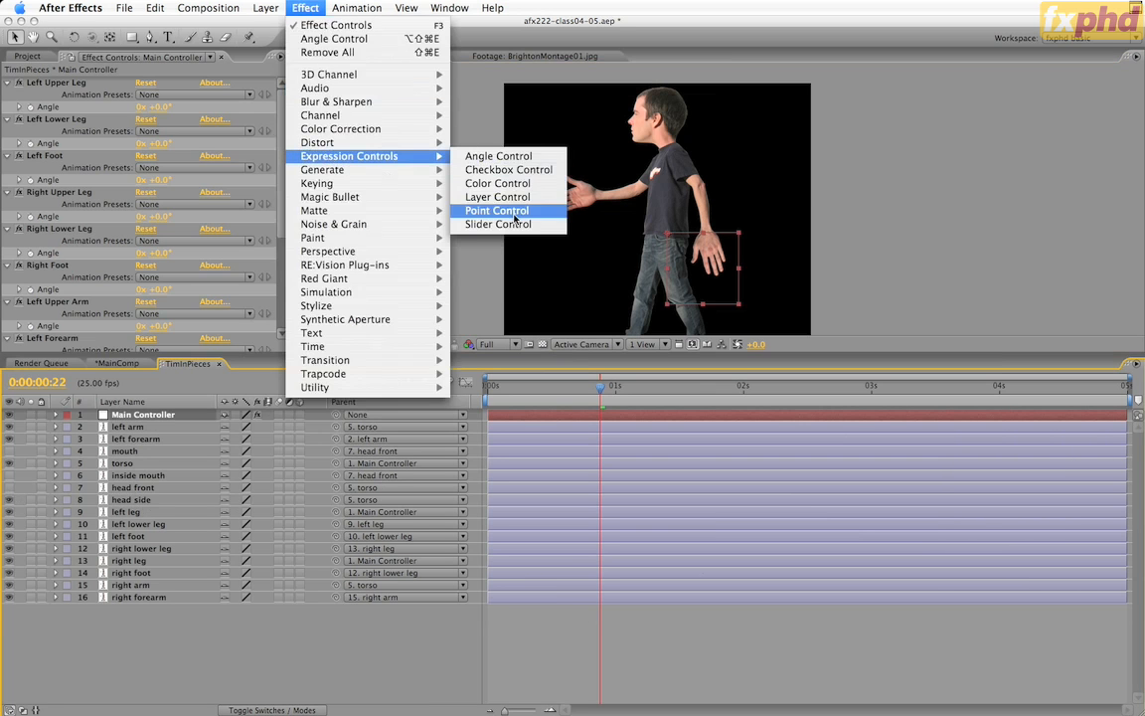
{"action": "left_click", "coordinate": [507, 170]}
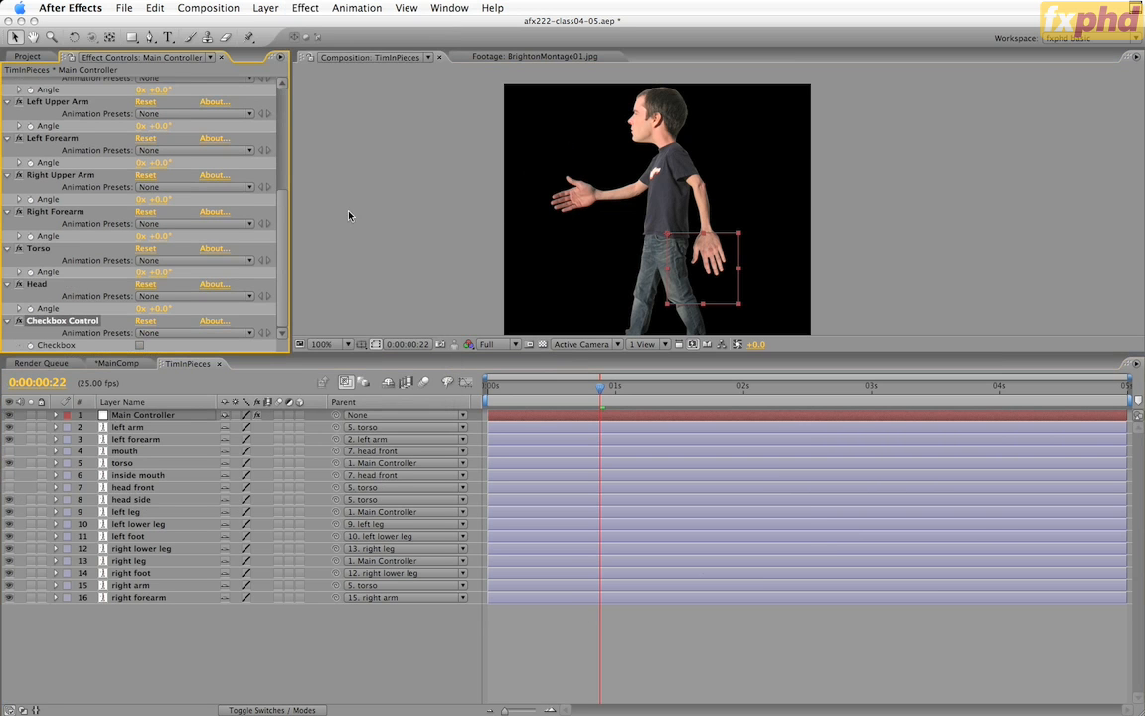
{"action": "key", "text": "Return"}
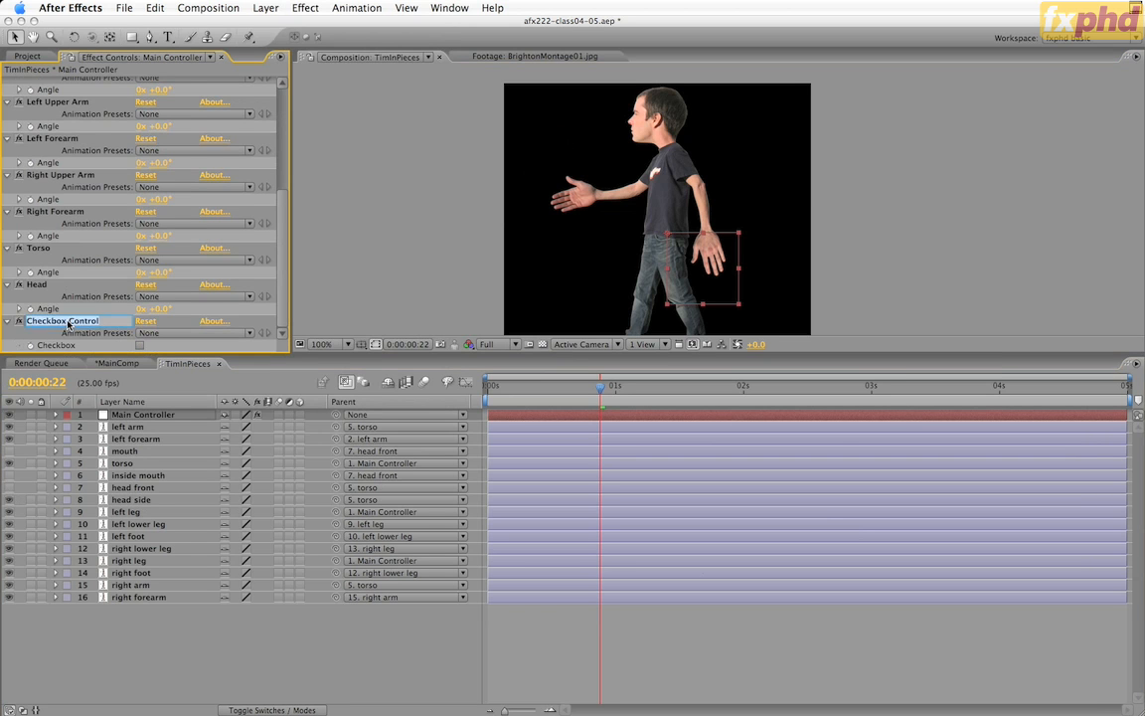
{"action": "type", "text": "Head Toggle"}
{"action": "key", "text": "Return"}
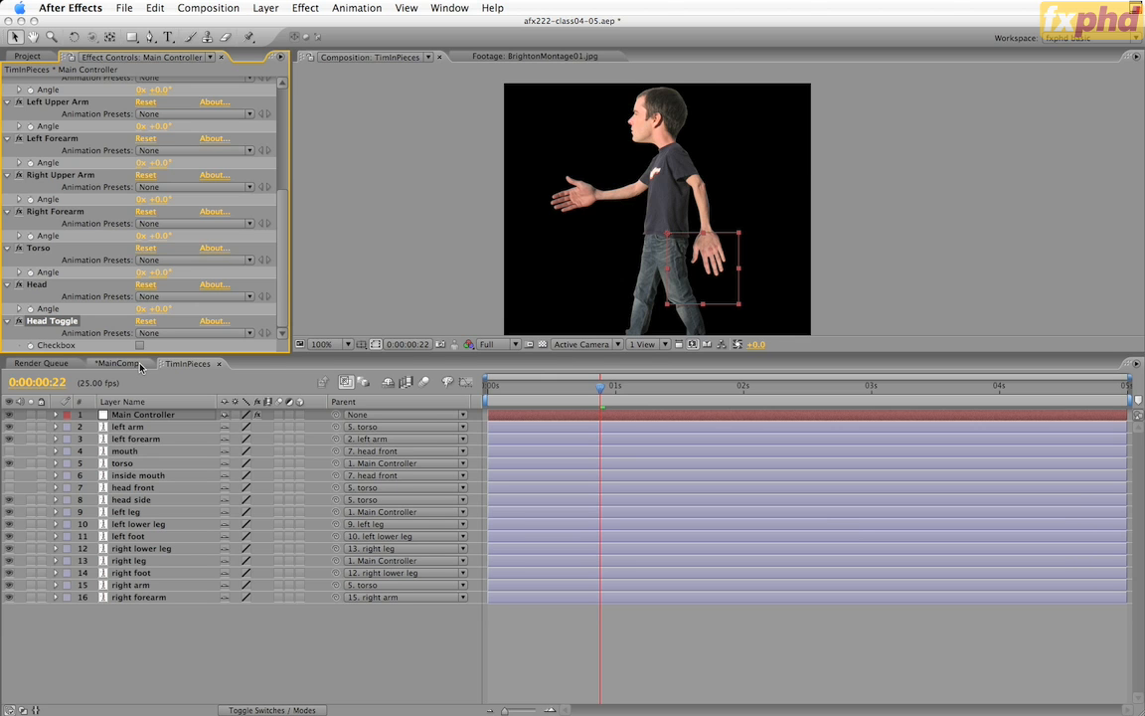
Reveal the head side layer's Opacity and expand Main Controller's Head Toggle effect to expose its Checkbox property in the timeline.
{"action": "left_click", "coordinate": [152, 501]}
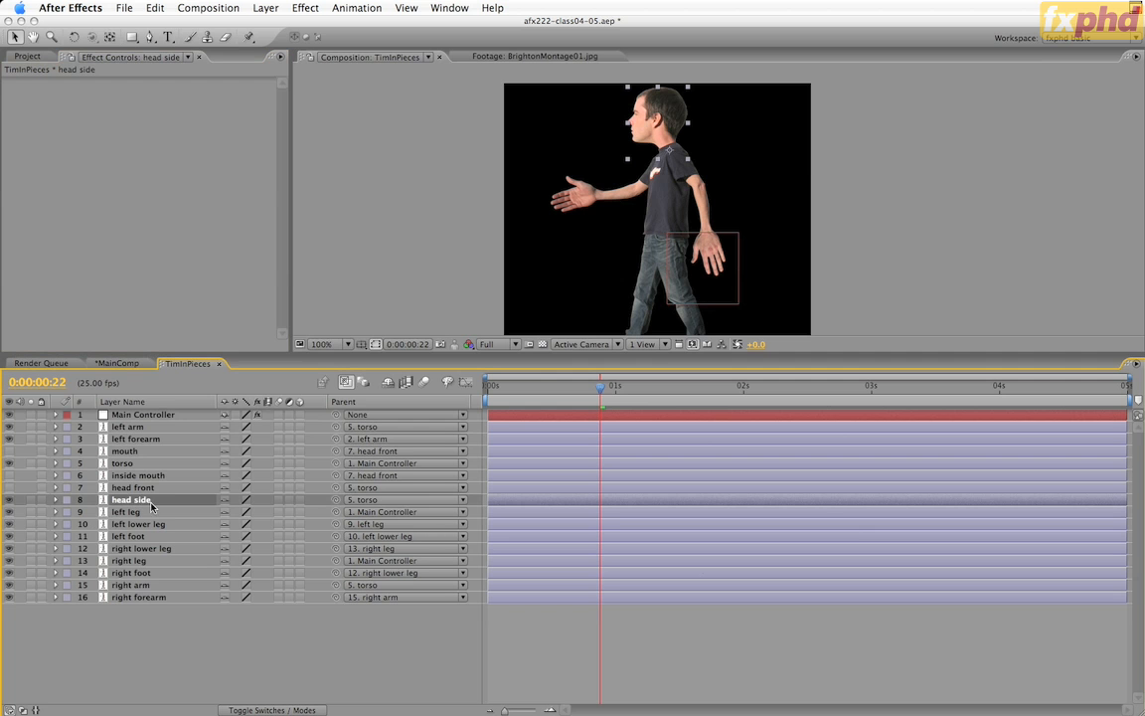
{"action": "key", "text": "t"}
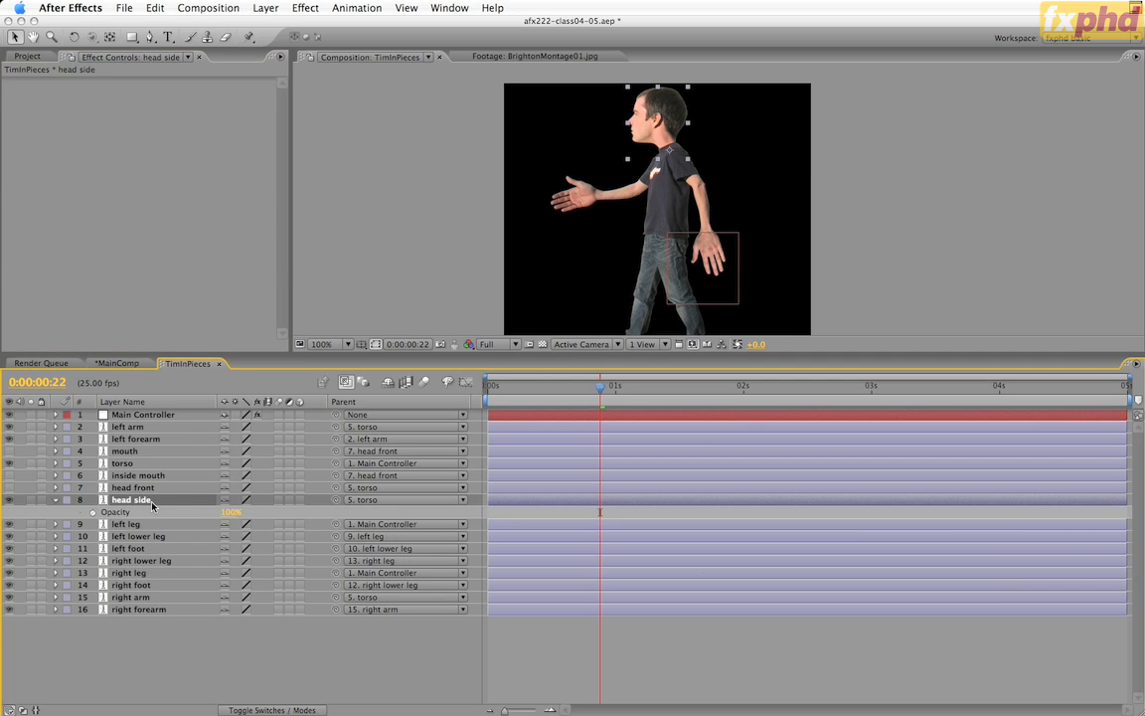
{"action": "left_click", "coordinate": [127, 414]}
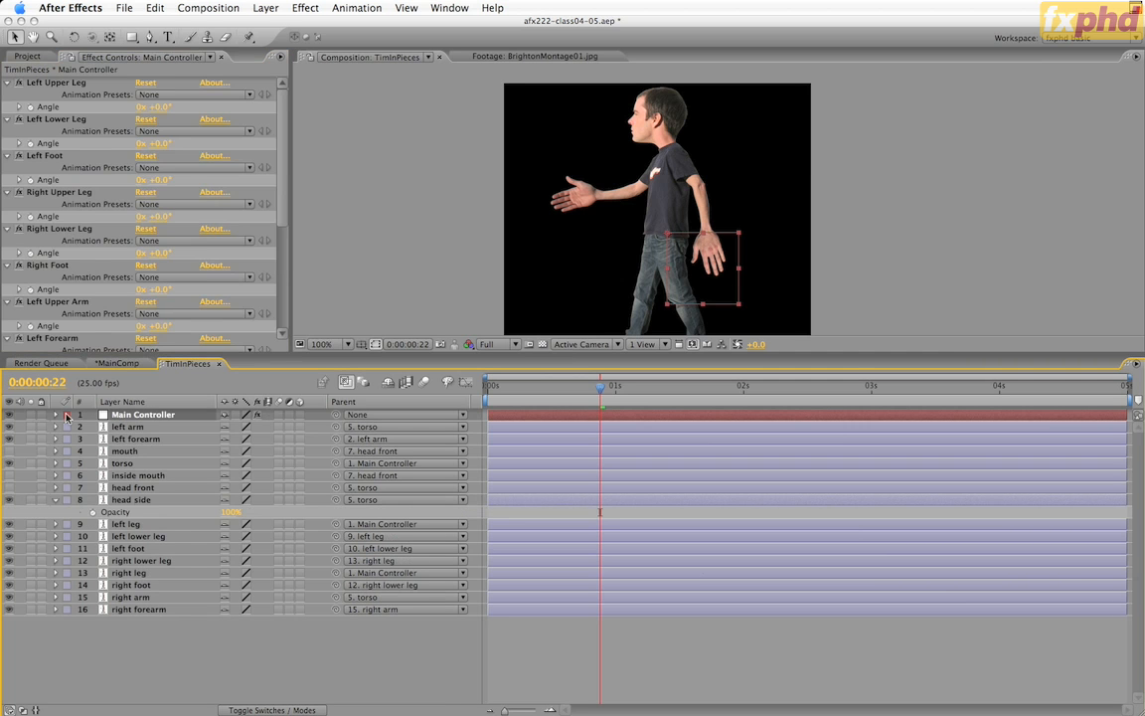
{"action": "left_click", "coordinate": [55, 415], "text": "super"}
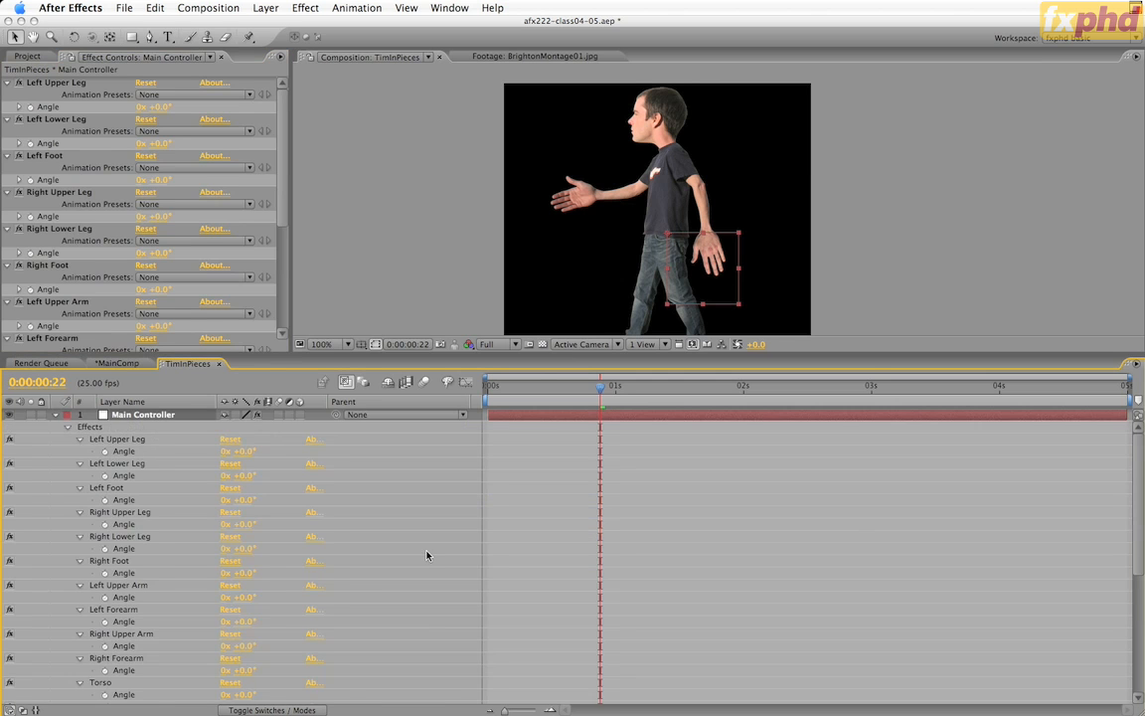
{"action": "scroll", "coordinate": [424, 553], "scroll_direction": "down", "scroll_amount": 1}
{"action": "scroll", "coordinate": [423, 554], "scroll_direction": "down", "scroll_amount": 1}
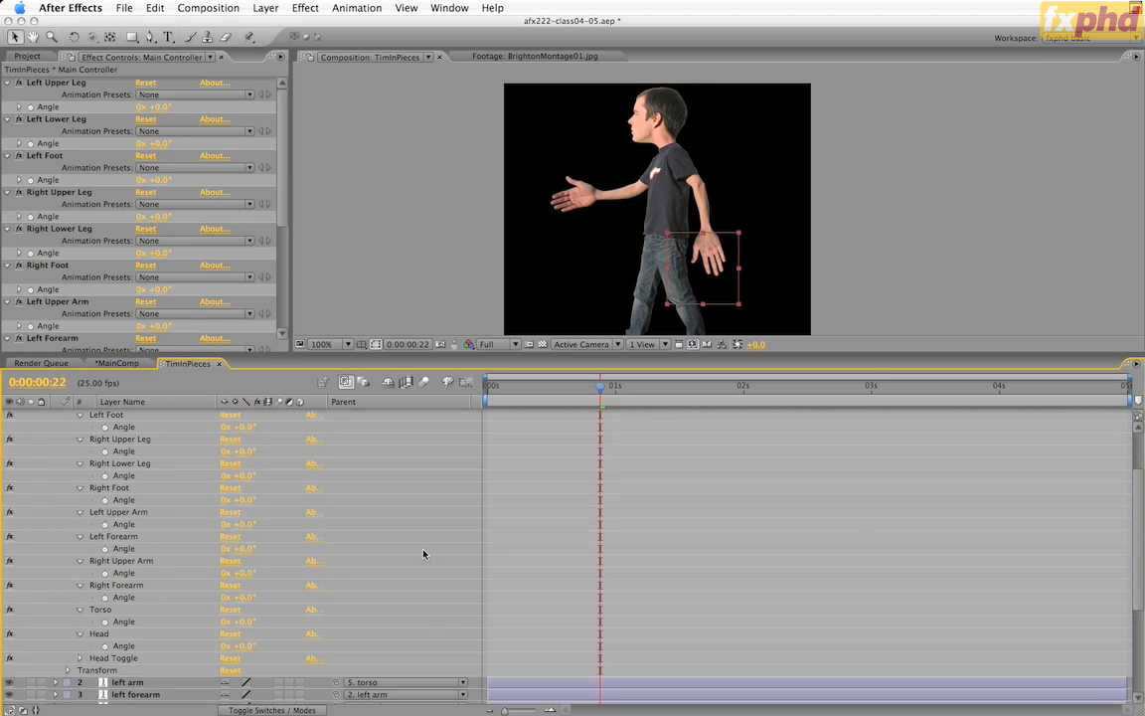
{"action": "left_click", "coordinate": [80, 658]}
{"action": "scroll", "coordinate": [401, 481], "scroll_direction": "down", "scroll_amount": 5}
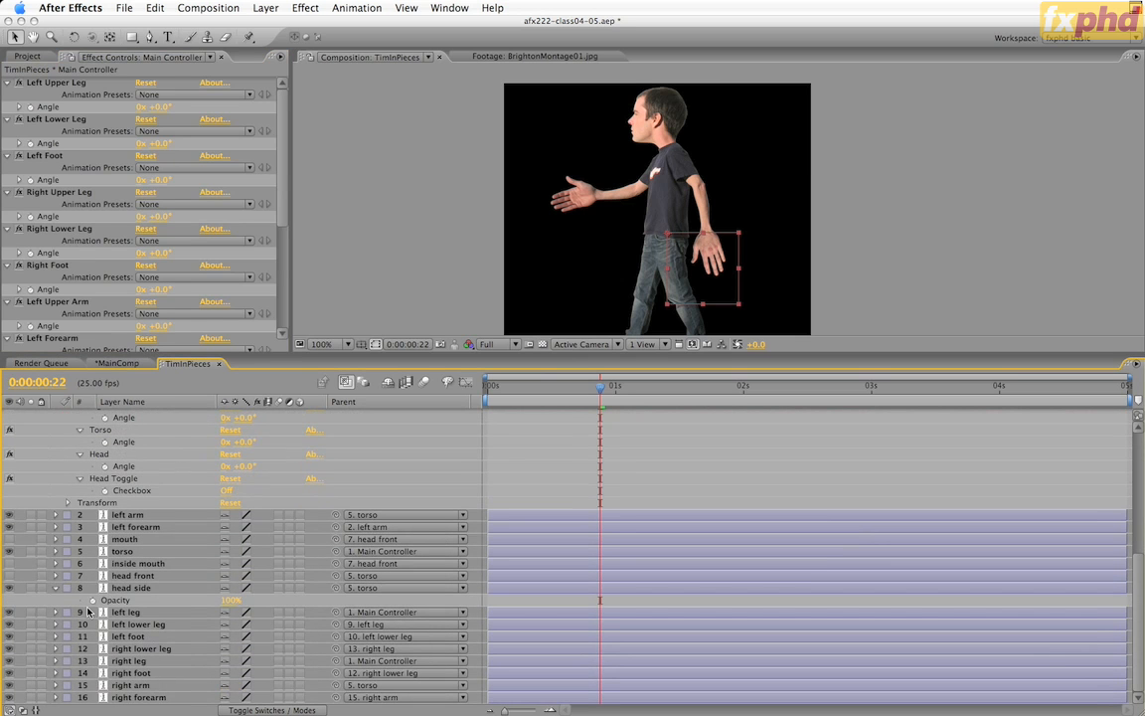
Add an expression to head side's Opacity that links it to Main Controller's Head Toggle checkbox multiplied by 100.
{"action": "left_click", "coordinate": [93, 600], "text": "alt"}
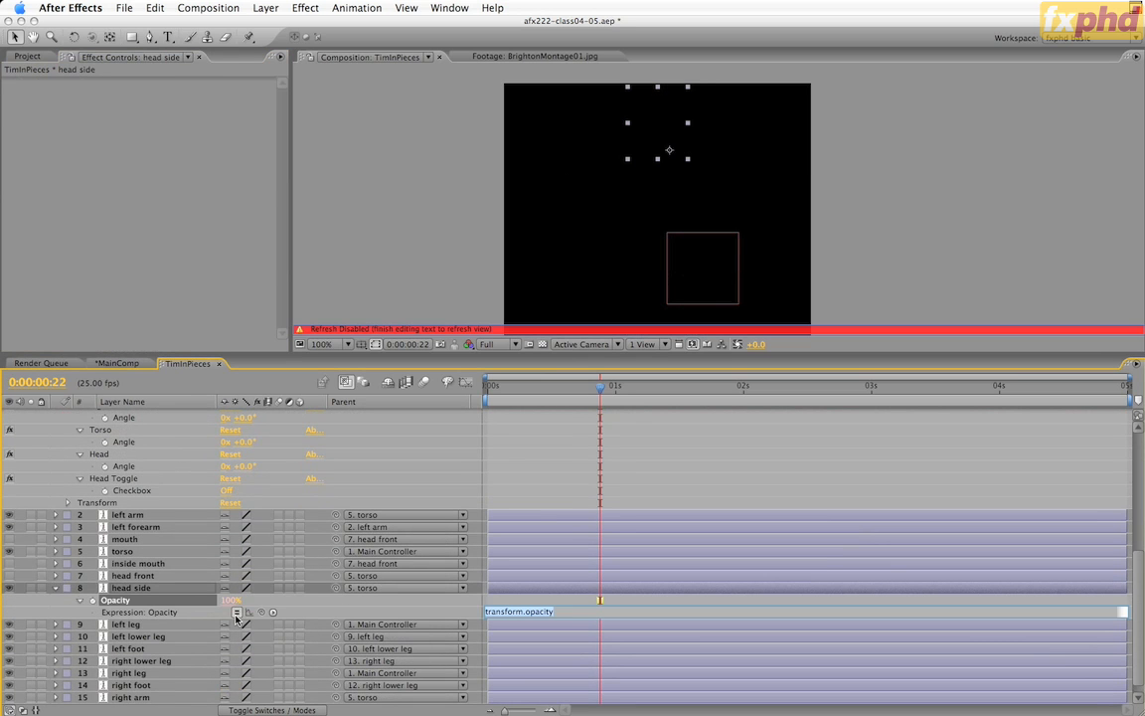
{"action": "left_click_drag", "start_coordinate": [261, 612], "coordinate": [129, 490]}
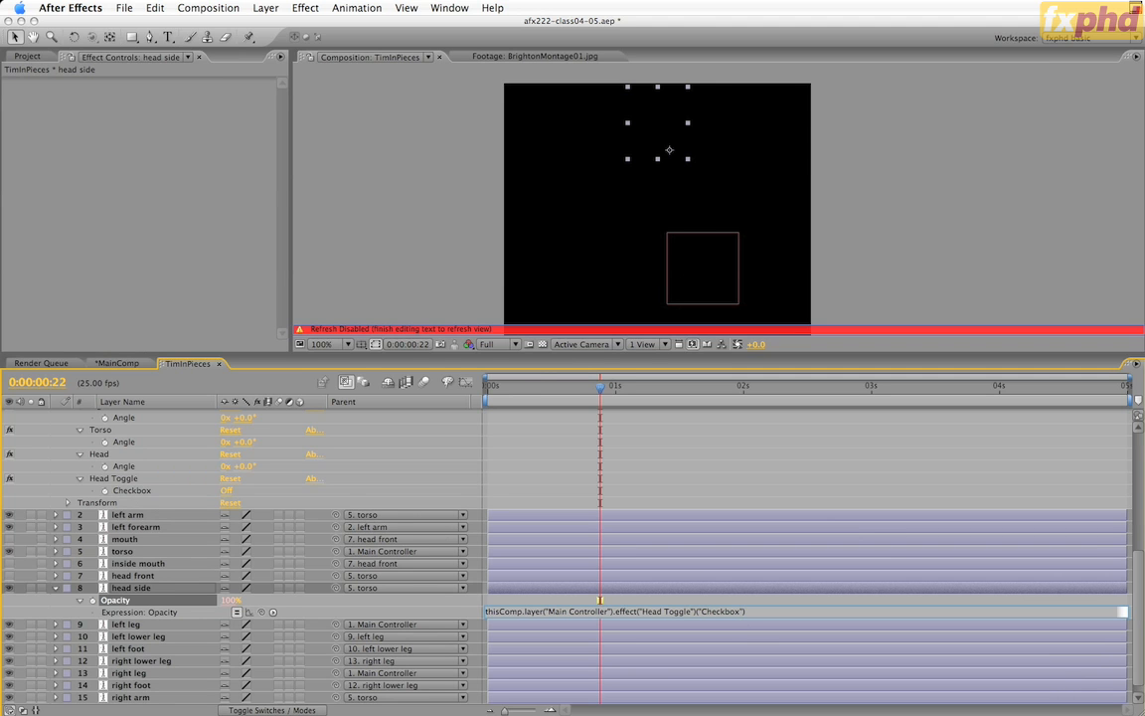
{"action": "type", "text": "*100"}
{"action": "left_click", "coordinate": [393, 618]}
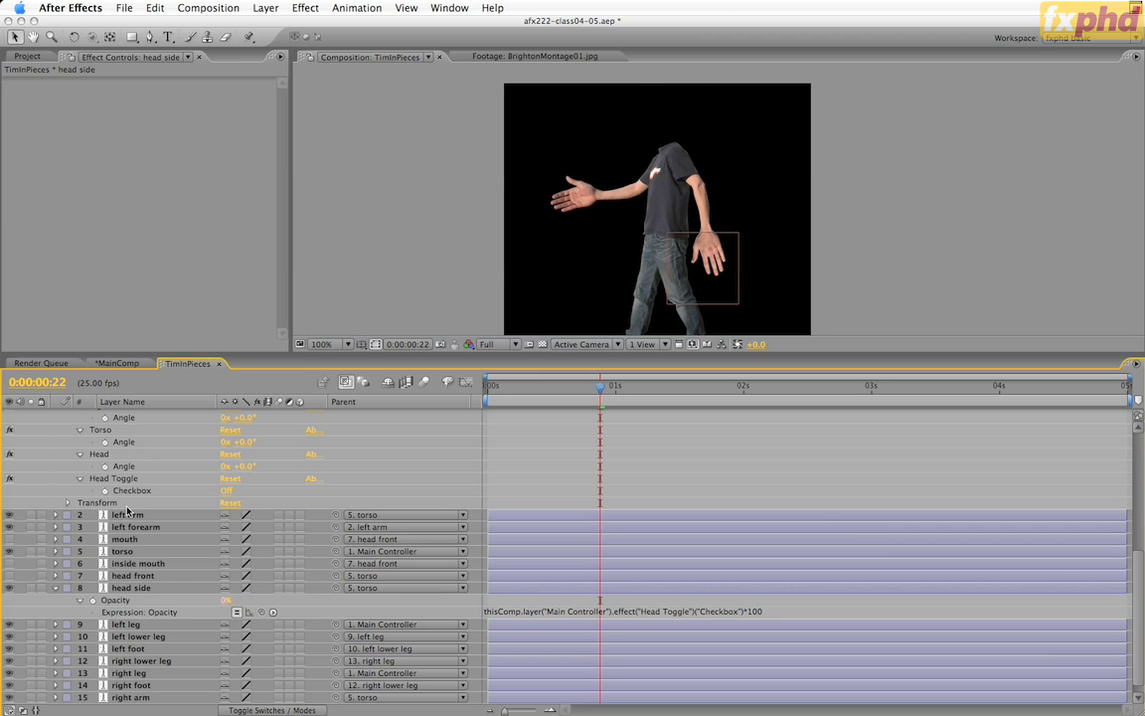
Switch the Head Toggle checkbox on and off repeatedly to test the side head's visibility, leaving it on.
{"action": "left_click", "coordinate": [227, 490]}
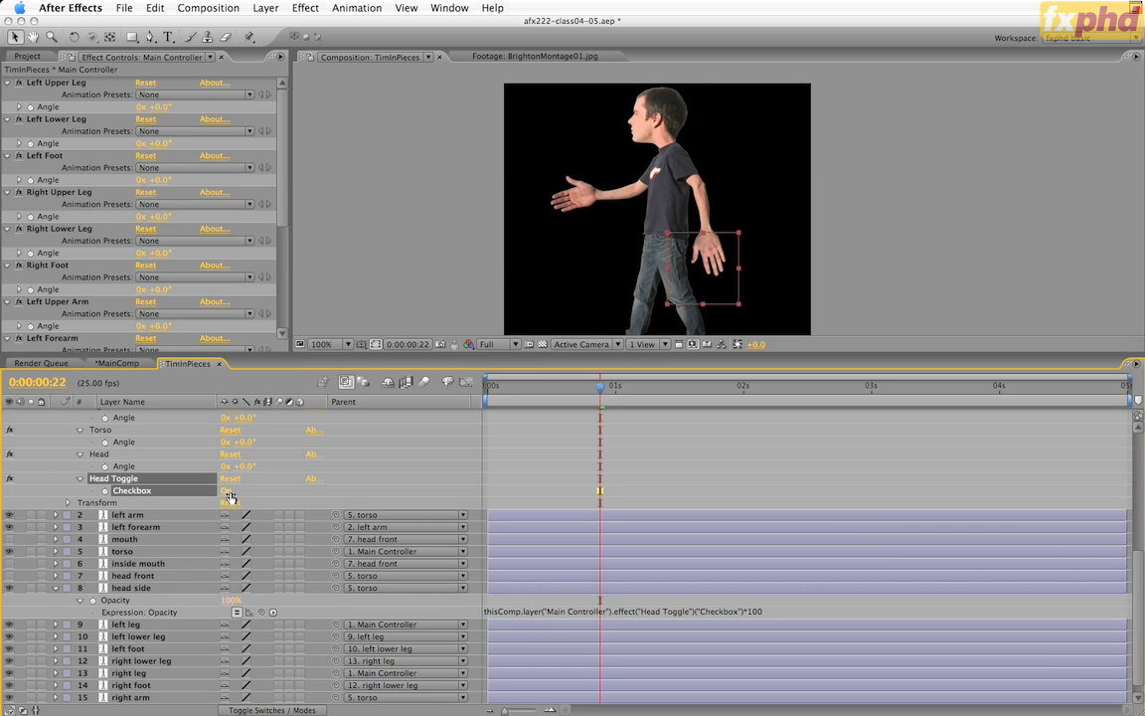
{"action": "left_click", "coordinate": [228, 490]}
{"action": "left_click", "coordinate": [228, 490]}
{"action": "left_click", "coordinate": [227, 490]}
{"action": "left_click", "coordinate": [228, 491]}
{"action": "left_click", "coordinate": [228, 494]}
{"action": "left_click", "coordinate": [230, 496]}
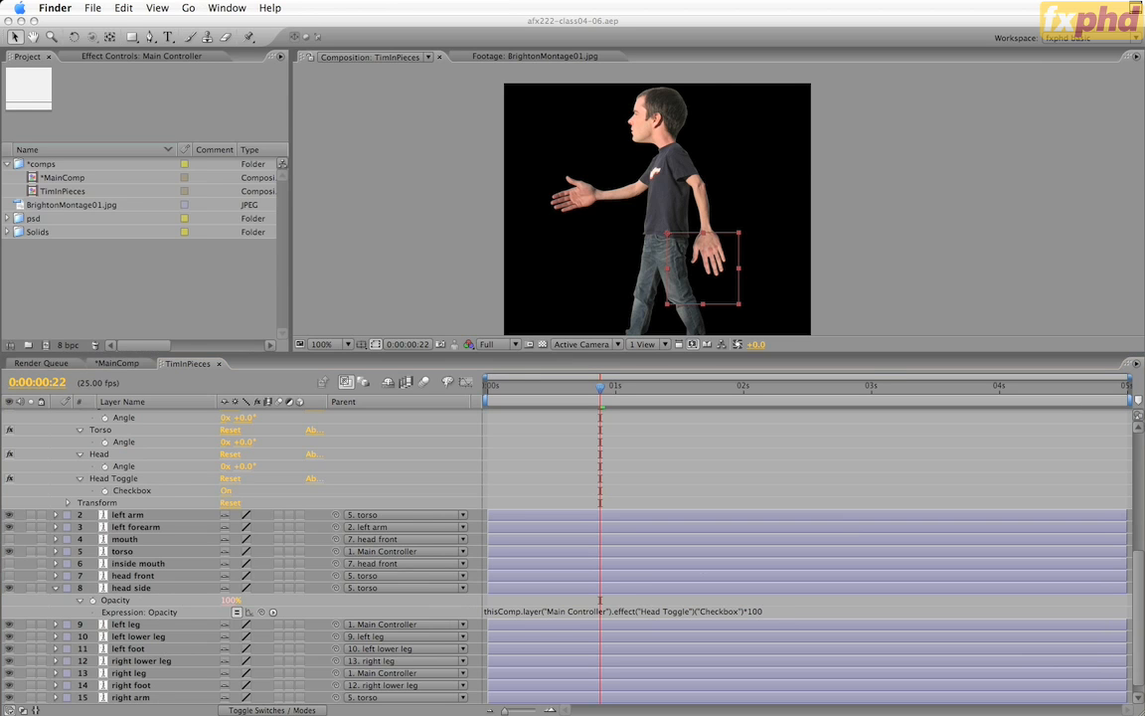
Make the head front layer visible and reveal its Opacity property.
{"action": "left_click", "coordinate": [12, 578]}
{"action": "left_click", "coordinate": [136, 577]}
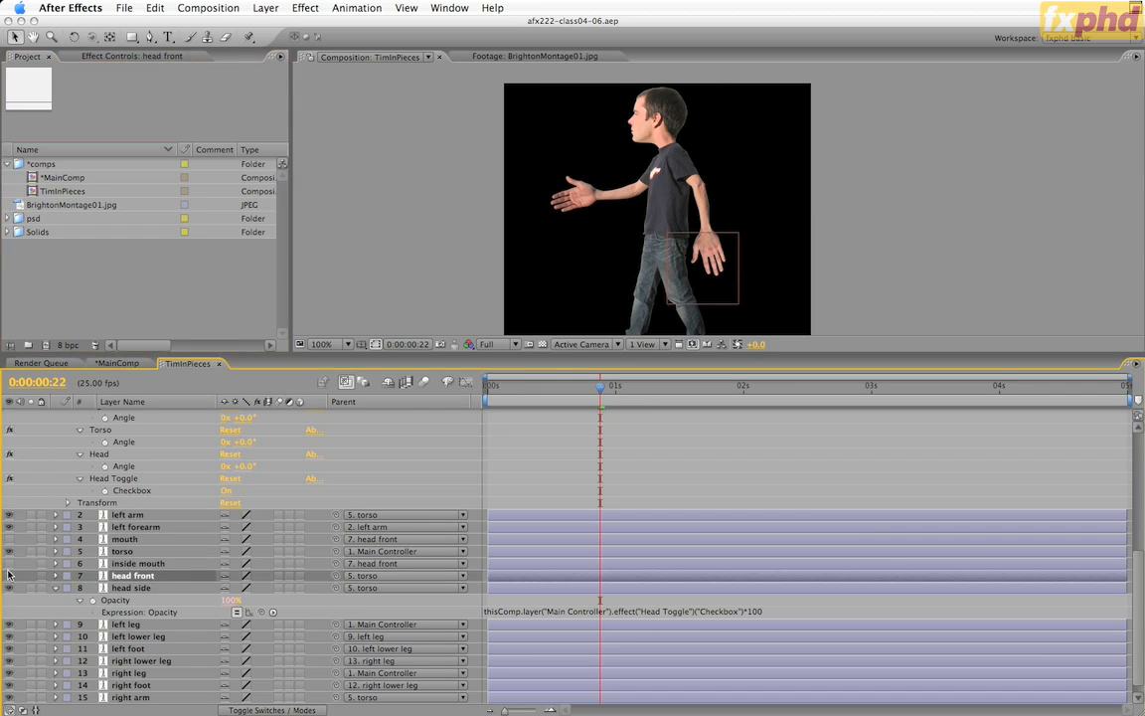
{"action": "left_click", "coordinate": [9, 575]}
{"action": "key", "text": "t"}
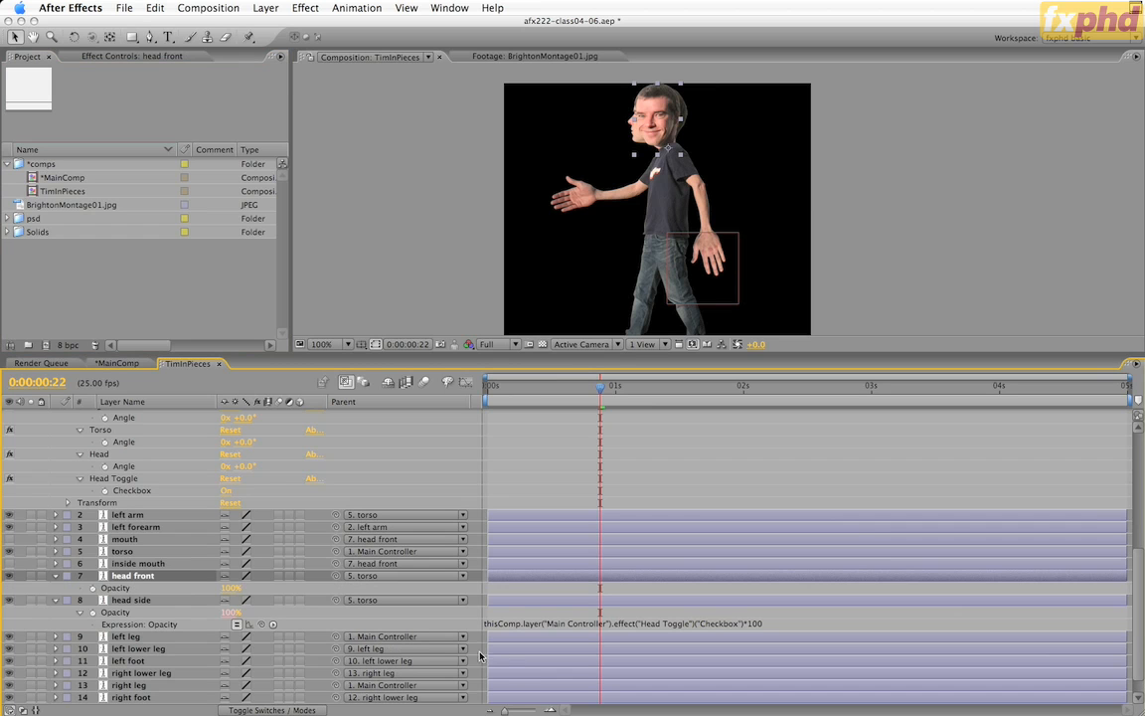
Copy the expression from head side's Opacity and enable an expression on head front's Opacity.
{"action": "left_click", "coordinate": [669, 624]}
{"action": "key", "text": "super+c"}
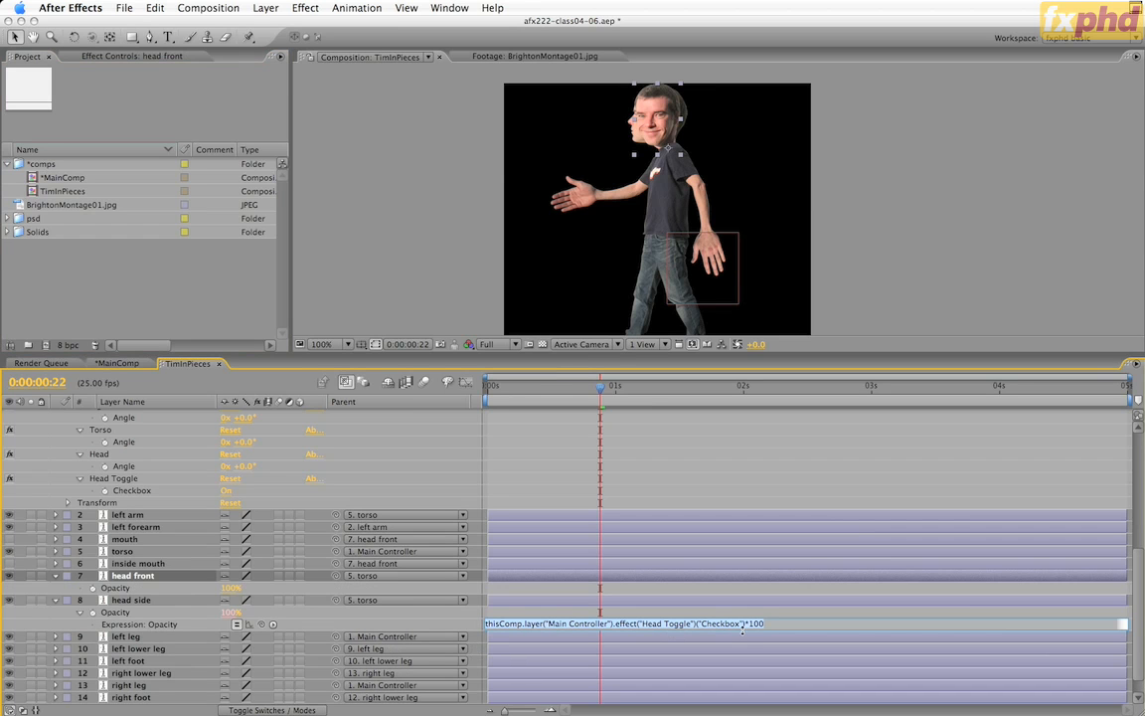
{"action": "left_click_drag", "start_coordinate": [747, 624], "coordinate": [549, 619]}
{"action": "left_click", "coordinate": [92, 588], "text": "alt"}
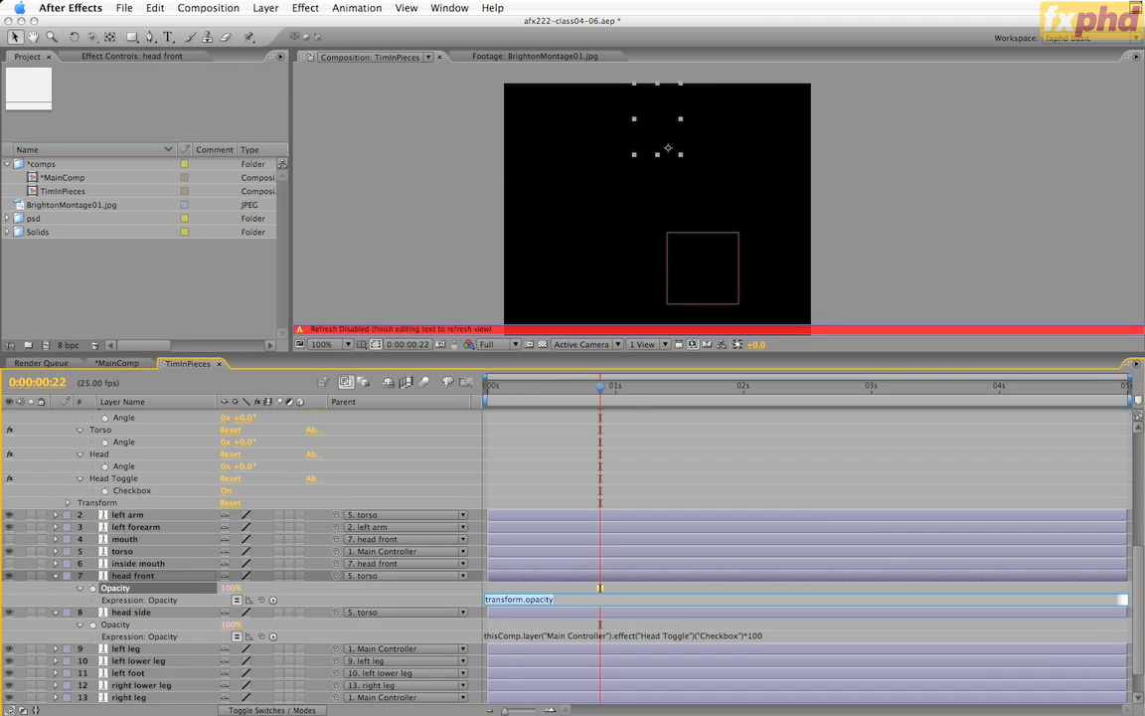
Begin the head front Opacity expression by assigning the Main Controller's Head Toggle checkbox to a variable named check.
{"action": "type", "text": "check="}
{"action": "key", "text": "super+v"}
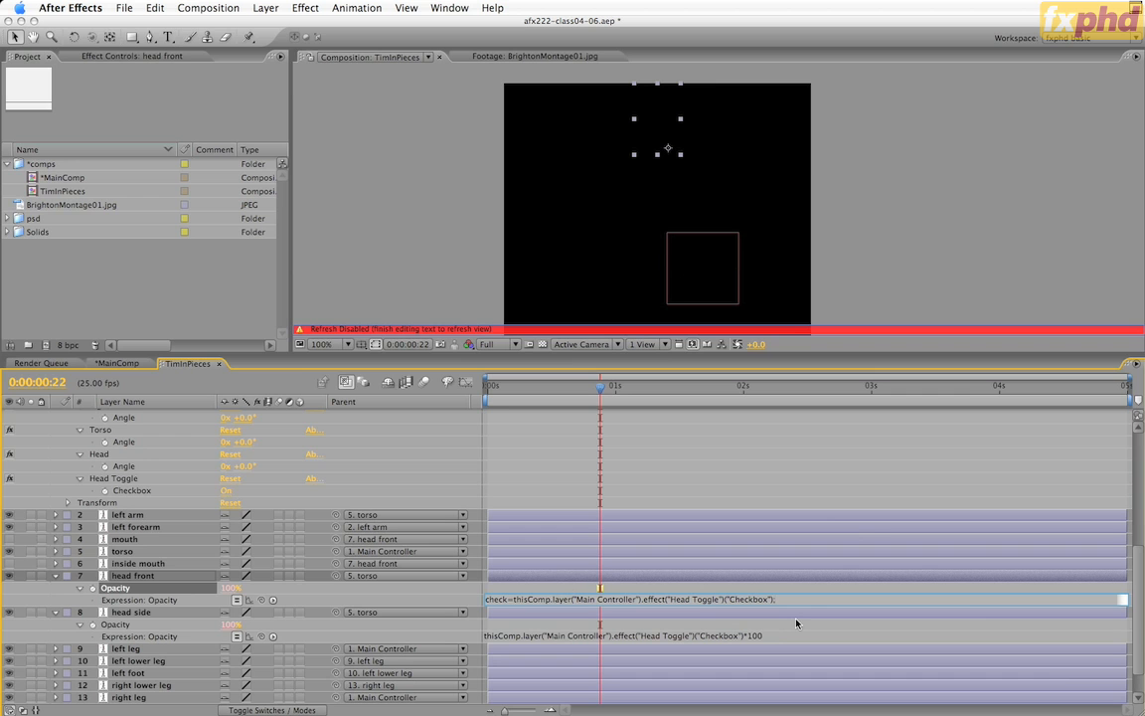
{"action": "key", "text": "Return"}
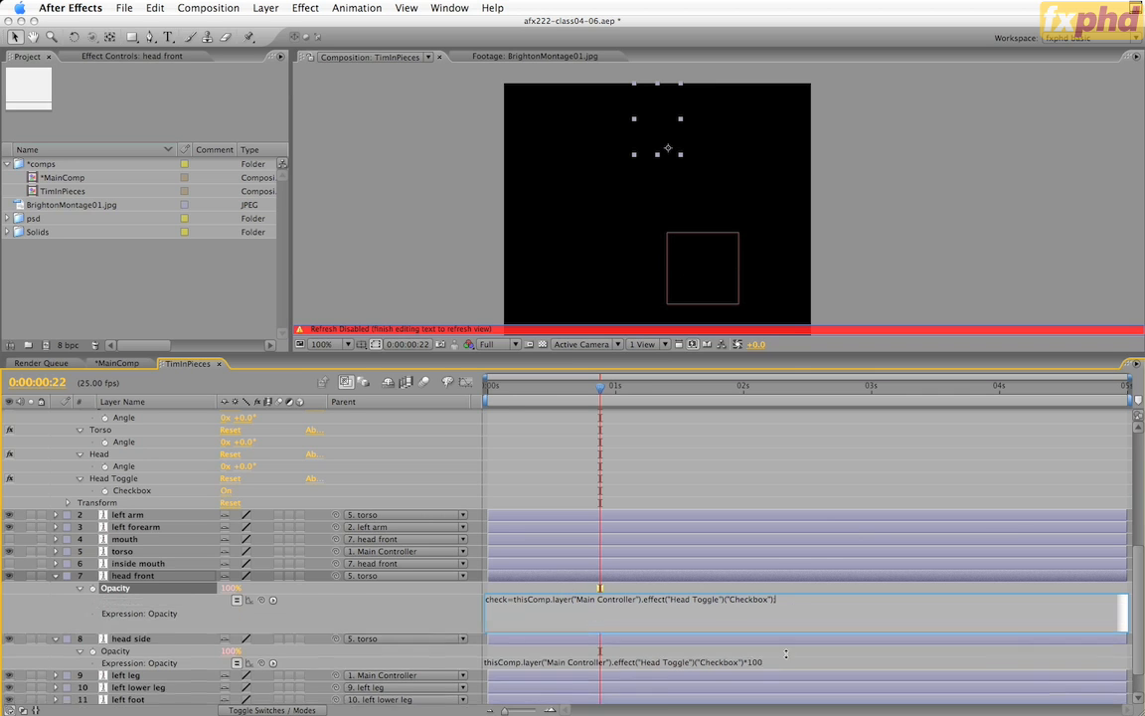
{"action": "left_click_drag", "start_coordinate": [786, 654], "coordinate": [785, 664]}
{"action": "left_click", "coordinate": [822, 560]}
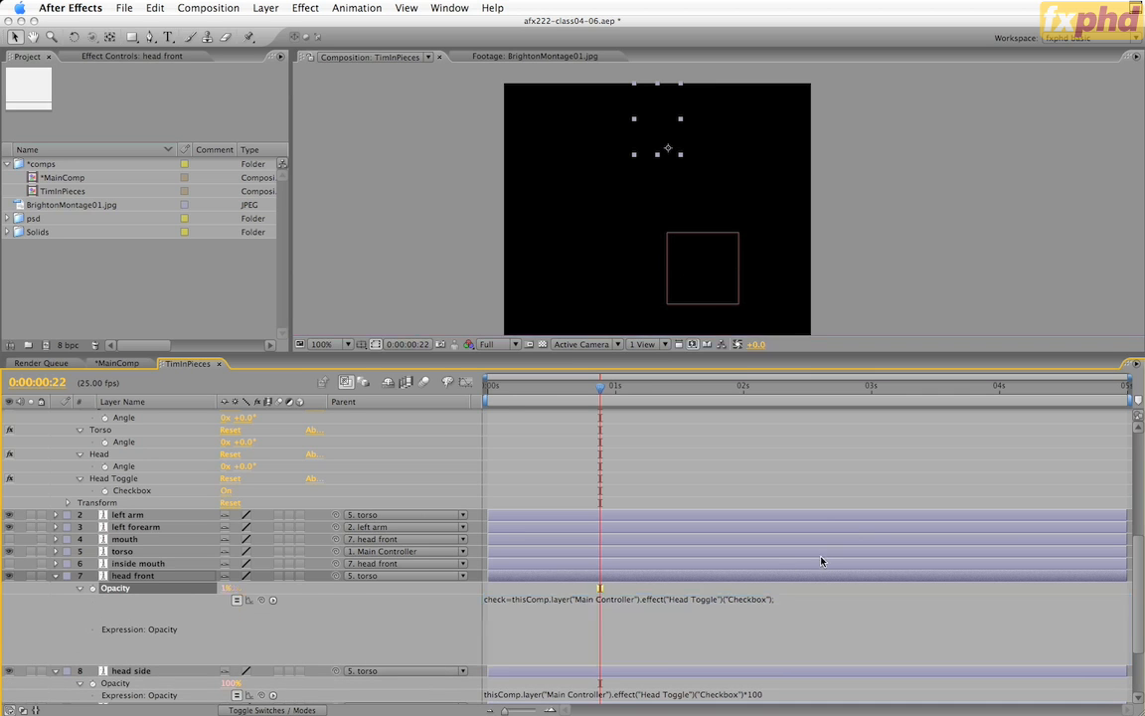
Add an if(check == 1) condition with the value 0 to the head front Opacity expression.
{"action": "scroll", "coordinate": [821, 560], "scroll_direction": "down", "scroll_amount": 1}
{"action": "left_click", "coordinate": [843, 583]}
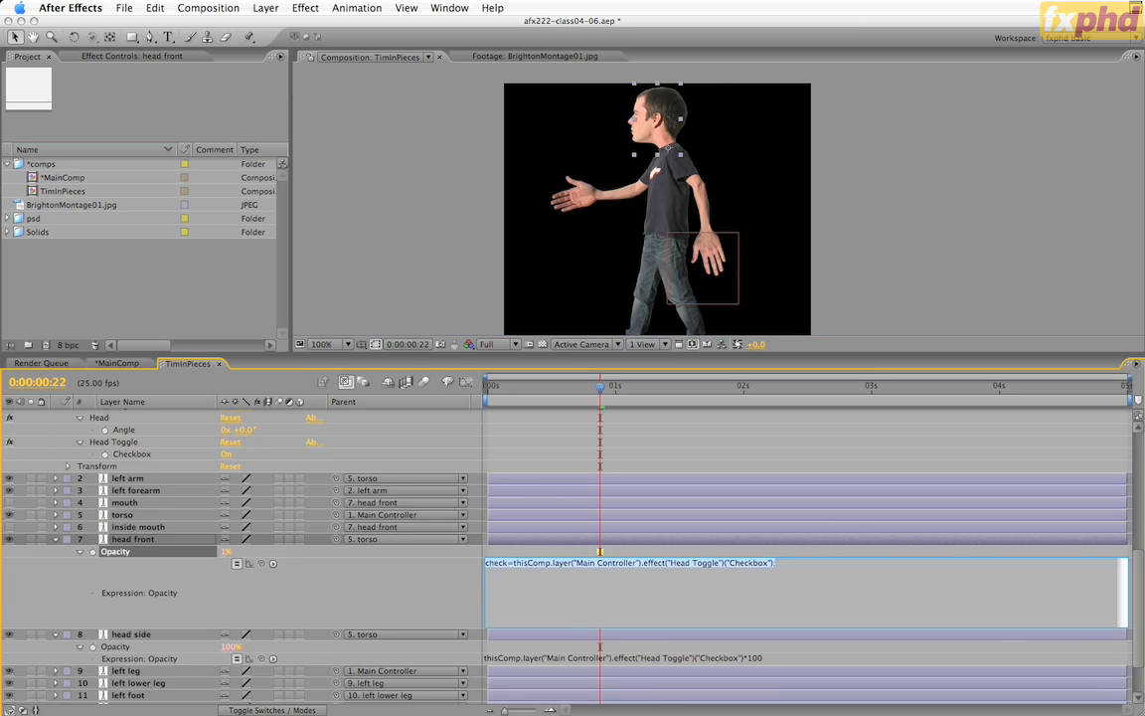
{"action": "key", "text": "Right"}
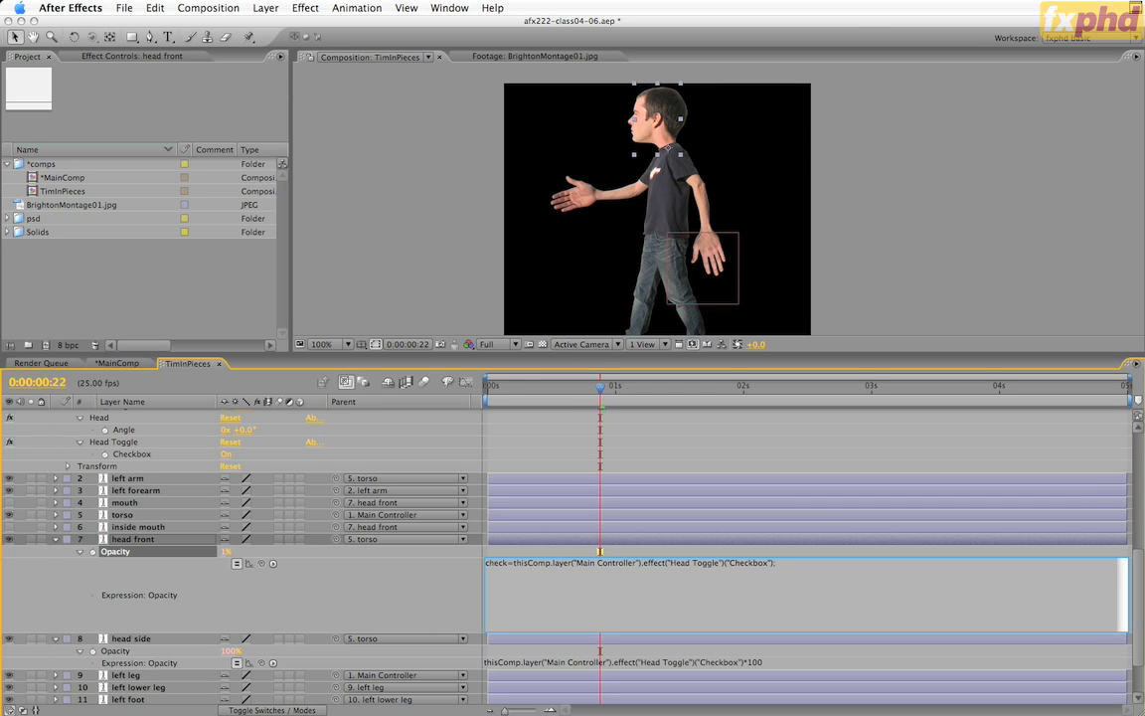
{"action": "type", "text": "f(check == 1)"}
{"action": "type", "text": "{"}
{"action": "key", "text": "Return"}
{"action": "type", "text": "0 "}
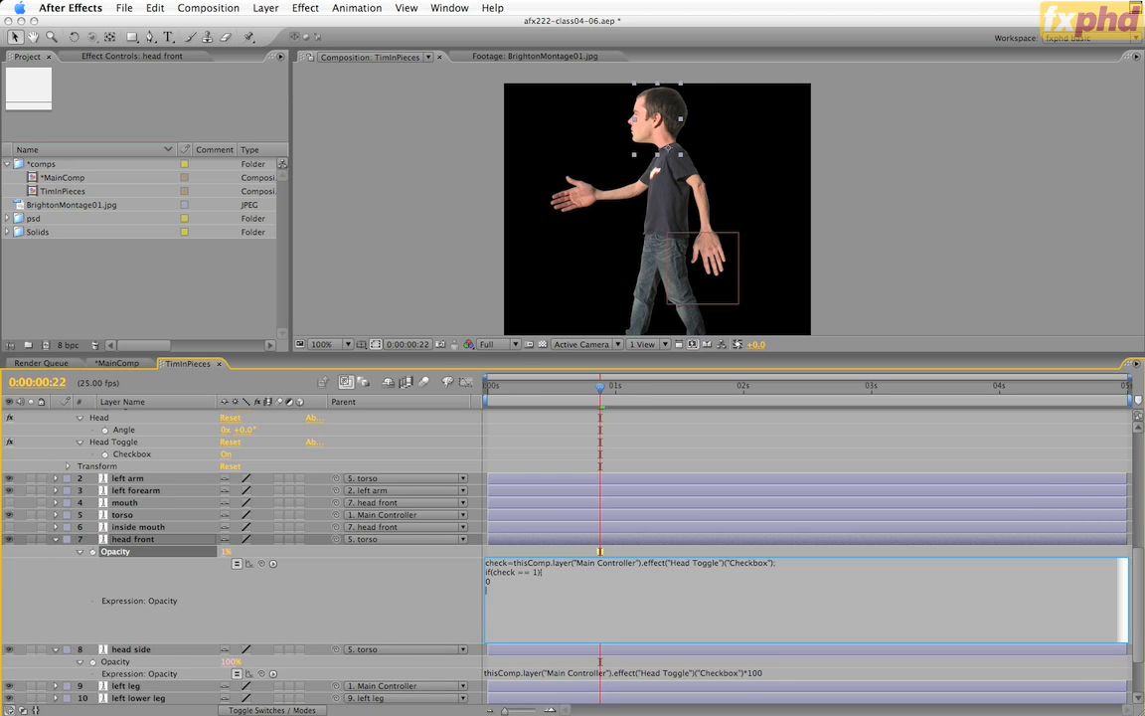
Complete the head front Opacity expression with an else branch that returns 100.
{"action": "type", "text": "}else"}
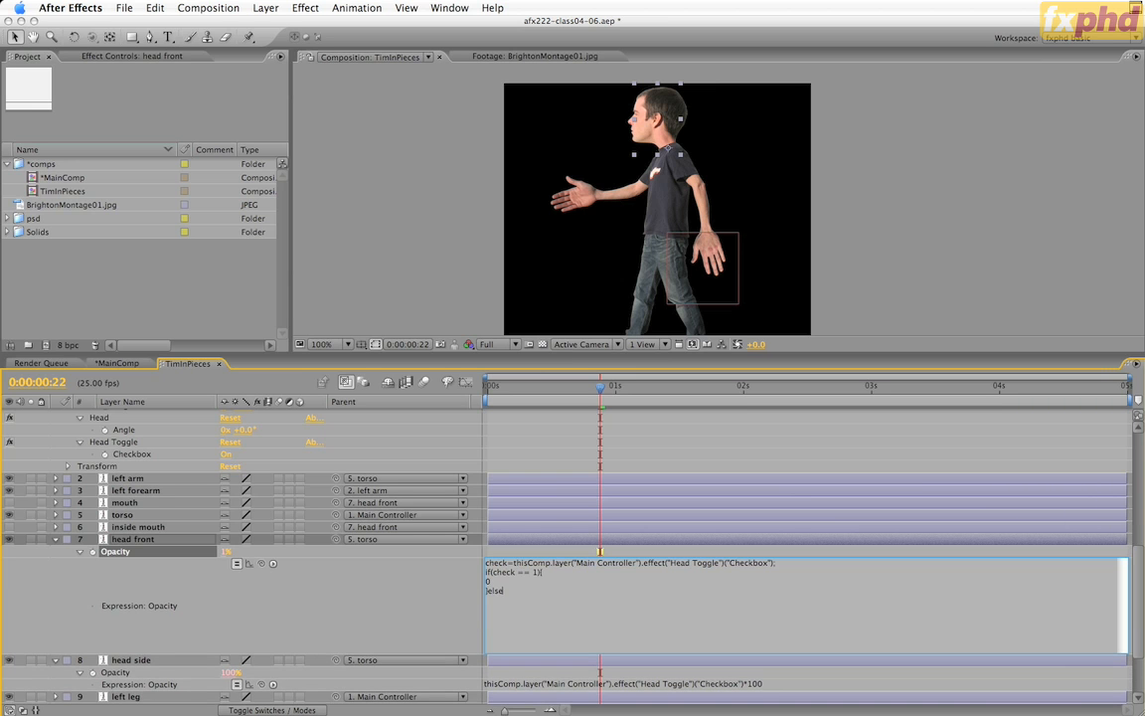
{"action": "type", "text": "{"}
{"action": "key", "text": "Return"}
{"action": "type", "text": "10"}
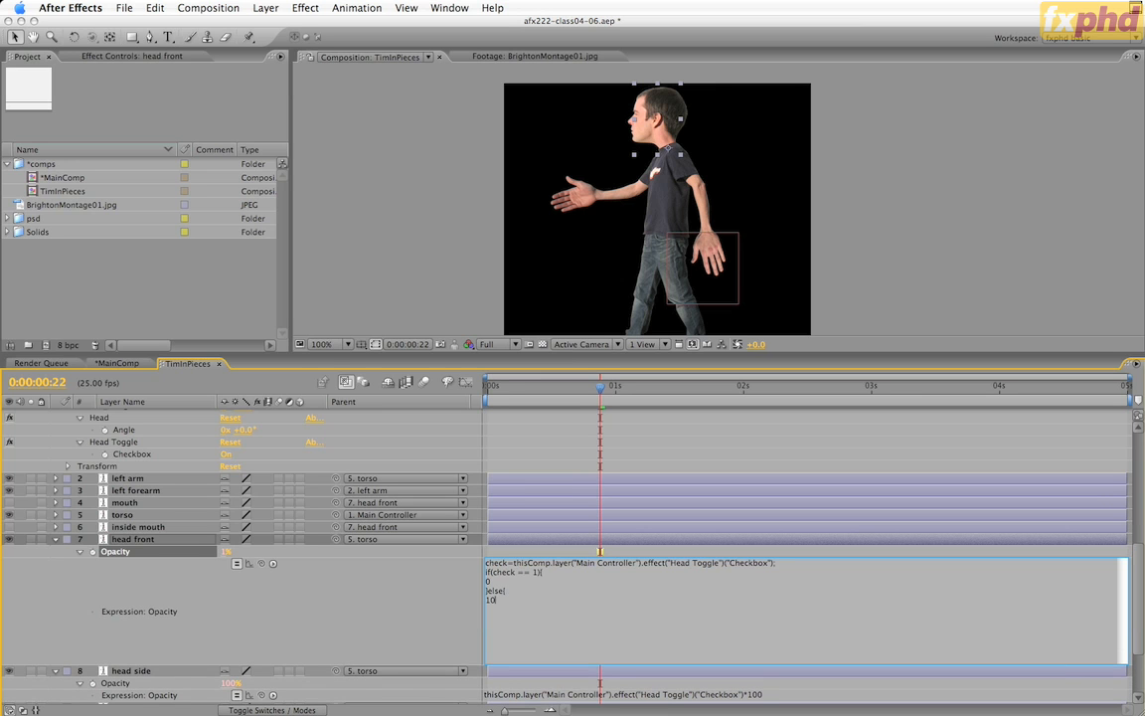
{"action": "type", "text": "0"}
{"action": "type", "text": "}"}
{"action": "key", "text": "BackSpace"}
{"action": "type", "text": "}"}
{"action": "left_click", "coordinate": [393, 583]}
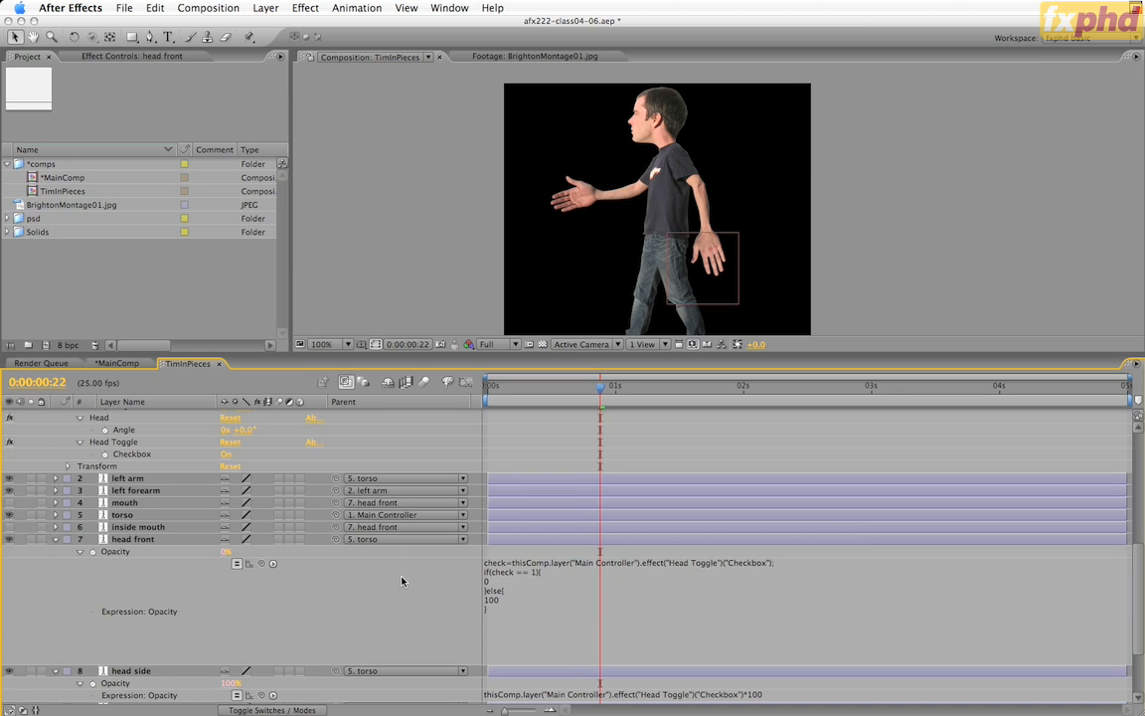
Test the head swap by switching the Head Toggle checkbox on and off several times, leaving it off.
{"action": "left_click", "coordinate": [225, 455]}
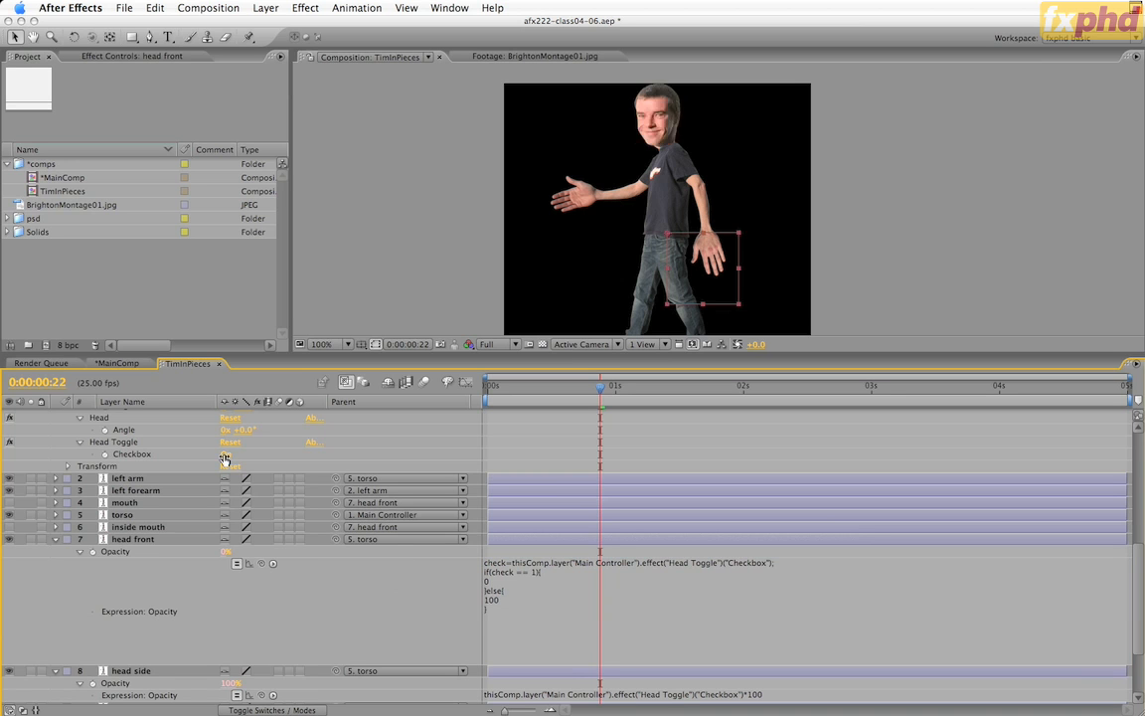
{"action": "left_click", "coordinate": [224, 455]}
{"action": "left_click", "coordinate": [225, 456]}
{"action": "left_click", "coordinate": [225, 455]}
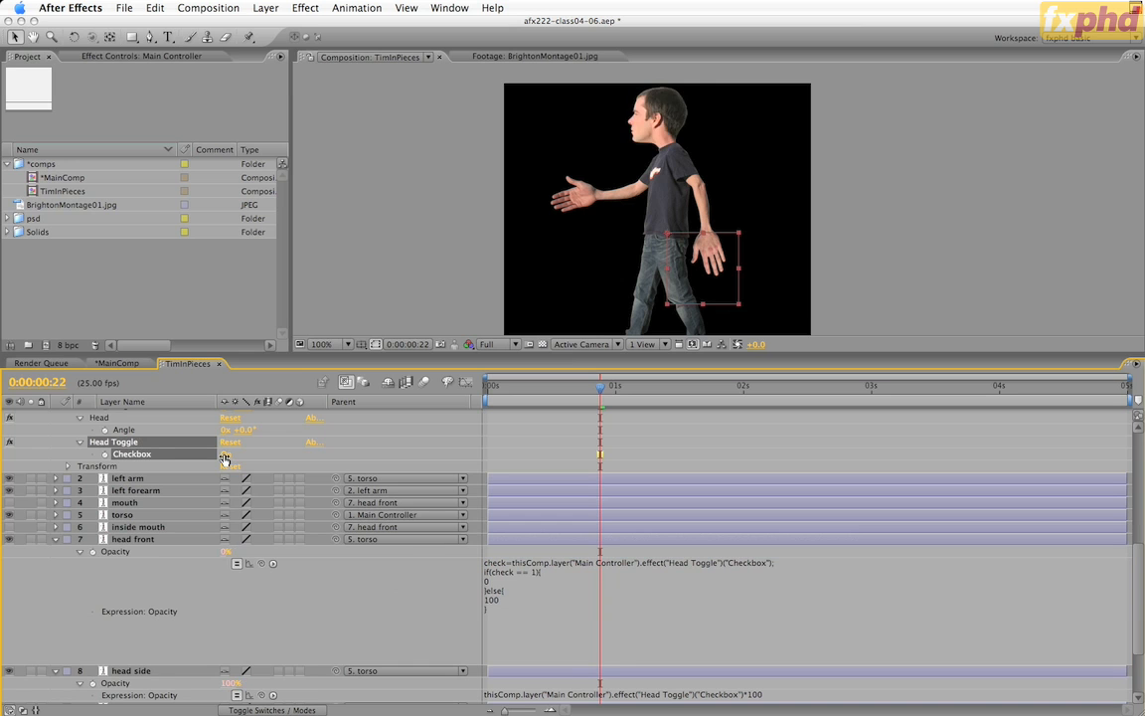
{"action": "left_click", "coordinate": [225, 456]}
{"action": "left_click", "coordinate": [225, 455]}
{"action": "left_click", "coordinate": [225, 455]}
{"action": "left_click", "coordinate": [224, 455]}
{"action": "left_click", "coordinate": [225, 455]}
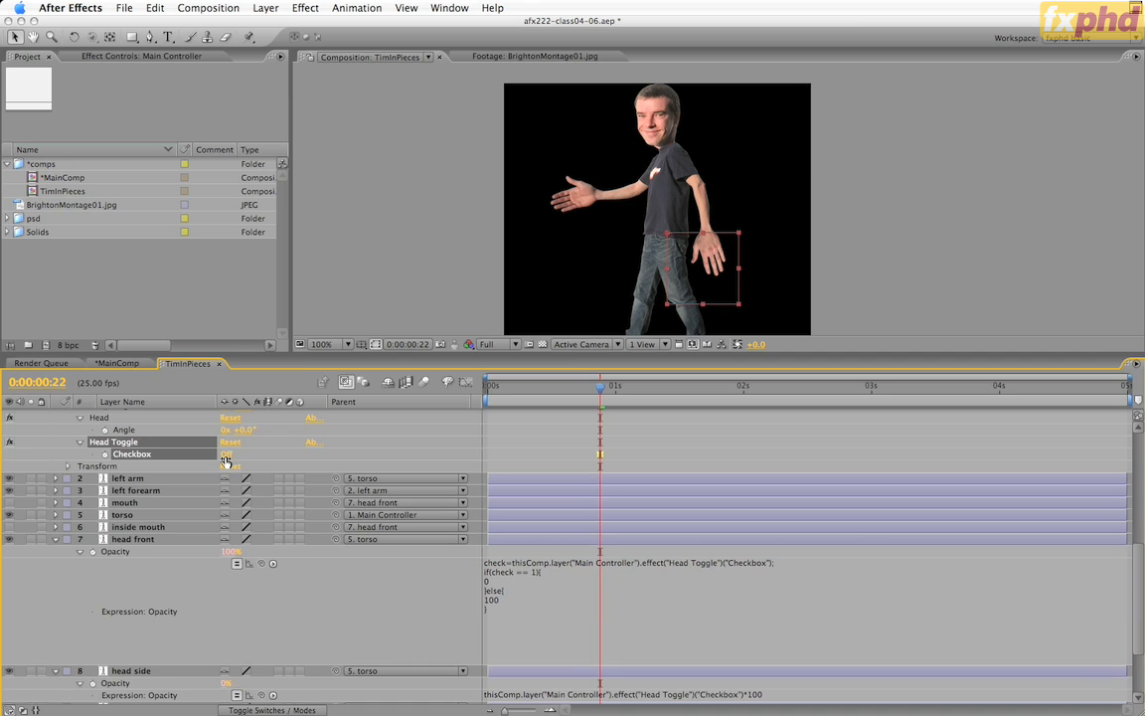
Make the inside mouth and mouth layers visible.
{"action": "left_click", "coordinate": [159, 528]}
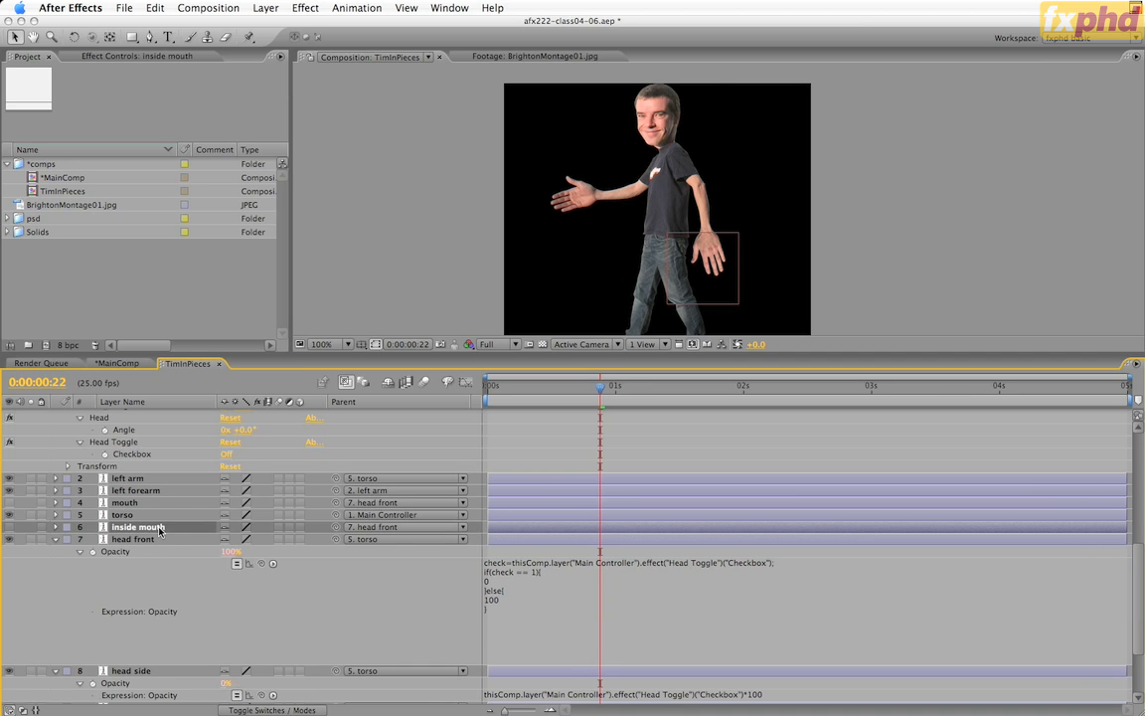
{"action": "left_click", "coordinate": [10, 527]}
{"action": "left_click", "coordinate": [314, 618]}
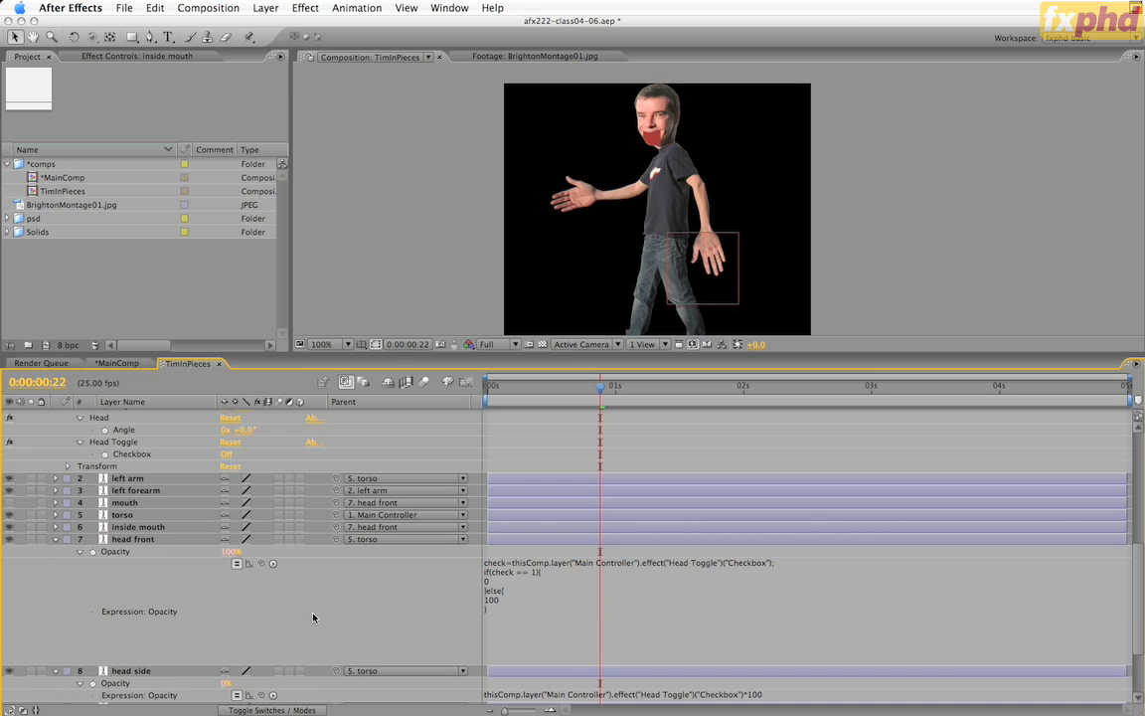
{"action": "left_click", "coordinate": [10, 503]}
Link the Opacity of the inside mouth and mouth layers to the head front layer's Opacity with expressions.
{"action": "left_click", "coordinate": [155, 503]}
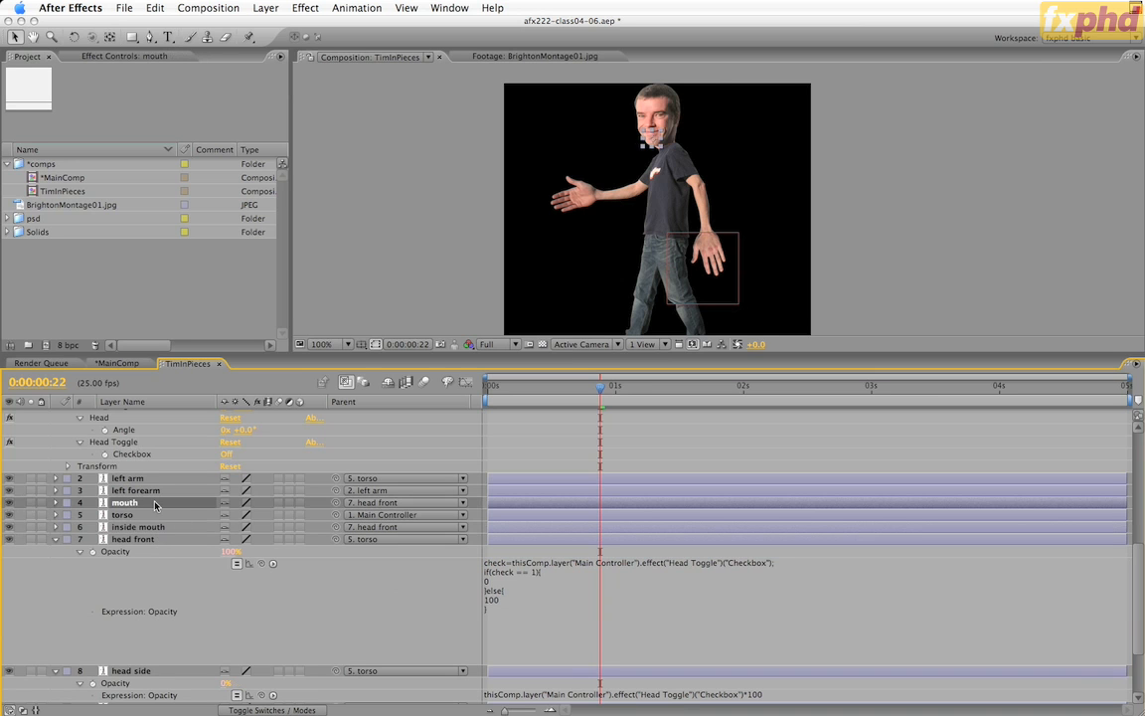
{"action": "key", "text": "t"}
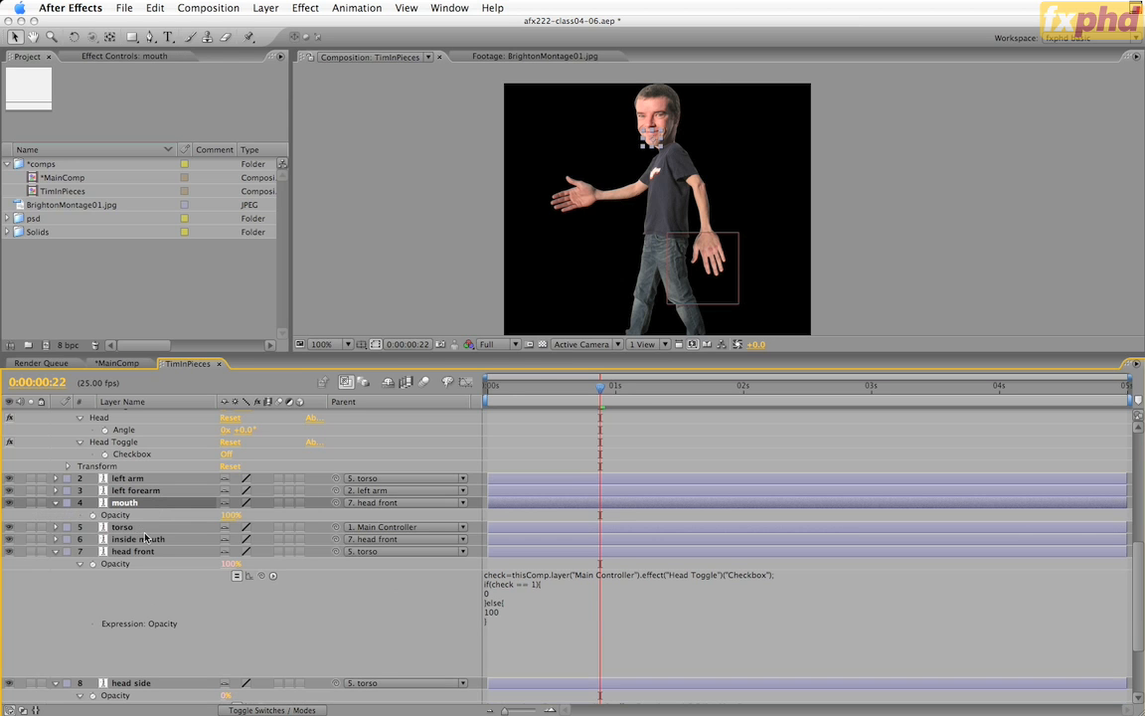
{"action": "left_click", "coordinate": [144, 539]}
{"action": "key", "text": "t"}
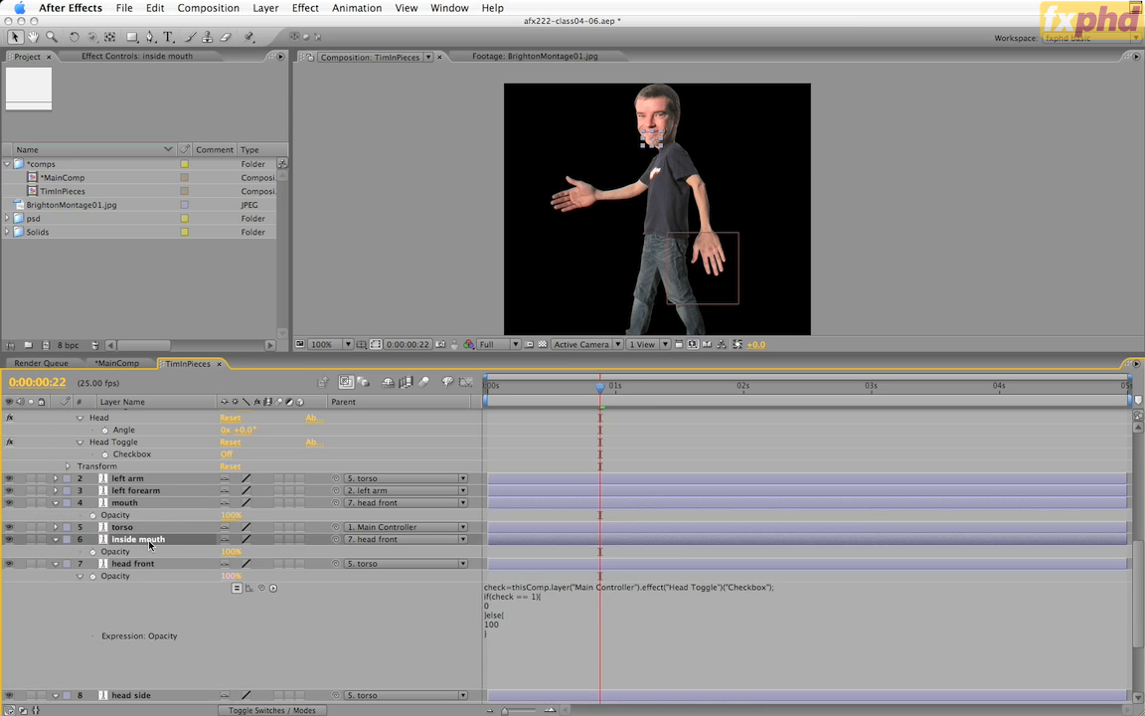
{"action": "left_click", "coordinate": [93, 551], "text": "alt"}
{"action": "left_click_drag", "start_coordinate": [262, 566], "coordinate": [111, 588]}
{"action": "left_click", "coordinate": [93, 515], "text": "alt"}
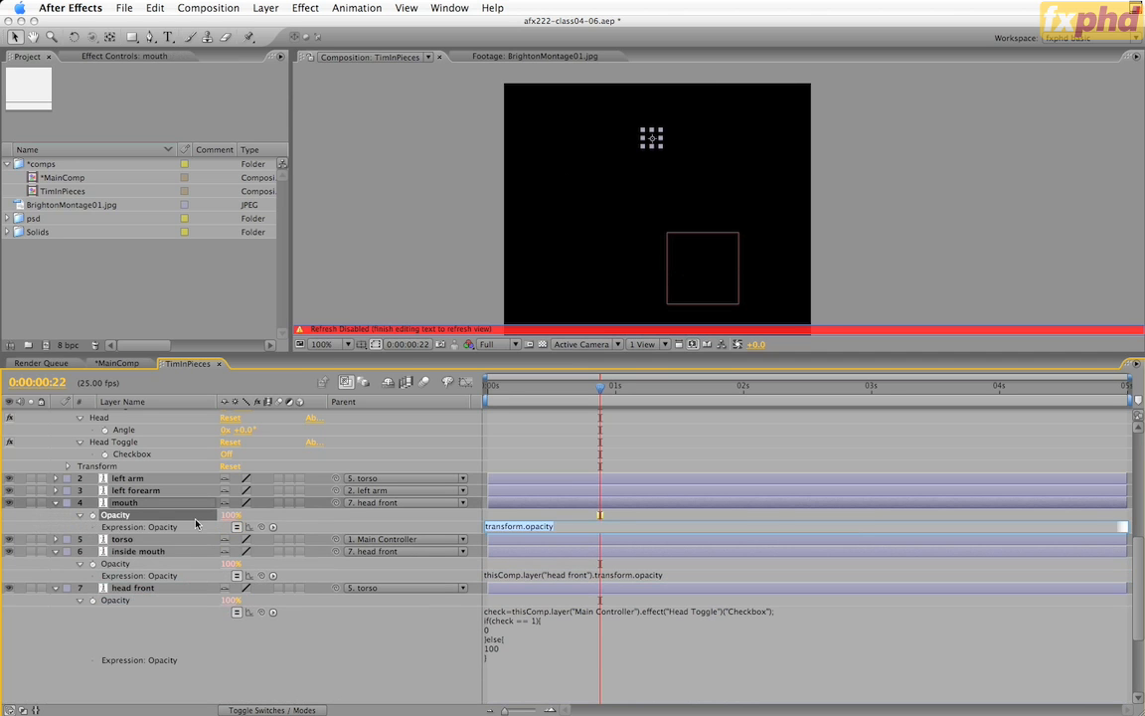
{"action": "left_click_drag", "start_coordinate": [261, 527], "coordinate": [109, 602]}
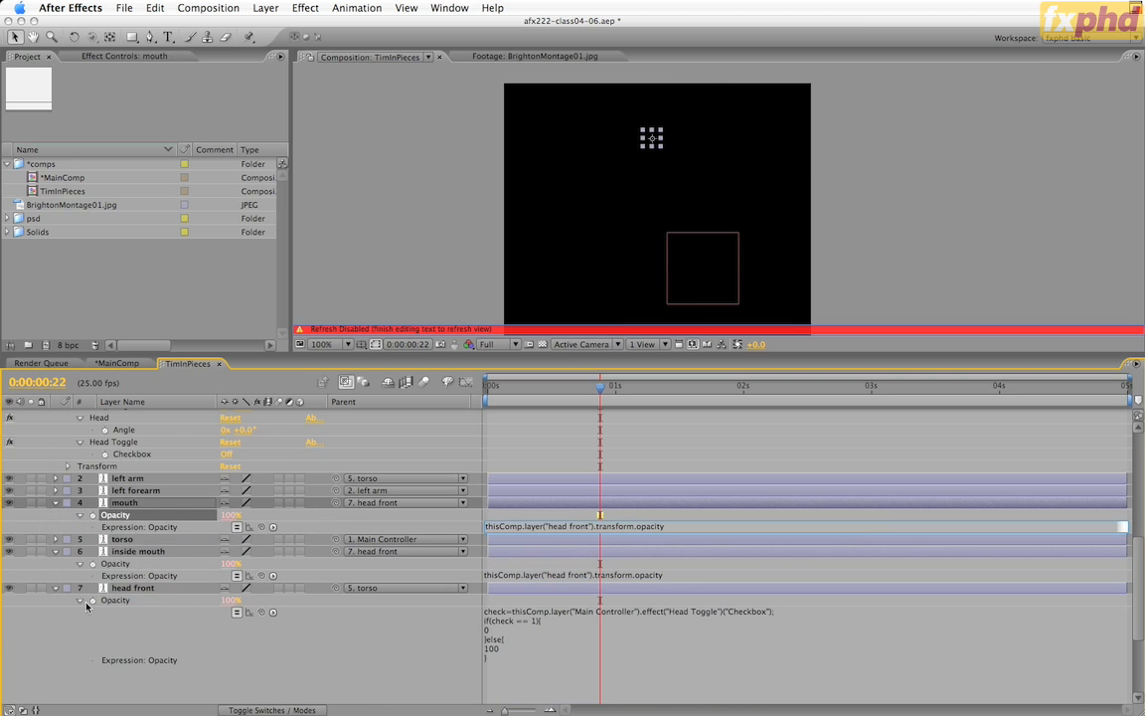
Collapse the open properties of the mouth, inside mouth, head front and head side layers.
{"action": "left_click", "coordinate": [81, 601]}
{"action": "left_click", "coordinate": [80, 564]}
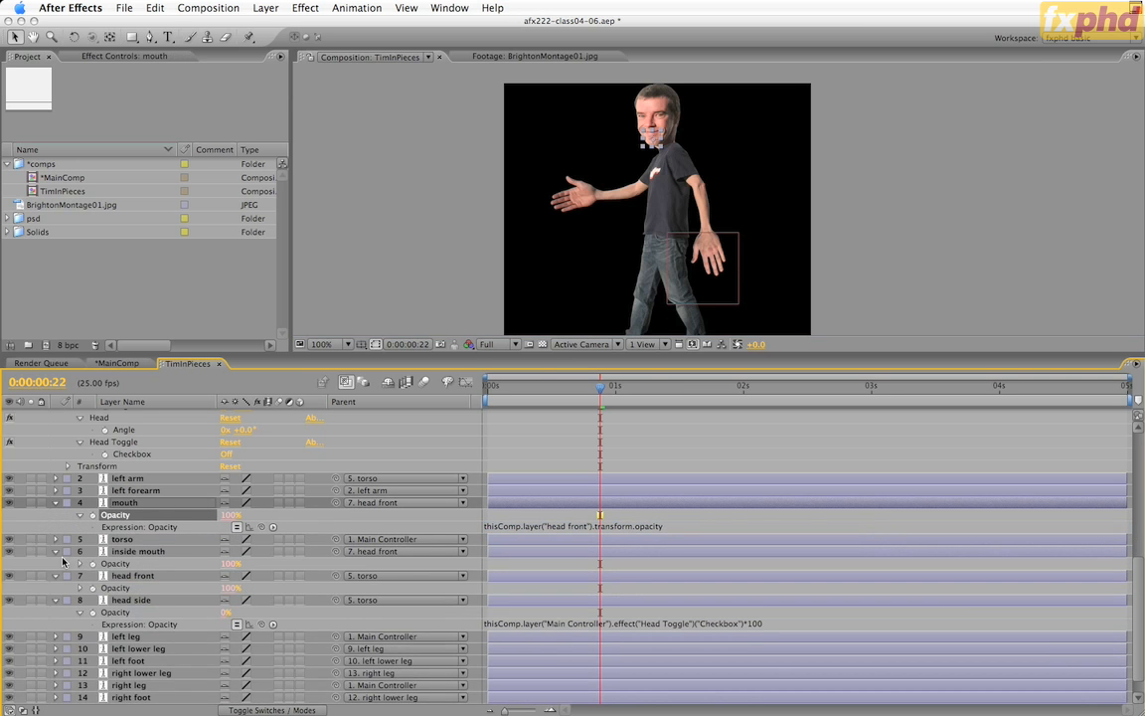
{"action": "left_click", "coordinate": [55, 550]}
{"action": "left_click", "coordinate": [56, 564]}
{"action": "left_click", "coordinate": [55, 576]}
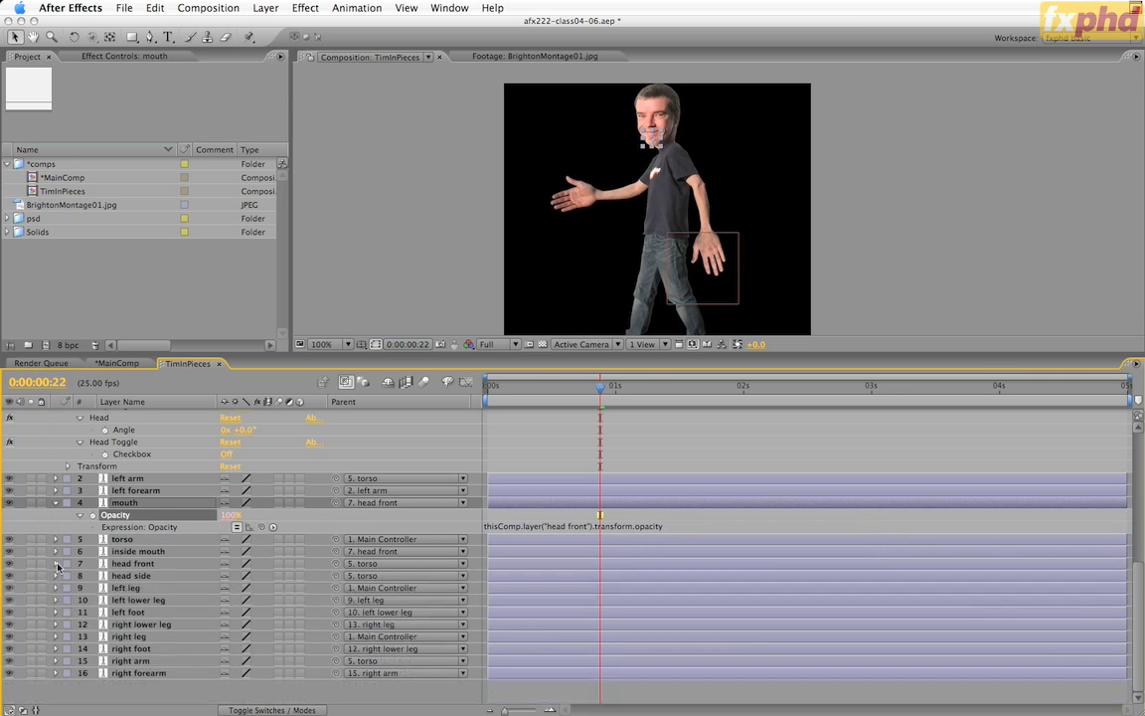
{"action": "left_click", "coordinate": [56, 527]}
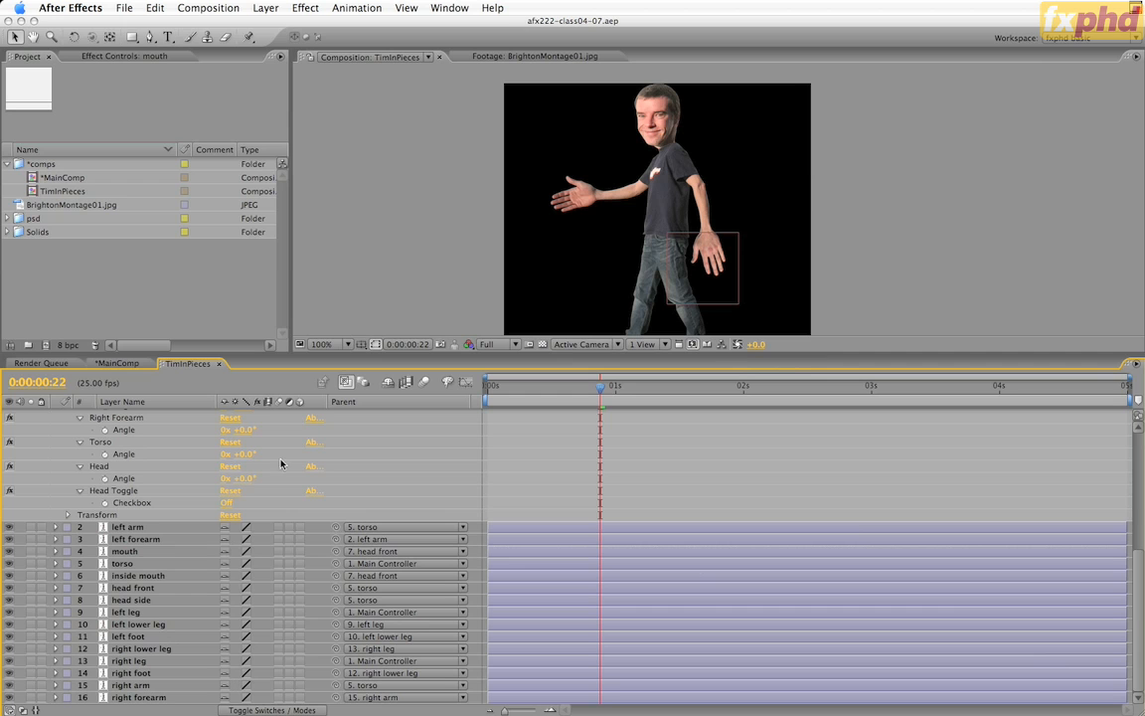
Hide the shy layers so that only the Main Controller and its effects remain listed in the timeline.
{"action": "left_click", "coordinate": [388, 383]}
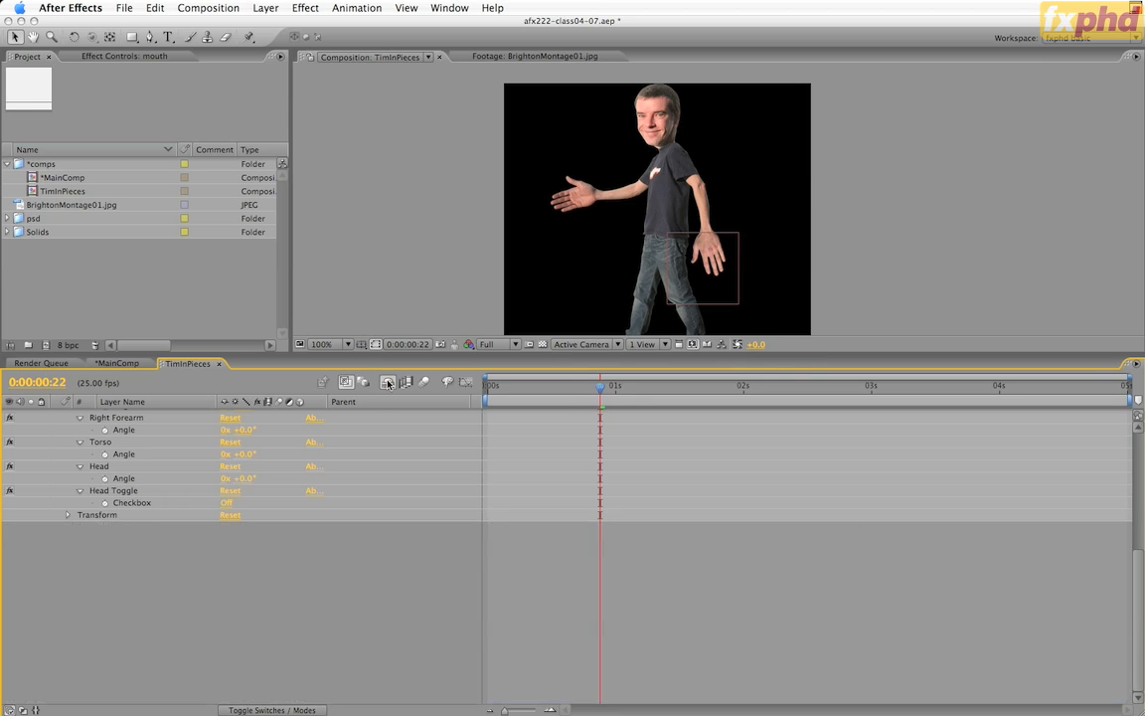
{"action": "scroll", "coordinate": [356, 495], "scroll_direction": "up", "scroll_amount": 5}
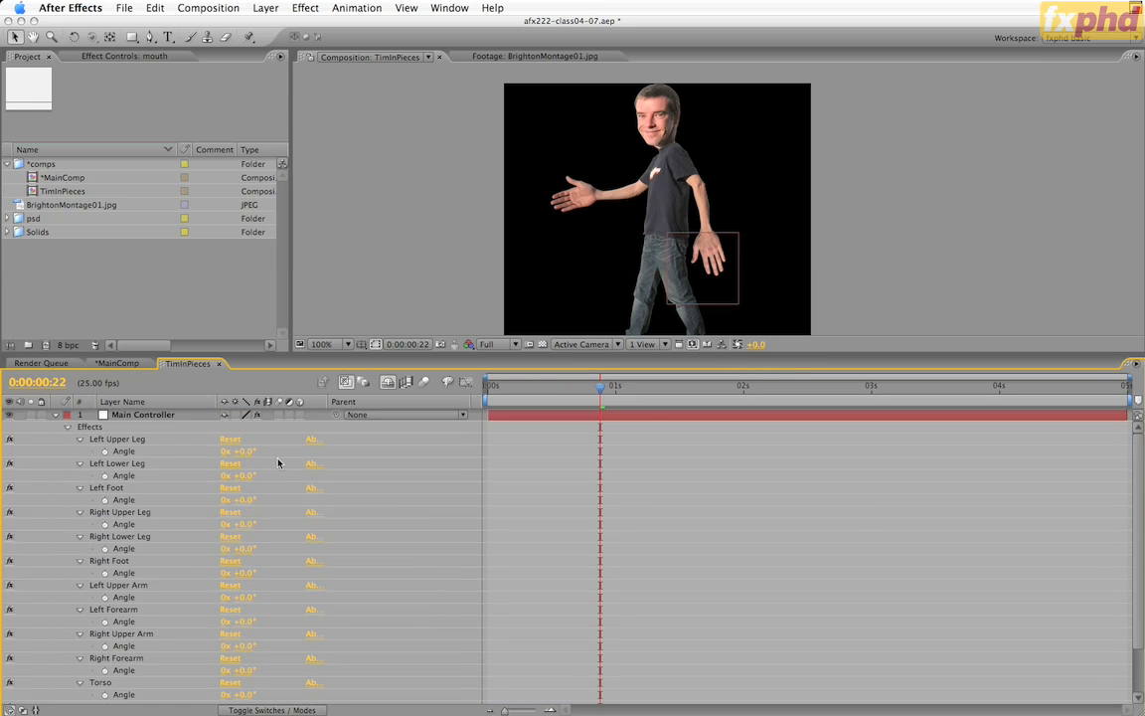
{"action": "scroll", "coordinate": [165, 499], "scroll_direction": "down", "scroll_amount": 3}
{"action": "scroll", "coordinate": [165, 499], "scroll_direction": "up", "scroll_amount": 3}
Enlarge the composition viewer so the whole figure fits, including the feet.
{"action": "left_click_drag", "start_coordinate": [736, 350], "coordinate": [738, 454]}
{"action": "left_click_drag", "start_coordinate": [680, 369], "coordinate": [701, 332]}
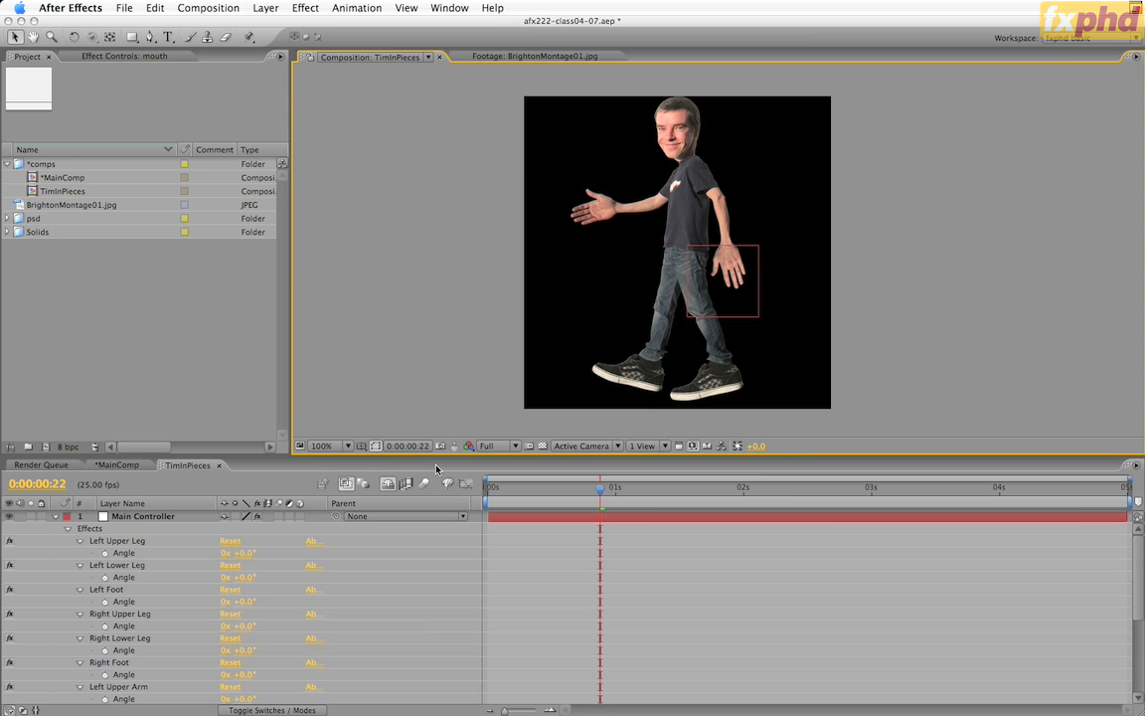
{"action": "left_click", "coordinate": [437, 469]}
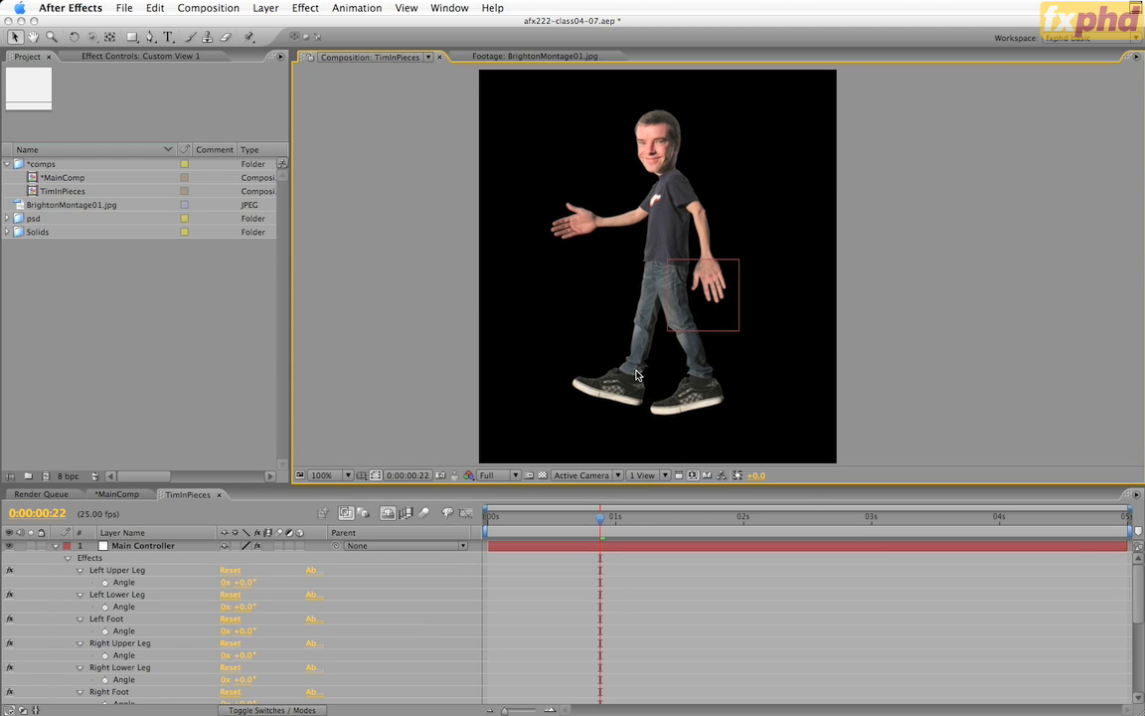
Show the rulers and place a horizontal guide at Y 501 below the feet, opening the Info panel for its position and closing it again.
{"action": "key", "text": "super+r"}
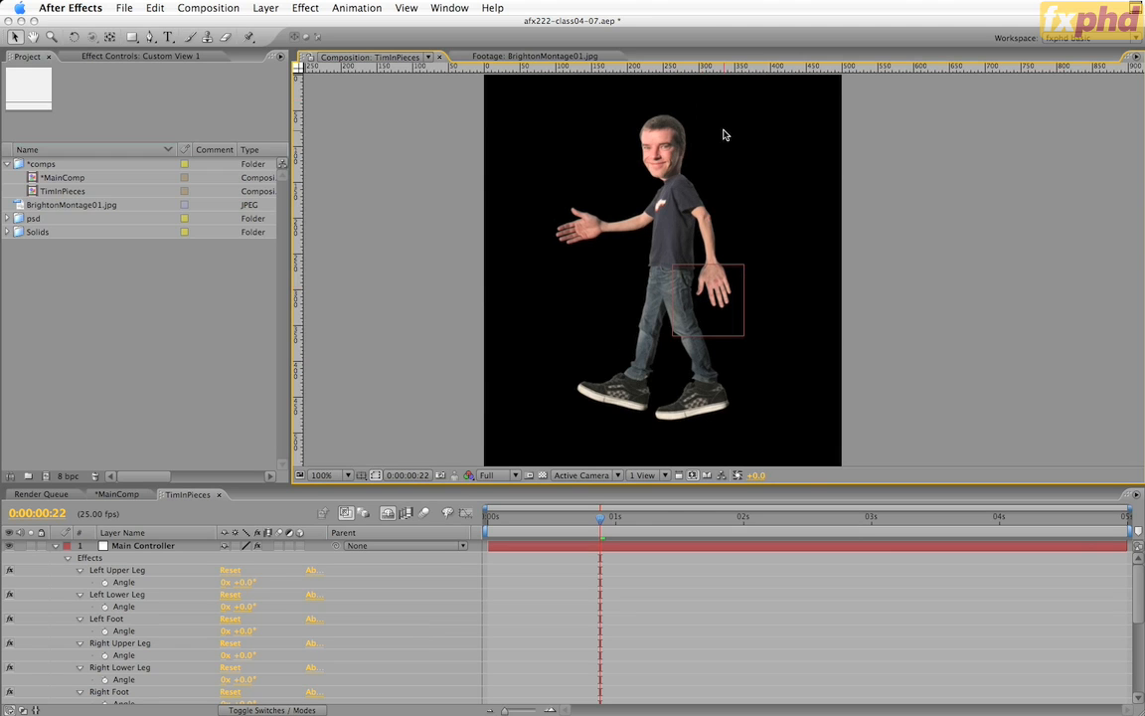
{"action": "key", "text": "super+2"}
{"action": "left_click_drag", "start_coordinate": [701, 67], "coordinate": [700, 434]}
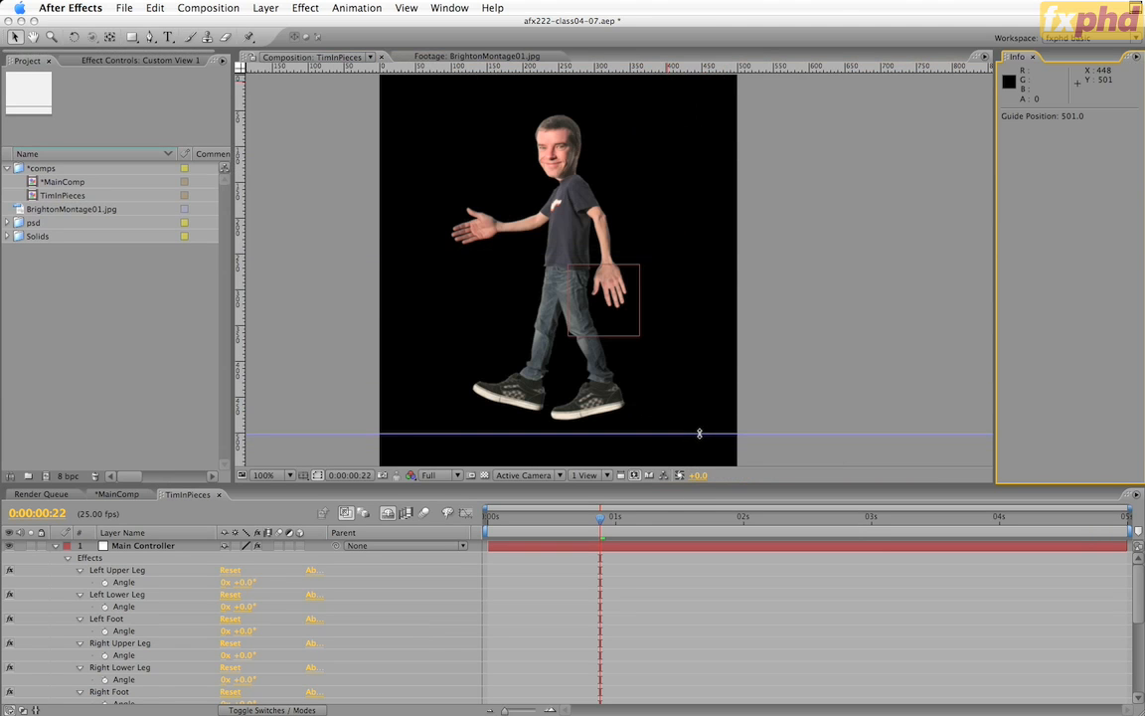
{"action": "key", "text": "space"}
{"action": "left_click_drag", "start_coordinate": [708, 379], "coordinate": [734, 364]}
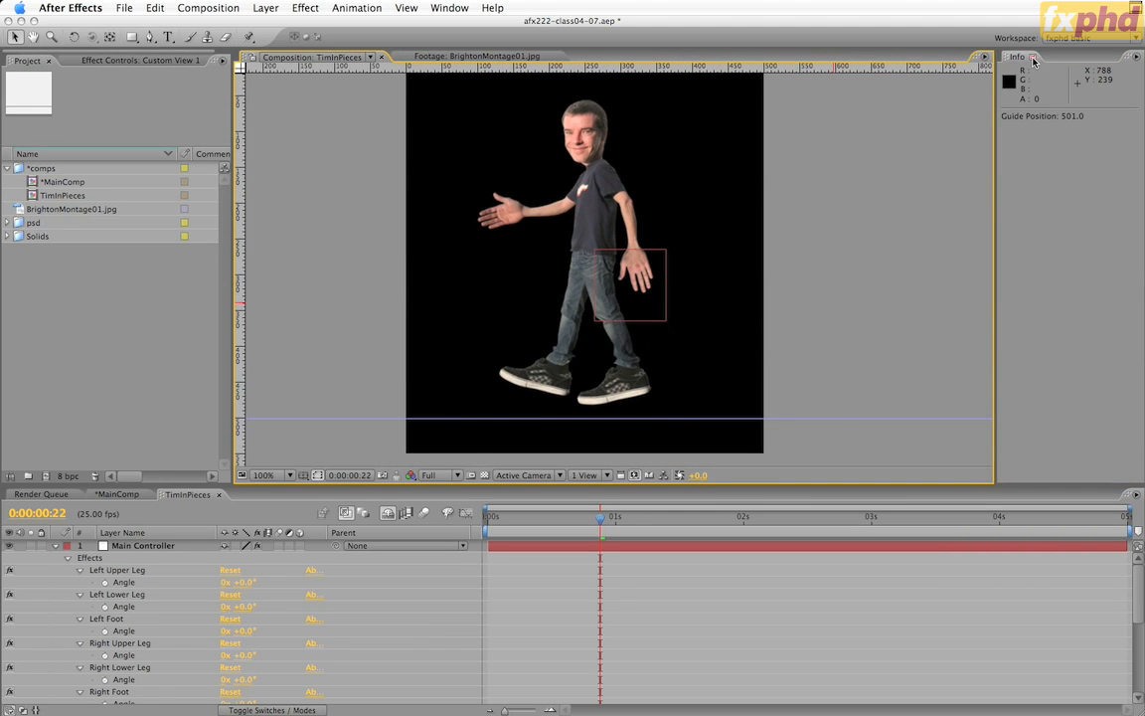
{"action": "left_click", "coordinate": [1033, 58]}
{"action": "key", "text": "space"}
{"action": "left_click_drag", "start_coordinate": [756, 168], "coordinate": [731, 184]}
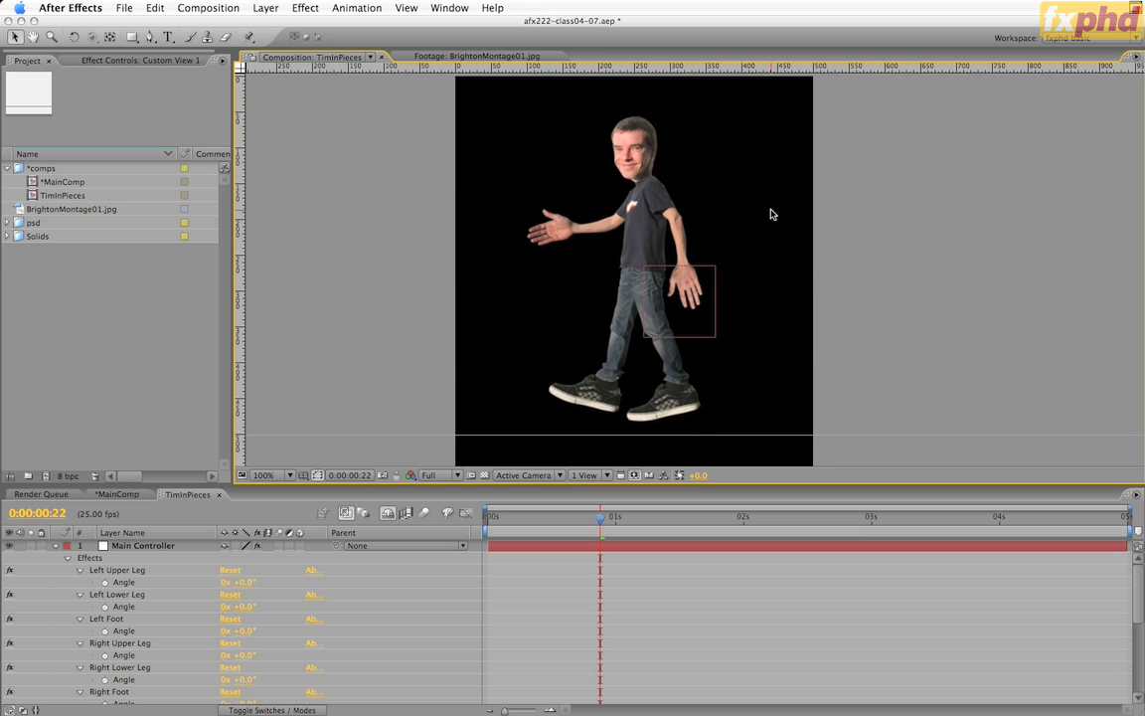
At the first frame of the composition, turn on the Main Controller's Head Toggle checkbox.
{"action": "key", "text": "Home"}
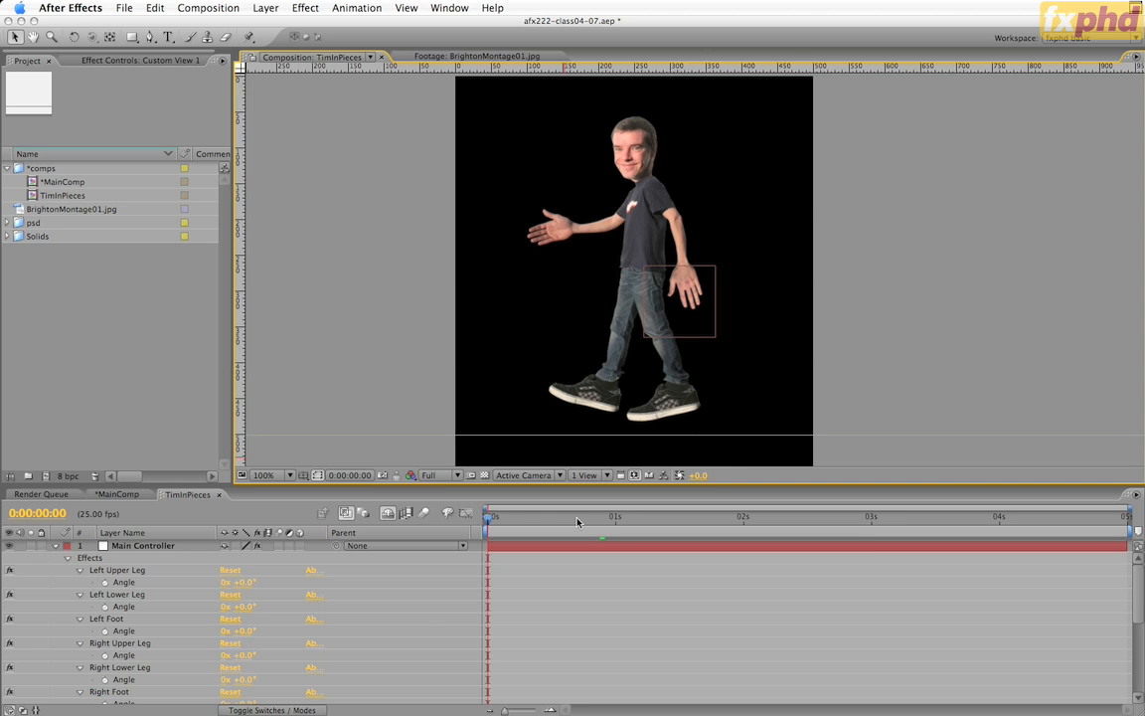
{"action": "scroll", "coordinate": [522, 597], "scroll_direction": "down", "scroll_amount": 5}
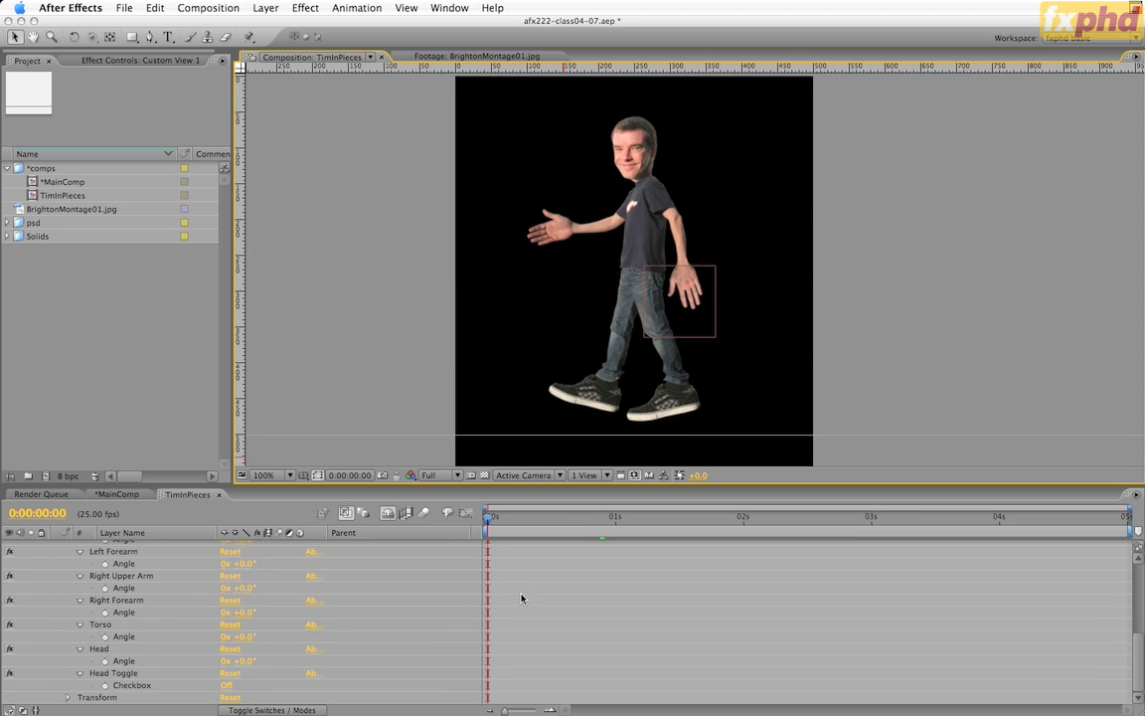
{"action": "left_click", "coordinate": [227, 685]}
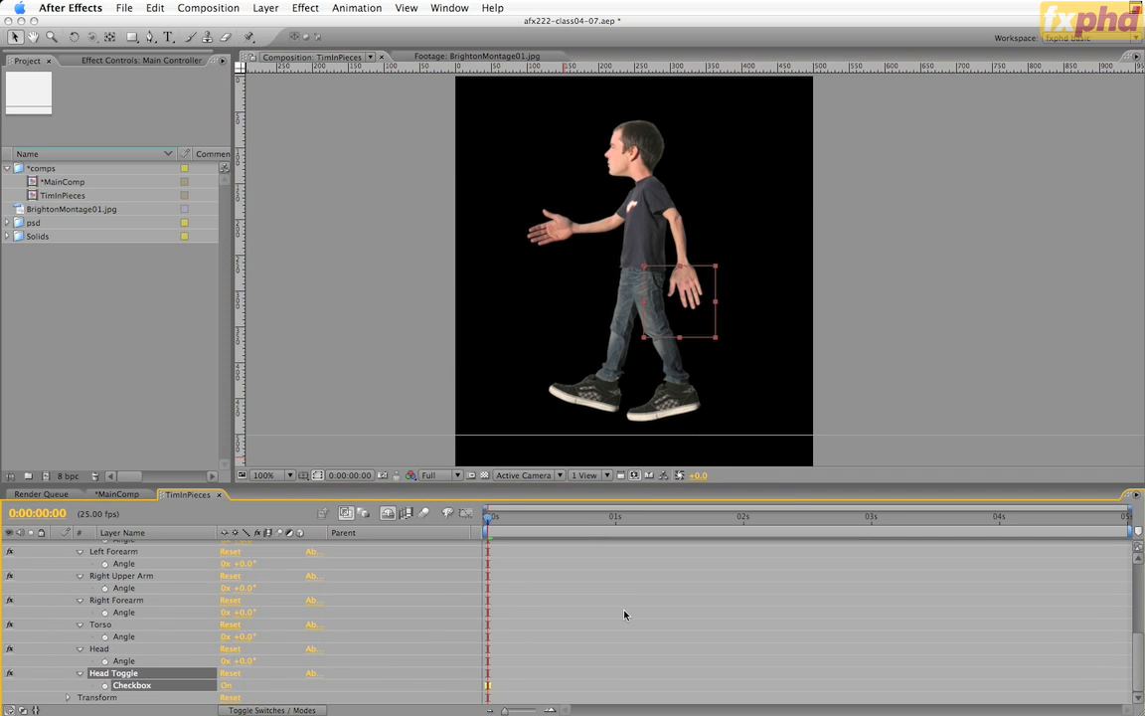
{"action": "scroll", "coordinate": [621, 619], "scroll_direction": "up", "scroll_amount": 5}
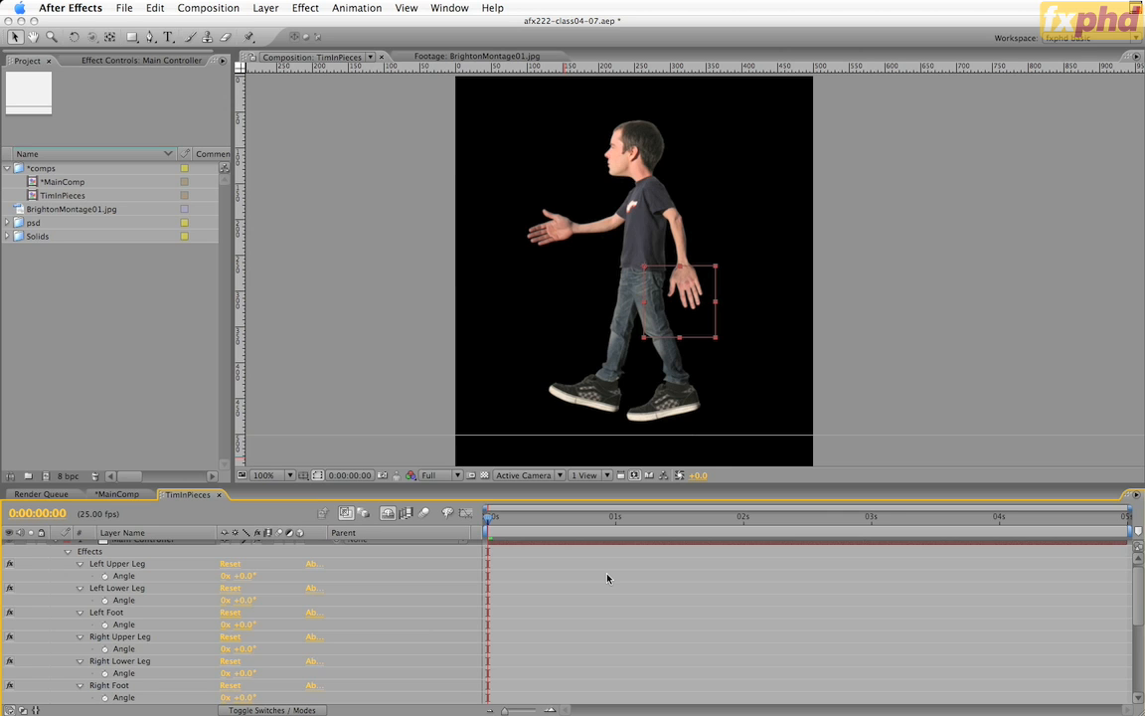
{"action": "scroll", "coordinate": [184, 567], "scroll_direction": "up", "scroll_amount": 1}
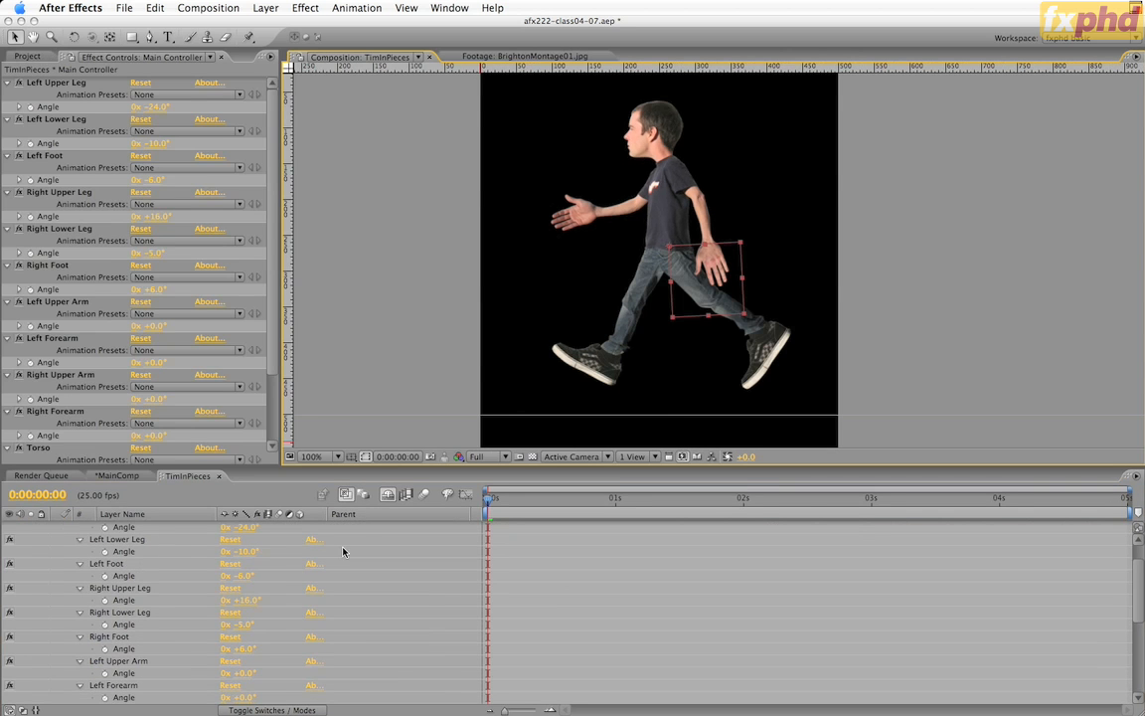
Enable keyframing on the Angle of both upper legs, lower legs and feet at frame 0, and list only the keyframed properties.
{"action": "scroll", "coordinate": [343, 552], "scroll_direction": "up", "scroll_amount": 2}
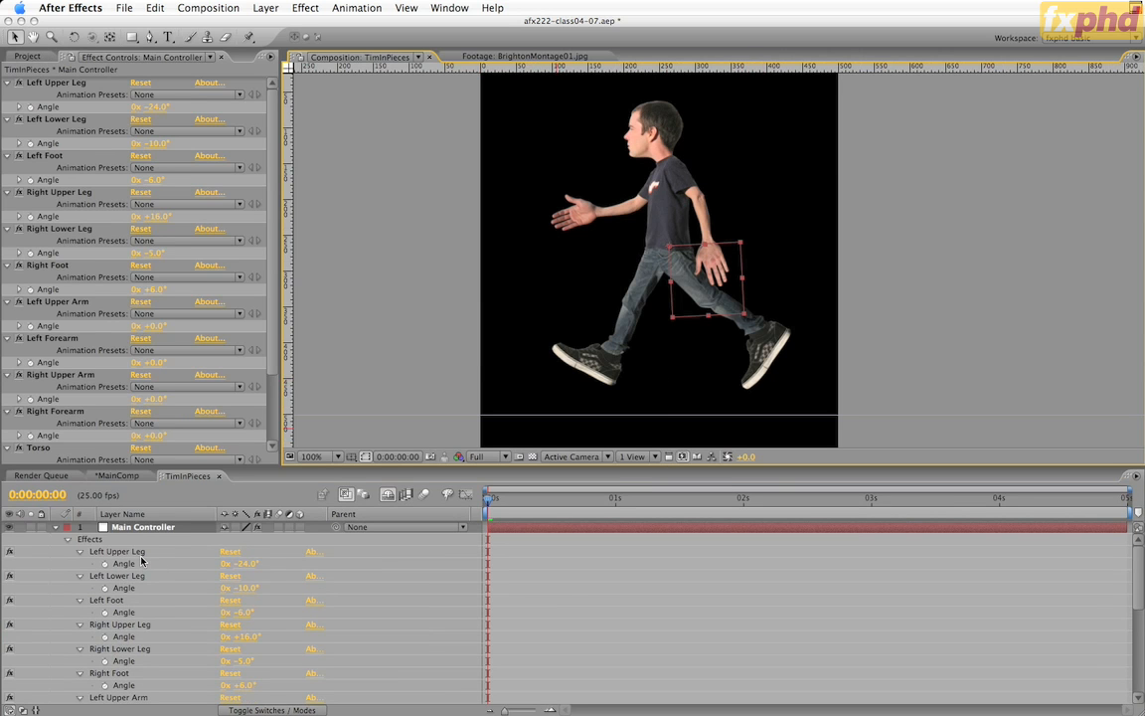
{"action": "left_click", "coordinate": [104, 564]}
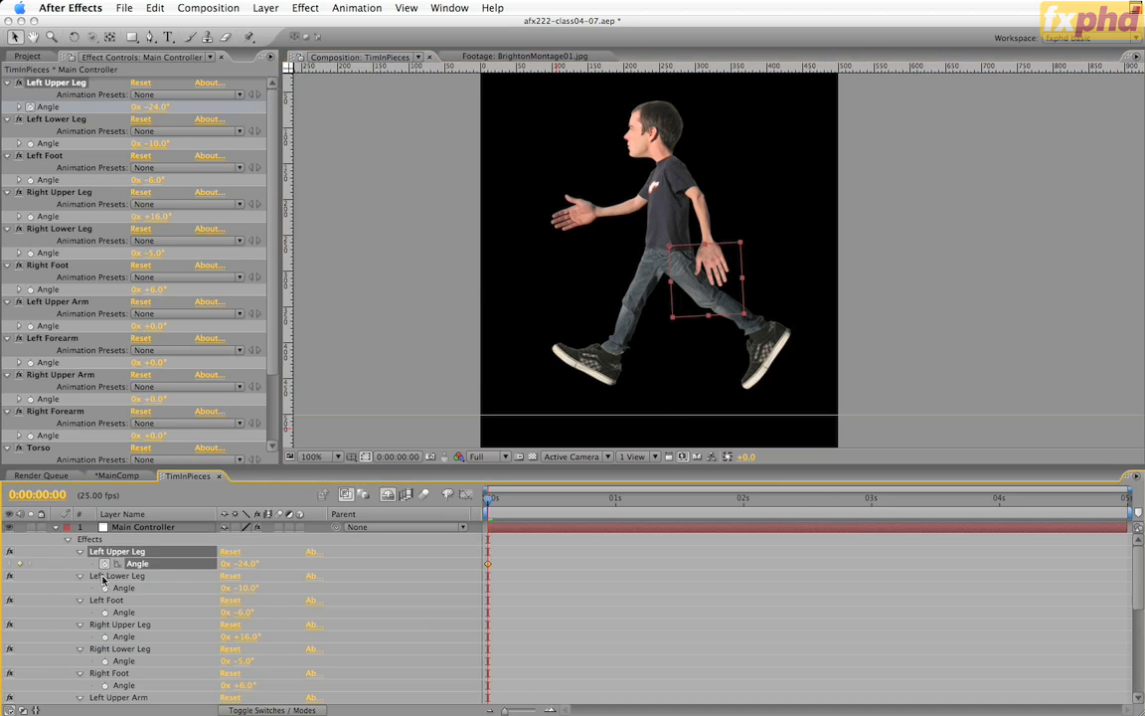
{"action": "left_click", "coordinate": [105, 588]}
{"action": "left_click", "coordinate": [104, 613]}
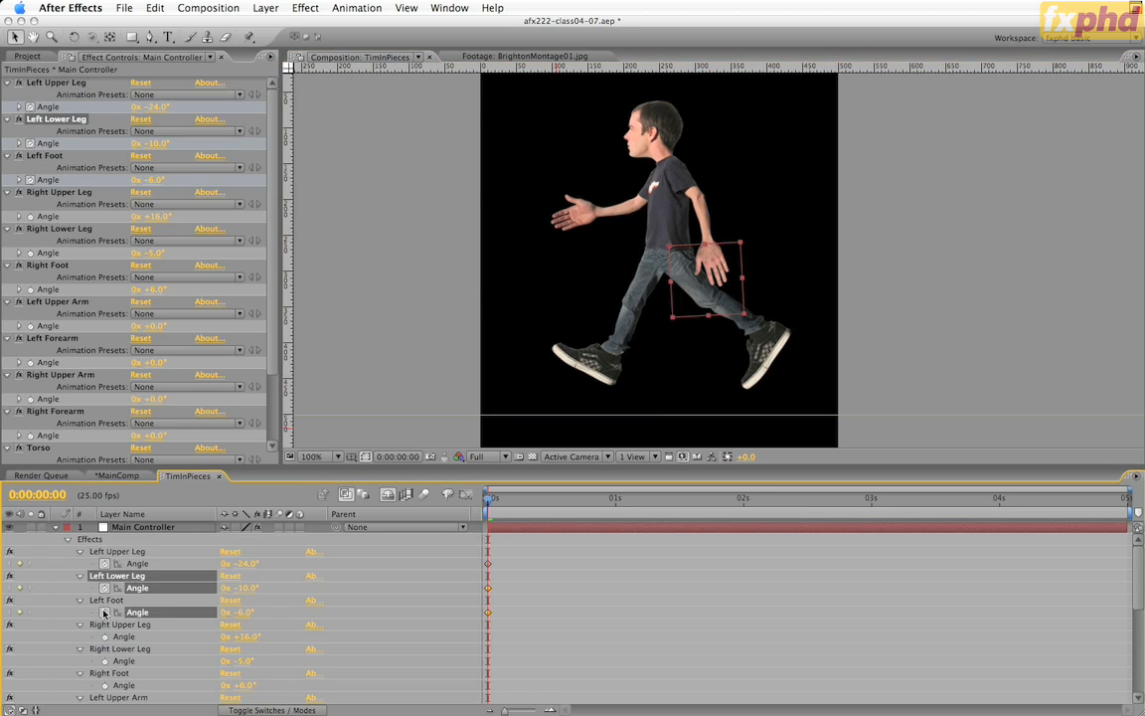
{"action": "left_click", "coordinate": [104, 637]}
{"action": "left_click", "coordinate": [104, 660]}
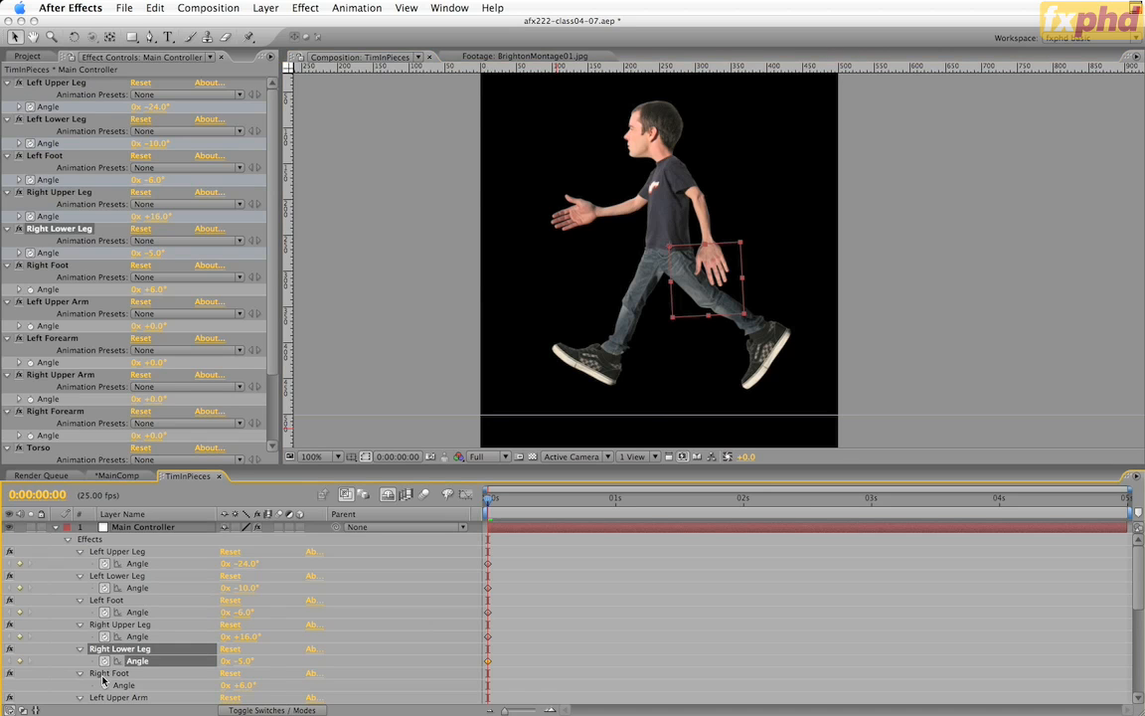
{"action": "left_click", "coordinate": [104, 685]}
{"action": "key", "text": "u"}
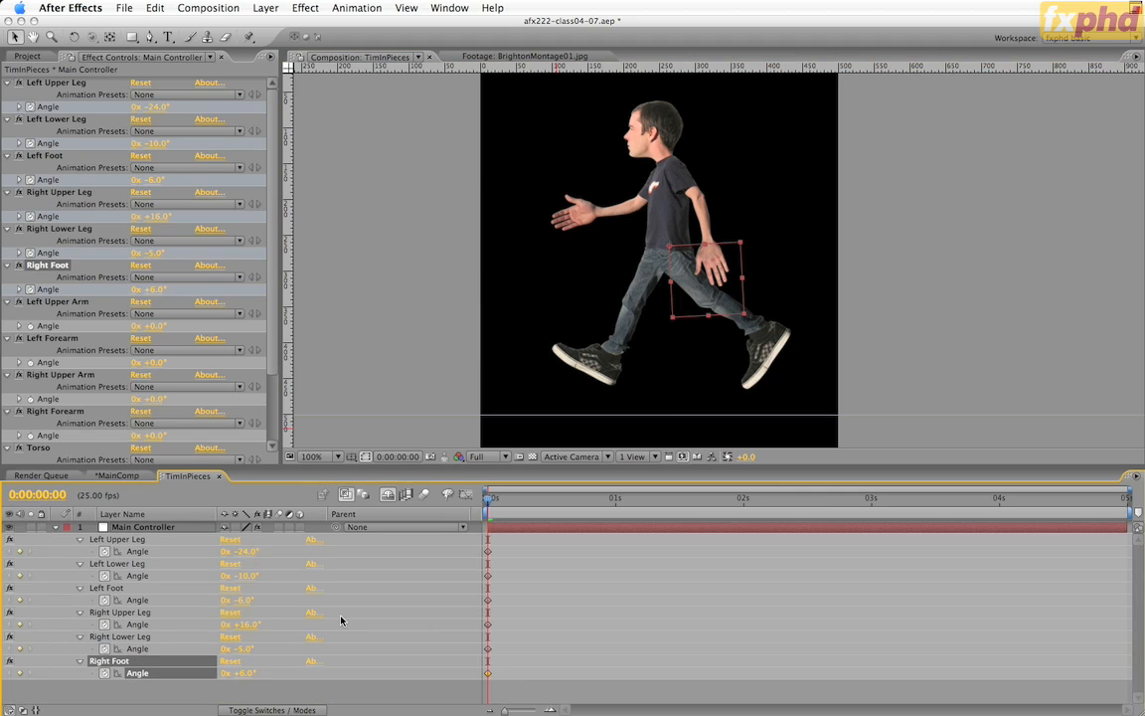
Reveal the Main Controller's Position, set its Y to 306 and the Left Upper Leg to -26°, and enable keyframing on Position.
{"action": "key", "text": "shift+p"}
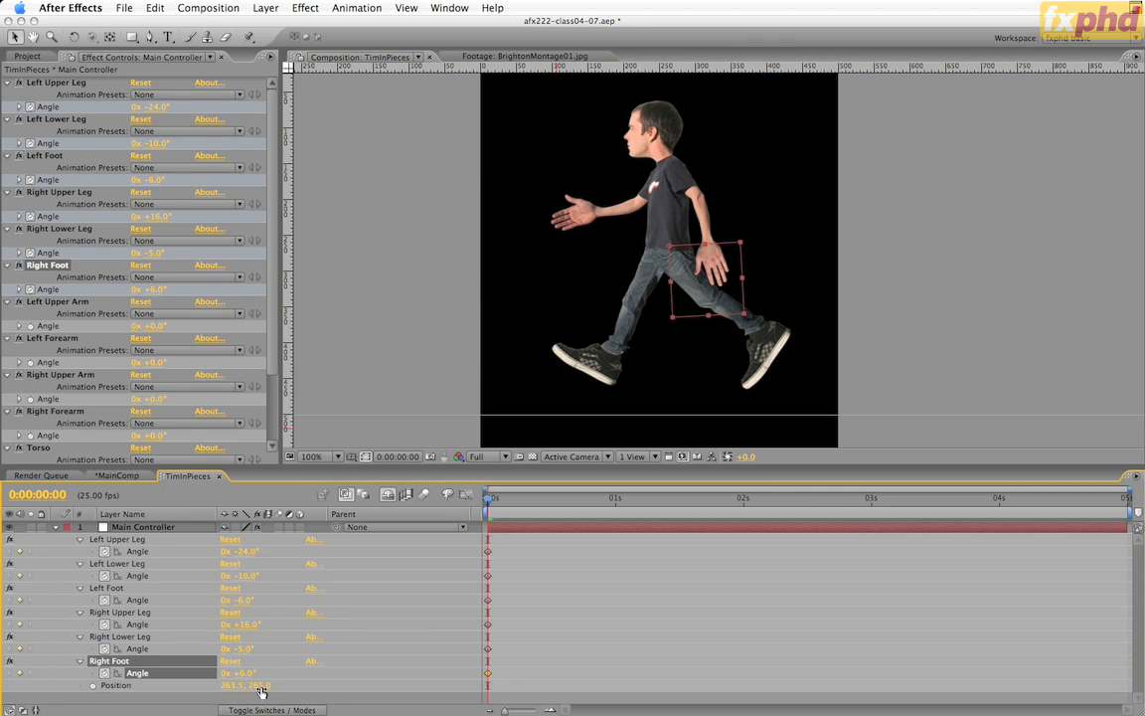
{"action": "left_click_drag", "start_coordinate": [260, 690], "coordinate": [290, 688]}
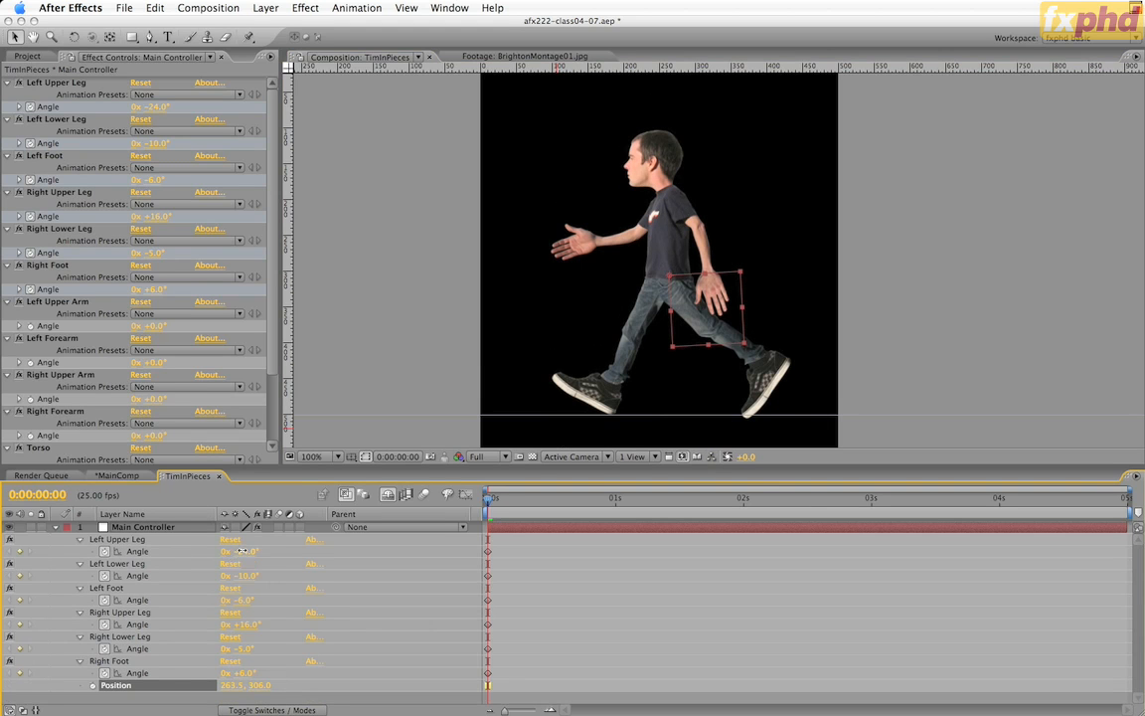
{"action": "left_click_drag", "start_coordinate": [241, 551], "coordinate": [241, 550]}
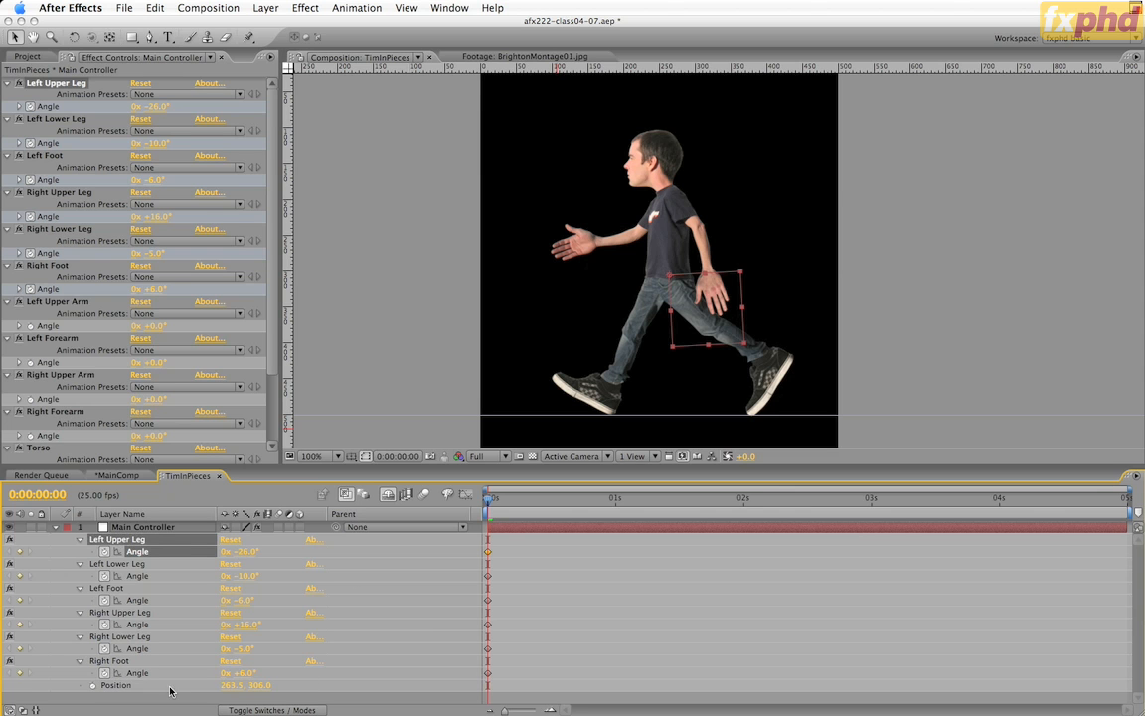
{"action": "left_click", "coordinate": [93, 685]}
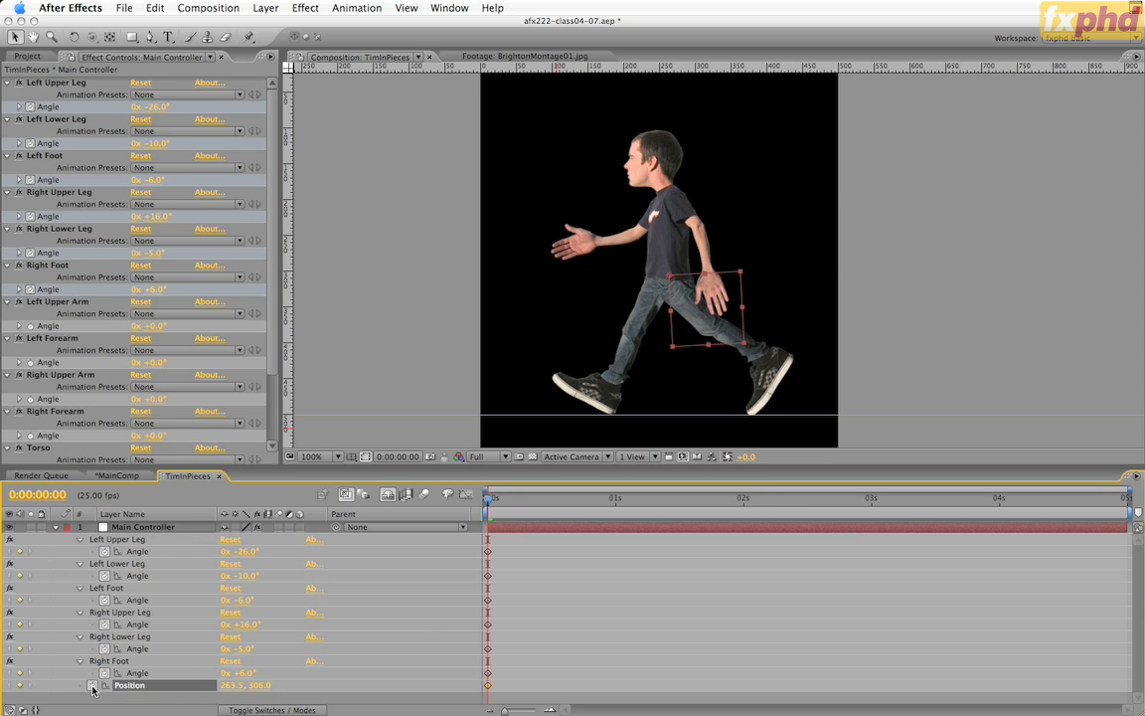
At frame 3, set Left Upper Leg to -22°, Right Upper Leg to 38°, Right Lower Leg to -46° and Right Foot to -5°.
{"action": "key", "text": "Page_Down"}
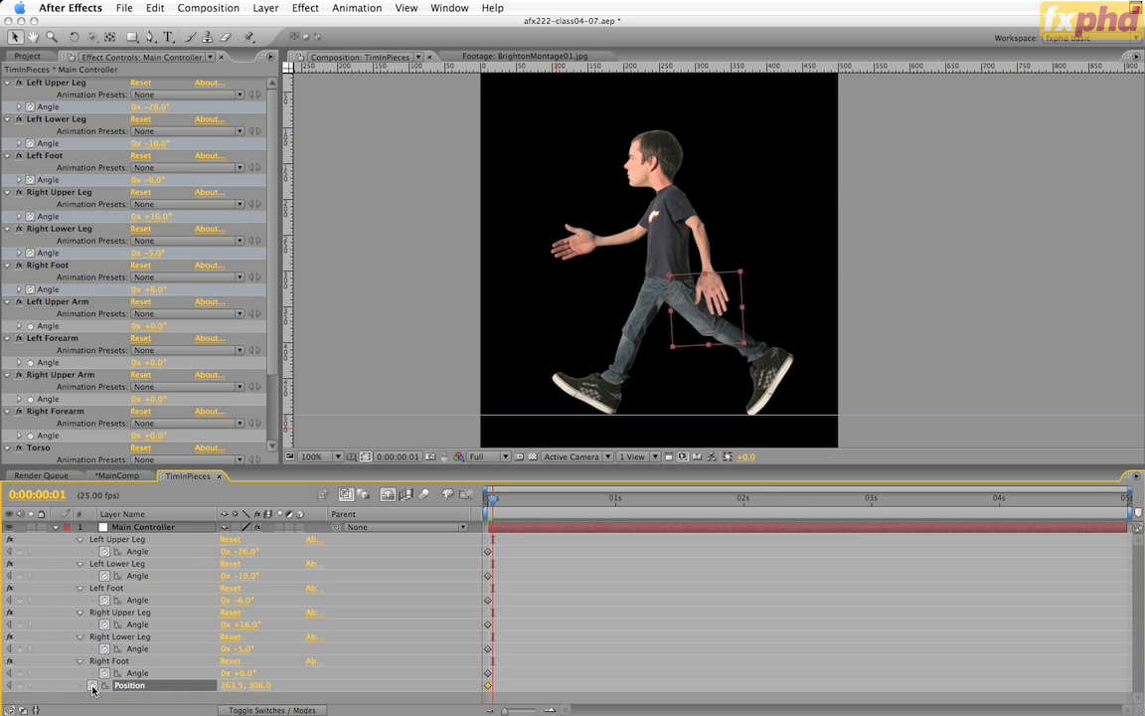
{"action": "key", "text": "Page_Down"}
{"action": "key", "text": "Page_Down"}
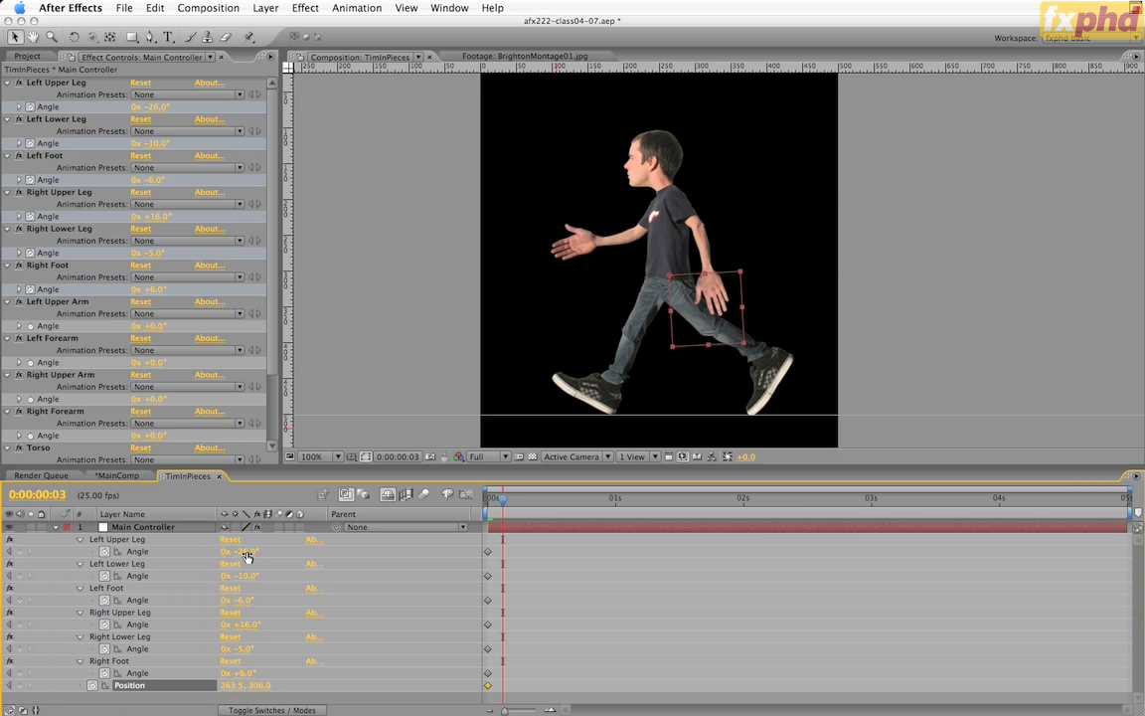
{"action": "left_click_drag", "start_coordinate": [246, 557], "coordinate": [254, 558]}
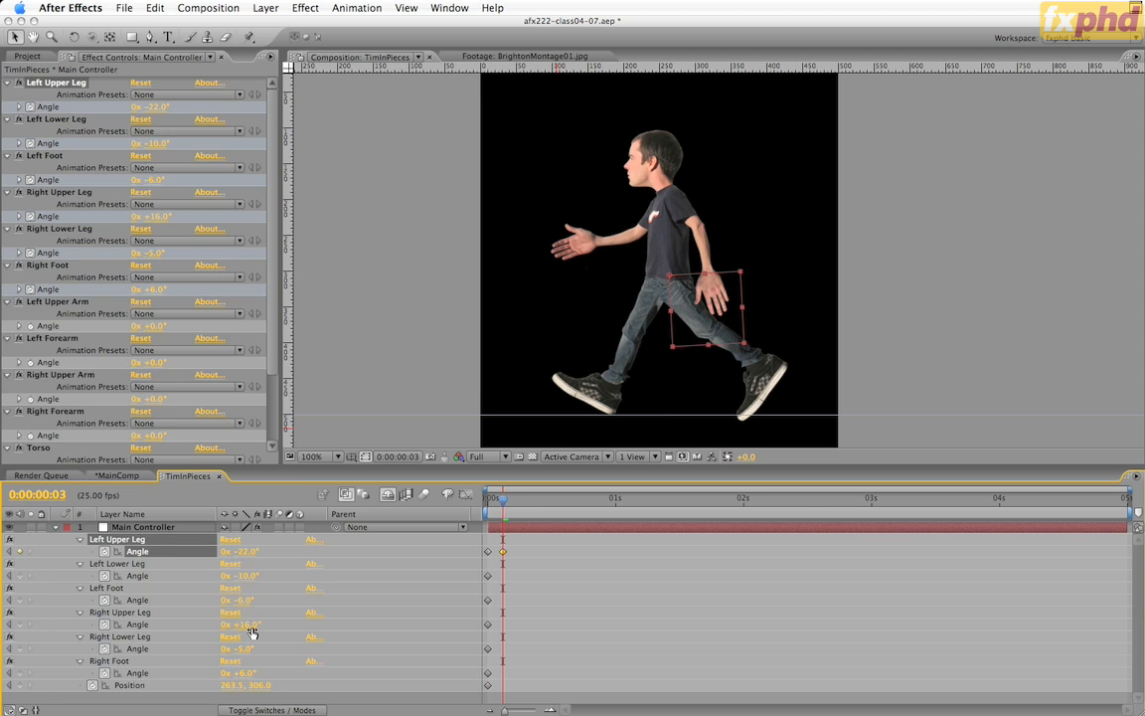
{"action": "left_click_drag", "start_coordinate": [248, 625], "coordinate": [208, 649]}
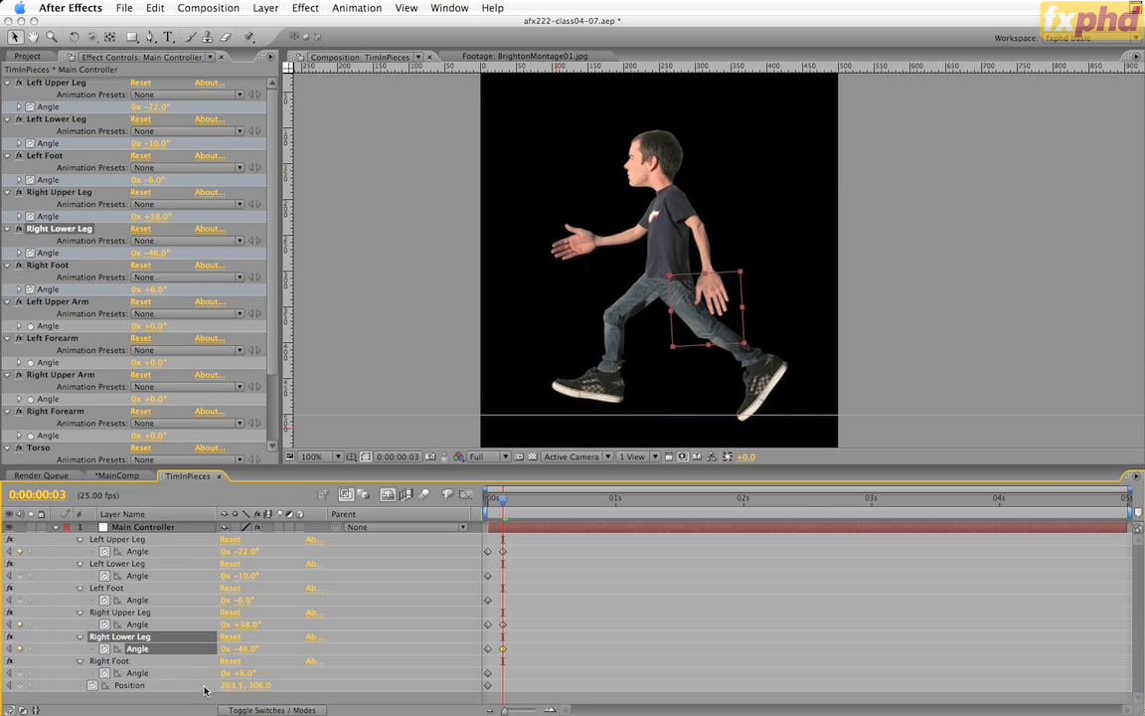
{"action": "left_click_drag", "start_coordinate": [242, 673], "coordinate": [253, 678]}
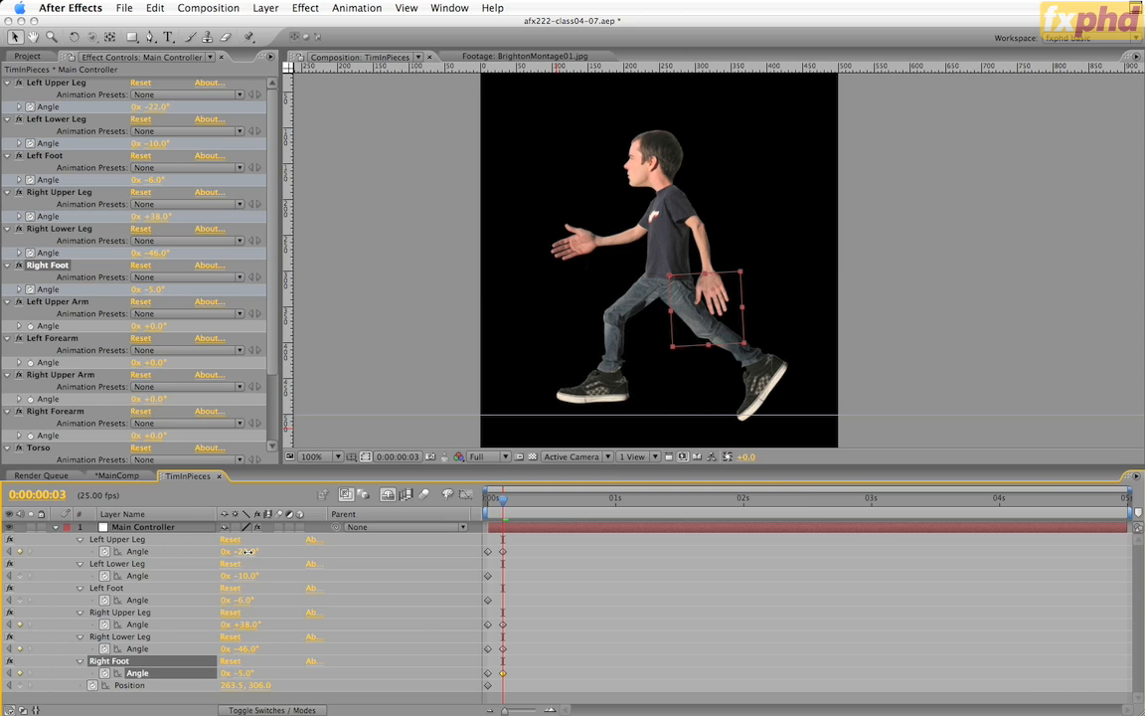
Set Left Upper Leg to -8°, Left Lower Leg to -53°, Left Foot to -8° and Position Y to 323, and preview the motion.
{"action": "left_click_drag", "start_coordinate": [249, 555], "coordinate": [218, 585]}
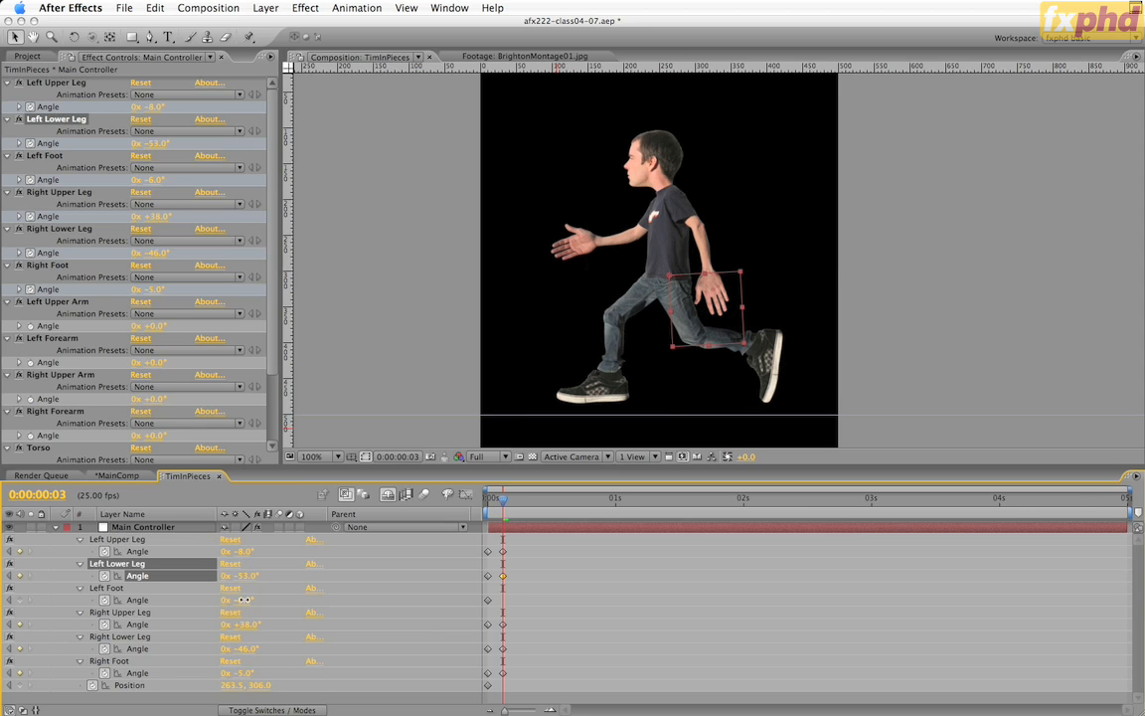
{"action": "left_click_drag", "start_coordinate": [243, 601], "coordinate": [244, 600]}
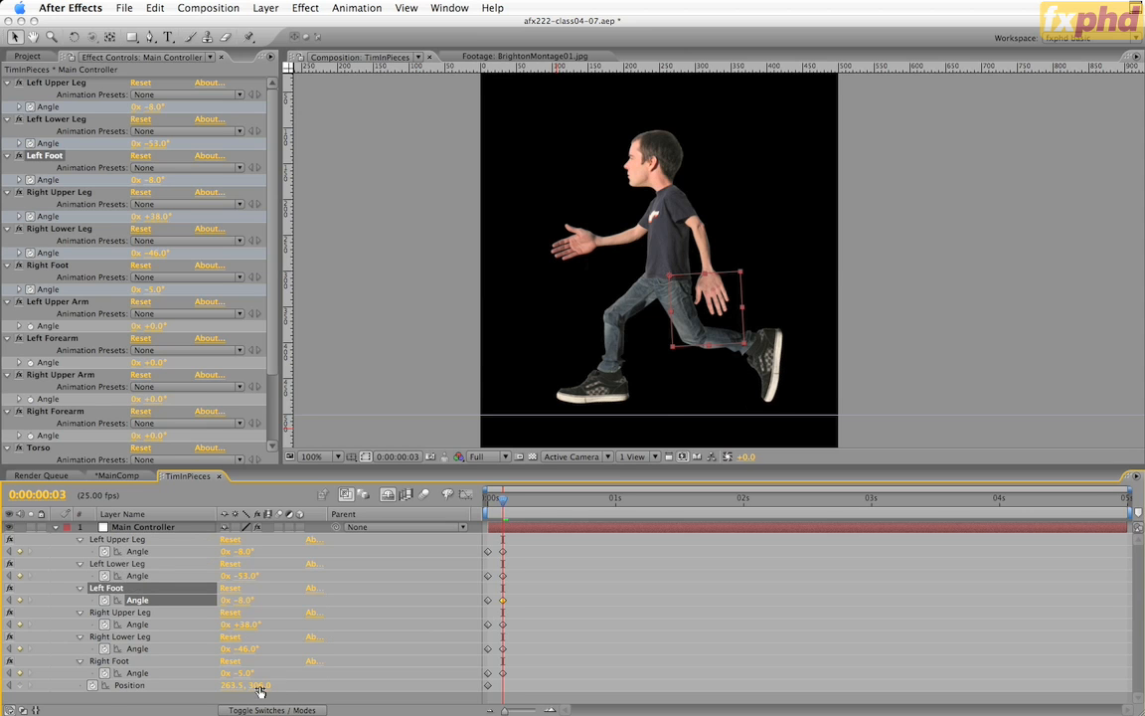
{"action": "left_click_drag", "start_coordinate": [261, 686], "coordinate": [274, 687]}
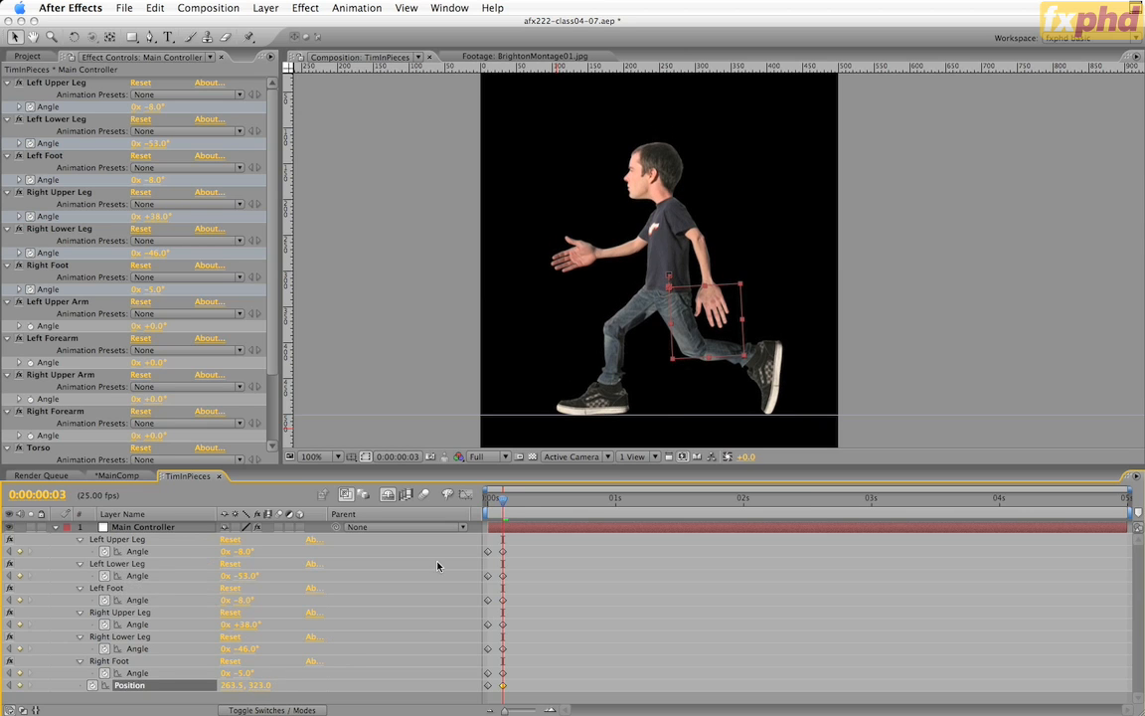
{"action": "left_click", "coordinate": [497, 505]}
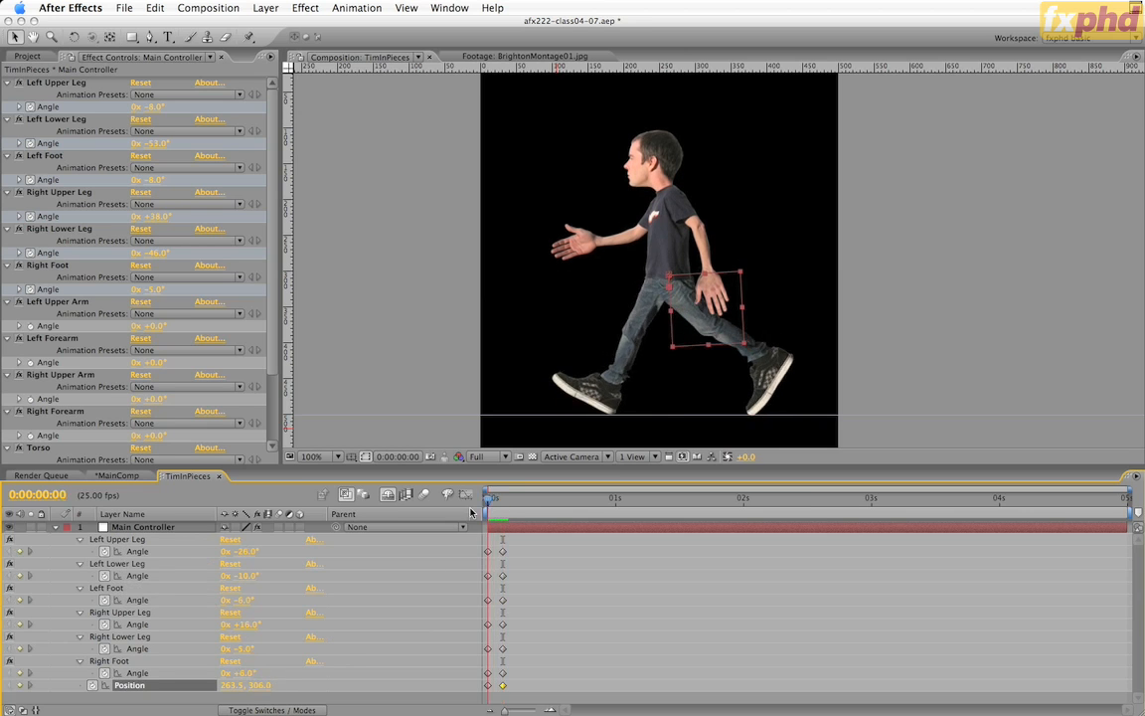
{"action": "mouse_move", "coordinate": [500, 514]}
{"action": "left_mouse_down"}
{"action": "mouse_move", "coordinate": [486, 512]}
{"action": "mouse_move", "coordinate": [509, 517]}
{"action": "left_mouse_up"}
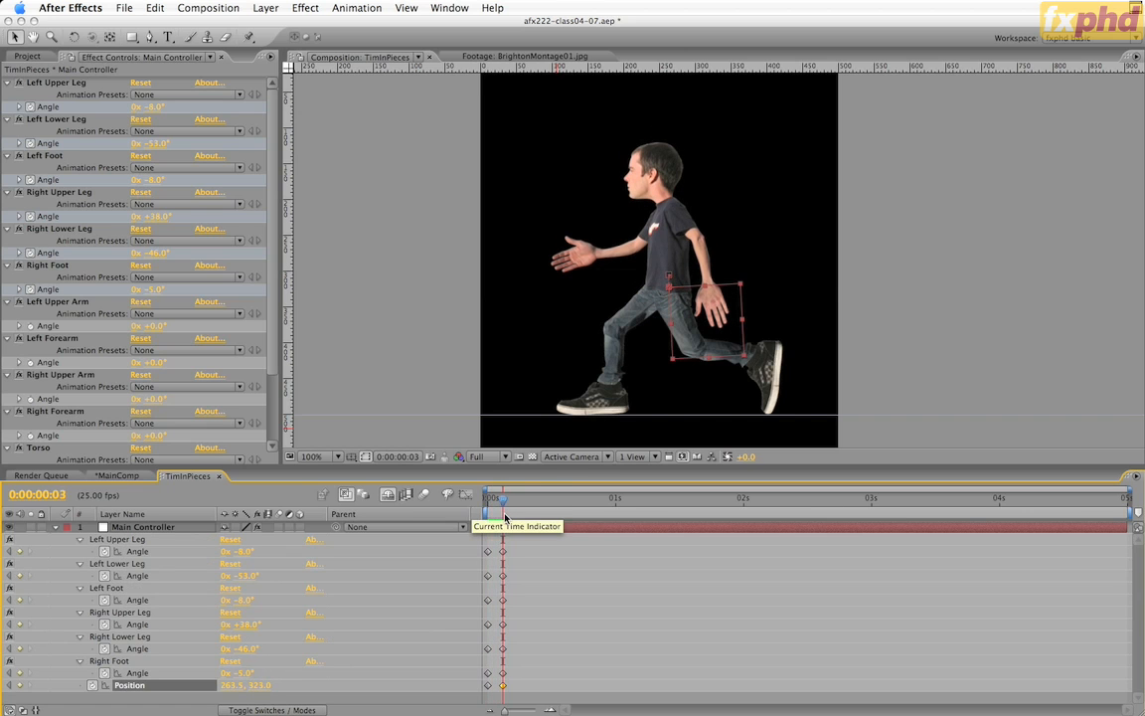
At frame 6, pose the right leg chain at 52°, -80°, 16°, the left at 19°, -96°, -24°, and set Position Y to 343.
{"action": "key", "text": "Page_Down"}
{"action": "key", "text": "Page_Down"}
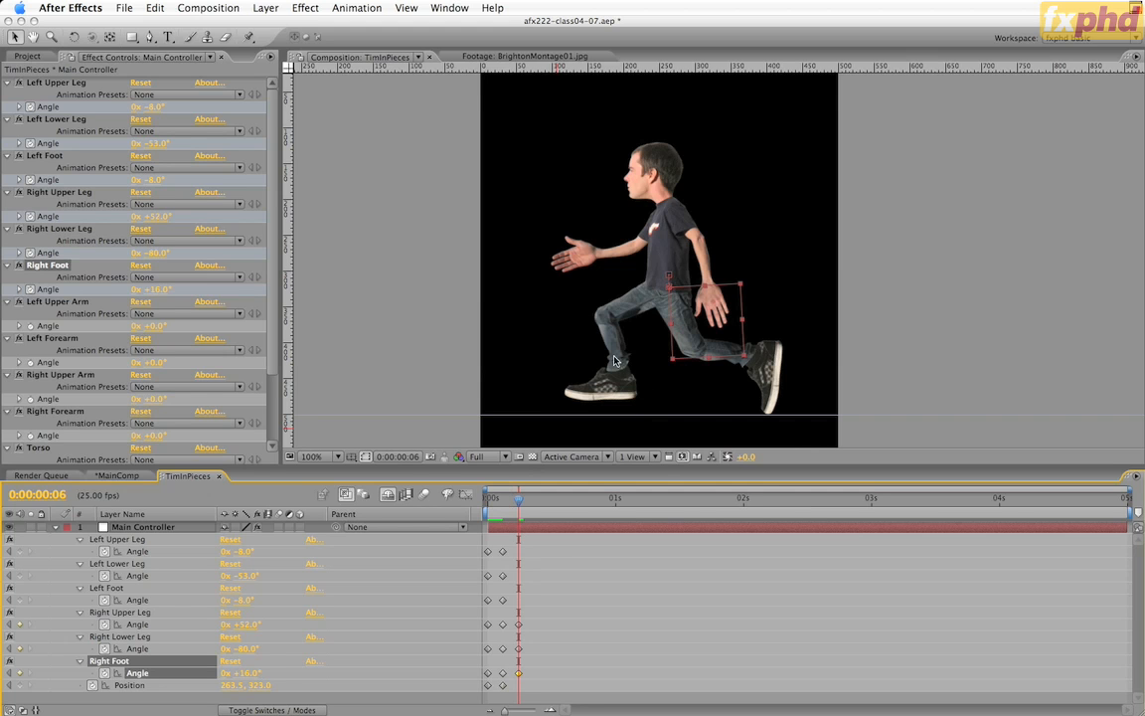
{"action": "left_click_drag", "start_coordinate": [266, 686], "coordinate": [281, 685]}
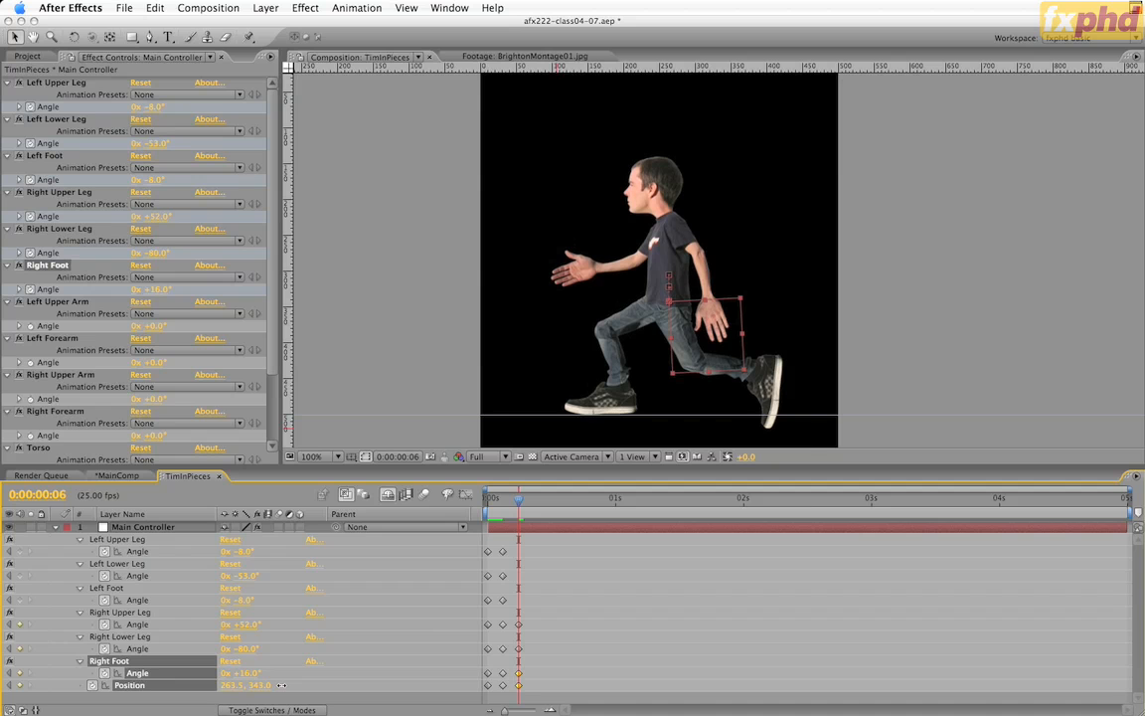
{"action": "left_click", "coordinate": [283, 686]}
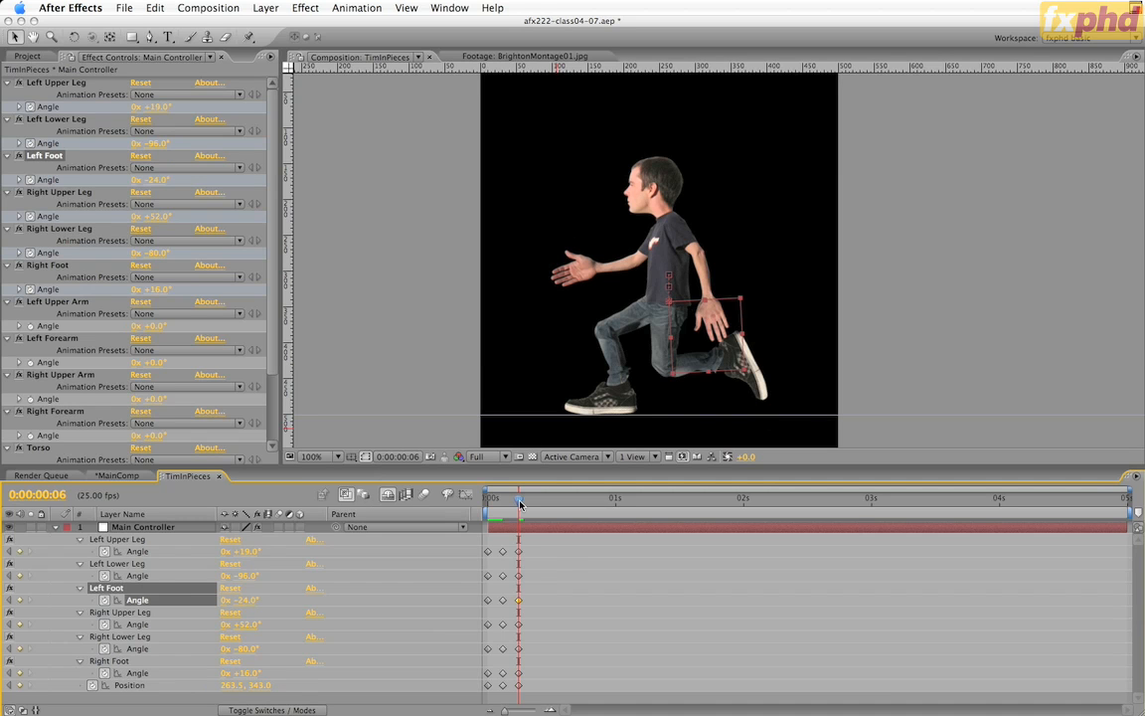
{"action": "mouse_move", "coordinate": [520, 504]}
{"action": "left_mouse_down"}
{"action": "mouse_move", "coordinate": [490, 507]}
{"action": "mouse_move", "coordinate": [519, 515]}
{"action": "left_mouse_up"}
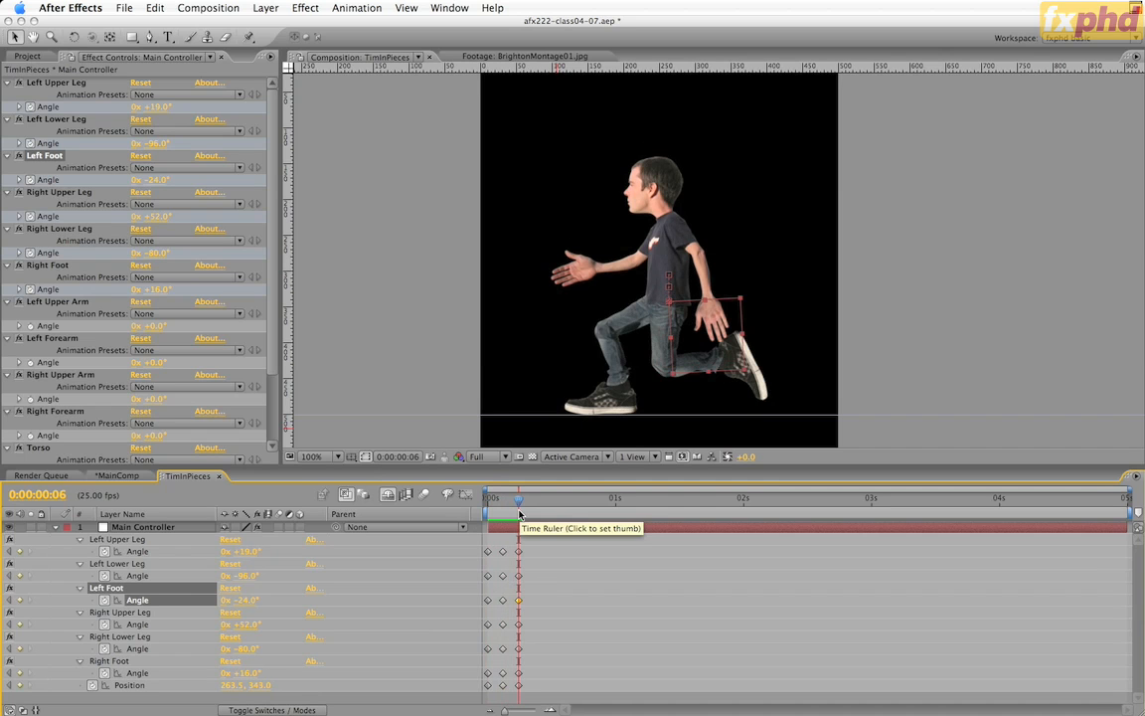
At frame 9, set Right Upper Leg to 9°, Right Lower Leg to -47°, Right Foot to 25° and Position Y to 305.
{"action": "key", "text": "Page_Down"}
{"action": "key", "text": "Page_Down"}
{"action": "key", "text": "Page_Down"}
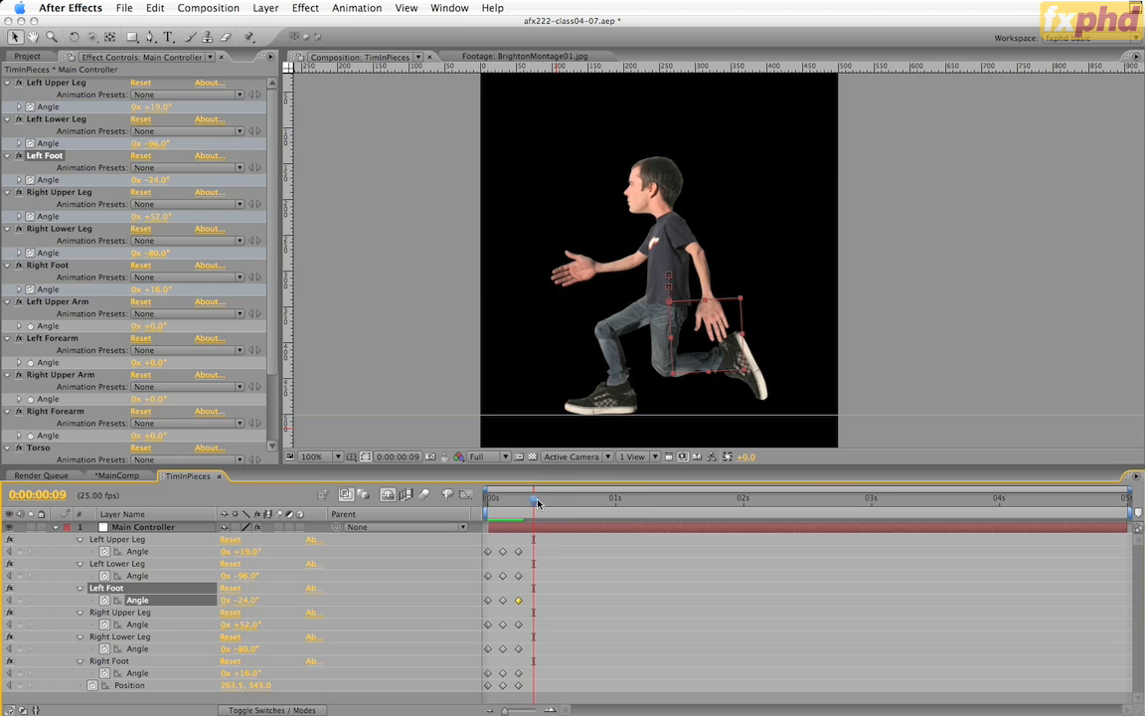
{"action": "left_click_drag", "start_coordinate": [537, 503], "coordinate": [486, 504]}
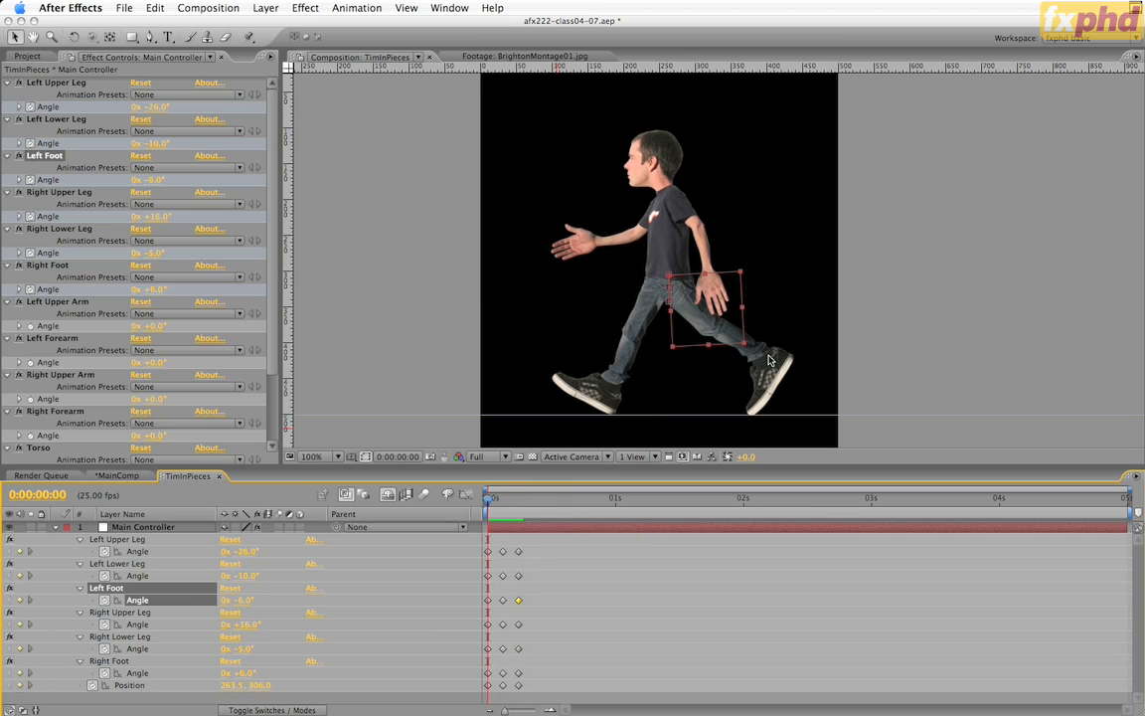
{"action": "left_click", "coordinate": [519, 501]}
{"action": "key", "text": "Page_Down"}
{"action": "key", "text": "Page_Down"}
{"action": "key", "text": "Page_Down"}
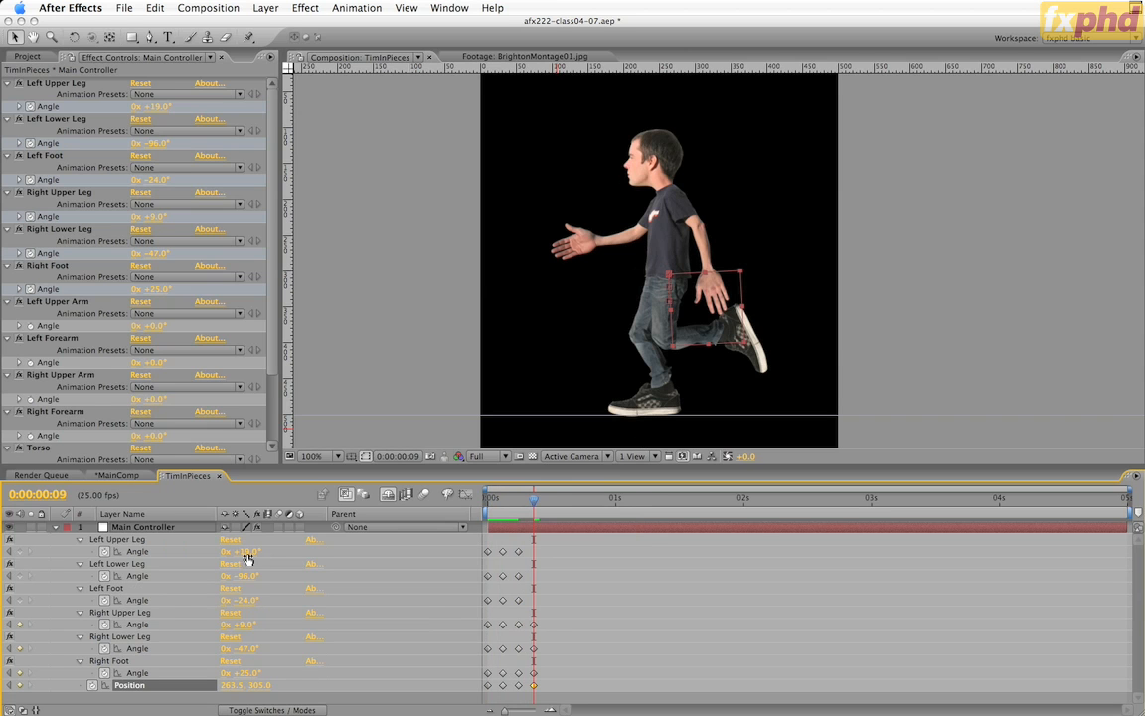
Set Left Upper Leg to 74°, Left Lower Leg to -114° and Left Foot to -37° at frame 9, and preview the motion.
{"action": "left_click_drag", "start_coordinate": [245, 551], "coordinate": [242, 601]}
{"action": "mouse_move", "coordinate": [243, 551]}
{"action": "left_mouse_down"}
{"action": "mouse_move", "coordinate": [256, 576]}
{"action": "mouse_move", "coordinate": [248, 560]}
{"action": "left_mouse_up"}
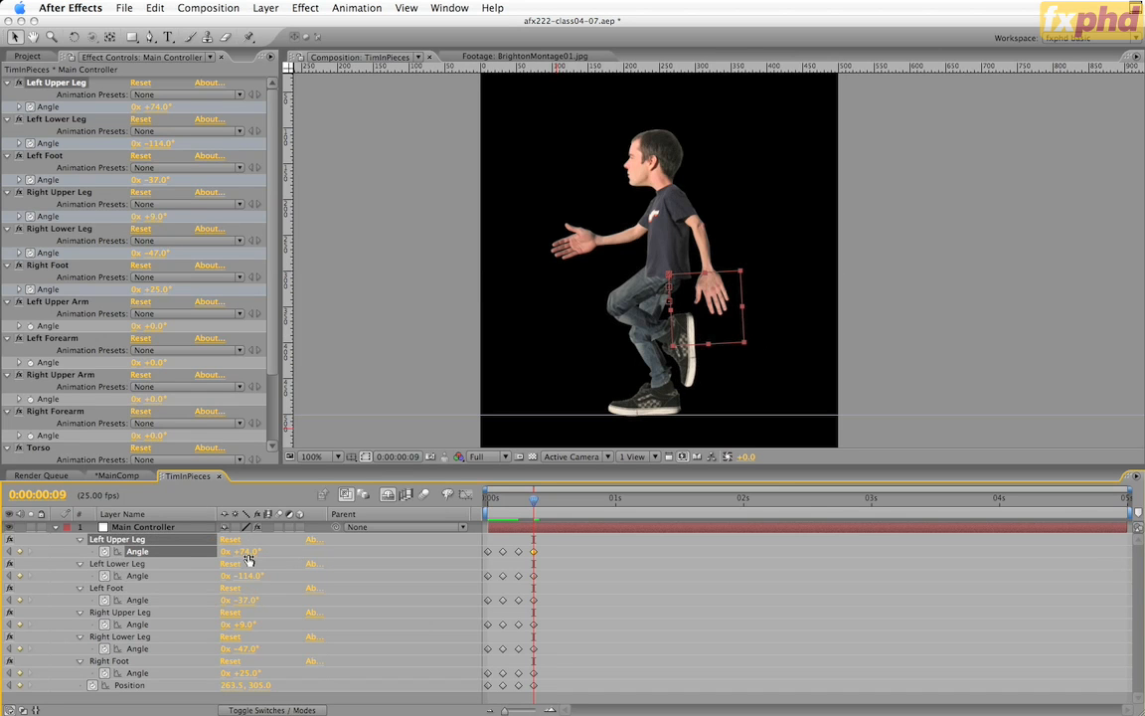
{"action": "left_click", "coordinate": [528, 500]}
{"action": "mouse_move", "coordinate": [528, 505]}
{"action": "left_mouse_down"}
{"action": "mouse_move", "coordinate": [488, 502]}
{"action": "mouse_move", "coordinate": [530, 502]}
{"action": "mouse_move", "coordinate": [502, 516]}
{"action": "mouse_move", "coordinate": [535, 513]}
{"action": "left_mouse_up"}
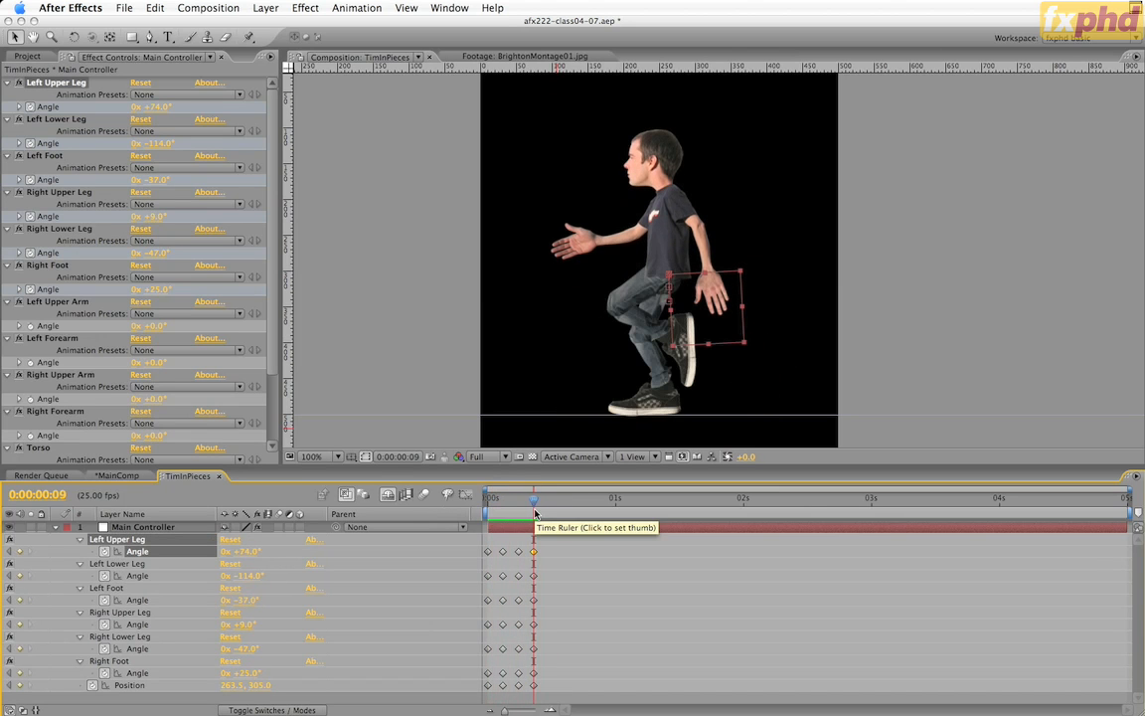
At frame 12, pose the left leg chain at 91°, -74°, -12°, the right at -20°, -15°, 22°, and set Position Y to 299.
{"action": "key", "text": "Page_Down"}
{"action": "key", "text": "Page_Down"}
{"action": "key", "text": "Page_Down"}
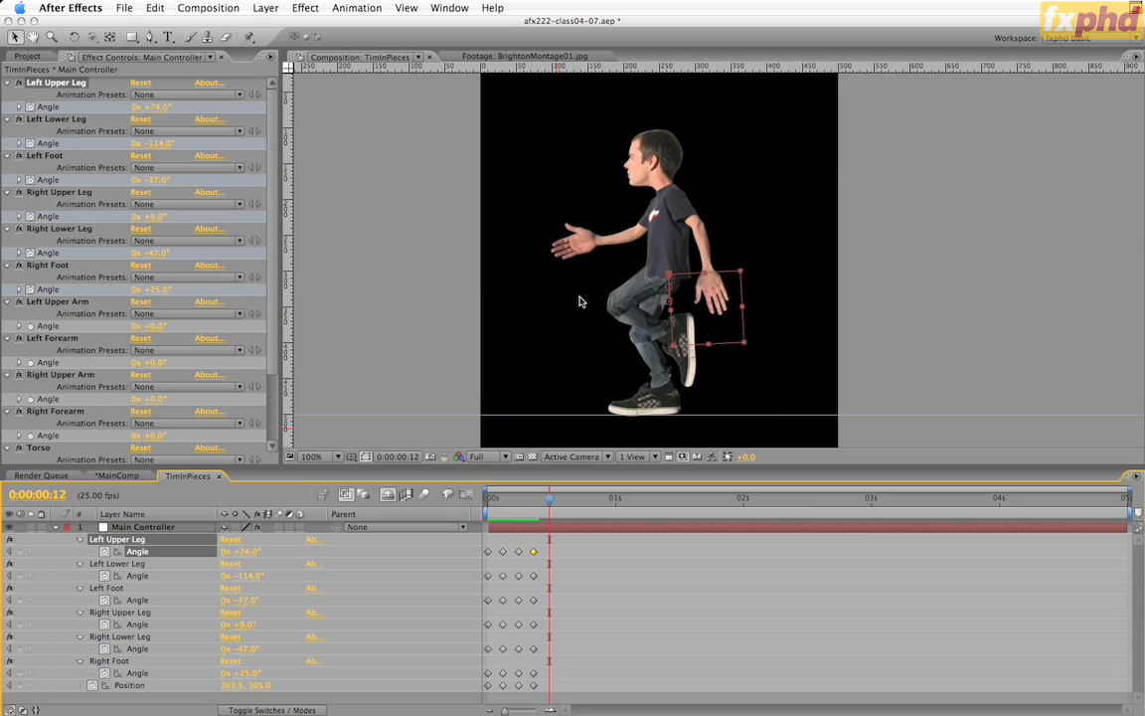
{"action": "left_click_drag", "start_coordinate": [245, 556], "coordinate": [249, 673]}
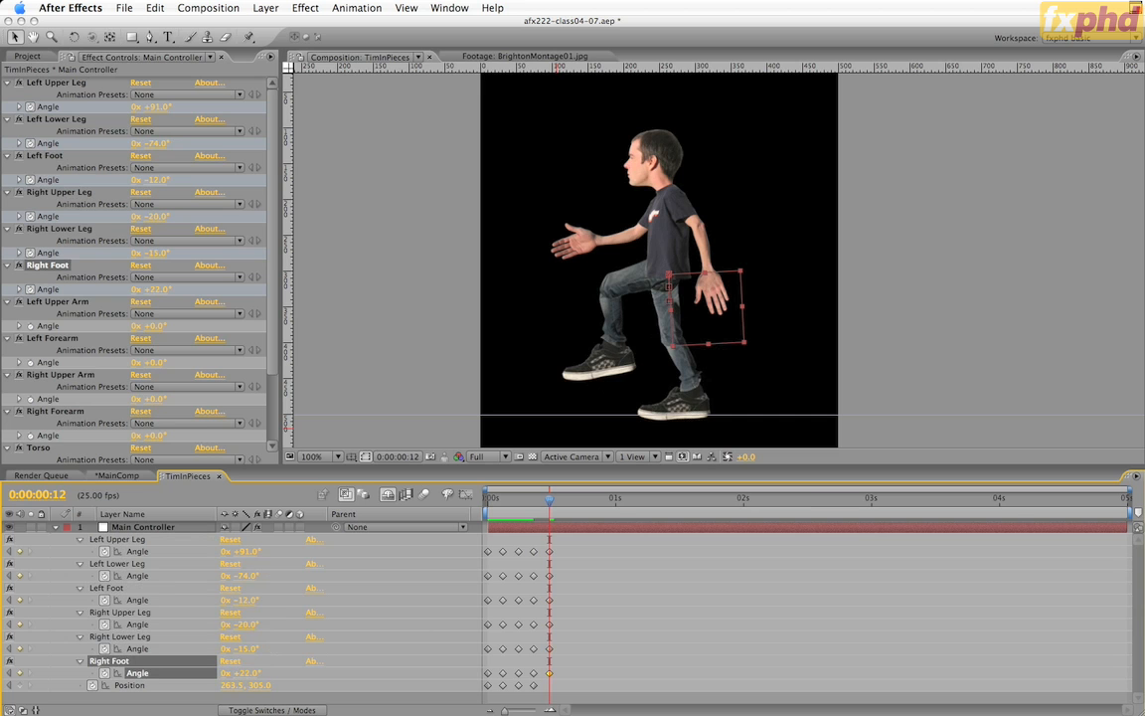
{"action": "left_click_drag", "start_coordinate": [261, 684], "coordinate": [257, 685]}
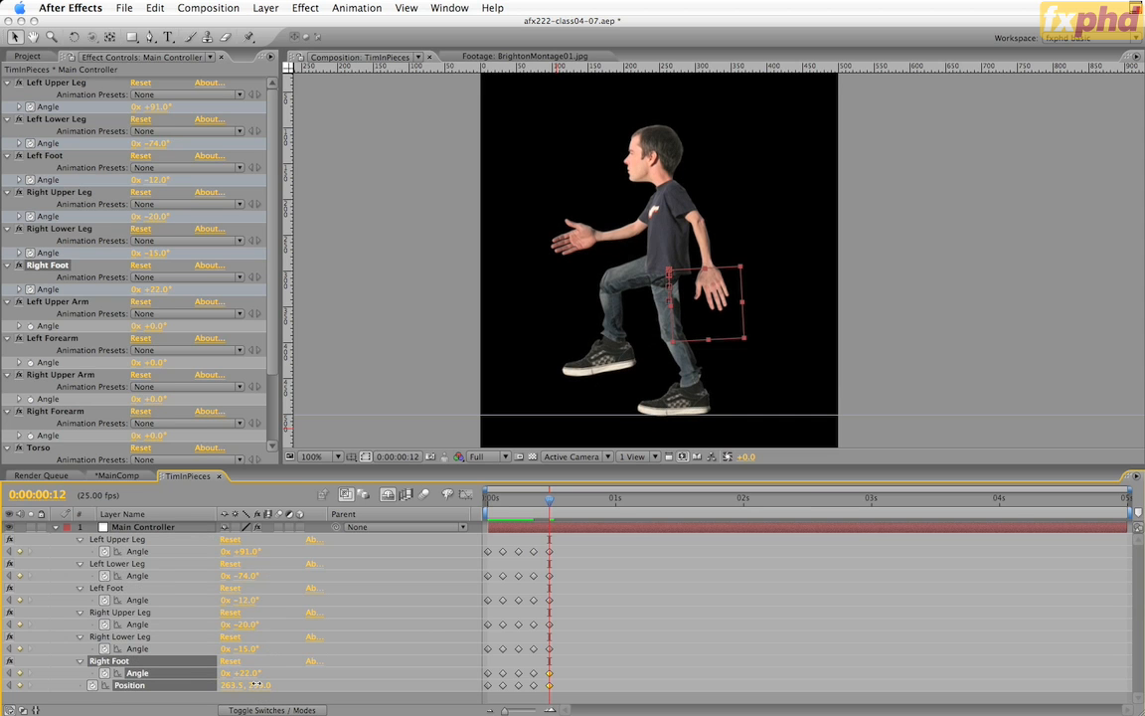
{"action": "left_click_drag", "start_coordinate": [490, 504], "coordinate": [549, 509]}
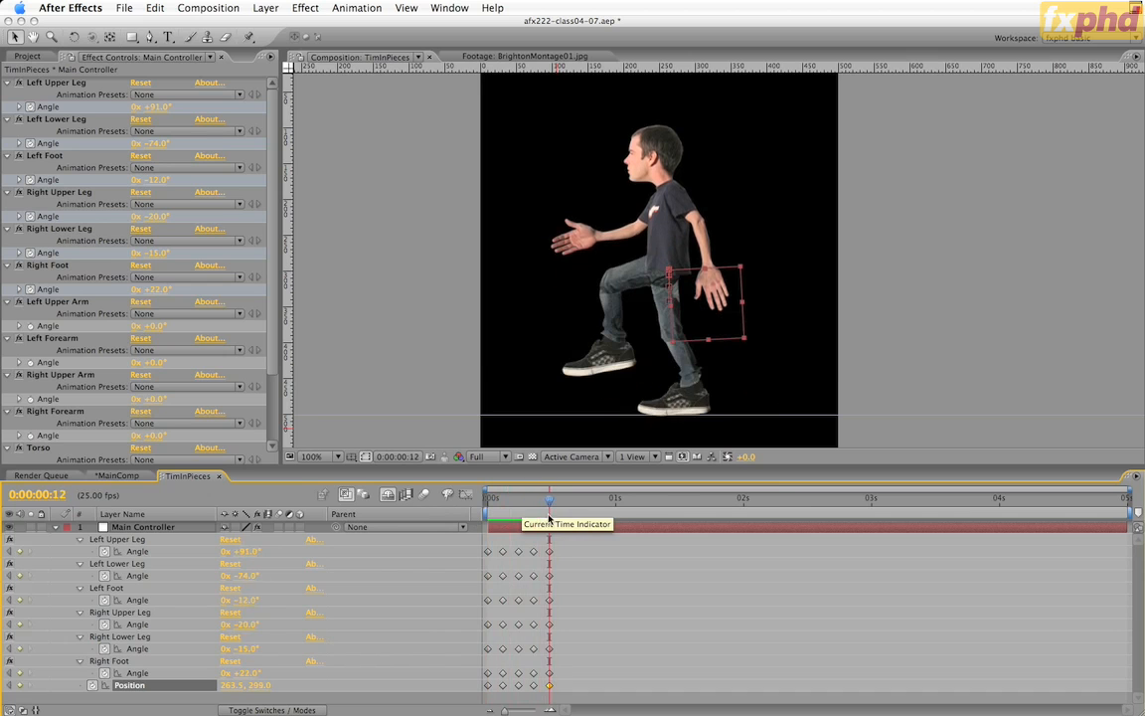
At frame 15, pose the left leg chain at 77°, -29°, -2°, the right at -44°, -14°, 10°, and set Position Y to 300.
{"action": "key", "text": "Page_Down"}
{"action": "key", "text": "Page_Down"}
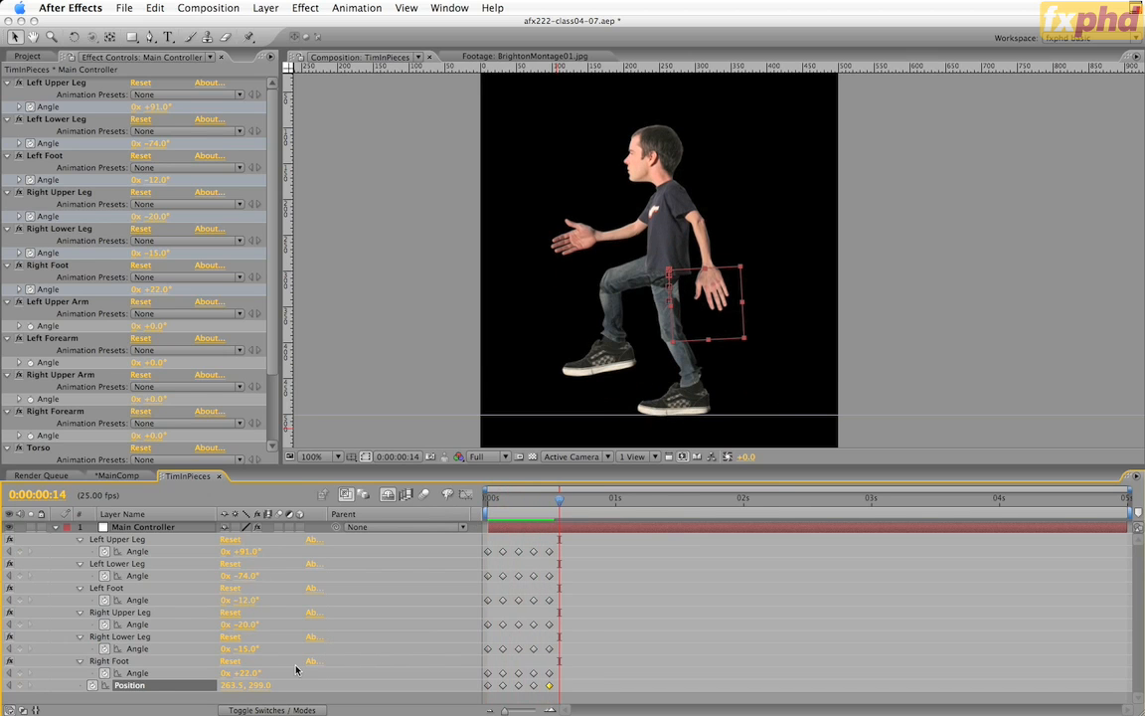
{"action": "key", "text": "Page_Down"}
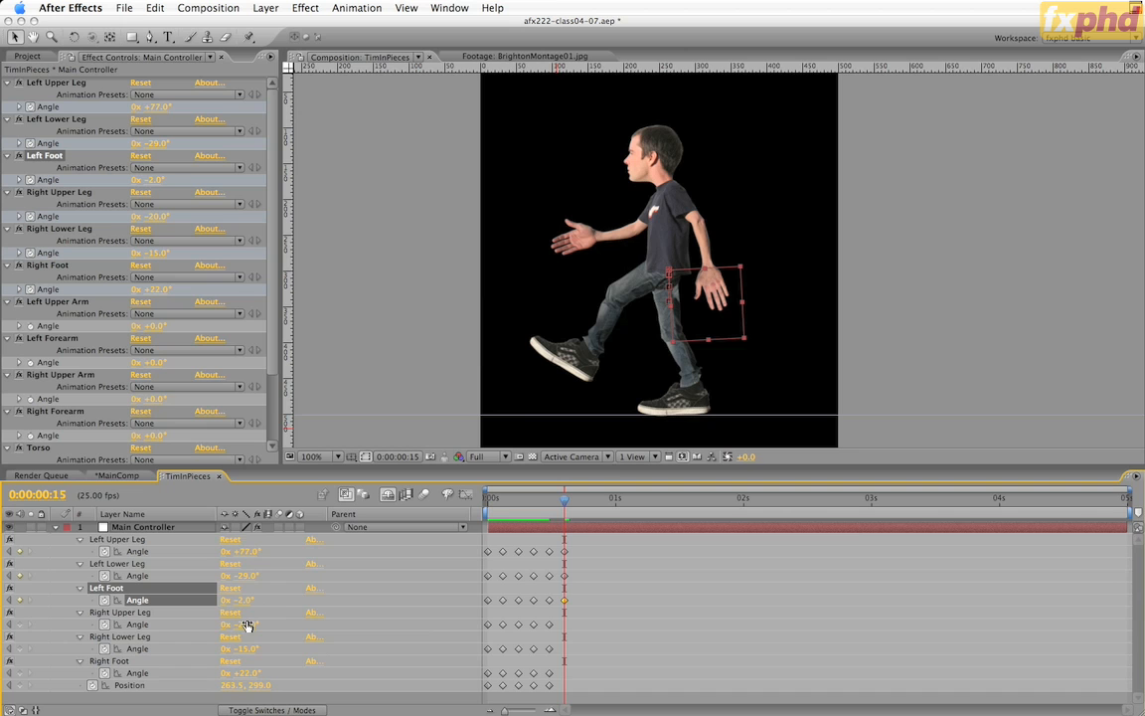
{"action": "left_click_drag", "start_coordinate": [246, 627], "coordinate": [239, 673]}
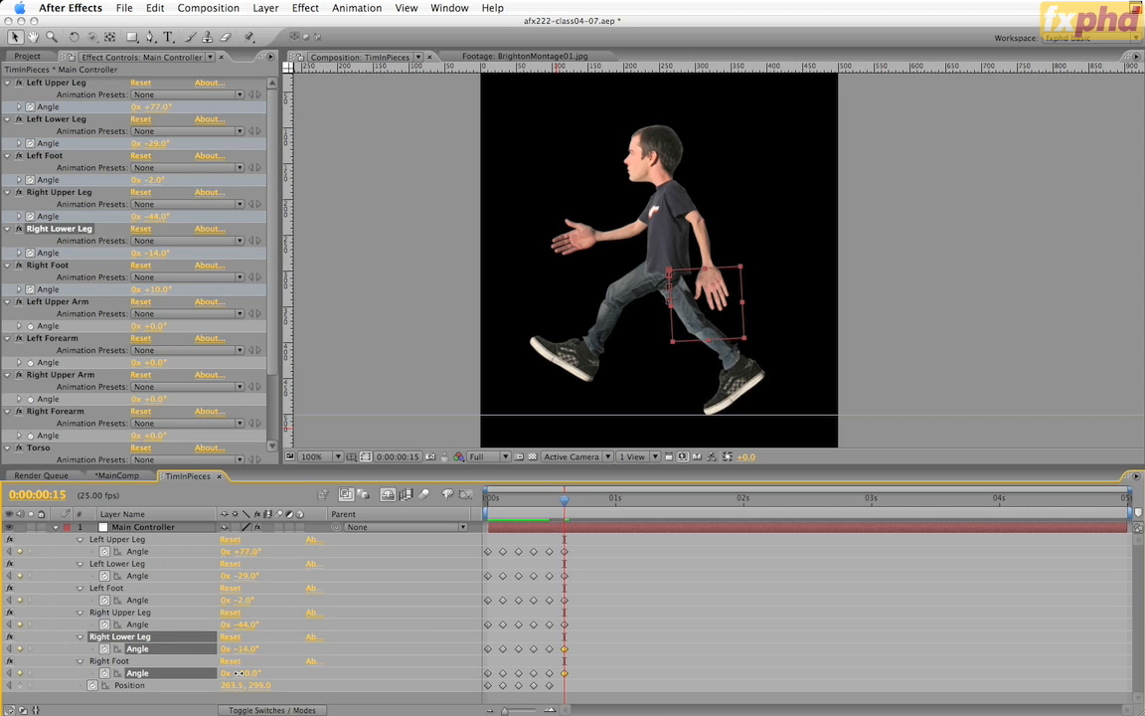
{"action": "left_click", "coordinate": [239, 674]}
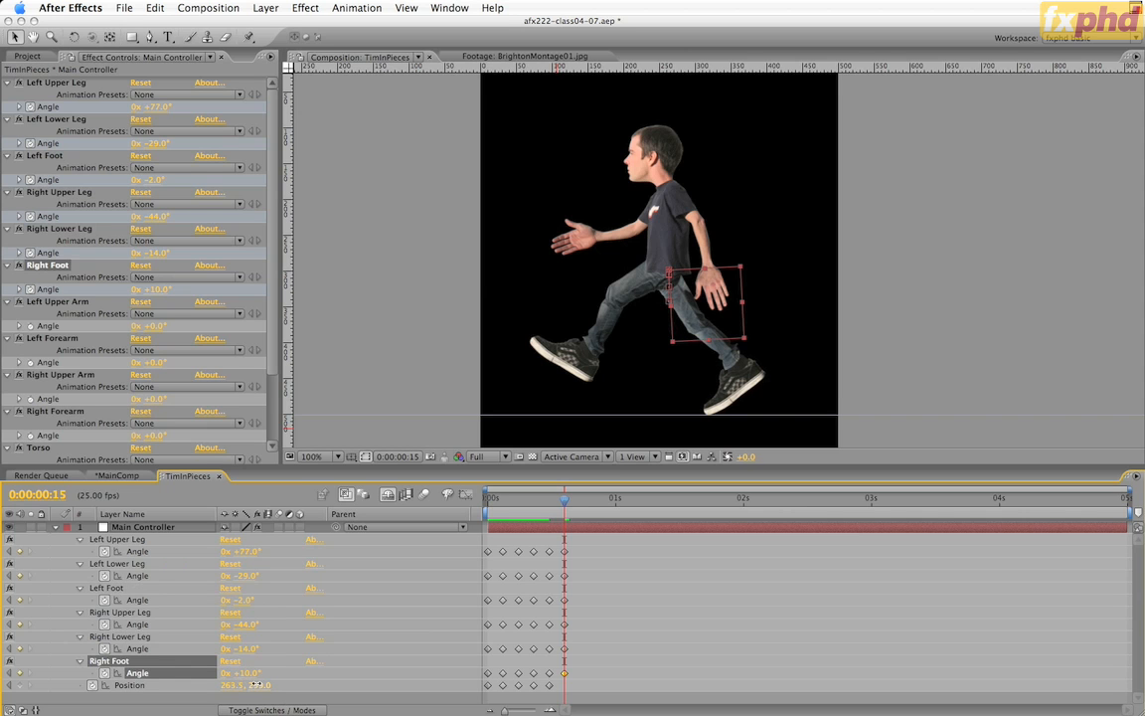
{"action": "left_click_drag", "start_coordinate": [257, 685], "coordinate": [259, 685]}
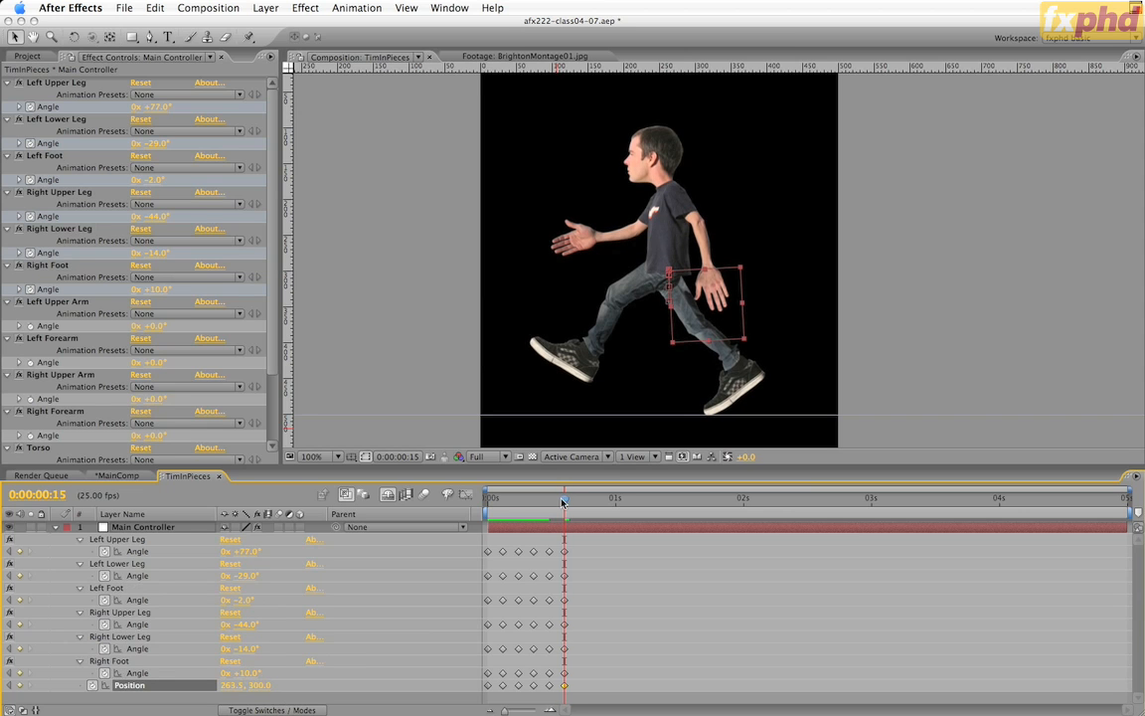
Scrub through the walk between frames 0 and 15 to check the motion.
{"action": "left_click_drag", "start_coordinate": [501, 502], "coordinate": [564, 508]}
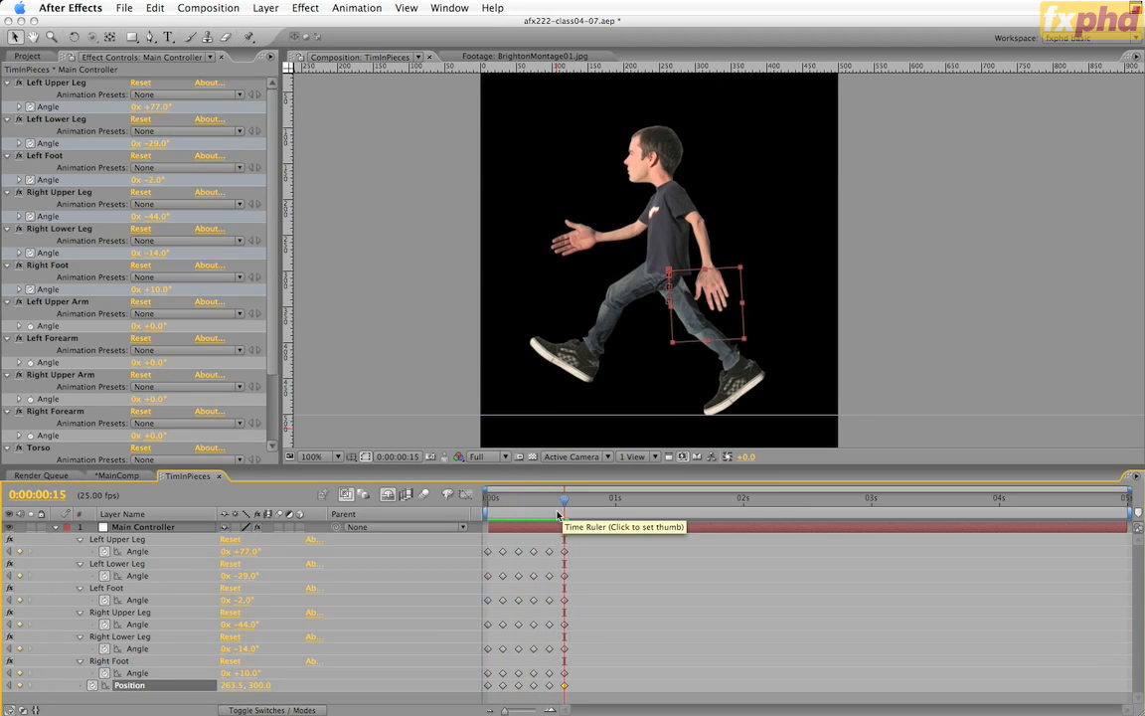
{"action": "key", "text": "Page_Down"}
{"action": "key", "text": "Page_Down"}
{"action": "key", "text": "Page_Down"}
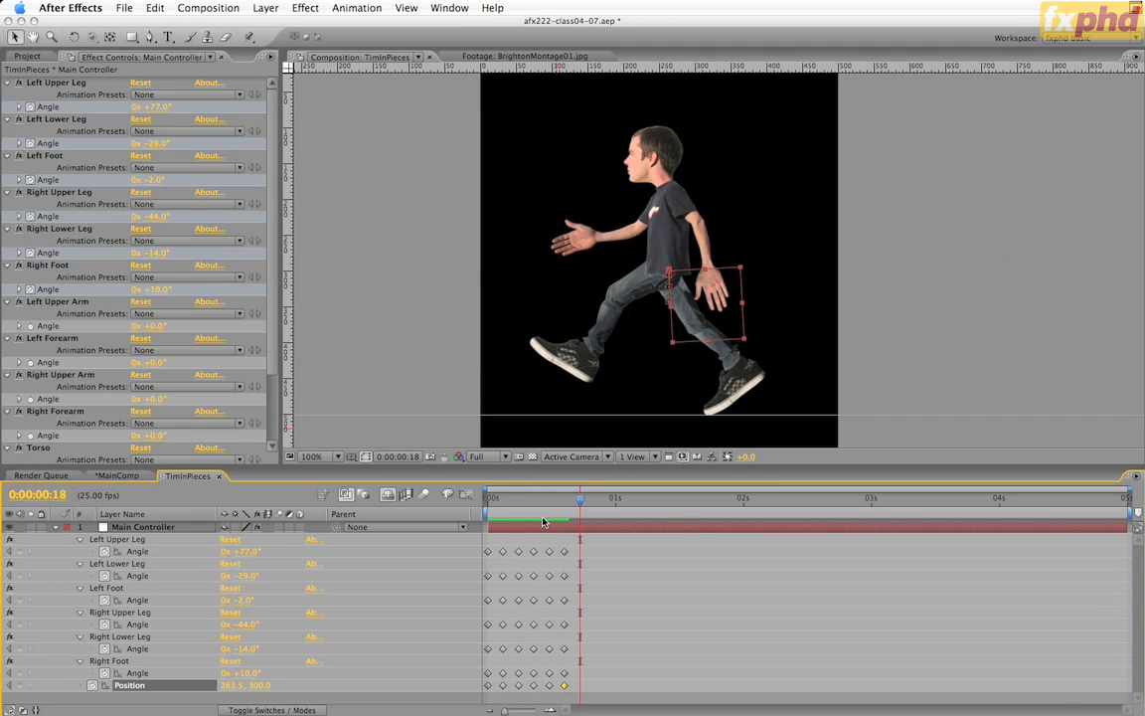
{"action": "left_click_drag", "start_coordinate": [510, 505], "coordinate": [466, 503]}
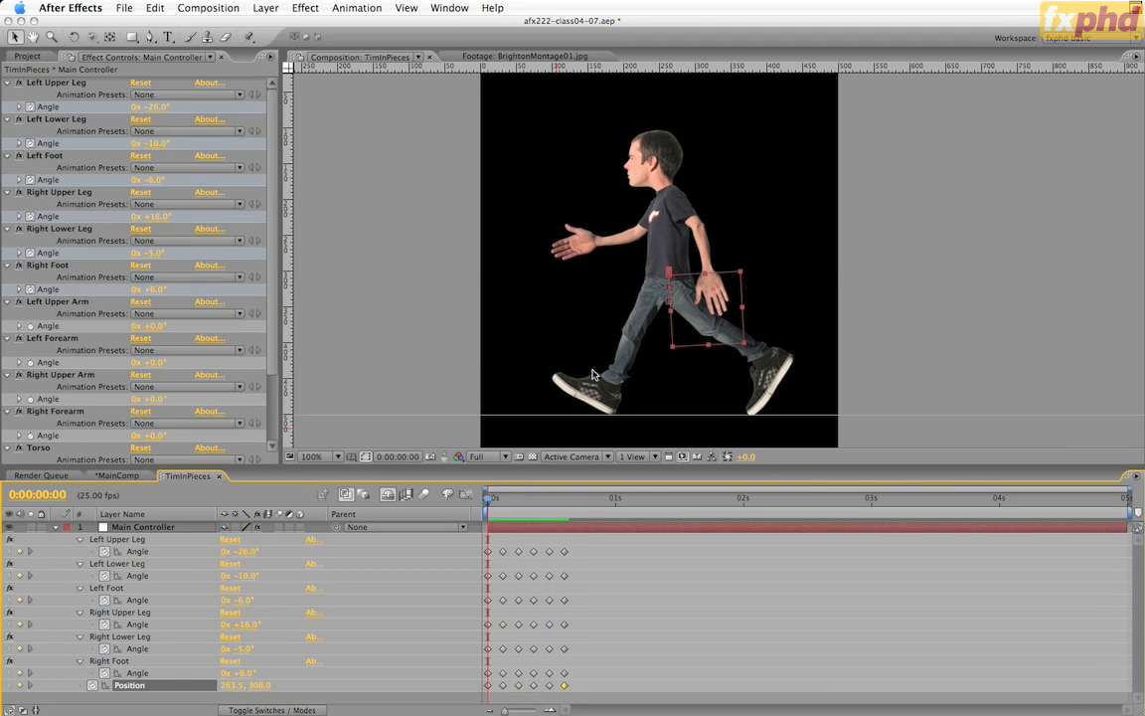
{"action": "left_click", "coordinate": [565, 500]}
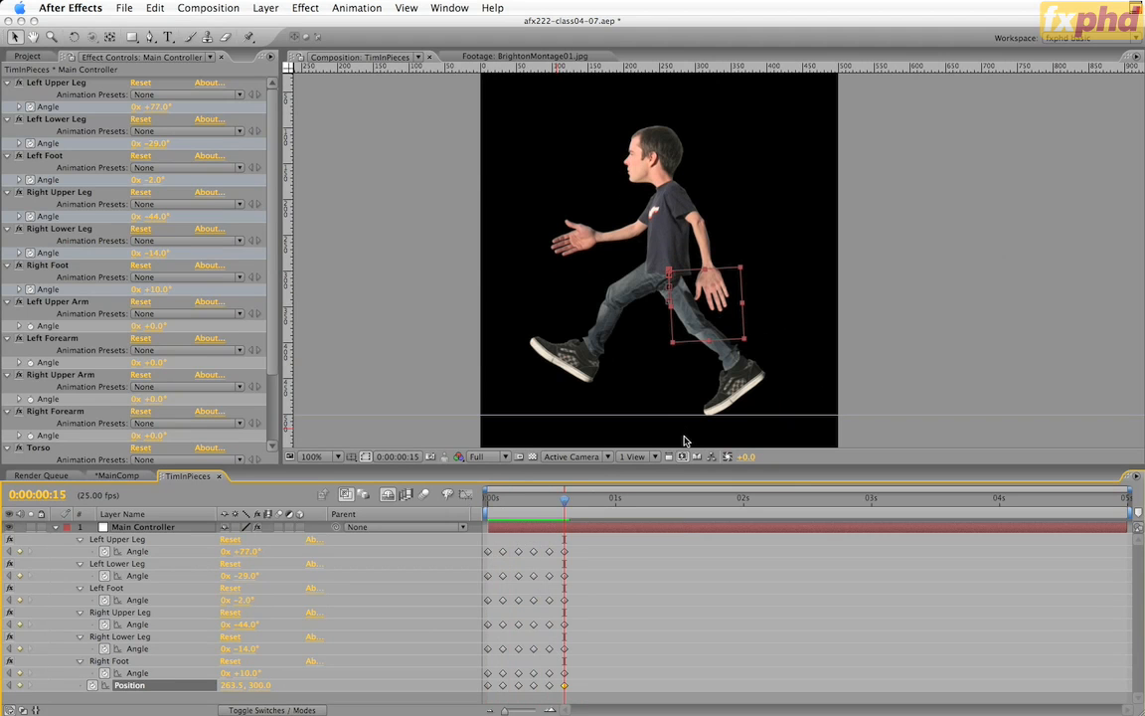
At frame 18, pose the left leg chain at 62°, -6°, -1°, the right at -59°, -24°, 9°, and set Position Y to 333.
{"action": "key", "text": "Page_Down"}
{"action": "key", "text": "Page_Down"}
{"action": "key", "text": "Page_Down"}
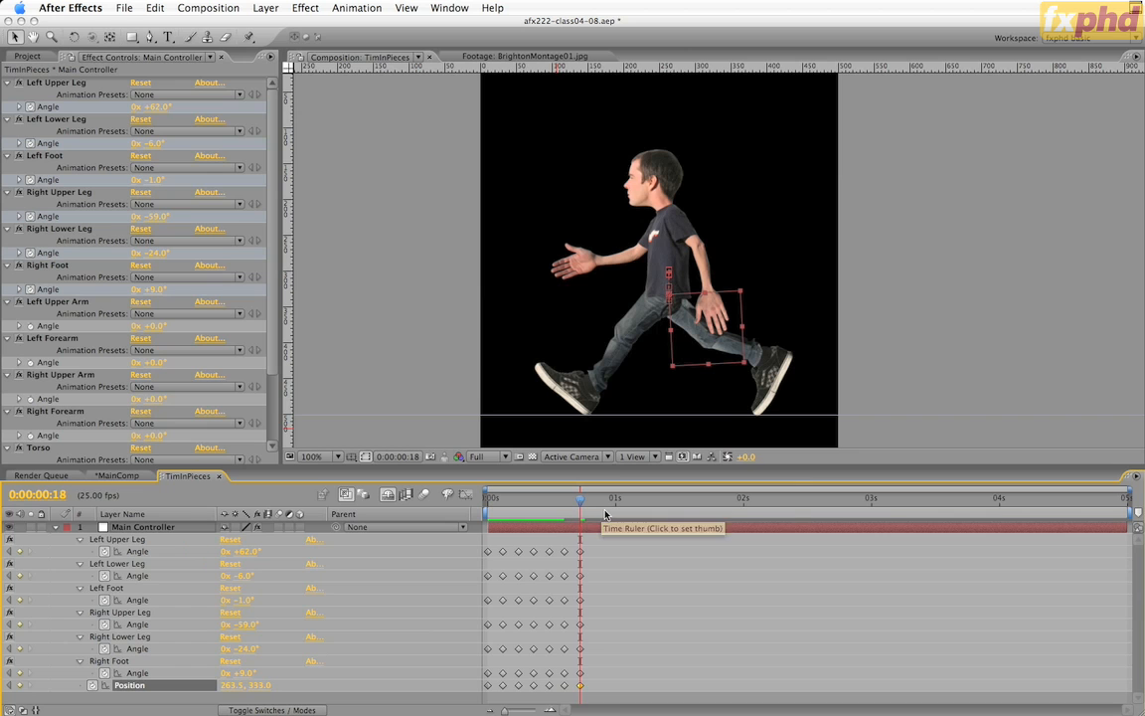
At frame 21, pose the left leg chain at 78°, -44°, -19°, the right at -47°, -49°, -5°, and set Position Y to 344.
{"action": "key", "text": "Page_Down"}
{"action": "key", "text": "Page_Down"}
{"action": "key", "text": "Page_Down"}
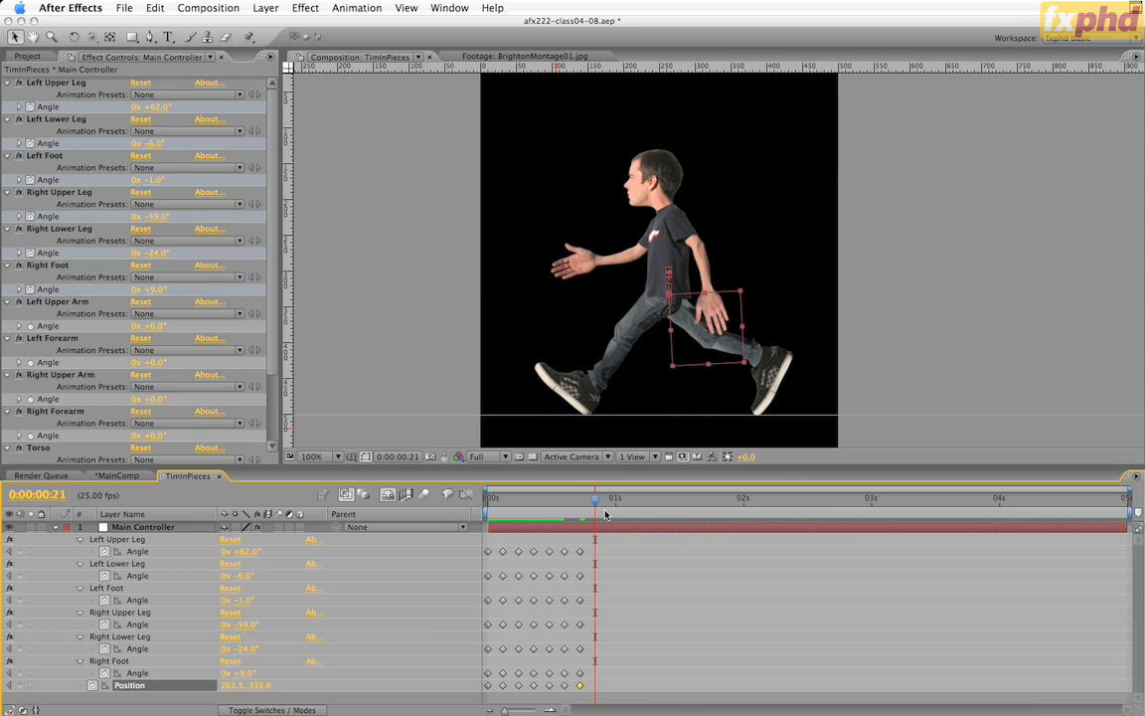
{"action": "key", "text": "super+v"}
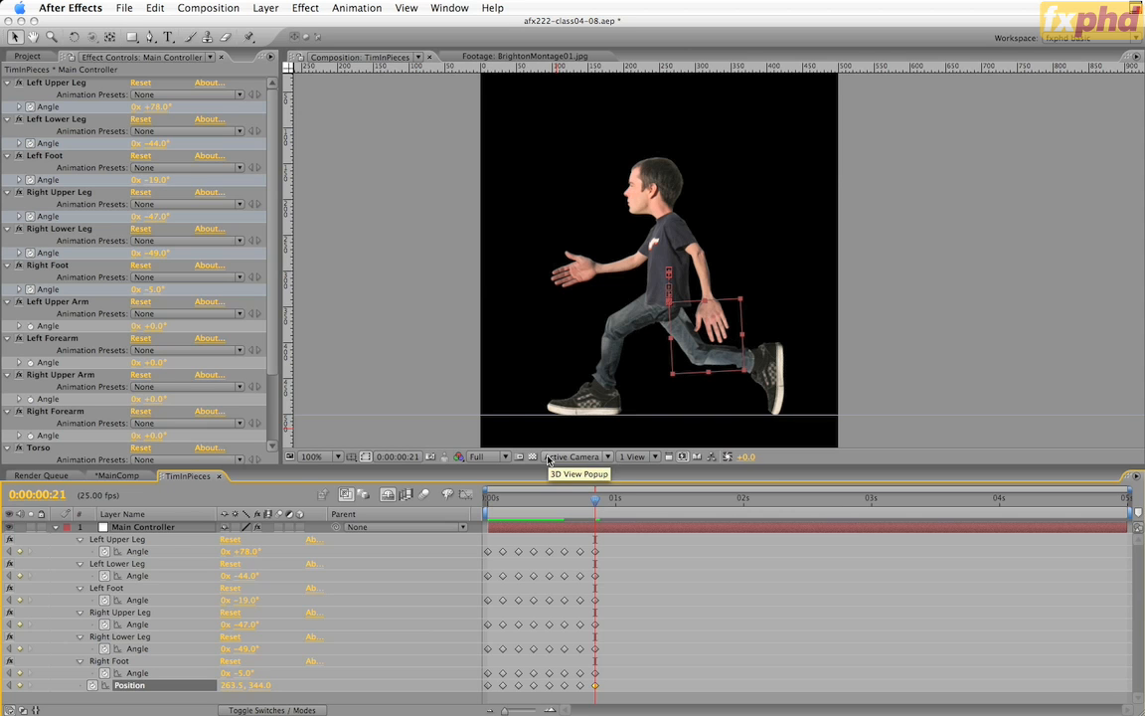
At frame 24, pose the left leg chain at 89°, -80°, 5°, the right at -21°, -94°, -16°, and set Position Y to 359.
{"action": "key", "text": "Page_Down"}
{"action": "key", "text": "Page_Down"}
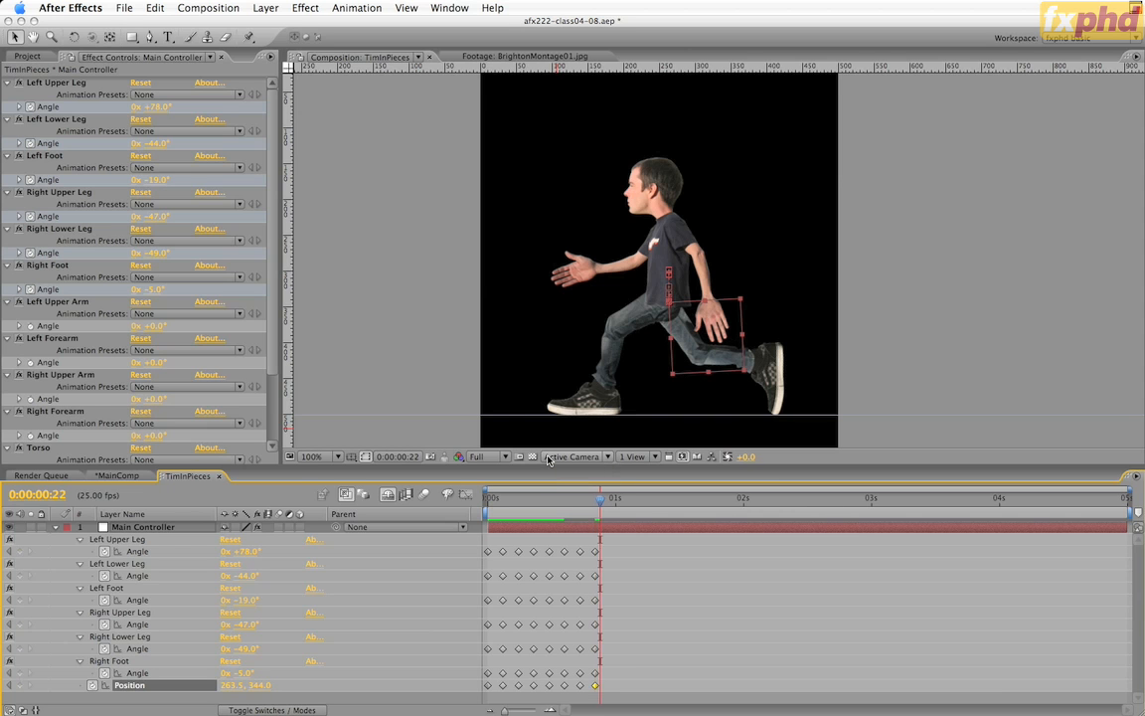
{"action": "key", "text": "Page_Down"}
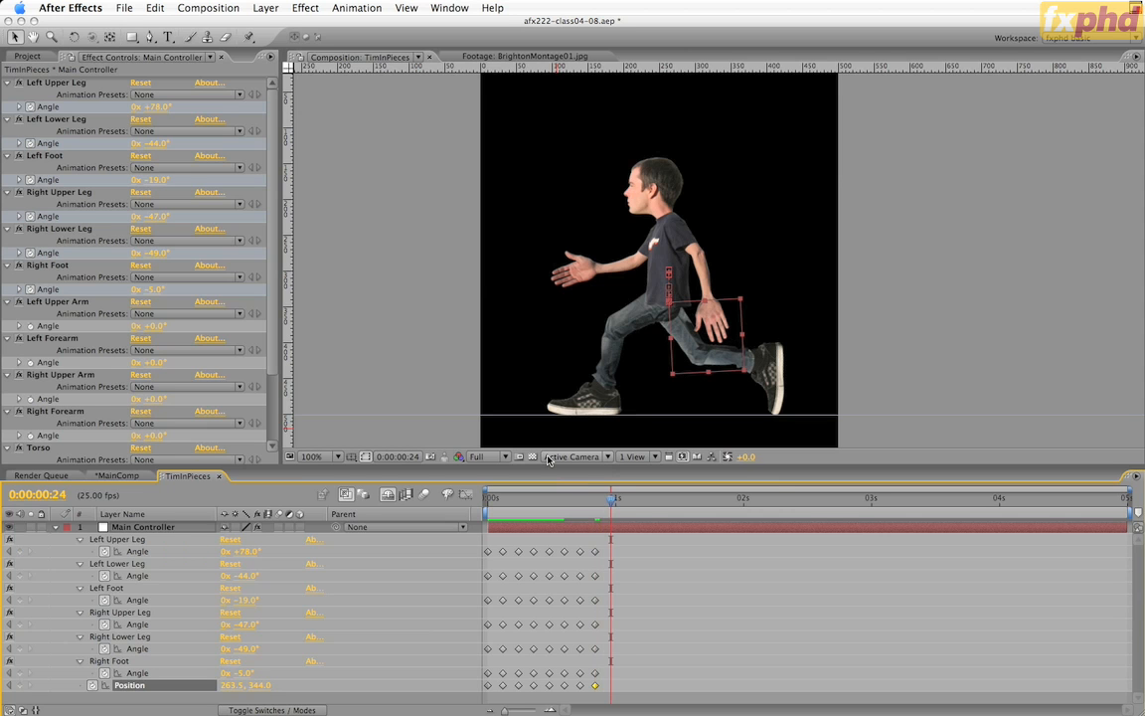
{"action": "key", "text": "super+v"}
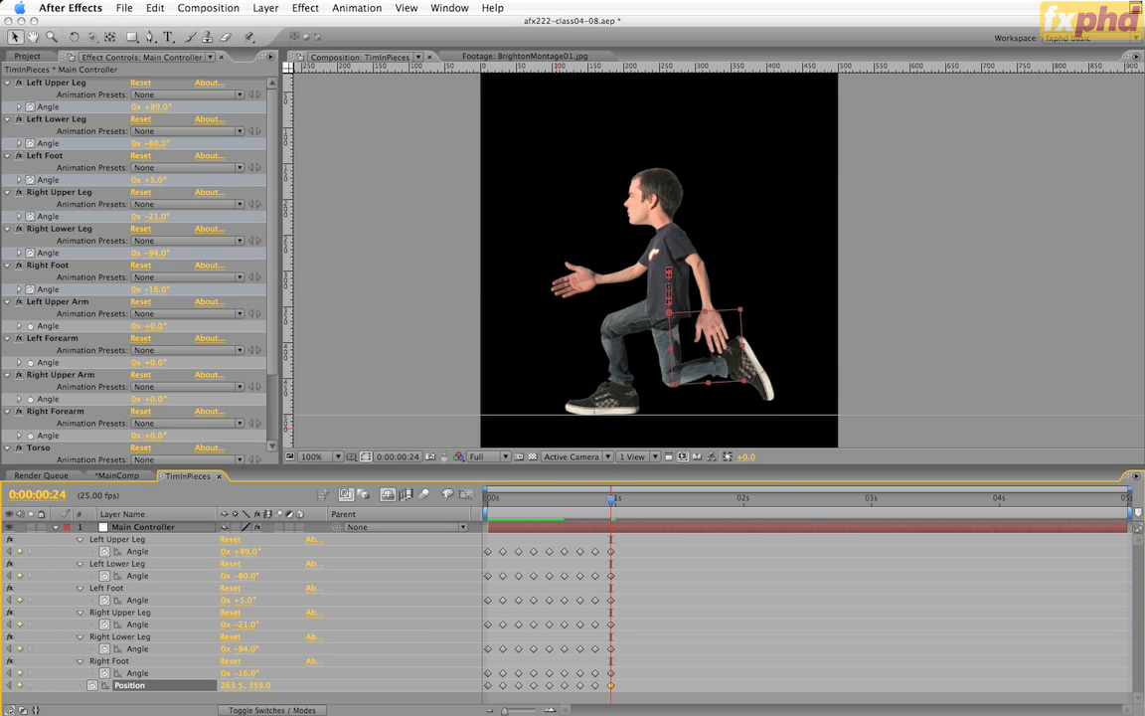
At 0:00:01:02, pose the left leg chain at 54°, -63°, 22°, the right at 41°, -129°, -26°, and set Position Y to 320.
{"action": "key", "text": "Page_Down"}
{"action": "key", "text": "Page_Down"}
{"action": "key", "text": "Page_Down"}
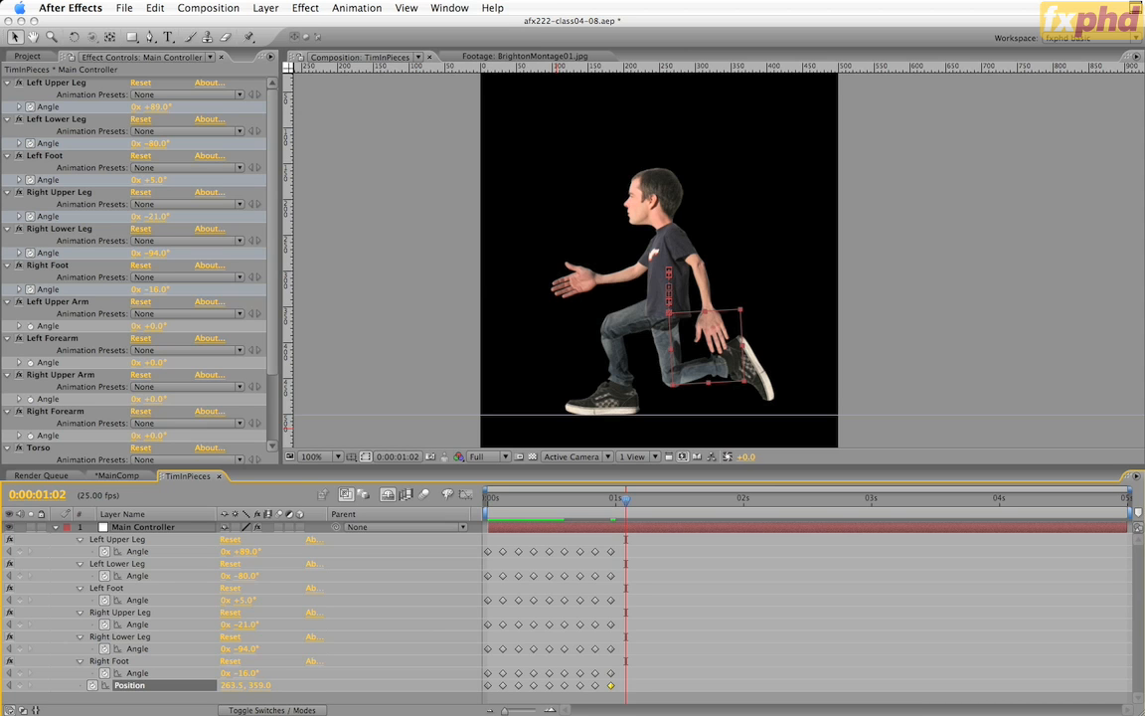
{"action": "key", "text": "super+v"}
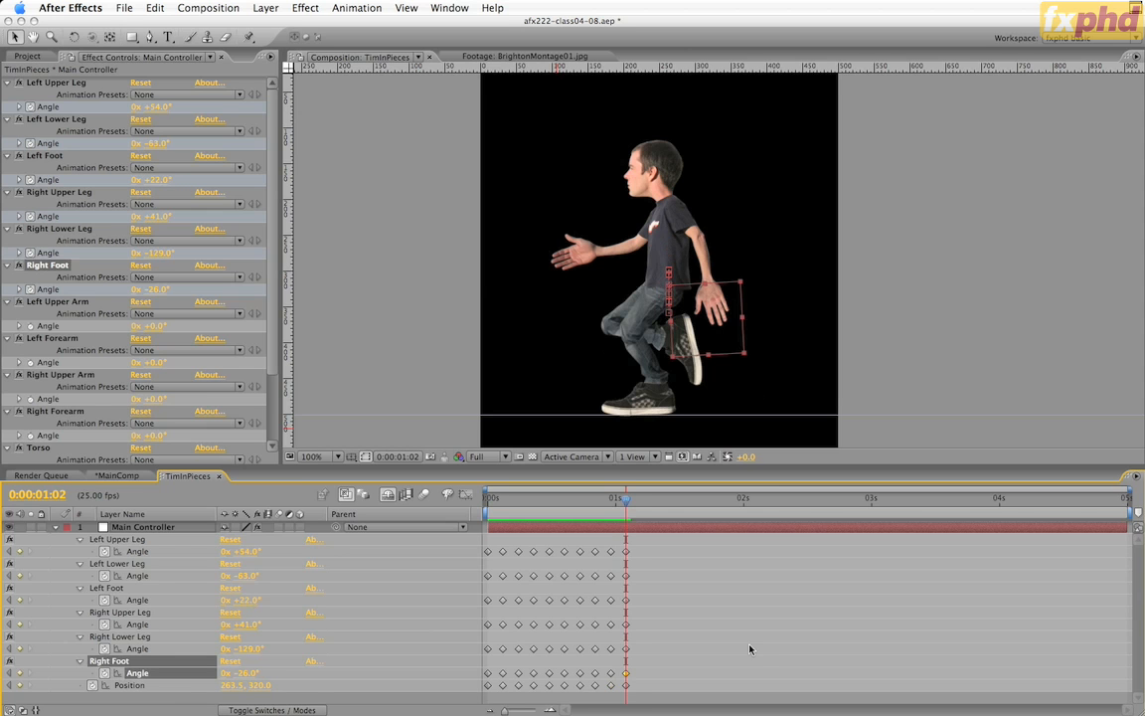
At 0:00:01:05, pose the left leg chain at 8°, -9°, 14°, the right at 65°, -90°, 0°, and set Position Y to 294.
{"action": "key", "text": "Page_Down"}
{"action": "key", "text": "Page_Down"}
{"action": "key", "text": "Page_Down"}
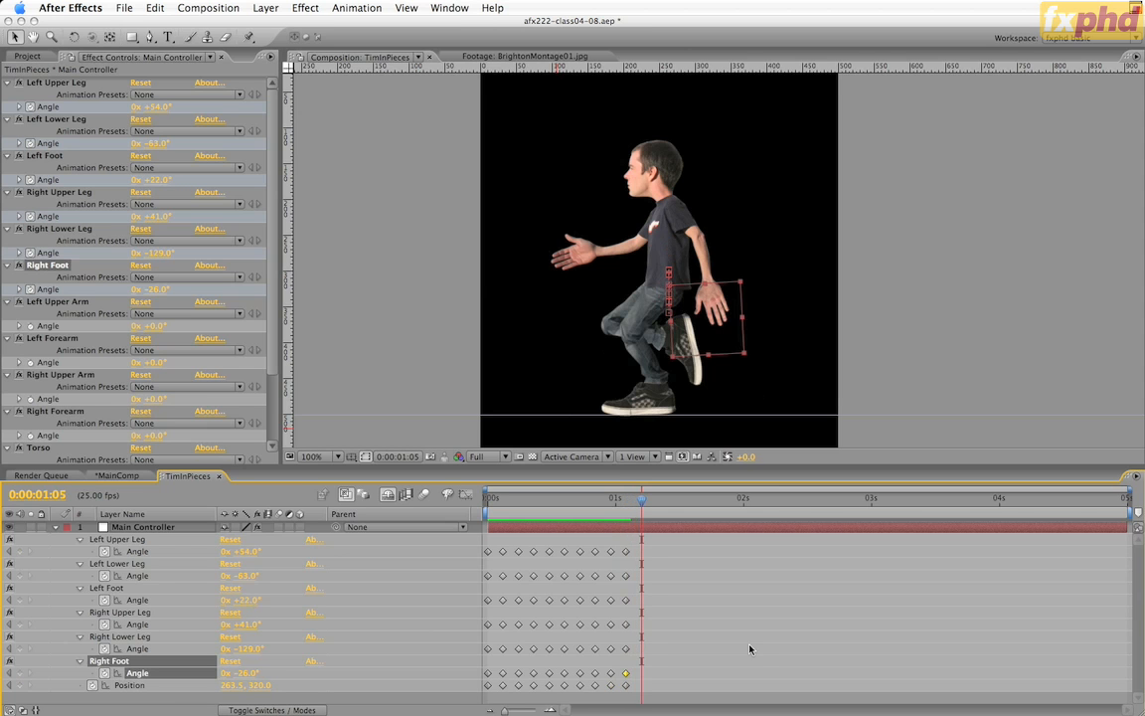
{"action": "key", "text": "super+v"}
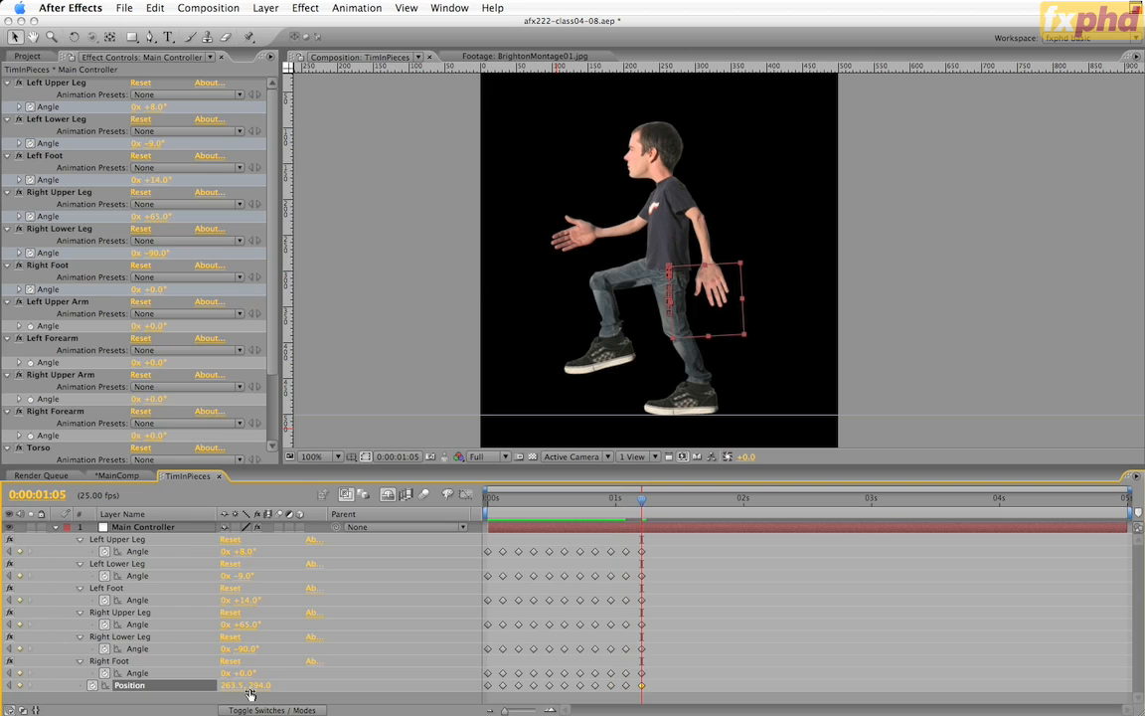
At 0:00:01:08, pose the left leg chain at -7°, -16°, 5°, the right at 43°, -37°, 10°, set Position Y to 288, and preview.
{"action": "key", "text": "Page_Down"}
{"action": "key", "text": "Page_Down"}
{"action": "key", "text": "Page_Down"}
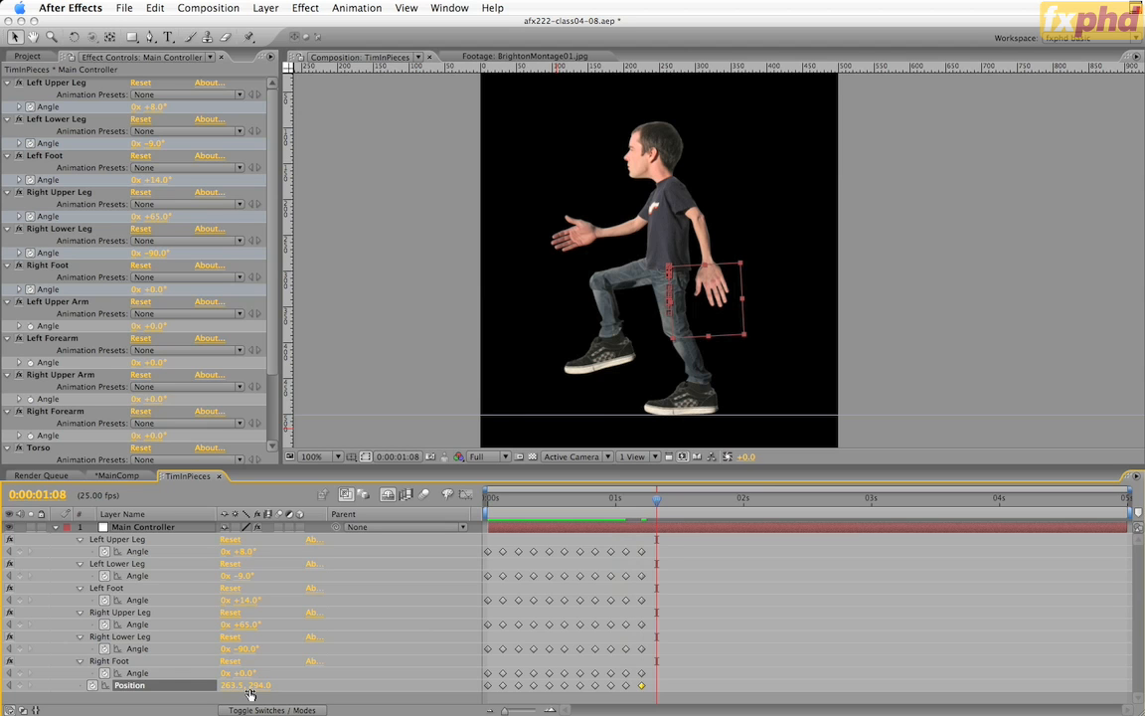
{"action": "key", "text": "super+v"}
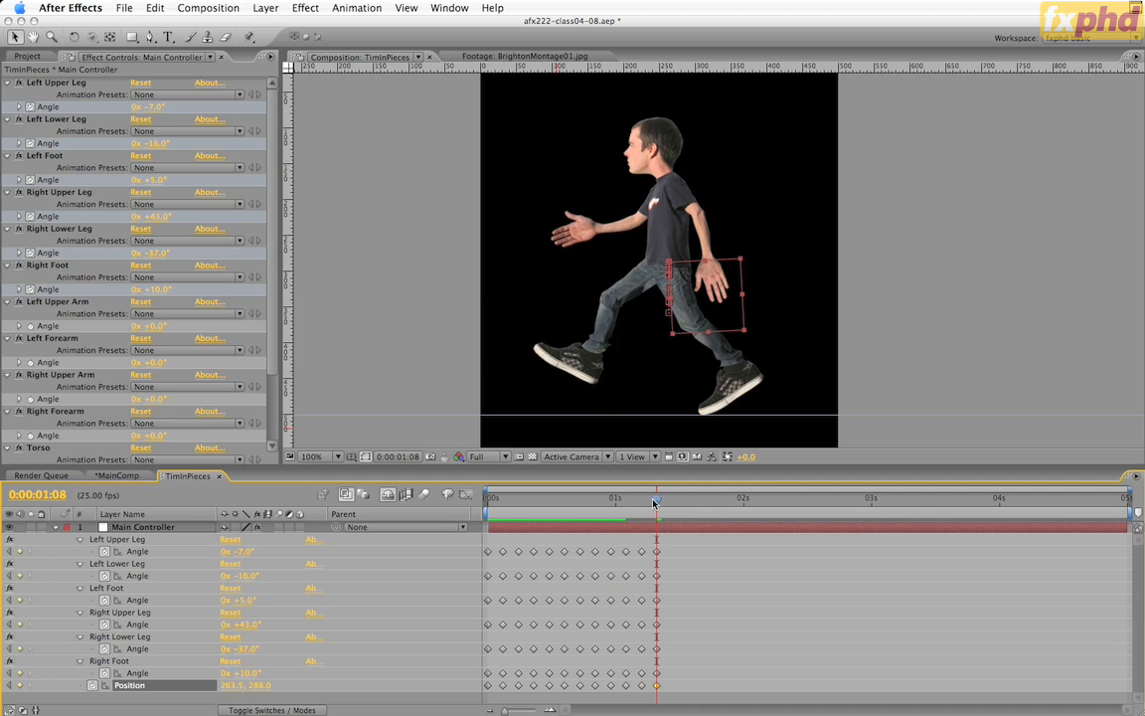
{"action": "left_click_drag", "start_coordinate": [583, 502], "coordinate": [656, 507]}
Copy all the Main Controller's frame 0 leg and Position keyframes and paste them at 0:00:01:11 to close the cycle.
{"action": "left_click_drag", "start_coordinate": [490, 544], "coordinate": [476, 694]}
{"action": "key", "text": "Page_Down"}
{"action": "key", "text": "Page_Down"}
{"action": "key", "text": "Page_Down"}
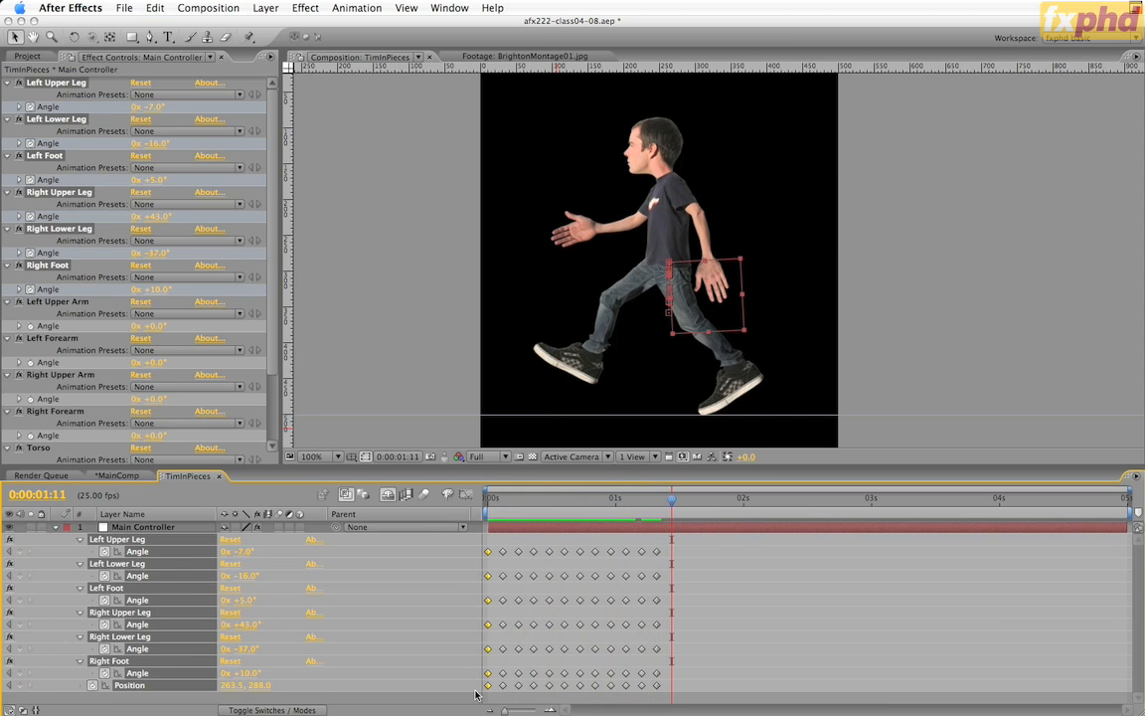
{"action": "key", "text": "super+v"}
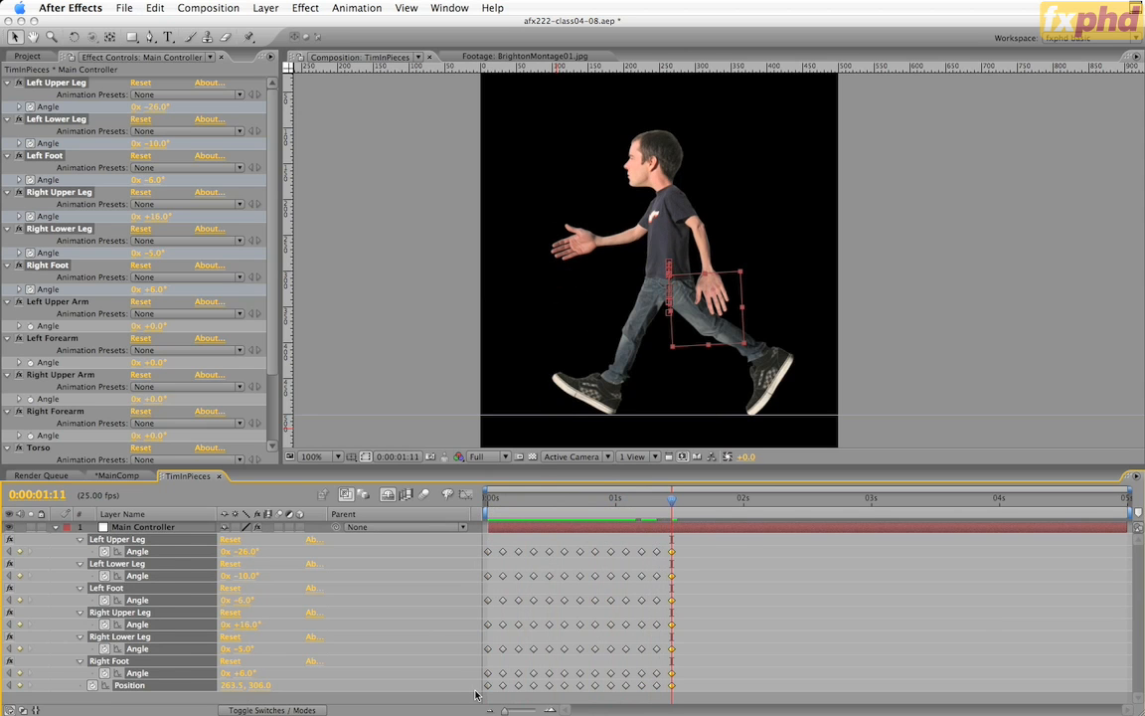
End the work area at 0:00:01:10, play a RAM preview of the walk cycle, and deselect the keyframes.
{"action": "key", "text": "Page_Up"}
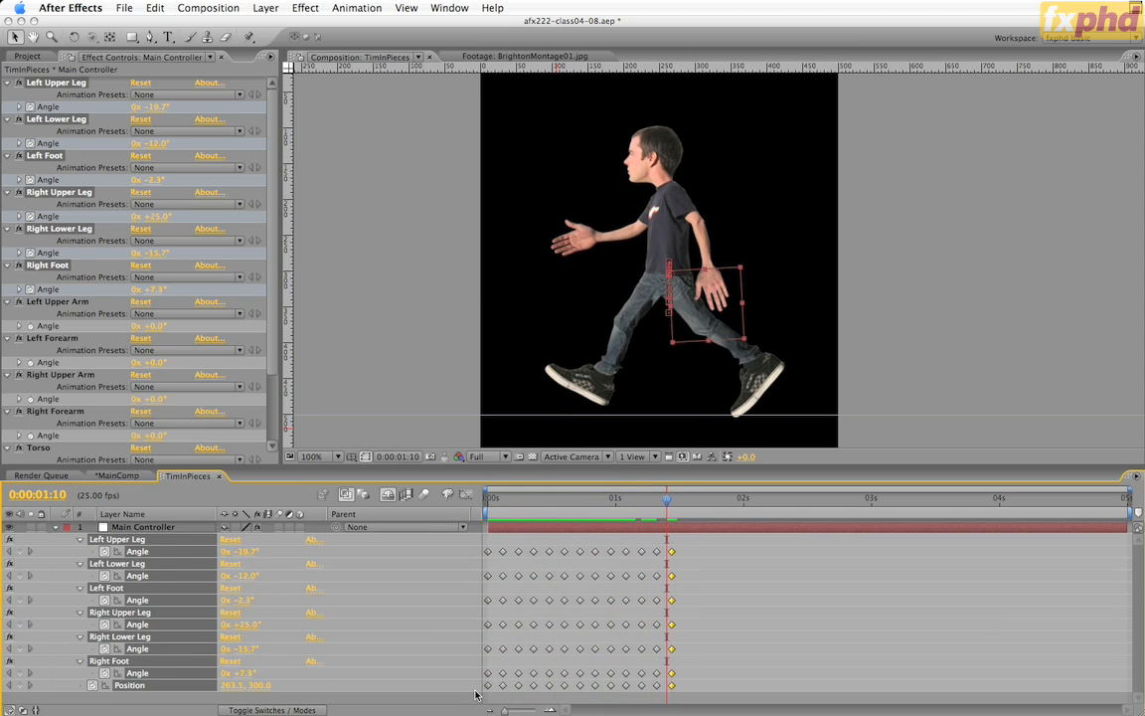
{"action": "key", "text": "n"}
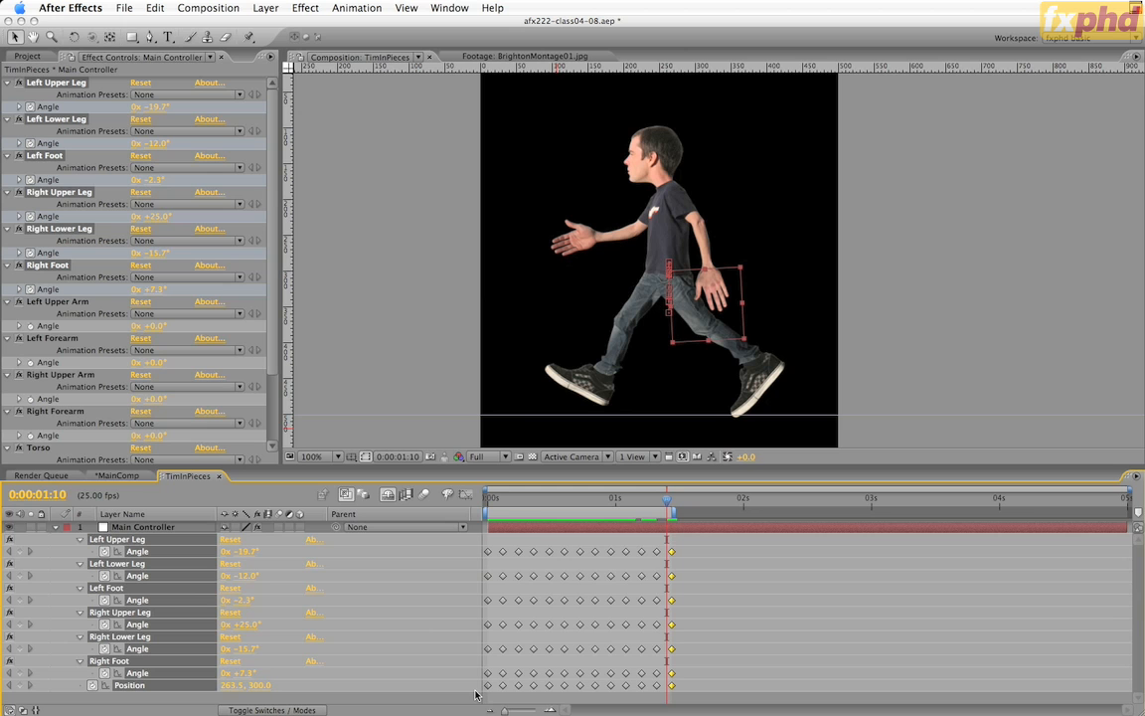
{"action": "key", "text": "KP_0"}
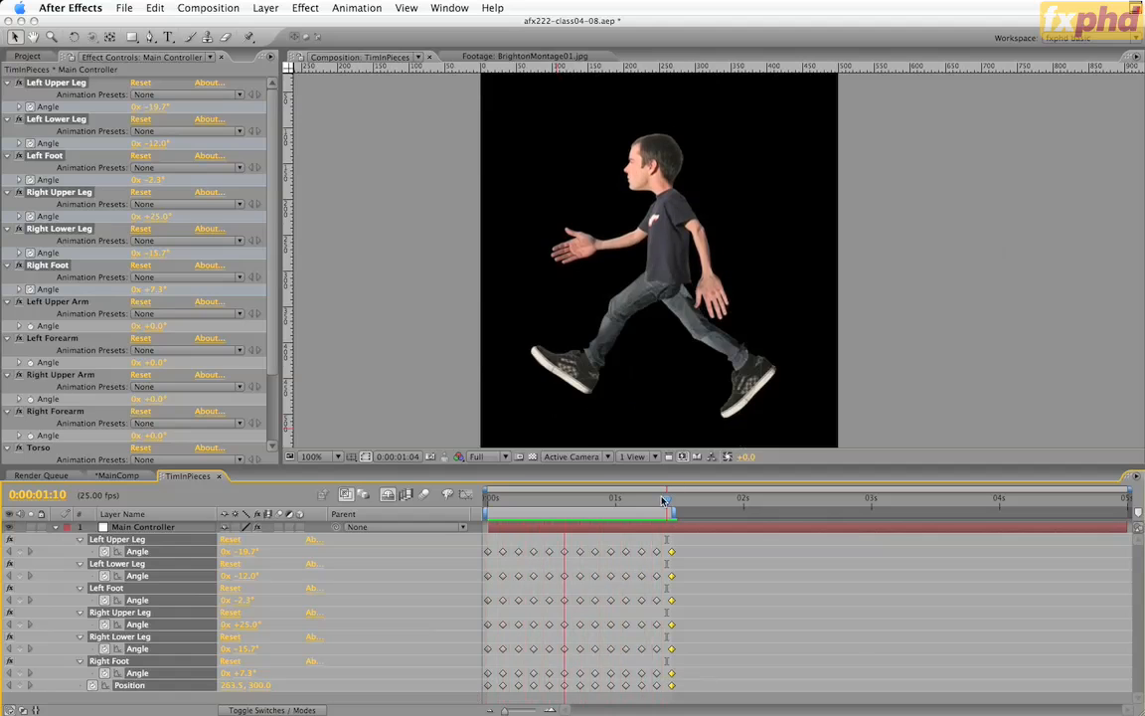
{"action": "key", "text": "space"}
{"action": "left_click", "coordinate": [420, 553]}
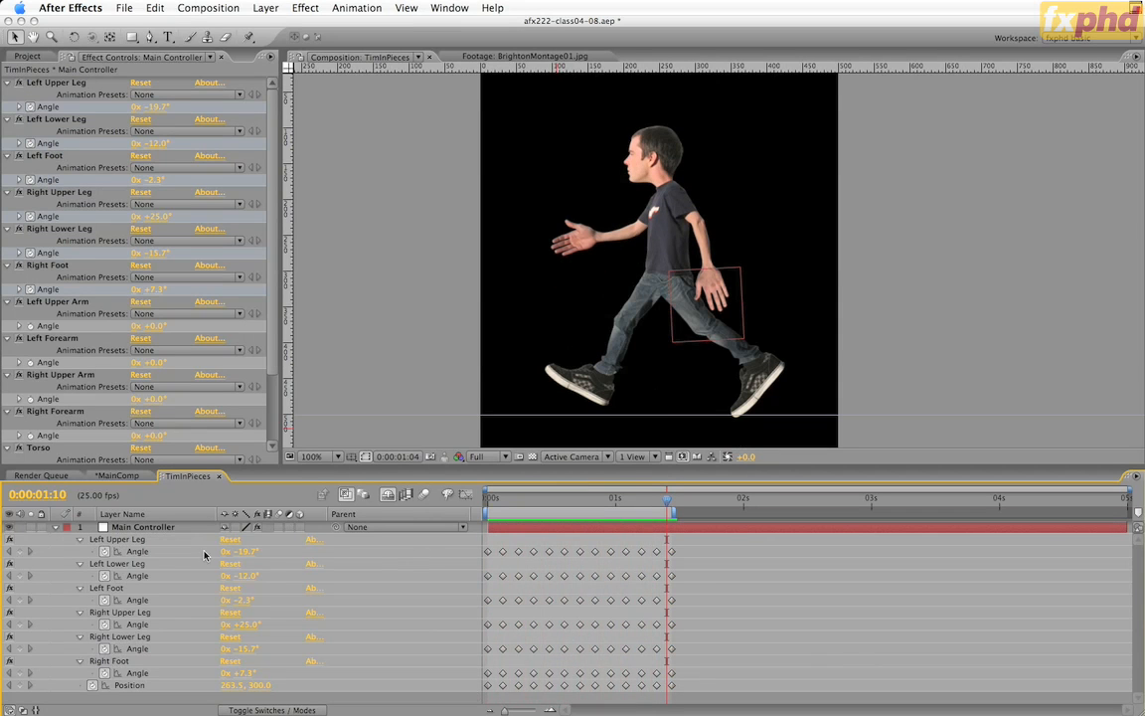
Add the expression loopOut(type = "cycle", numKeyframes = 0) to Left Upper Leg's Angle and extend the work area to about 4 seconds.
{"action": "left_click", "coordinate": [104, 552], "text": "alt"}
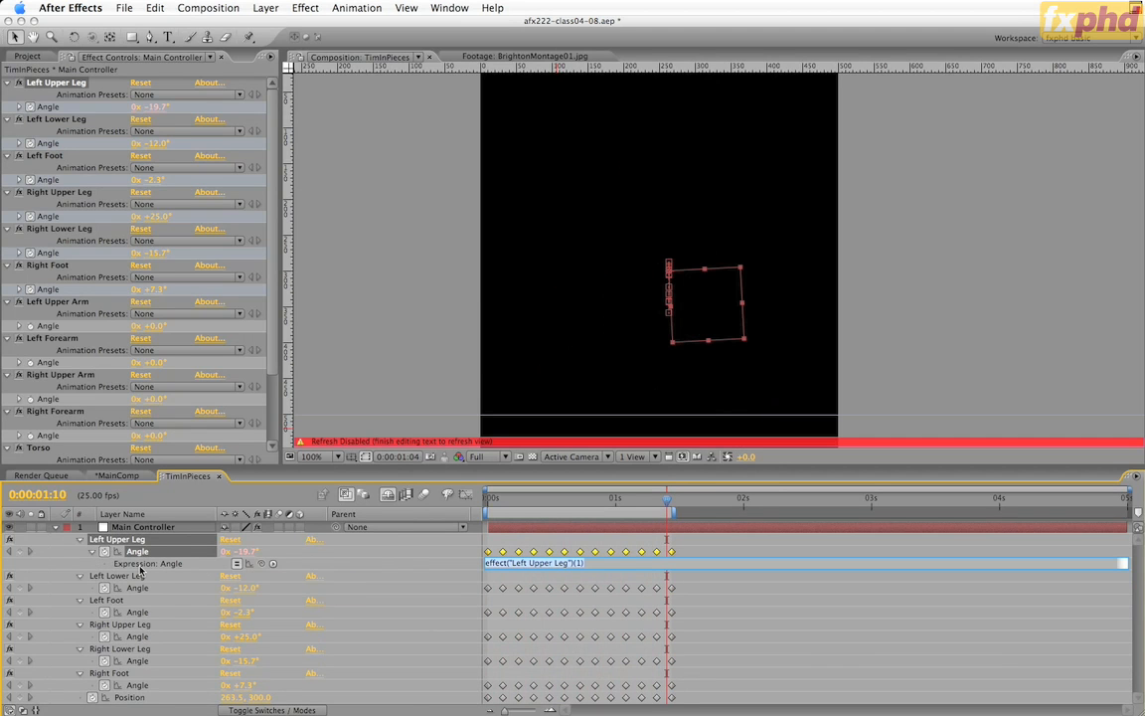
{"action": "left_click", "coordinate": [273, 564]}
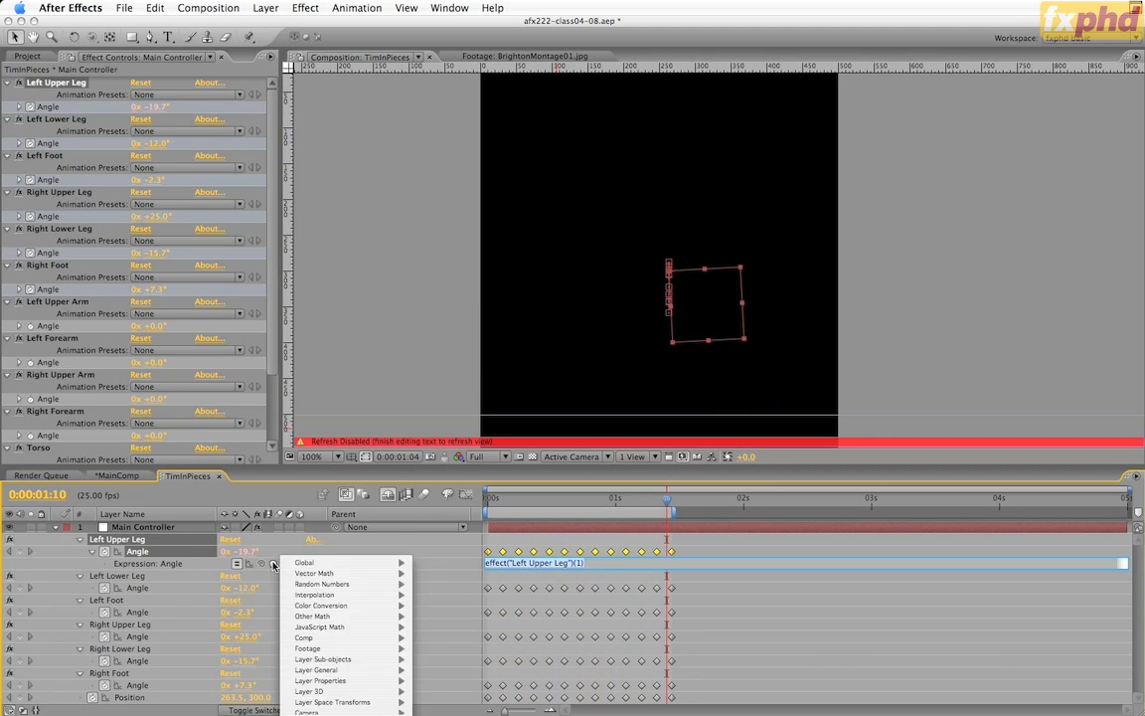
{"action": "mouse_move", "coordinate": [313, 570]}
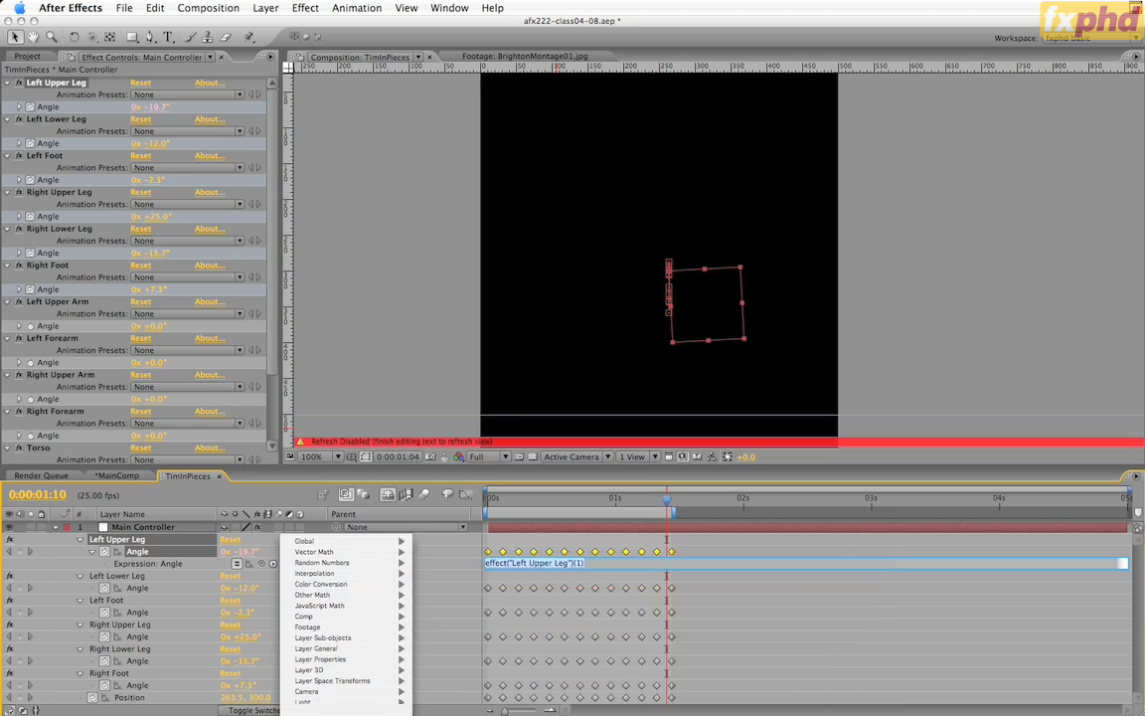
{"action": "mouse_move", "coordinate": [320, 702]}
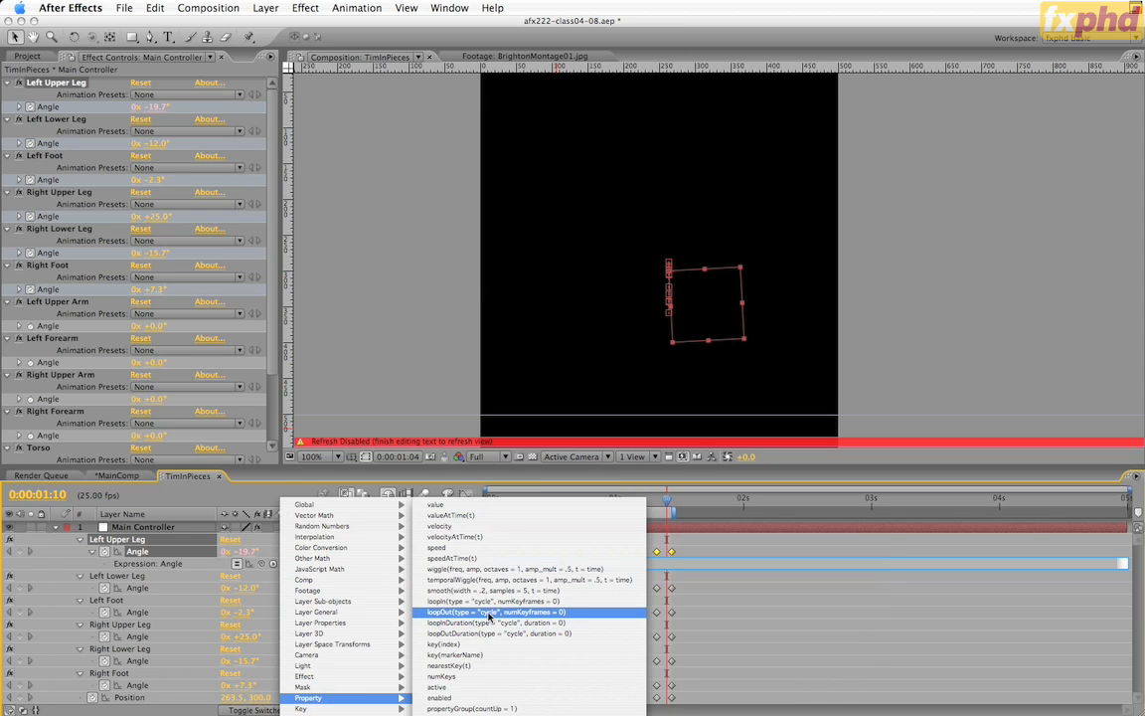
{"action": "left_click", "coordinate": [562, 615]}
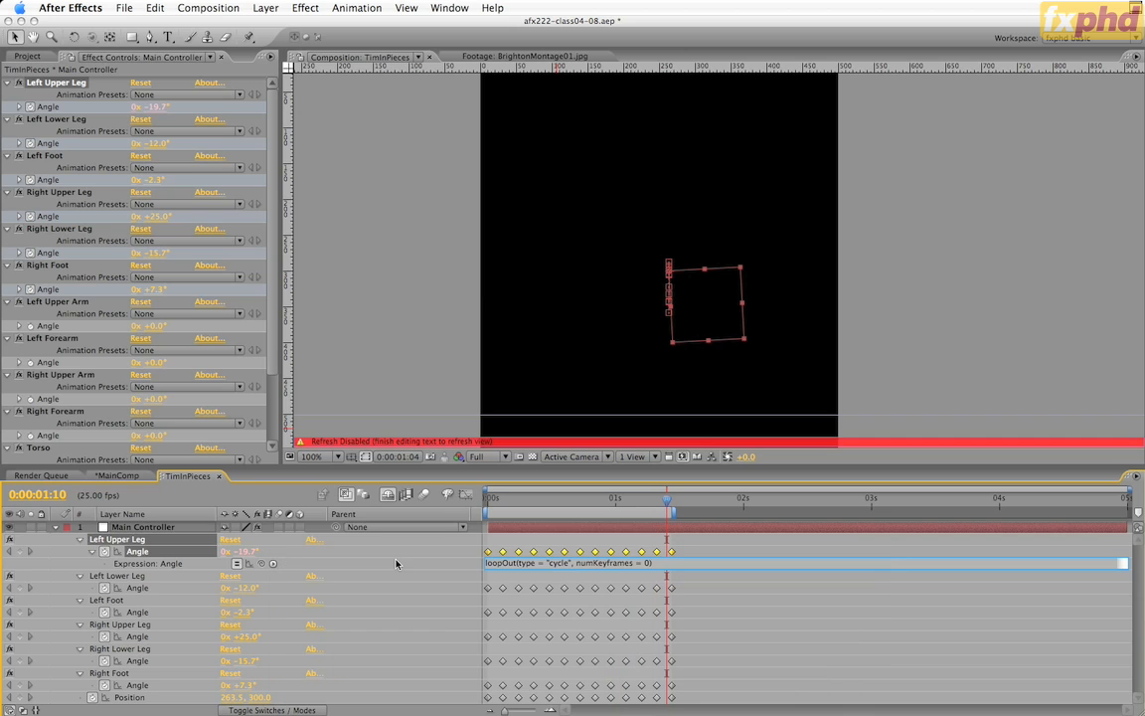
{"action": "left_click", "coordinate": [395, 564]}
{"action": "left_click_drag", "start_coordinate": [686, 510], "coordinate": [1006, 510]}
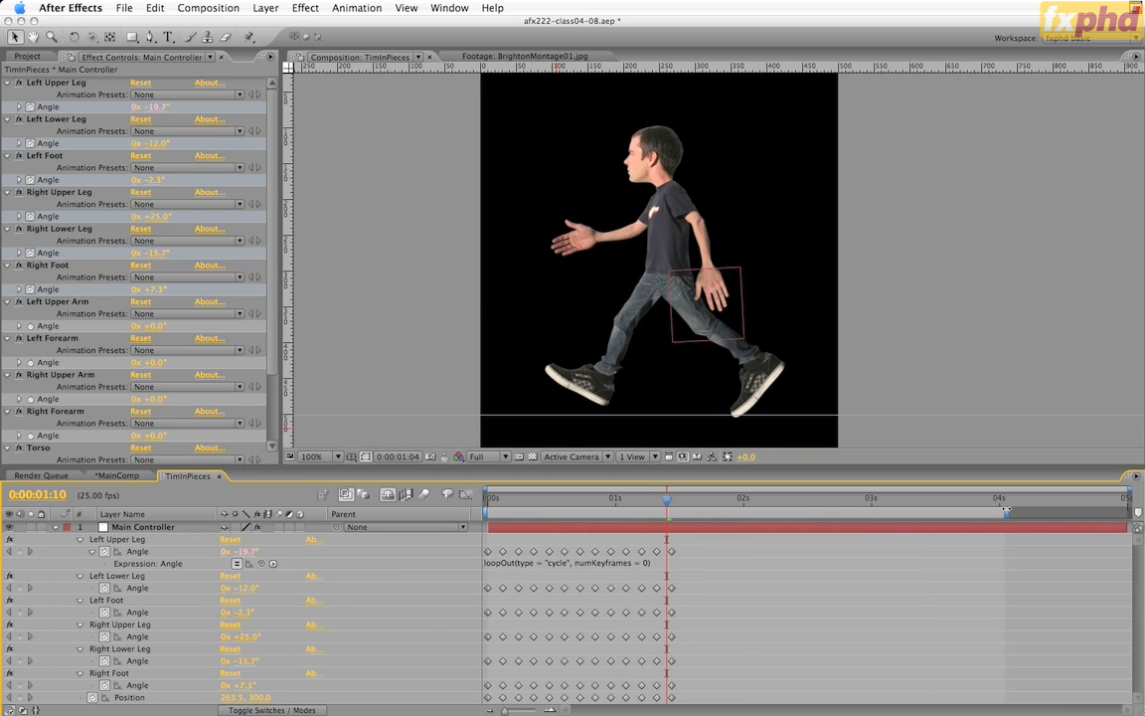
{"action": "mouse_move", "coordinate": [666, 505]}
{"action": "left_mouse_down"}
{"action": "mouse_move", "coordinate": [1034, 502]}
{"action": "mouse_move", "coordinate": [622, 502]}
{"action": "mouse_move", "coordinate": [814, 507]}
{"action": "mouse_move", "coordinate": [661, 503]}
{"action": "left_mouse_up"}
Copy Left Upper Leg's loopOut cycle expression to the other leg and foot Angles and to the Main Controller's Position.
{"action": "left_click", "coordinate": [655, 563]}
{"action": "key", "text": "super+c"}
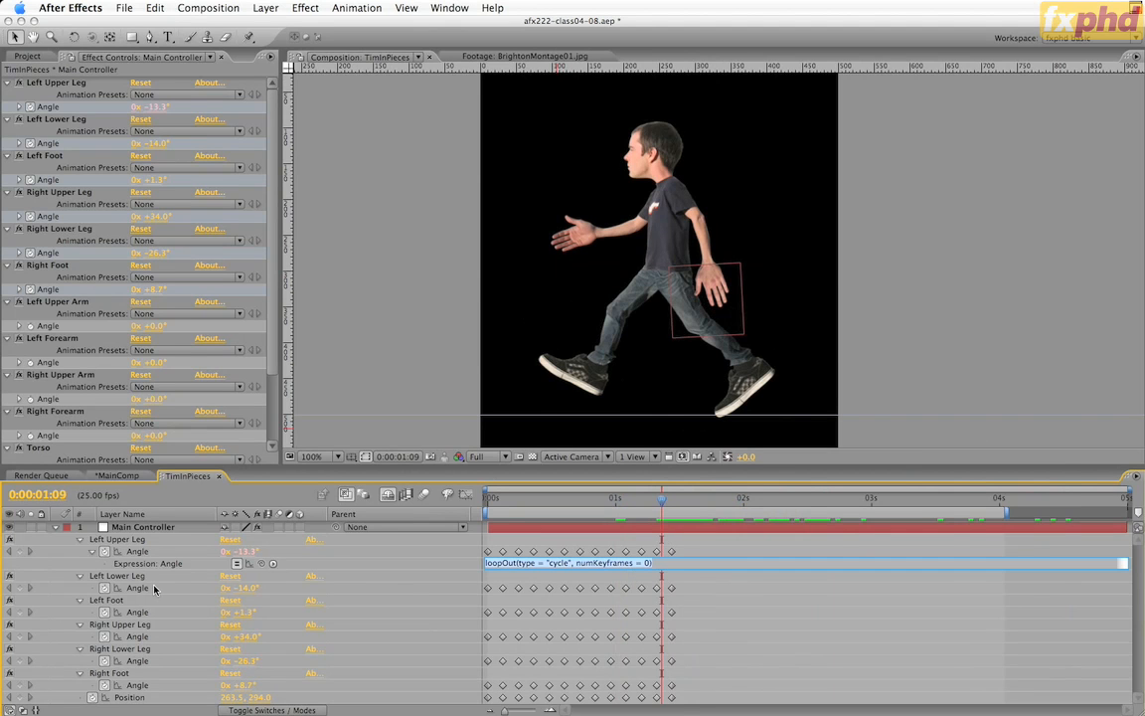
{"action": "left_click", "coordinate": [103, 589], "text": "alt"}
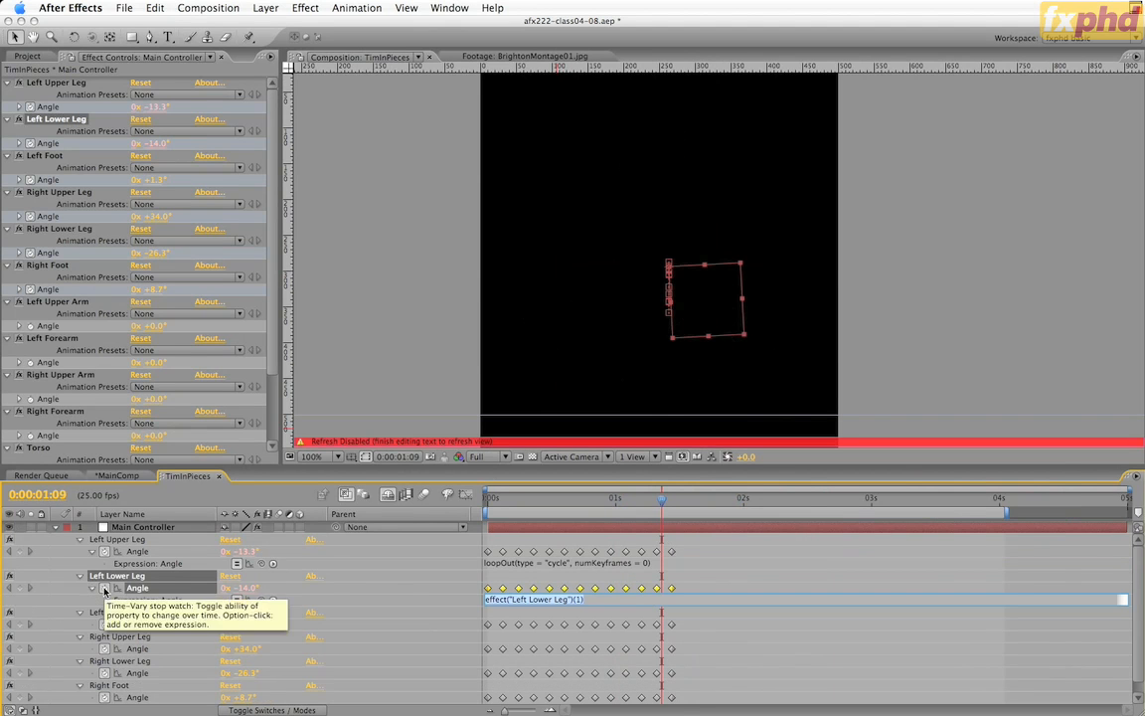
{"action": "key", "text": "super+v"}
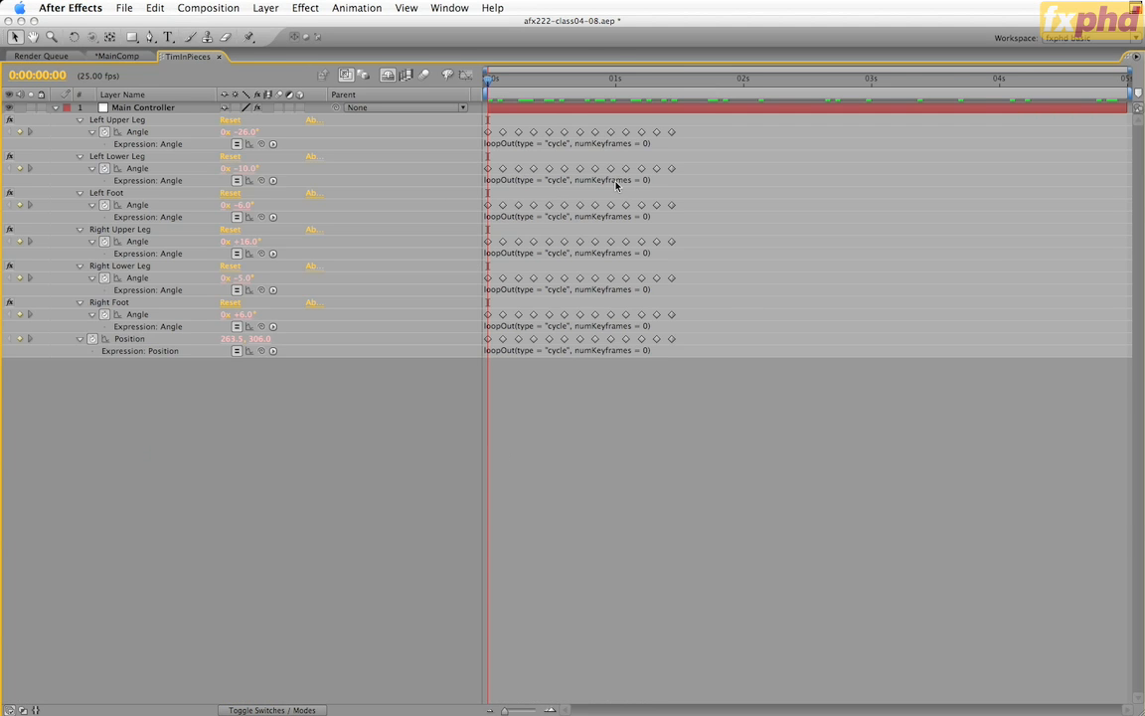
{"action": "key", "text": "grave"}
Scrub and preview the looping walk across the full five-second work area, checking the feet against the ground guide.
{"action": "left_click_drag", "start_coordinate": [503, 499], "coordinate": [973, 499]}
{"action": "left_click_drag", "start_coordinate": [948, 545], "coordinate": [391, 547]}
{"action": "key", "text": "space"}
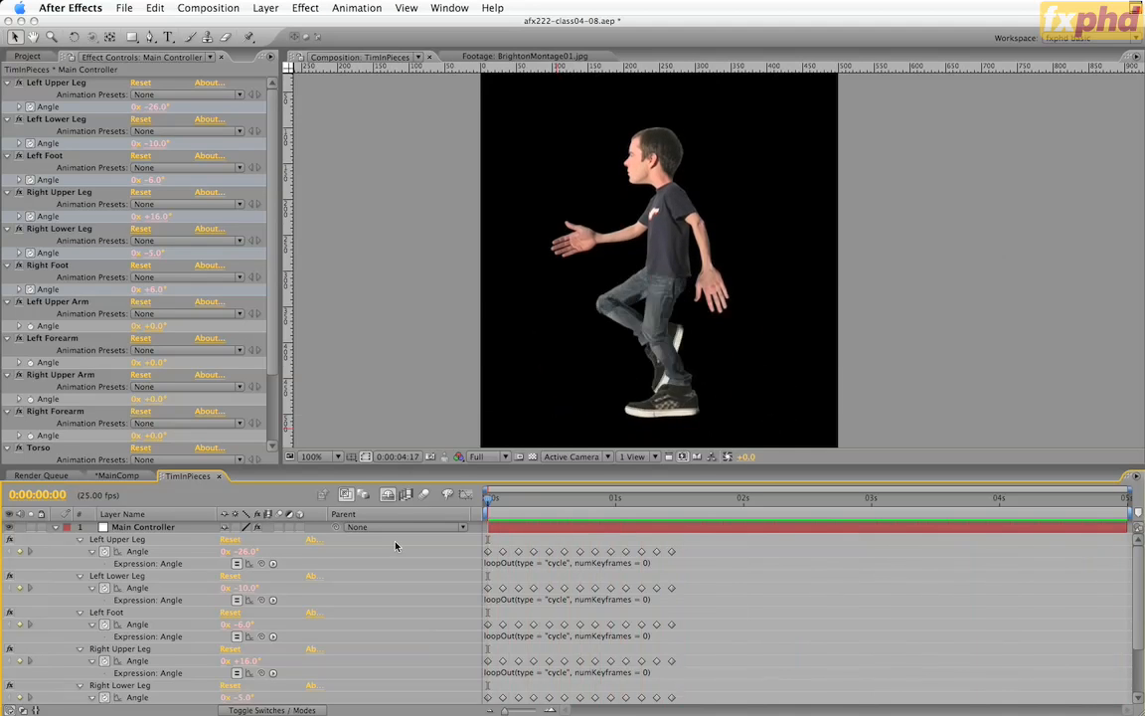
{"action": "left_click", "coordinate": [488, 502]}
{"action": "left_click_drag", "start_coordinate": [488, 502], "coordinate": [524, 504]}
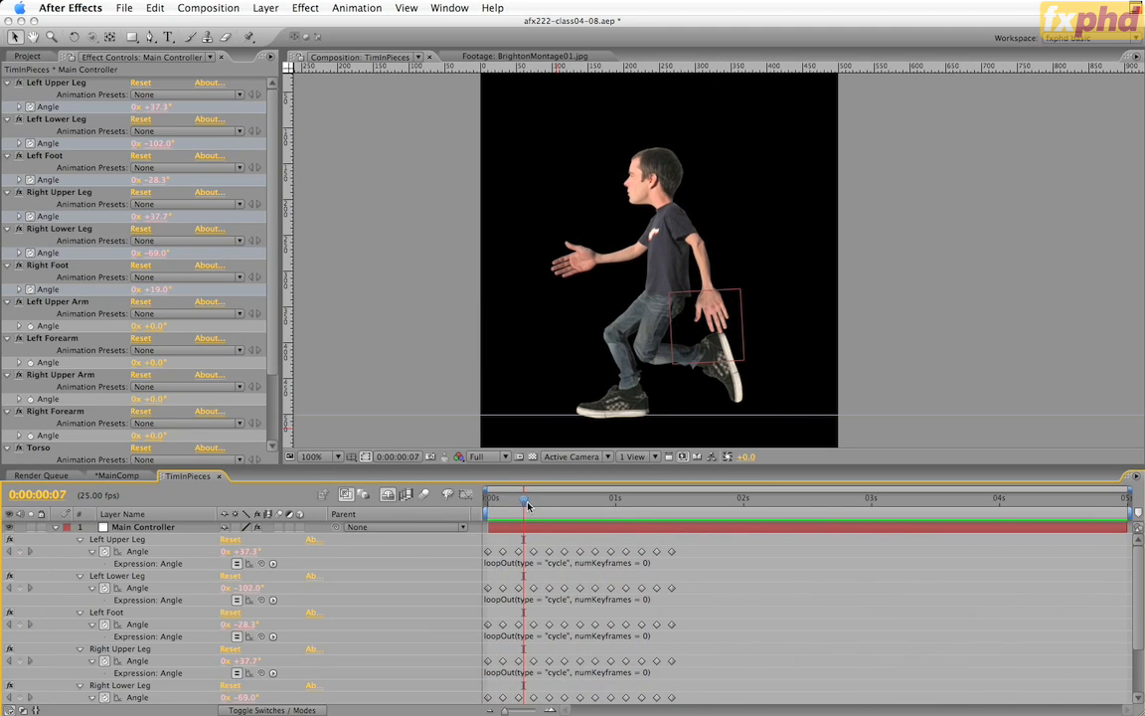
{"action": "left_click_drag", "start_coordinate": [524, 504], "coordinate": [443, 572]}
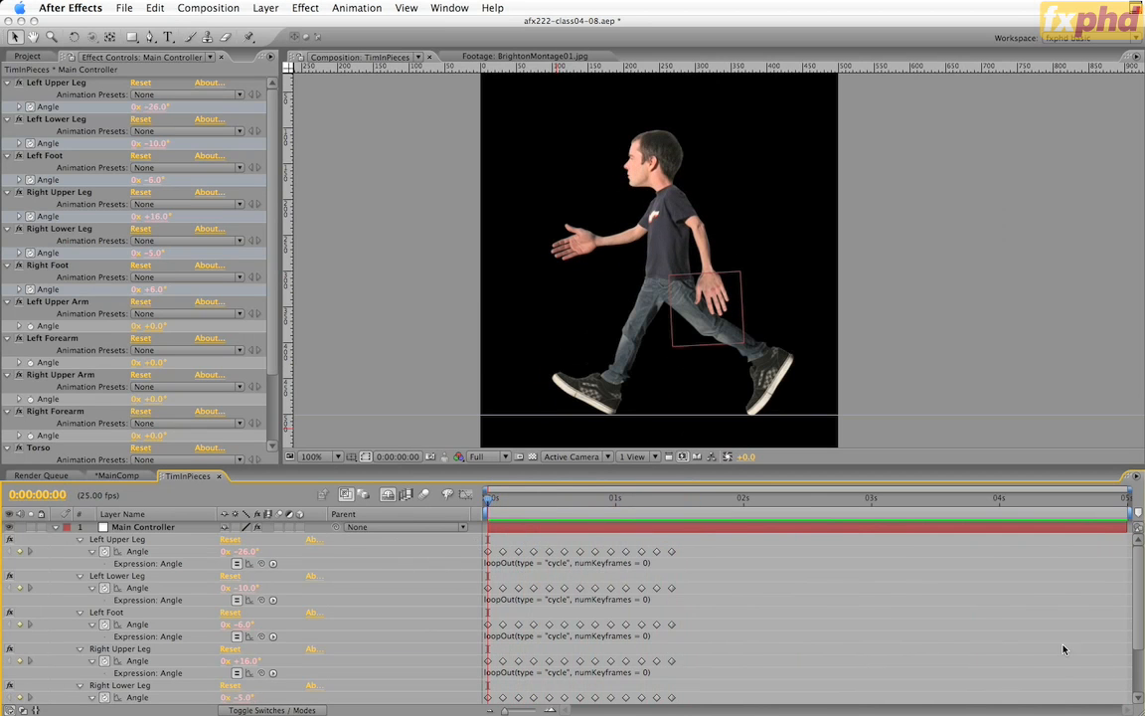
{"action": "scroll", "coordinate": [117, 597], "scroll_direction": "down", "scroll_amount": 2}
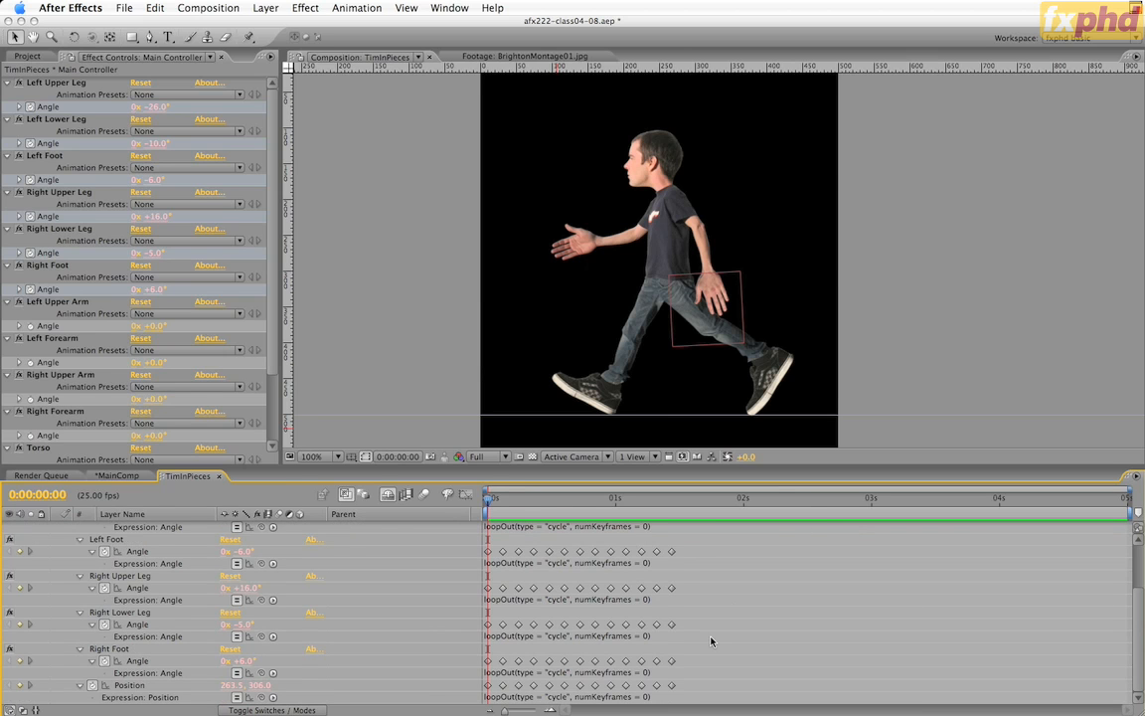
{"action": "key", "text": "space"}
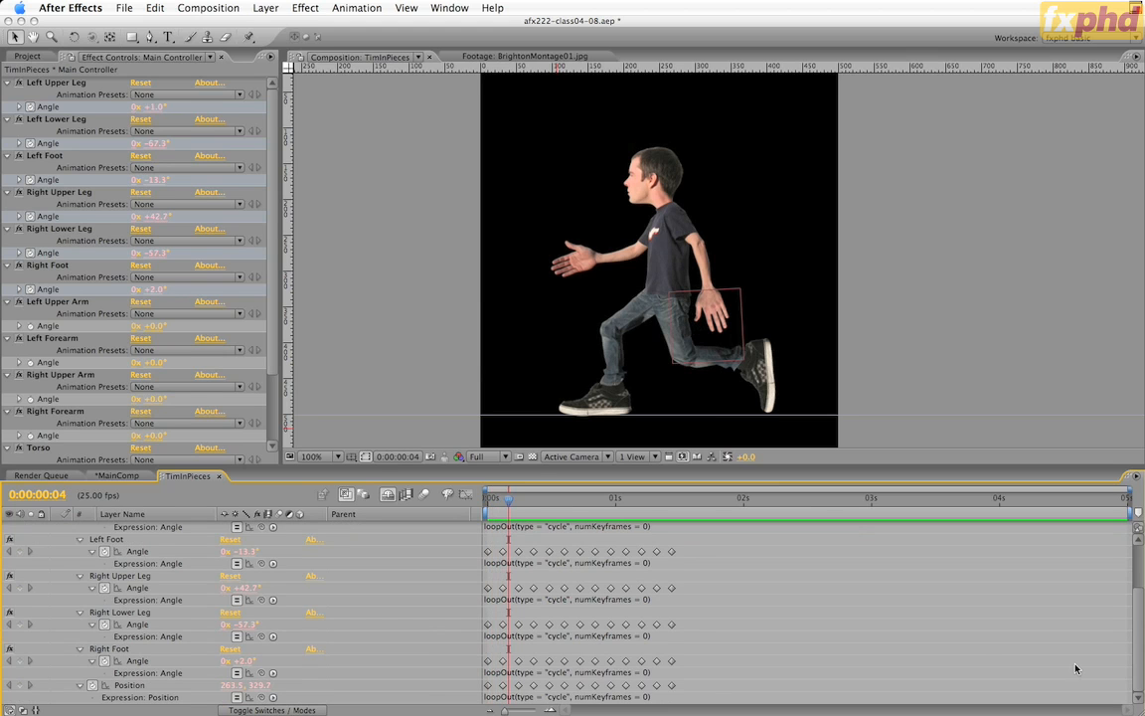
Nudge the Main Controller's vertical Position frame by frame to keep the feet on the ground guide, and run a RAM preview.
{"action": "scroll", "coordinate": [488, 563], "scroll_direction": "up", "scroll_amount": 3}
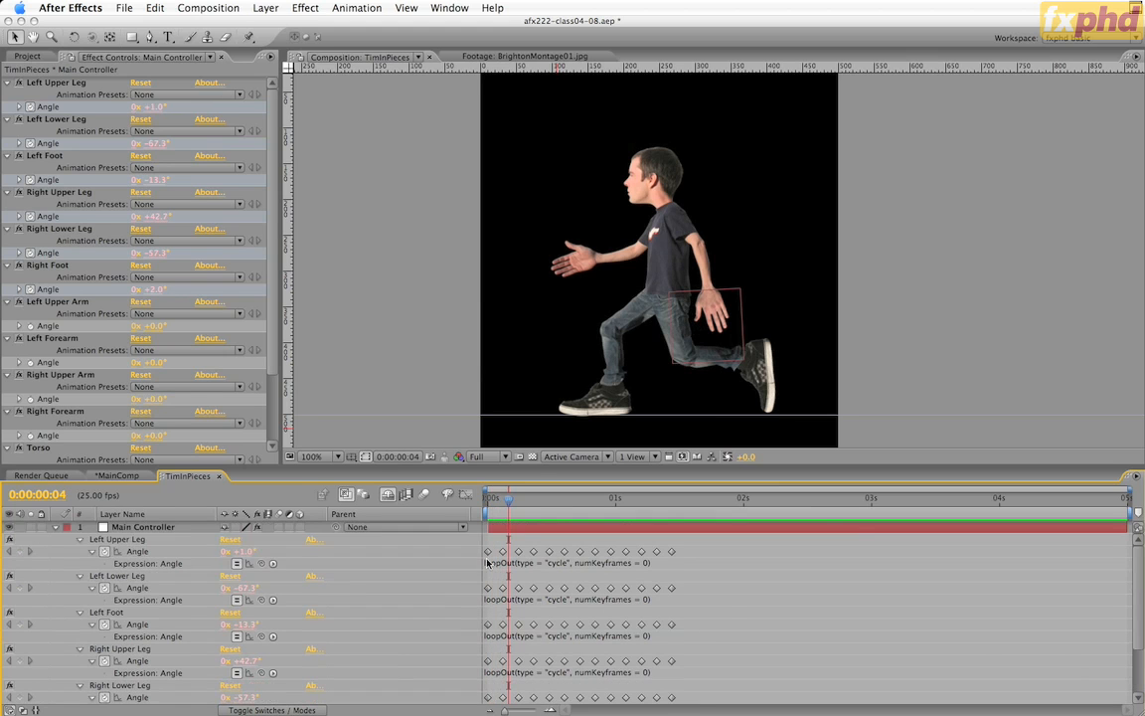
{"action": "left_click", "coordinate": [197, 524]}
{"action": "key", "text": "Up"}
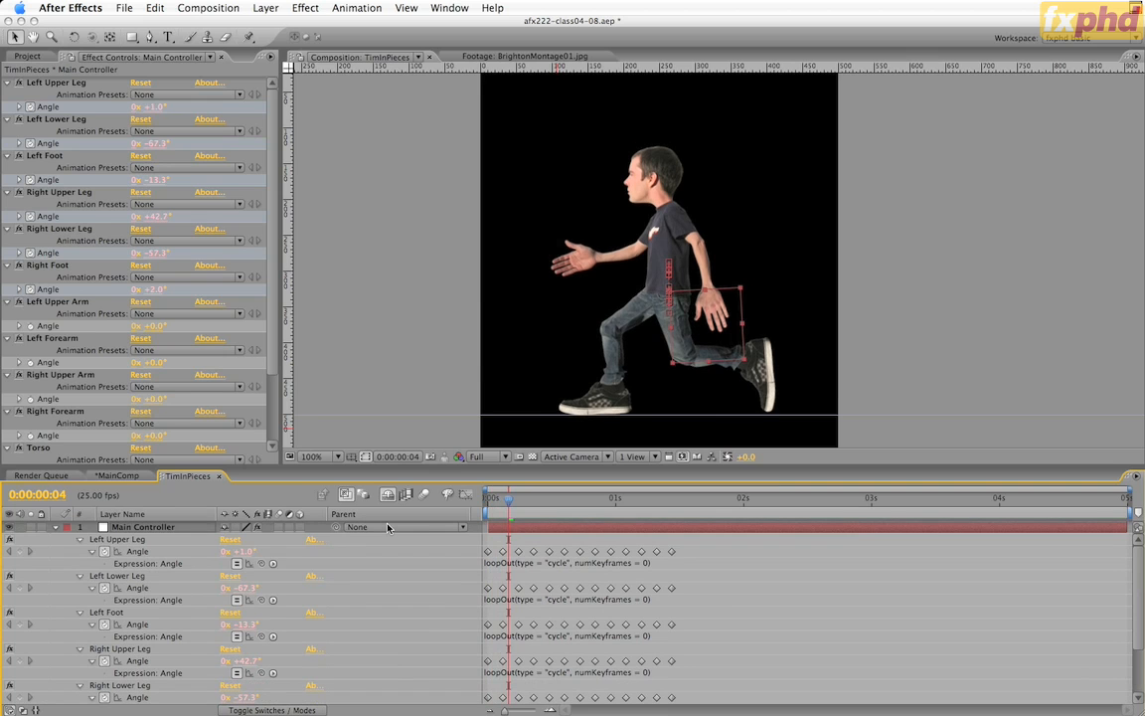
{"action": "key", "text": "Page_Down"}
{"action": "key", "text": "Page_Down"}
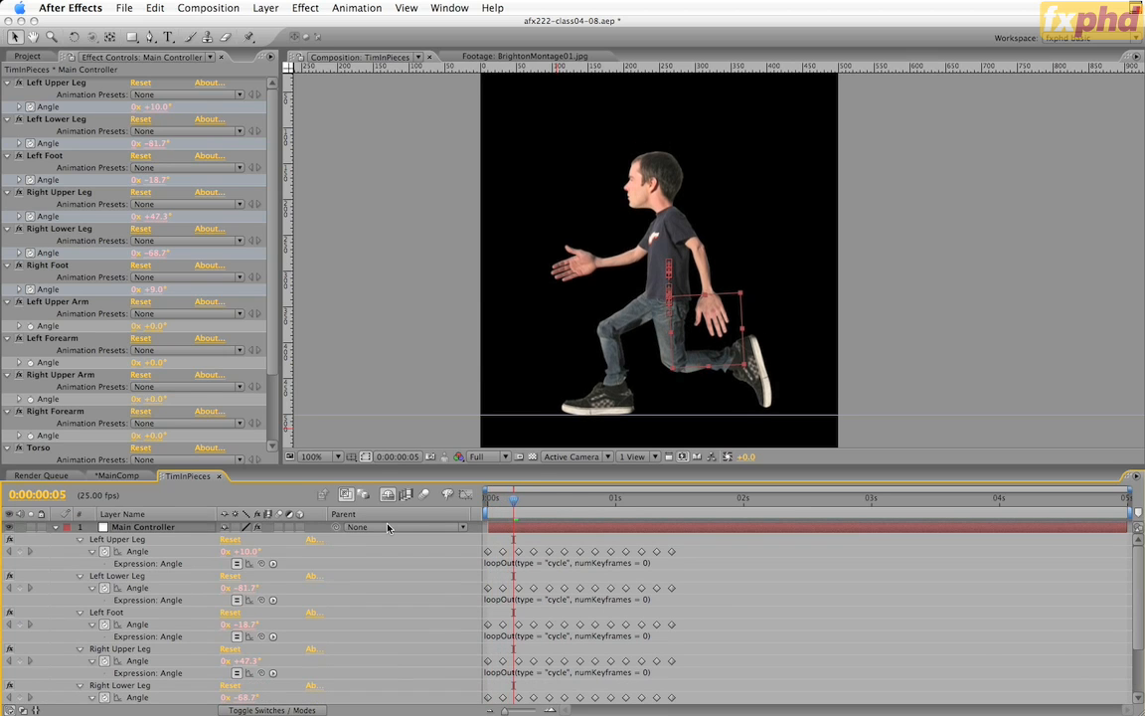
{"action": "key", "text": "Page_Down"}
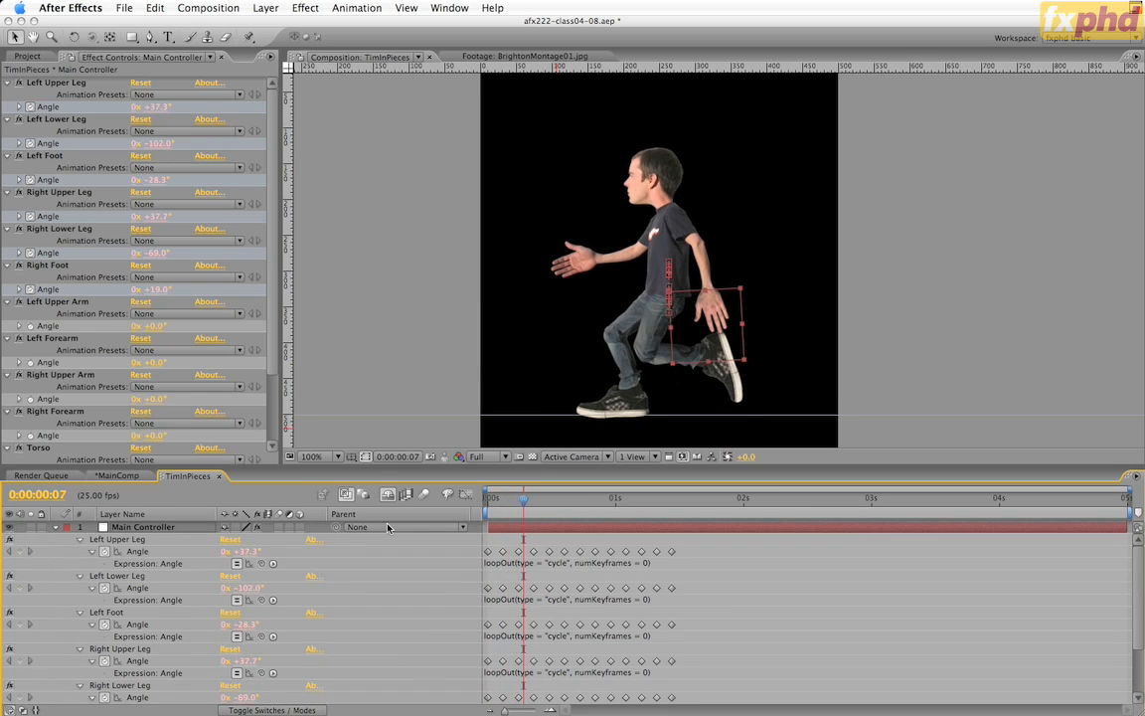
{"action": "key", "text": "Page_Down"}
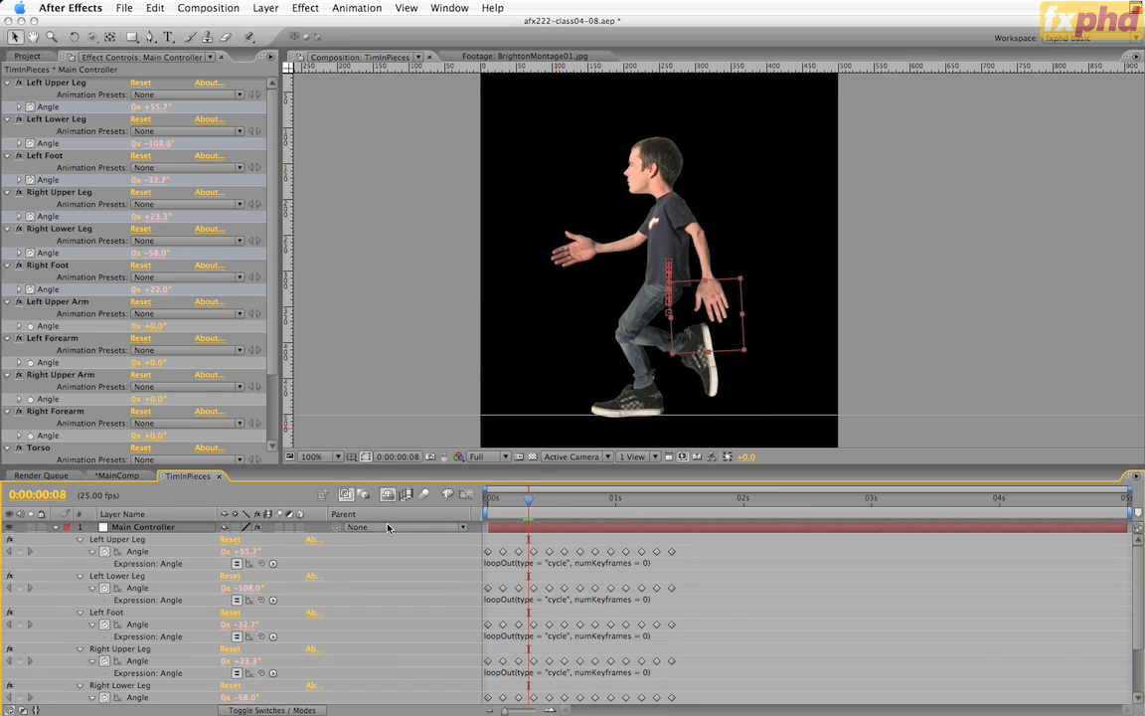
{"action": "key", "text": "Page_Down"}
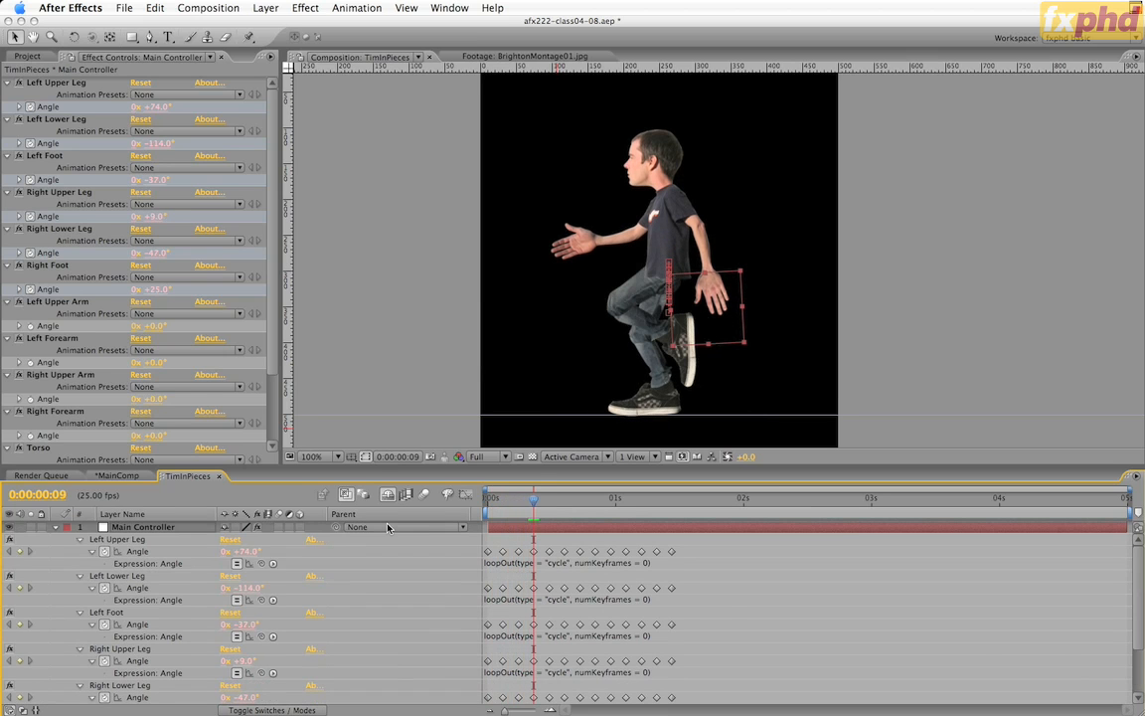
{"action": "key", "text": "Page_Down"}
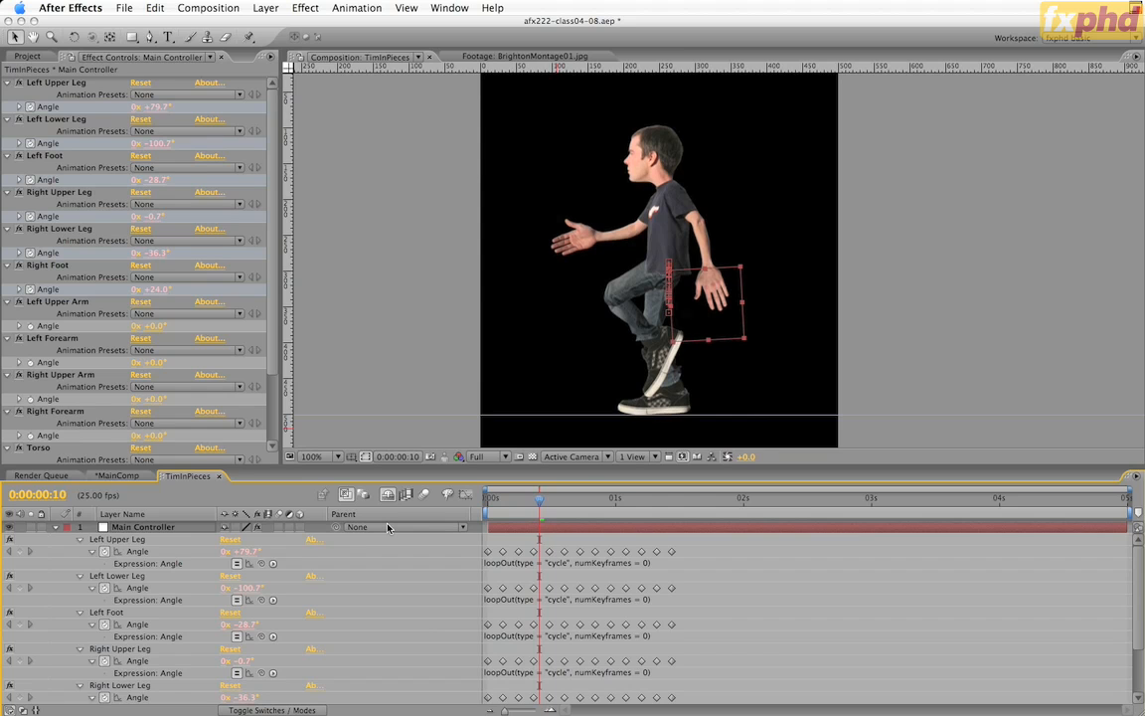
{"action": "key", "text": "Page_Down"}
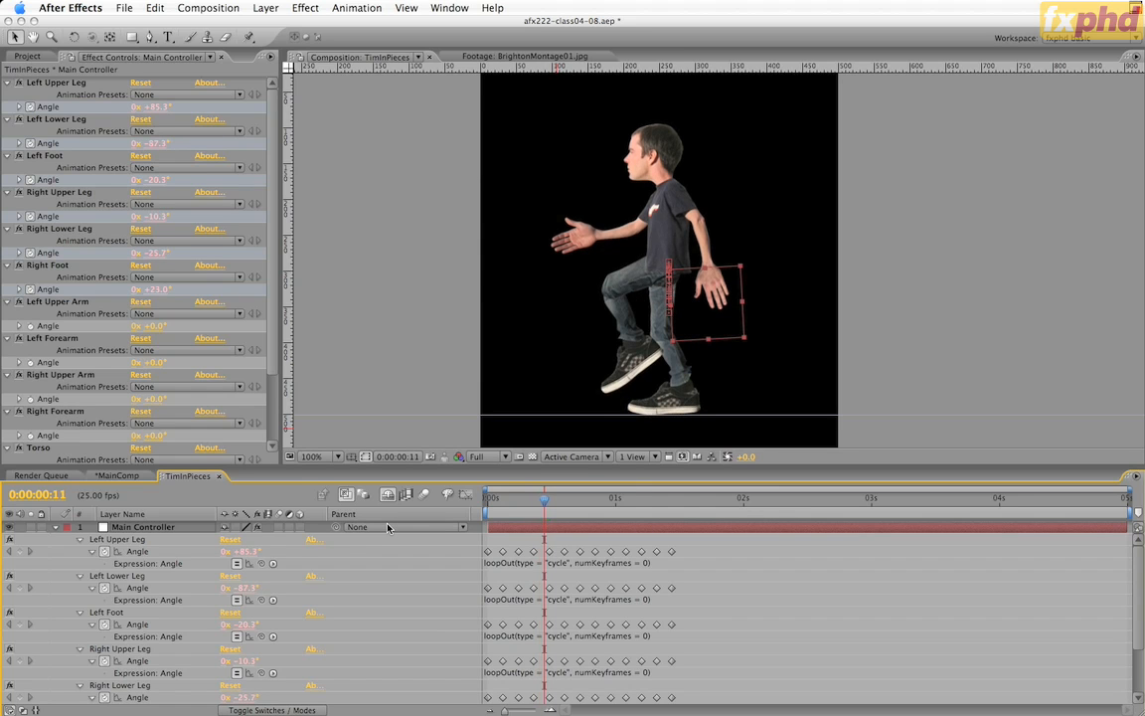
{"action": "key", "text": "Page_Down"}
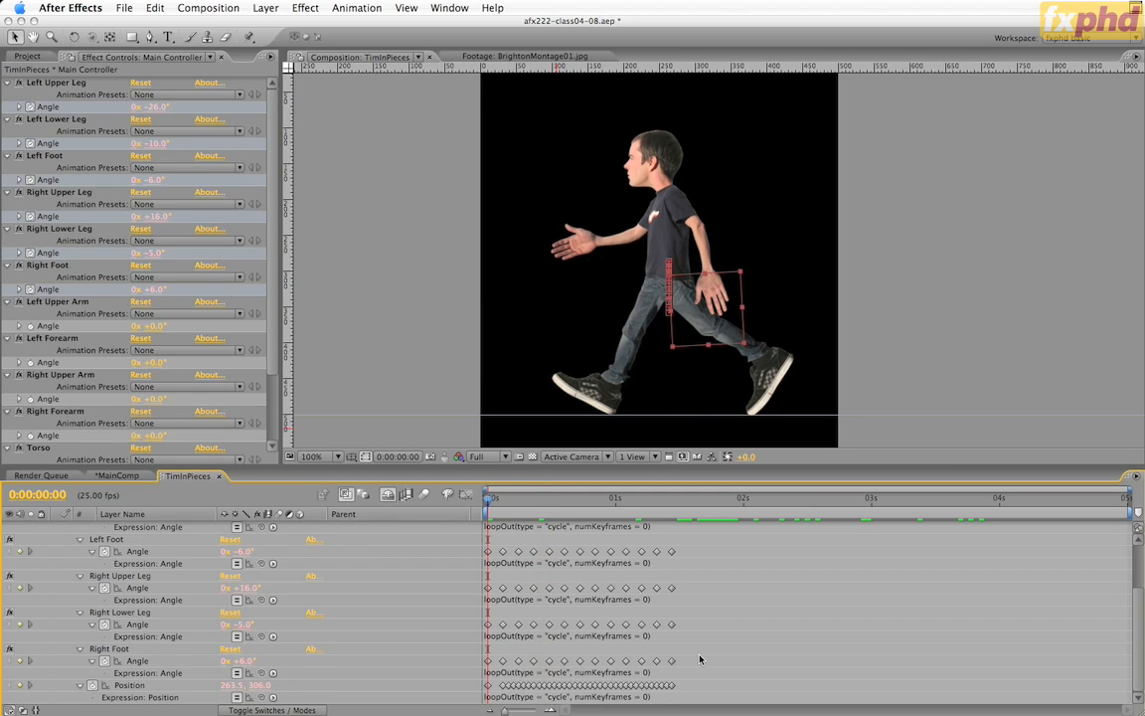
{"action": "key", "text": "KP_0"}
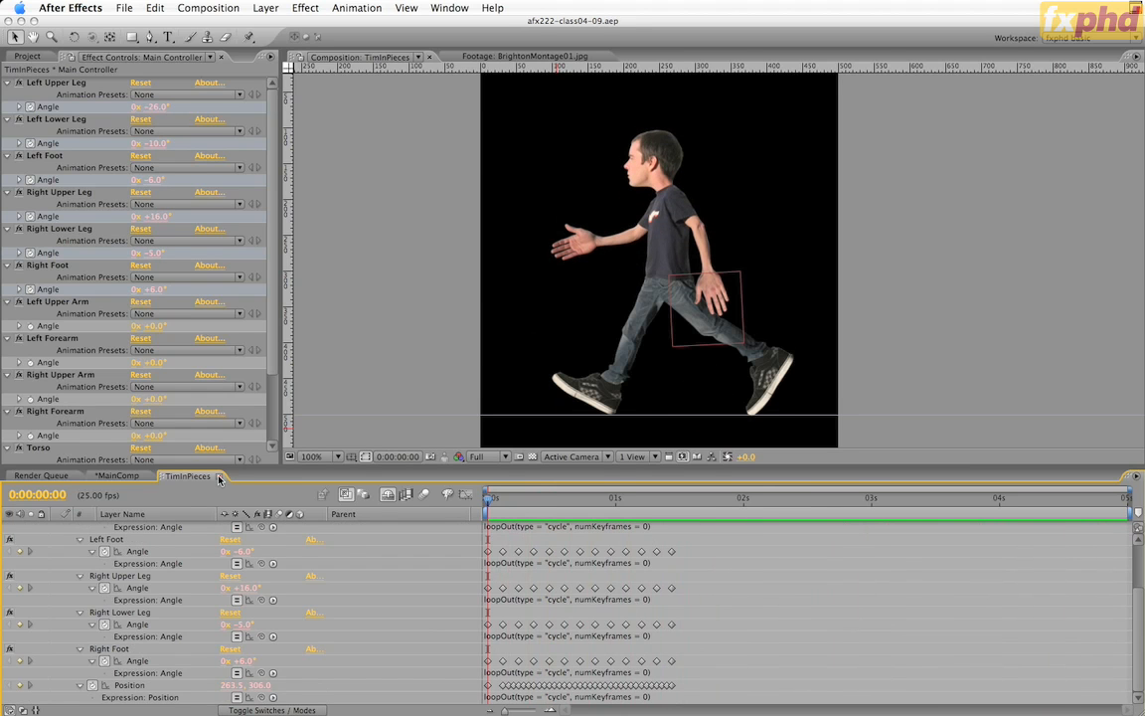
Place the TimInPieces comp above Grass.psd in *MainComp as a 3D layer and raise it to Position Y 258.
{"action": "left_click", "coordinate": [219, 478]}
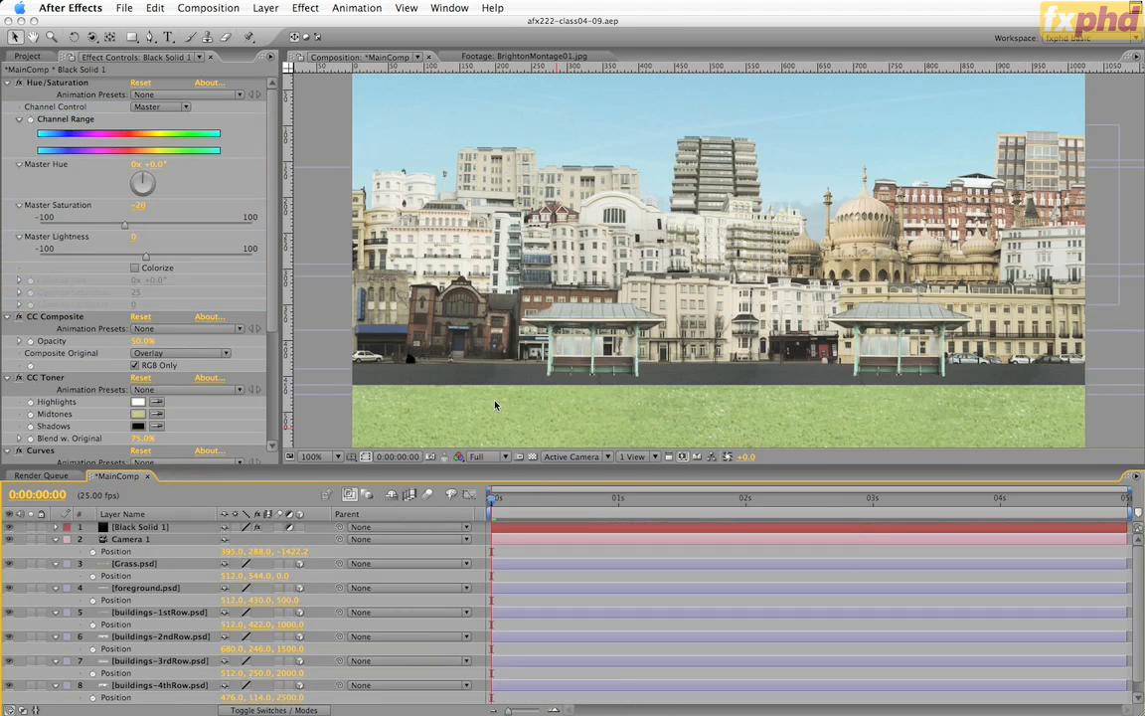
{"action": "left_click", "coordinate": [28, 56]}
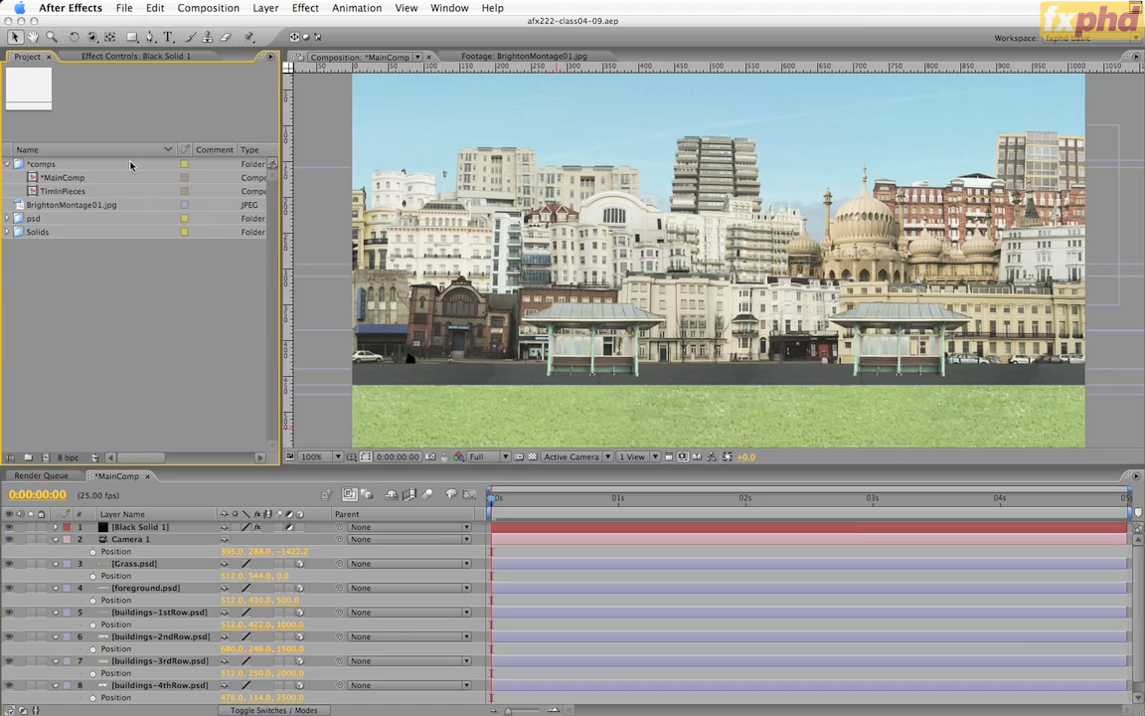
{"action": "left_click", "coordinate": [50, 194]}
{"action": "left_click_drag", "start_coordinate": [179, 450], "coordinate": [140, 558]}
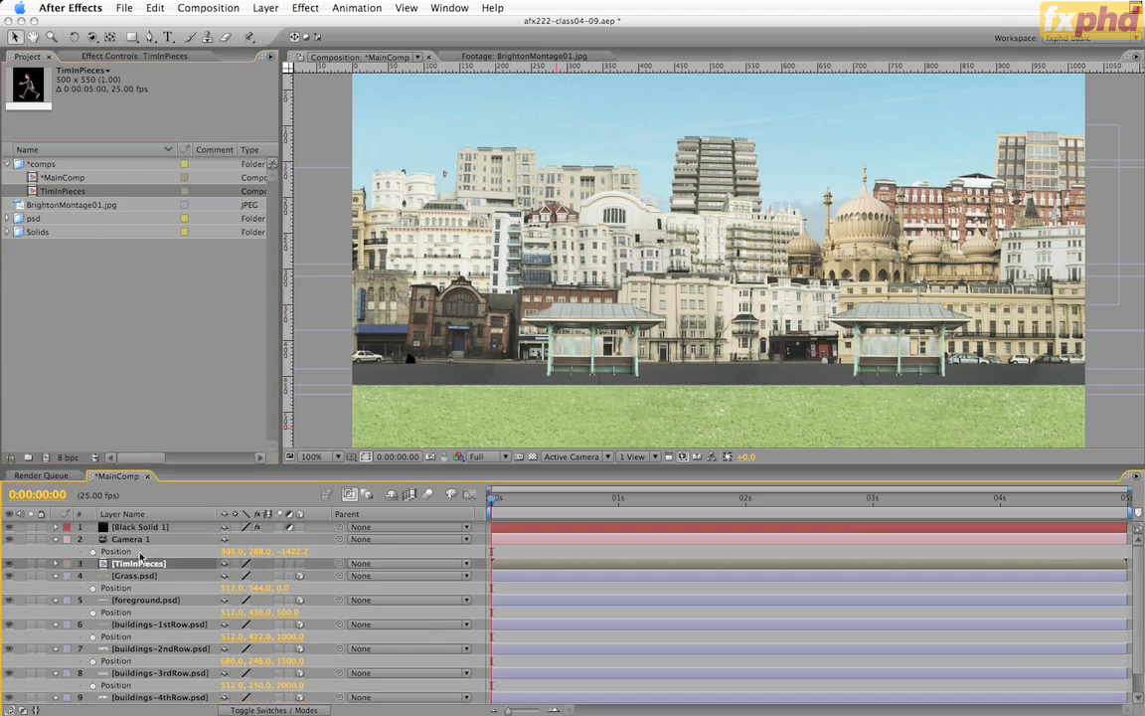
{"action": "left_click", "coordinate": [300, 563]}
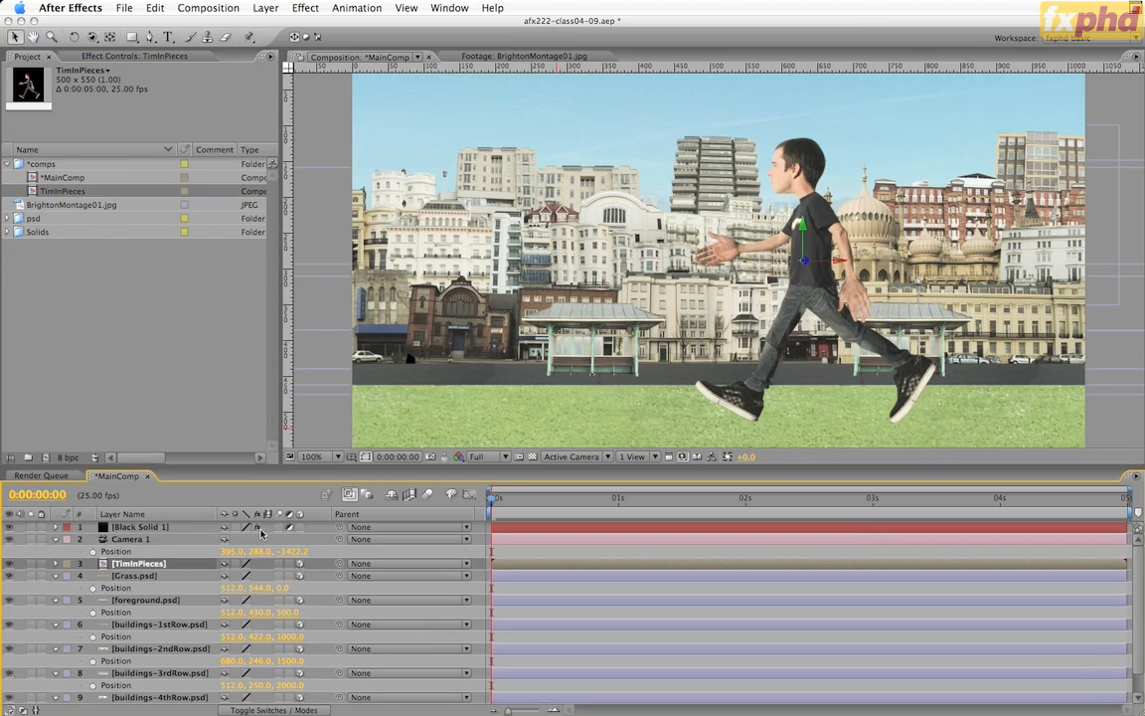
{"action": "key", "text": "p"}
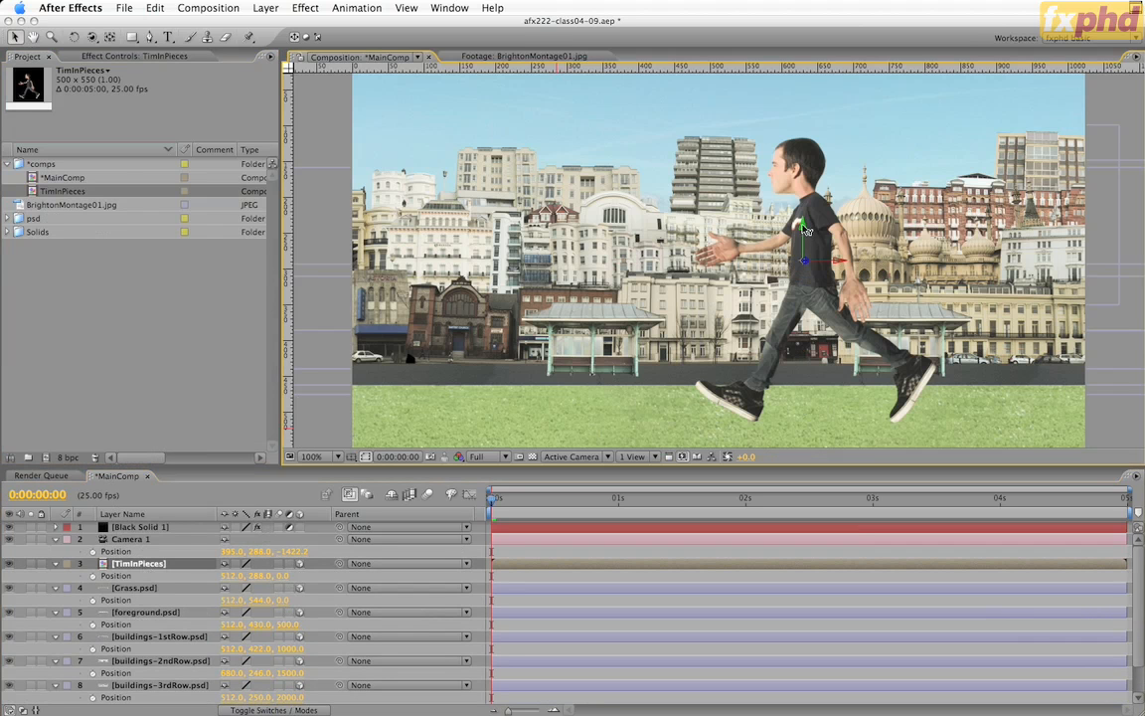
{"action": "left_click_drag", "start_coordinate": [805, 233], "coordinate": [810, 211]}
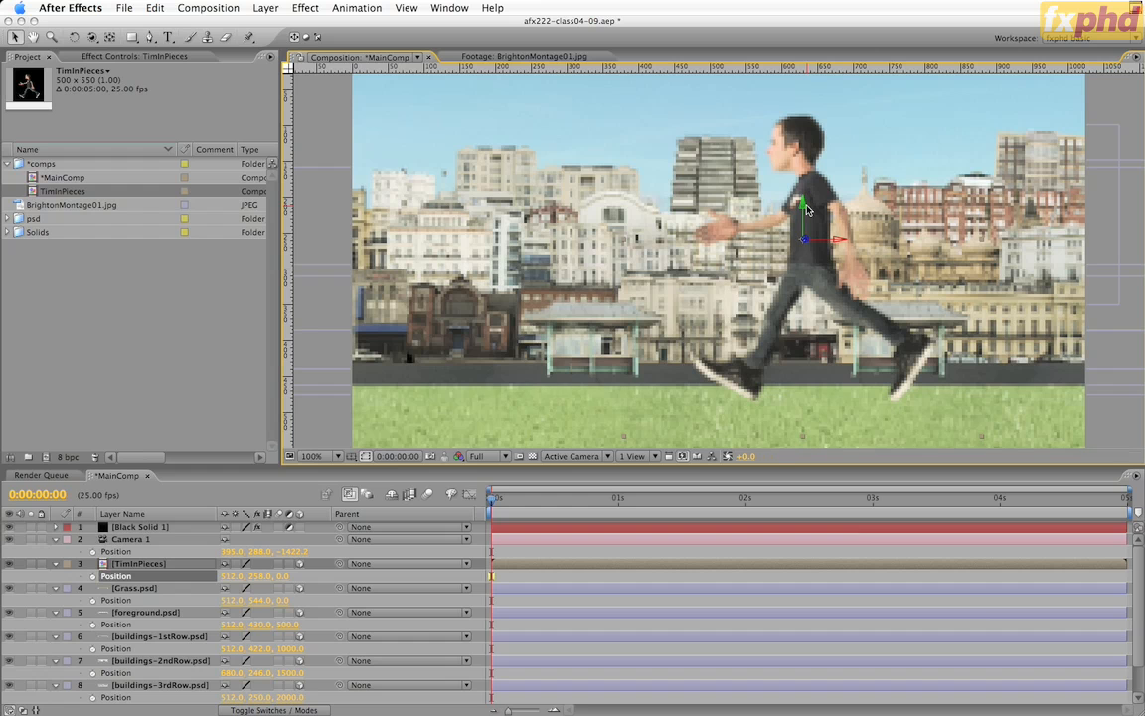
Shift Camera 1 sideways to Position X 877, keeping the scenery filling the frame.
{"action": "left_click", "coordinate": [146, 542]}
{"action": "left_click_drag", "start_coordinate": [222, 553], "coordinate": [611, 523]}
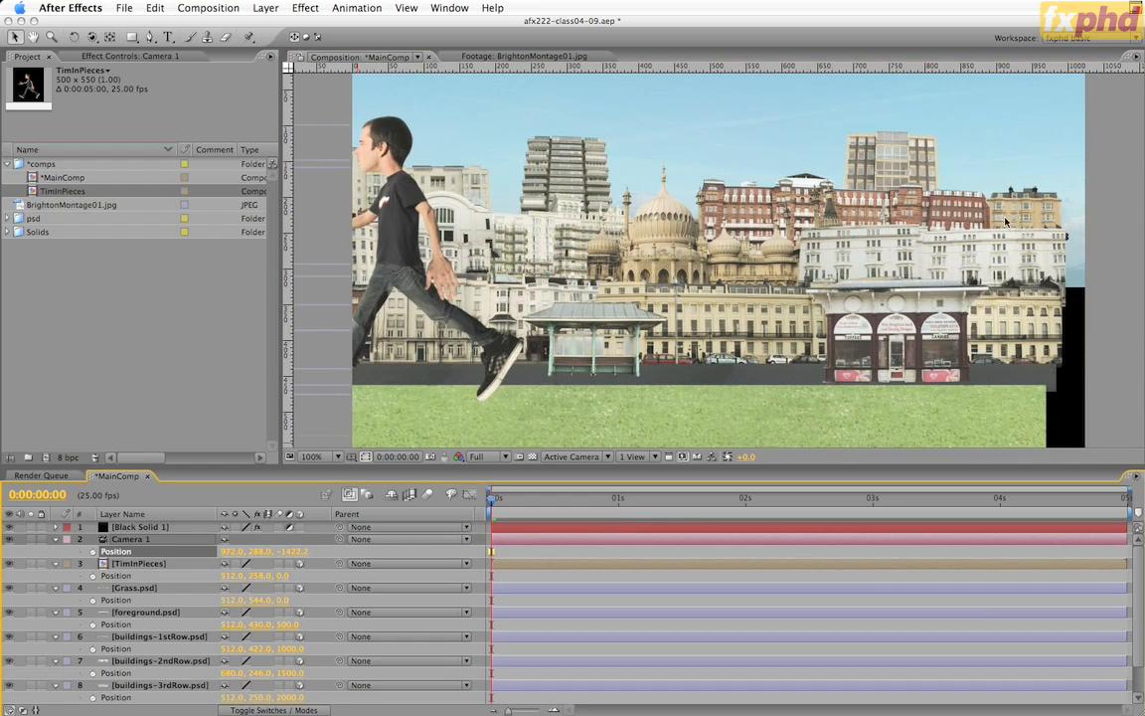
{"action": "left_click_drag", "start_coordinate": [227, 551], "coordinate": [170, 555]}
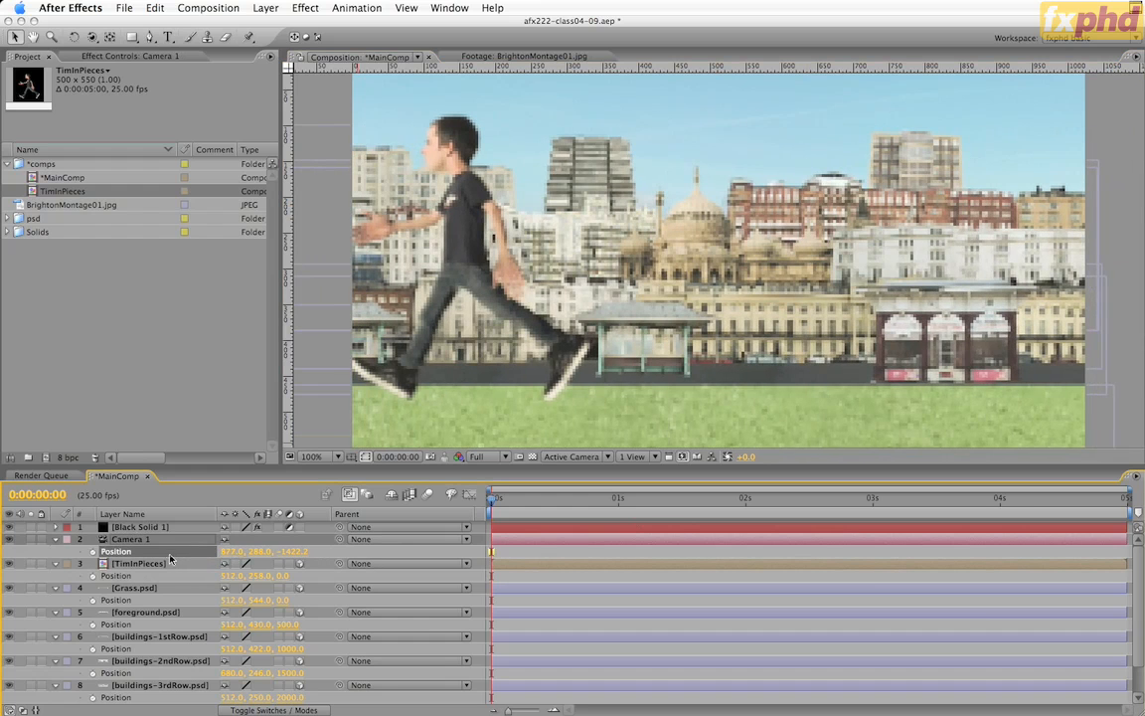
Move the TimInPieces layer horizontally to Position X 1176 in front of the scene.
{"action": "left_click", "coordinate": [170, 561]}
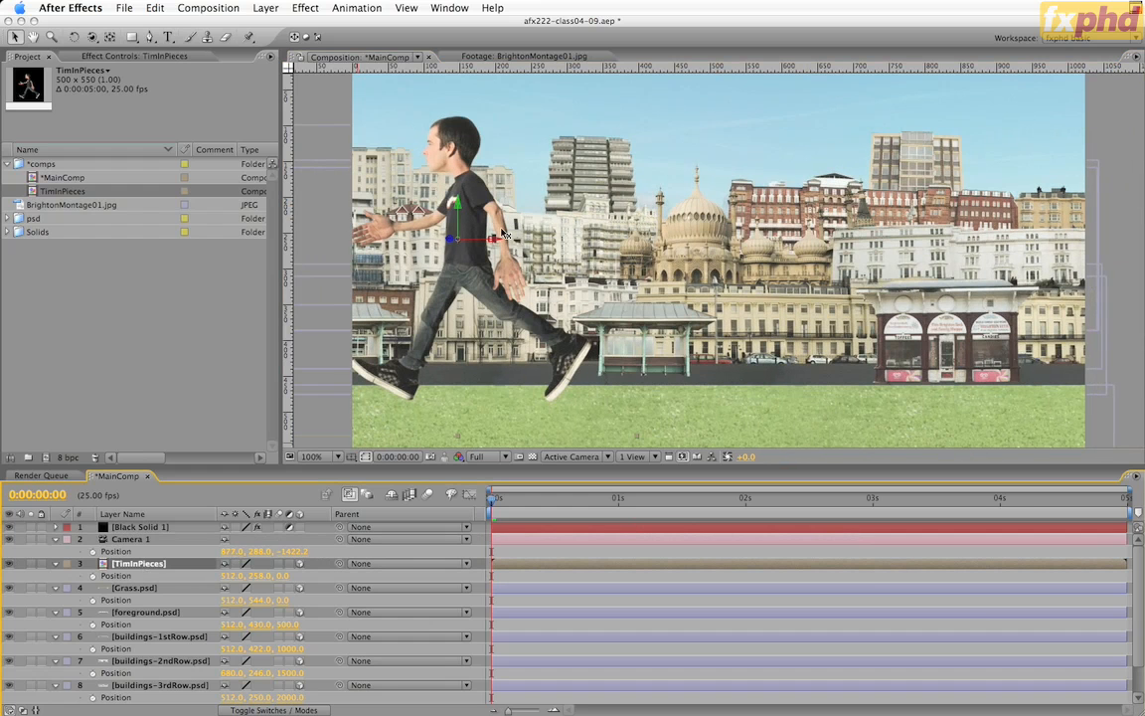
{"action": "left_click_drag", "start_coordinate": [497, 243], "coordinate": [597, 244]}
{"action": "left_click_drag", "start_coordinate": [727, 252], "coordinate": [973, 261]}
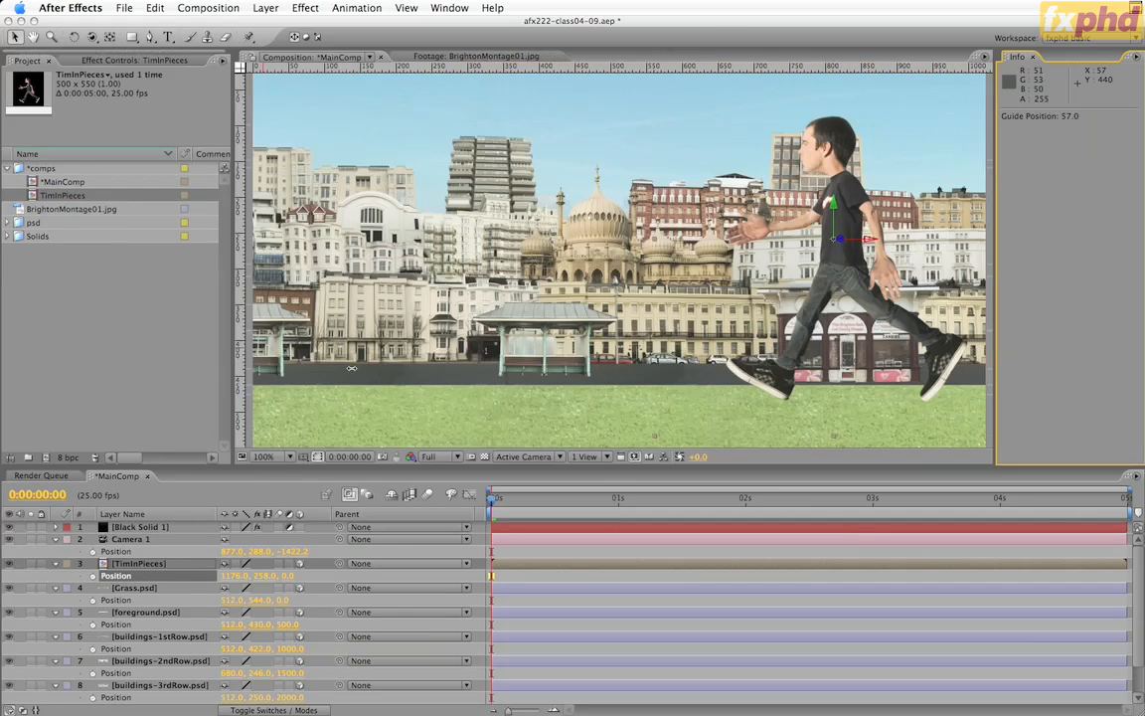
Place a vertical guide at the heel of the character's front foot and enable Position keyframing on TimInPieces at frame 0.
{"action": "left_click_drag", "start_coordinate": [402, 298], "coordinate": [788, 393]}
{"action": "left_click", "coordinate": [1033, 58]}
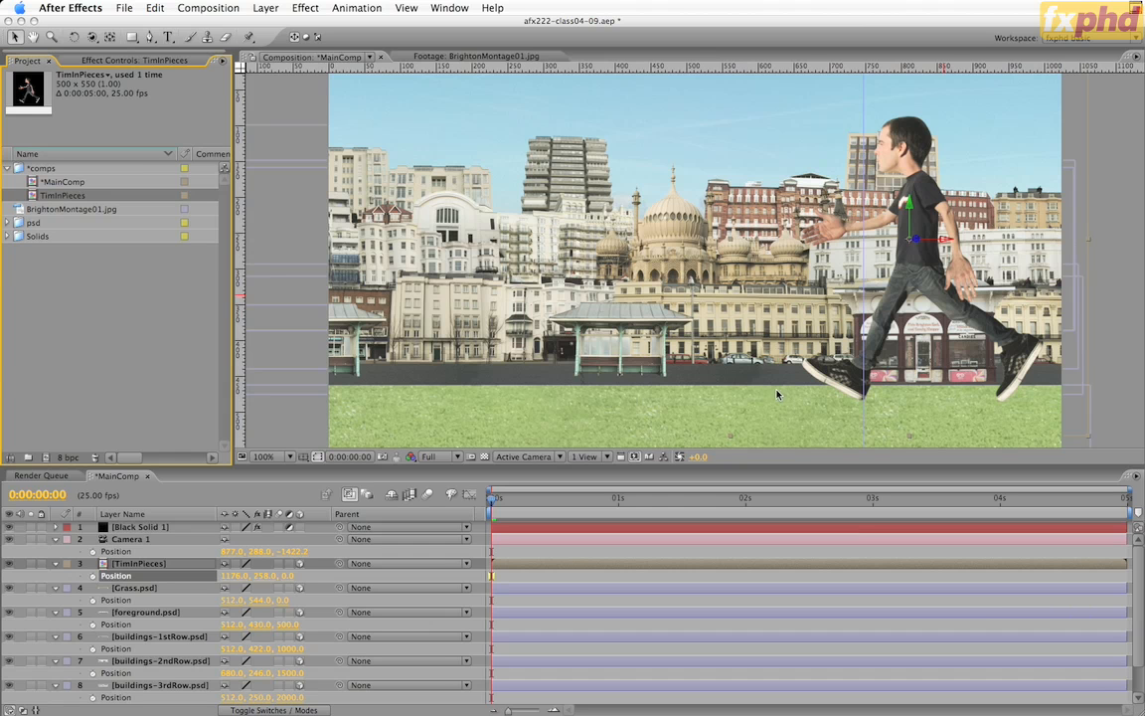
{"action": "left_click", "coordinate": [91, 576]}
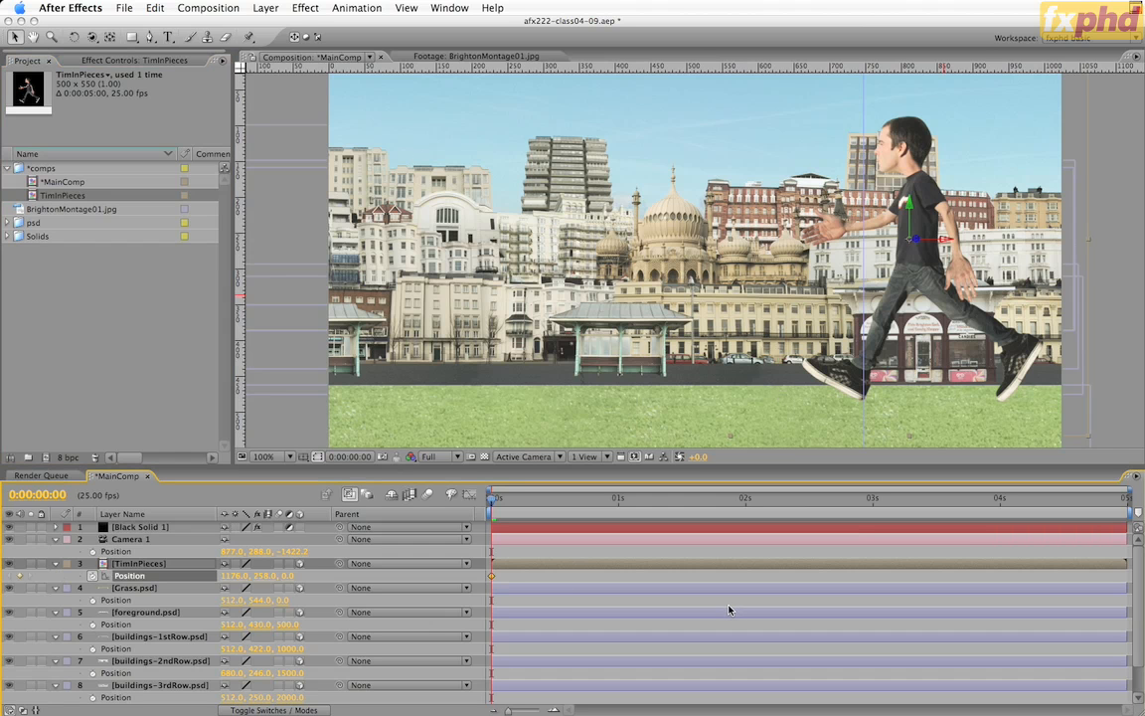
At 0:00:00:03, solo TimInPieces and keyframe its Position X at 1156 to align the heel with the guide, then step forward to check.
{"action": "key", "text": "KP_0"}
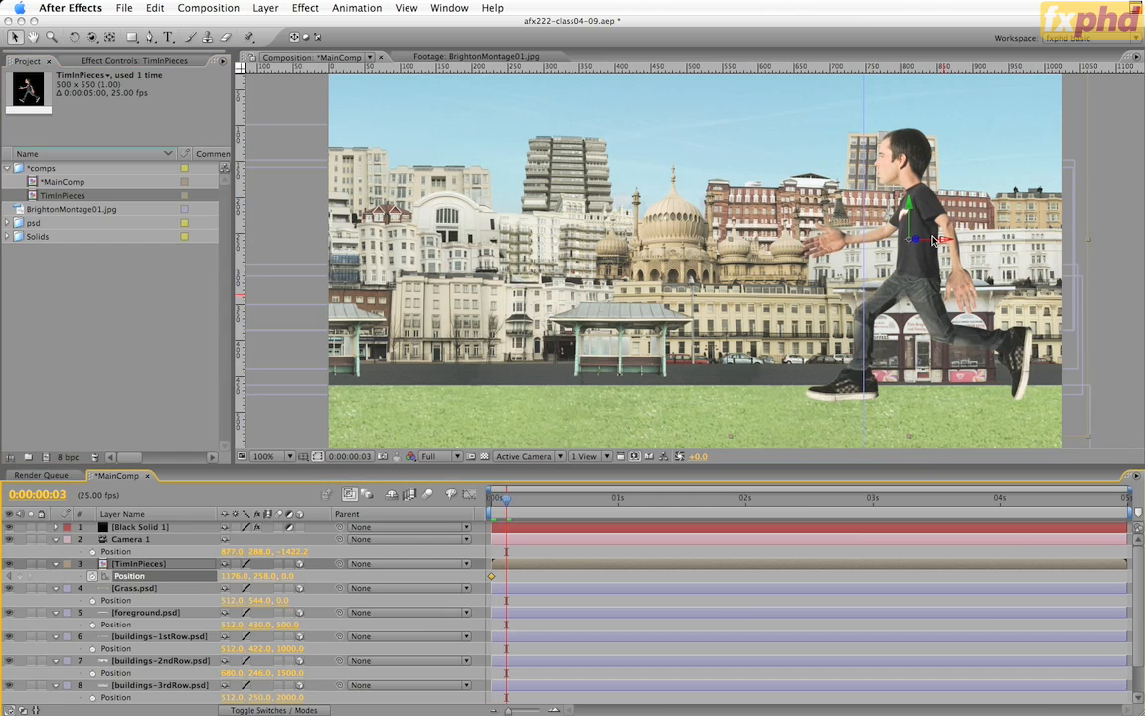
{"action": "left_click_drag", "start_coordinate": [945, 240], "coordinate": [932, 243]}
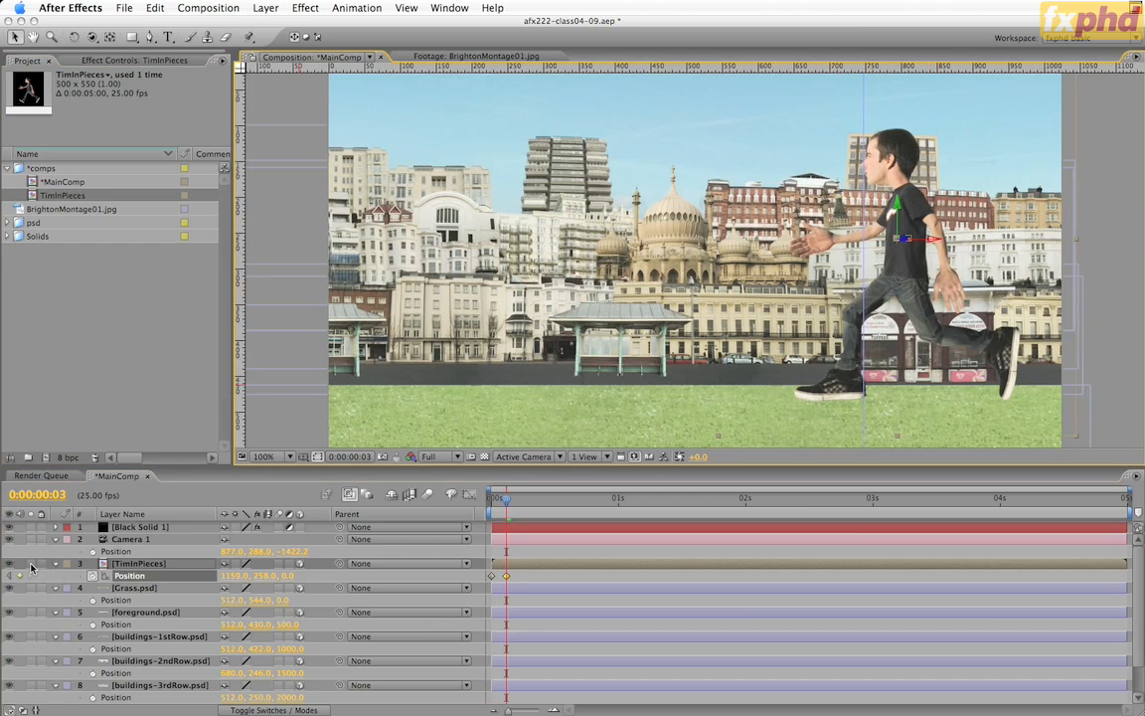
{"action": "left_click", "coordinate": [31, 563]}
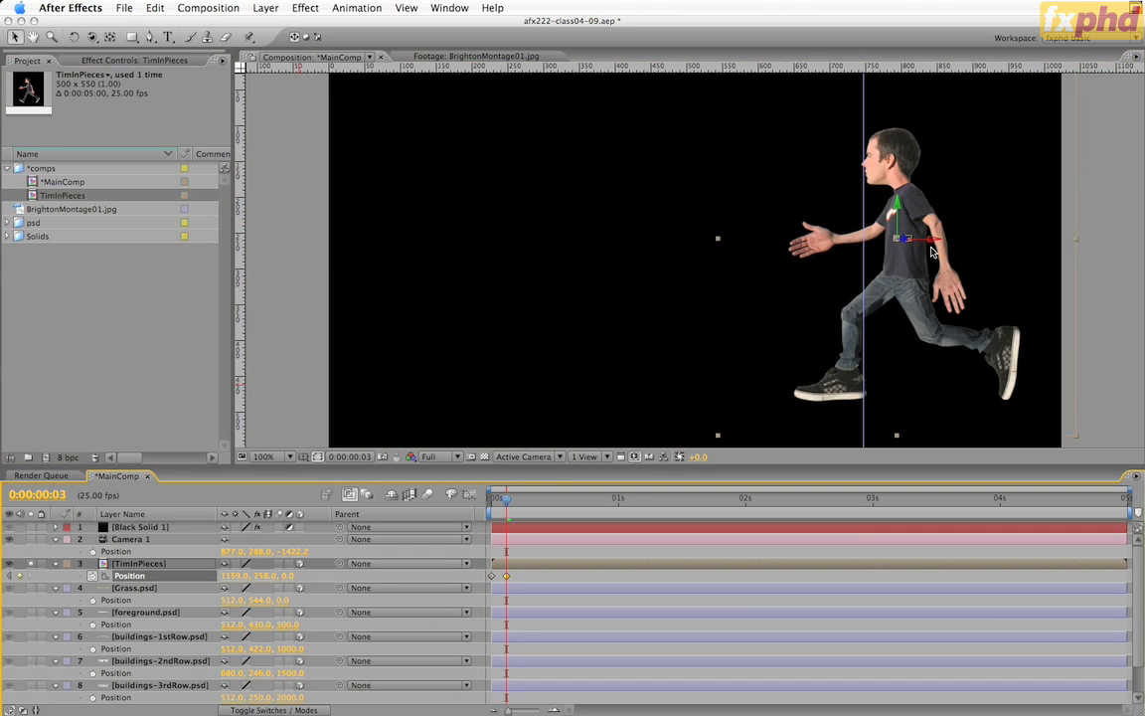
{"action": "left_click_drag", "start_coordinate": [932, 239], "coordinate": [932, 242]}
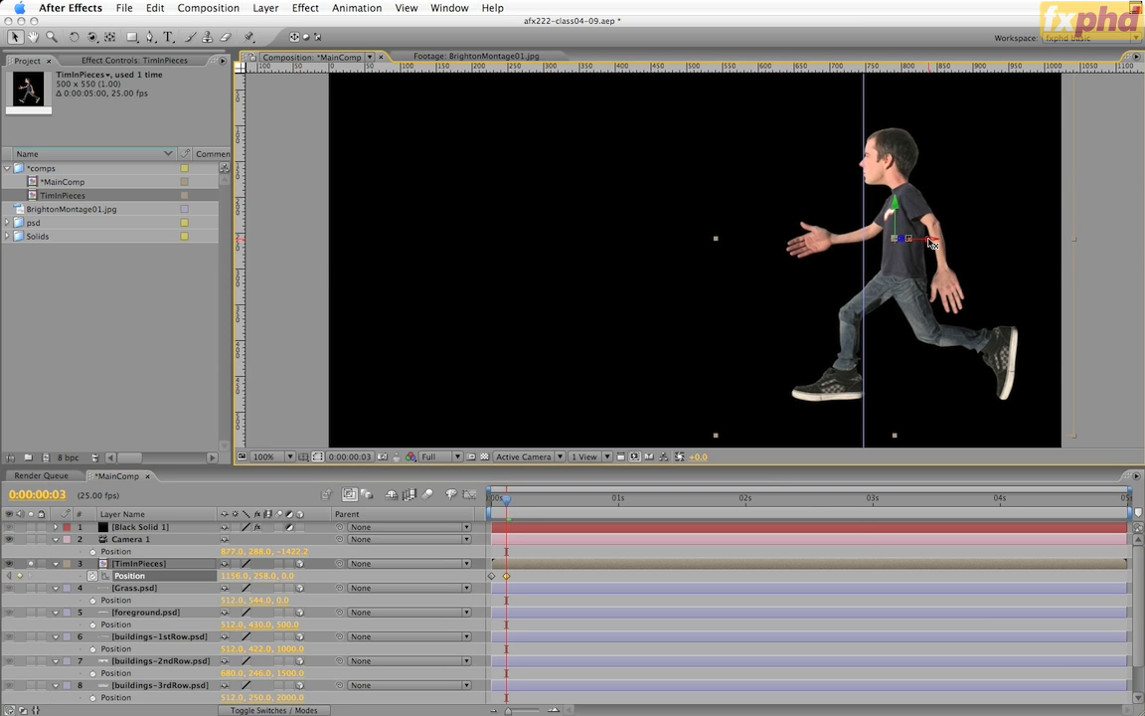
{"action": "key", "text": "Page_Down"}
{"action": "key", "text": "Page_Down"}
{"action": "key", "text": "Page_Down"}
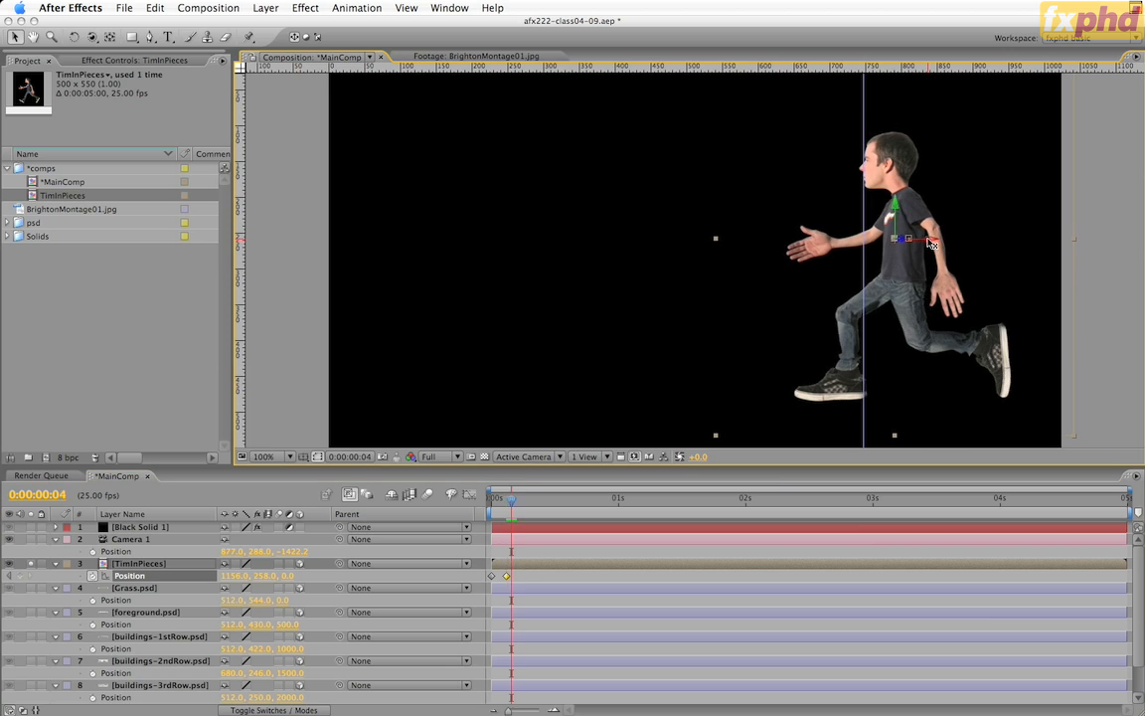
Continue keyframing TimInPieces at three-frame intervals, setting Position X to 1084 at 0:00:00:09 so the planted heel meets the guide.
{"action": "left_click_drag", "start_coordinate": [934, 244], "coordinate": [881, 254]}
{"action": "key", "text": "Page_Down"}
{"action": "key", "text": "Page_Down"}
{"action": "key", "text": "Page_Down"}
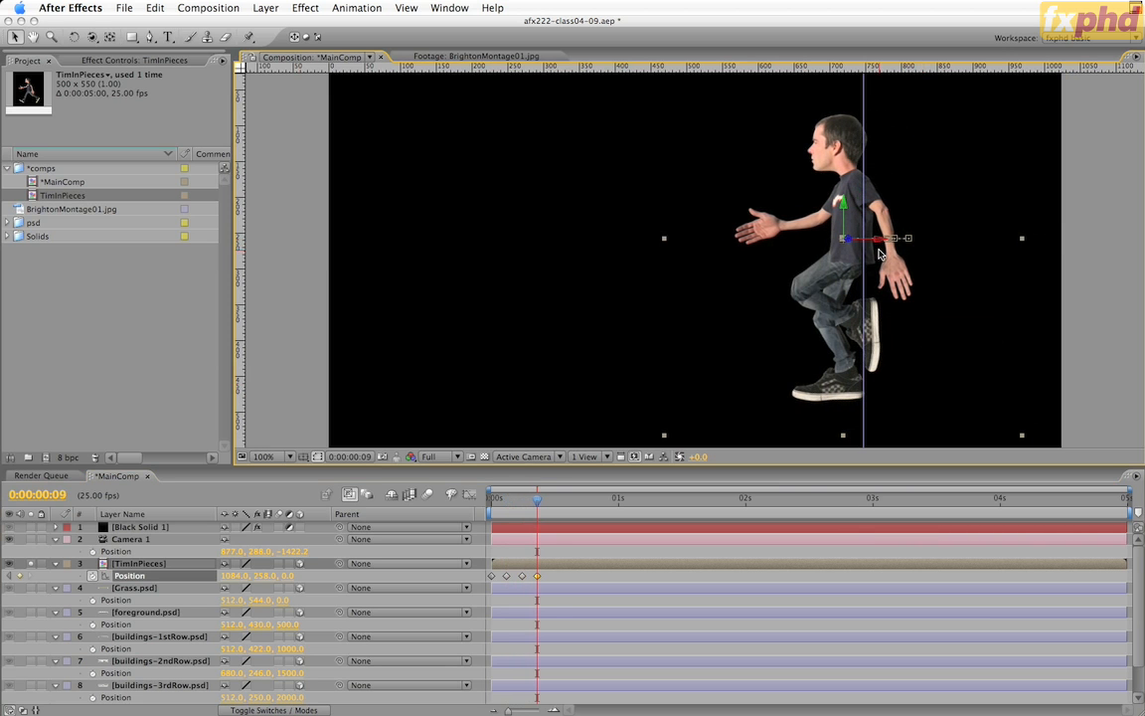
At 0:00:00:12, keyframe TimInPieces Position X at 1043 to align the planted heel with the guide, and check the next frame.
{"action": "key", "text": "Page_Down"}
{"action": "key", "text": "Page_Down"}
{"action": "key", "text": "Page_Down"}
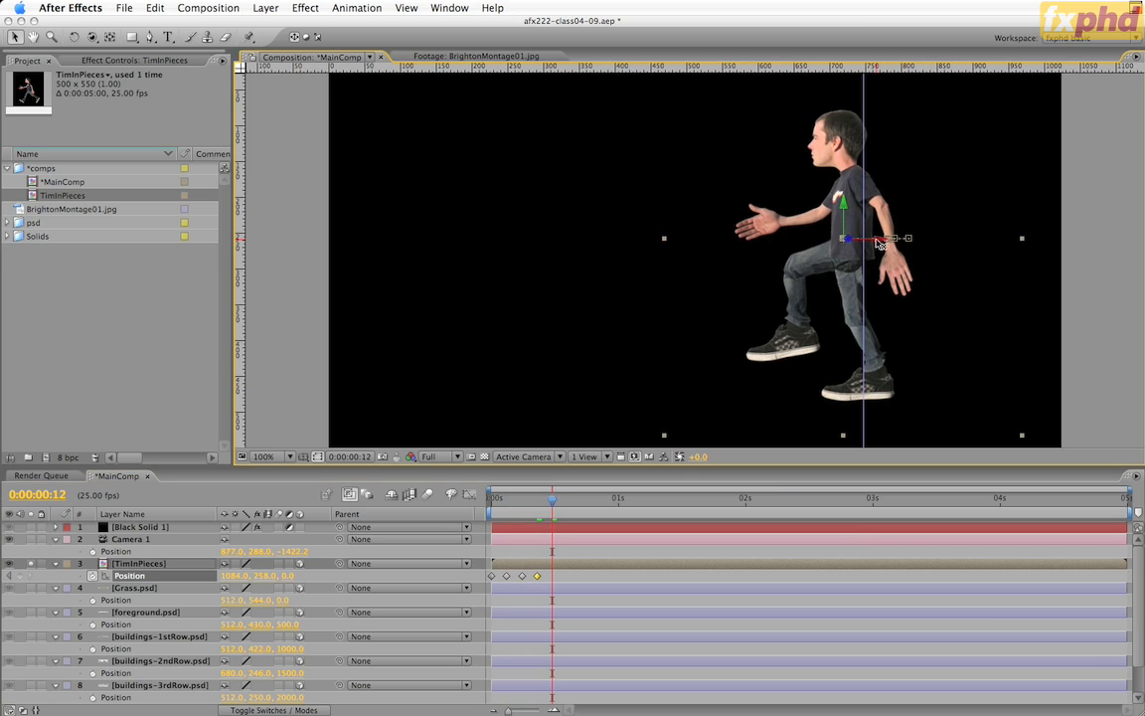
{"action": "left_click_drag", "start_coordinate": [879, 244], "coordinate": [850, 256]}
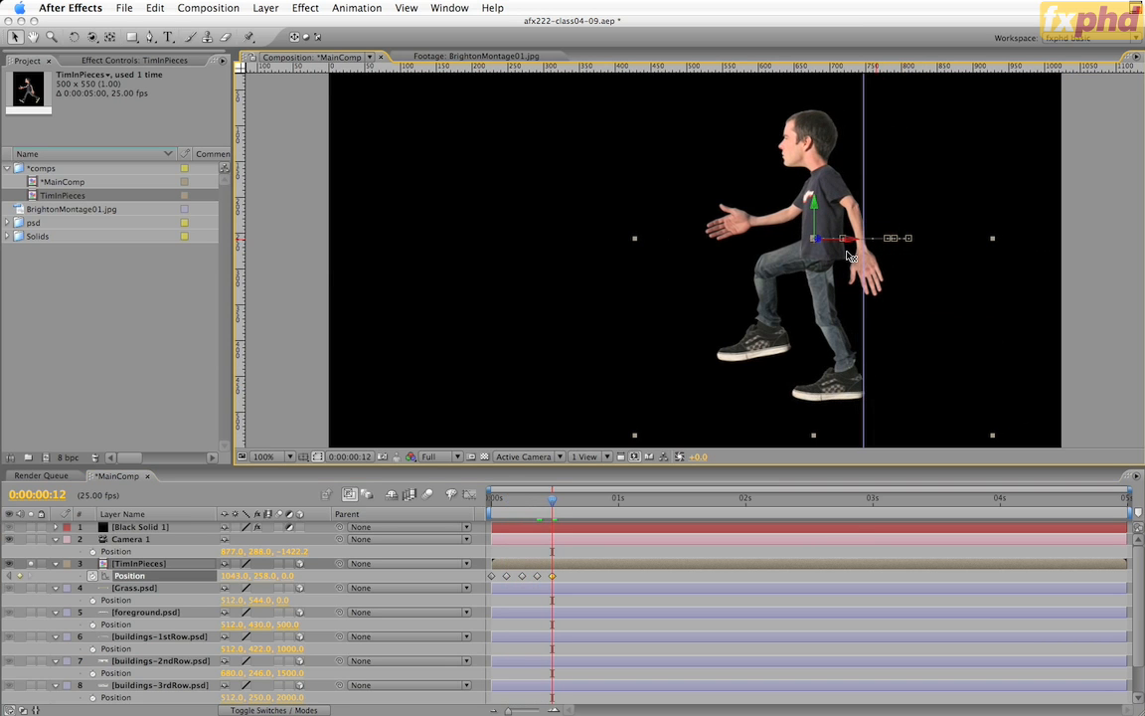
{"action": "key", "text": "Page_Down"}
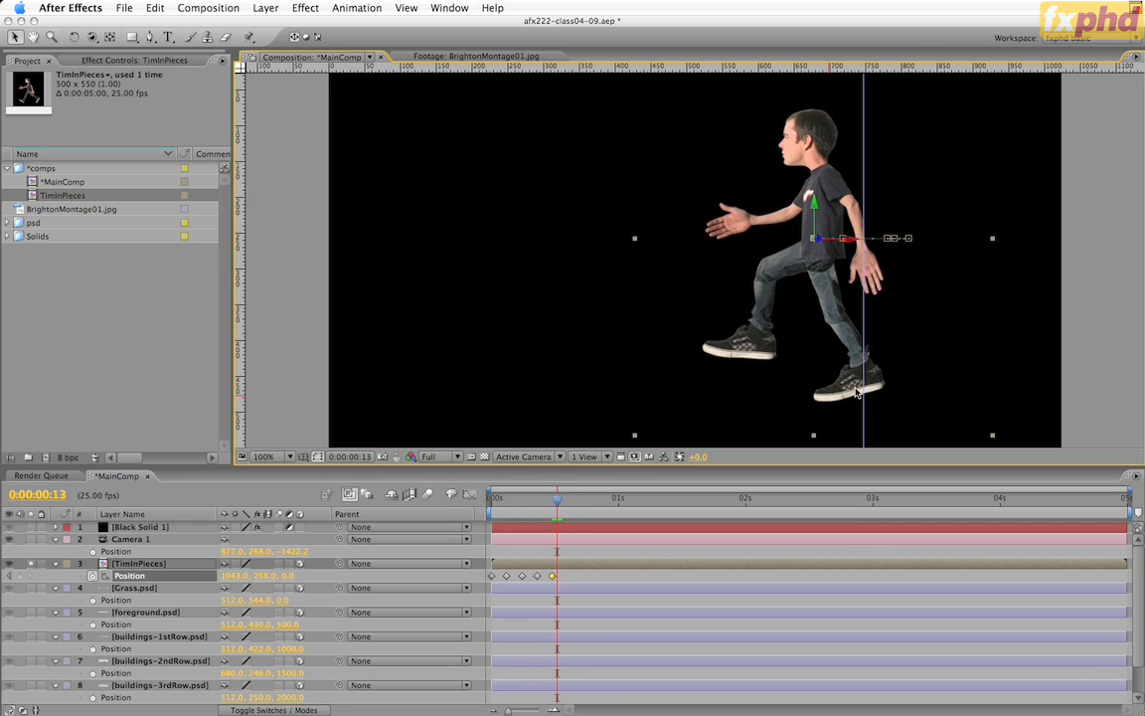
{"action": "key", "text": "Page_Up"}
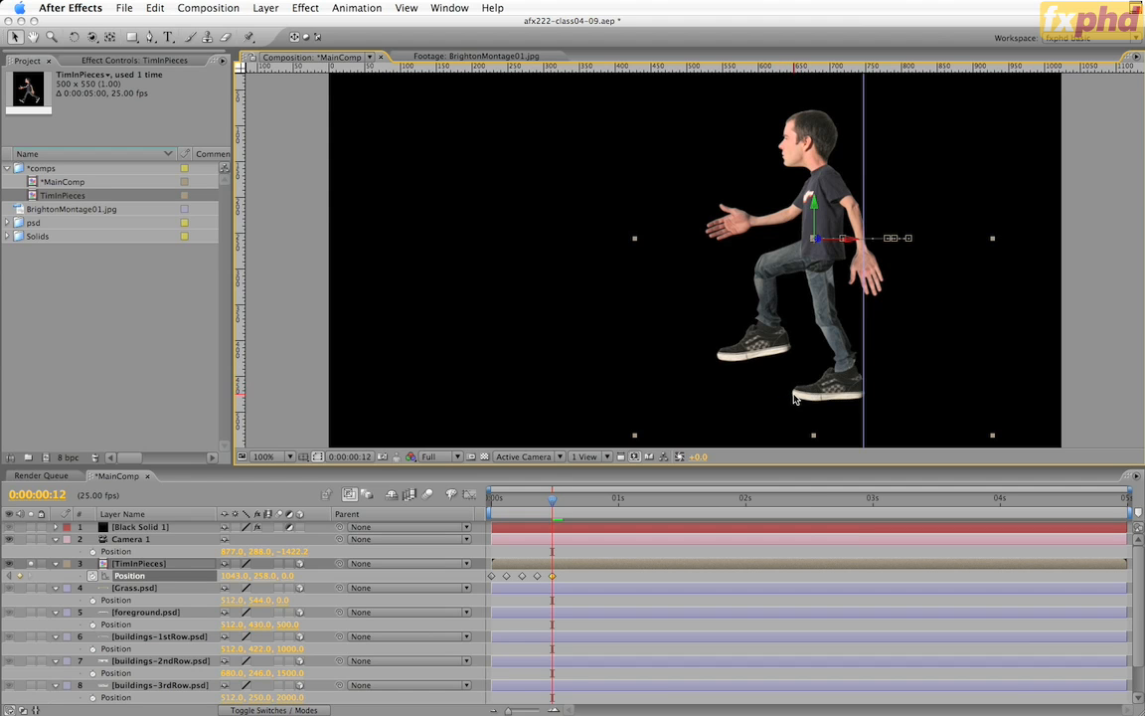
Move the guide to the toe of the planted foot, and at 0:00:00:15 keyframe TimInPieces Position X at 951 to match it.
{"action": "left_click_drag", "start_coordinate": [867, 170], "coordinate": [793, 184]}
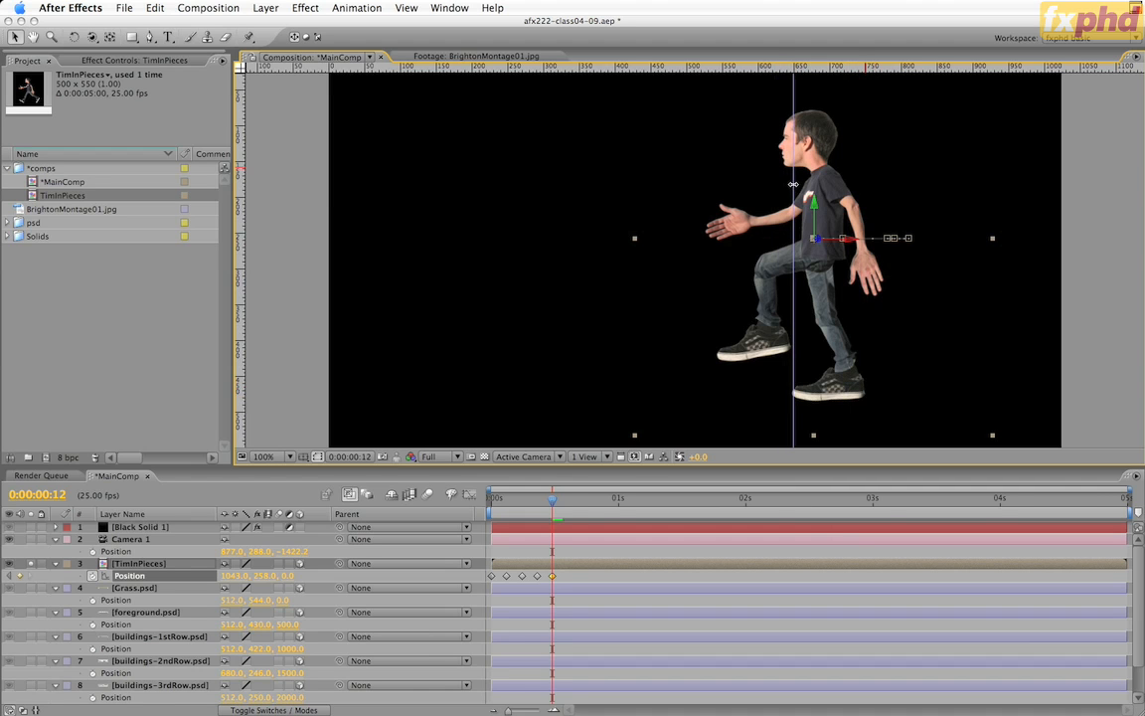
{"action": "key", "text": "Page_Down"}
{"action": "key", "text": "Page_Down"}
{"action": "key", "text": "Page_Down"}
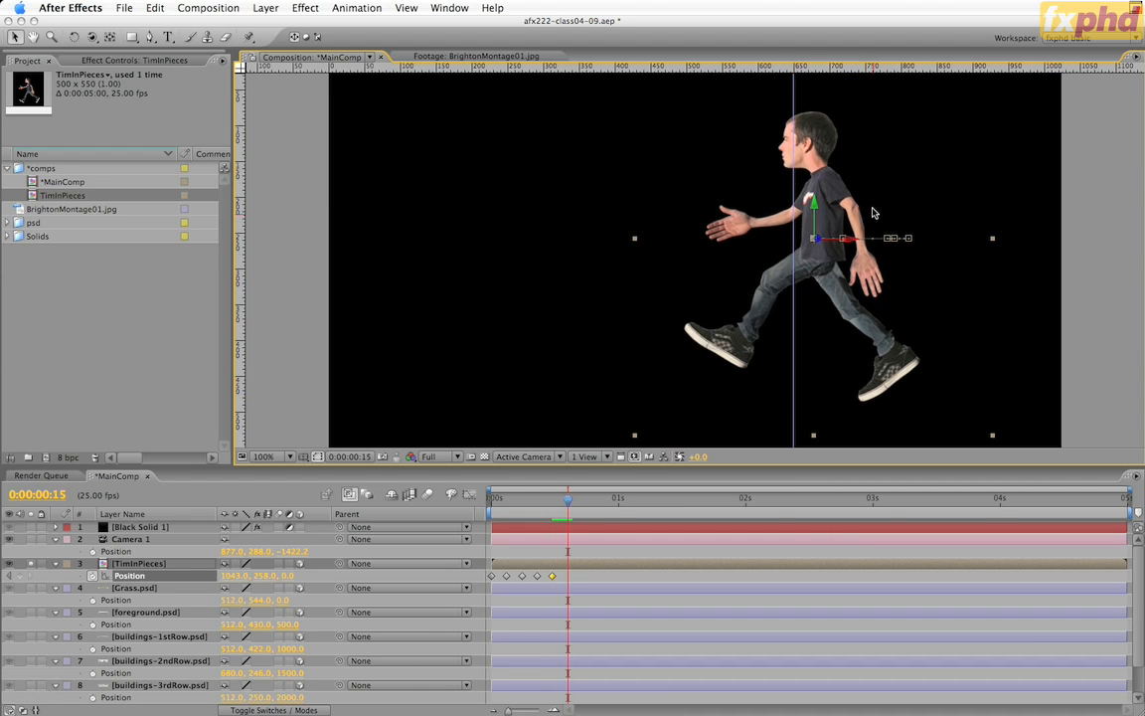
{"action": "left_click_drag", "start_coordinate": [852, 242], "coordinate": [787, 252]}
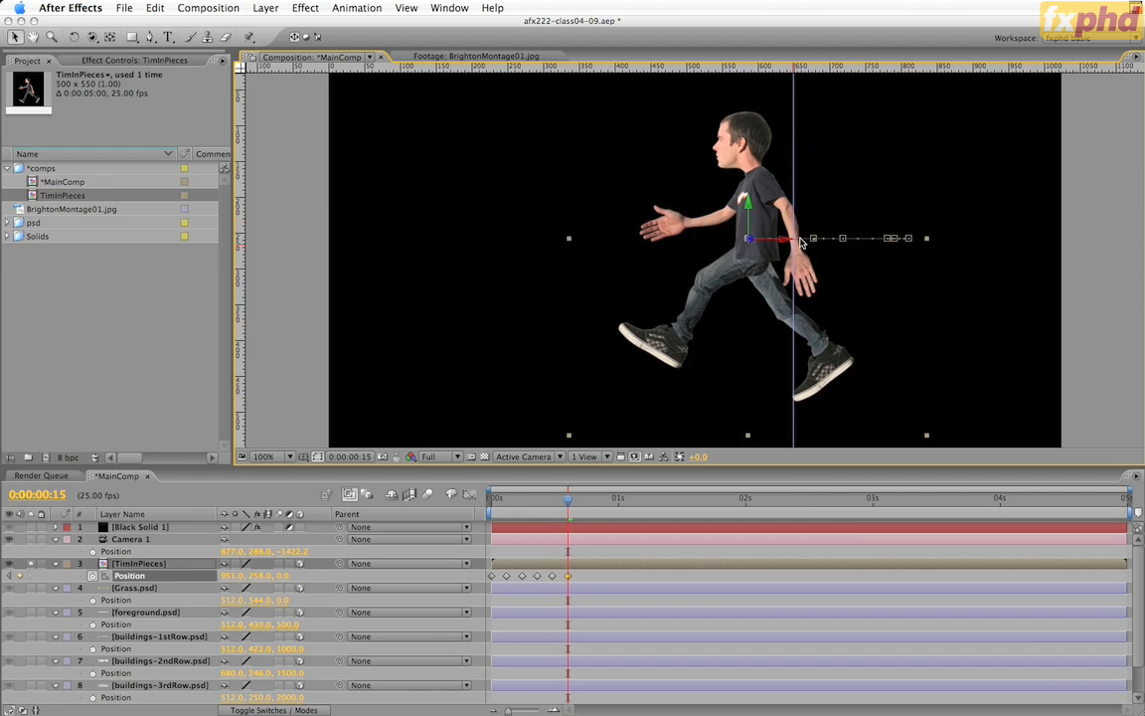
At 0:00:00:18, keyframe TimInPieces Position X at 883 so the rear foot's toe stays on the guide.
{"action": "key", "text": "Page_Down"}
{"action": "key", "text": "Page_Down"}
{"action": "key", "text": "Page_Down"}
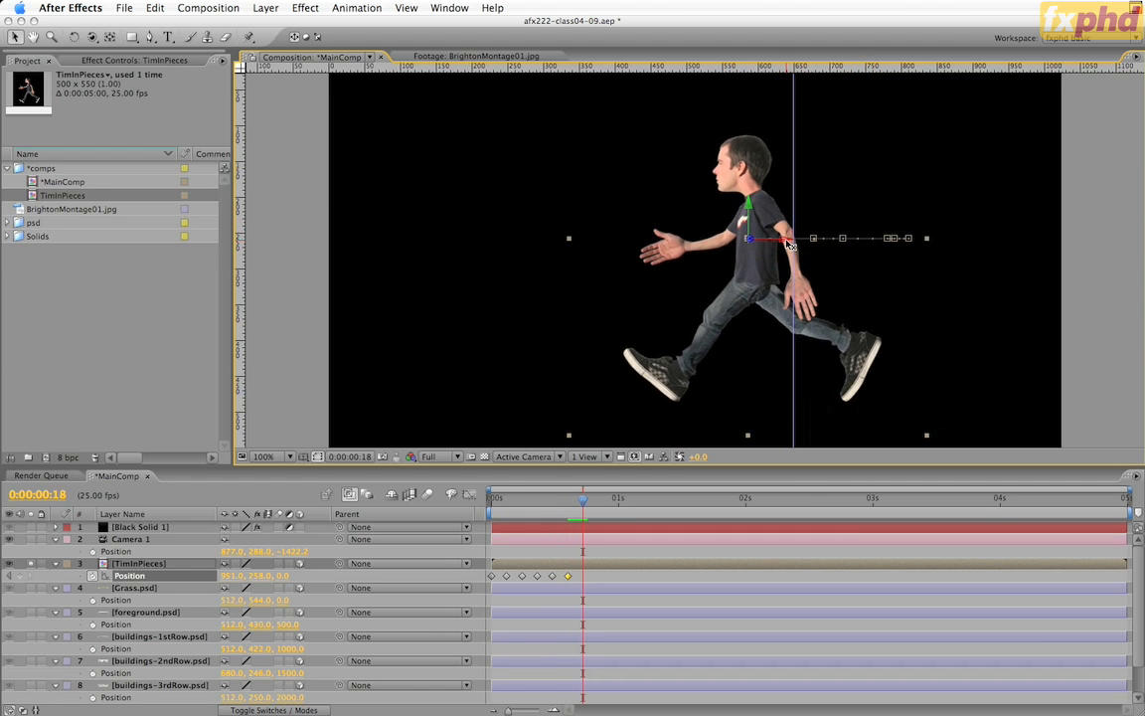
{"action": "left_click_drag", "start_coordinate": [788, 243], "coordinate": [739, 252]}
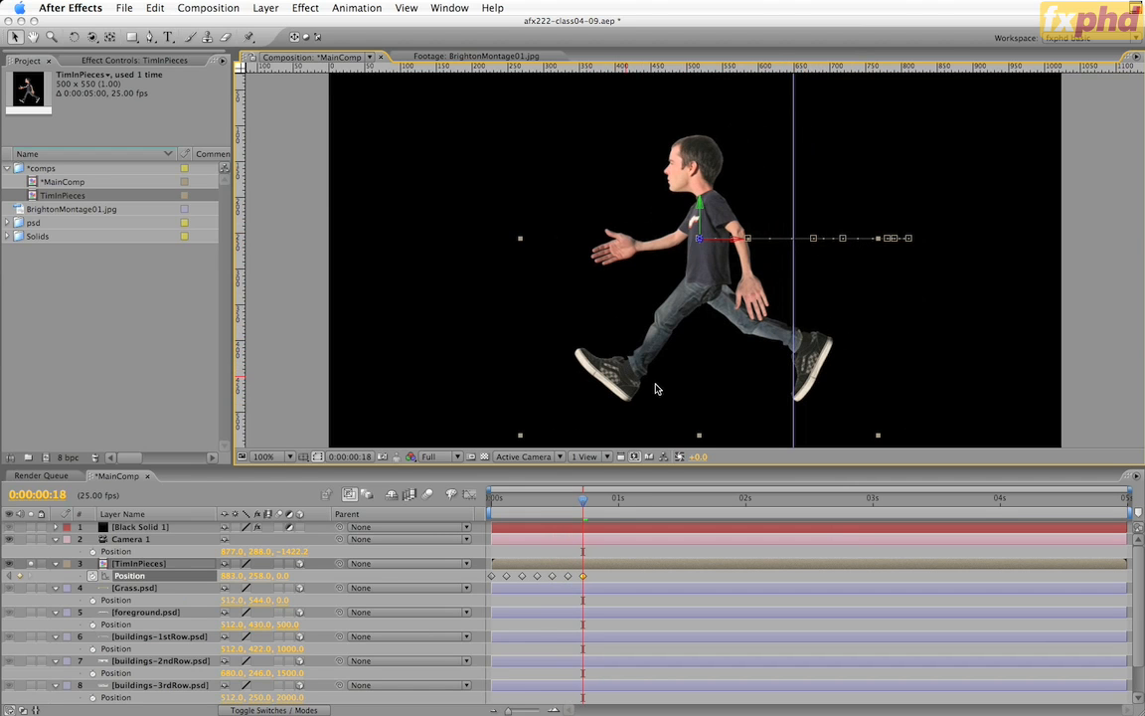
Move the guide to the front foot's heel, and at 0:00:00:21 keyframe TimInPieces Position X at 841 to match it.
{"action": "left_click_drag", "start_coordinate": [794, 263], "coordinate": [631, 295]}
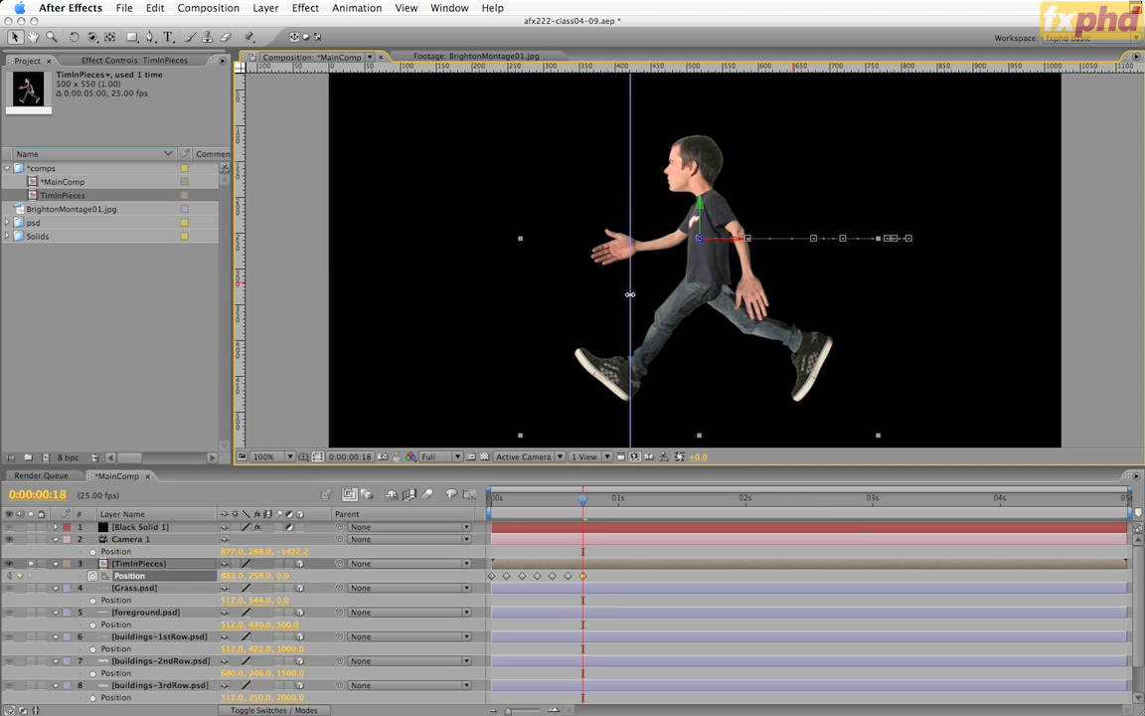
{"action": "key", "text": "Page_Down"}
{"action": "key", "text": "Page_Down"}
{"action": "key", "text": "Page_Down"}
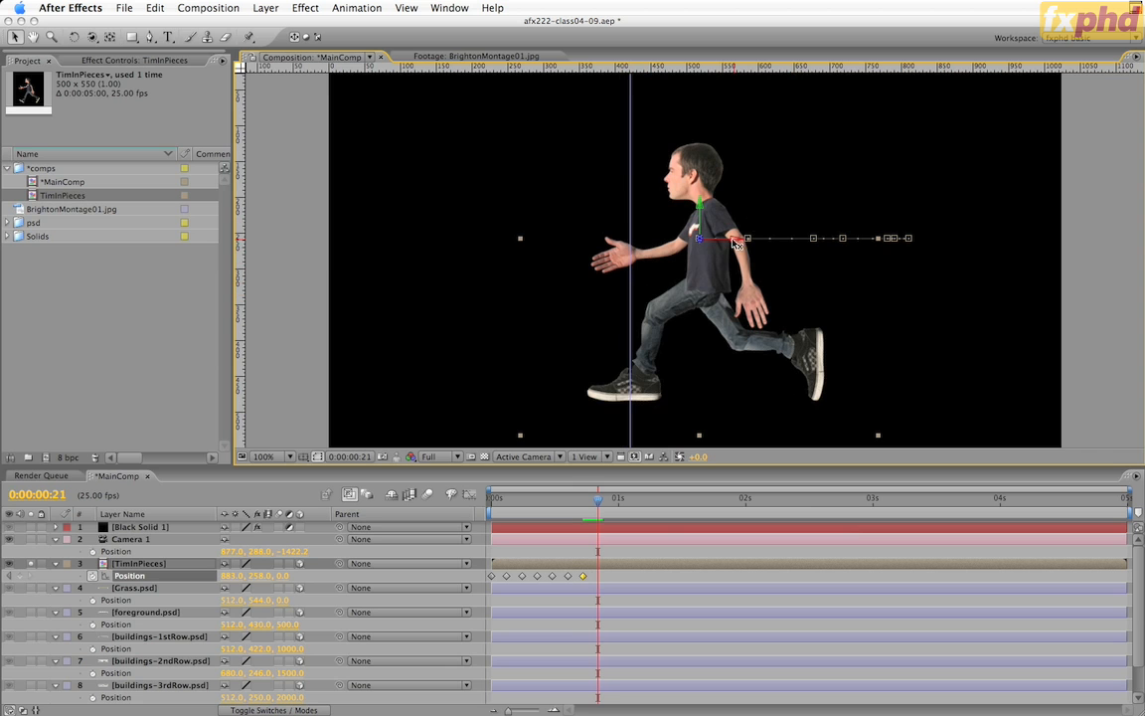
{"action": "left_click_drag", "start_coordinate": [735, 243], "coordinate": [705, 247]}
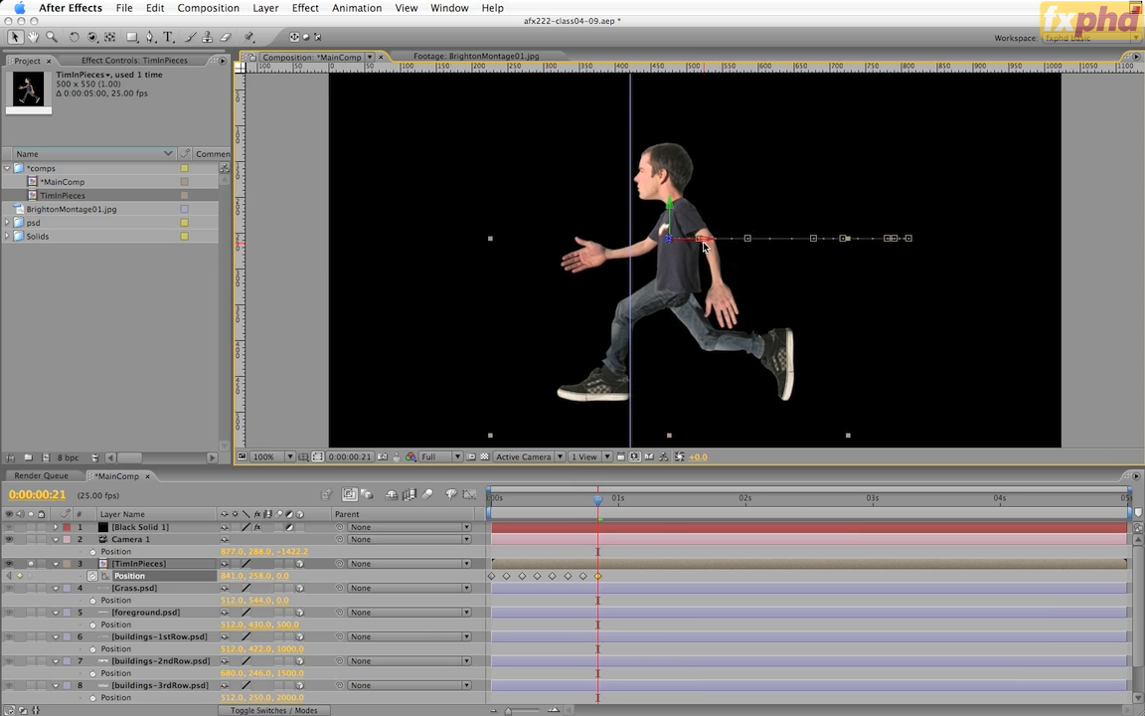
At 0:00:00:24, keyframe TimInPieces Position X at 817 so the front heel stays on the guide.
{"action": "key", "text": "Page_Down"}
{"action": "key", "text": "Page_Down"}
{"action": "key", "text": "Page_Down"}
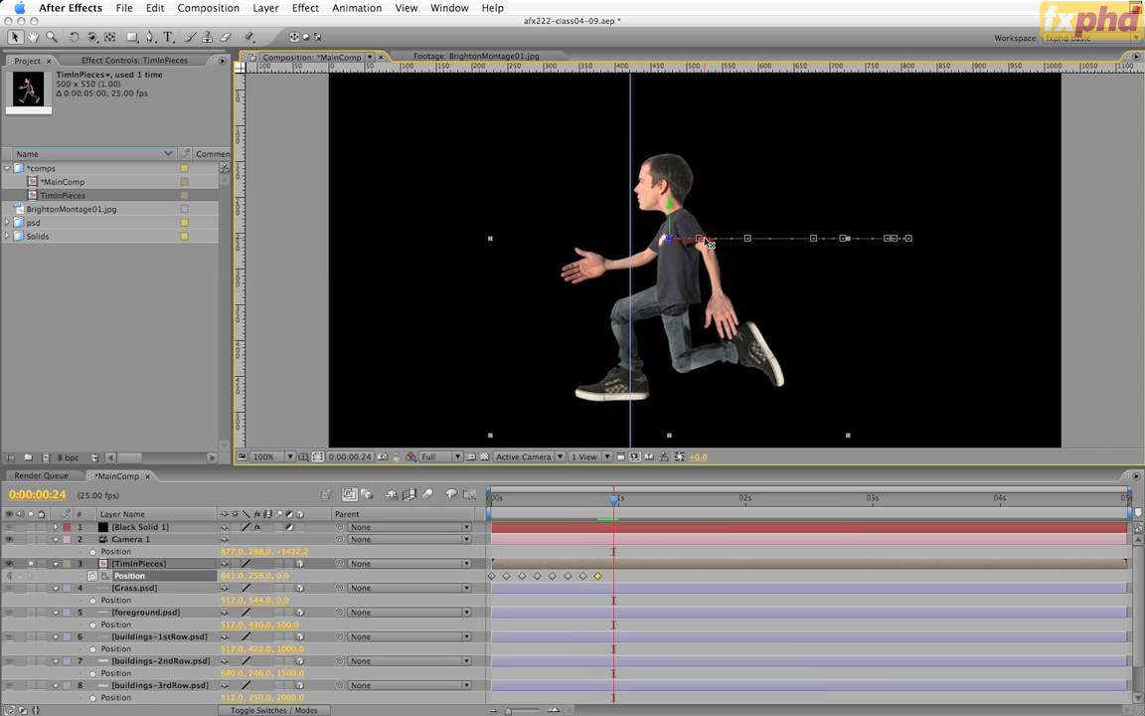
{"action": "left_click_drag", "start_coordinate": [707, 242], "coordinate": [689, 246]}
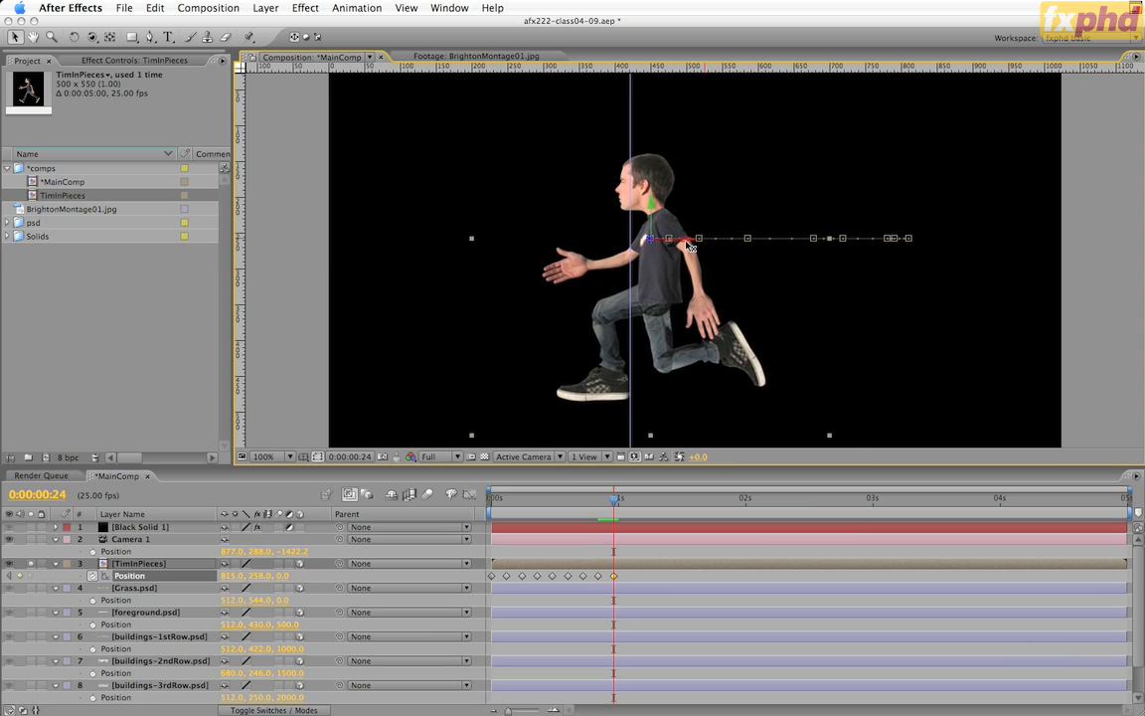
At 0:00:01:02, keyframe TimInPieces Position X at 745 to bring the planted heel back to the guide.
{"action": "key", "text": "Page_Down"}
{"action": "key", "text": "Page_Down"}
{"action": "key", "text": "Page_Down"}
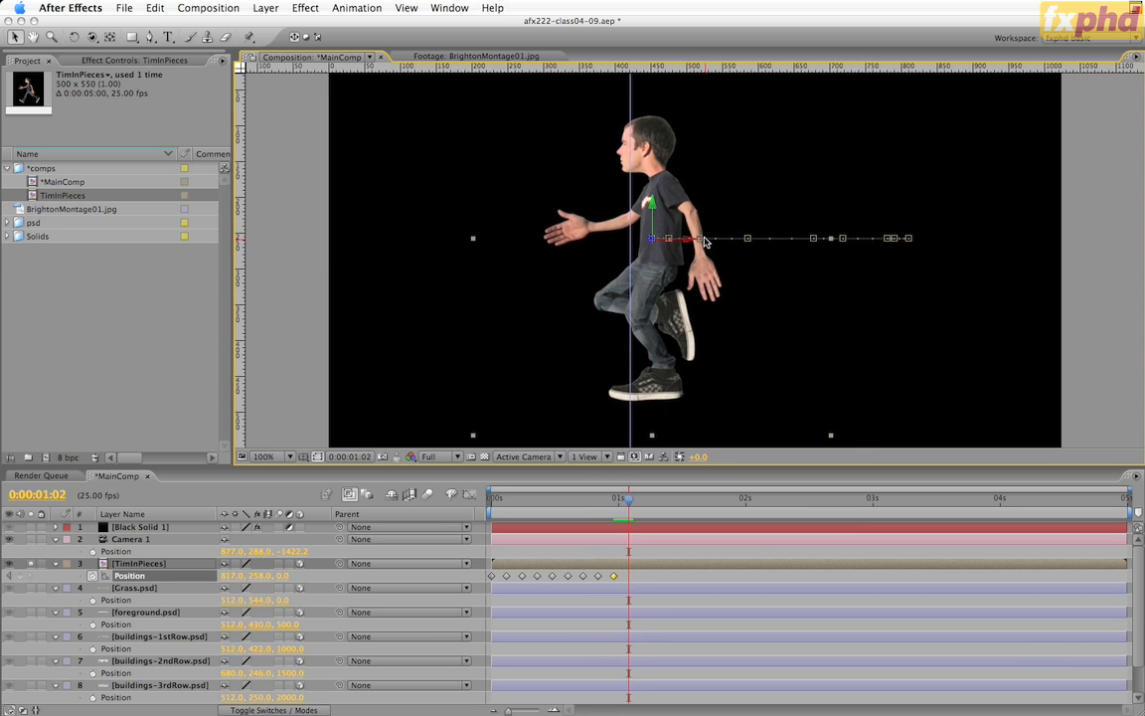
{"action": "left_click_drag", "start_coordinate": [696, 242], "coordinate": [640, 253]}
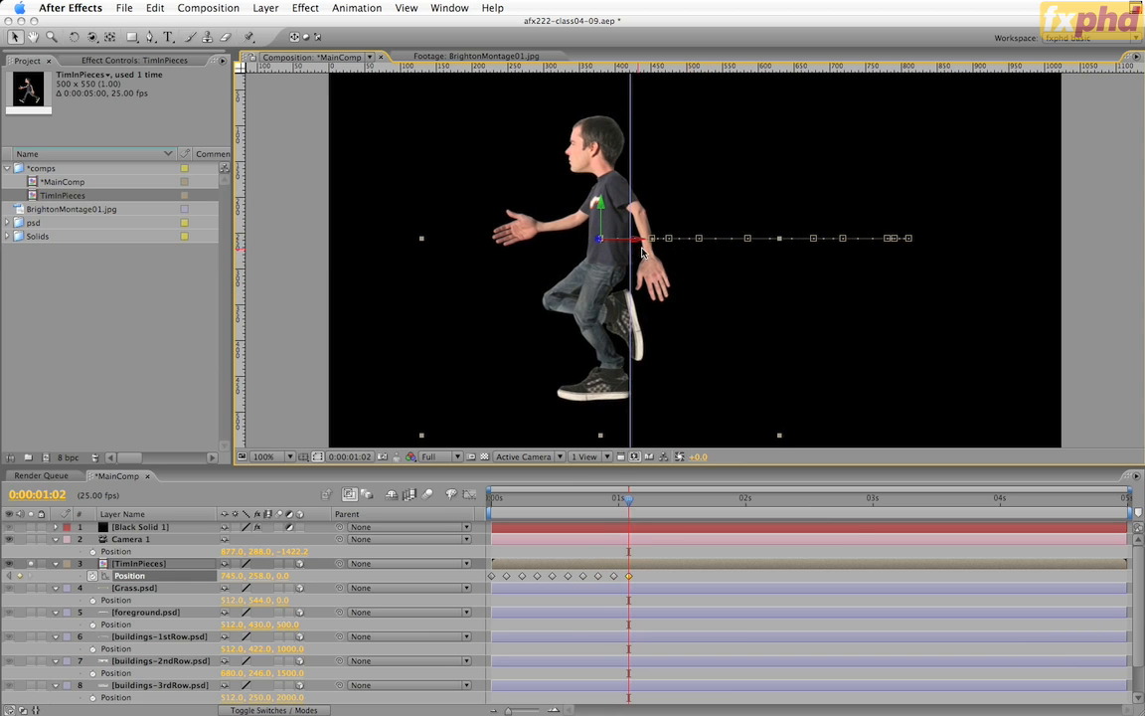
At 0:00:01:05, keyframe TimInPieces Position X at 705 to align the planted heel with the guide, and check the next frame.
{"action": "key", "text": "Page_Down"}
{"action": "key", "text": "Page_Down"}
{"action": "key", "text": "Page_Down"}
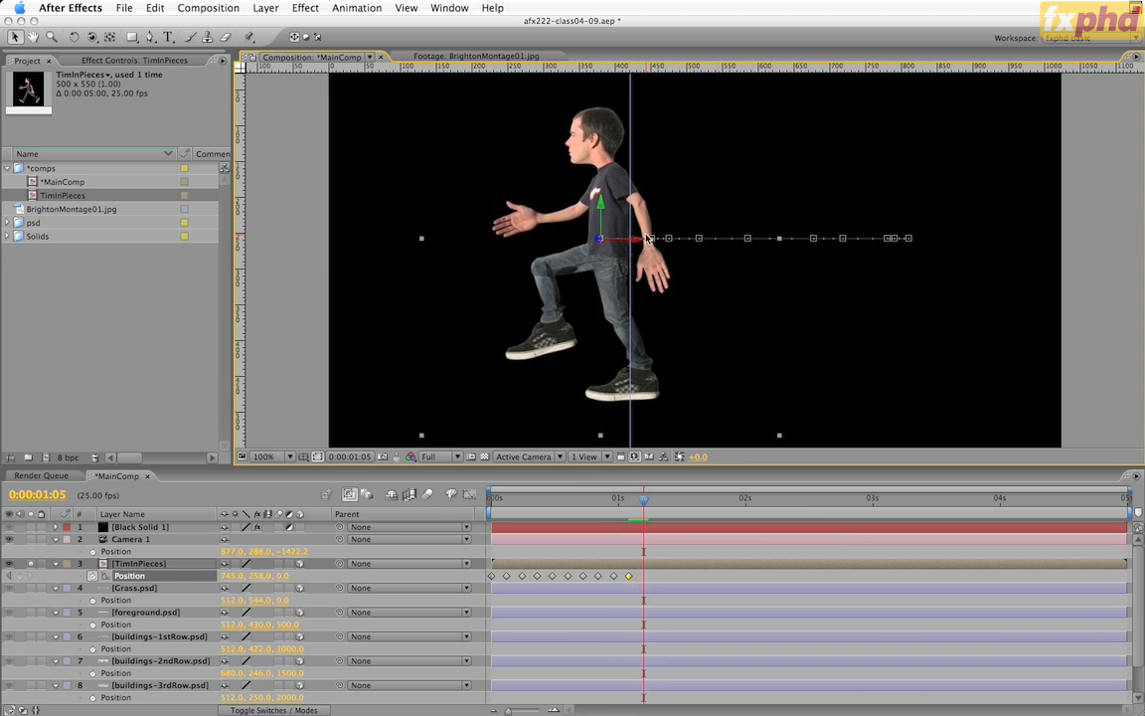
{"action": "left_click_drag", "start_coordinate": [638, 242], "coordinate": [625, 249]}
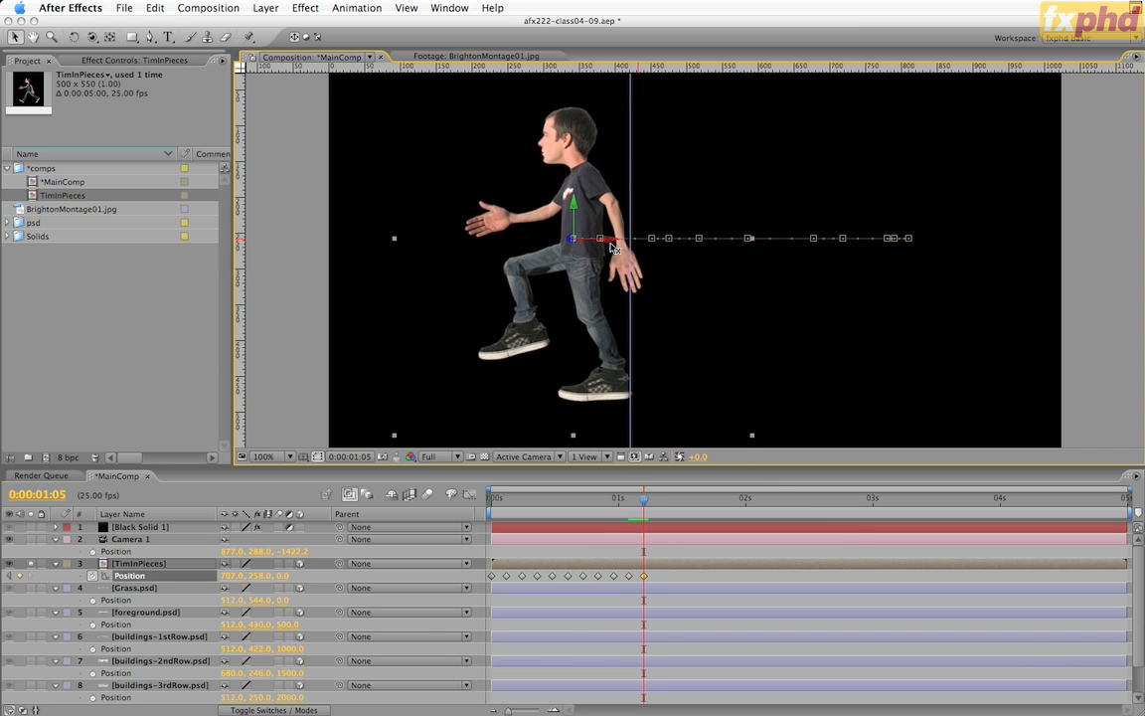
{"action": "key", "text": "Page_Down"}
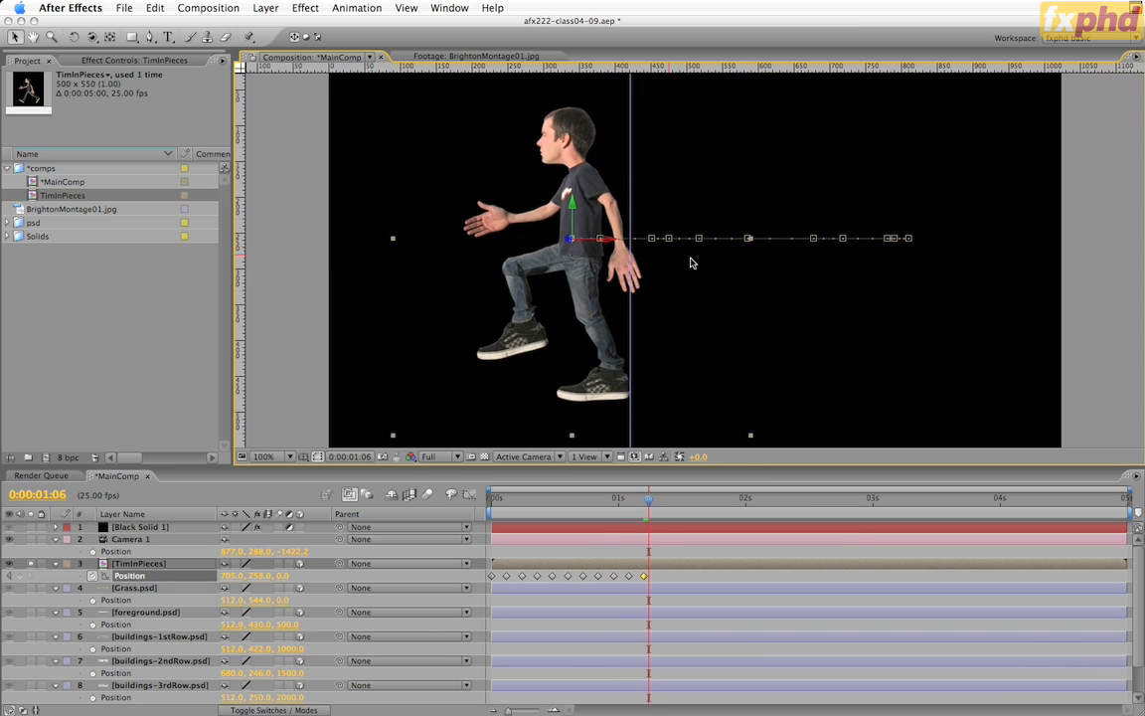
{"action": "key", "text": "Page_Up"}
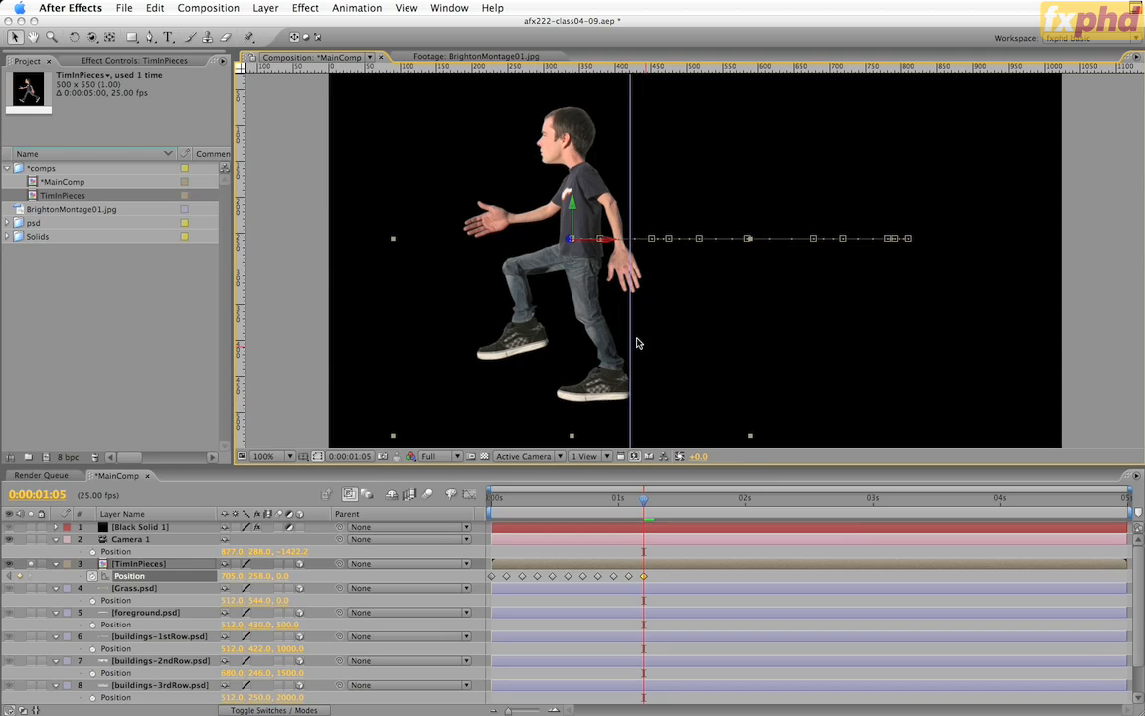
Move the guide to the planted foot's toe, and at 0:00:01:08 keyframe TimInPieces Position X at 629 to match it.
{"action": "left_click_drag", "start_coordinate": [631, 340], "coordinate": [557, 349]}
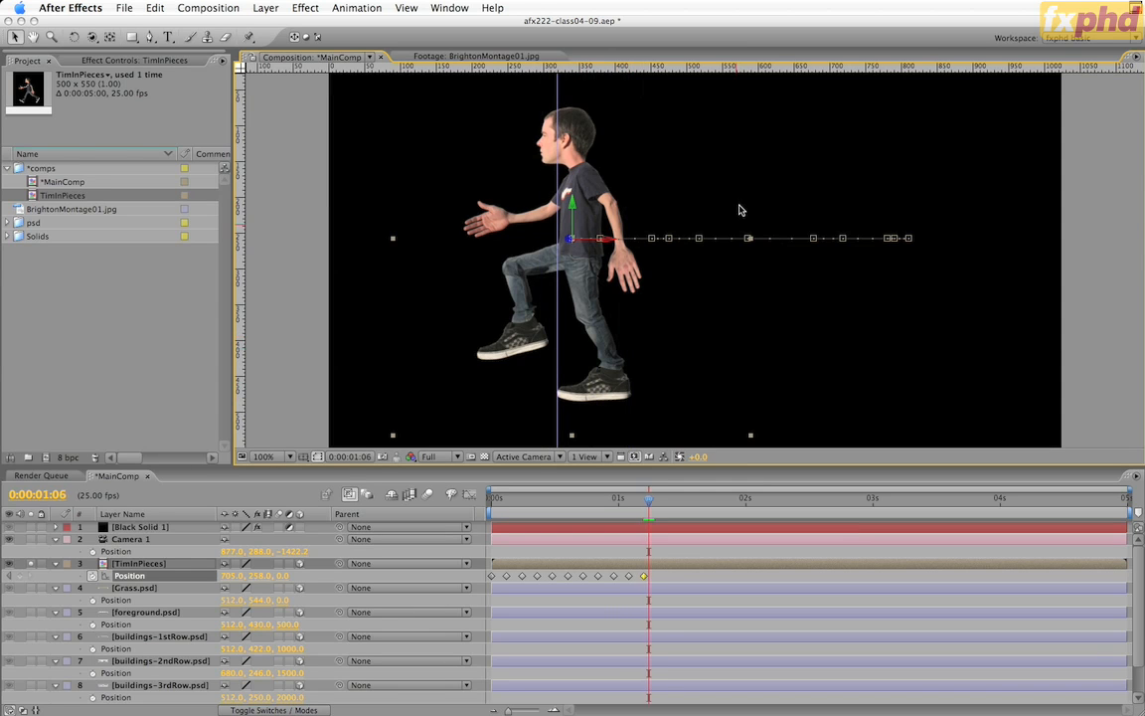
{"action": "key", "text": "Page_Down"}
{"action": "key", "text": "Page_Down"}
{"action": "key", "text": "Page_Down"}
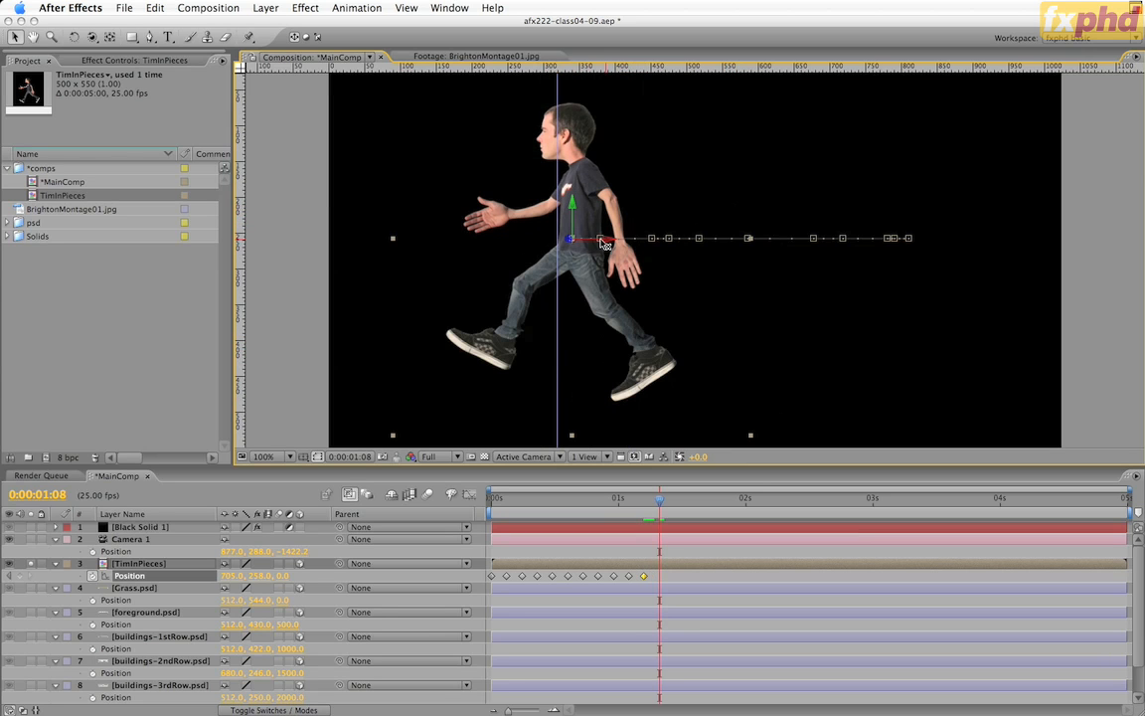
{"action": "left_click_drag", "start_coordinate": [608, 243], "coordinate": [554, 246]}
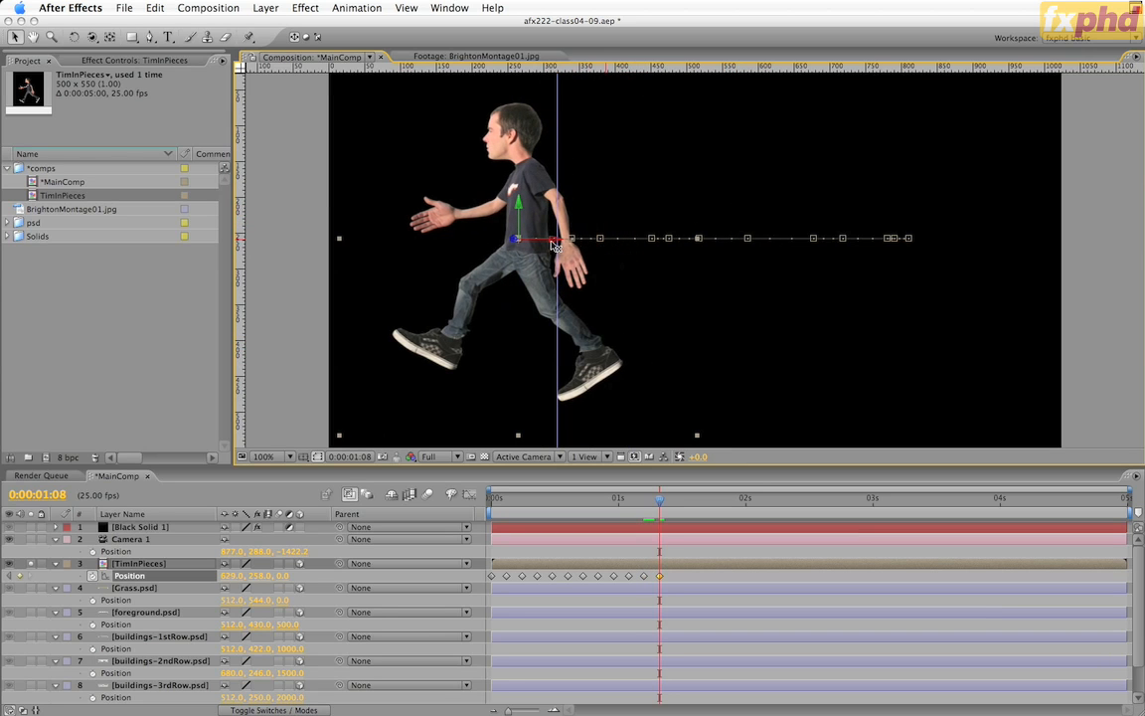
At 0:00:01:11, keyframe TimInPieces Position X at 561 with the rear toe on the guide, and move the guide to the front heel.
{"action": "key", "text": "Page_Down"}
{"action": "key", "text": "Page_Down"}
{"action": "key", "text": "Page_Down"}
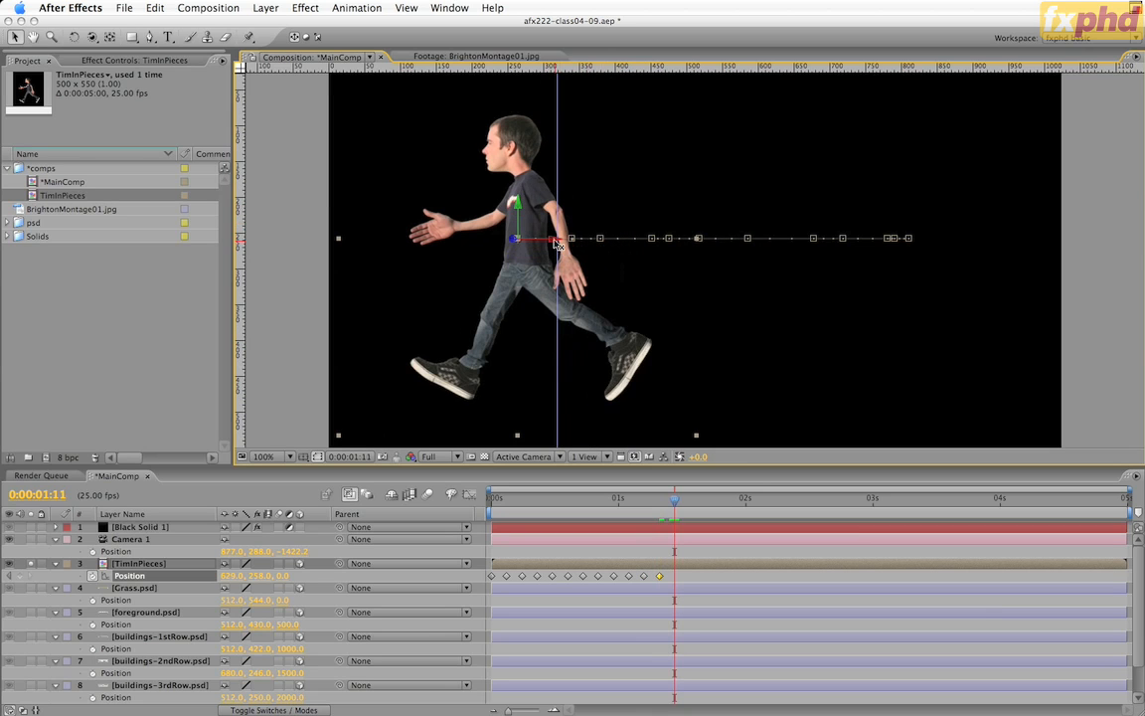
{"action": "left_click_drag", "start_coordinate": [557, 243], "coordinate": [505, 247]}
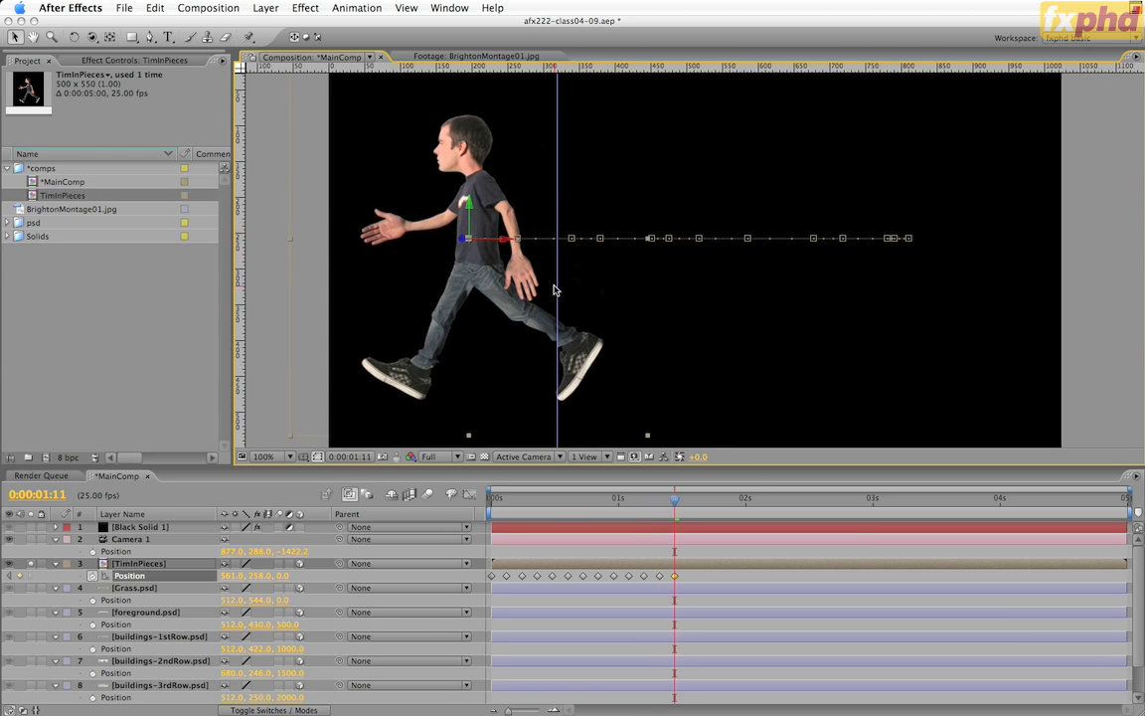
{"action": "left_click_drag", "start_coordinate": [553, 287], "coordinate": [424, 301]}
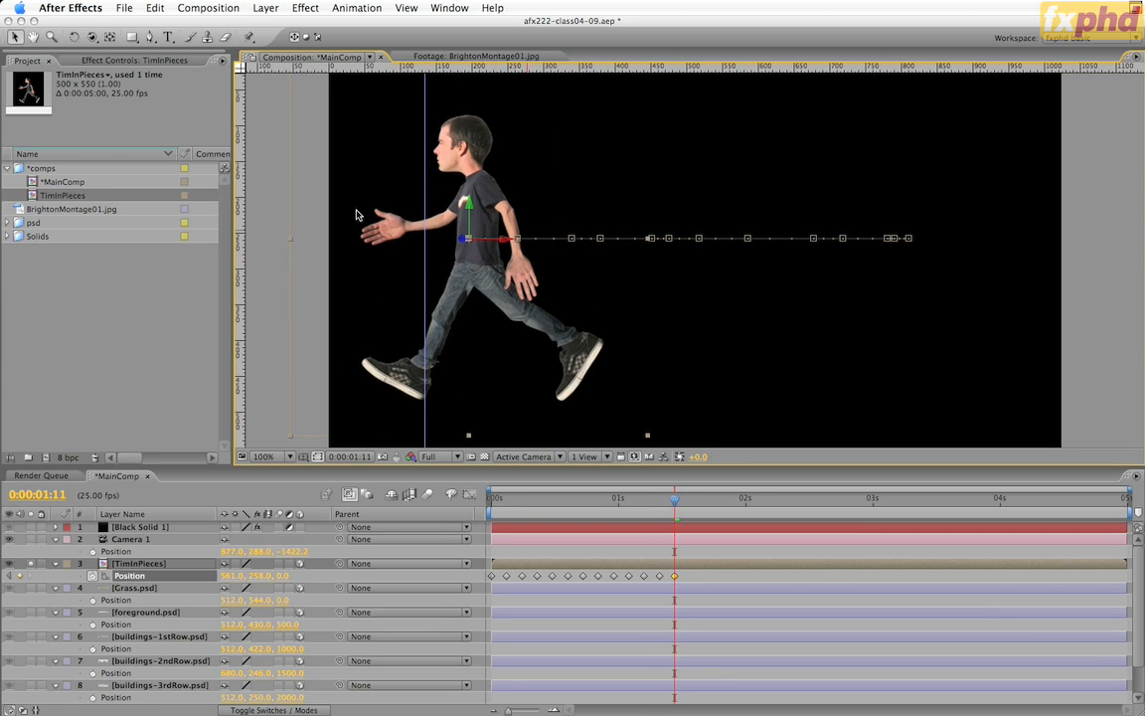
Shift Camera 1 to Position X 344, check the framing against the scenery, and realign the guide with the character's front heel.
{"action": "left_click_drag", "start_coordinate": [227, 551], "coordinate": [2, 552]}
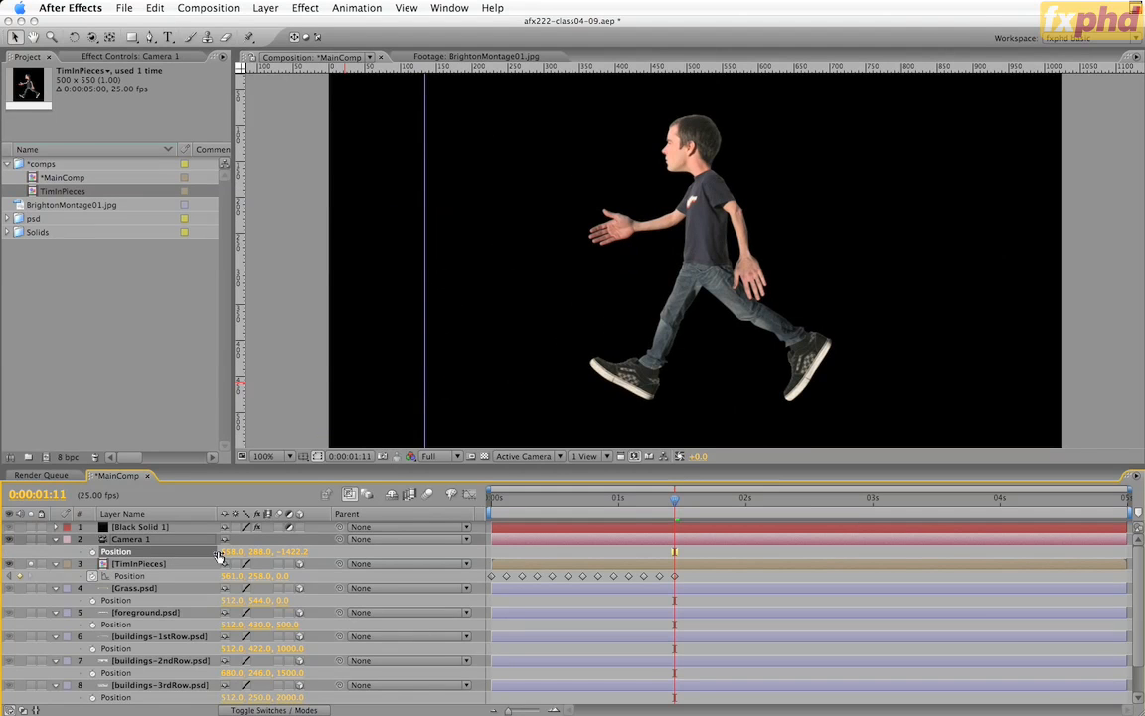
{"action": "left_click_drag", "start_coordinate": [227, 553], "coordinate": [74, 553]}
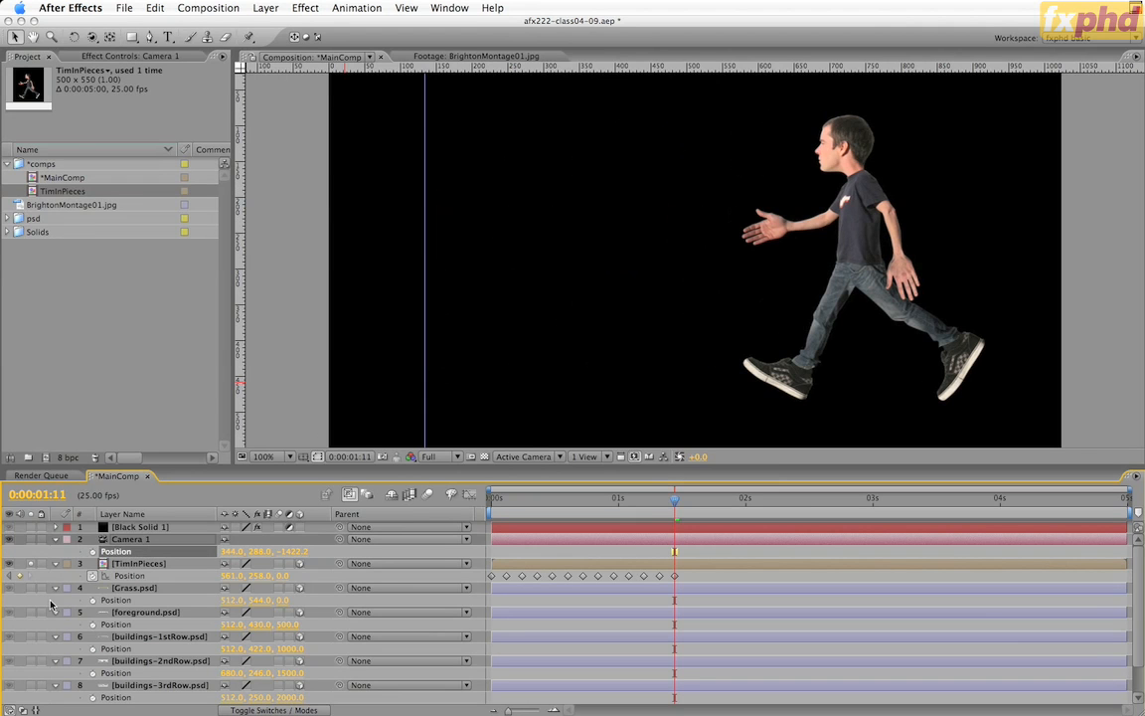
{"action": "left_click", "coordinate": [31, 563]}
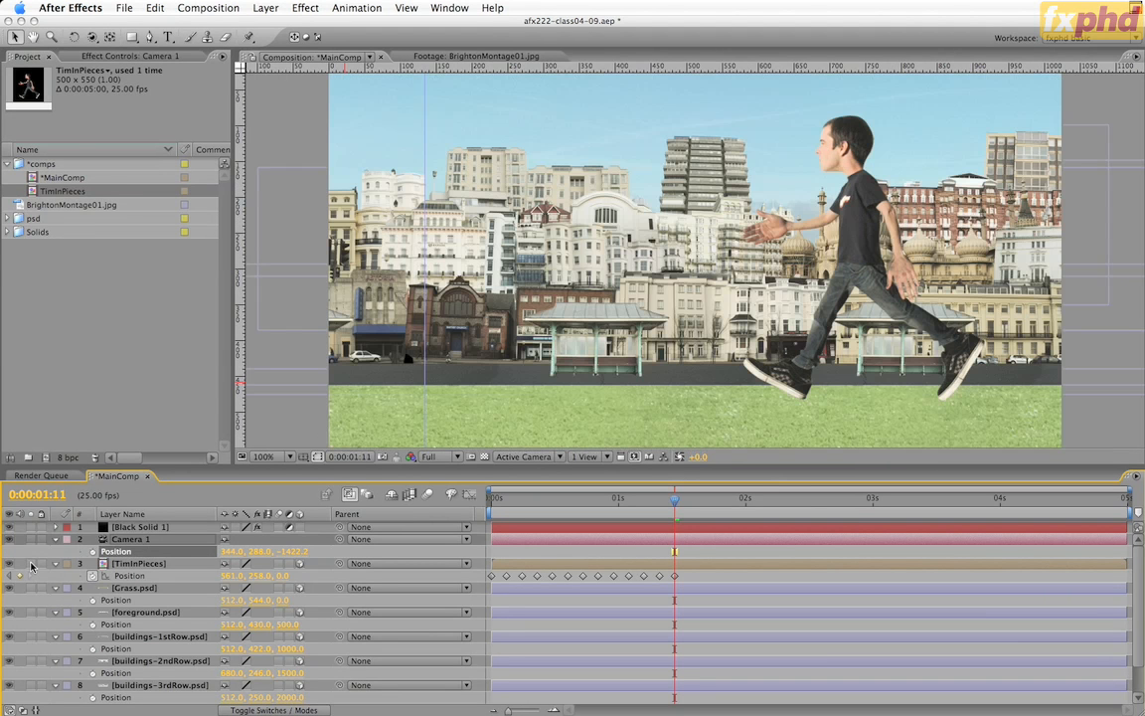
{"action": "left_click", "coordinate": [31, 564]}
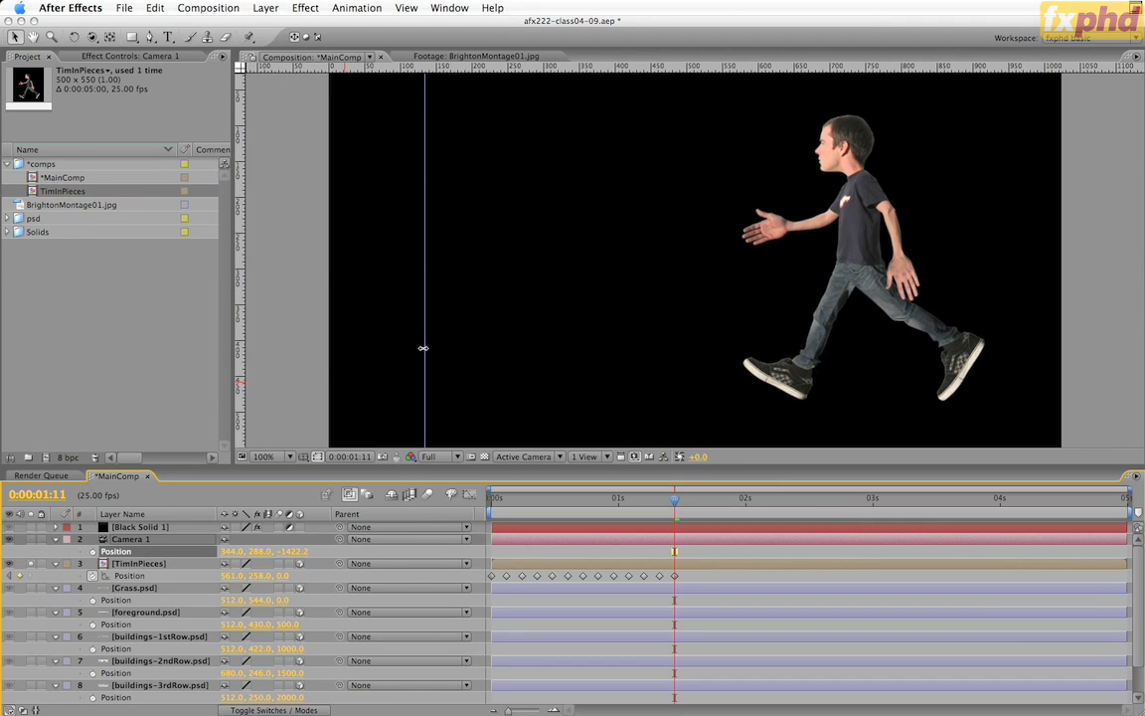
{"action": "left_click_drag", "start_coordinate": [425, 349], "coordinate": [806, 362]}
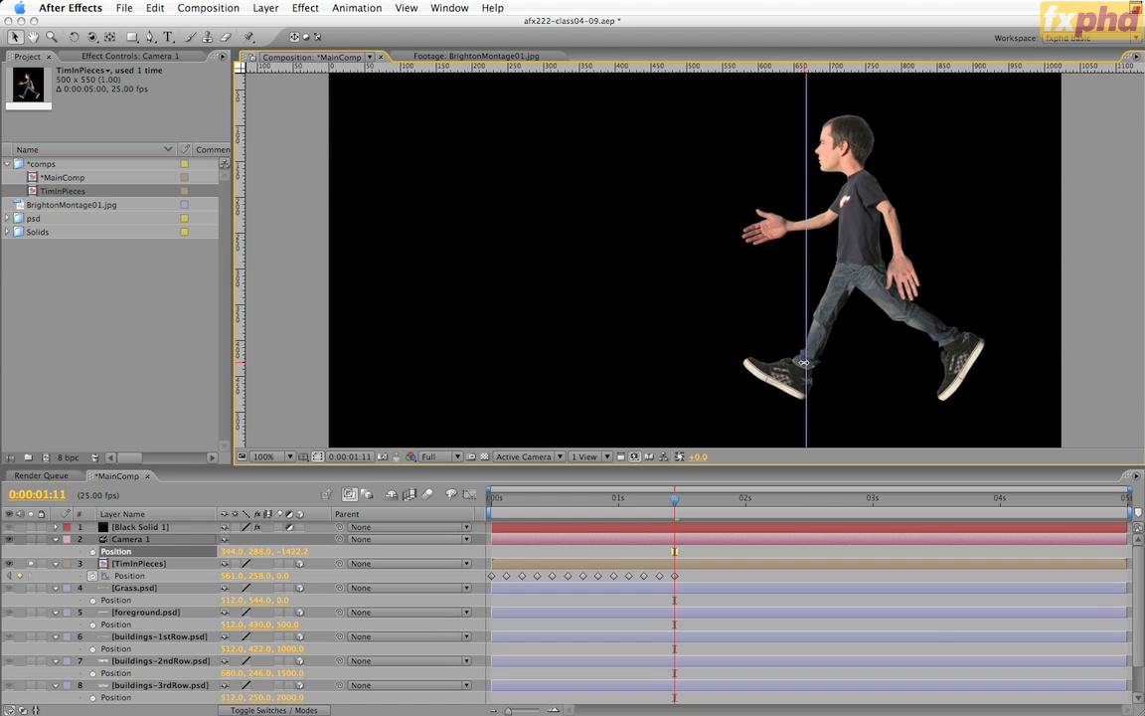
{"action": "left_click_drag", "start_coordinate": [804, 363], "coordinate": [805, 362]}
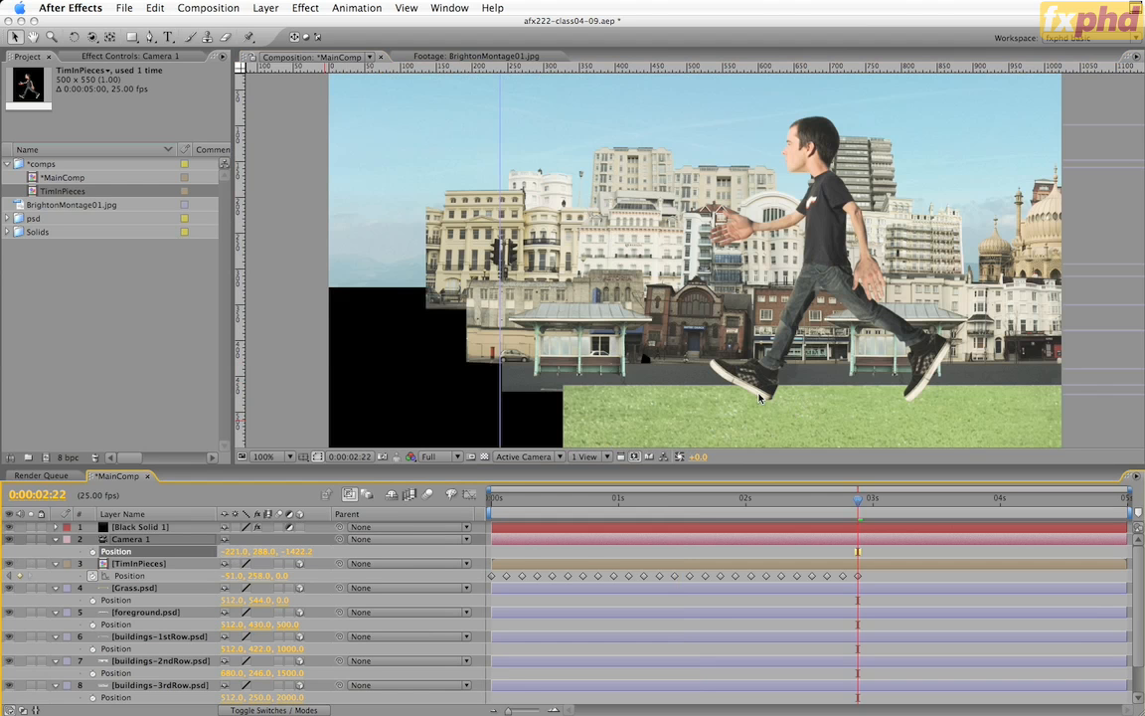
Move the guide to the front heel, keyframe TimInPieces Position X at -68 at 0:00:03:00, and check the layer soloed.
{"action": "left_click_drag", "start_coordinate": [500, 357], "coordinate": [769, 381]}
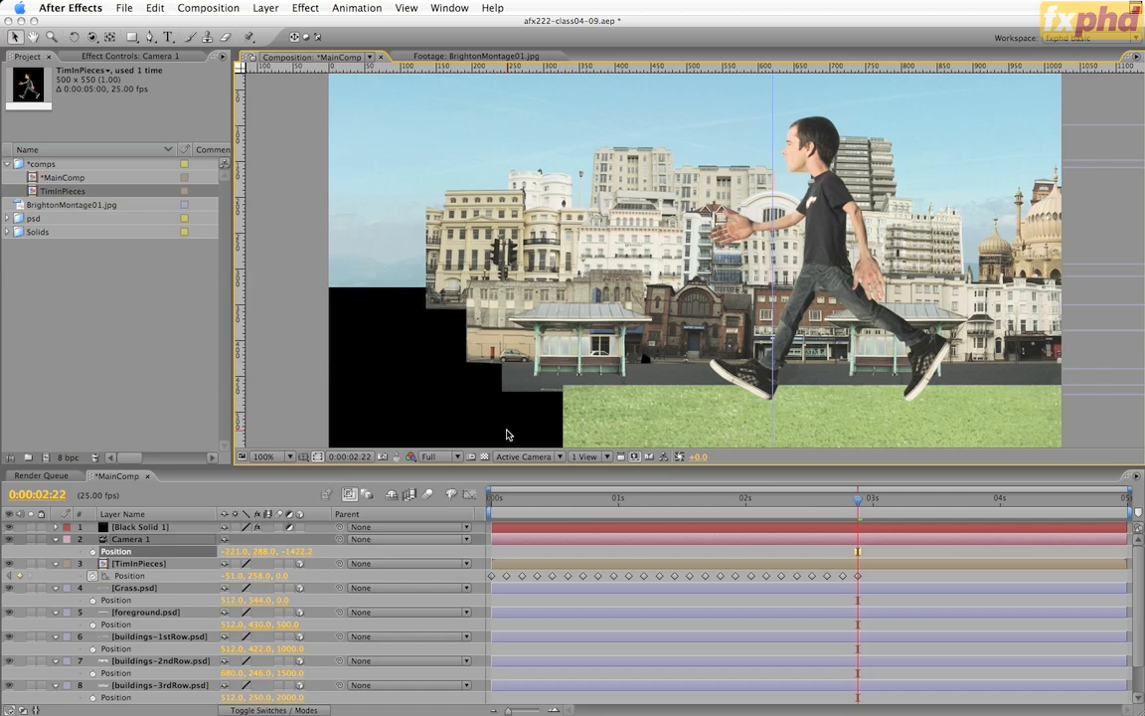
{"action": "key", "text": "Page_Down"}
{"action": "key", "text": "Page_Down"}
{"action": "key", "text": "Page_Down"}
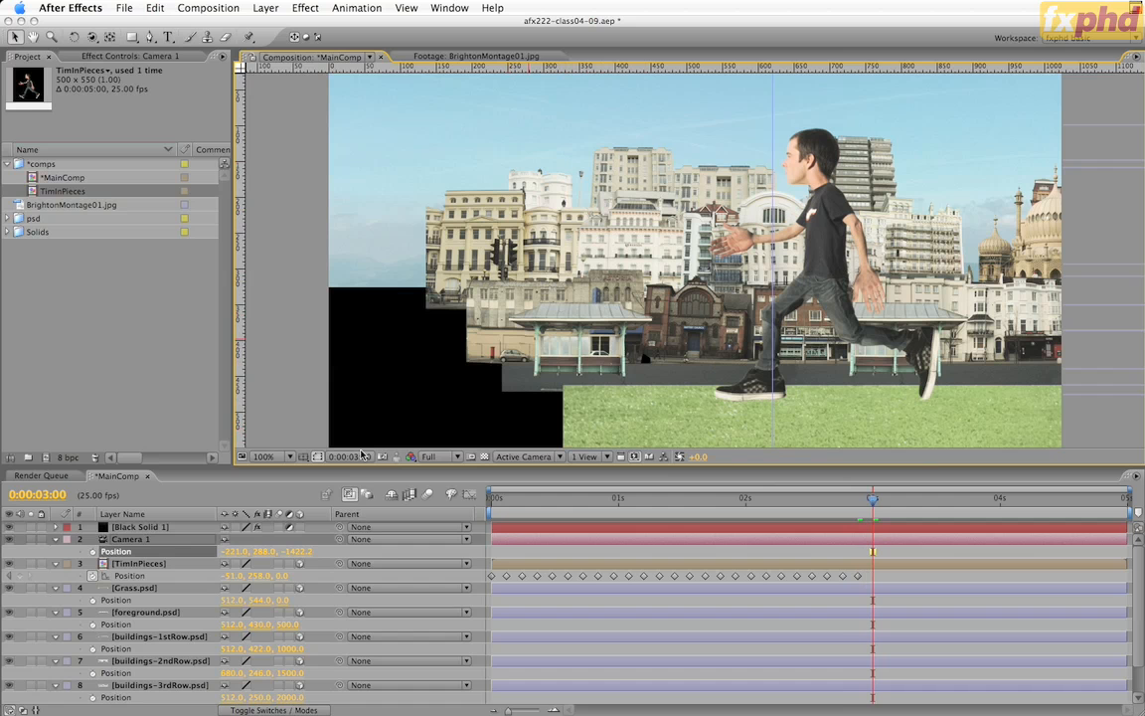
{"action": "left_click", "coordinate": [194, 565]}
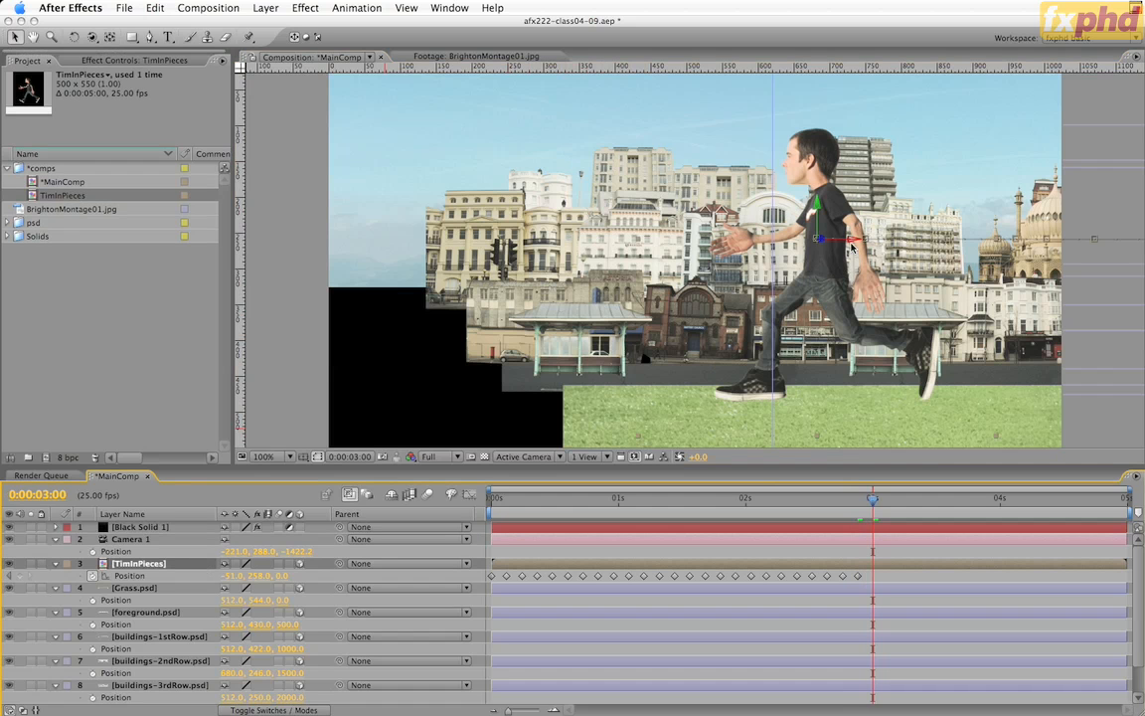
{"action": "left_click_drag", "start_coordinate": [851, 246], "coordinate": [842, 246]}
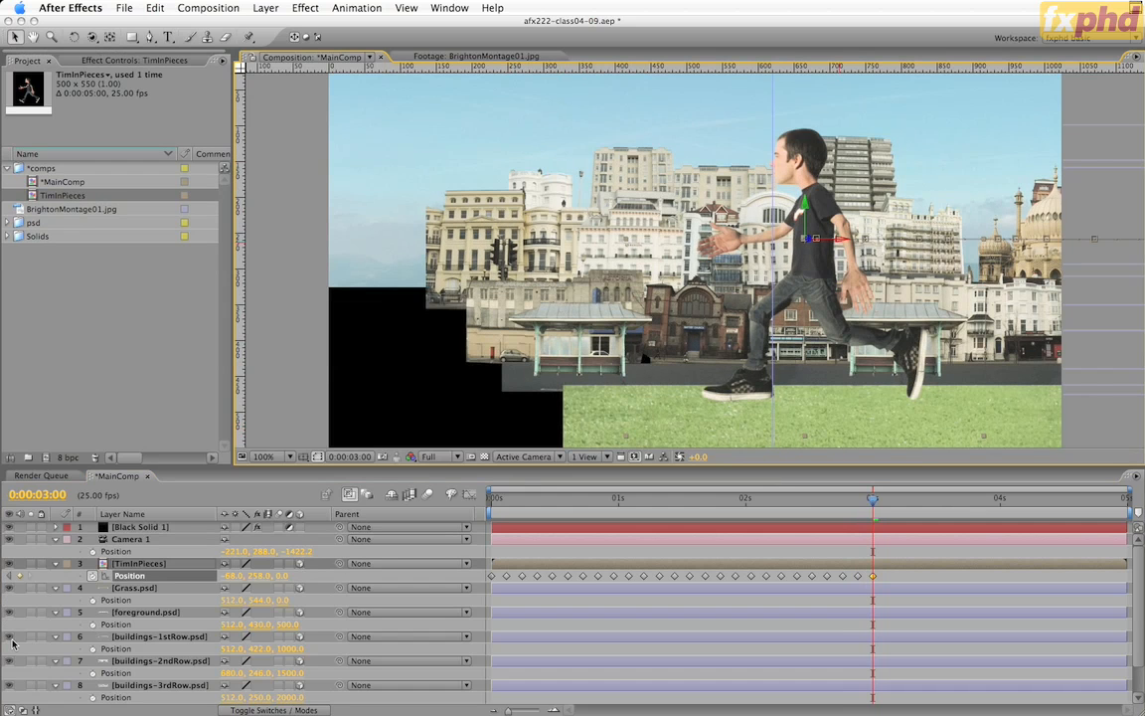
{"action": "left_click", "coordinate": [31, 564]}
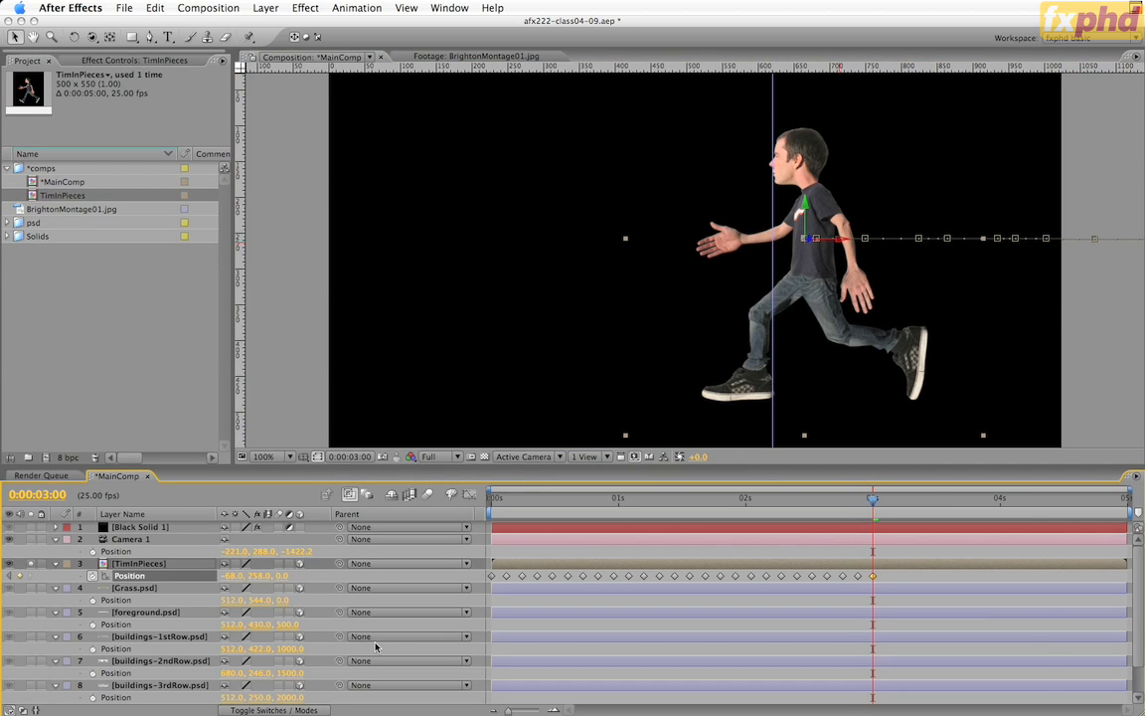
{"action": "left_click", "coordinate": [29, 564]}
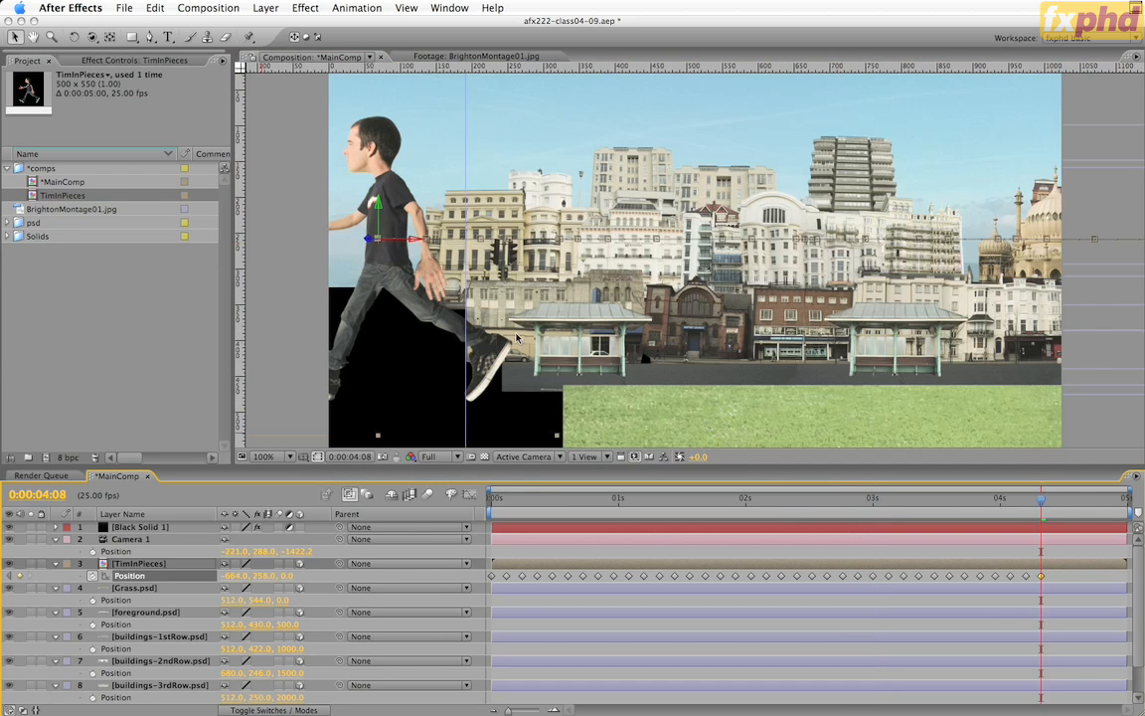
At 0:00:00:00, set Camera 1 Position X to 871 to frame the walking character, and start keyframing it.
{"action": "left_click_drag", "start_coordinate": [1048, 505], "coordinate": [972, 500]}
{"action": "left_click_drag", "start_coordinate": [871, 507], "coordinate": [310, 511]}
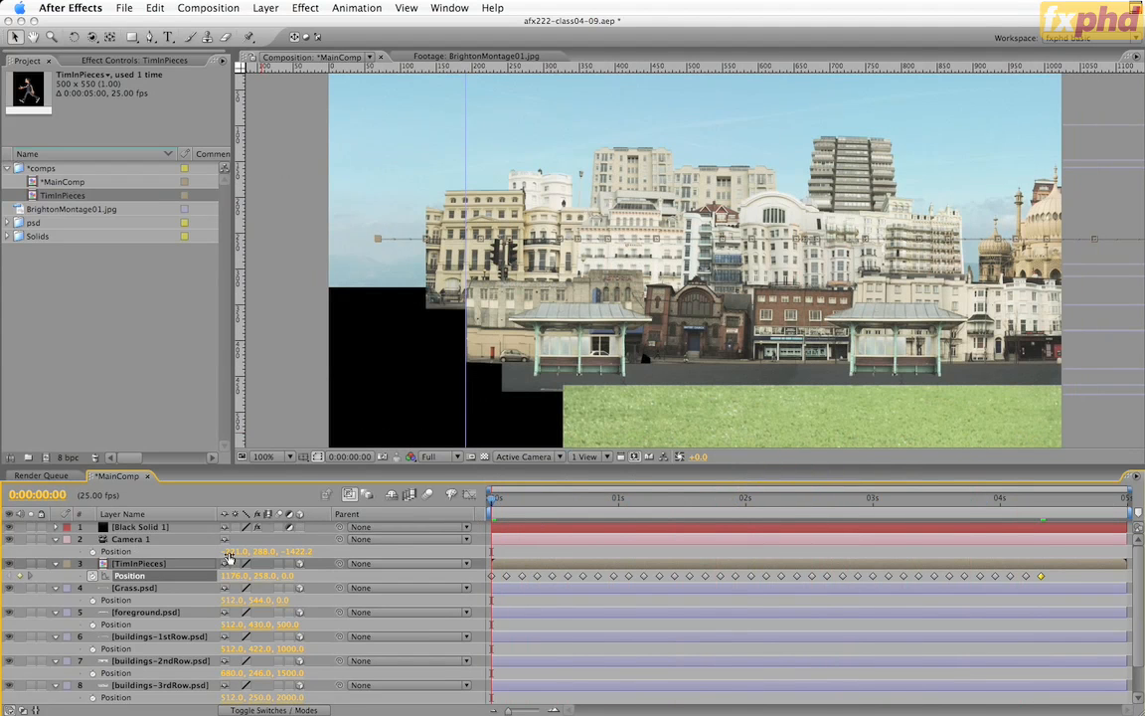
{"action": "left_click_drag", "start_coordinate": [237, 551], "coordinate": [1000, 542]}
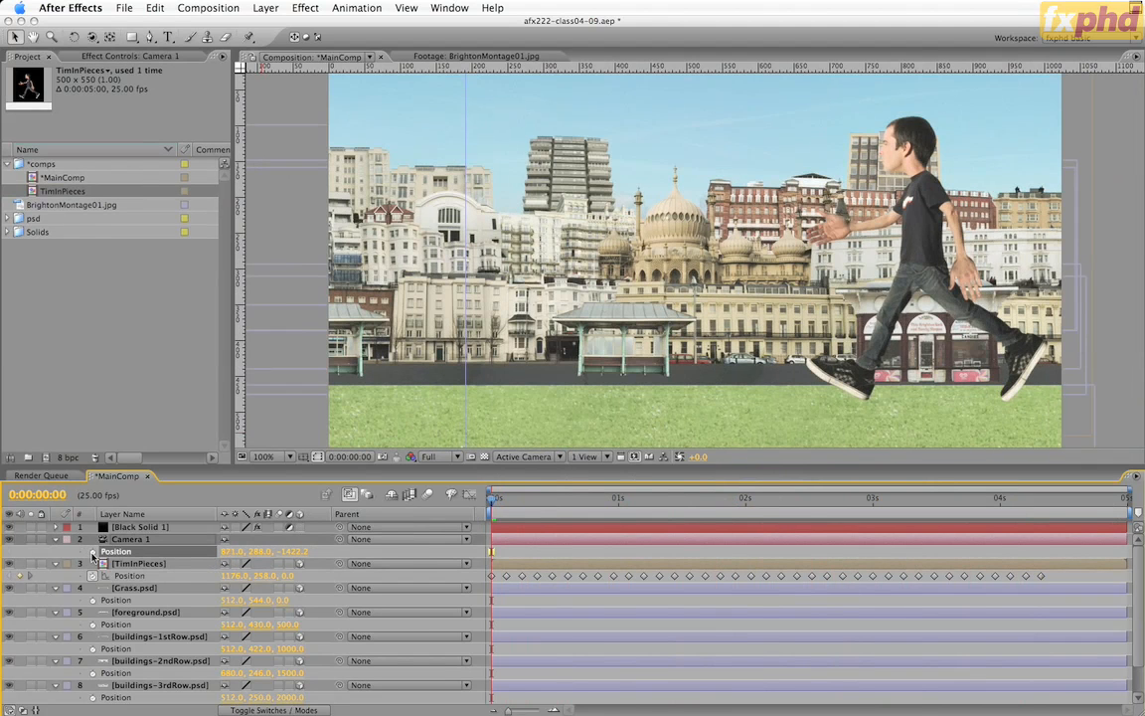
{"action": "left_click", "coordinate": [93, 552]}
At 0:00:04:08, keyframe Camera 1 Position X at 122, and apply Easy Ease to both camera keyframes.
{"action": "left_click_drag", "start_coordinate": [493, 504], "coordinate": [1041, 513]}
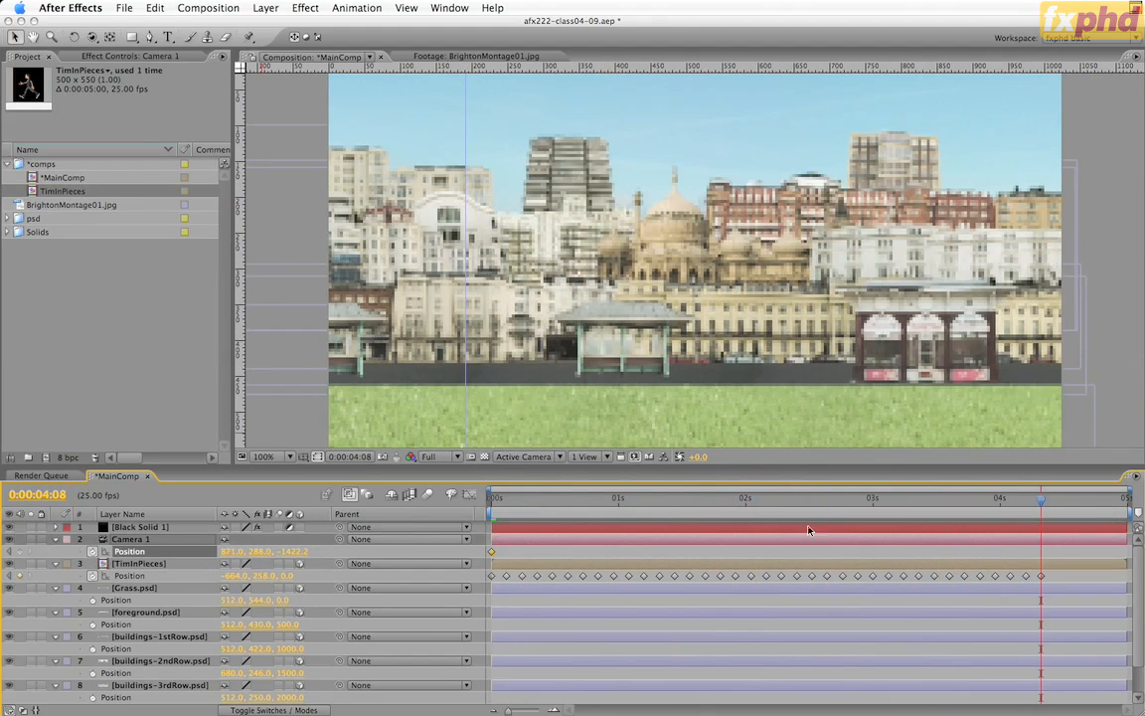
{"action": "mouse_move", "coordinate": [232, 552]}
{"action": "left_mouse_down"}
{"action": "mouse_move", "coordinate": [188, 569]}
{"action": "mouse_move", "coordinate": [213, 563]}
{"action": "left_mouse_up"}
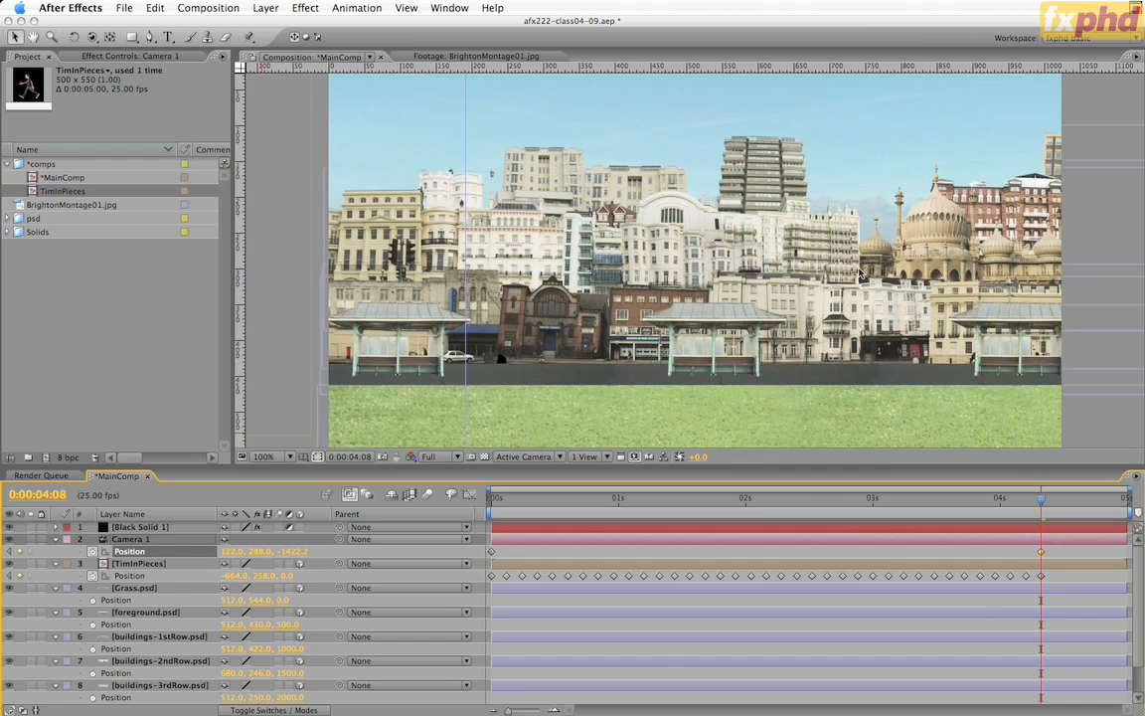
{"action": "left_click_drag", "start_coordinate": [663, 504], "coordinate": [1066, 510]}
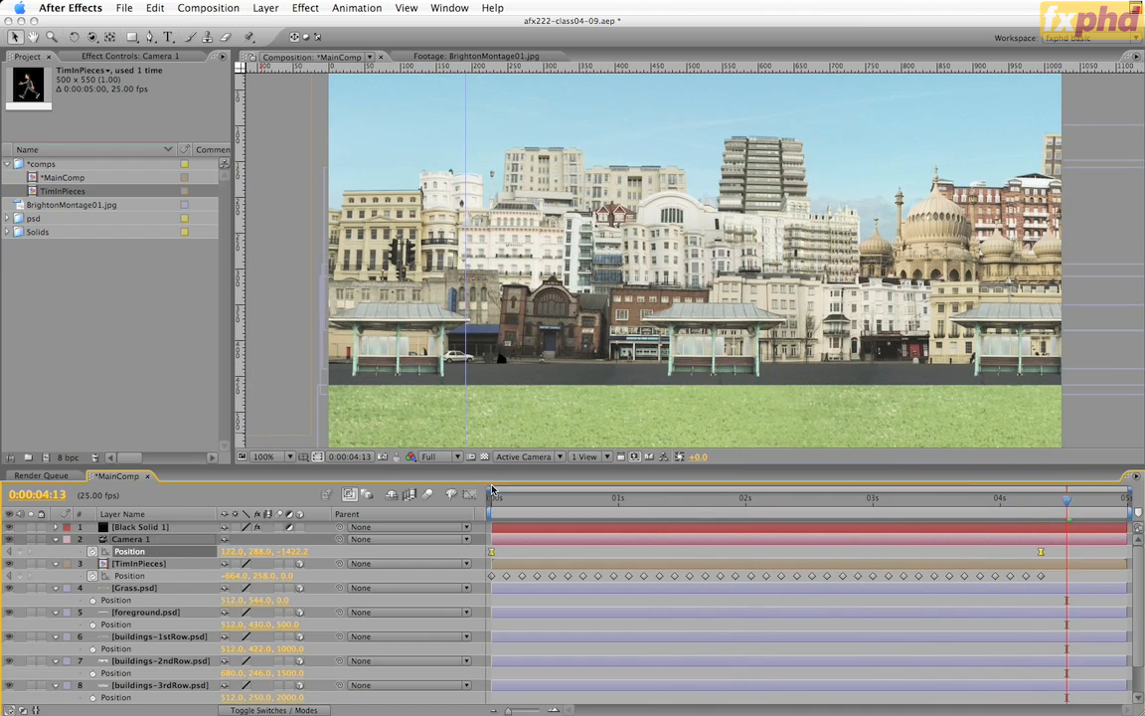
Move Camera 1's last Position keyframe earlier to about 0:00:03:21, and preview the composition from the start.
{"action": "left_click_drag", "start_coordinate": [491, 498], "coordinate": [976, 500]}
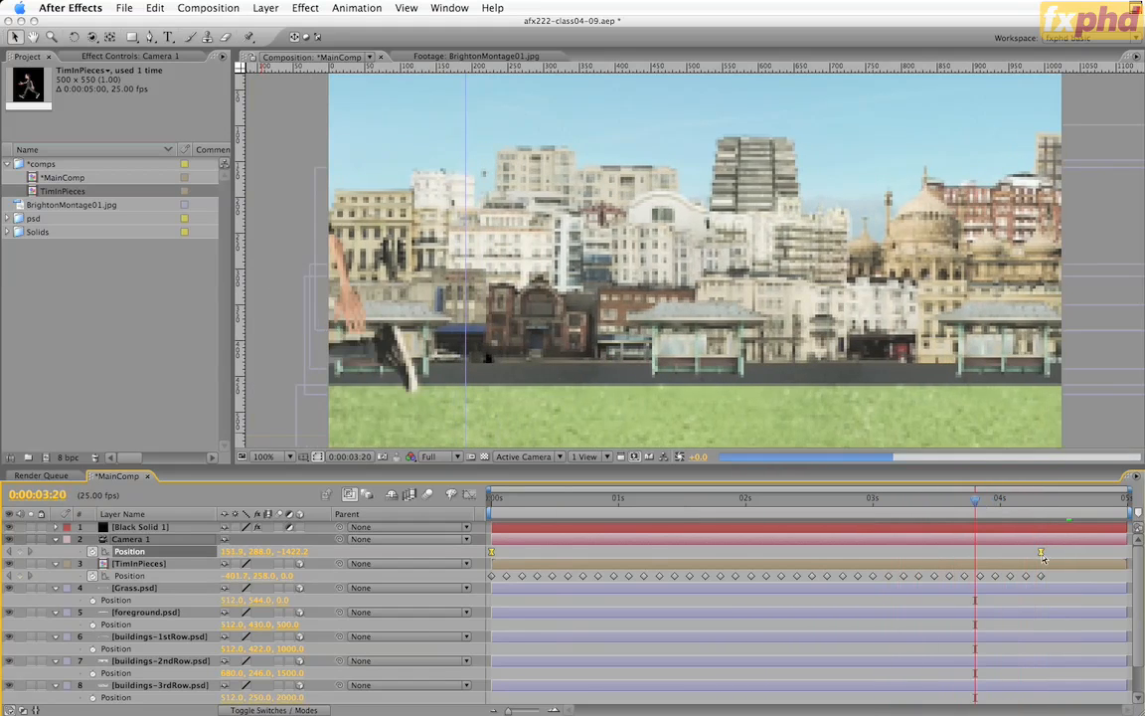
{"action": "left_click", "coordinate": [1029, 551]}
{"action": "left_click_drag", "start_coordinate": [1041, 553], "coordinate": [986, 561]}
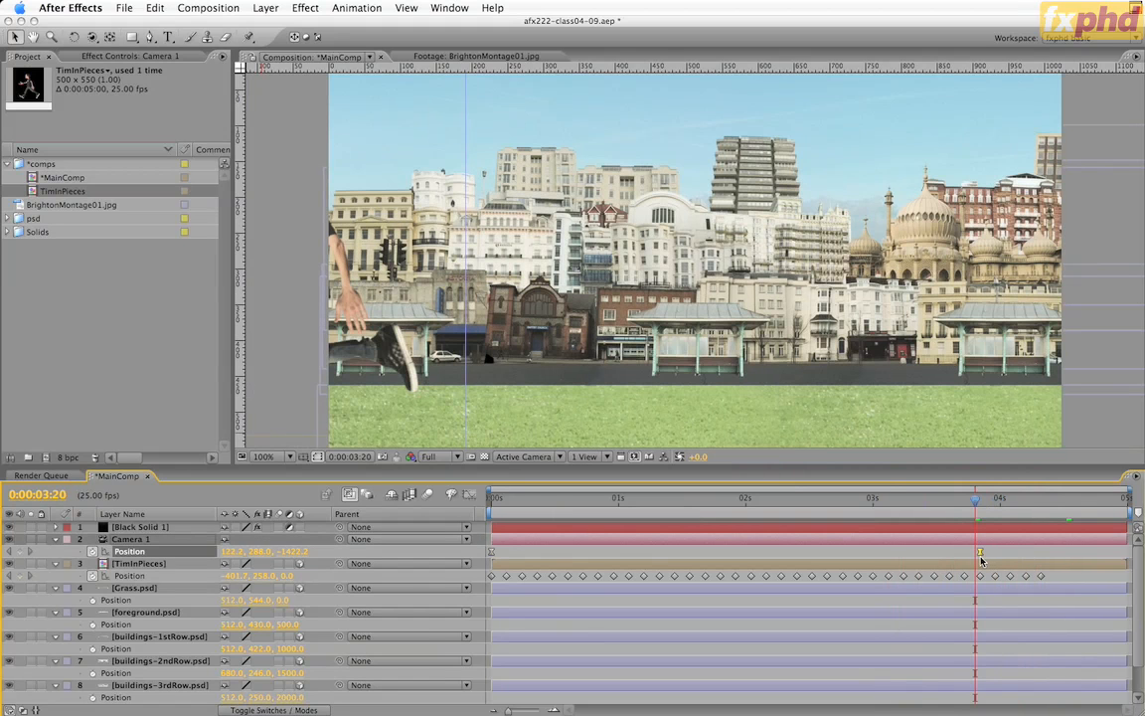
{"action": "left_click", "coordinate": [914, 513]}
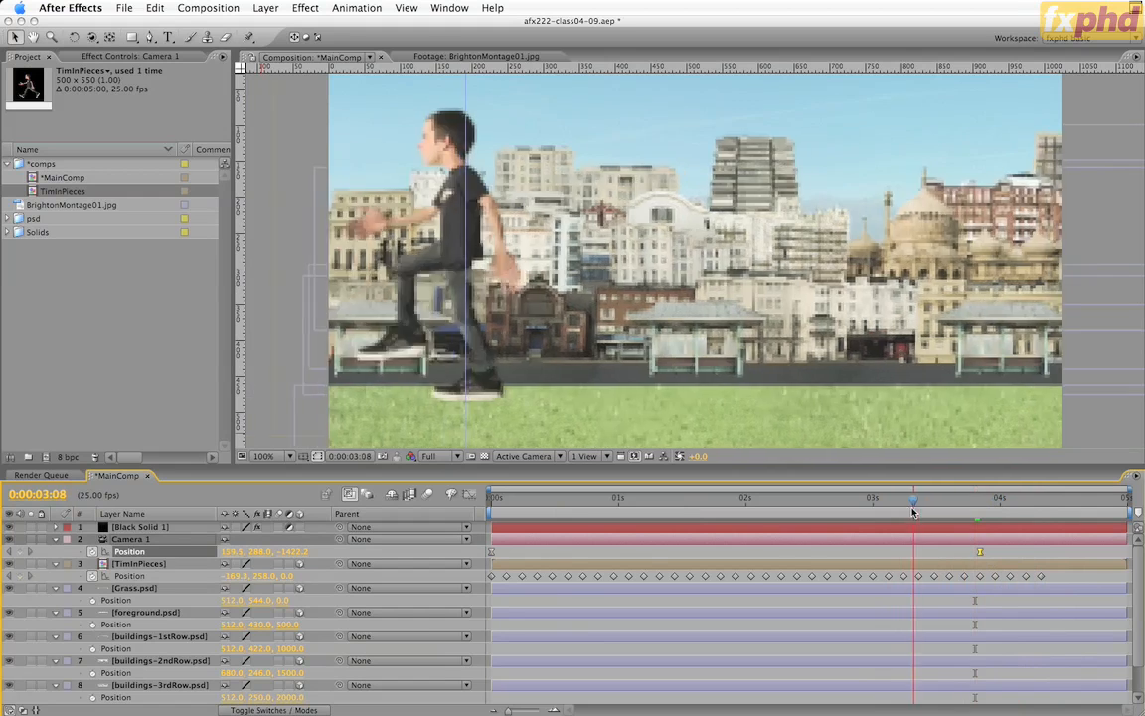
{"action": "left_click_drag", "start_coordinate": [914, 513], "coordinate": [400, 530]}
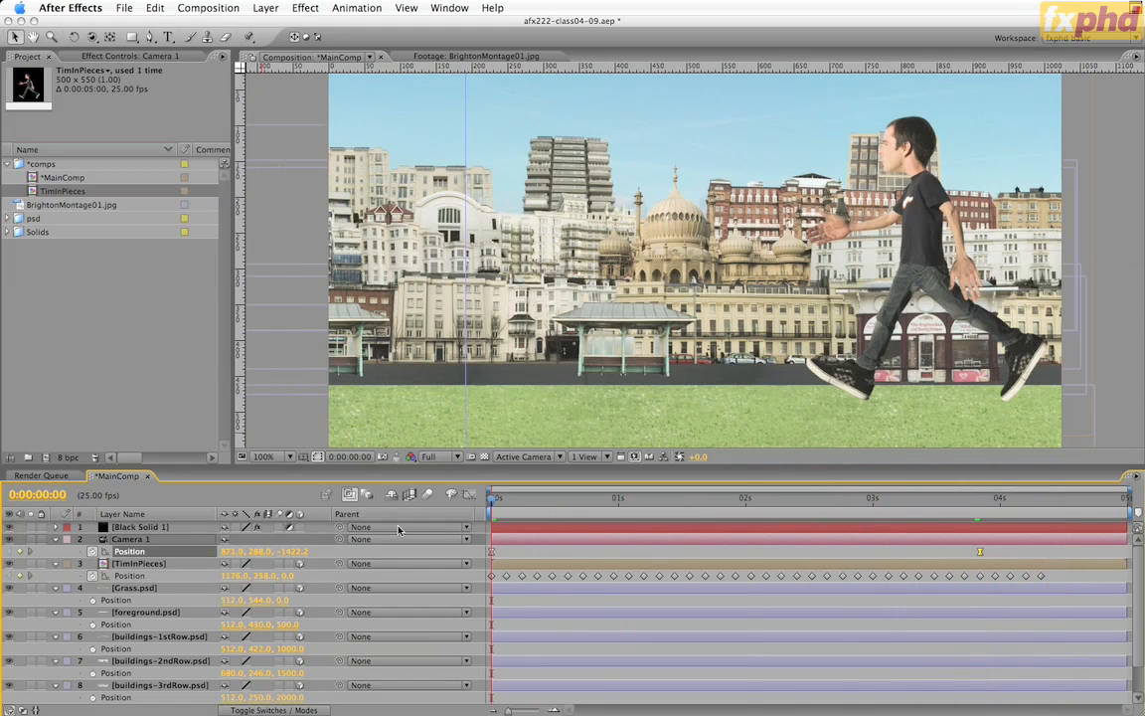
{"action": "key", "text": "KP_0"}
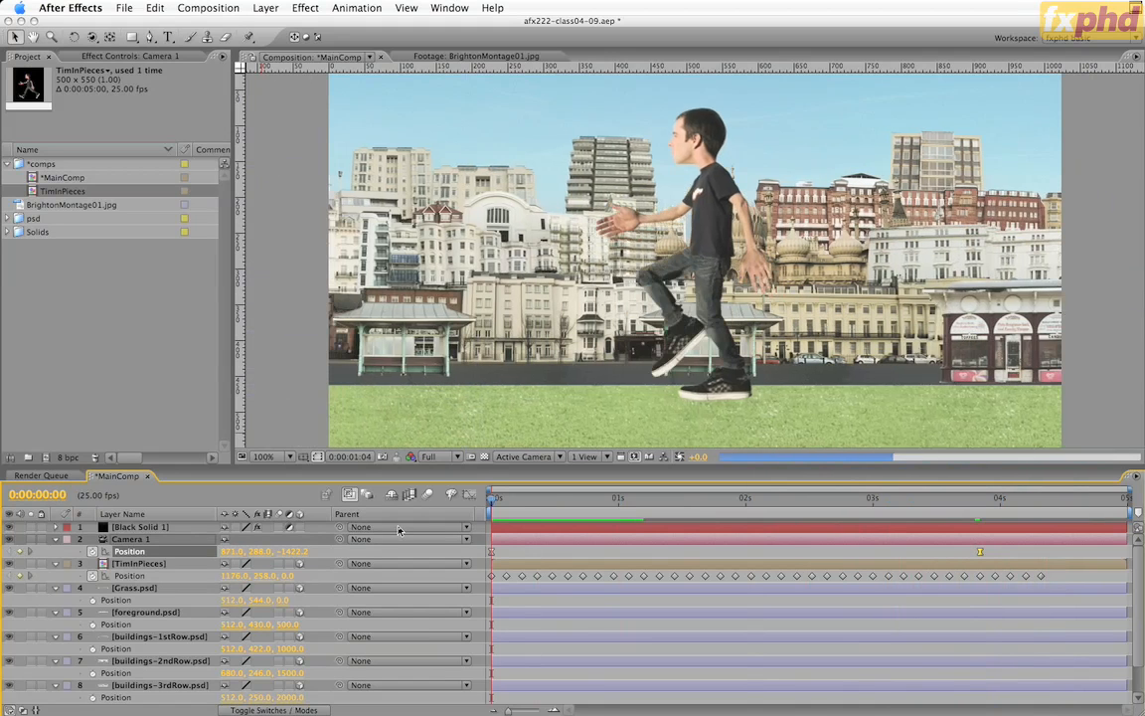
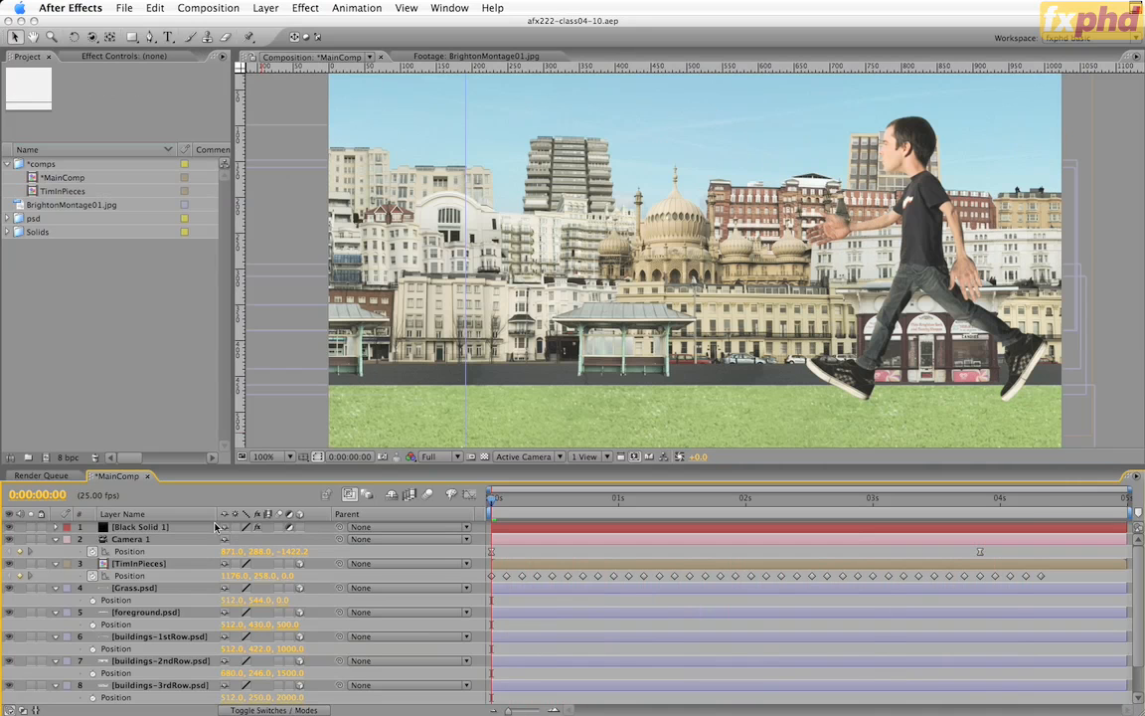
Open the TimInPieces composition, enlarge the timeline area, and reposition the view so the whole character stays visible.
{"action": "left_click", "coordinate": [52, 191]}
{"action": "double_click", "coordinate": [51, 191]}
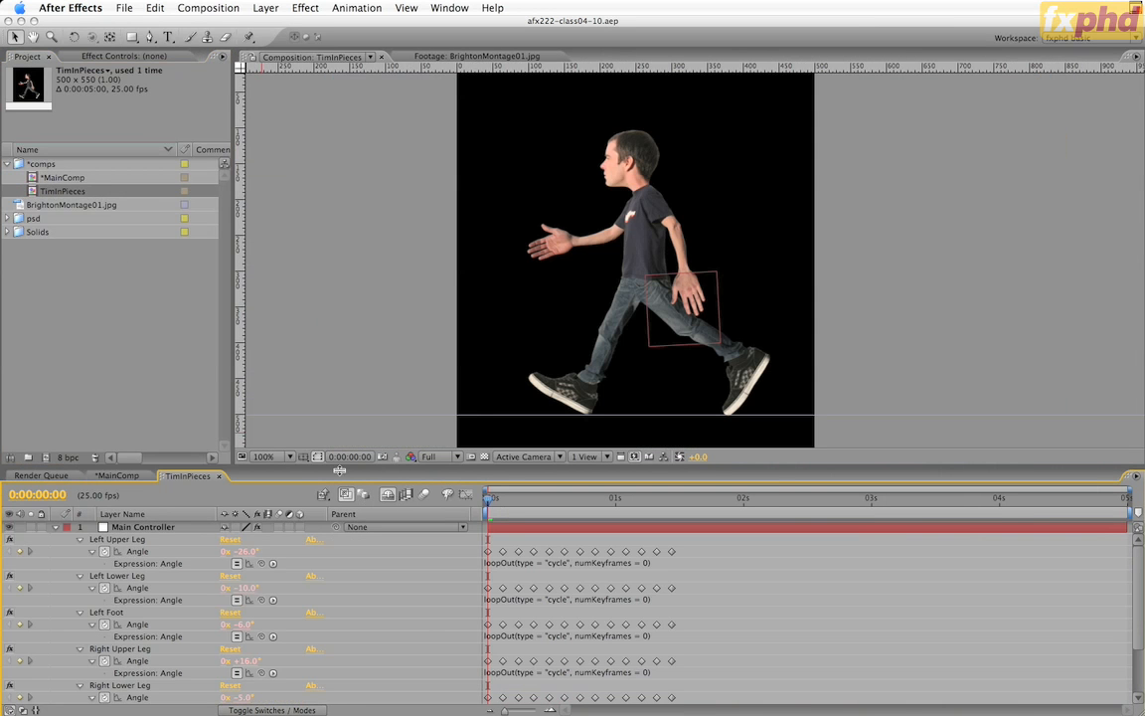
{"action": "left_click_drag", "start_coordinate": [349, 463], "coordinate": [352, 443]}
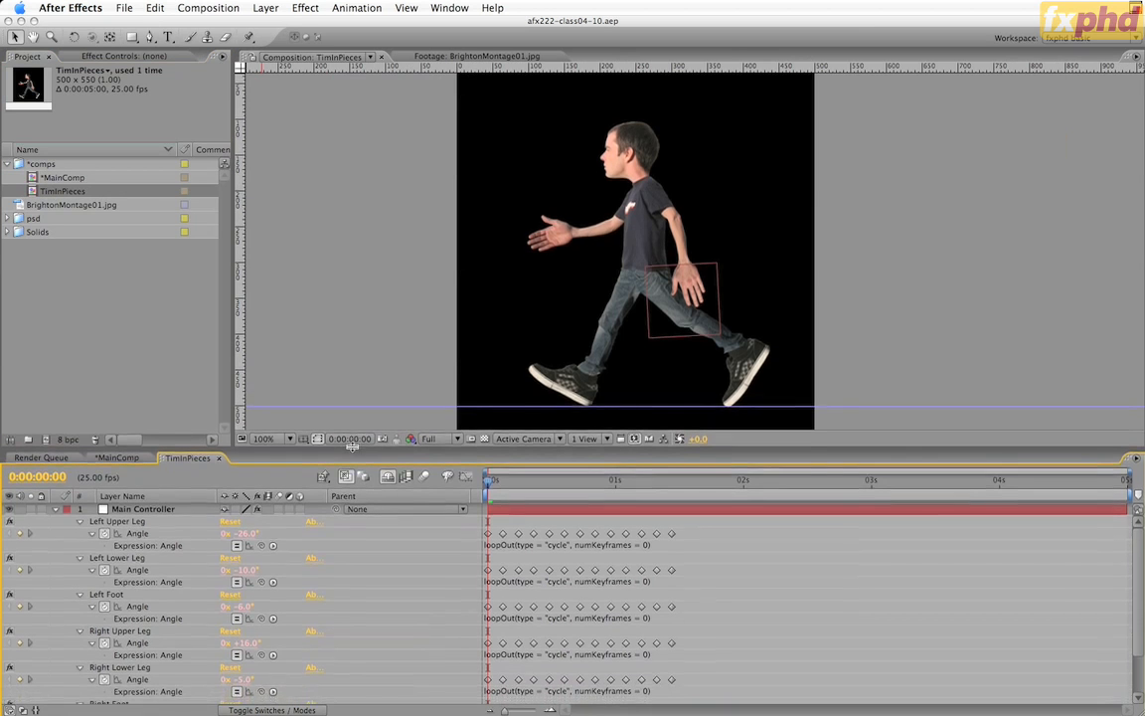
{"action": "key", "text": "space"}
{"action": "left_click_drag", "start_coordinate": [633, 352], "coordinate": [635, 334]}
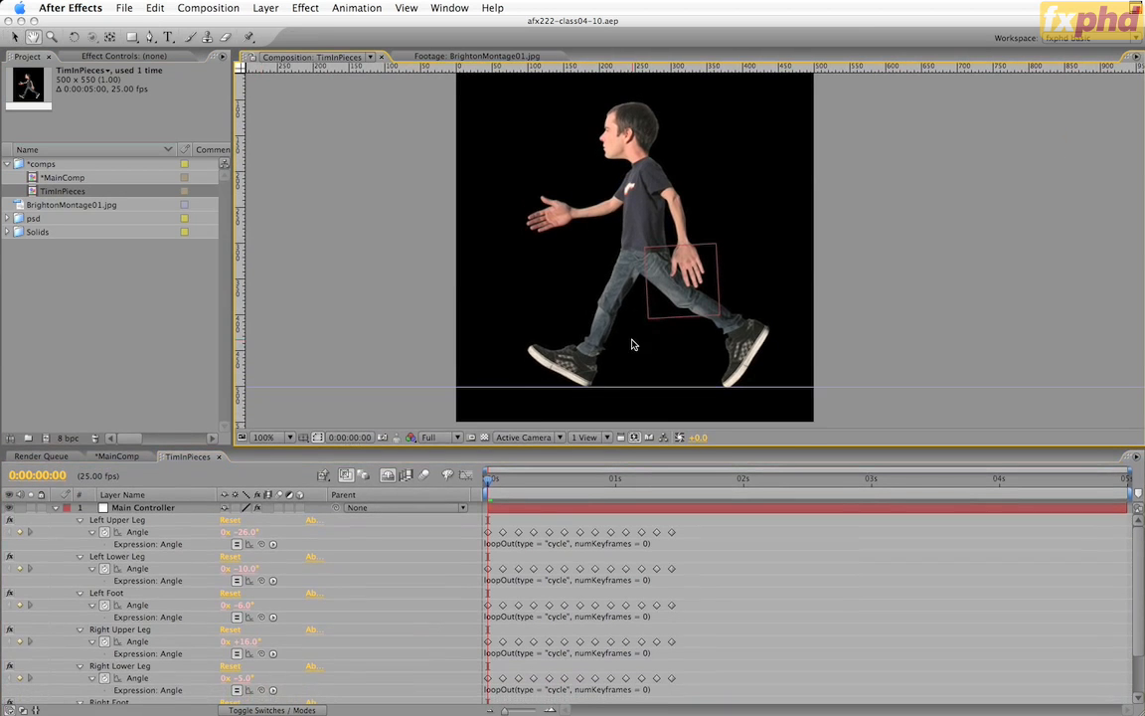
{"action": "left_click_drag", "start_coordinate": [374, 446], "coordinate": [376, 436]}
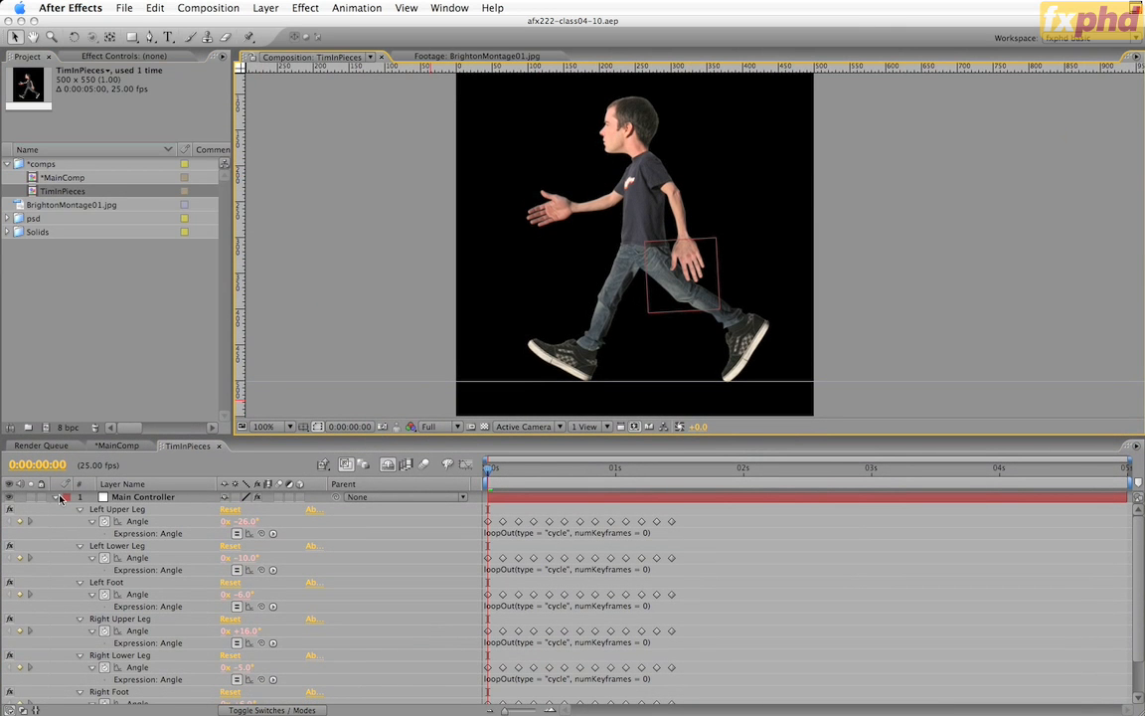
Collapse Main Controller's Left Upper Leg, Left Lower Leg, Left Foot, Right Upper Leg and Right Lower Leg controls.
{"action": "left_click", "coordinate": [152, 499]}
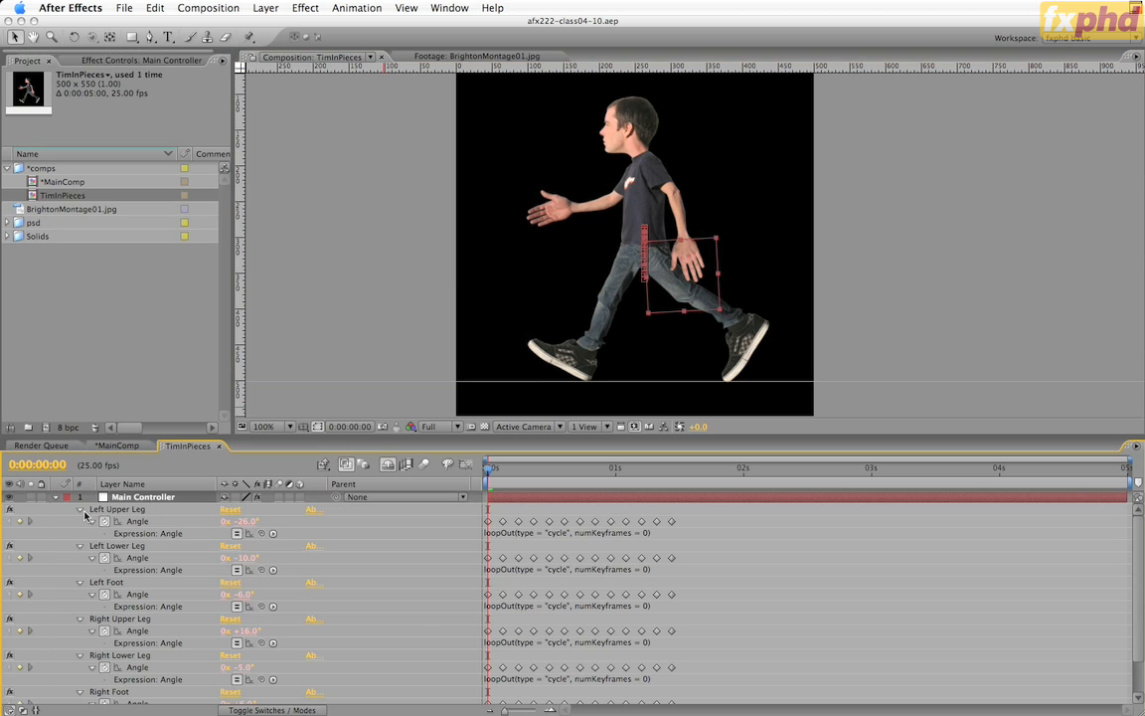
{"action": "left_click", "coordinate": [80, 509]}
{"action": "left_click", "coordinate": [80, 521]}
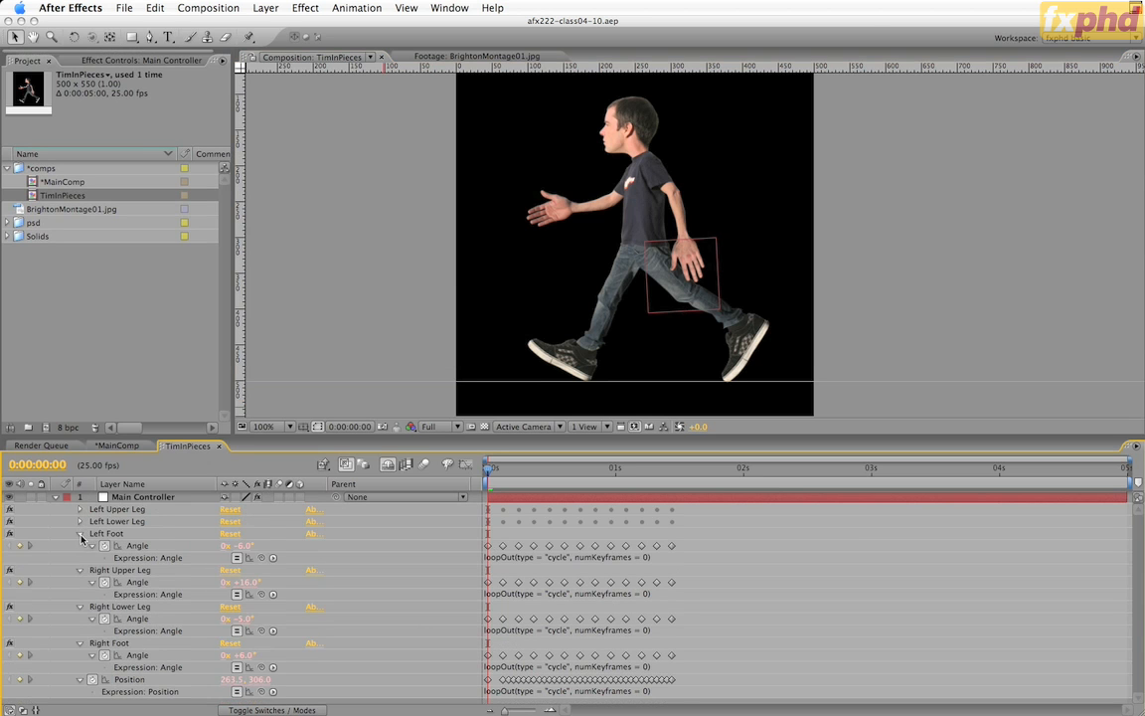
{"action": "left_click", "coordinate": [81, 534]}
{"action": "left_click", "coordinate": [80, 546]}
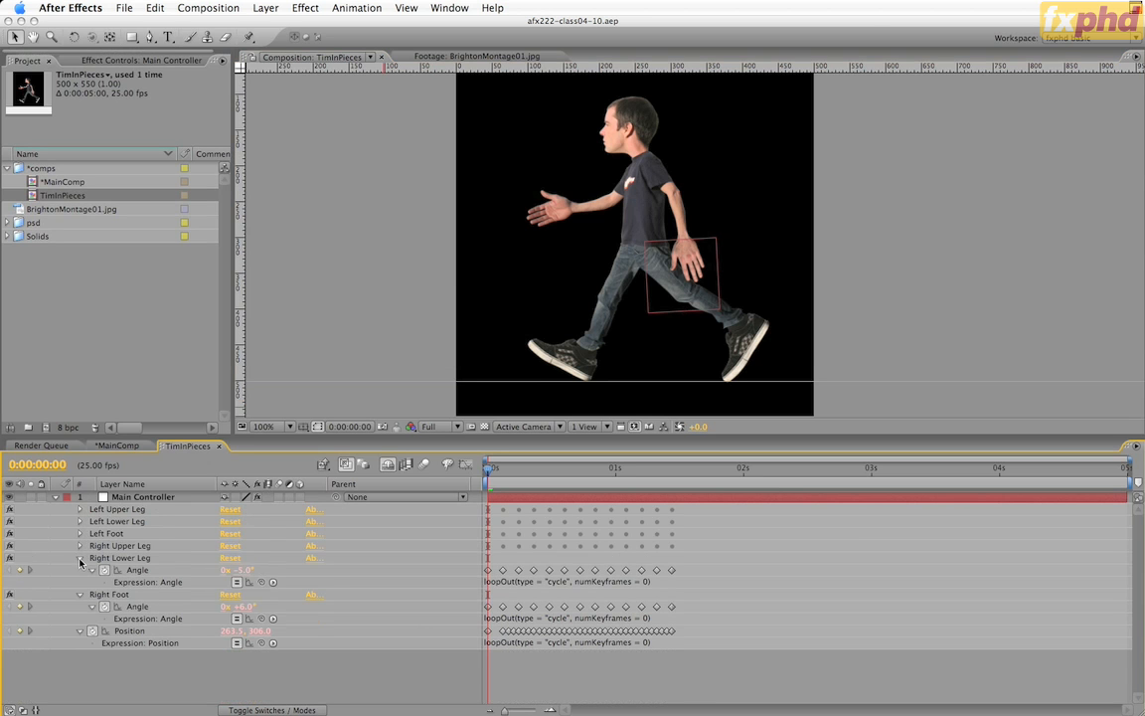
{"action": "left_click", "coordinate": [80, 558]}
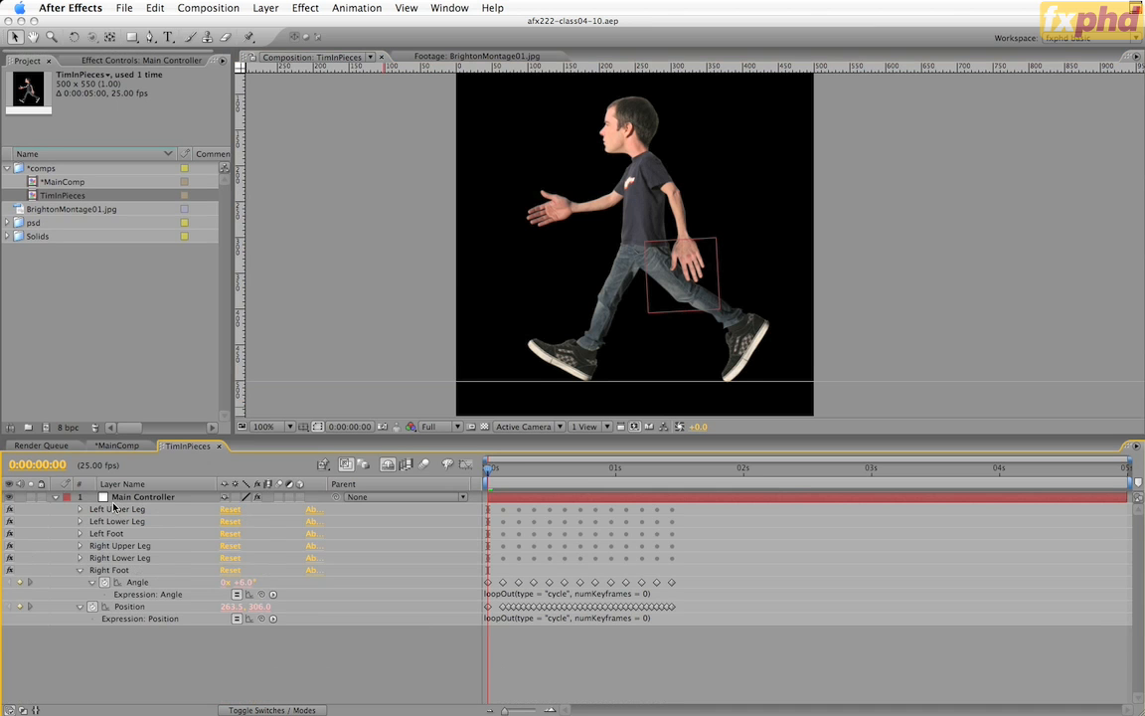
List all of Main Controller's effects and expand the Angle properties of both upper arms and both forearms.
{"action": "left_click", "coordinate": [127, 498]}
{"action": "key", "text": "e"}
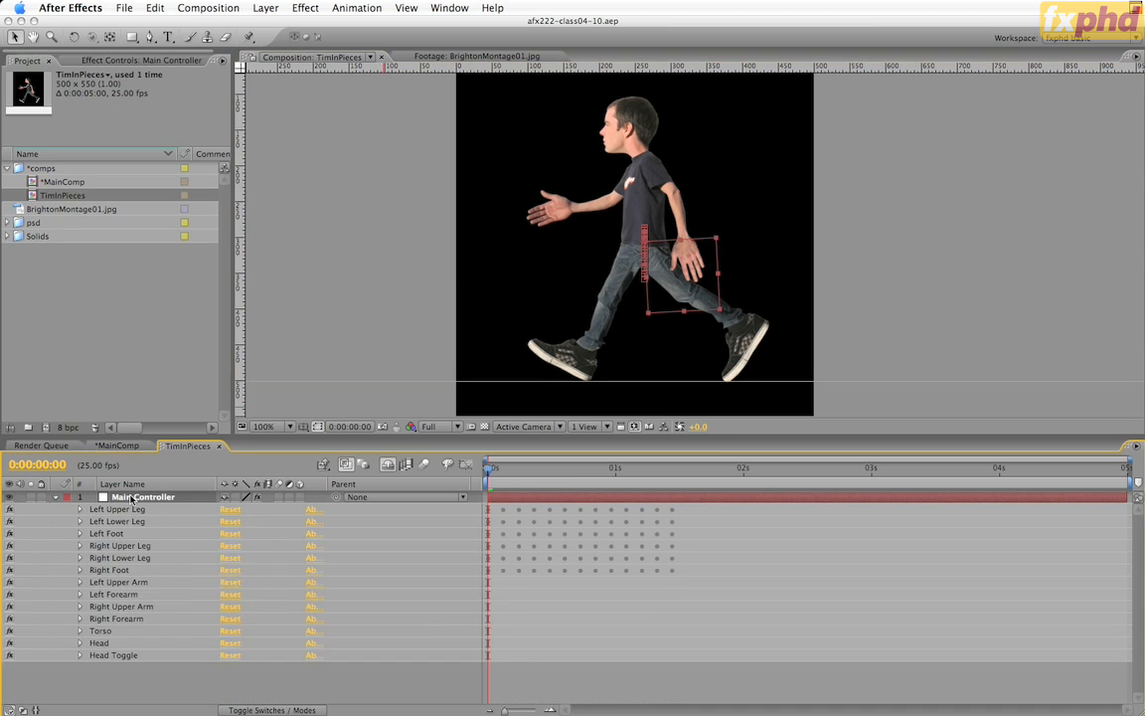
{"action": "left_click", "coordinate": [81, 583]}
{"action": "left_click", "coordinate": [80, 607]}
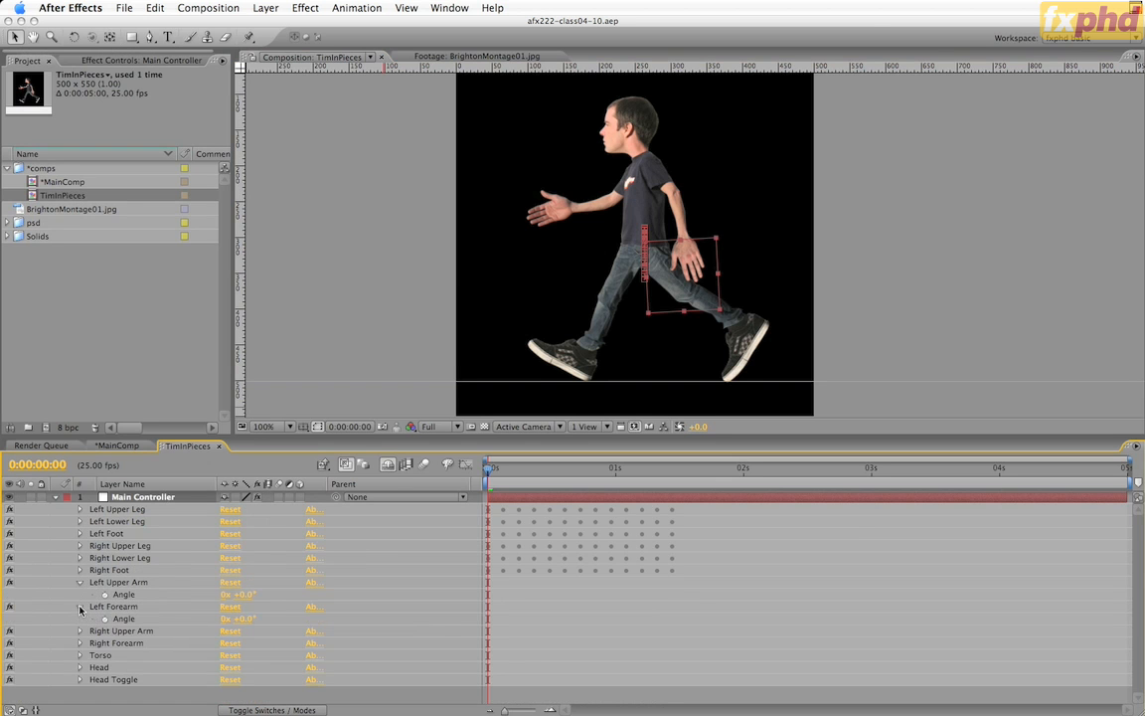
{"action": "left_click", "coordinate": [81, 632]}
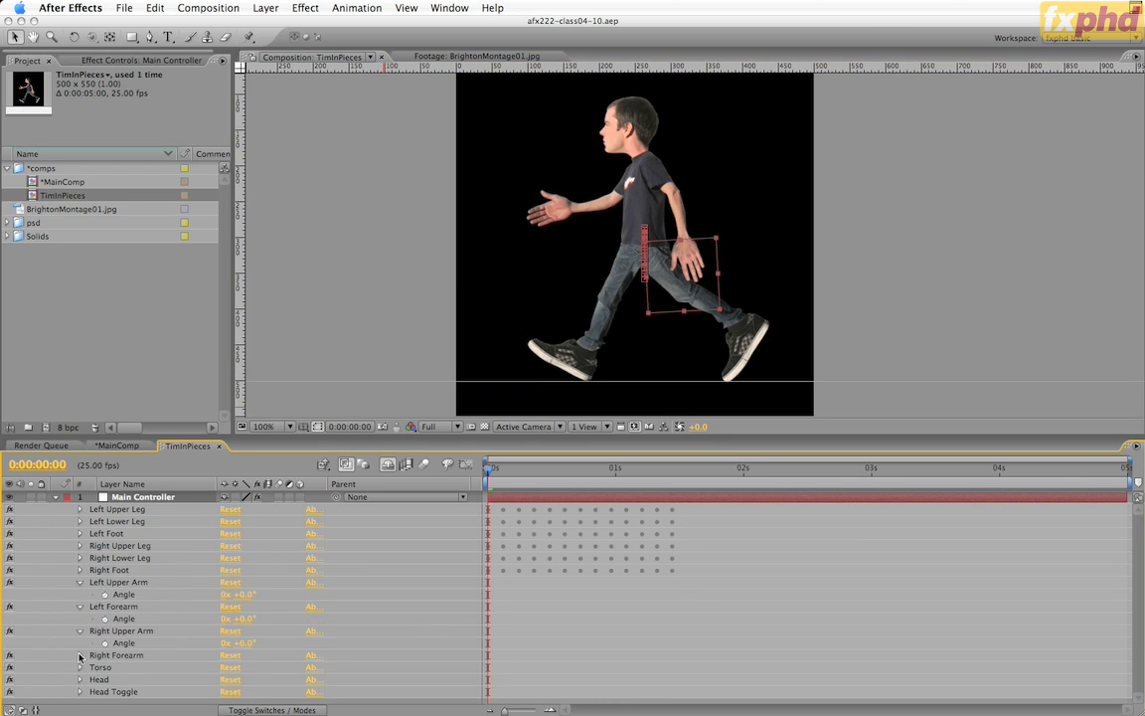
{"action": "left_click", "coordinate": [80, 656]}
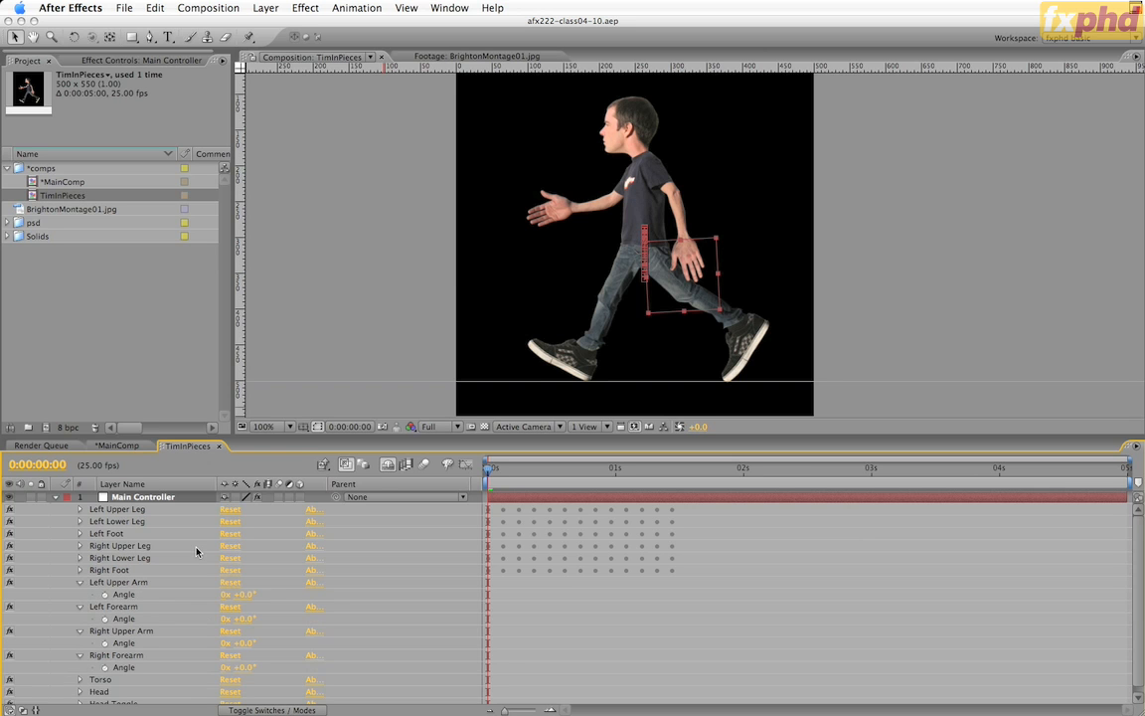
Swing the left arm forward by setting Left Upper Arm Angle to 70° and Left Forearm Angle to 54°.
{"action": "left_click_drag", "start_coordinate": [237, 645], "coordinate": [237, 647]}
{"action": "left_click_drag", "start_coordinate": [241, 601], "coordinate": [281, 588]}
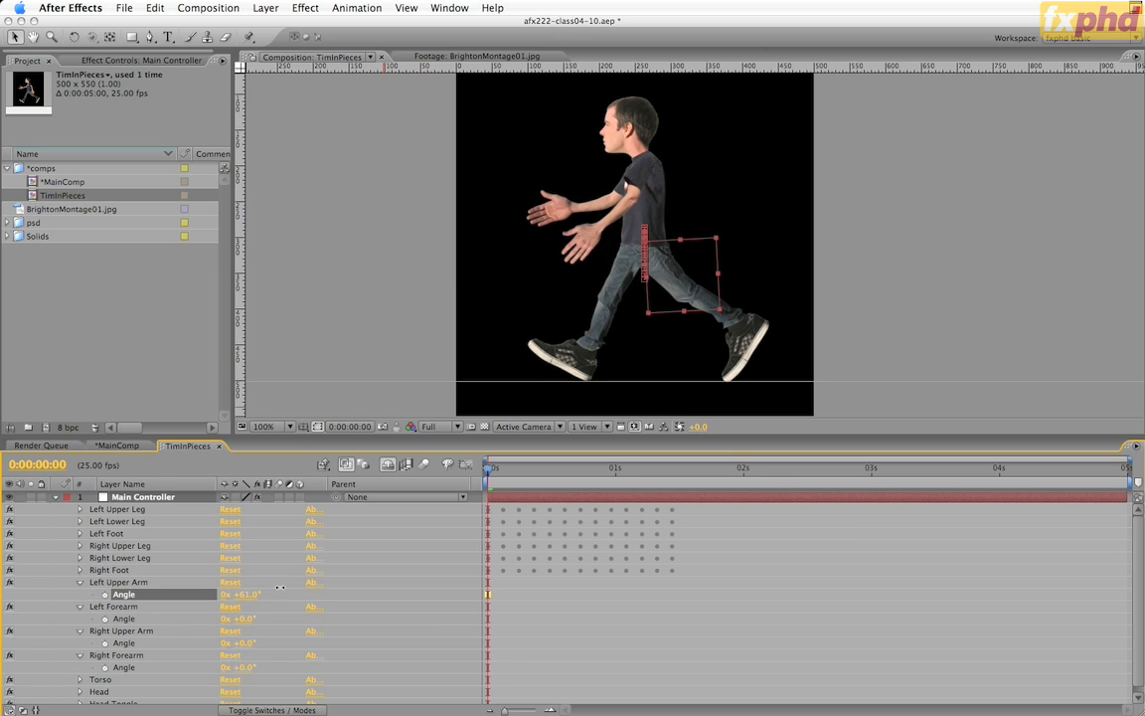
{"action": "left_click_drag", "start_coordinate": [280, 588], "coordinate": [267, 619]}
{"action": "left_click_drag", "start_coordinate": [288, 619], "coordinate": [284, 618]}
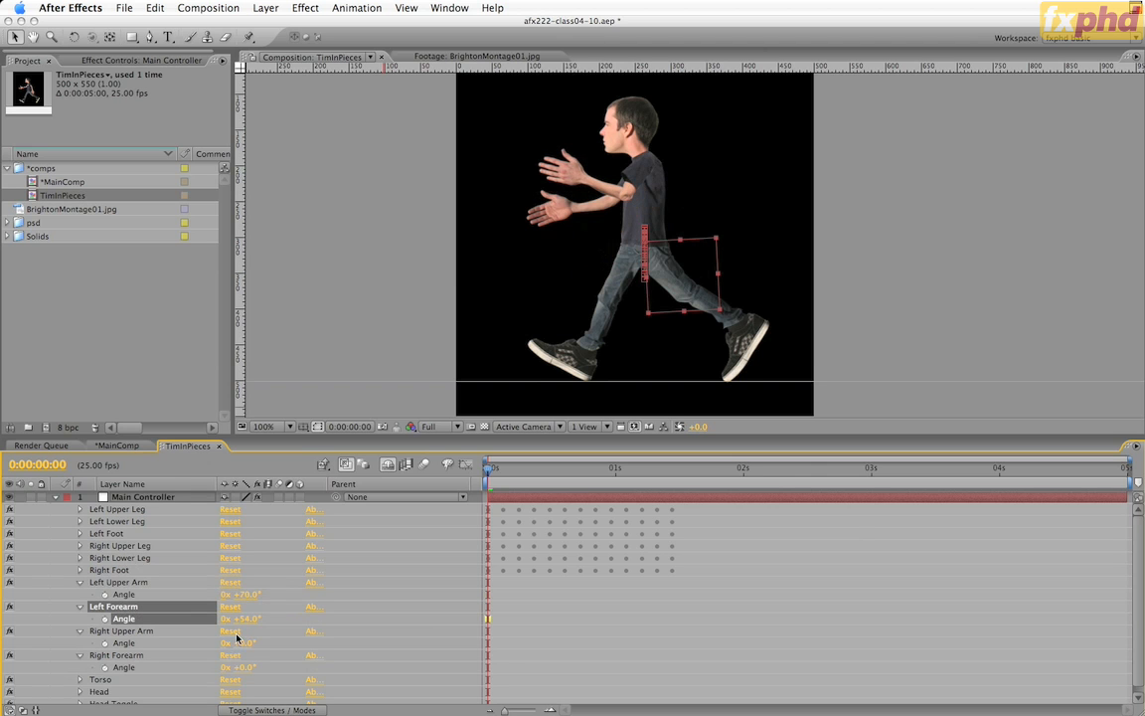
Swing the right arm back by setting Right Upper Arm Angle to -109° and Right Forearm Angle to 6°.
{"action": "left_click_drag", "start_coordinate": [243, 642], "coordinate": [162, 638]}
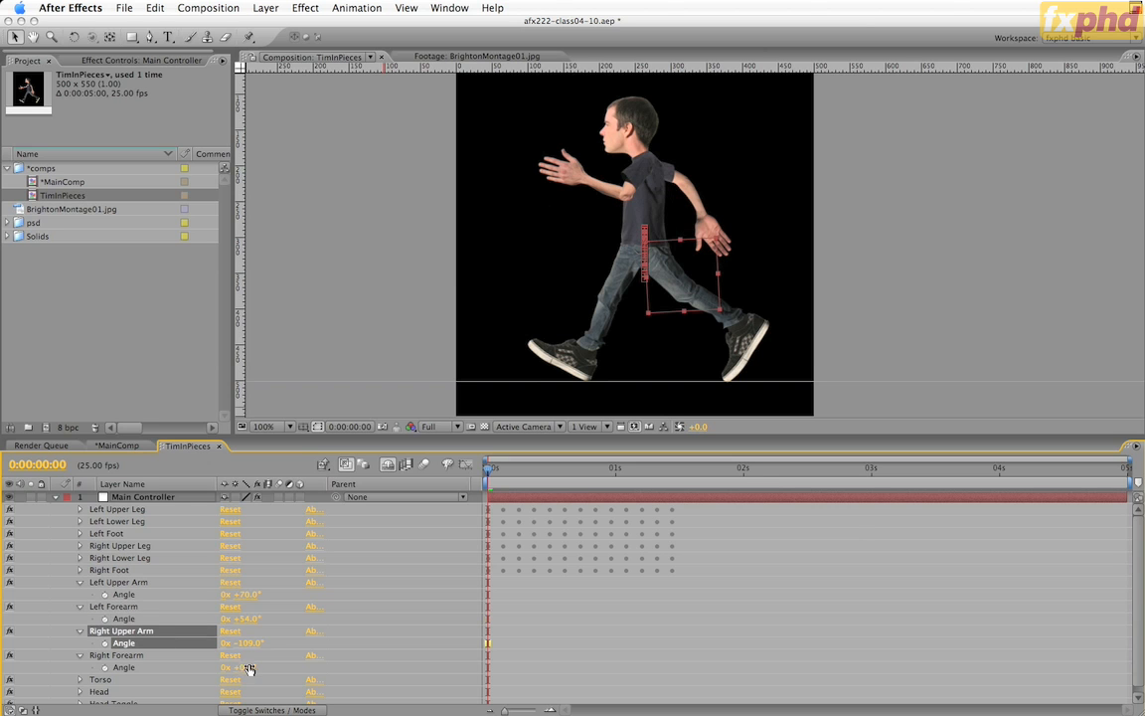
{"action": "left_click_drag", "start_coordinate": [248, 668], "coordinate": [252, 667]}
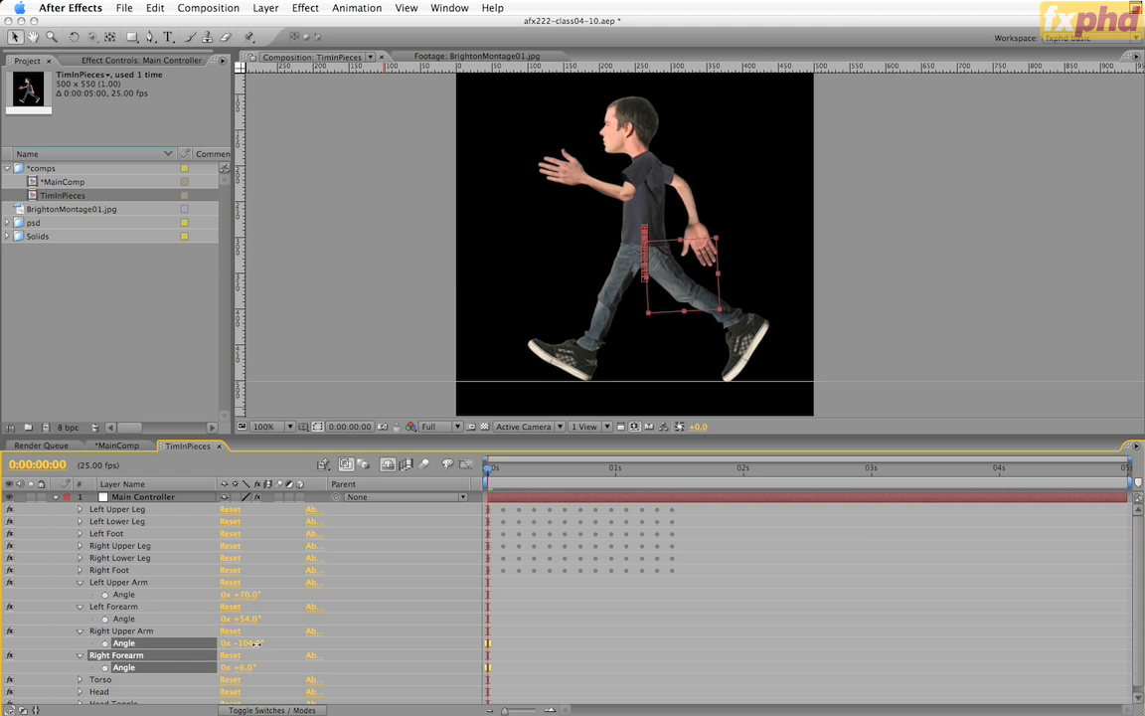
{"action": "left_click", "coordinate": [259, 645]}
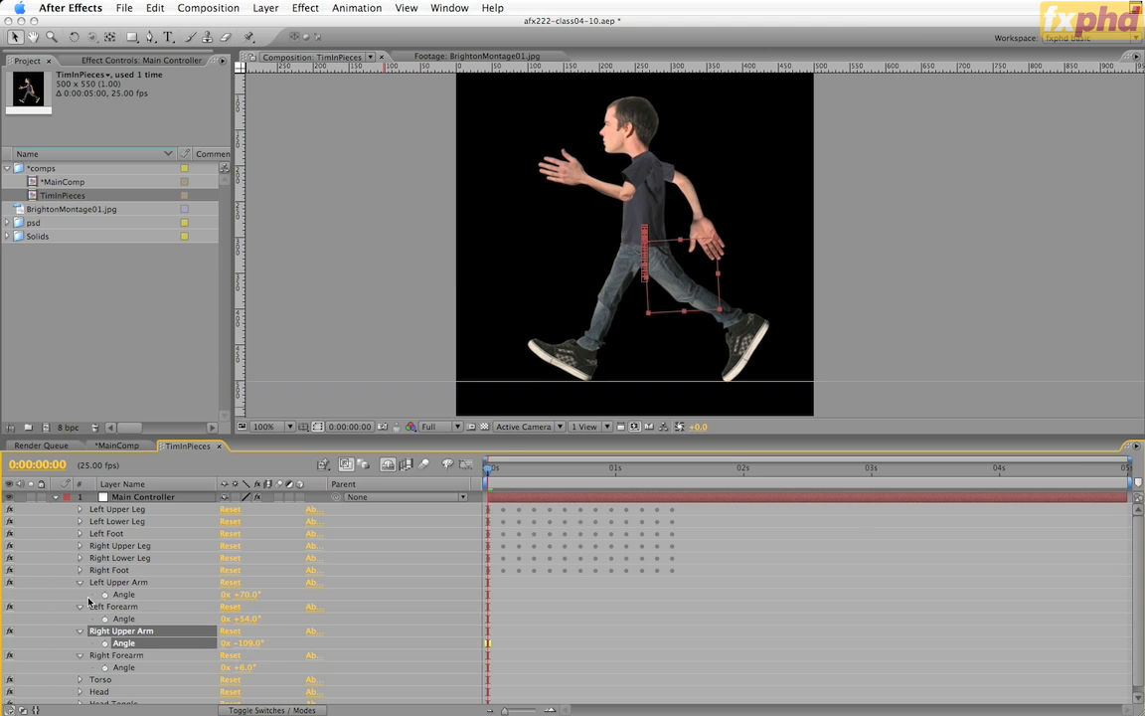
Enable keyframing for the Angle of both upper arms and both forearms at 0:00:00:00.
{"action": "left_click", "coordinate": [105, 595]}
{"action": "left_click", "coordinate": [104, 619]}
{"action": "left_click", "coordinate": [104, 644]}
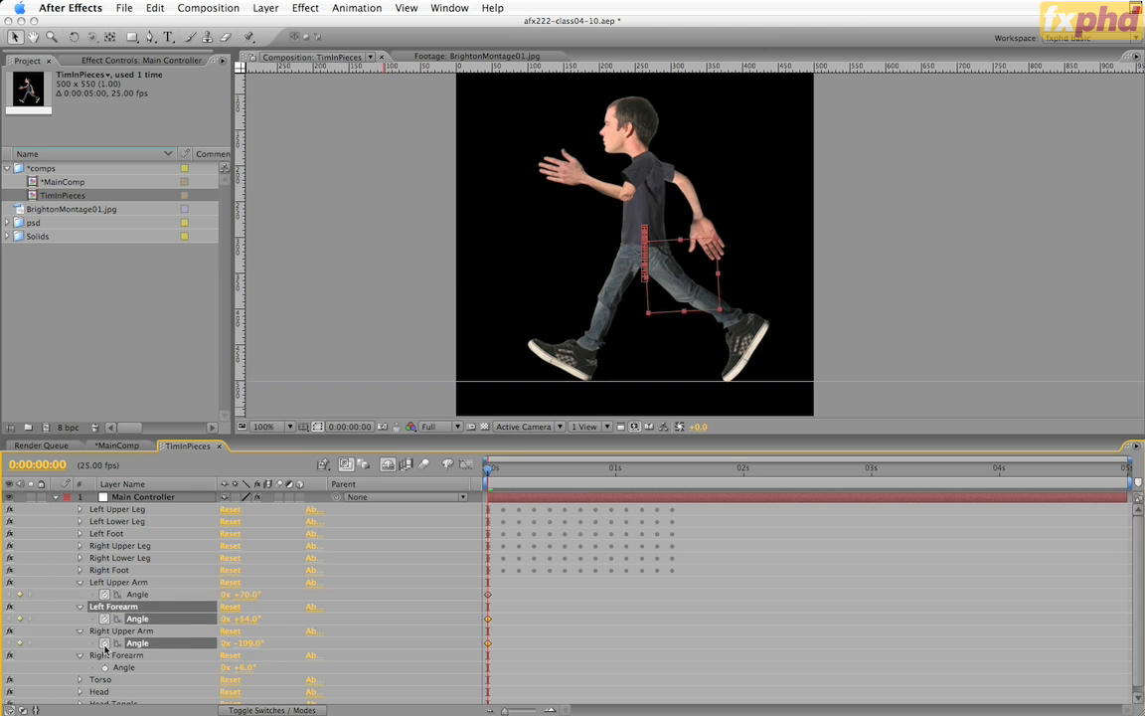
{"action": "left_click", "coordinate": [105, 668]}
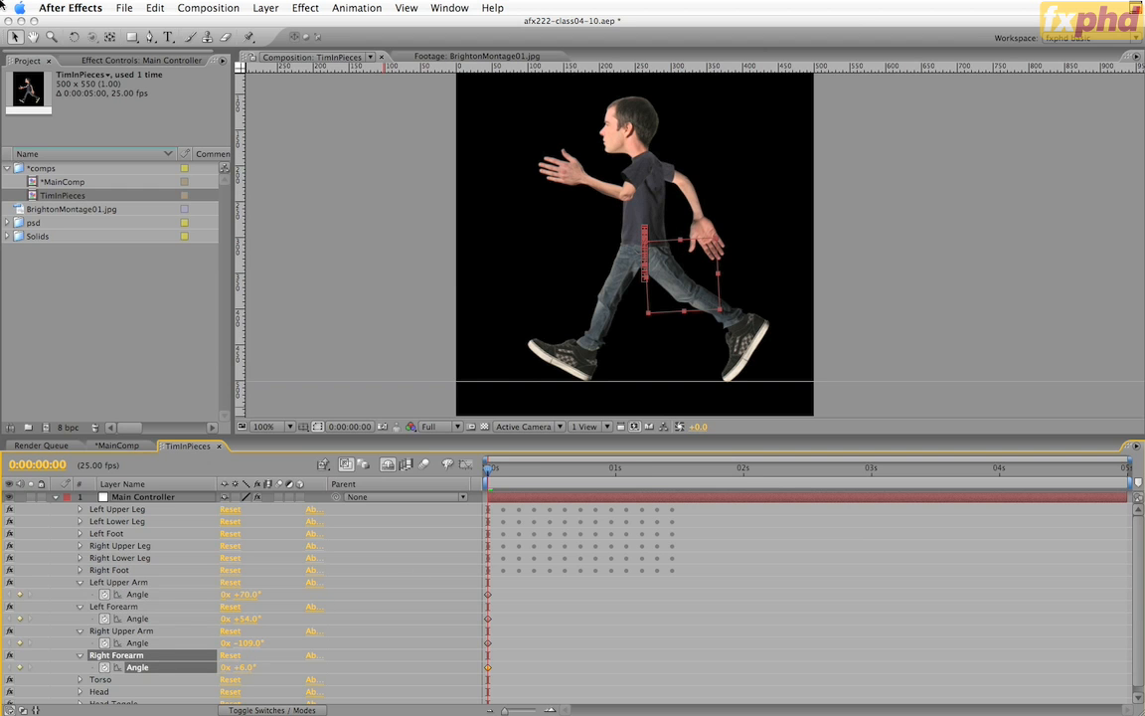
At 0:00:00:03, keyframe Left Upper Arm at 61°, Left Forearm at 40°, Right Upper Arm at -103° and Right Forearm at 1°.
{"action": "key", "text": "Page_Down"}
{"action": "key", "text": "Page_Down"}
{"action": "key", "text": "Page_Down"}
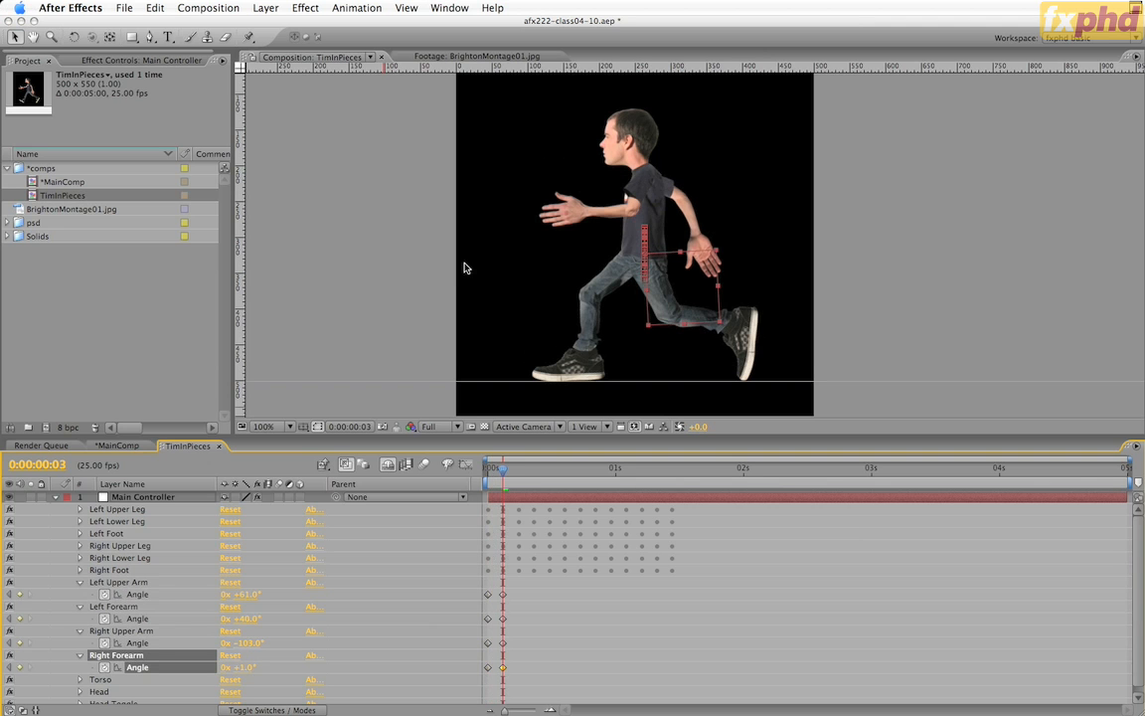
Keyframe arm poses every three frames through 0:00:00:15, where Left Upper Arm is -24°, Right Upper Arm 2° and Right Forearm 36°.
{"action": "key", "text": "Page_Down"}
{"action": "key", "text": "Page_Down"}
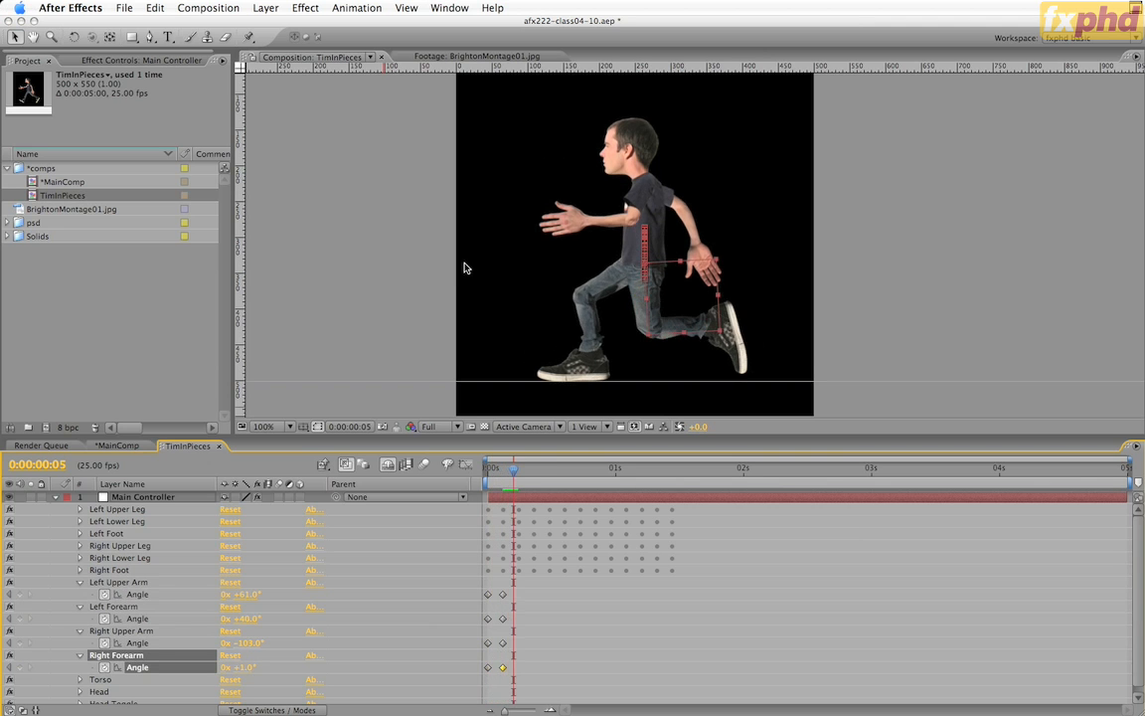
{"action": "key", "text": "Page_Down"}
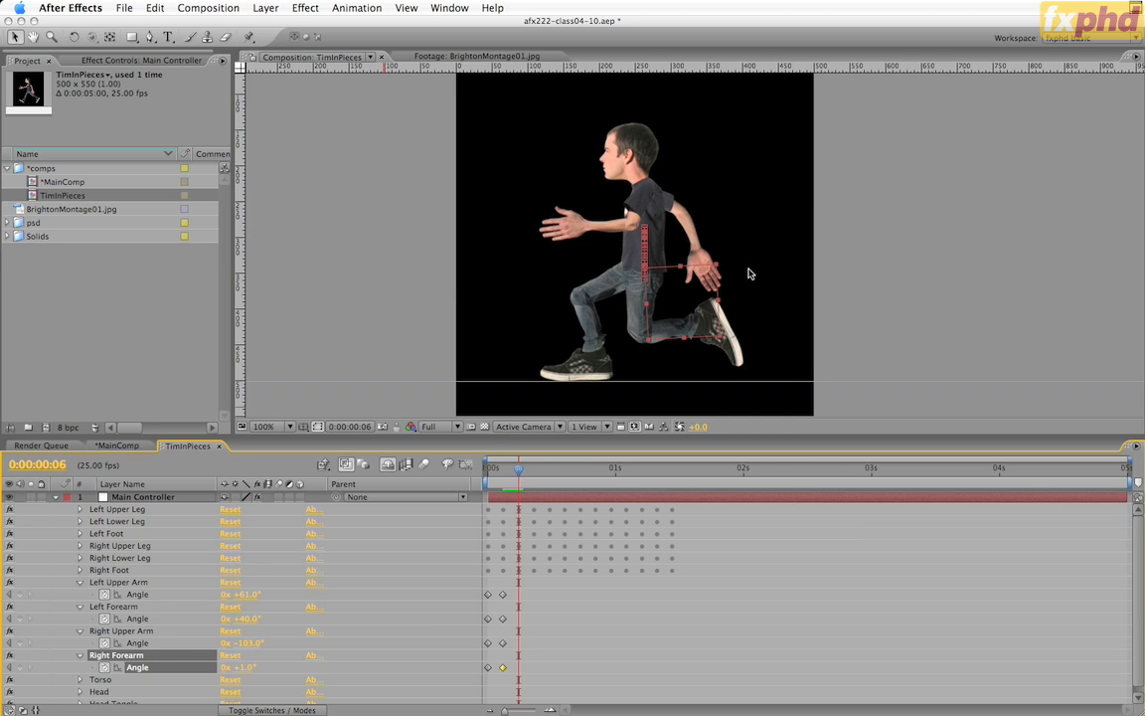
{"action": "left_click_drag", "start_coordinate": [502, 468], "coordinate": [487, 468]}
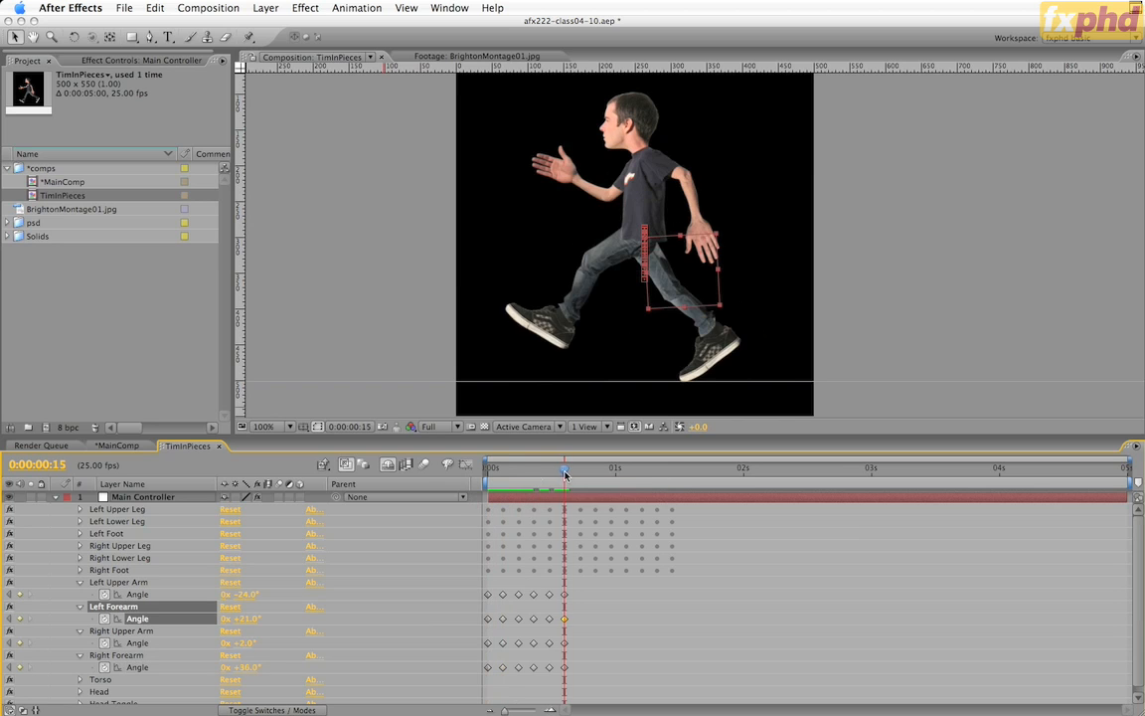
{"action": "left_click_drag", "start_coordinate": [565, 474], "coordinate": [566, 501]}
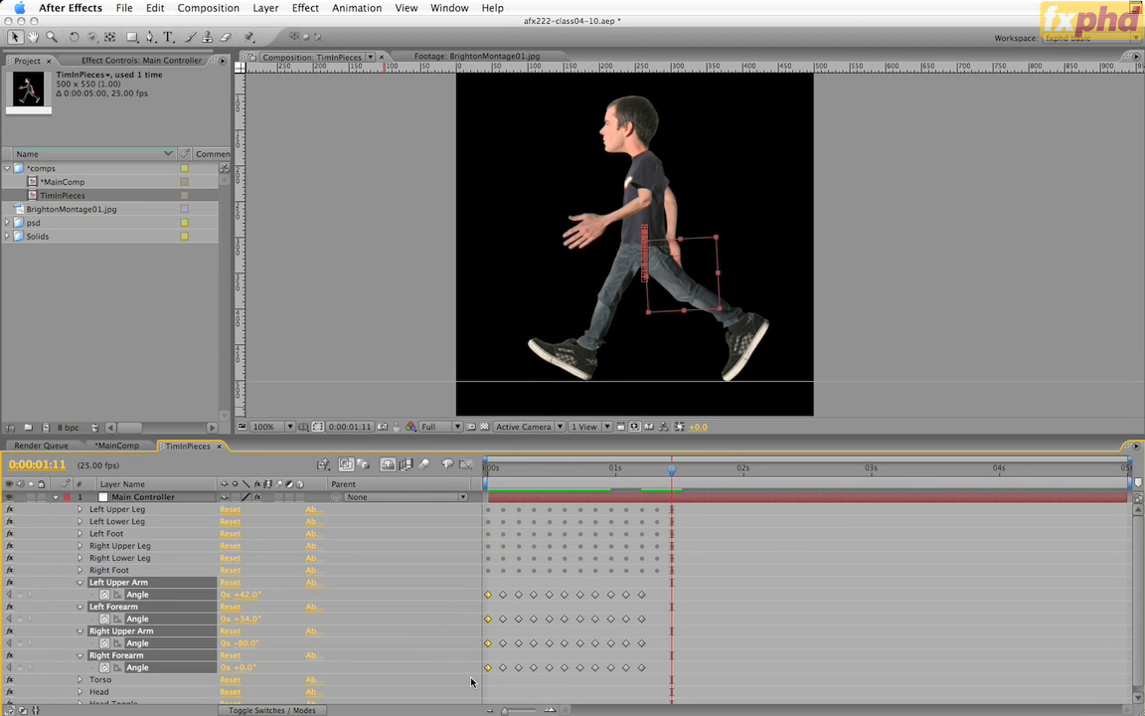
Paste the four starting arm keyframes at 0:00:01:11 and add in-between keyframes for all four Angles at 0:00:01:08.
{"action": "key", "text": "super+v"}
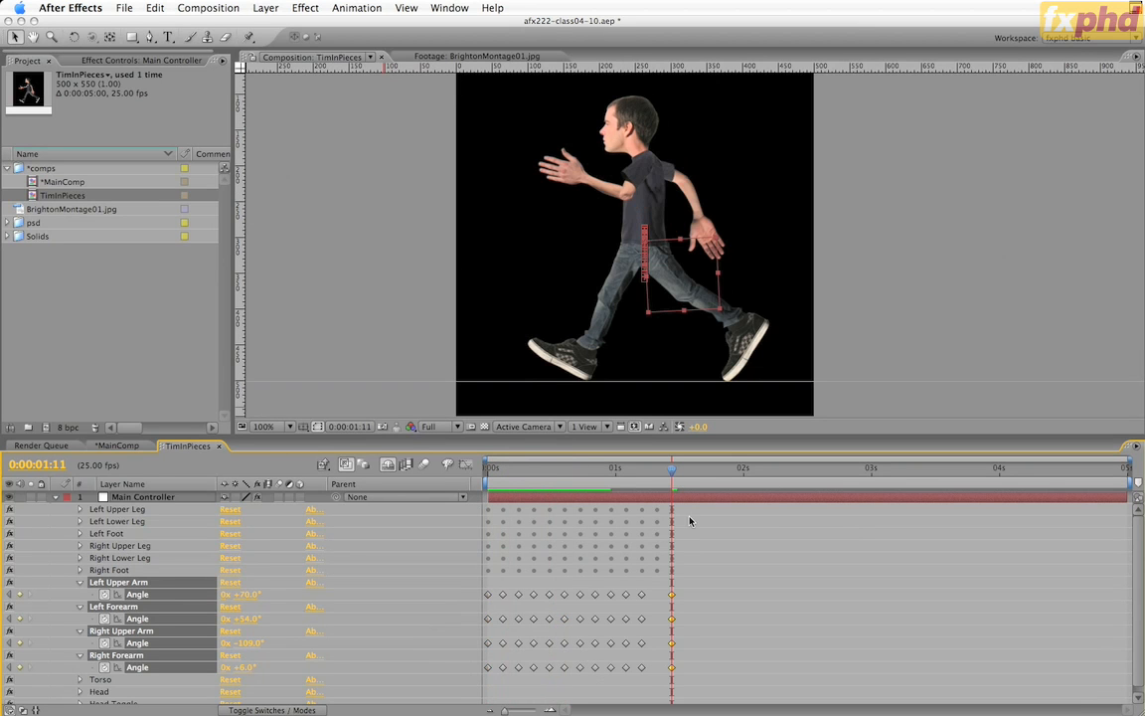
{"action": "left_click_drag", "start_coordinate": [671, 471], "coordinate": [657, 475]}
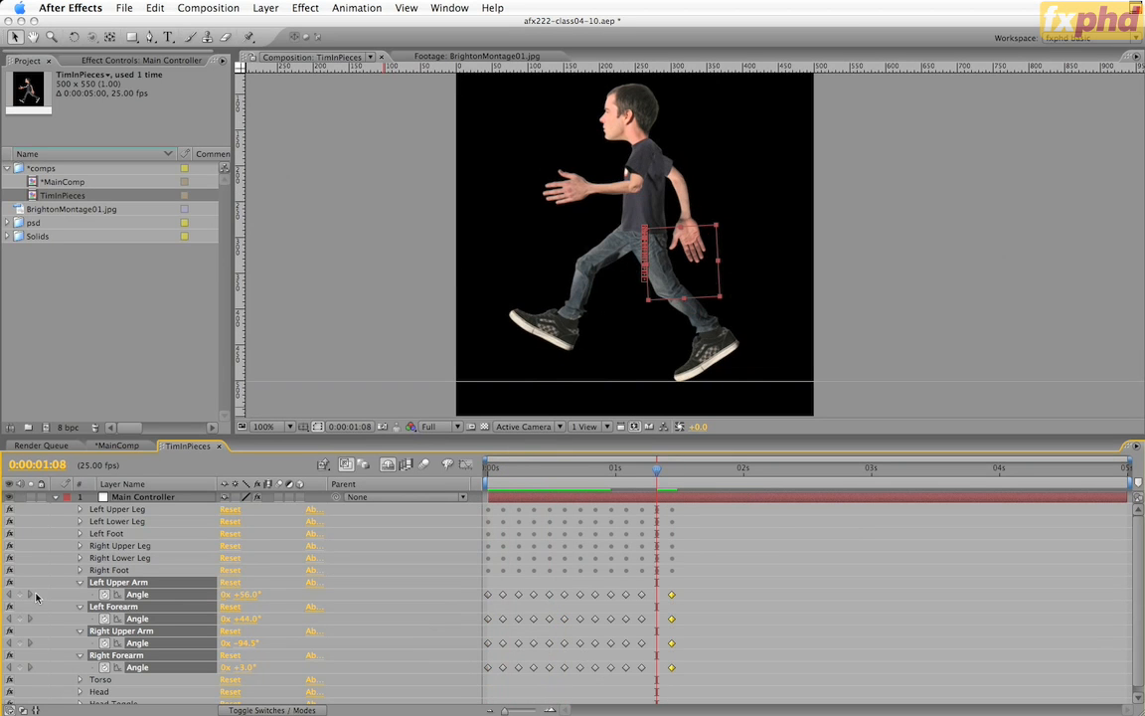
{"action": "left_click", "coordinate": [19, 595]}
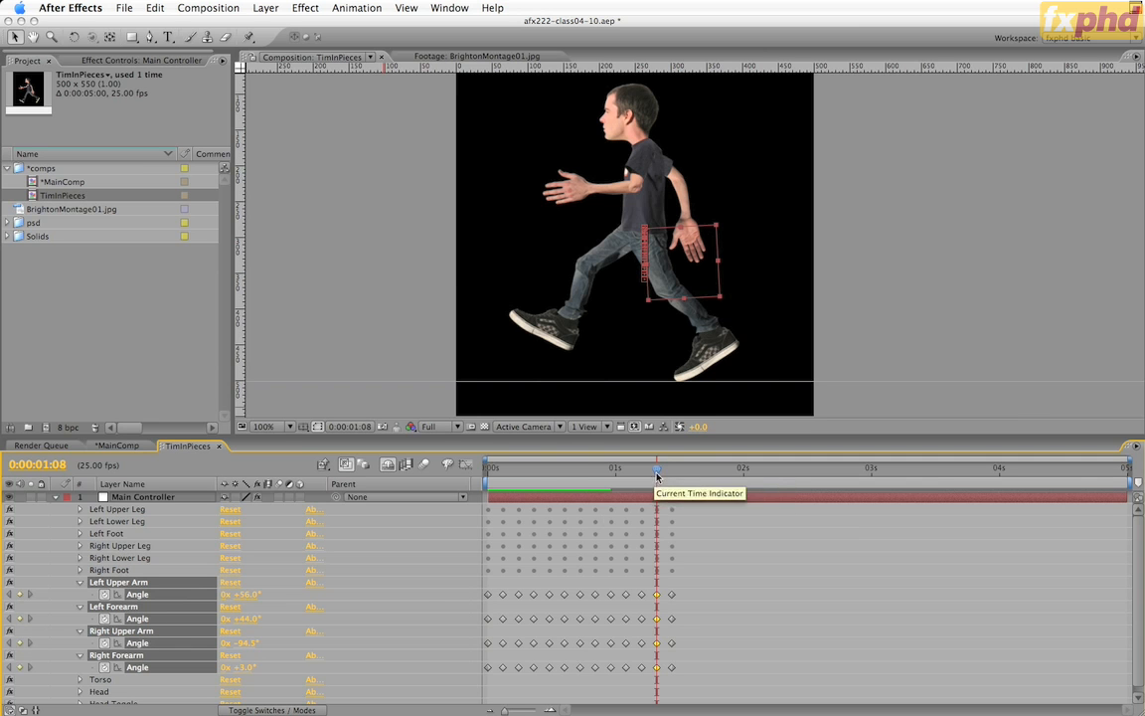
{"action": "left_click_drag", "start_coordinate": [660, 471], "coordinate": [486, 487]}
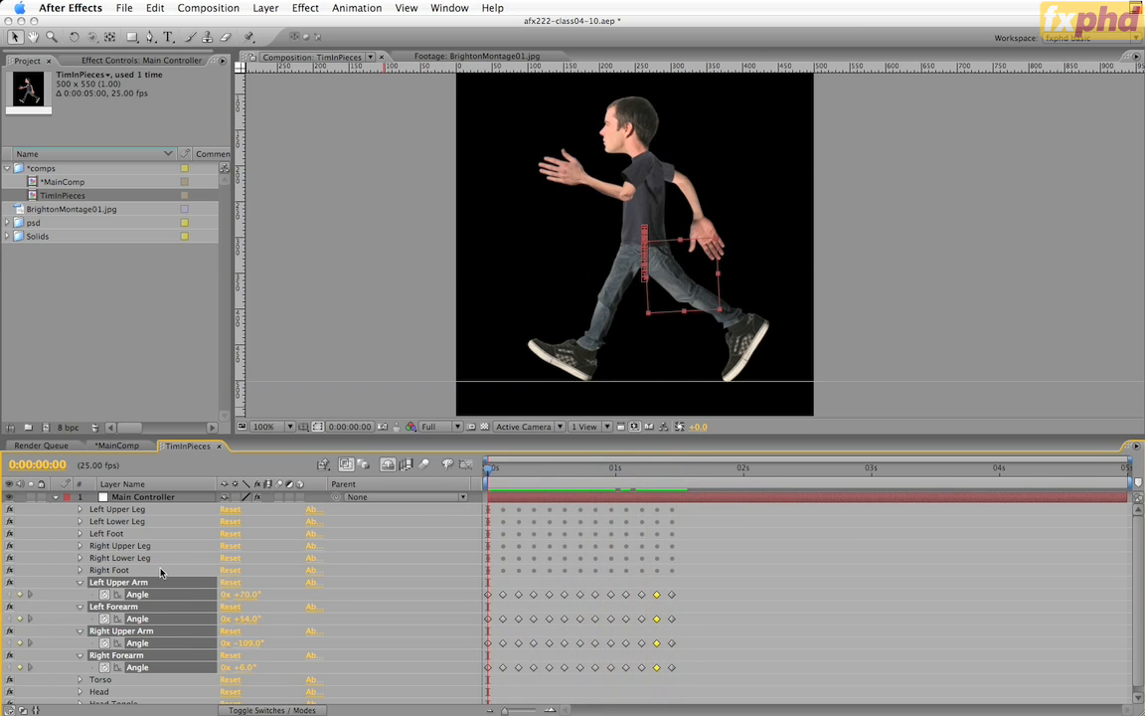
Copy the loopOut(type = "cycle", numKeyframes = 0) expression from Right Foot's Angle.
{"action": "left_click", "coordinate": [80, 572]}
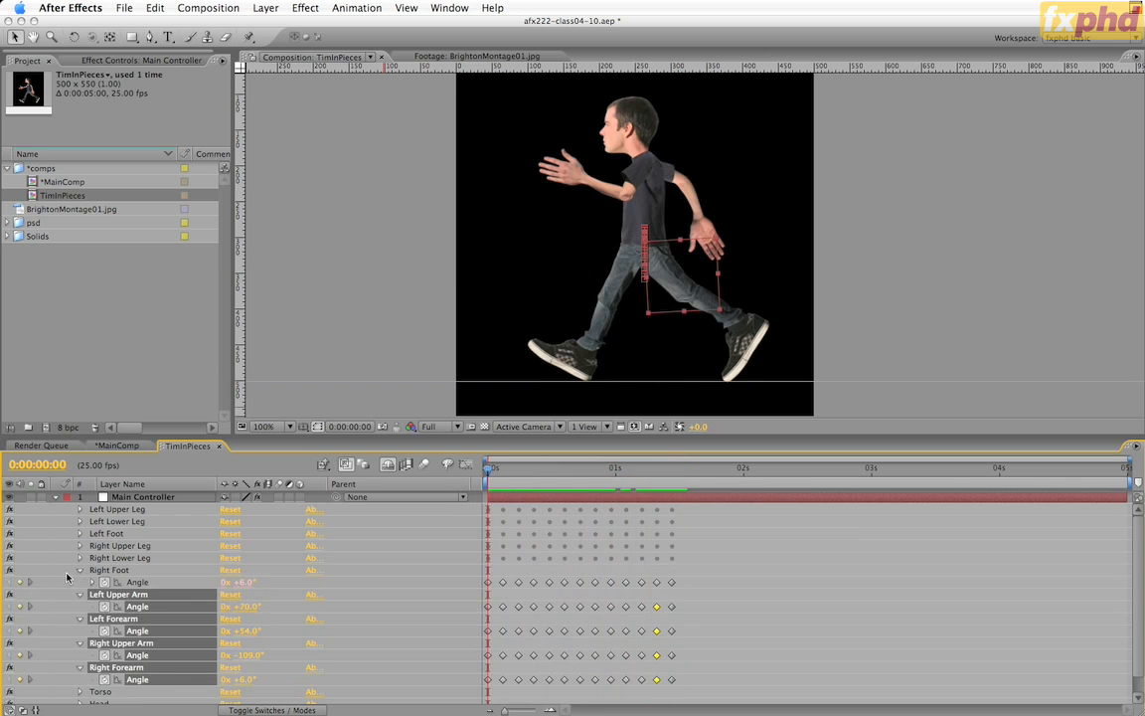
{"action": "left_click", "coordinate": [90, 583]}
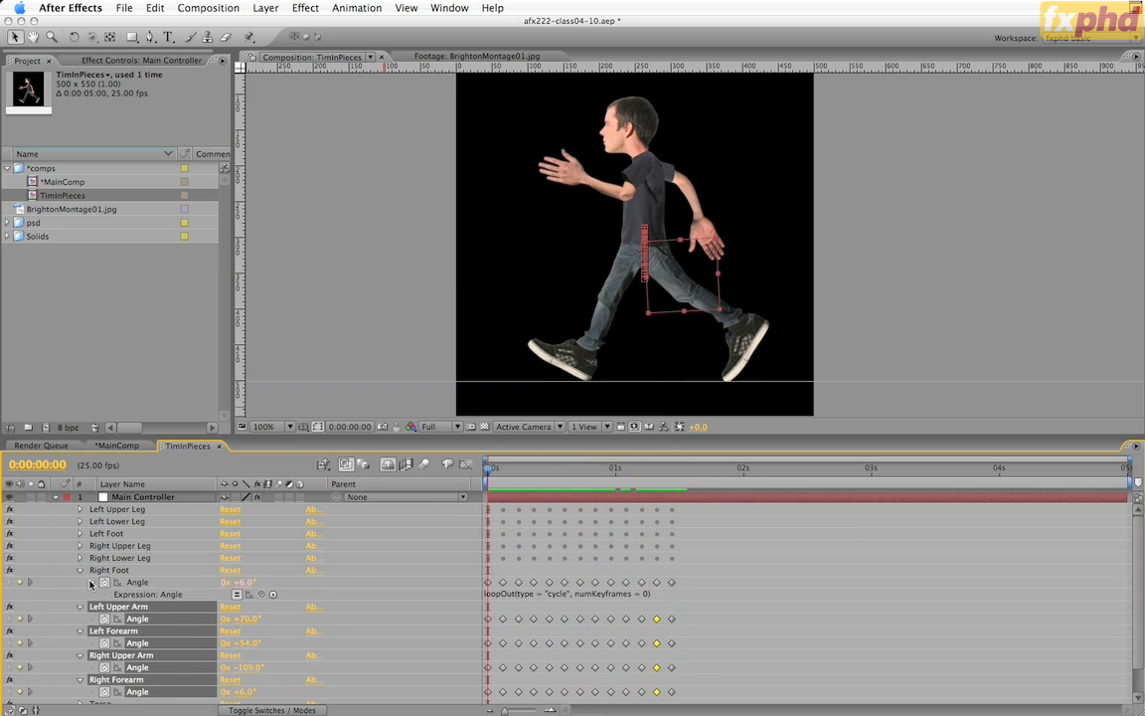
{"action": "left_click", "coordinate": [663, 594]}
{"action": "key", "text": "super+c"}
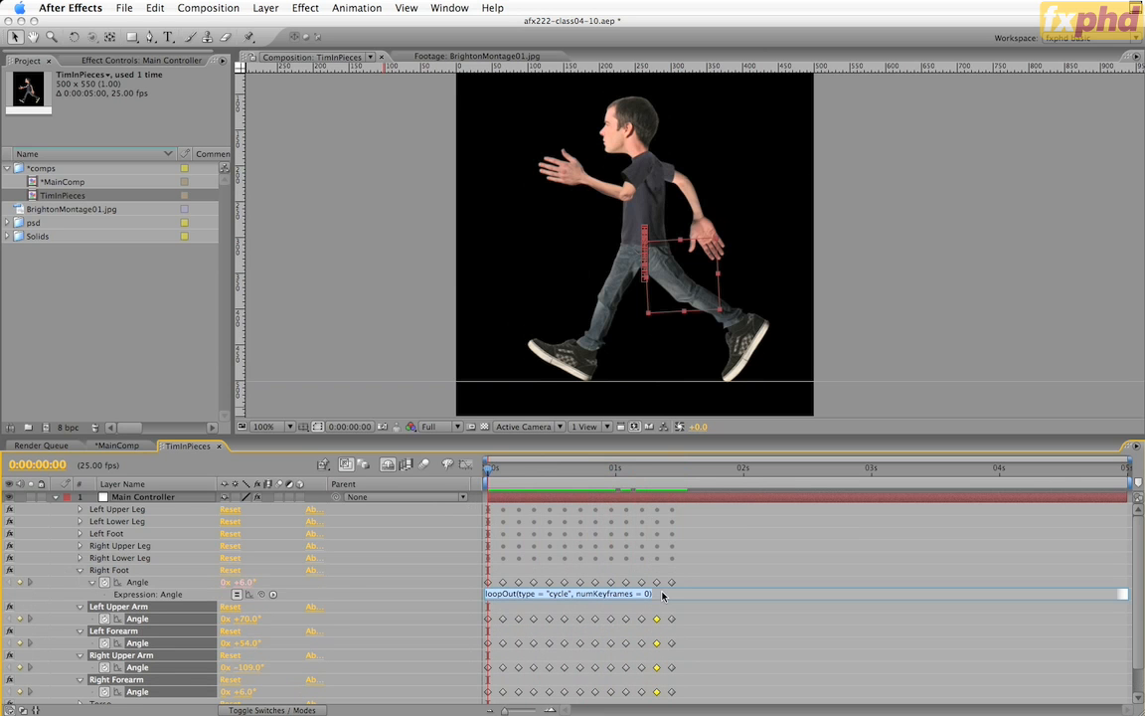
{"action": "left_click", "coordinate": [80, 572]}
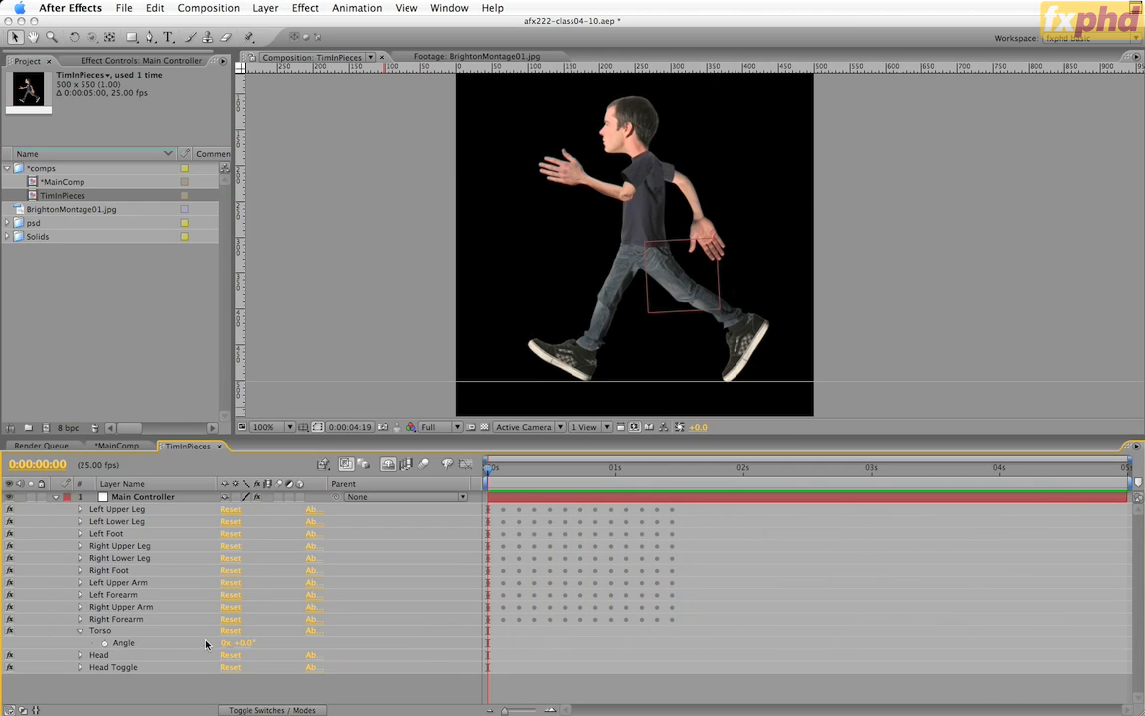
Keyframe Torso's Angle at 0° on 0:00:00:00 and -10° on 0:00:00:06.
{"action": "left_click", "coordinate": [105, 644]}
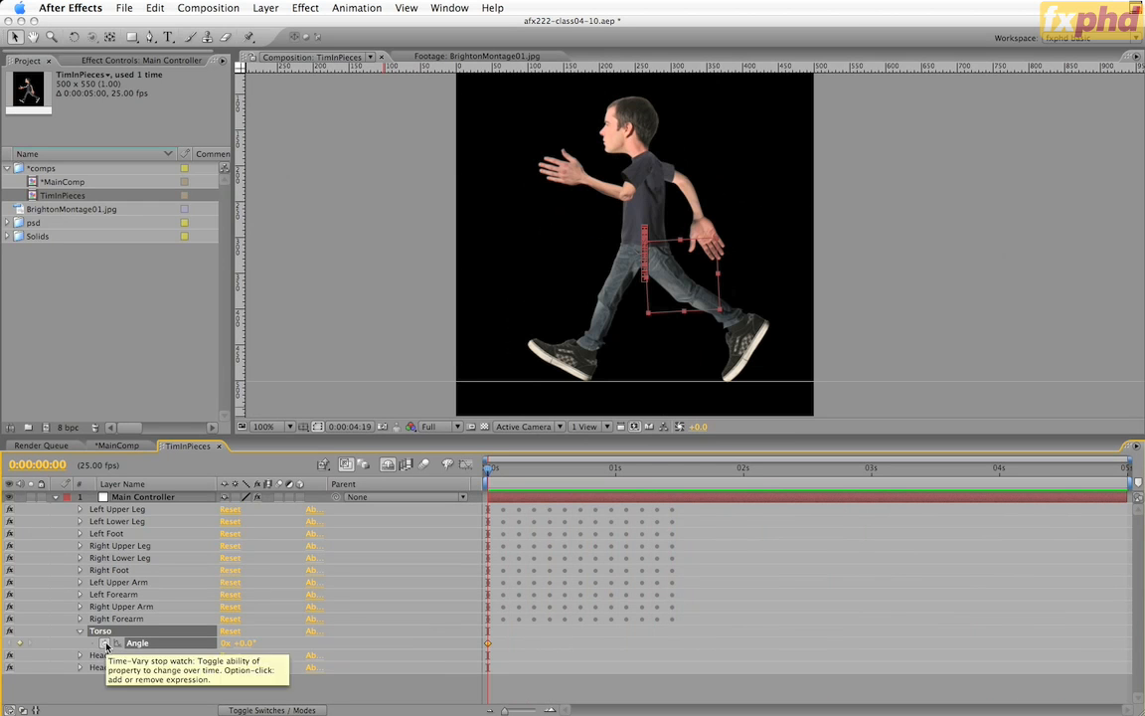
{"action": "left_click", "coordinate": [519, 469]}
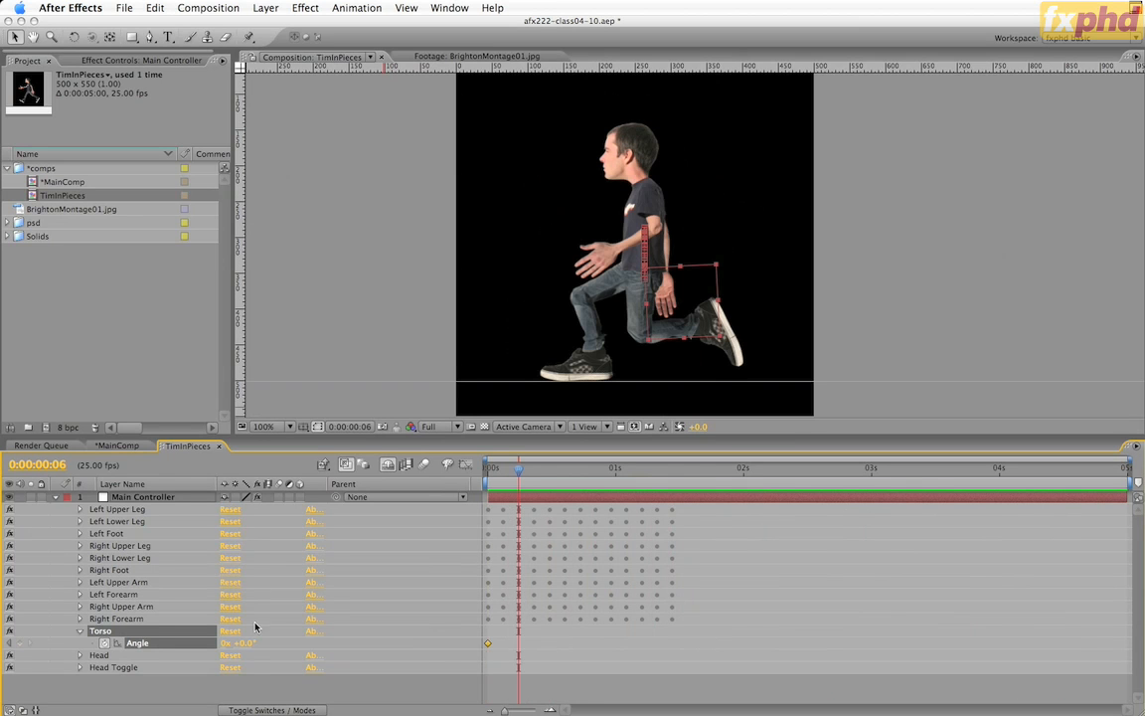
{"action": "left_click_drag", "start_coordinate": [238, 643], "coordinate": [239, 644]}
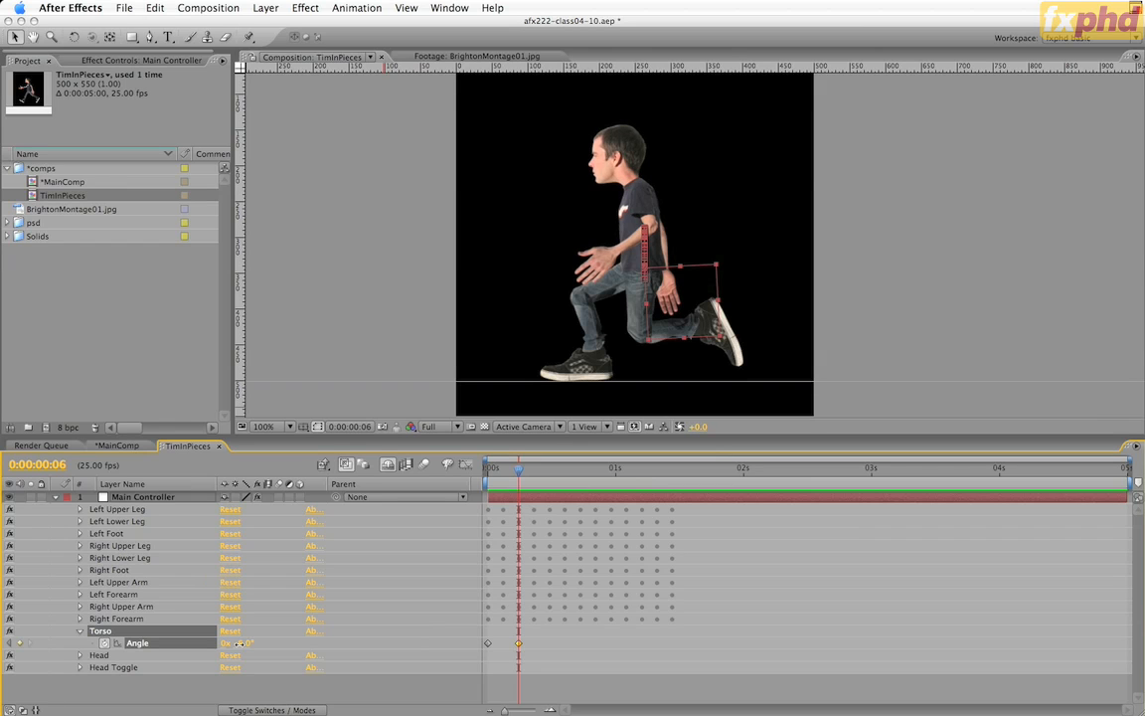
{"action": "left_click", "coordinate": [239, 643]}
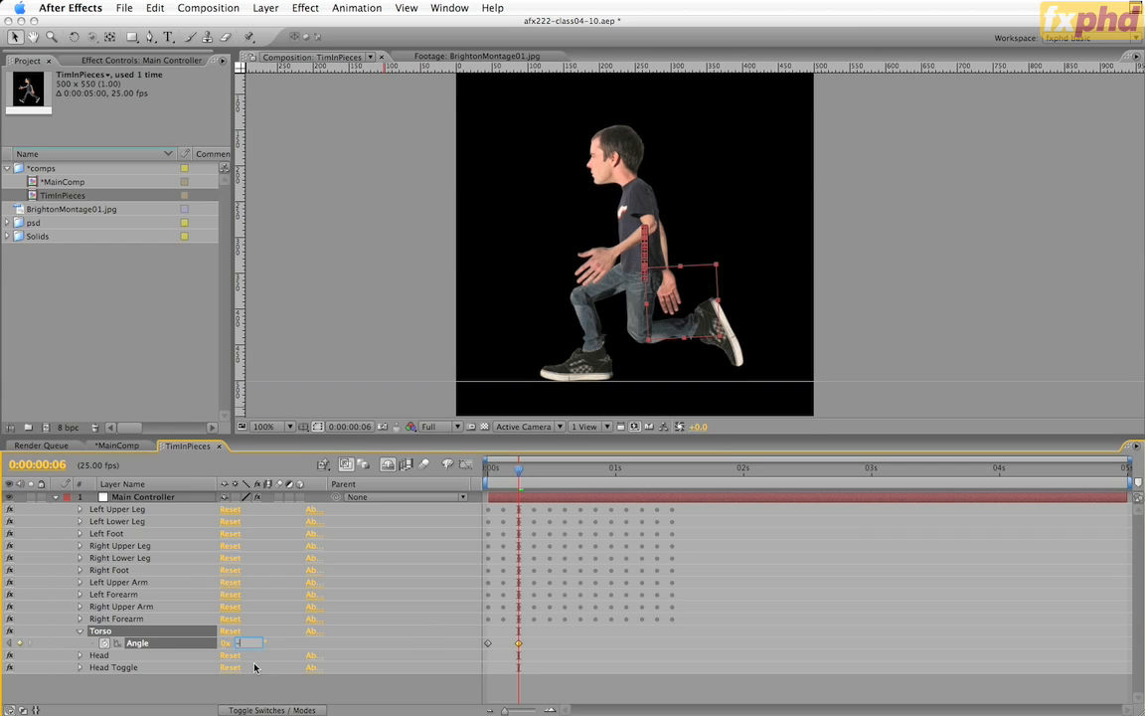
{"action": "key", "text": "Return"}
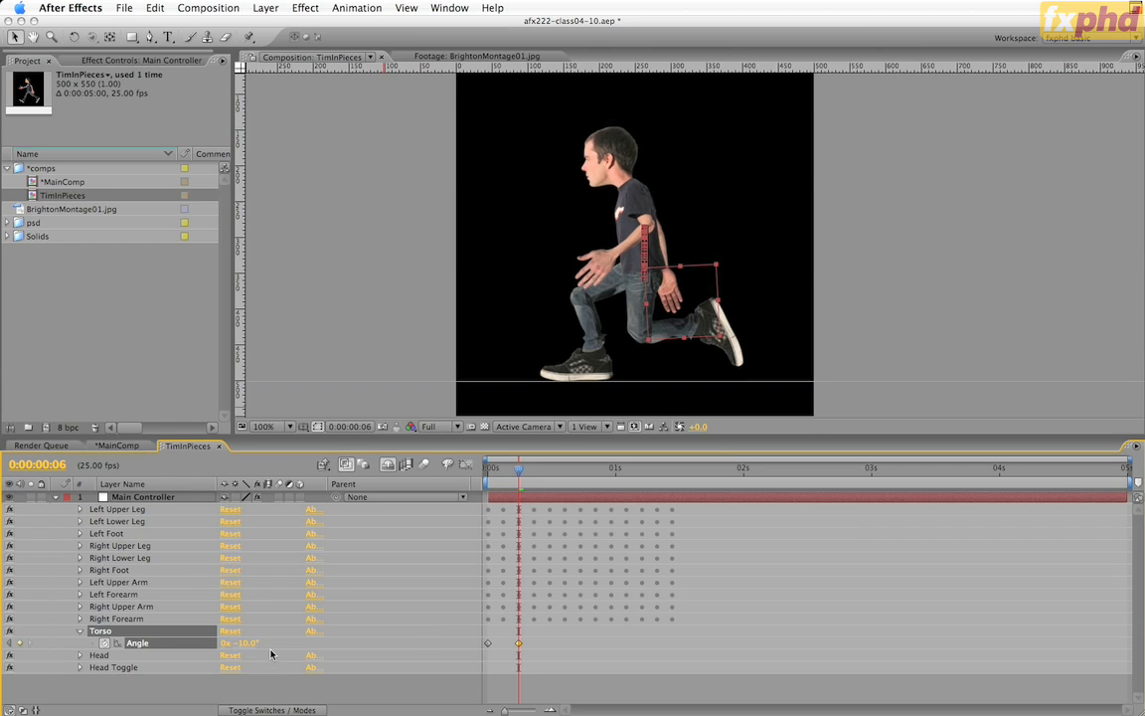
Keyframe Torso's Angle at 10° on 0:00:00:12 and 0° on 0:00:00:18.
{"action": "left_click", "coordinate": [551, 467]}
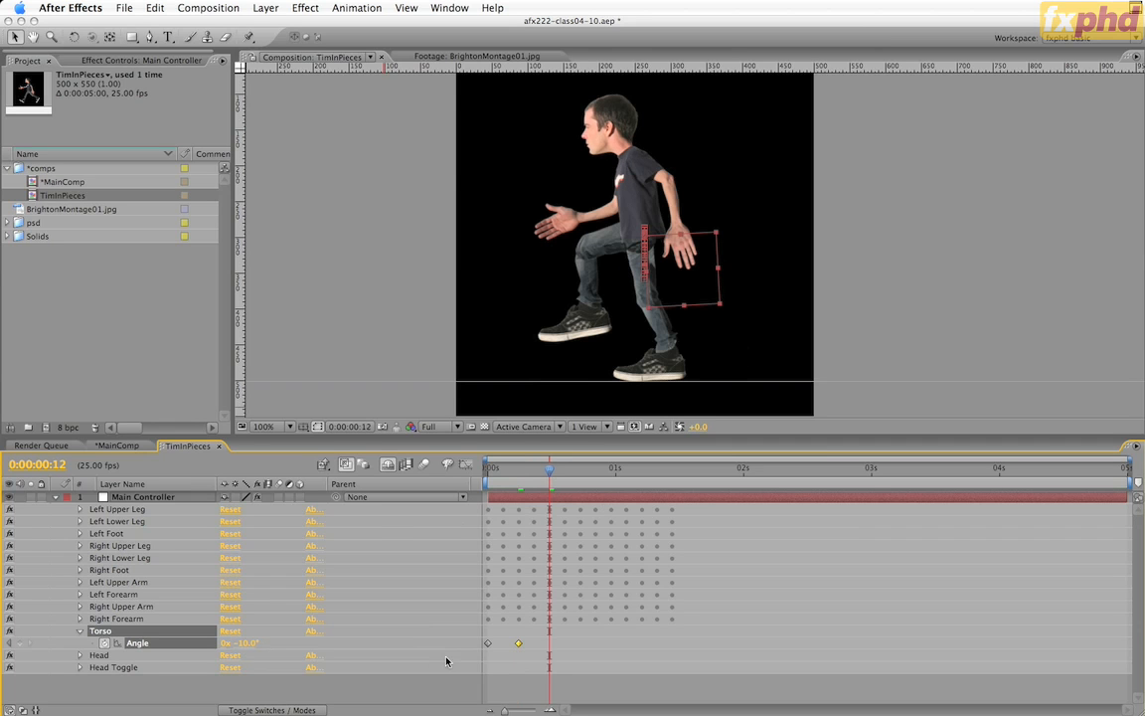
{"action": "left_click", "coordinate": [240, 643]}
{"action": "type", "text": "10"}
{"action": "key", "text": "Return"}
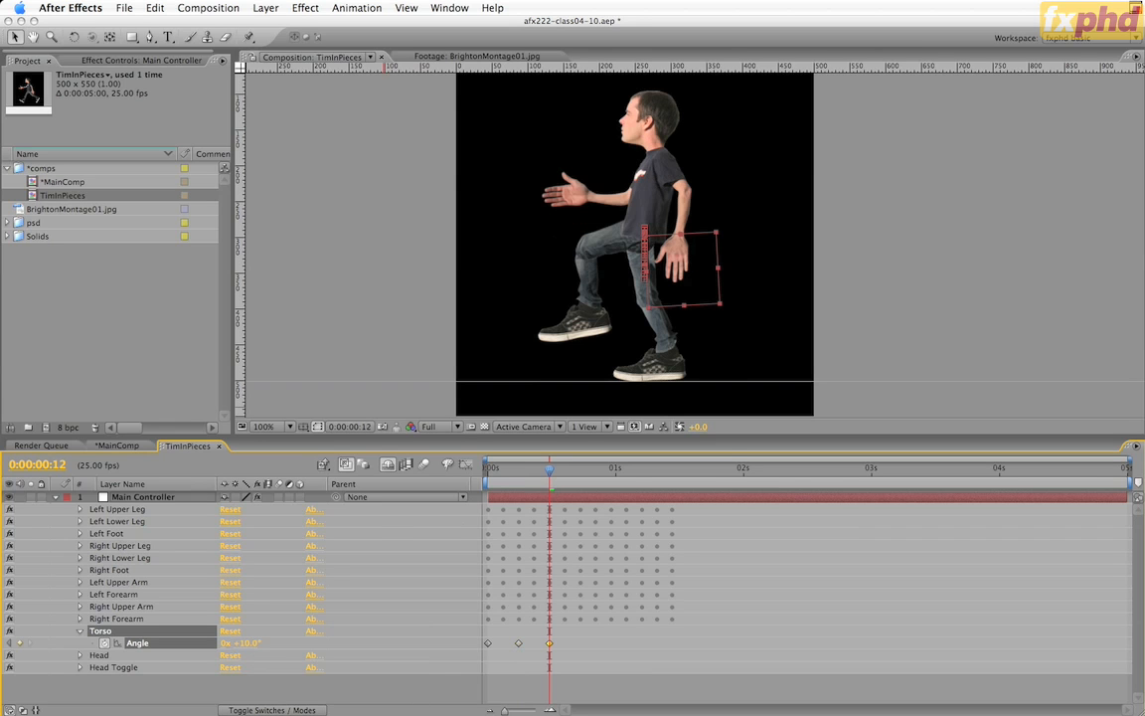
{"action": "left_click", "coordinate": [580, 468]}
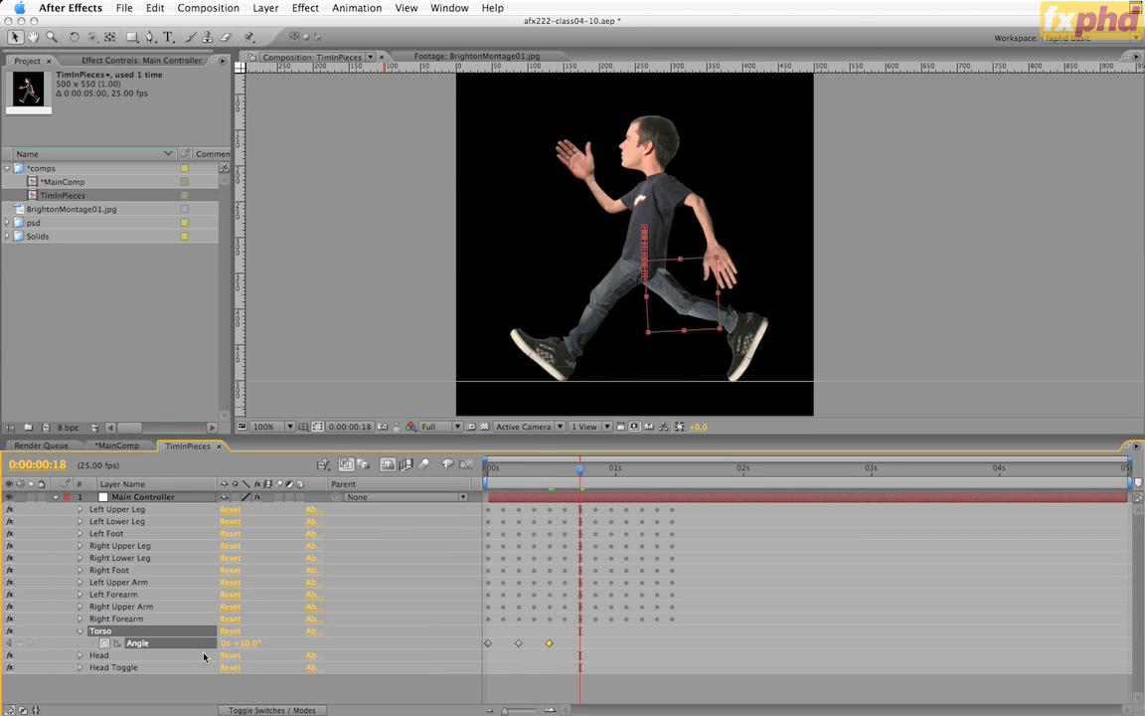
{"action": "left_click", "coordinate": [243, 643]}
{"action": "key", "text": "Return"}
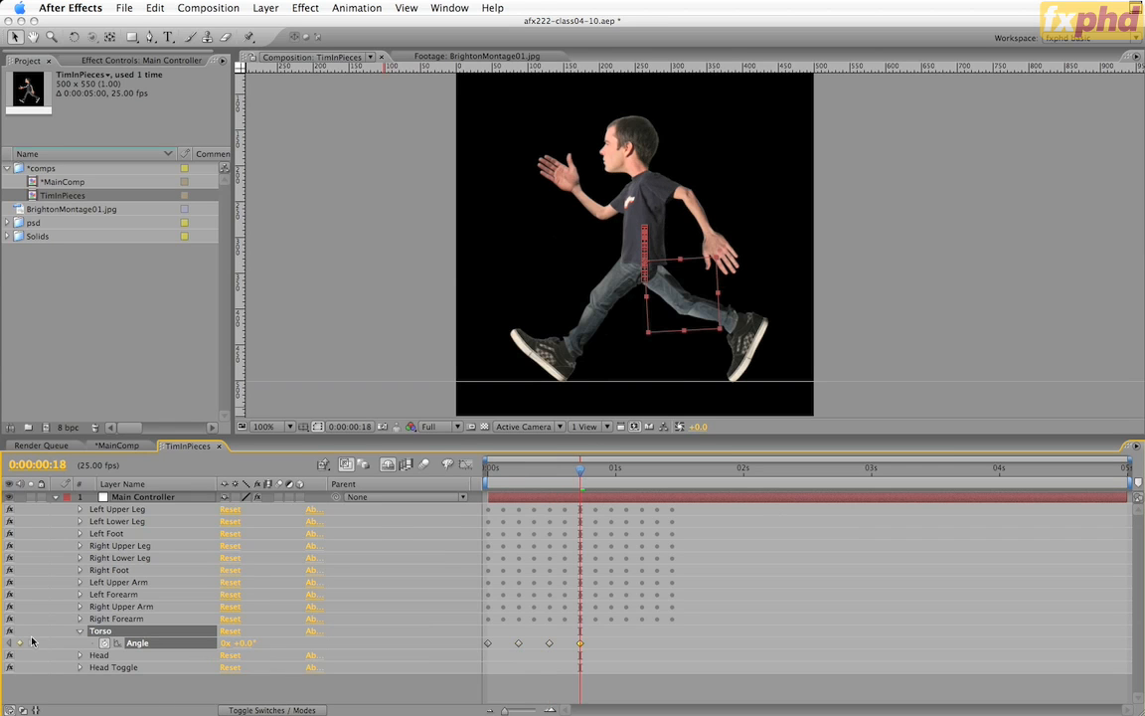
Add the copied loopOut(type = "cycle", numKeyframes = 0) expression to Torso's Angle.
{"action": "left_click", "coordinate": [105, 644], "text": "alt"}
{"action": "key", "text": "super+v"}
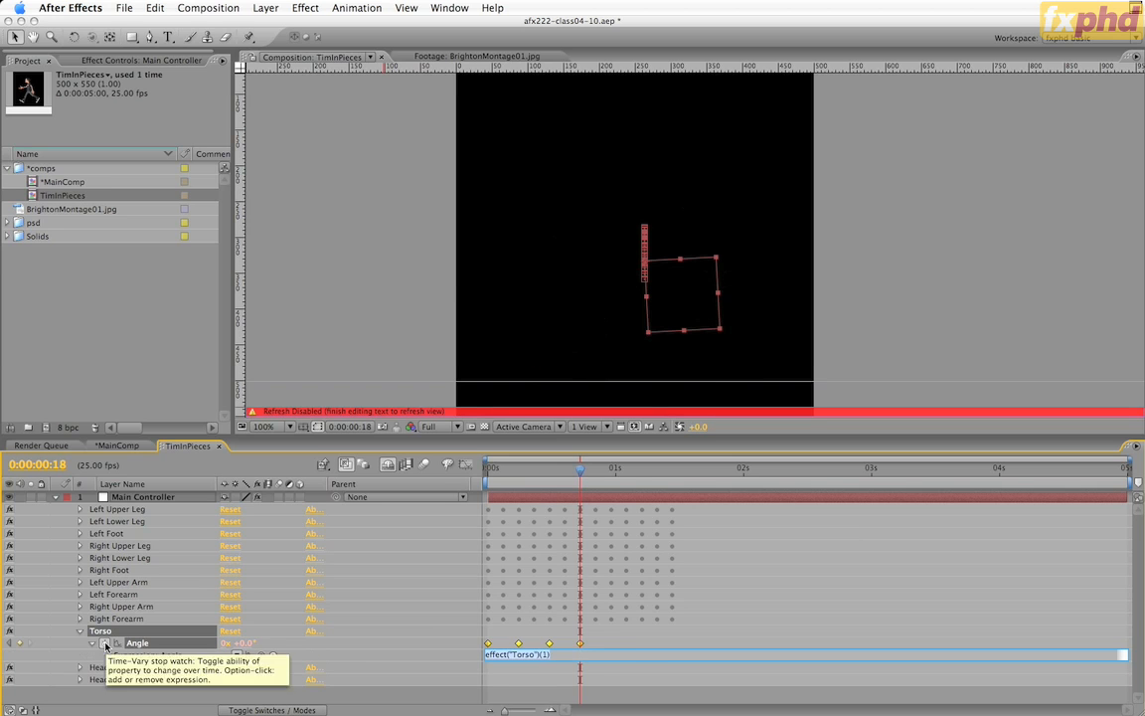
{"action": "left_click", "coordinate": [405, 644]}
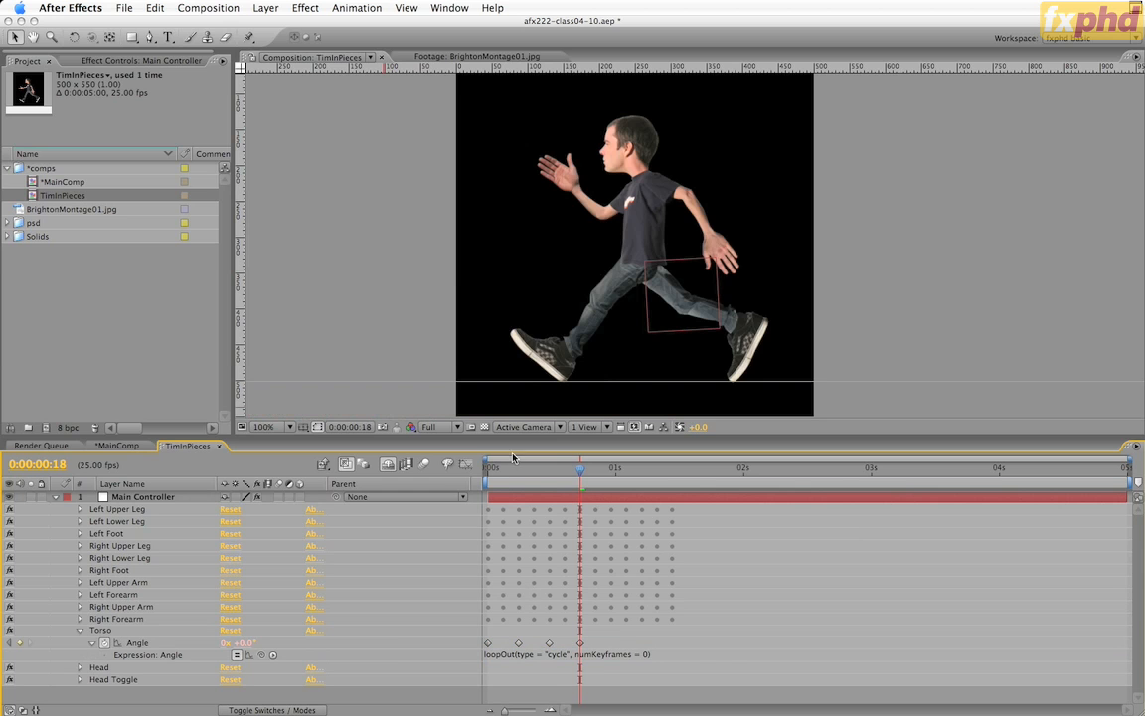
Preview the looping walk with the torso sway from the start of TimInPieces.
{"action": "left_click_drag", "start_coordinate": [490, 469], "coordinate": [452, 488]}
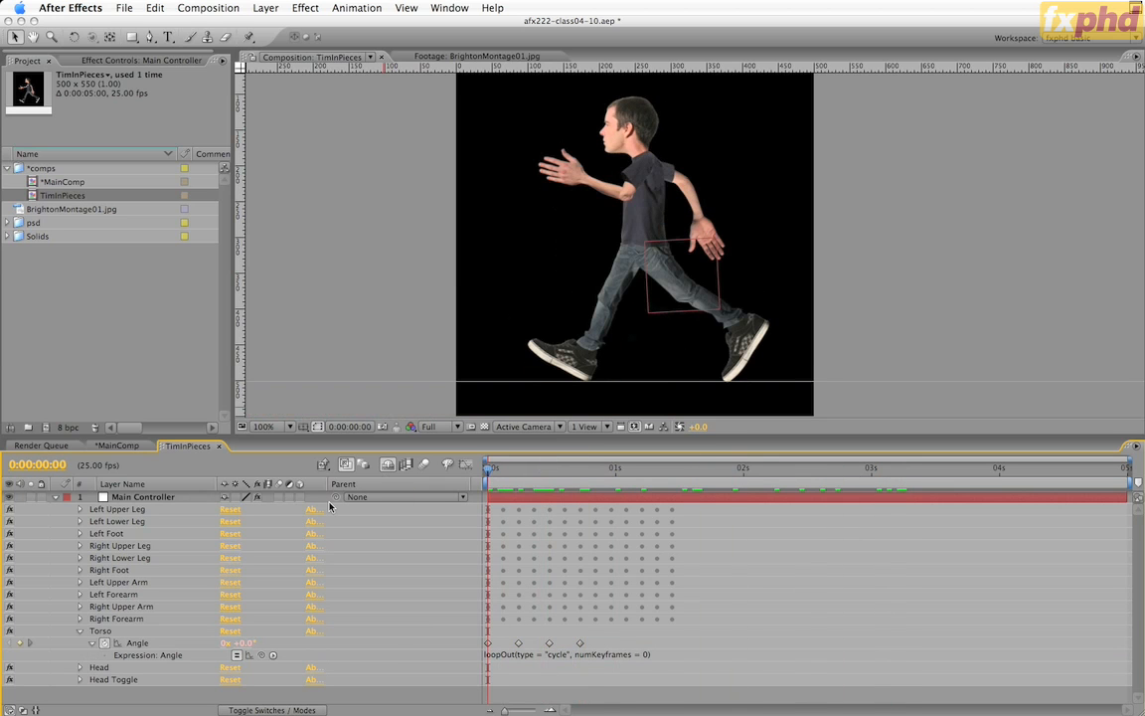
{"action": "key", "text": "KP_0"}
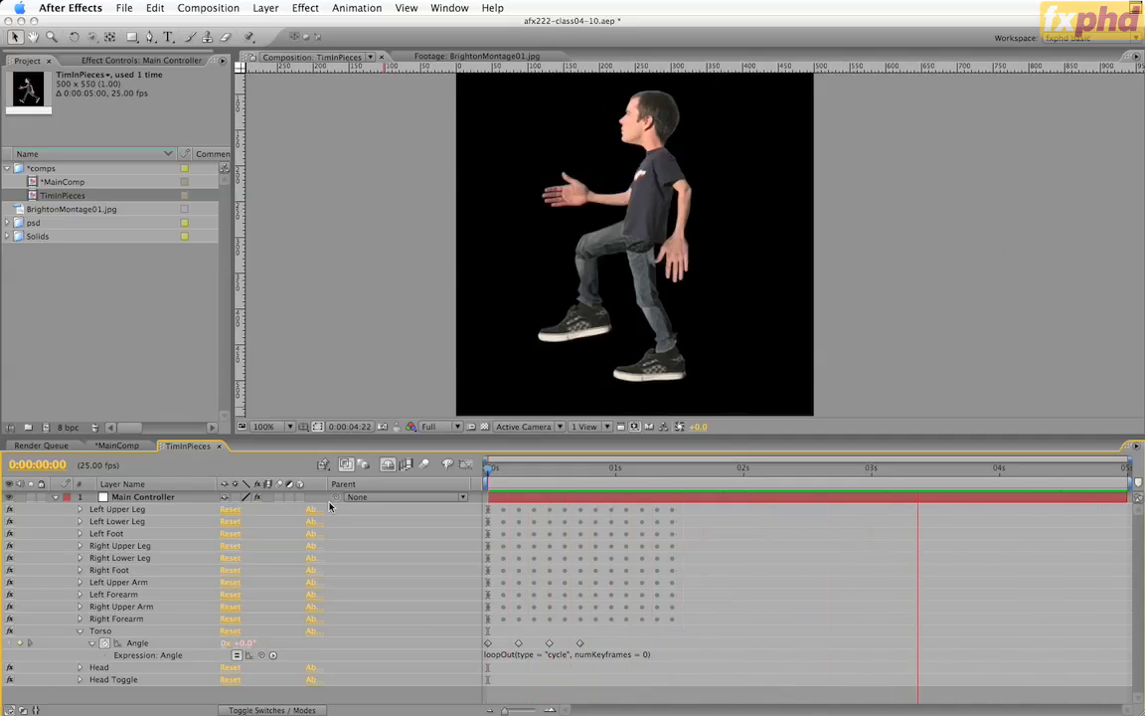
{"action": "left_click", "coordinate": [421, 698]}
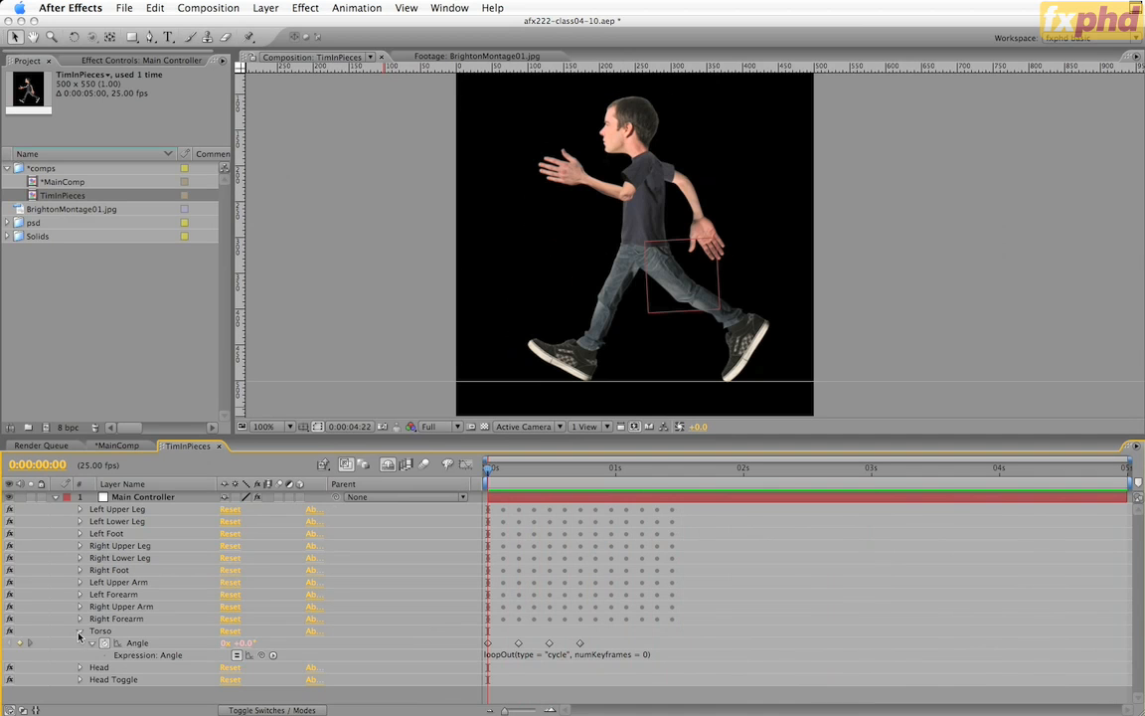
Collapse the Torso control and expand Main Controller's Head and Head Toggle controls.
{"action": "left_click", "coordinate": [80, 632]}
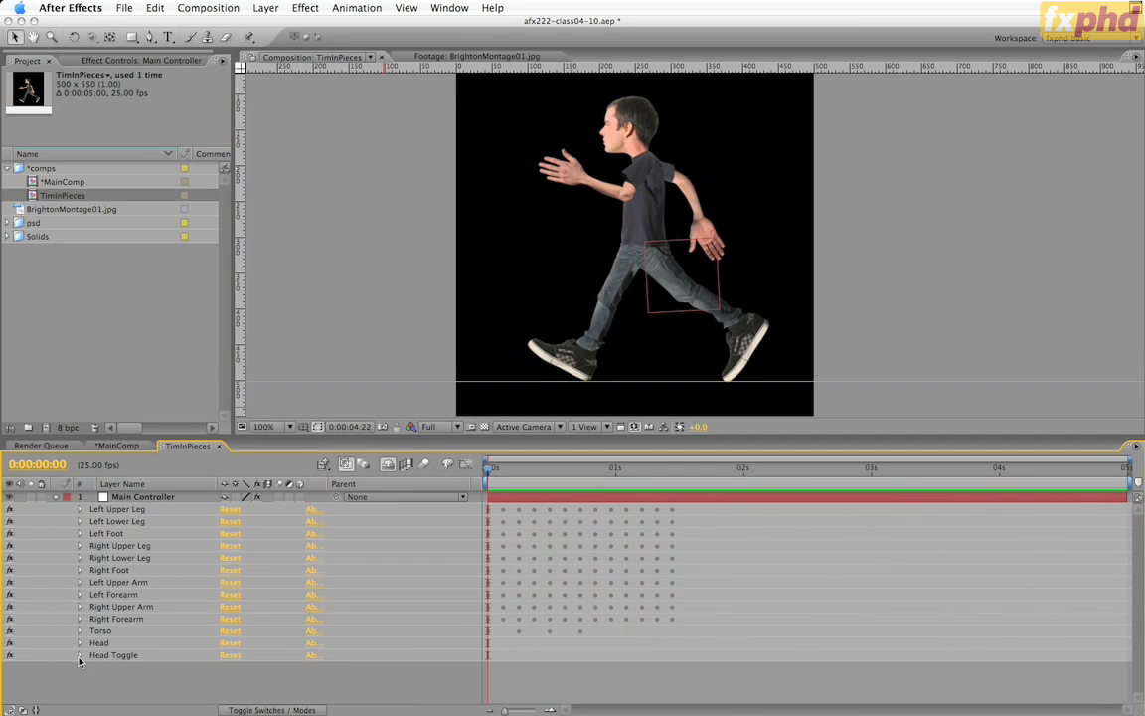
{"action": "left_click", "coordinate": [79, 656]}
{"action": "left_click", "coordinate": [80, 644]}
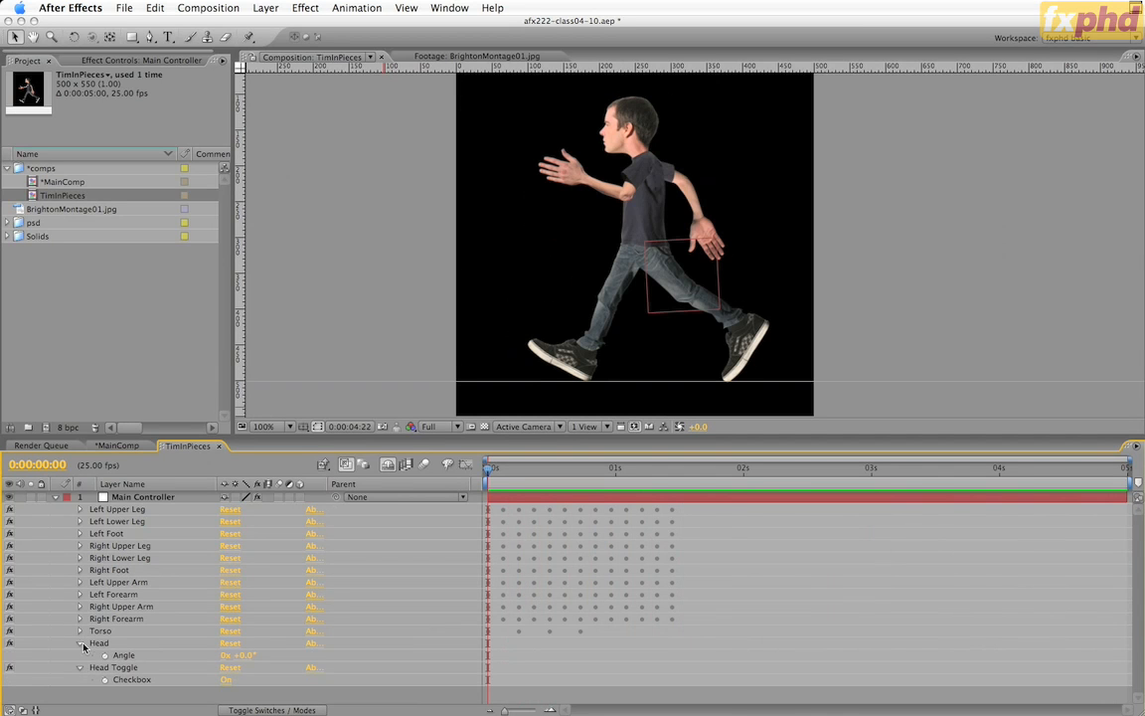
Try rotating the head both ways with Head's Angle, and undo the change.
{"action": "left_click", "coordinate": [246, 656]}
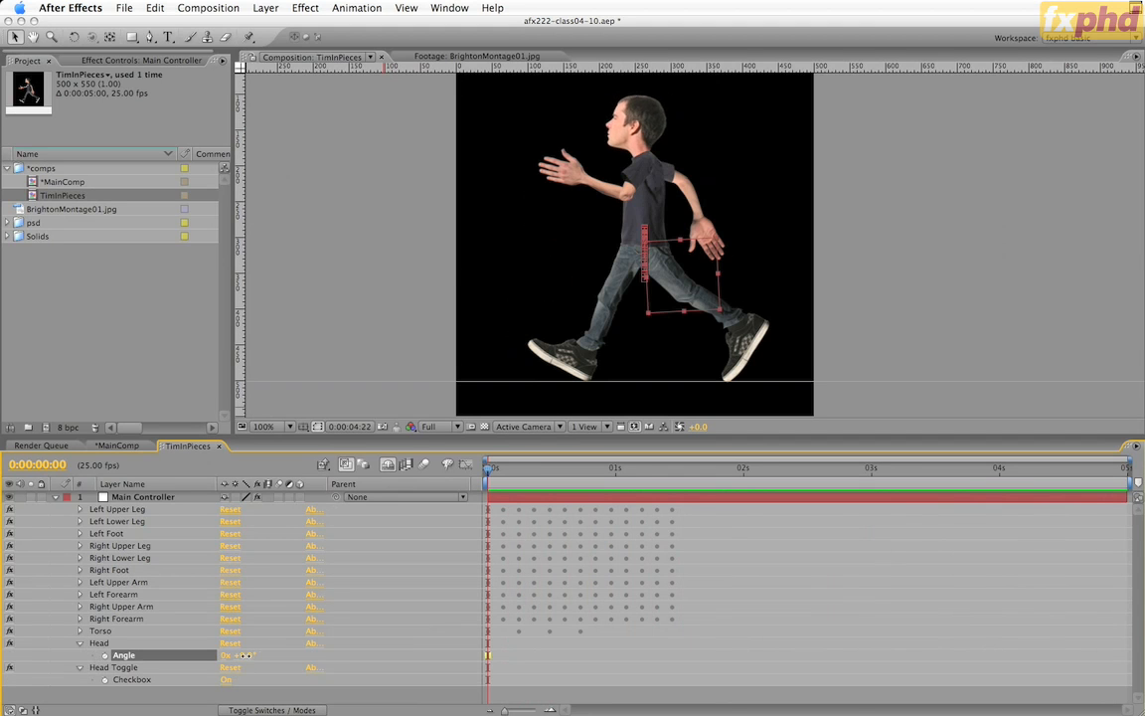
{"action": "left_click_drag", "start_coordinate": [255, 655], "coordinate": [229, 657]}
{"action": "left_click_drag", "start_coordinate": [257, 657], "coordinate": [266, 661]}
{"action": "key", "text": "super+z"}
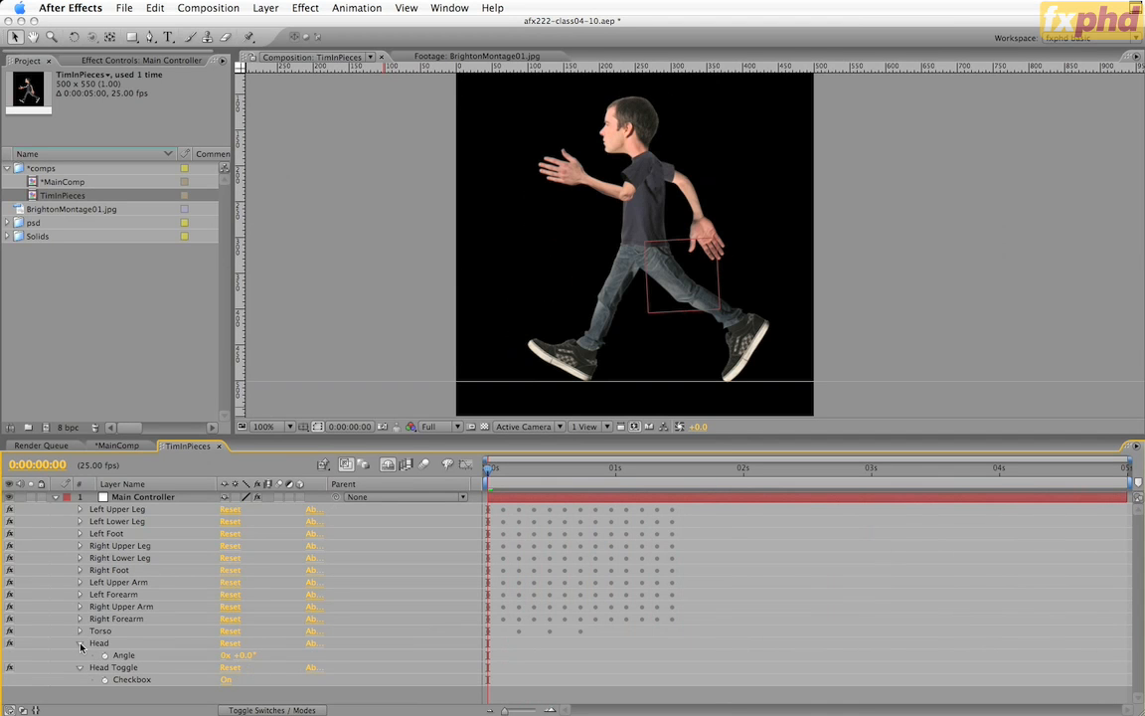
Collapse the Head control and switch Head Toggle's Checkbox off and back on.
{"action": "left_click", "coordinate": [80, 645]}
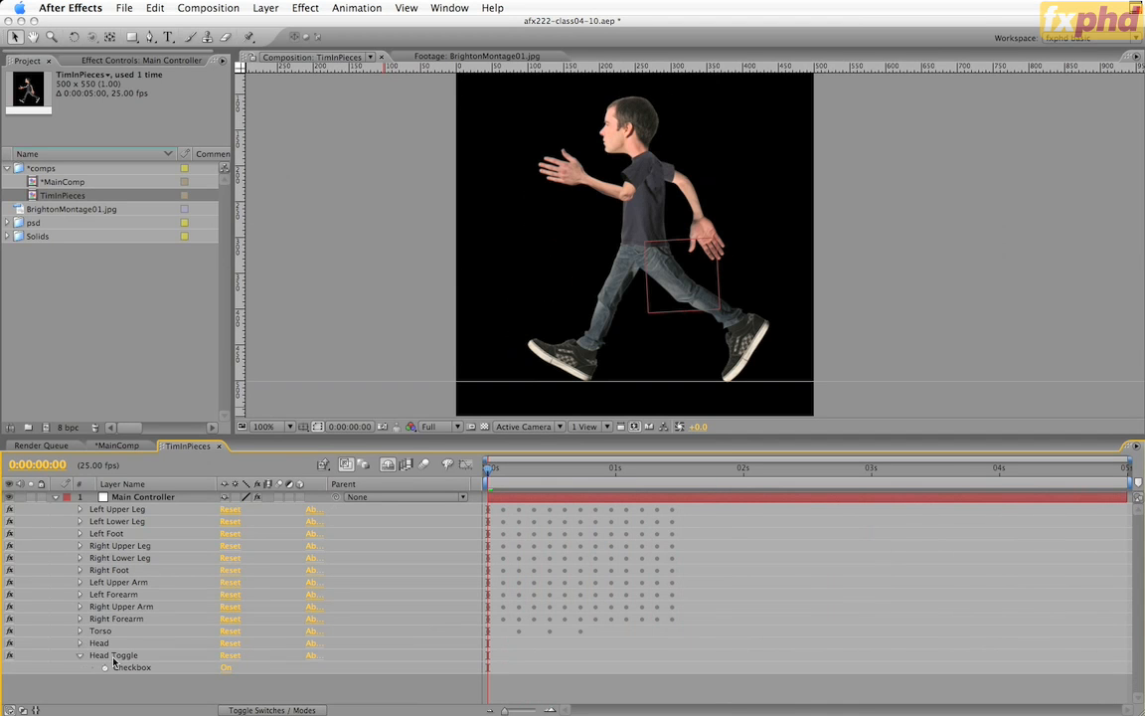
{"action": "left_click", "coordinate": [228, 668]}
{"action": "left_click", "coordinate": [226, 668]}
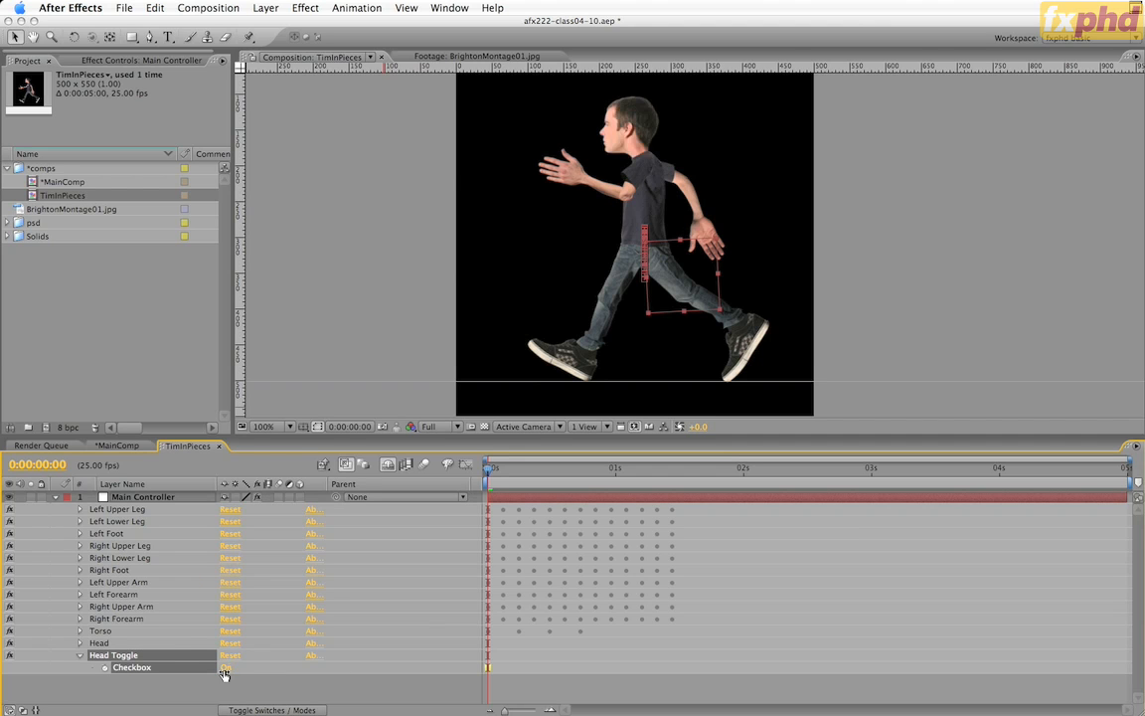
Start keyframing Head Toggle's Checkbox with the value On at 0:00:00:00.
{"action": "left_click", "coordinate": [226, 668]}
{"action": "left_click", "coordinate": [227, 668]}
{"action": "left_click_drag", "start_coordinate": [654, 482], "coordinate": [671, 476]}
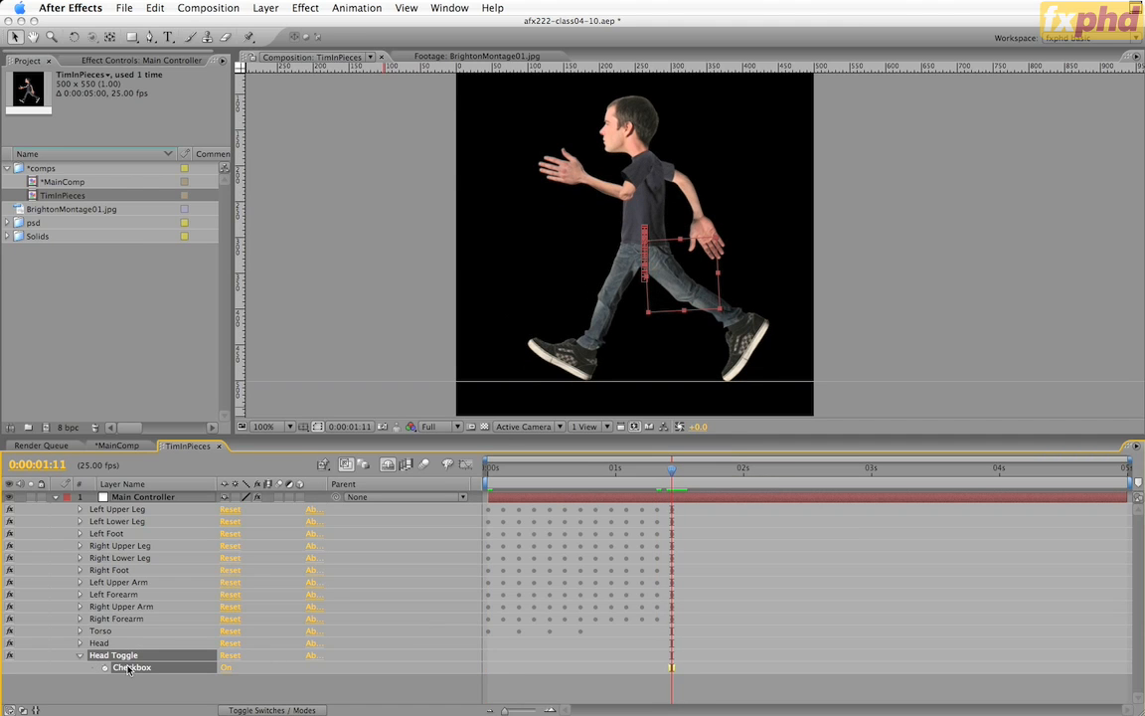
{"action": "key", "text": "Home"}
{"action": "left_click", "coordinate": [105, 667]}
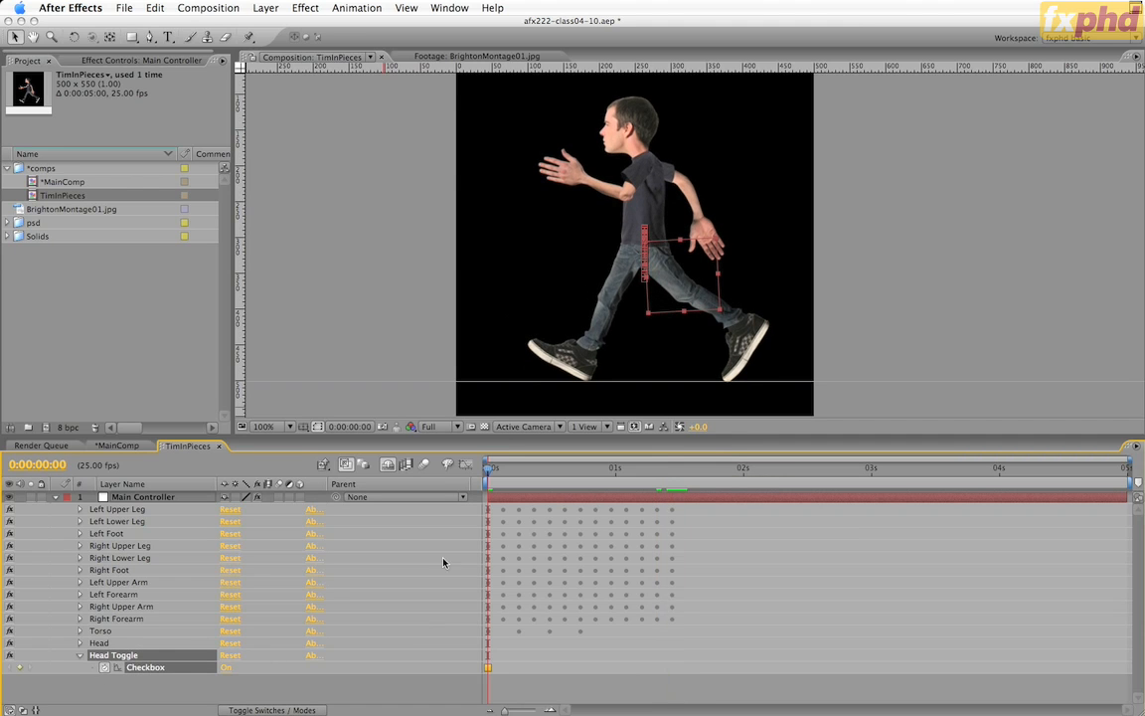
Keyframe Head Toggle's Checkbox Off at 0:00:01:11 and On at 0:00:03:11, and scrub through the head switch.
{"action": "left_click", "coordinate": [673, 469]}
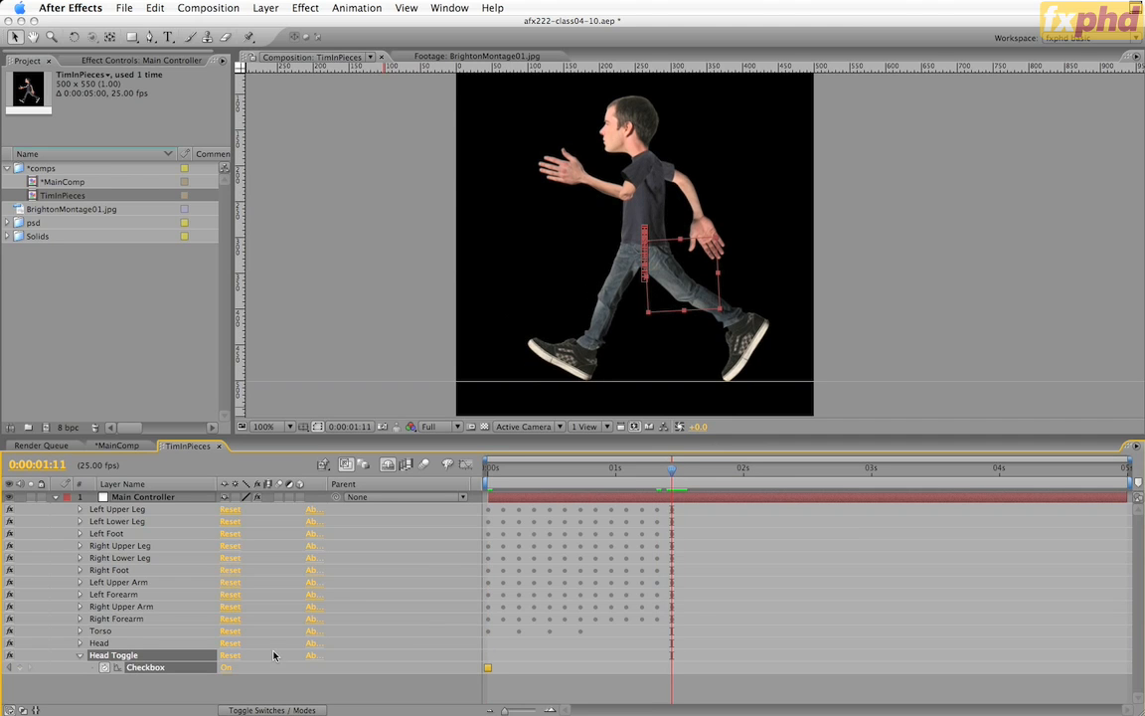
{"action": "left_click", "coordinate": [229, 672]}
{"action": "left_click", "coordinate": [229, 670]}
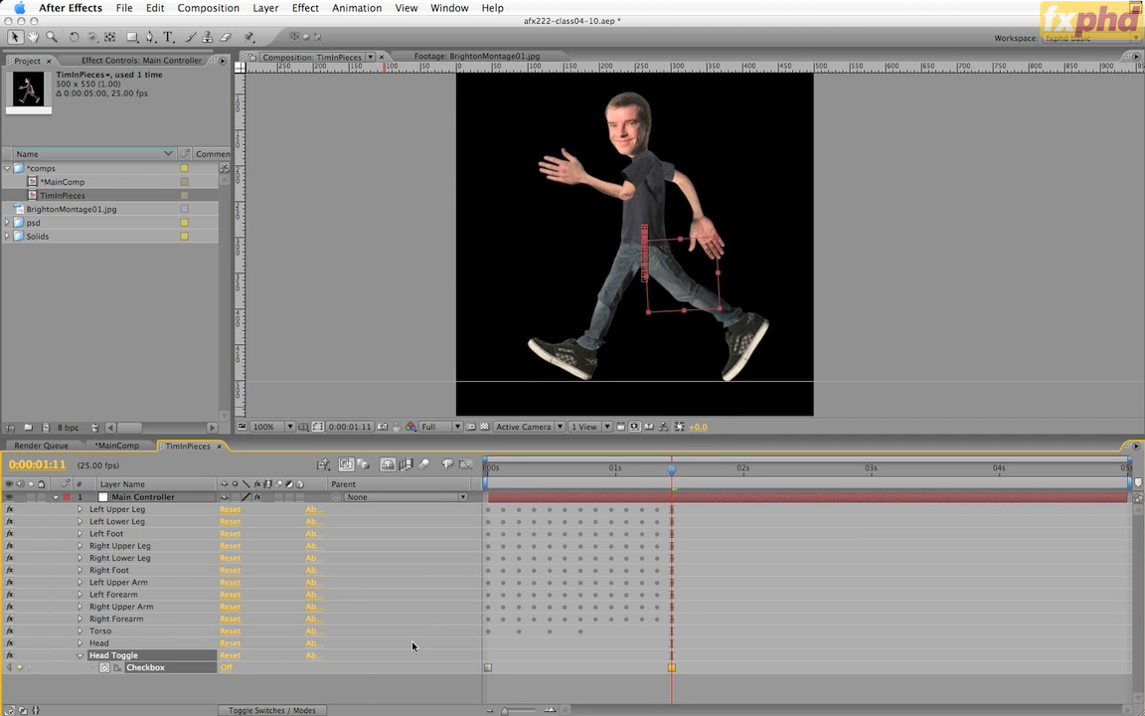
{"action": "left_click_drag", "start_coordinate": [673, 472], "coordinate": [928, 470]}
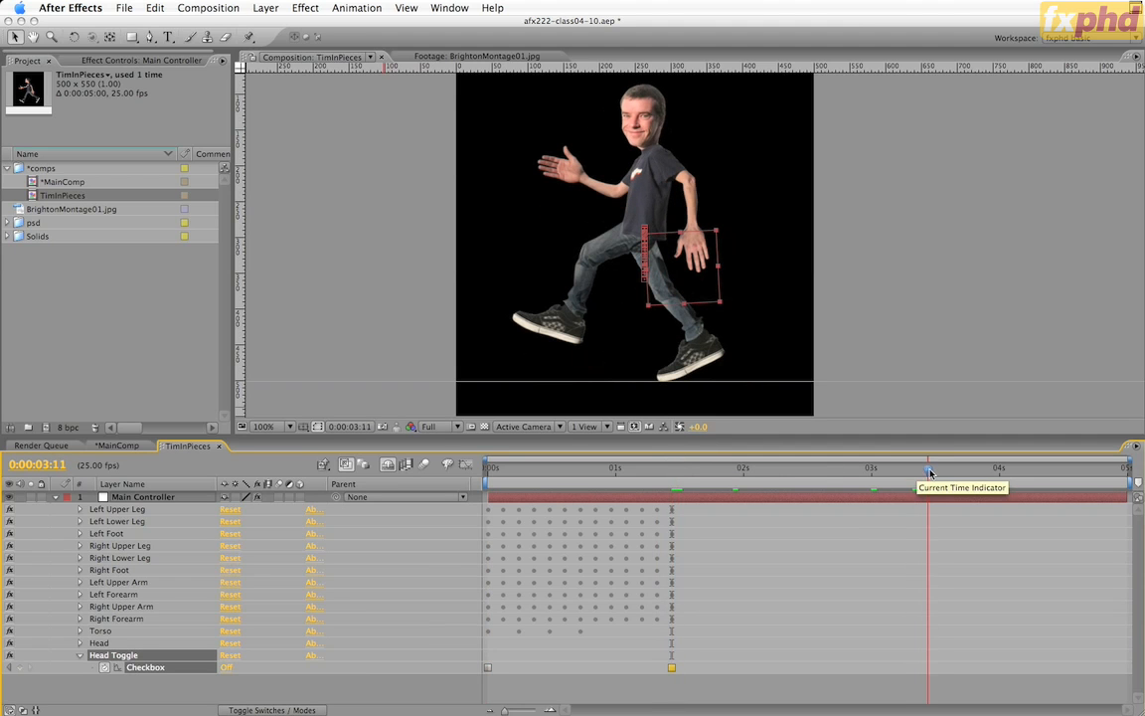
{"action": "left_click", "coordinate": [227, 667]}
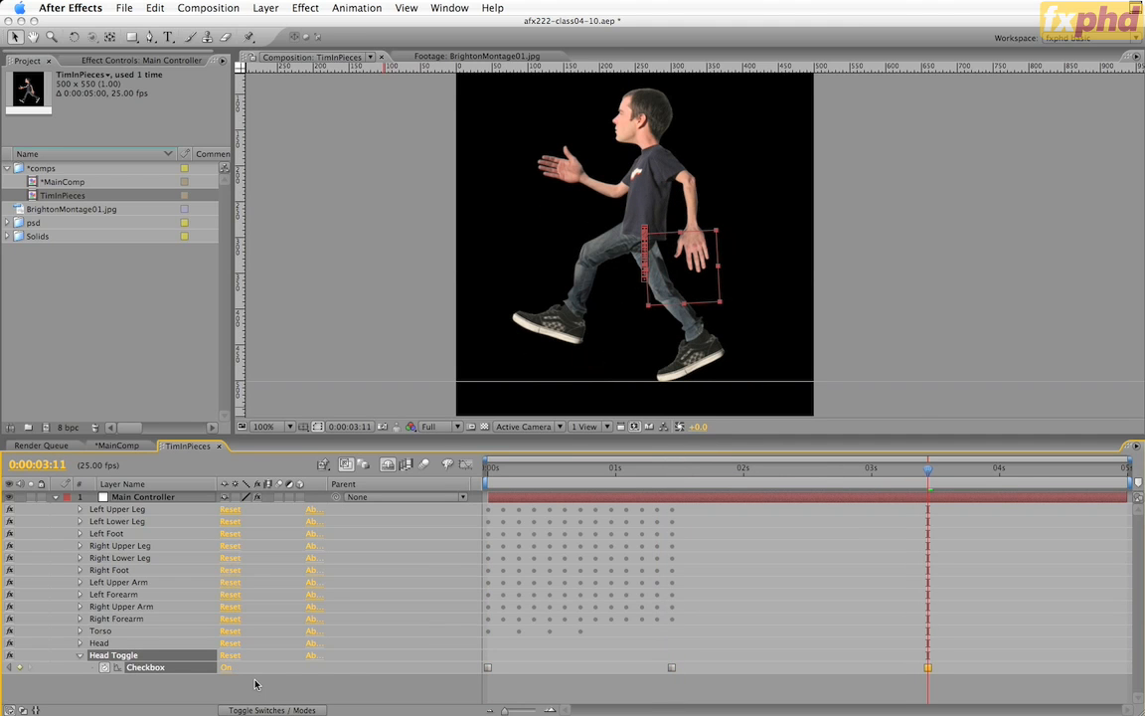
{"action": "left_click", "coordinate": [539, 471]}
{"action": "left_click_drag", "start_coordinate": [634, 474], "coordinate": [478, 475]}
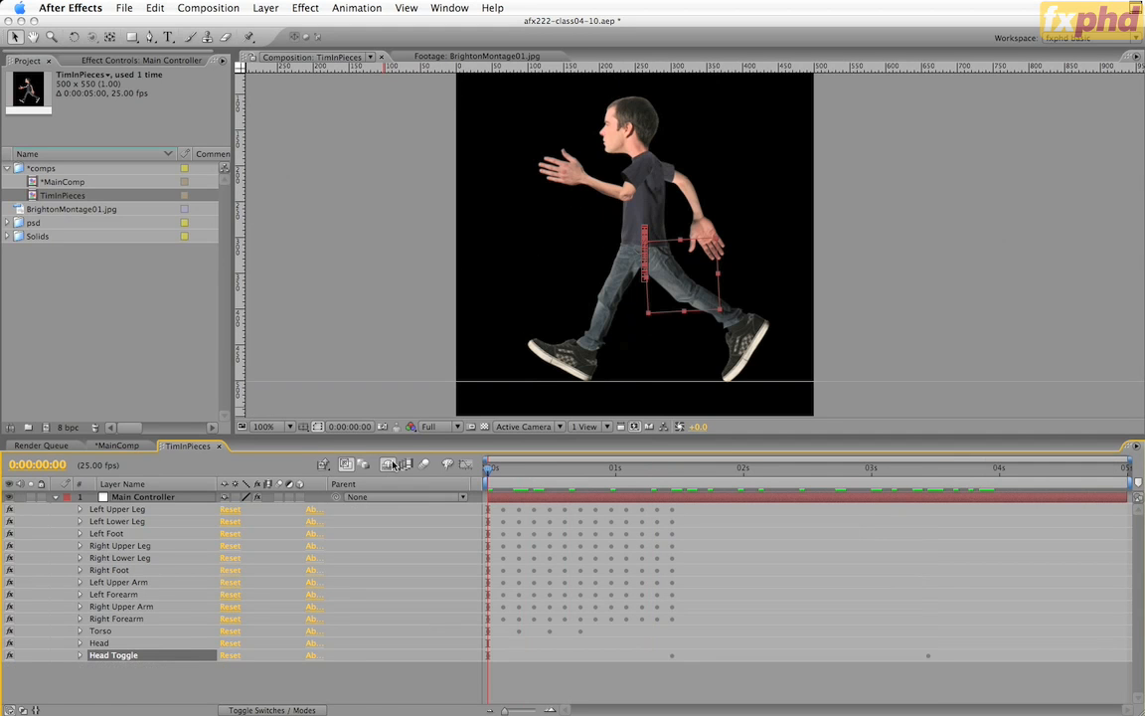
Collapse the Head Toggle control and unshy the mouth layer, keeping the other shy layers hidden.
{"action": "left_click", "coordinate": [81, 656]}
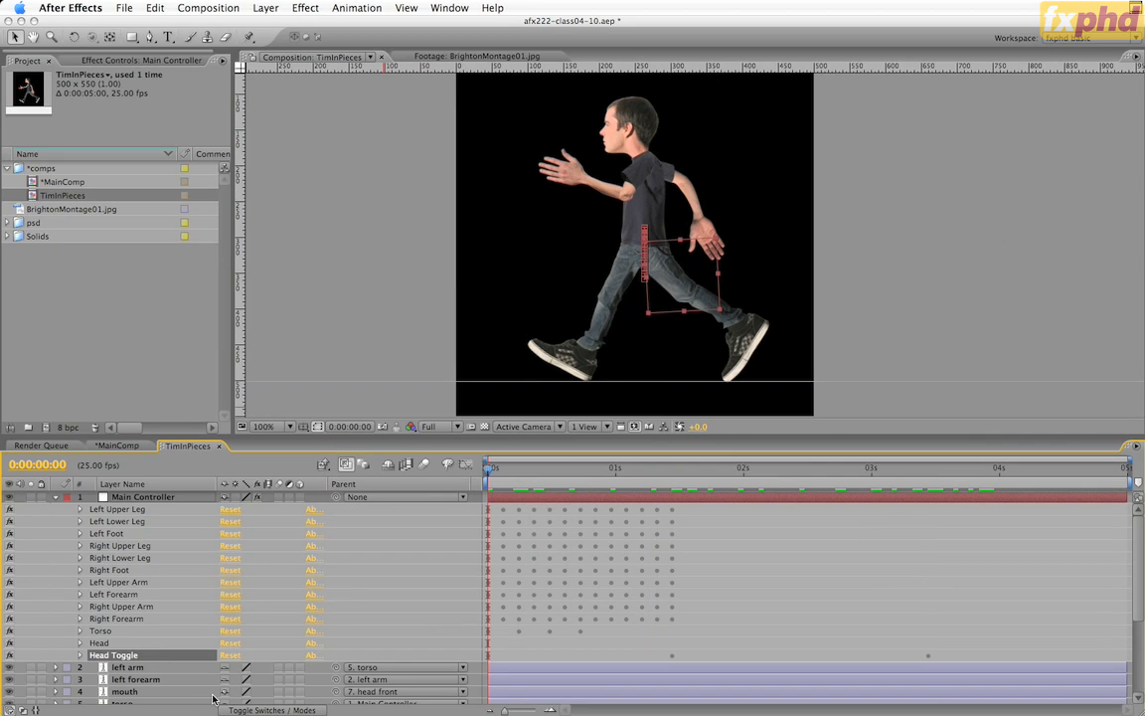
{"action": "left_click", "coordinate": [391, 465]}
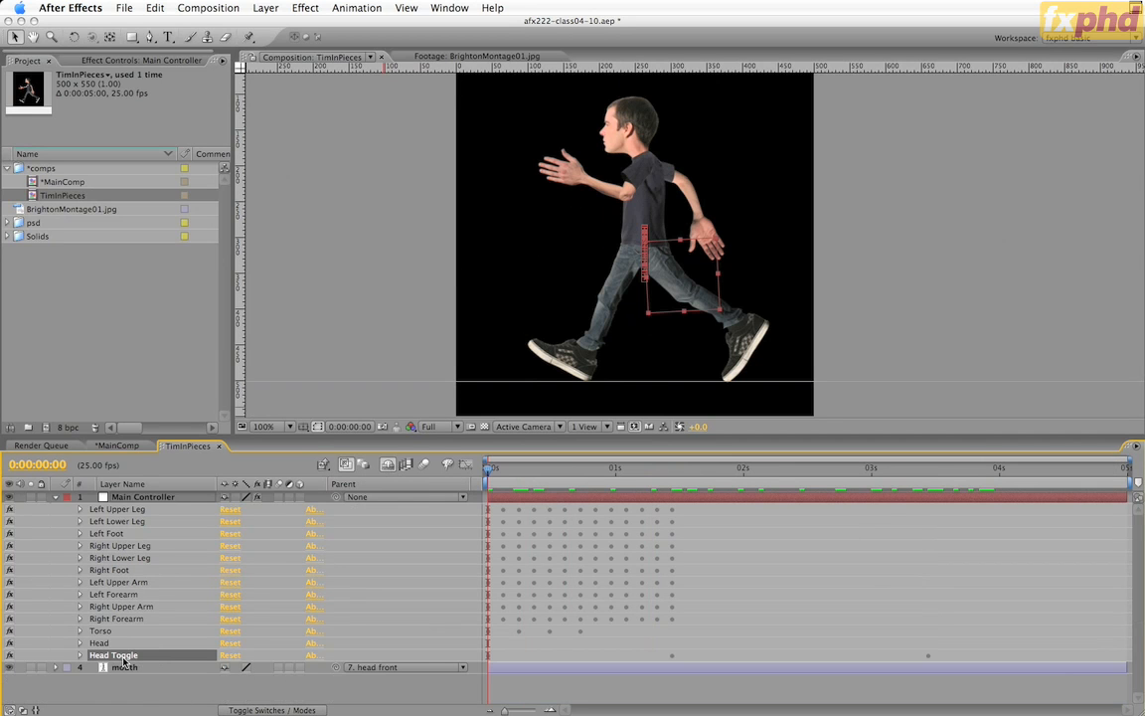
Solo the mouth layer to inspect it at 0:00:01:11, and turn the solo off again.
{"action": "left_click", "coordinate": [30, 670]}
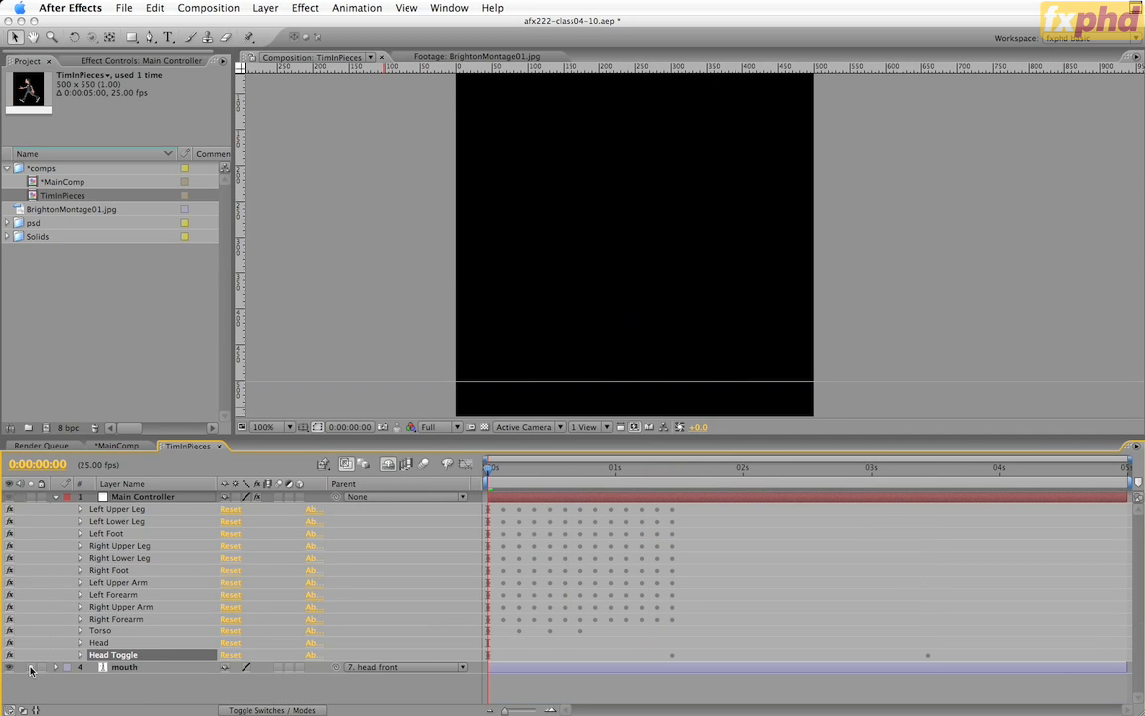
{"action": "left_click_drag", "start_coordinate": [617, 469], "coordinate": [673, 503]}
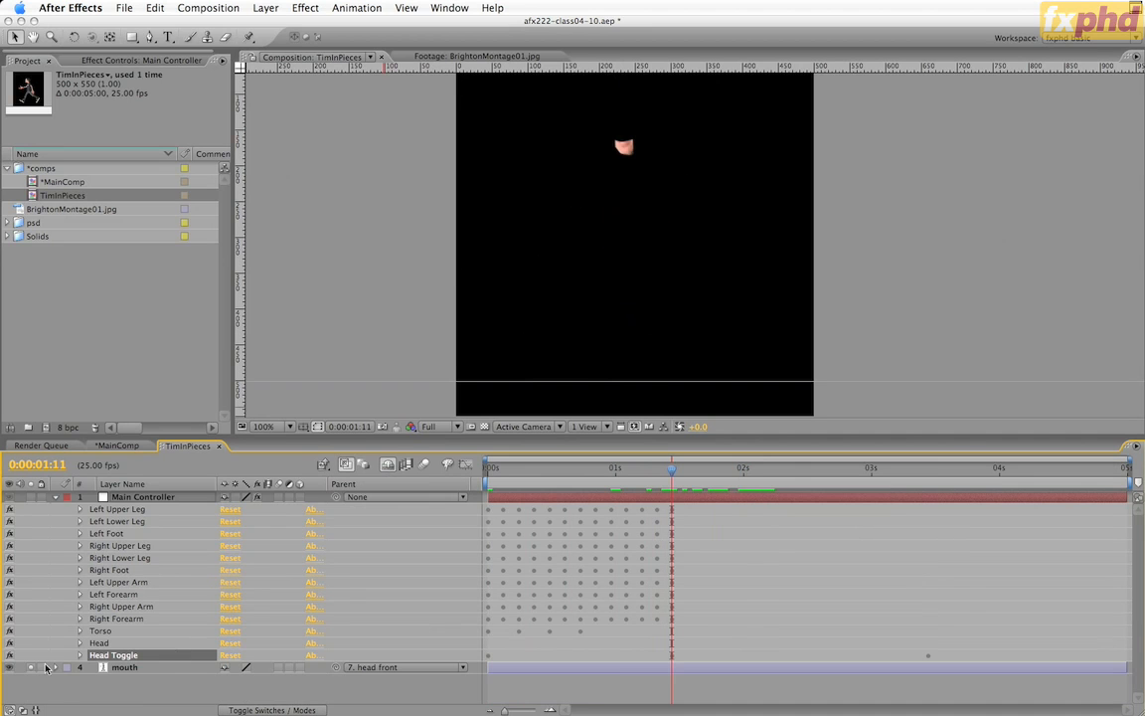
{"action": "left_click", "coordinate": [29, 669]}
Start keyframing the mouth layer's Position at 0:00:01:11 with the mouth closed.
{"action": "left_click", "coordinate": [144, 669]}
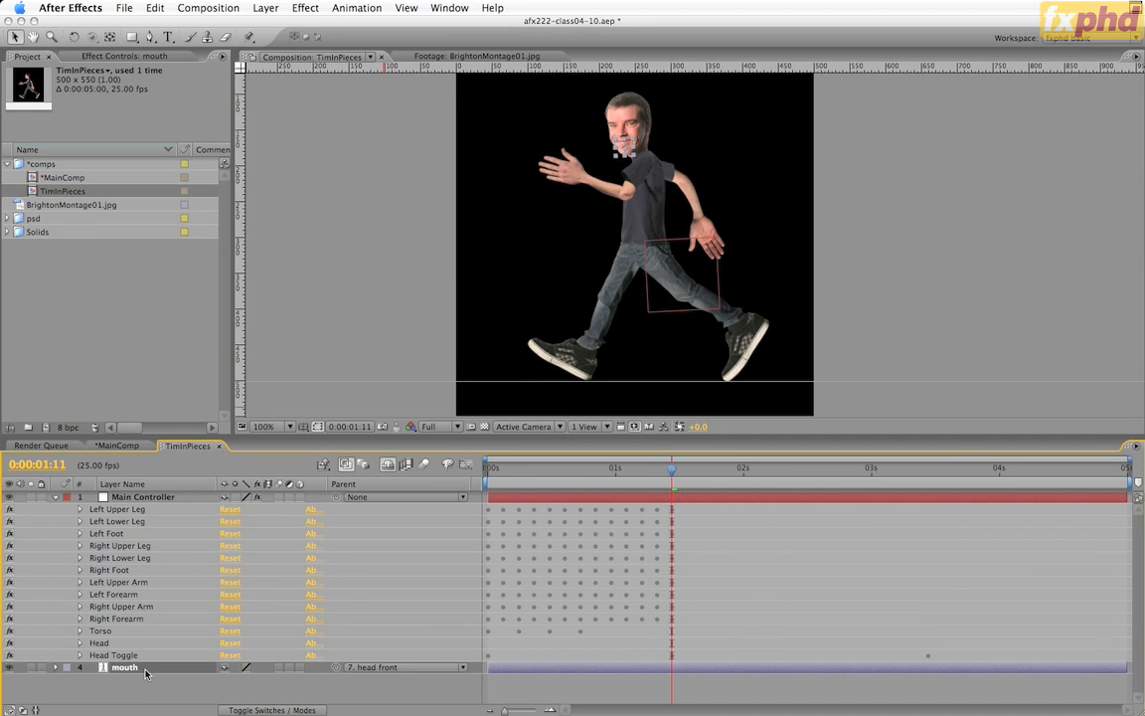
{"action": "key", "text": "p"}
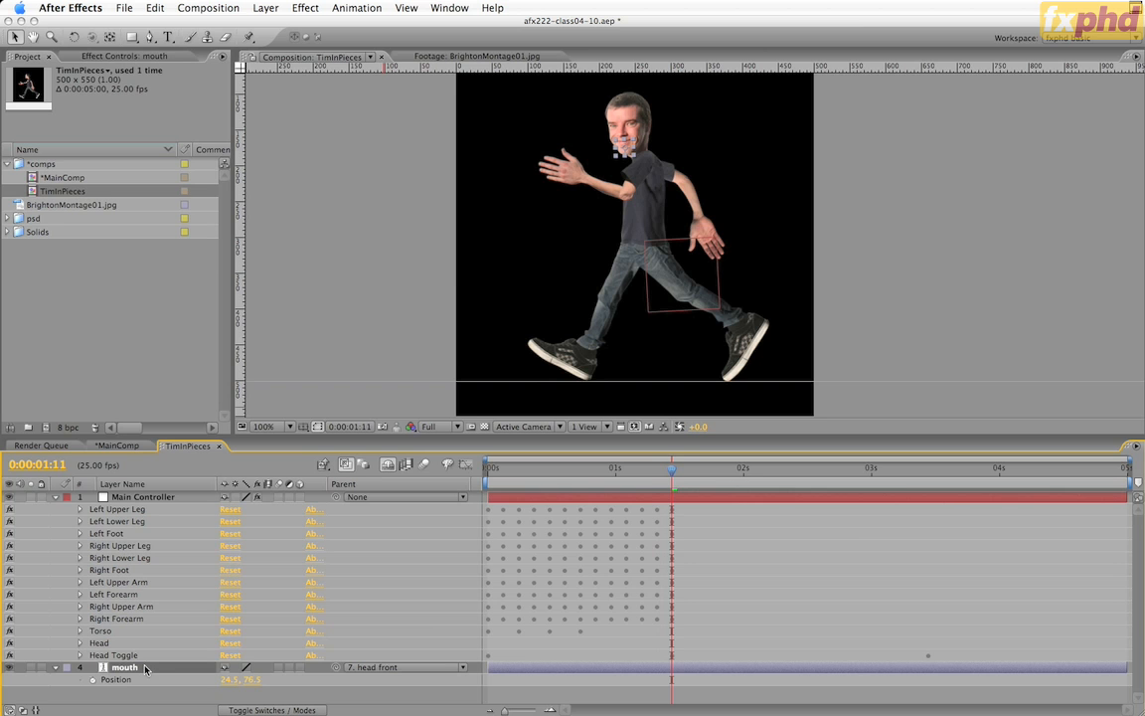
{"action": "left_click", "coordinate": [92, 680]}
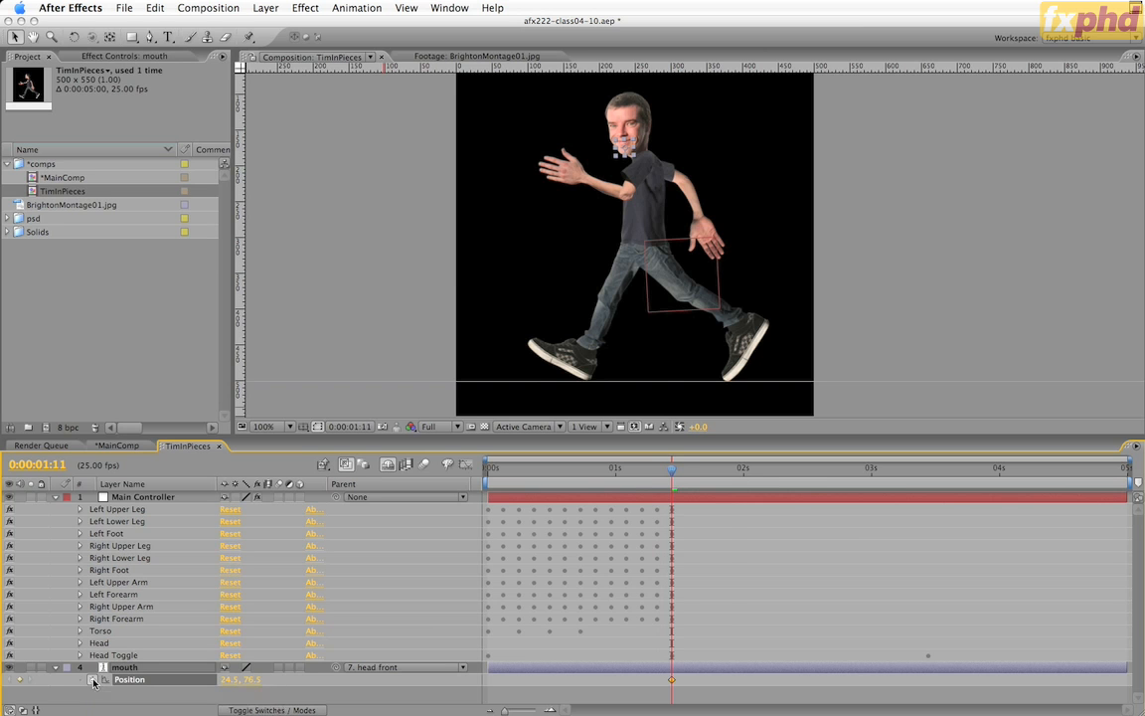
Open the mouth ten frames further, at 0:00:01:21, by setting its Position to 24.5, 87.5.
{"action": "key", "text": "shift+Page_Down"}
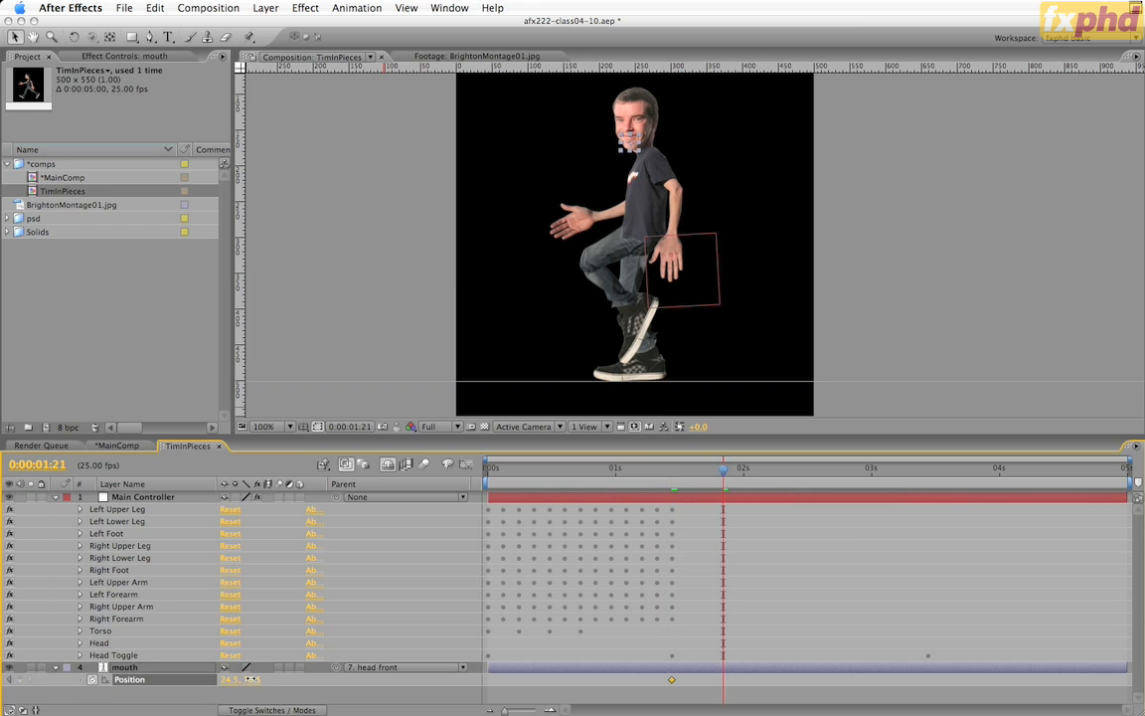
{"action": "left_click_drag", "start_coordinate": [249, 680], "coordinate": [256, 681]}
{"action": "key", "text": "super+shift+a"}
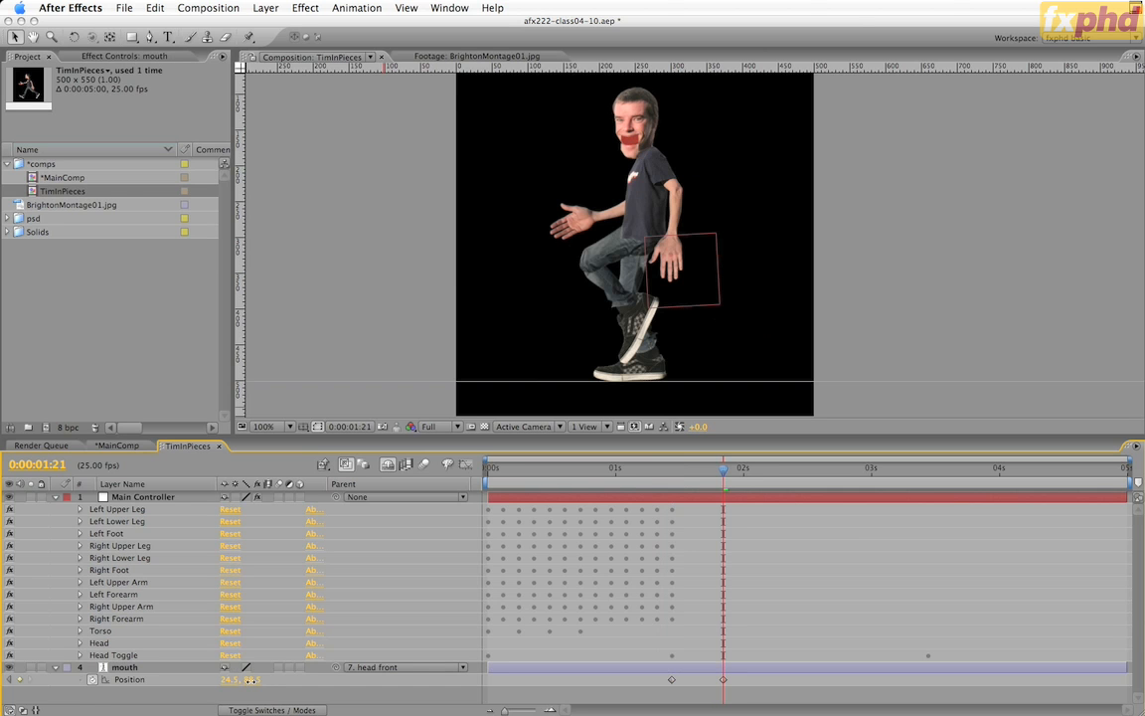
{"action": "left_click", "coordinate": [249, 680]}
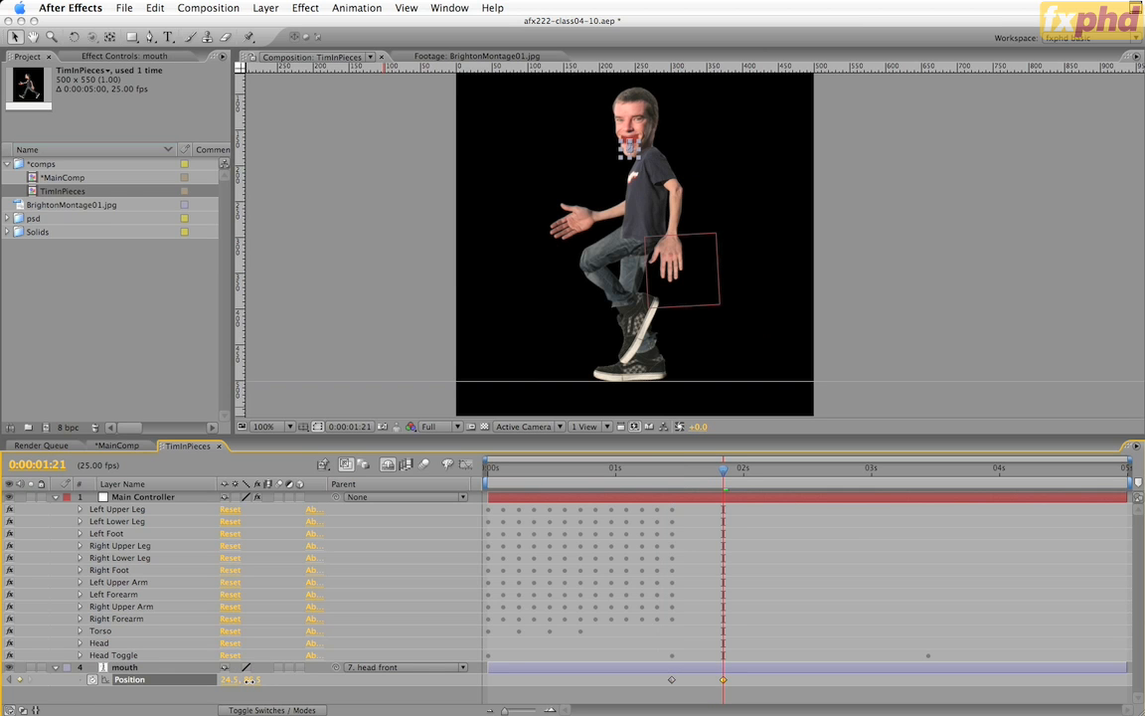
{"action": "left_click_drag", "start_coordinate": [249, 681], "coordinate": [248, 681]}
{"action": "left_click", "coordinate": [447, 647]}
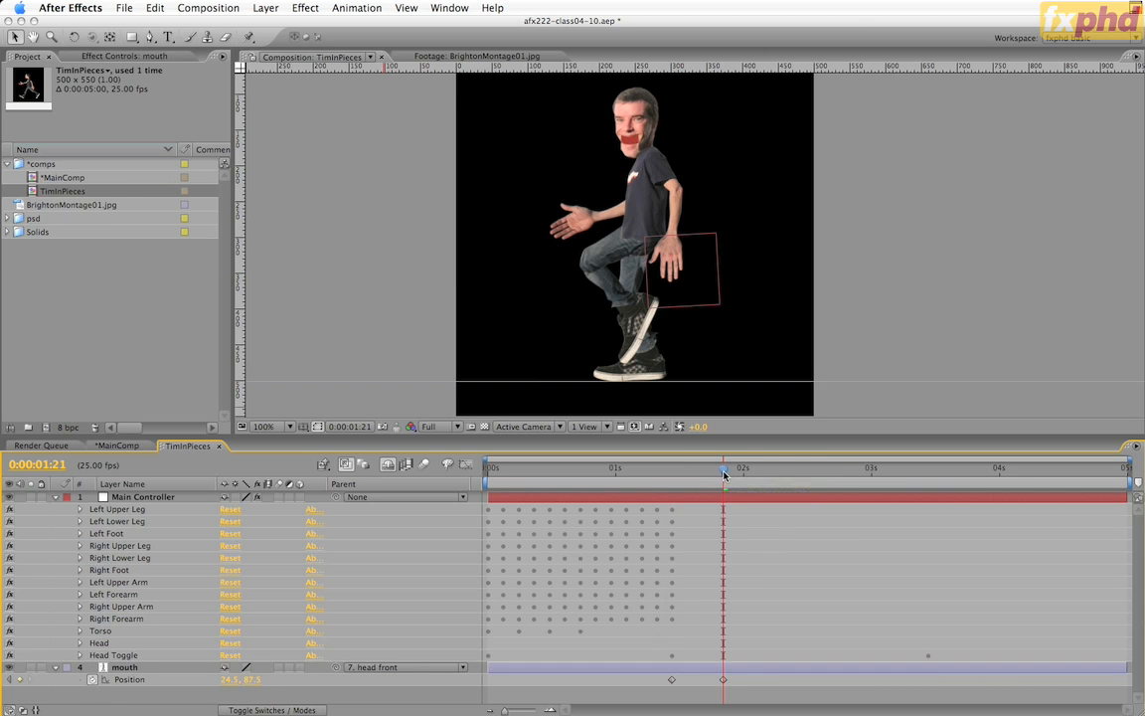
Copy the mouth's closed Position keyframe from 0:00:01:11 to 0:00:03:11.
{"action": "left_click_drag", "start_coordinate": [724, 476], "coordinate": [929, 502]}
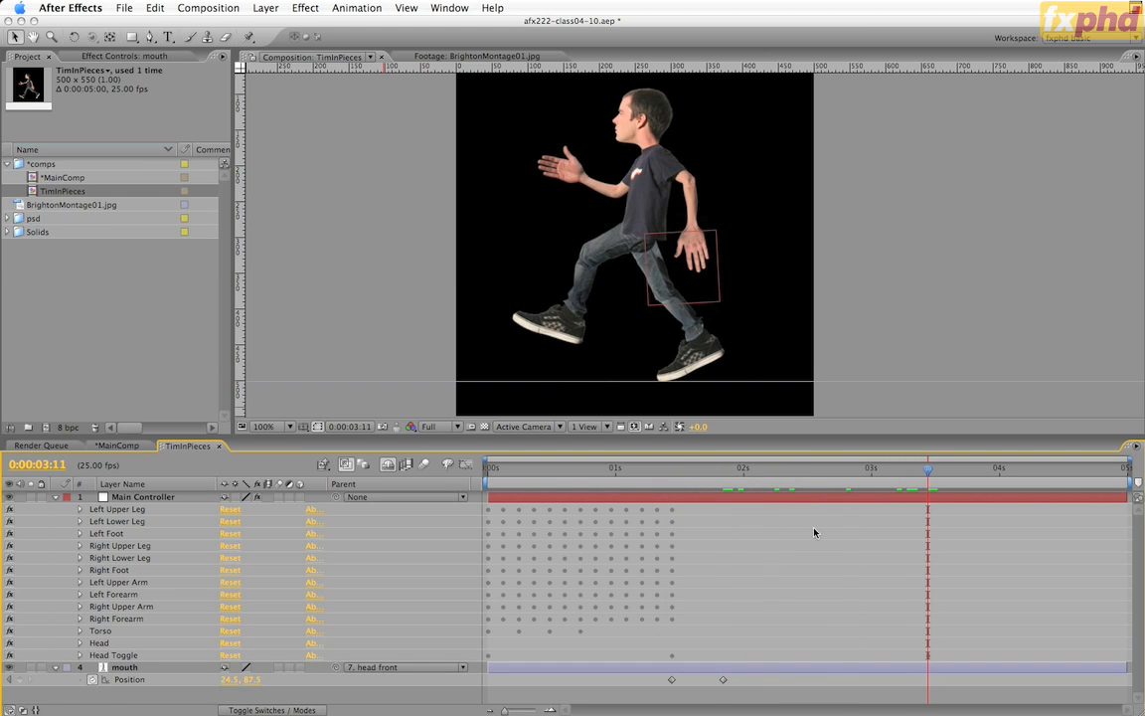
{"action": "left_click", "coordinate": [671, 681]}
{"action": "key", "text": "super+c"}
{"action": "key", "text": "super+v"}
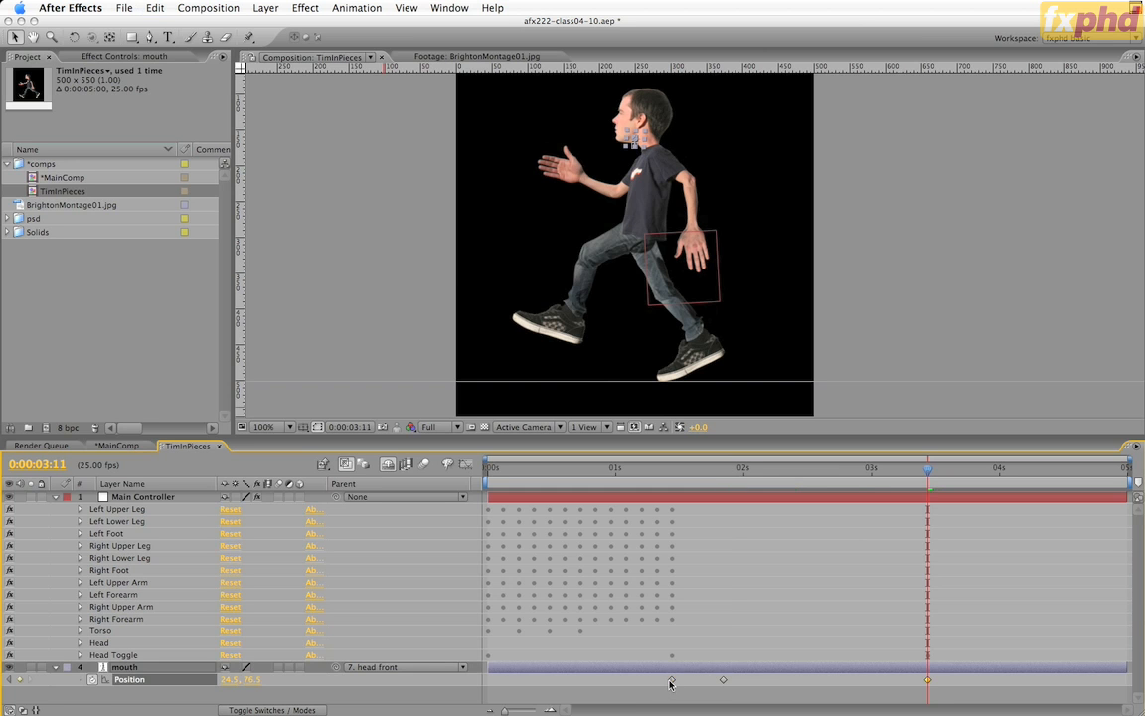
Copy the mouth's open Position keyframe from 0:00:01:21 to 0:00:03:01 and apply Easy Ease to all mouth Position keyframes.
{"action": "key", "text": "shift+Page_Up"}
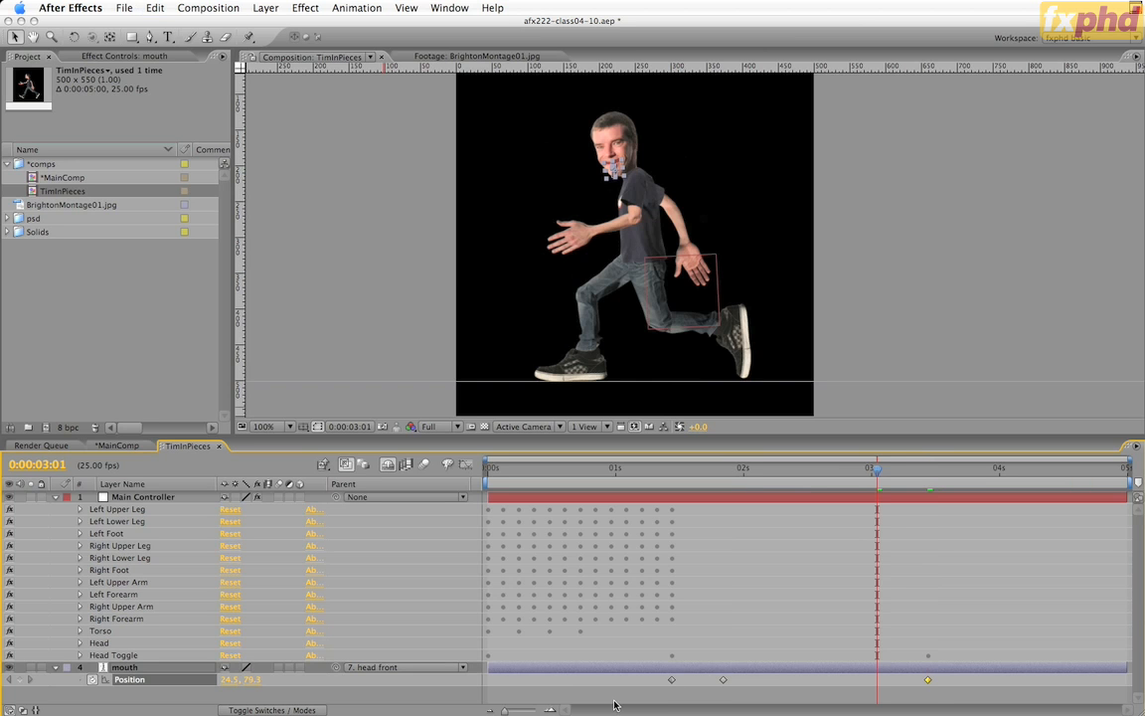
{"action": "left_click", "coordinate": [724, 681]}
{"action": "key", "text": "super+c"}
{"action": "key", "text": "super+v"}
{"action": "key", "text": "F9"}
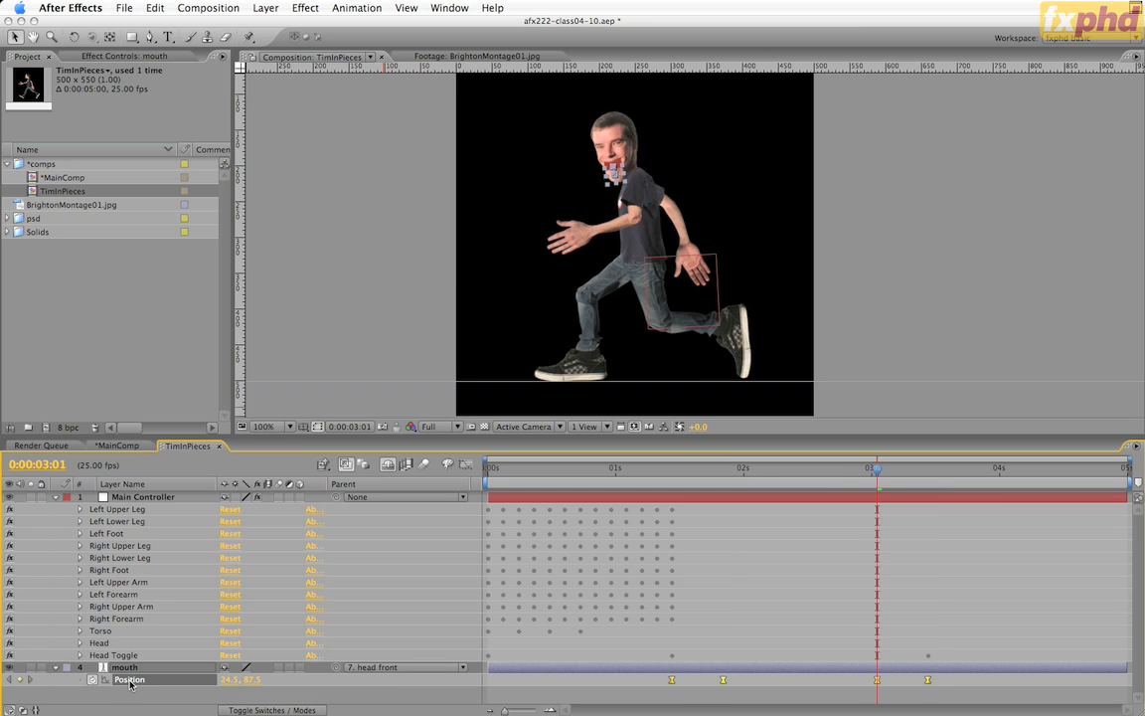
Apply Easy Ease to all of Torso's Angle keyframes and collapse the Torso control.
{"action": "left_click", "coordinate": [80, 631]}
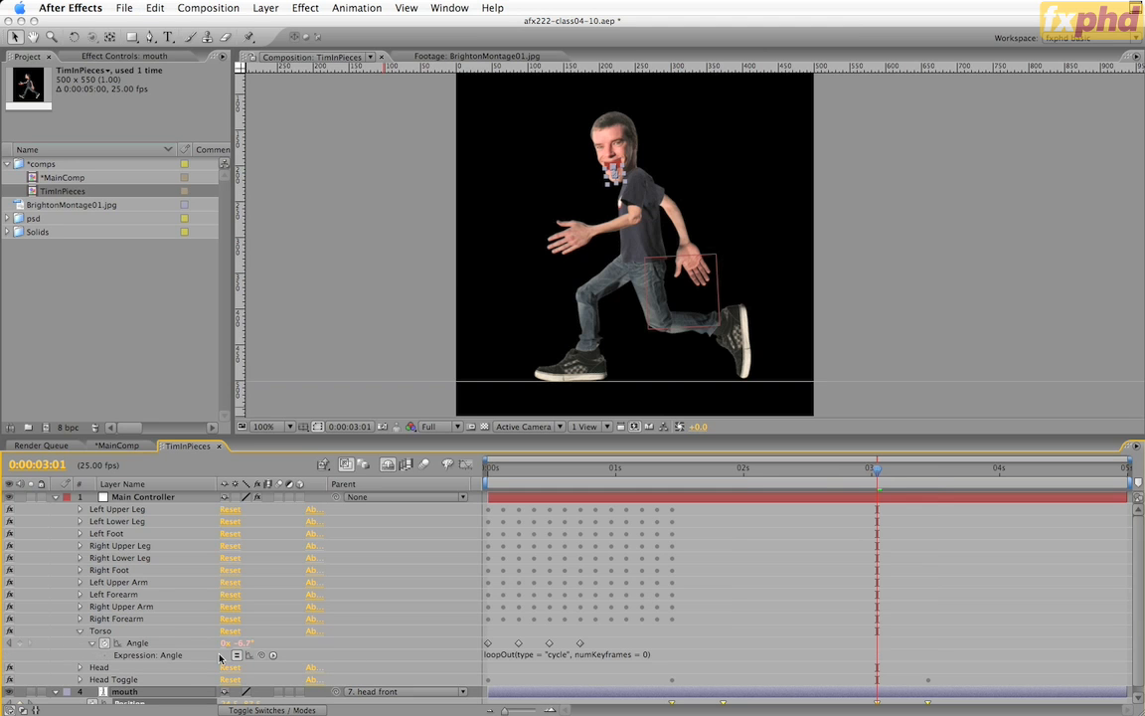
{"action": "left_click", "coordinate": [135, 644]}
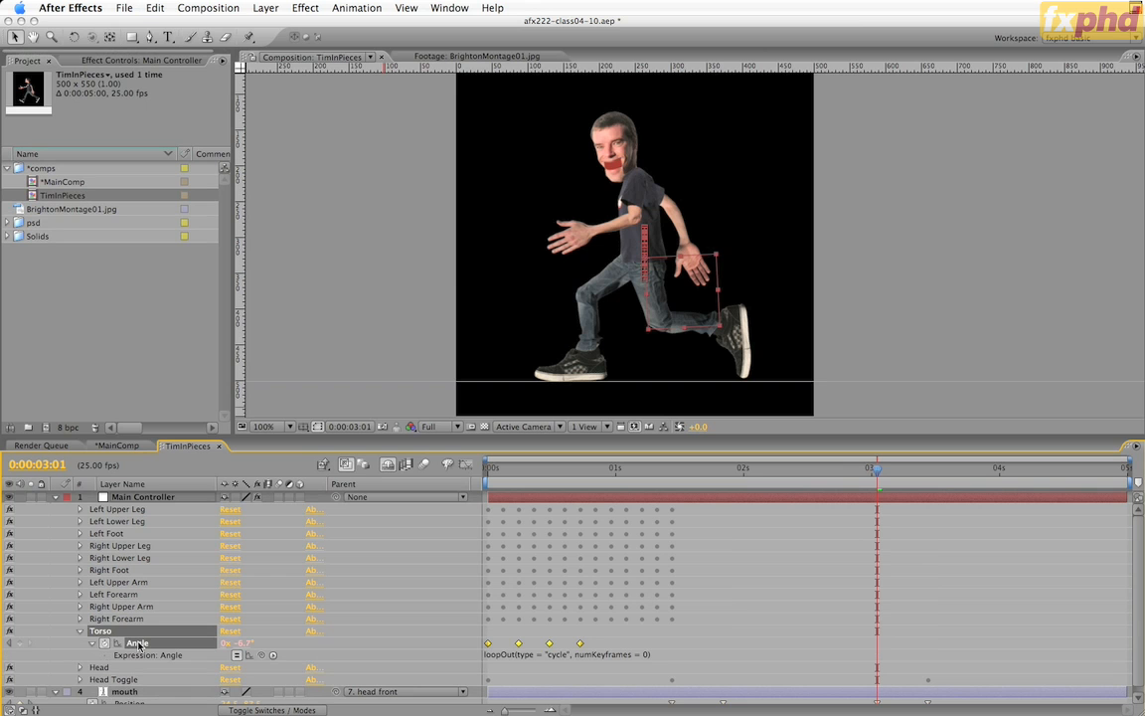
{"action": "key", "text": "F9"}
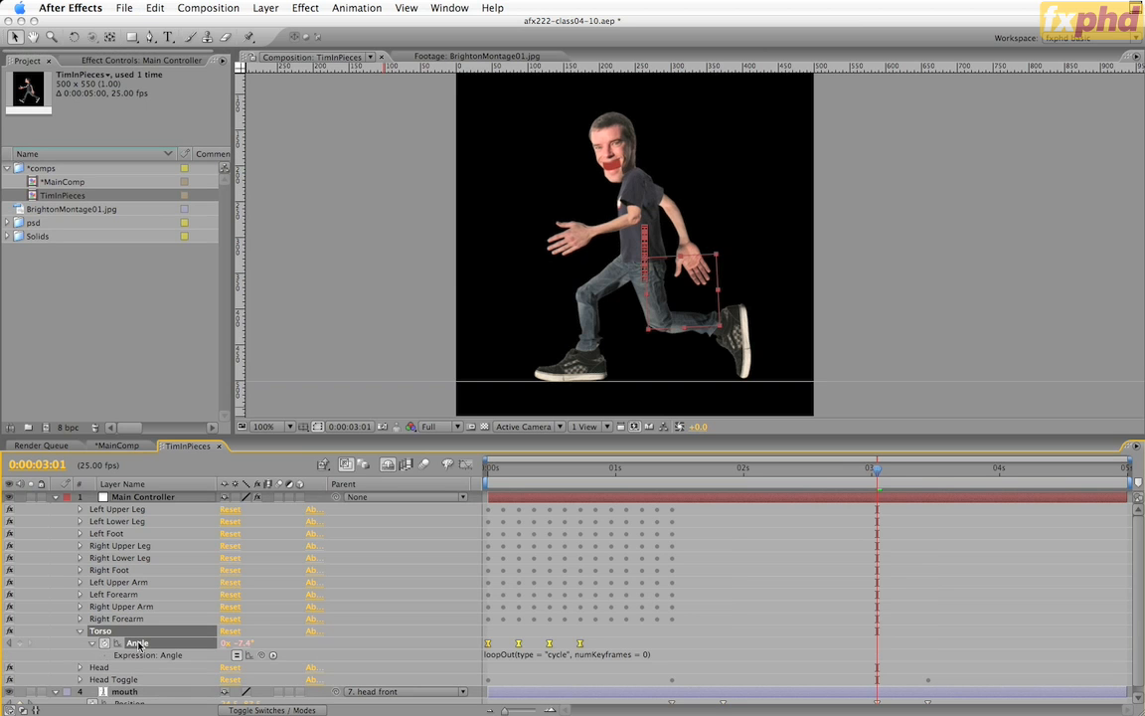
{"action": "left_click", "coordinate": [80, 632]}
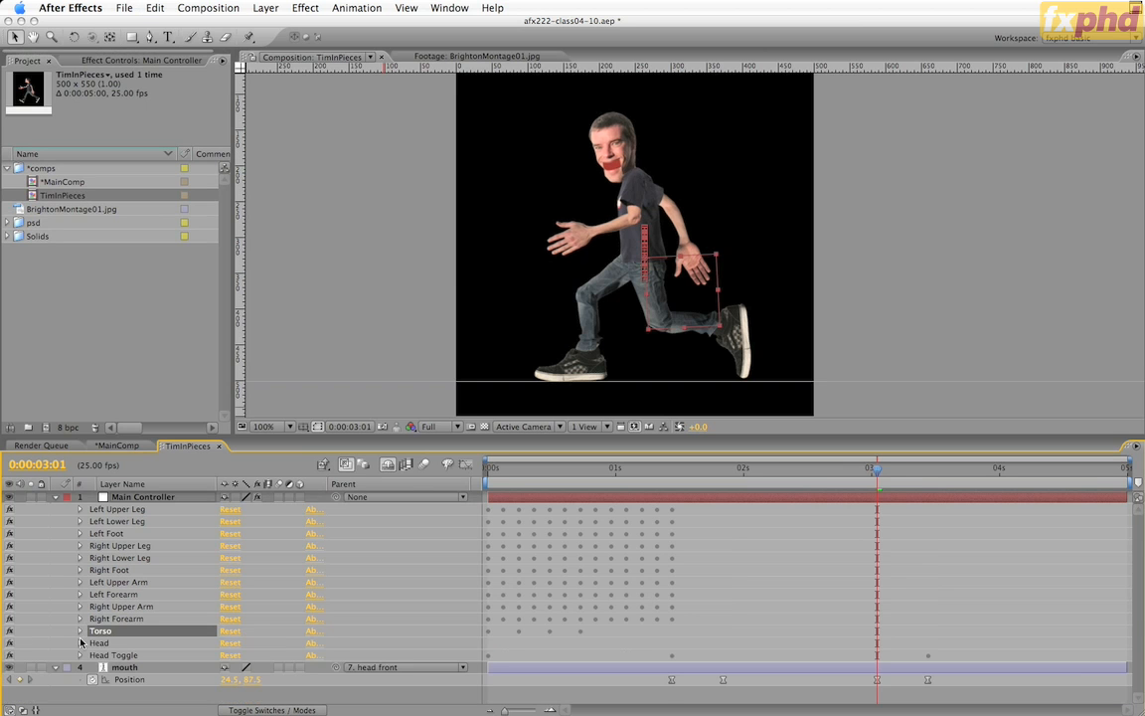
Preview the walk cycle with the head switch and mouth movement in TimInPieces.
{"action": "left_click", "coordinate": [133, 703]}
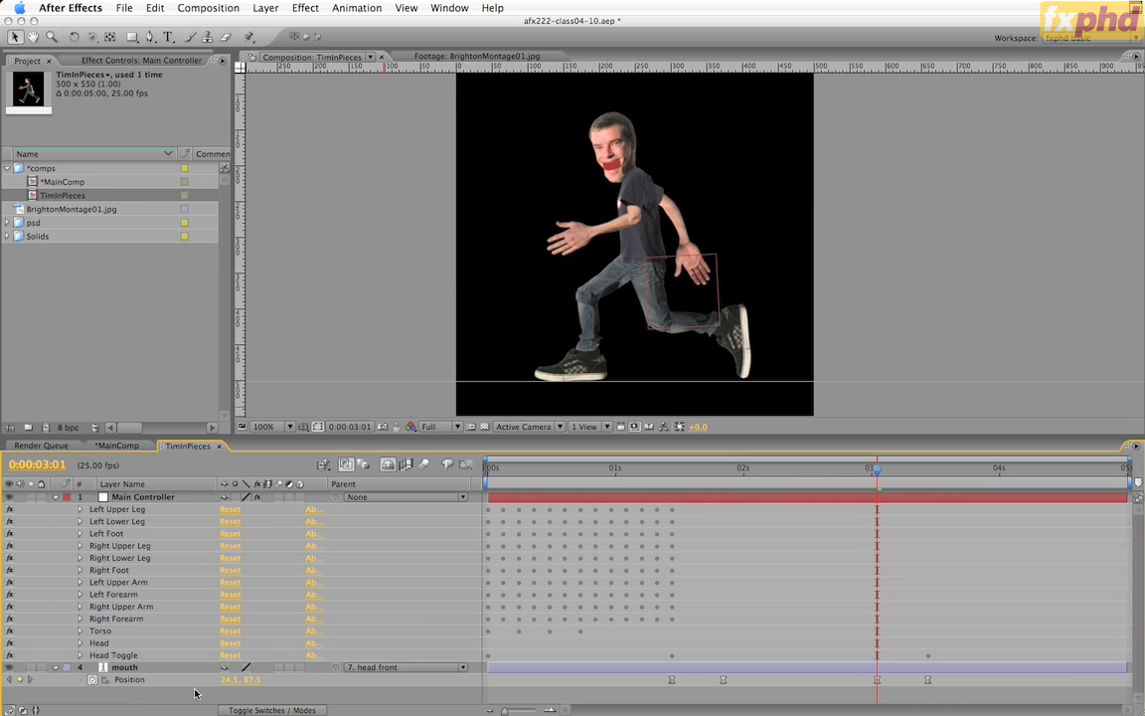
{"action": "key", "text": "space"}
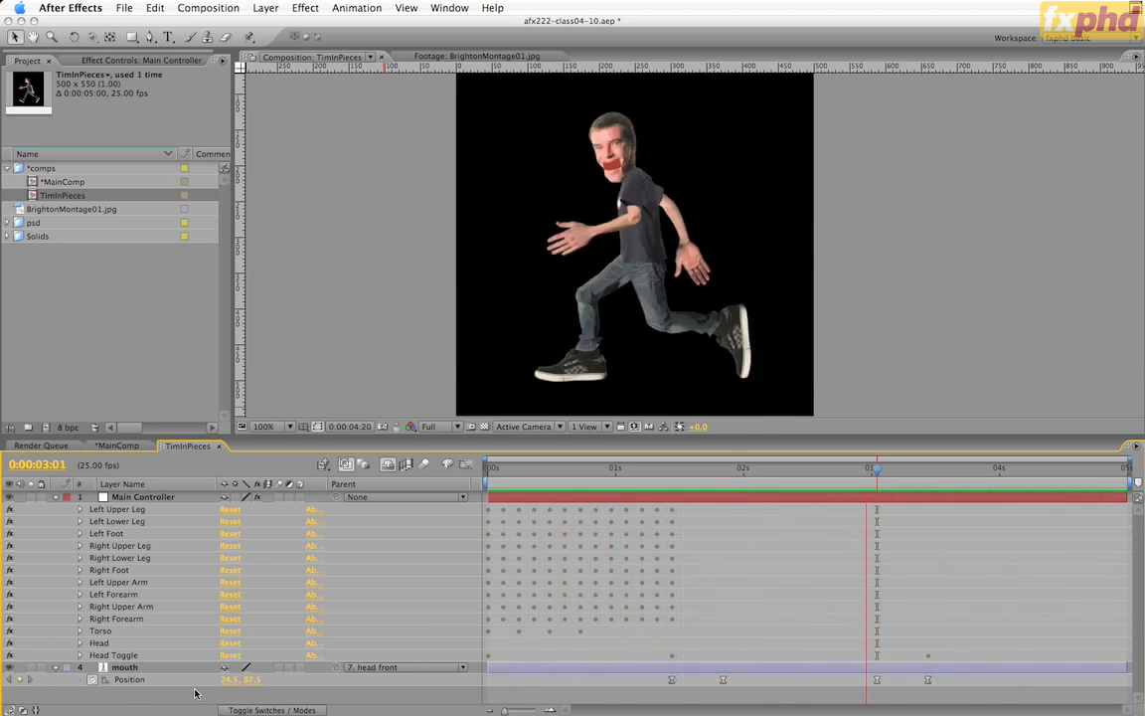
{"action": "key", "text": "space"}
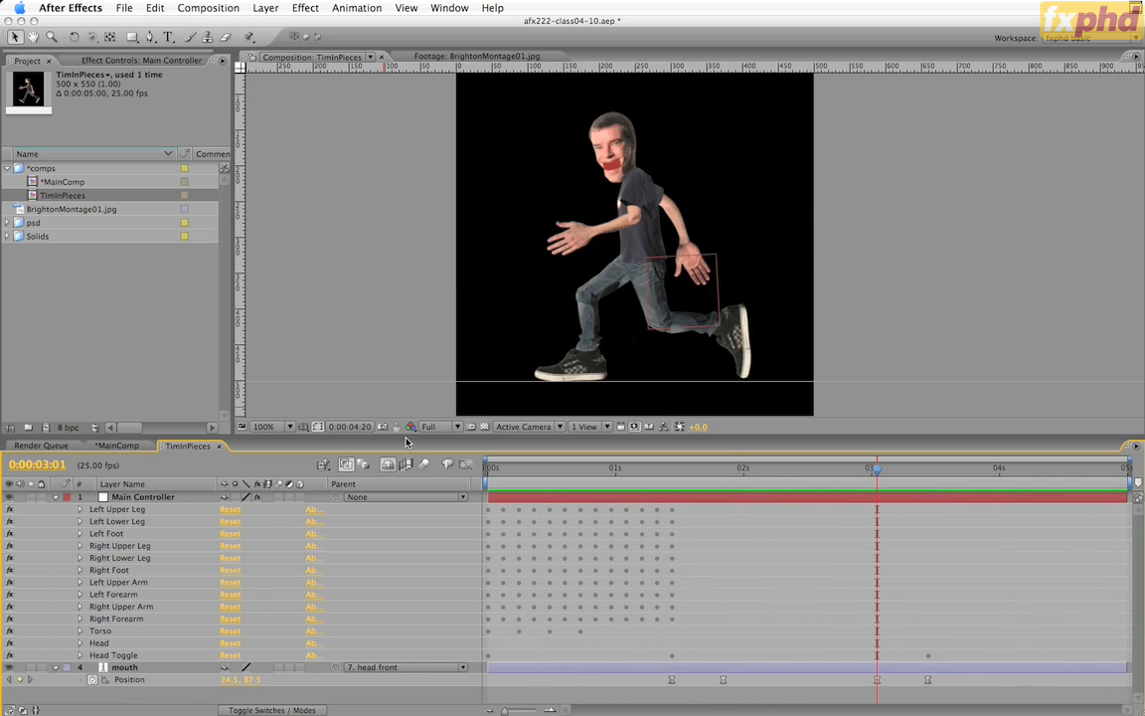
Collapse the Main Controller and mouth layers, show all shy layers, and enable motion blur for the comp and every layer.
{"action": "left_click", "coordinate": [427, 465]}
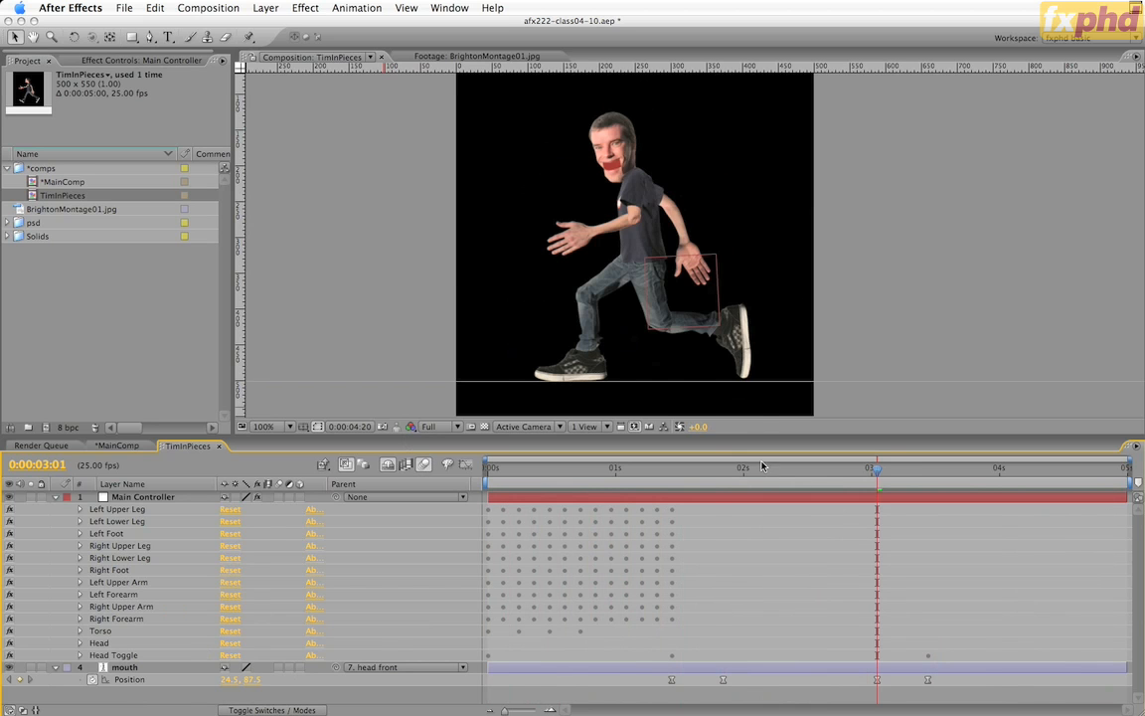
{"action": "left_click", "coordinate": [711, 470]}
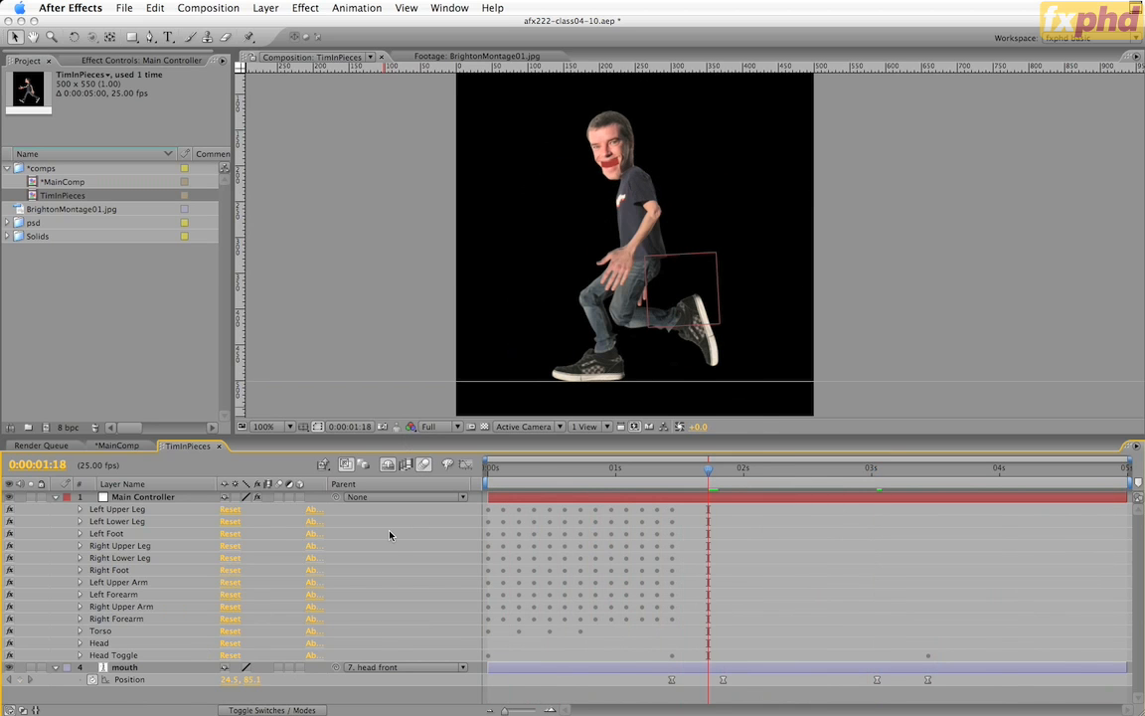
{"action": "left_click", "coordinate": [53, 497]}
{"action": "left_click", "coordinate": [56, 509]}
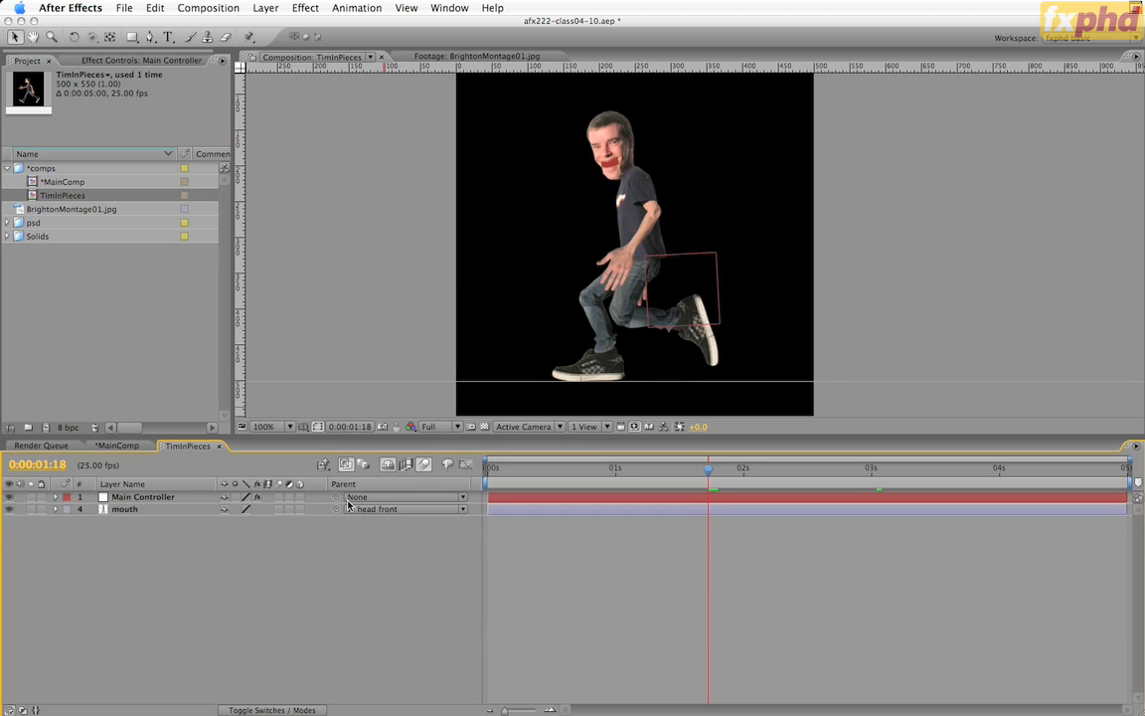
{"action": "left_click", "coordinate": [384, 465]}
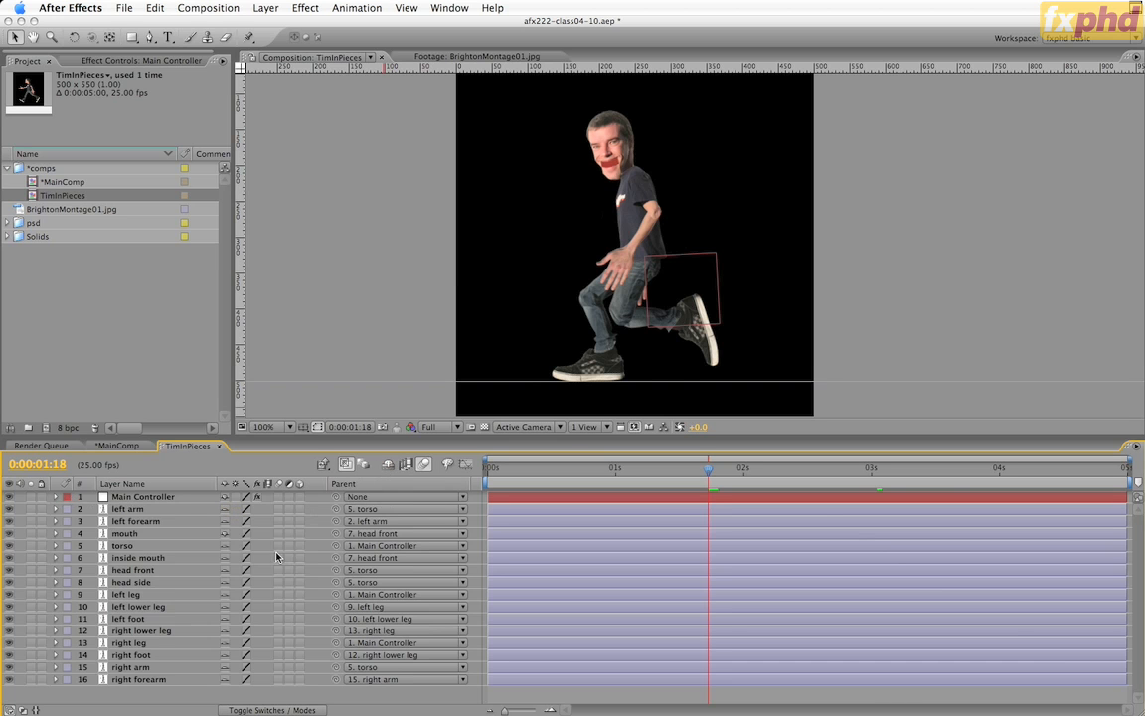
{"action": "key", "text": "super+a"}
{"action": "left_click", "coordinate": [279, 498]}
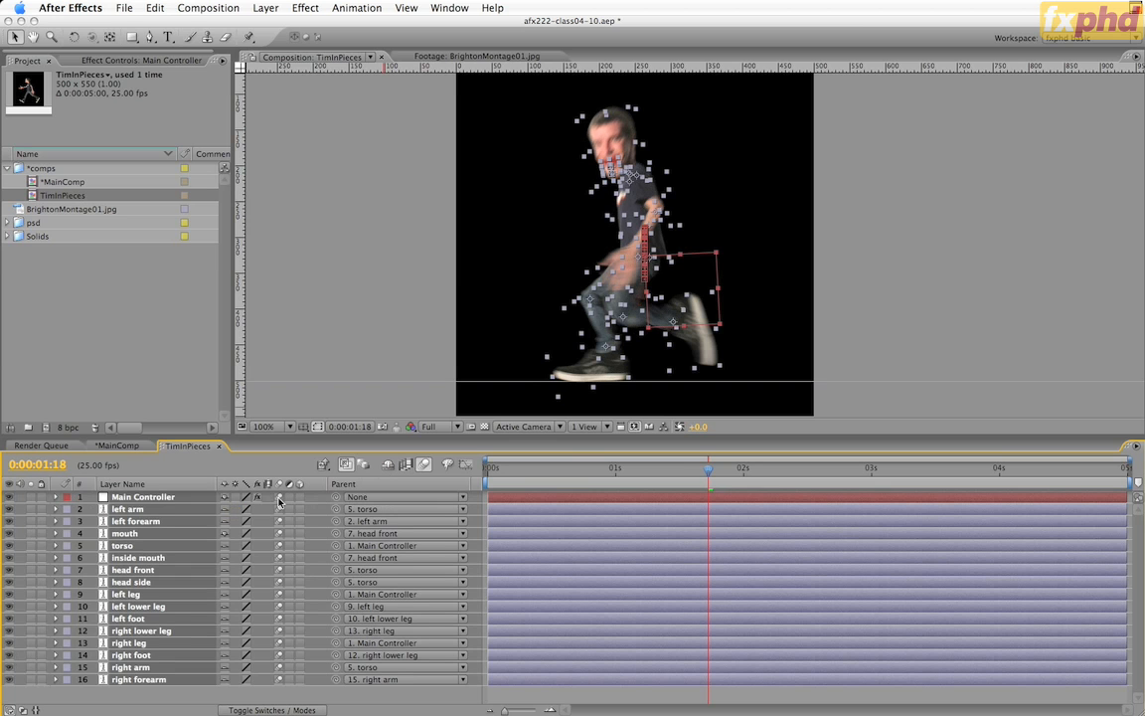
{"action": "key", "text": "super+shift+a"}
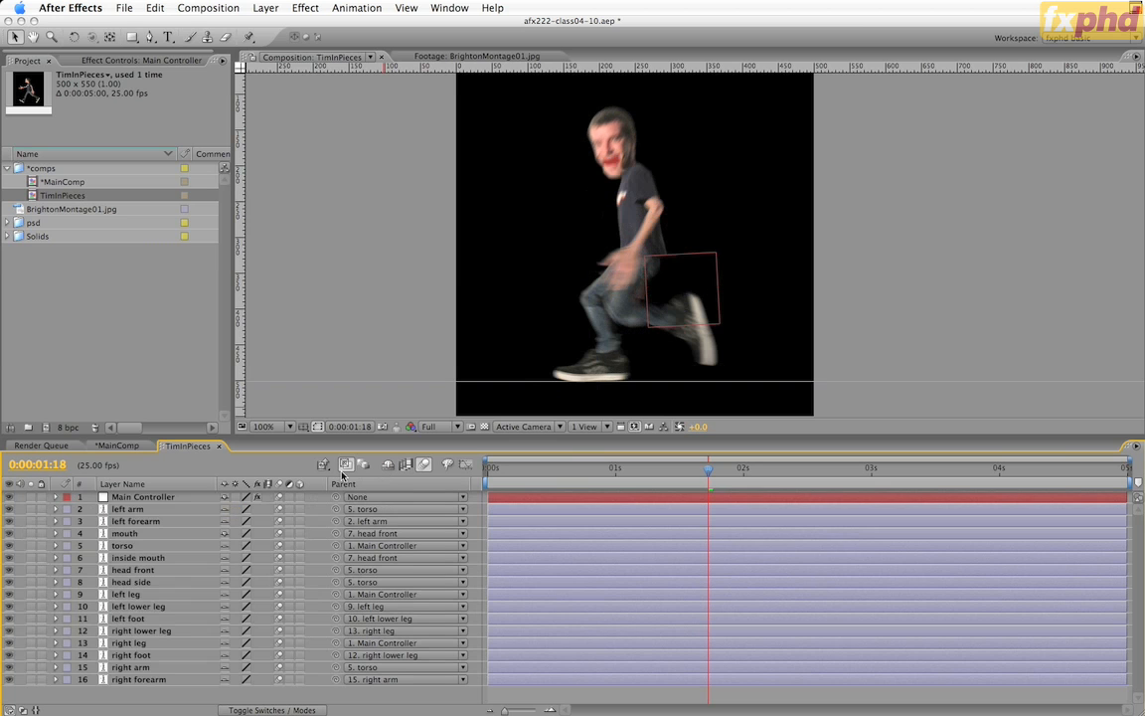
Turn off comp-wide motion blur in TimInPieces, leaving the individual layers' motion blur switches on.
{"action": "left_click", "coordinate": [423, 465]}
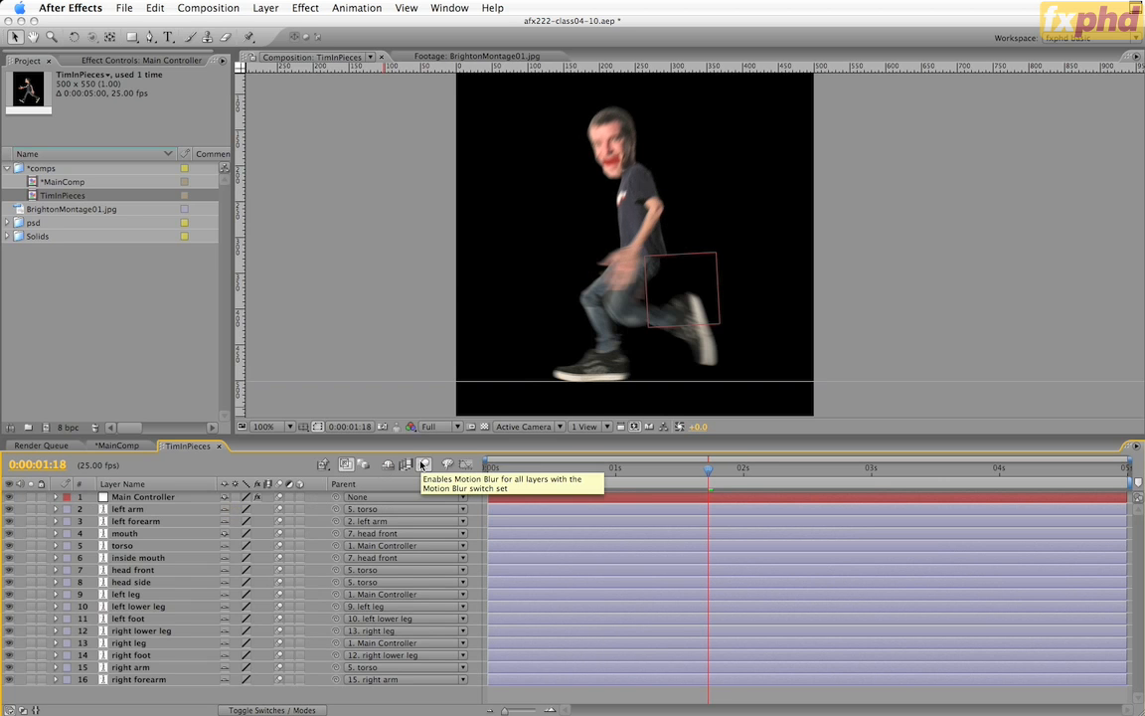
{"action": "left_click", "coordinate": [423, 465]}
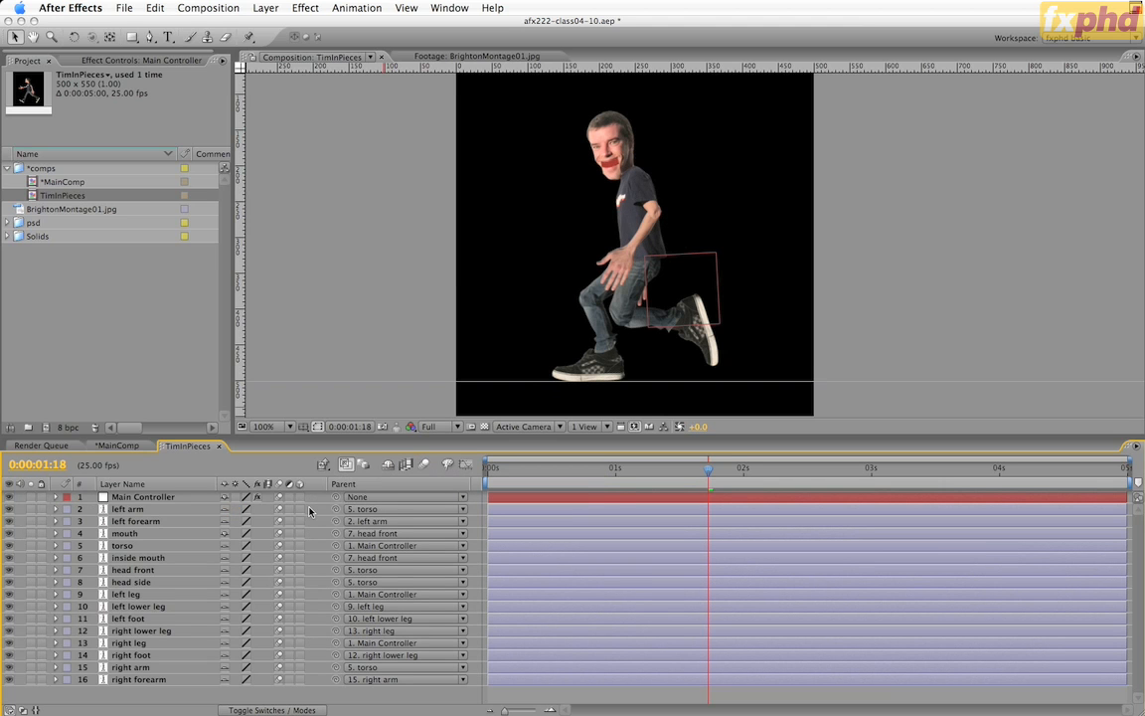
Open *MainComp, enlarge the composition view to show the full frame, and enable comp-wide motion blur.
{"action": "left_click", "coordinate": [117, 445]}
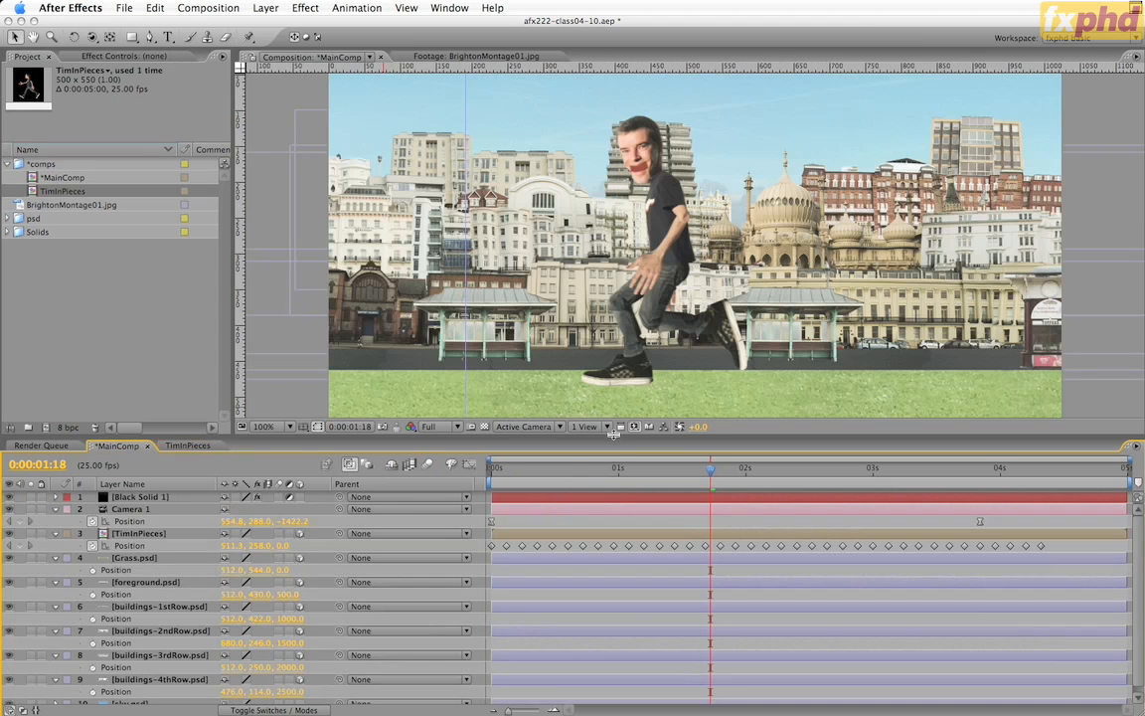
{"action": "left_click_drag", "start_coordinate": [615, 434], "coordinate": [615, 549]}
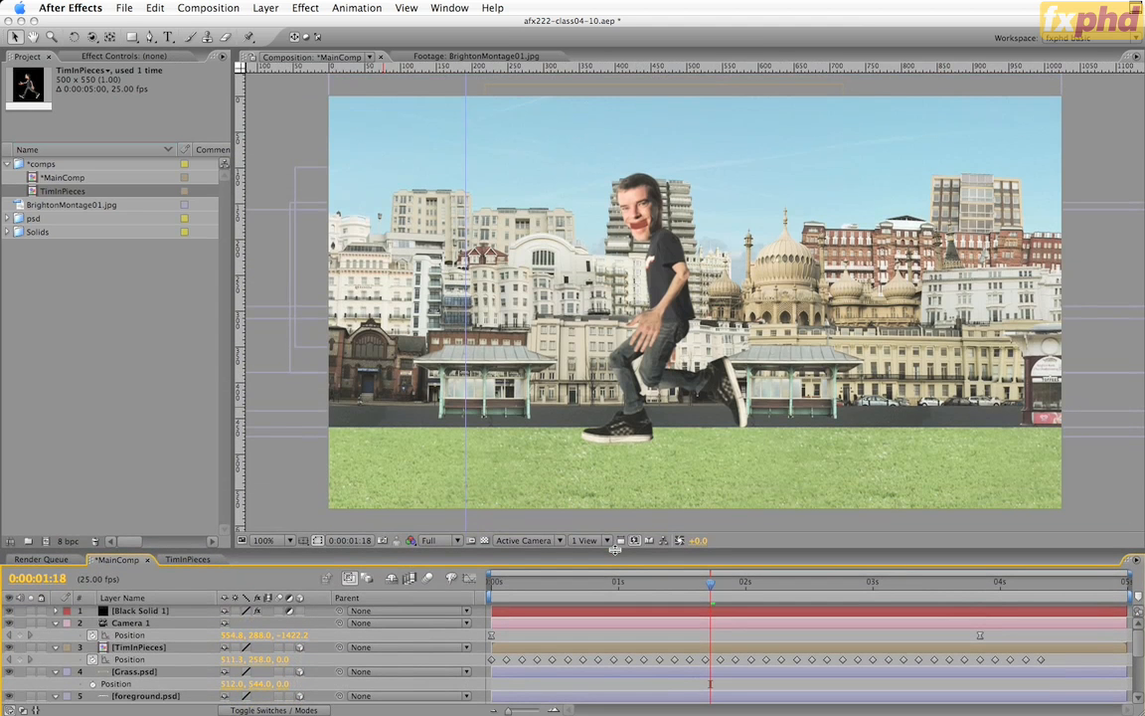
{"action": "left_click", "coordinate": [428, 578]}
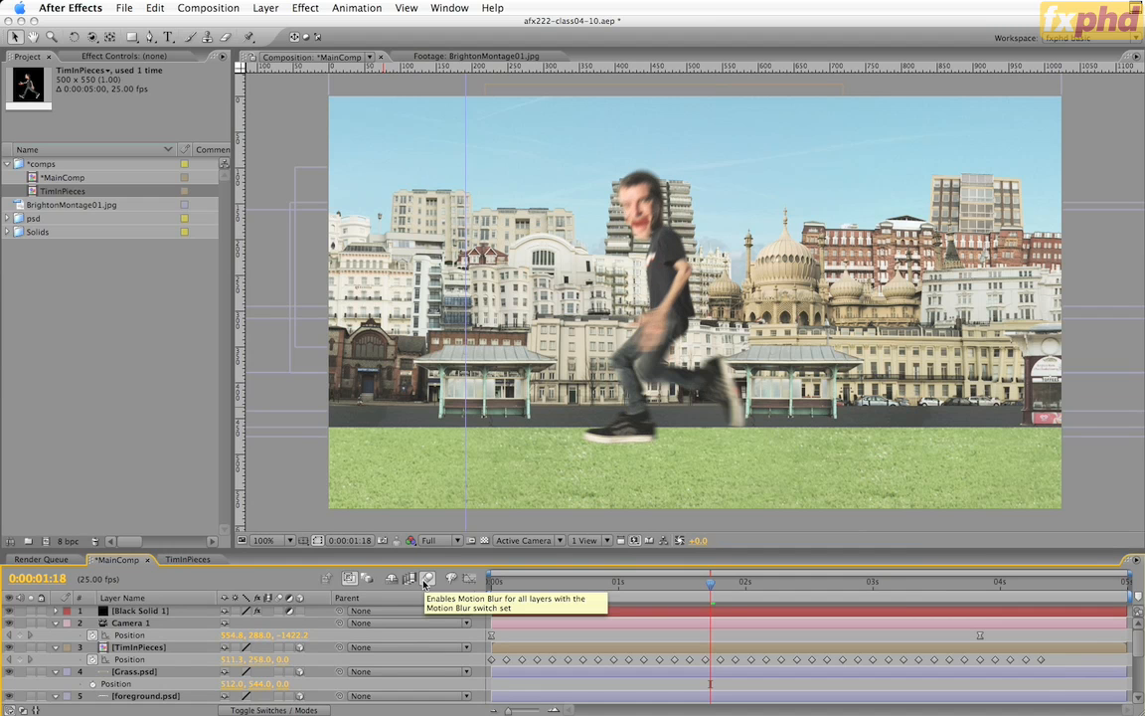
Switch on motion blur for all *MainComp layers, using a maximized timeline, then restore the normal layout.
{"action": "key", "text": "grave"}
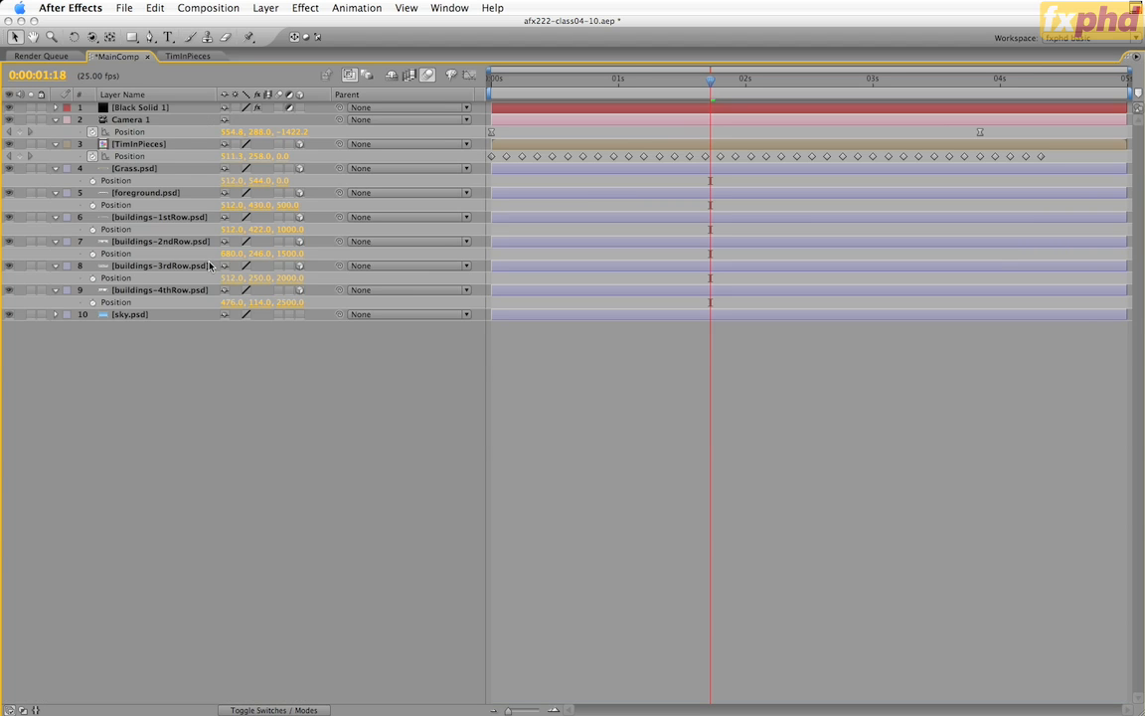
{"action": "key", "text": "super+a"}
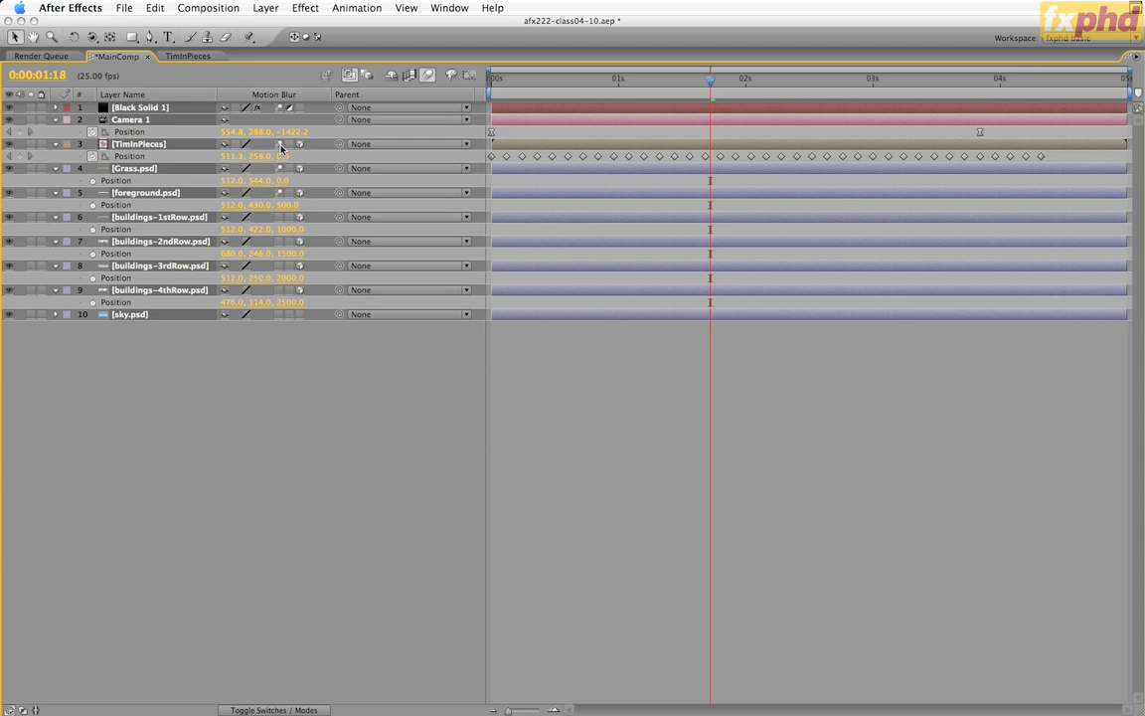
{"action": "left_click", "coordinate": [256, 375]}
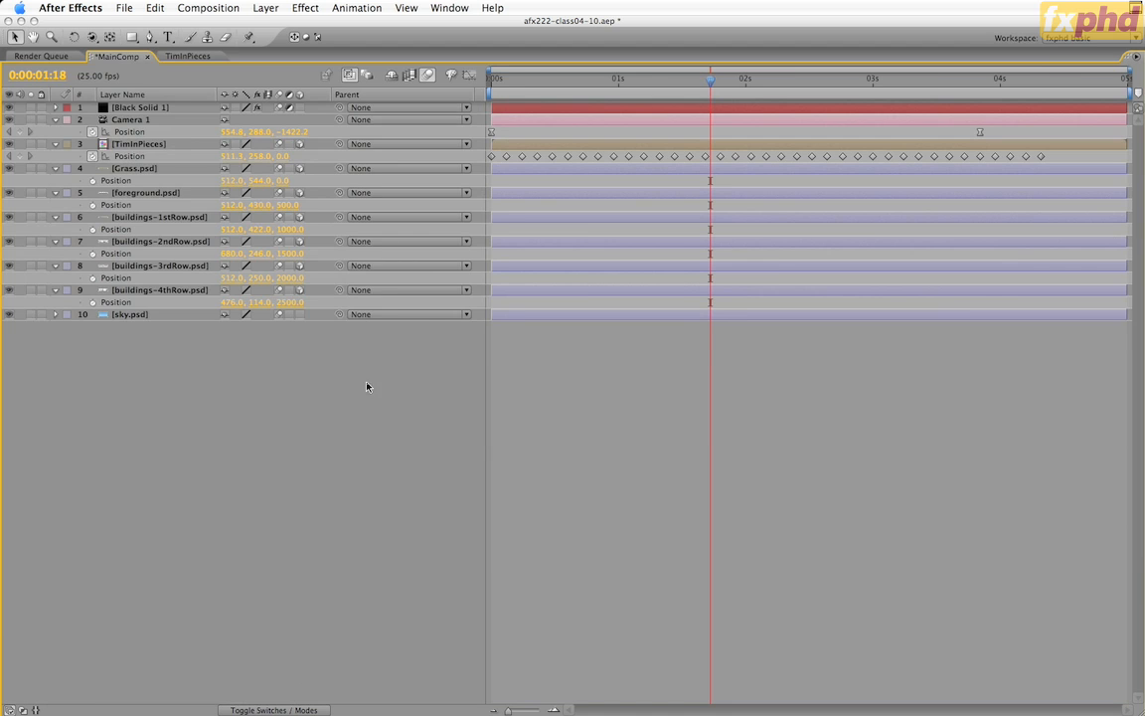
{"action": "key", "text": "grave"}
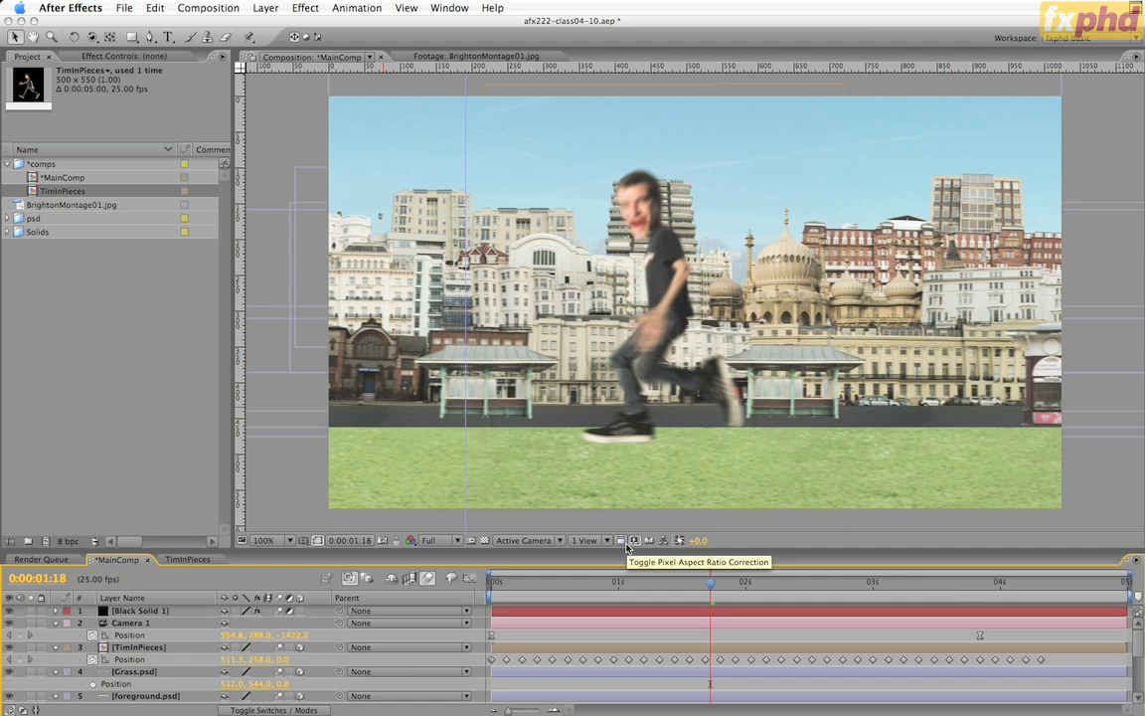
Preview the *MainComp animation with motion blur applied.
{"action": "key", "text": "KP_0"}
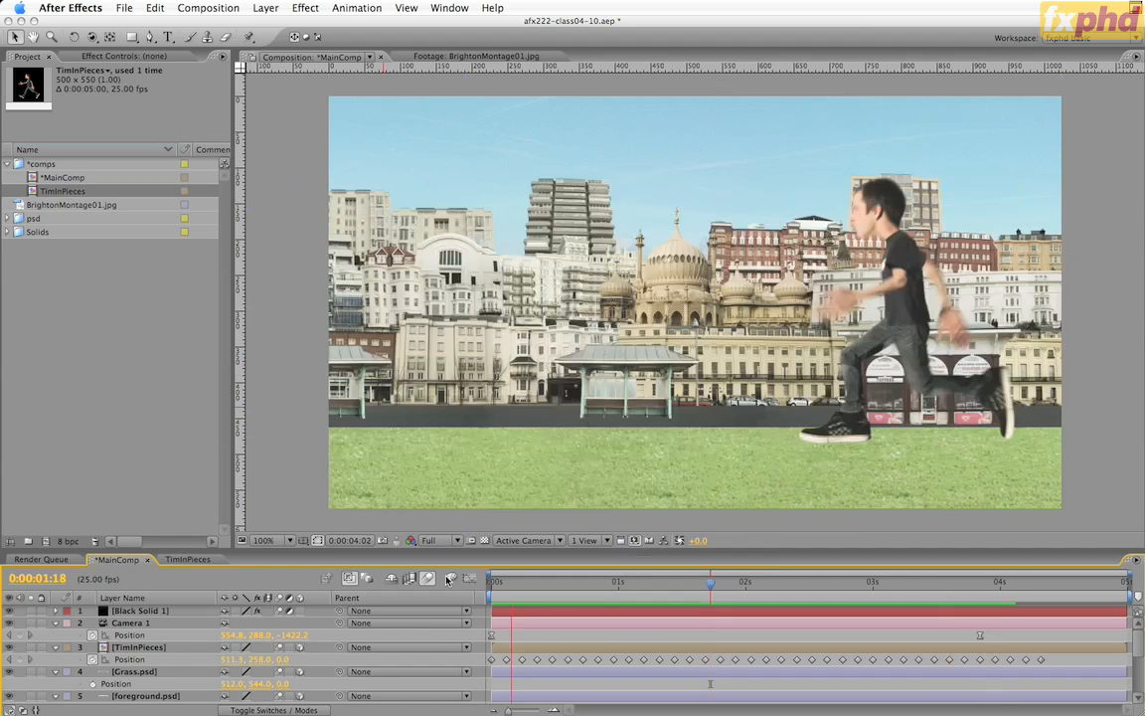